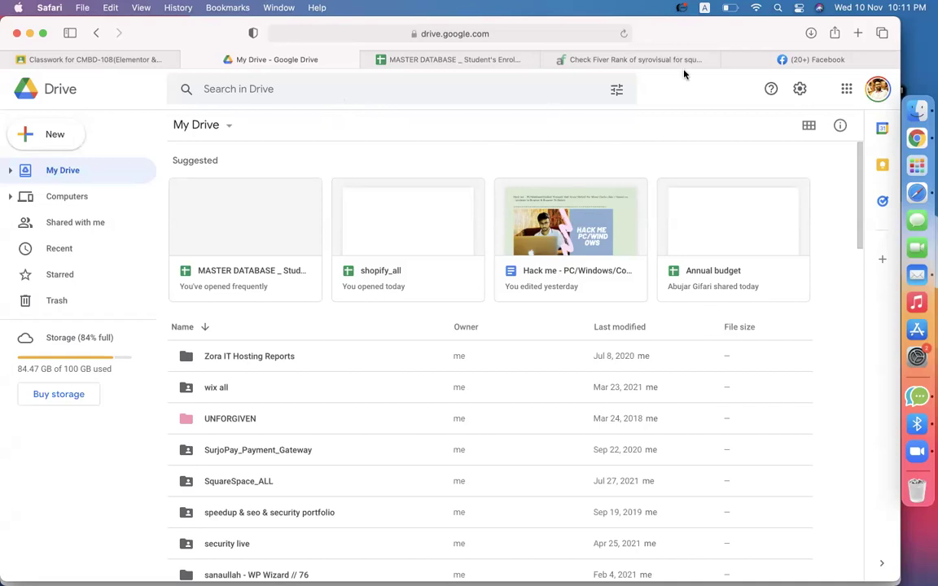
Search Google for 'aliexpress' in a new tab and open the official AliExpress site.
click(859, 33)
text(al)
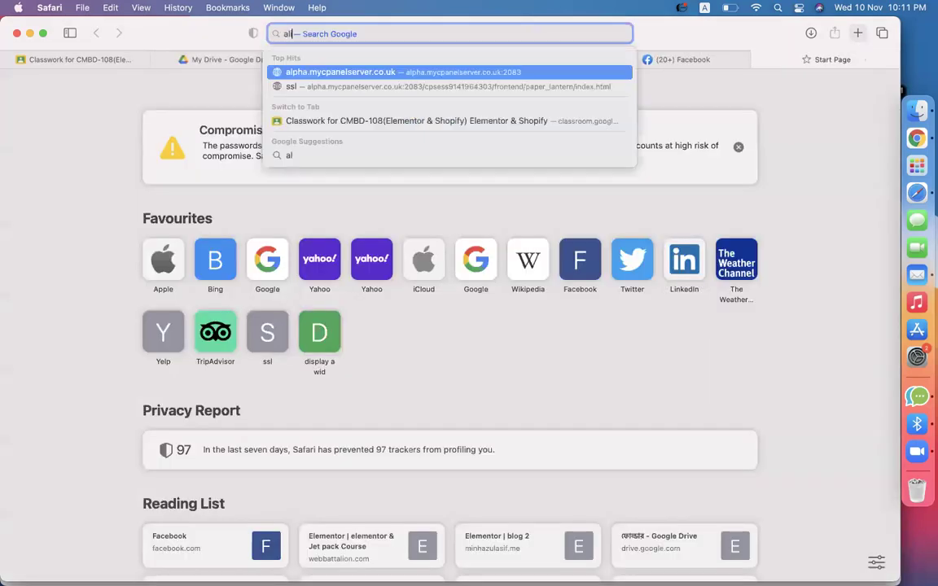
text(iexpress)
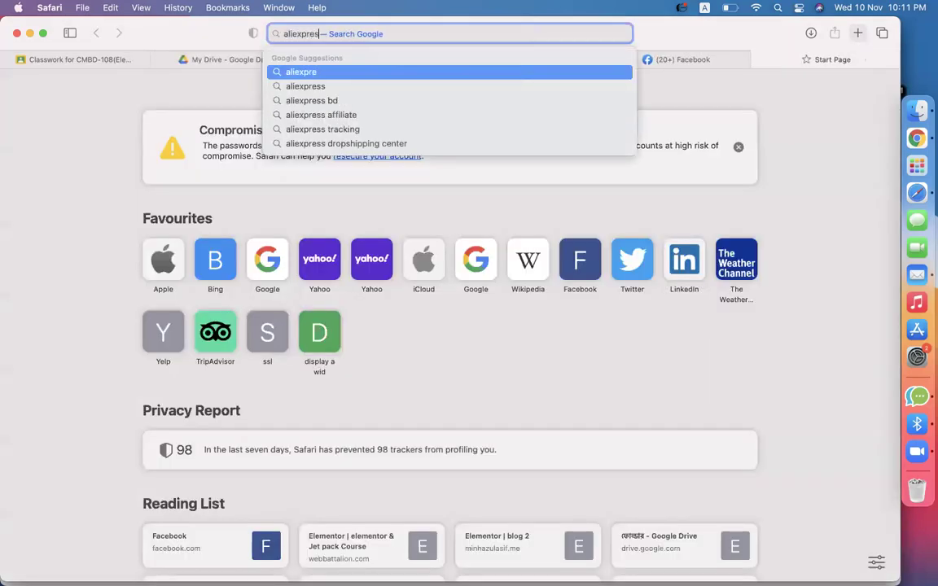
key(Return)
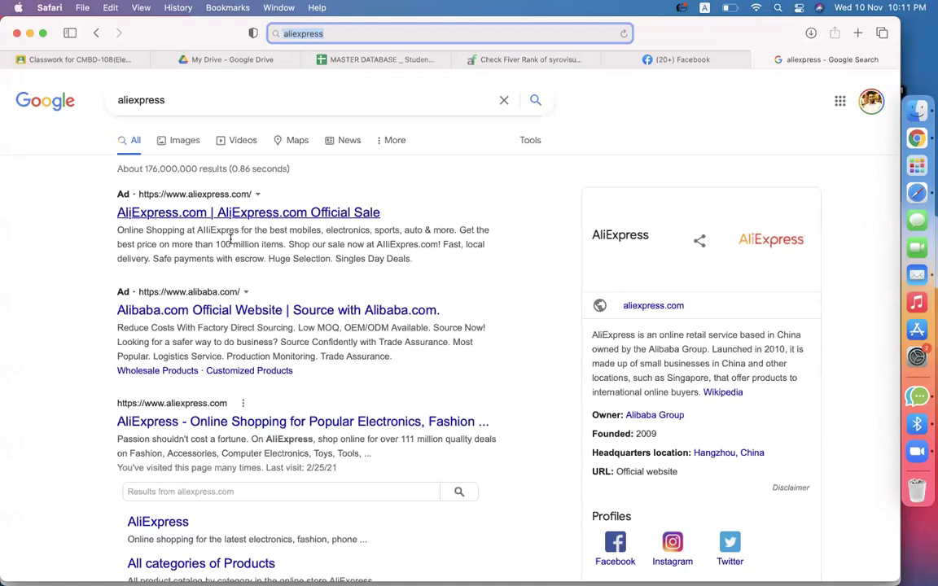
click(194, 421)
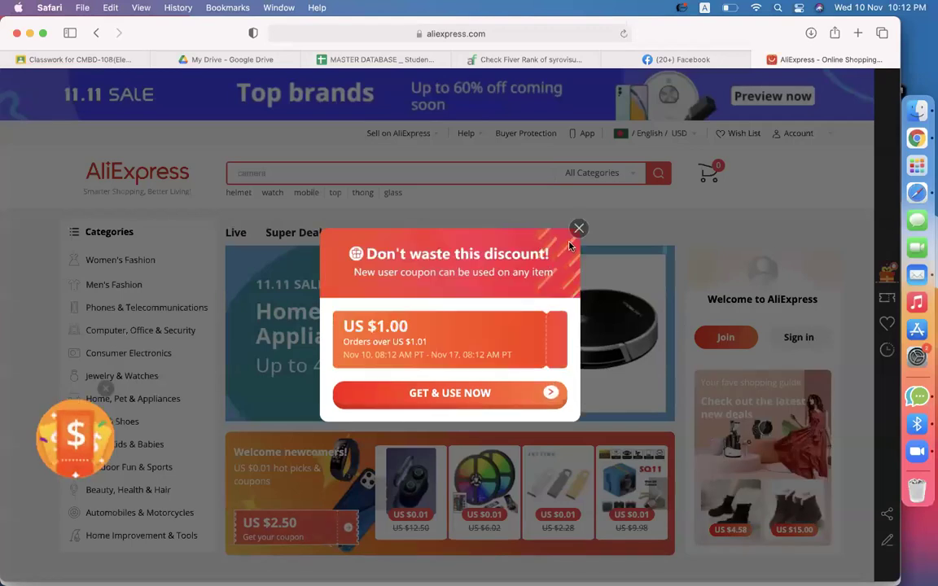
Close the 'Don't waste this discount!' coupon popup and browse the homepage deals.
click(578, 227)
scroll(289, 464, down, 10)
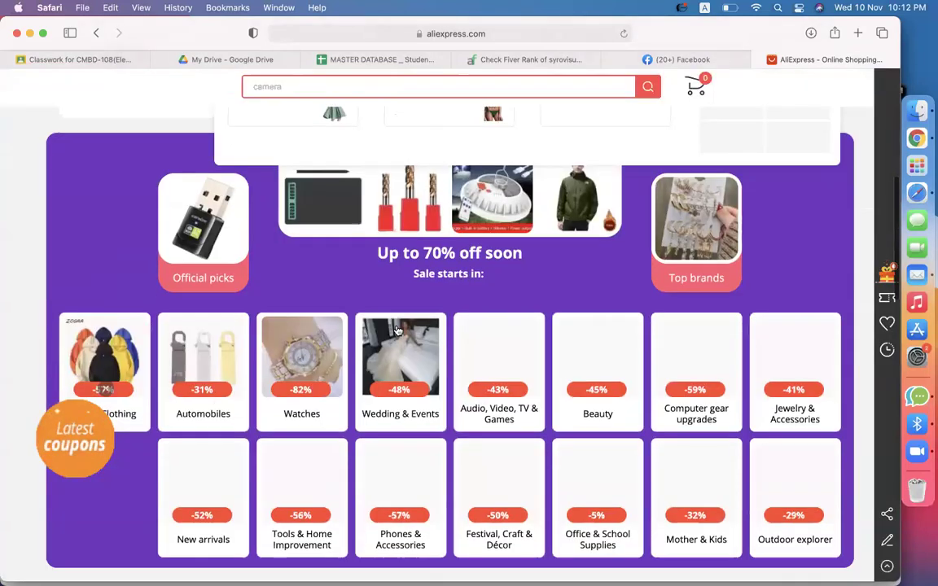
scroll(289, 463, down, 10)
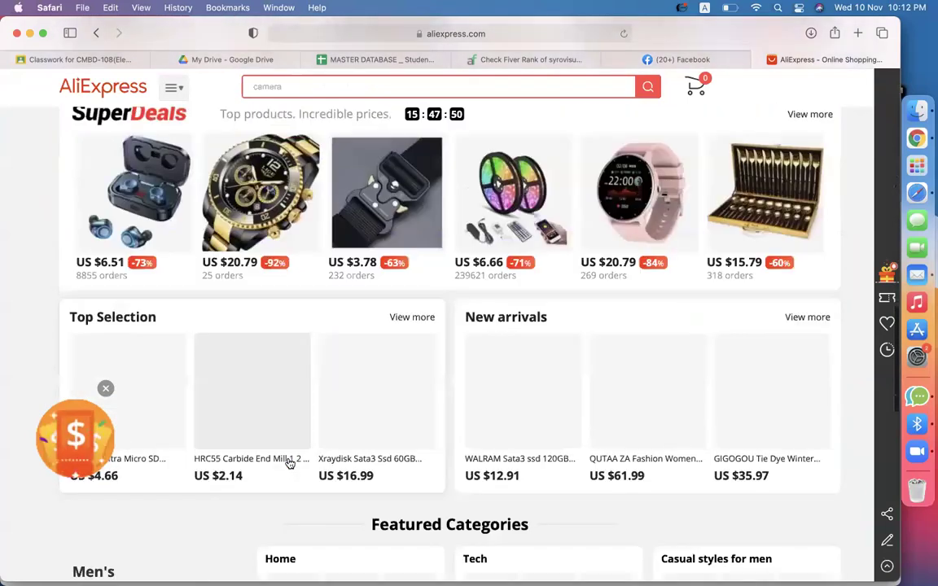
scroll(290, 464, up, 3)
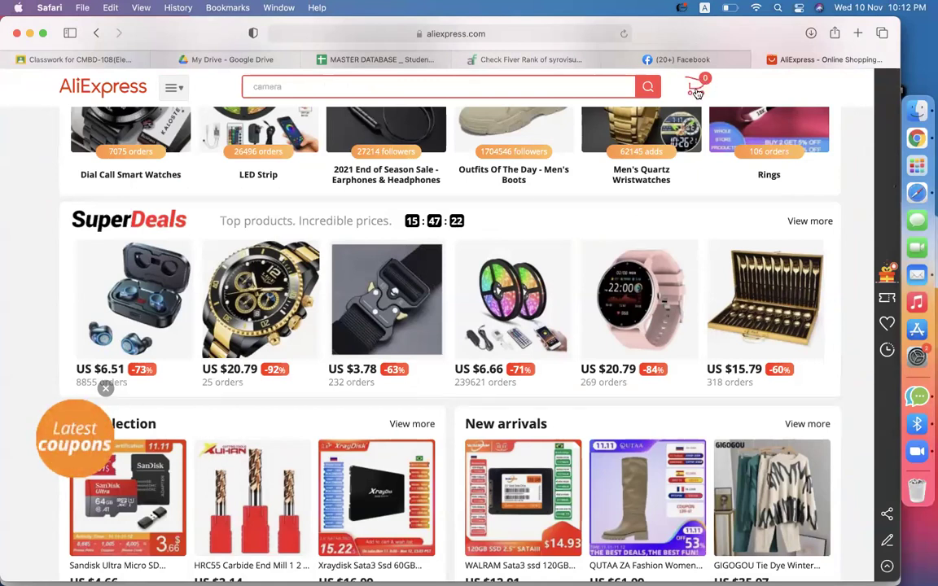
scroll(316, 315, up, 3)
scroll(316, 315, up, 8)
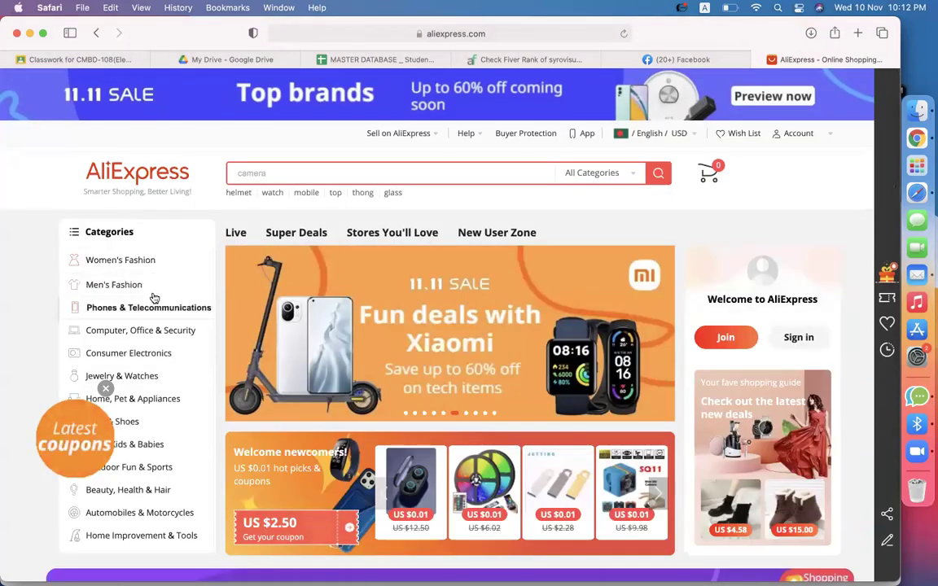
Open the first knitted pullover listed under Men's Fashion > T-Shirts.
mouse_move(115, 284)
click(244, 300)
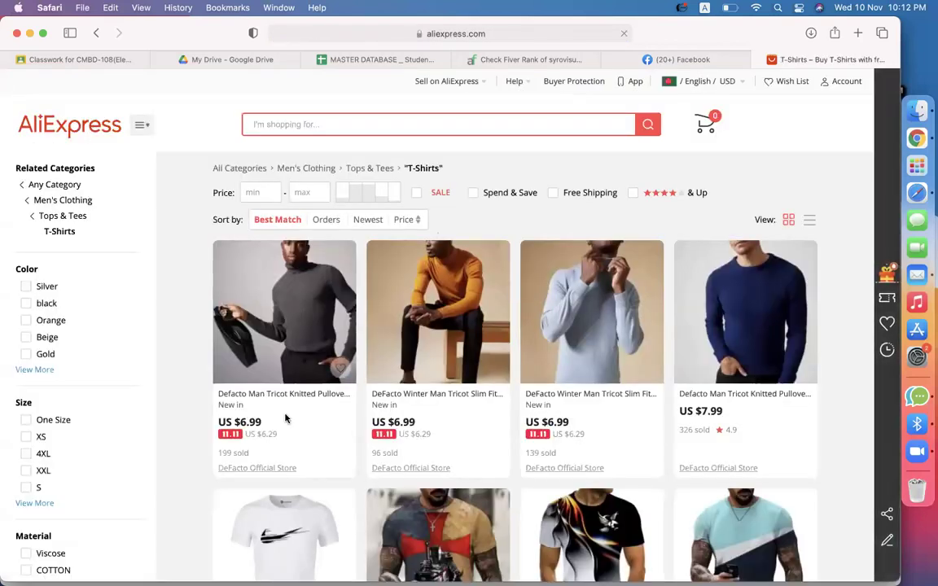
click(263, 396)
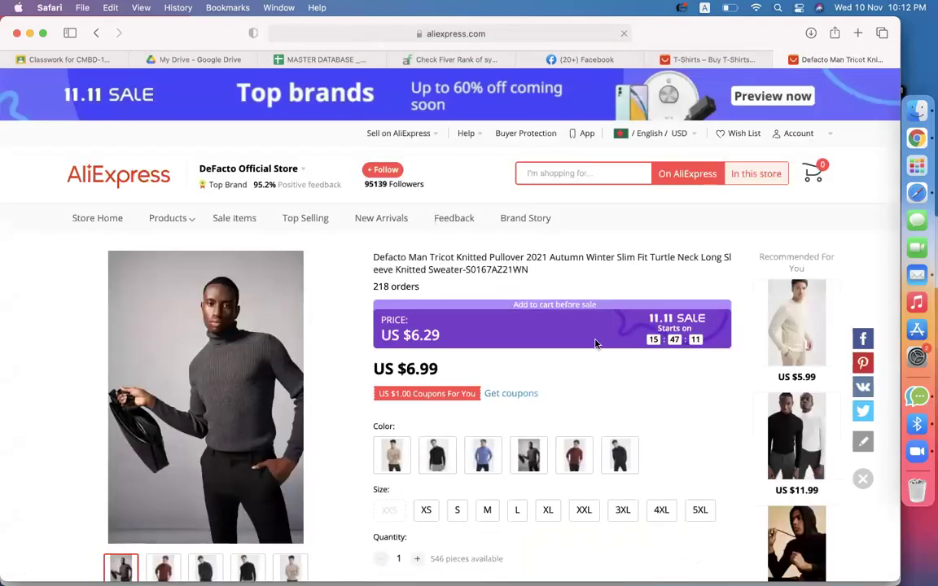
scroll(595, 343, down, 5)
Add the pullover in black, size XS, to the cart and dismiss the confirmation.
click(425, 303)
click(438, 248)
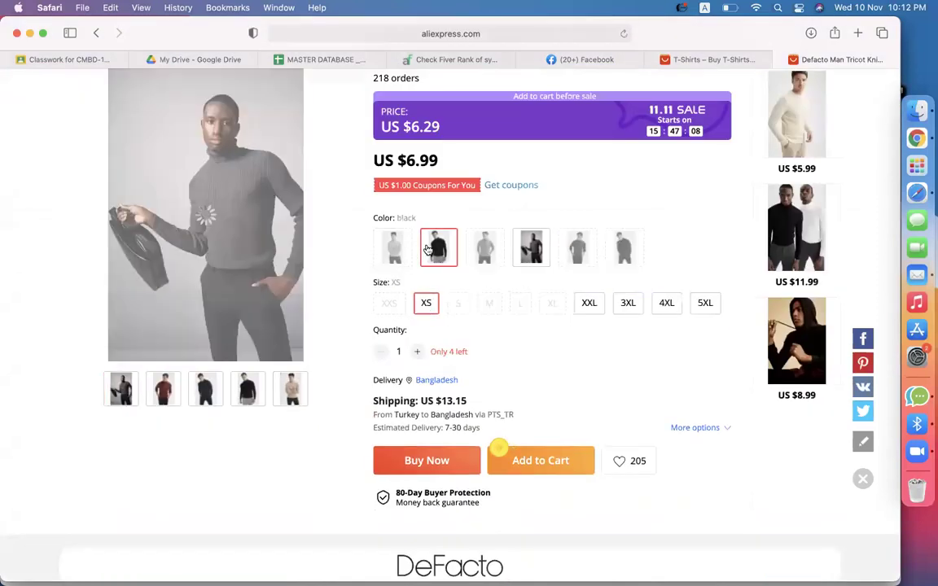
click(534, 462)
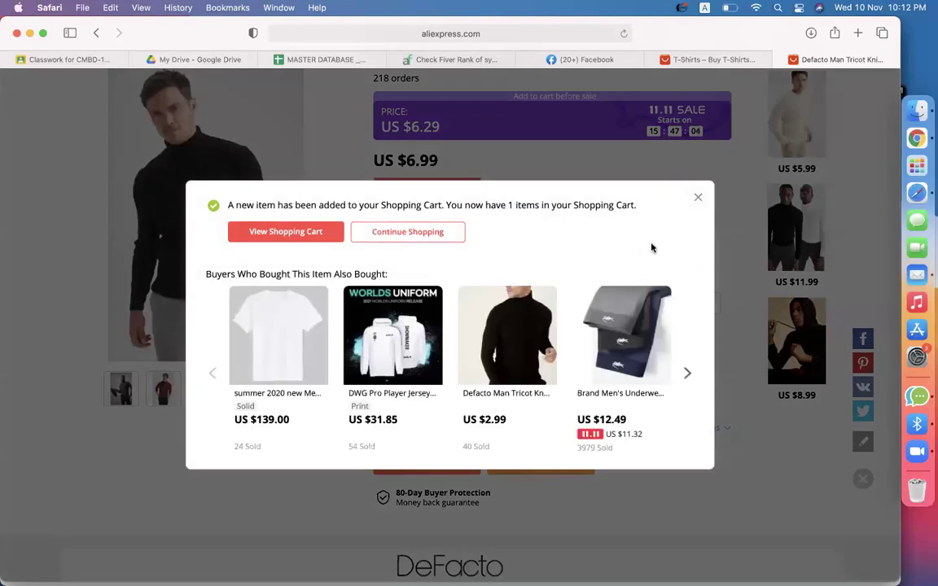
click(698, 198)
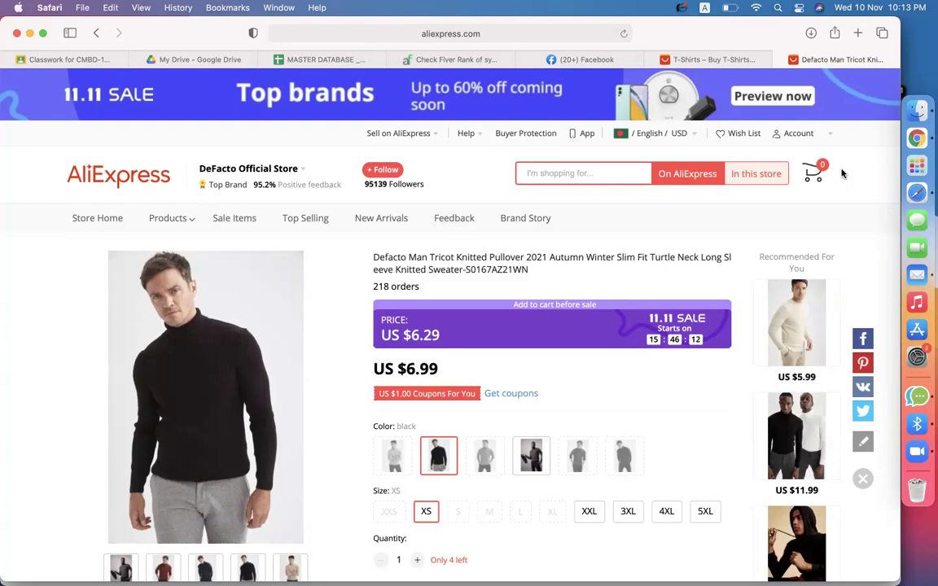
click(433, 33)
Search Google for 'totalshopbd', then go straight to totalshopbd.com.
key(BackSpace)
text(tota)
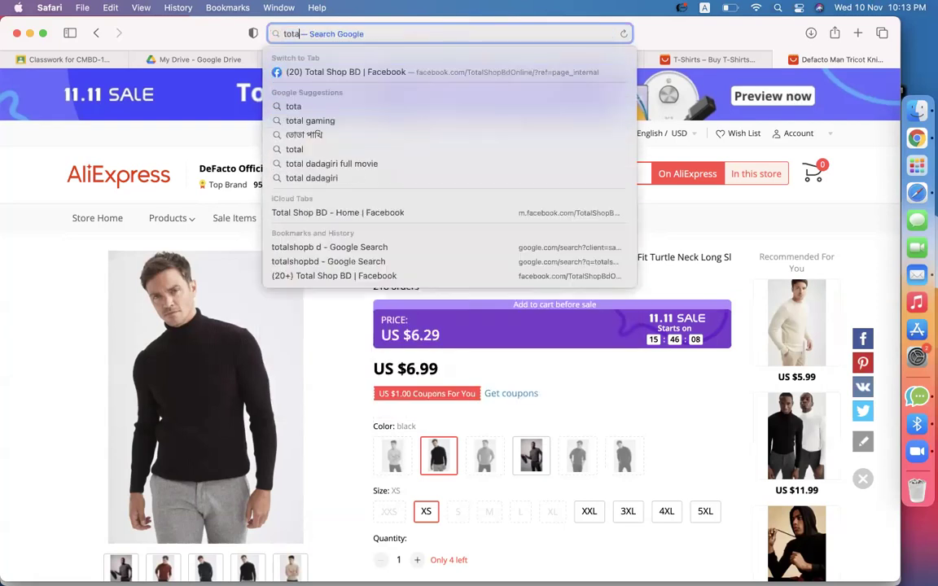
text(lshopbd)
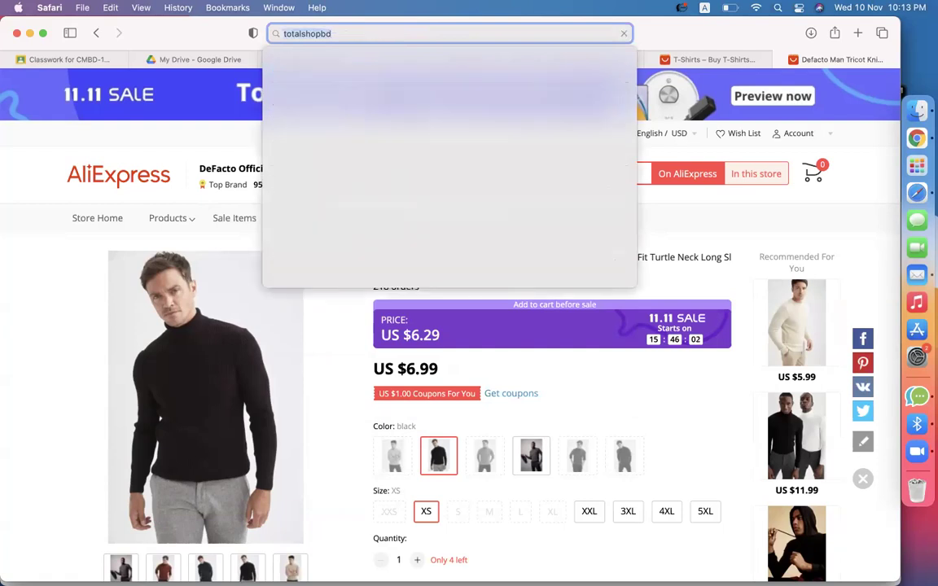
key(Return)
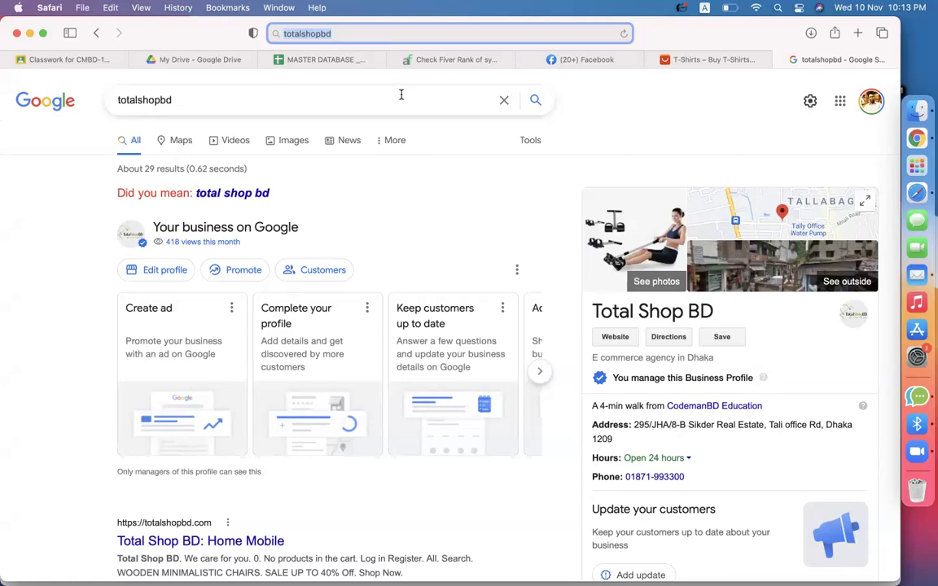
click(358, 33)
text(.com)
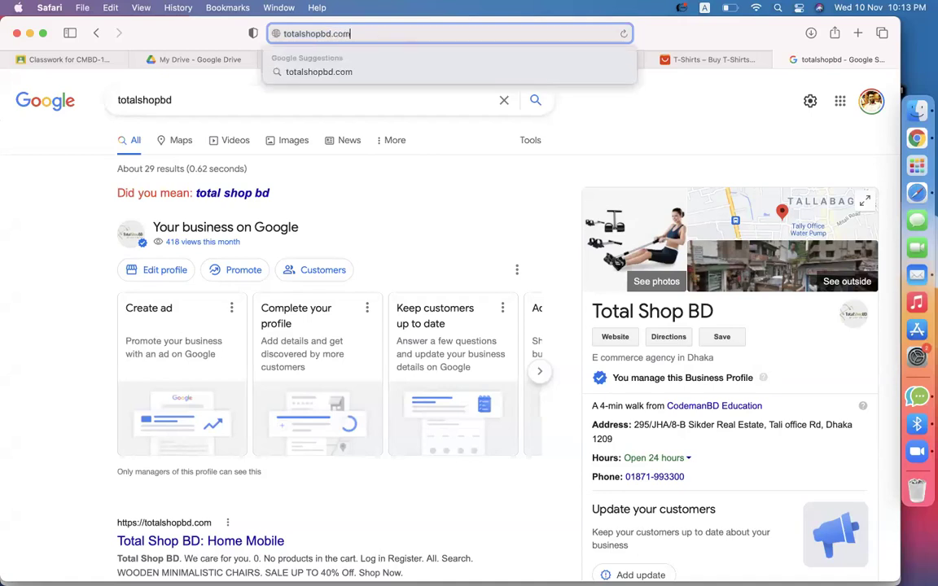
key(Return)
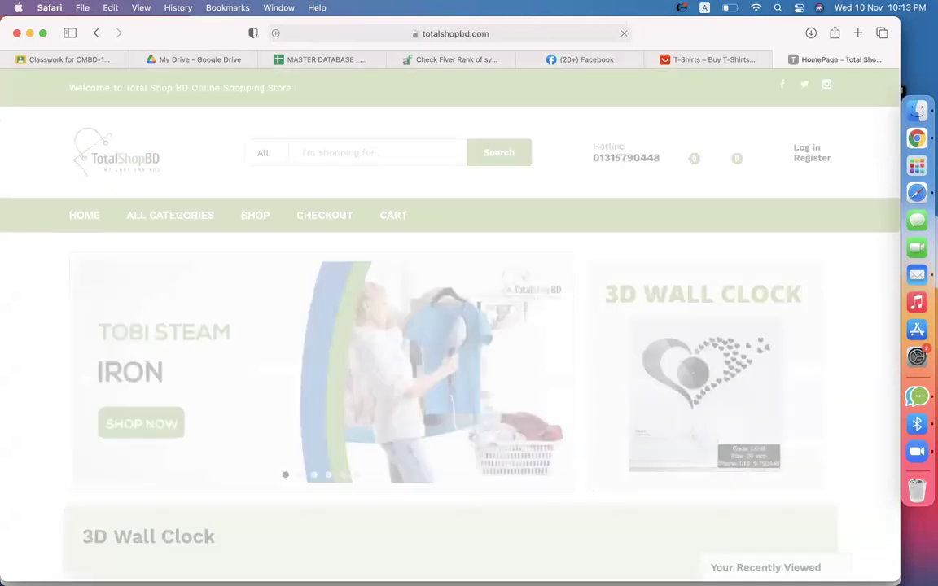
scroll(289, 261, down, 20)
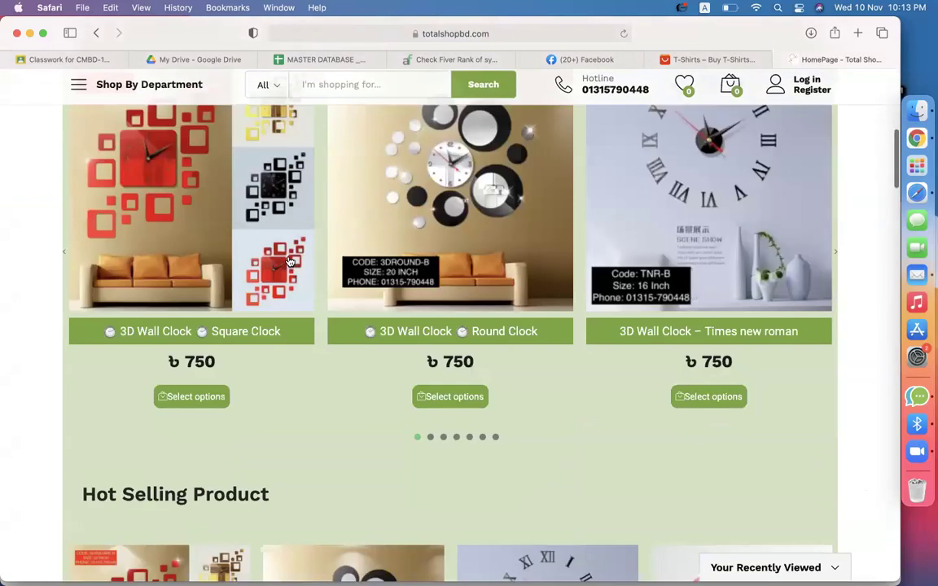
scroll(289, 261, down, 10)
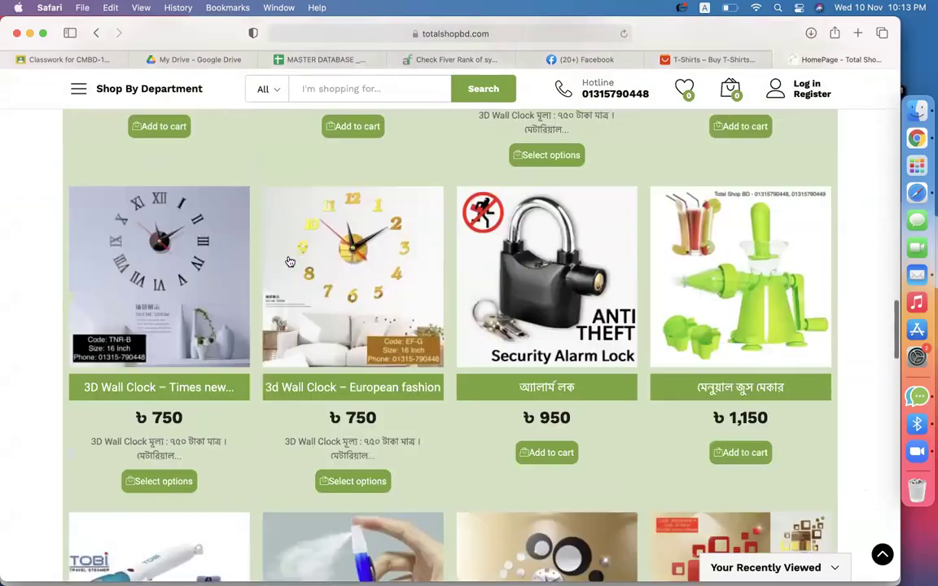
scroll(289, 260, down, 6)
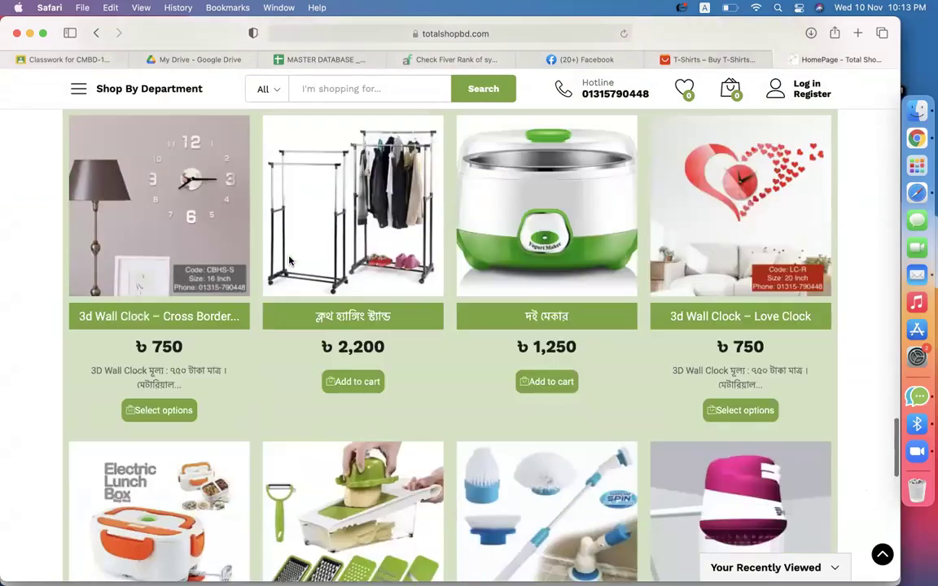
scroll(289, 260, up, 5)
scroll(289, 261, up, 5)
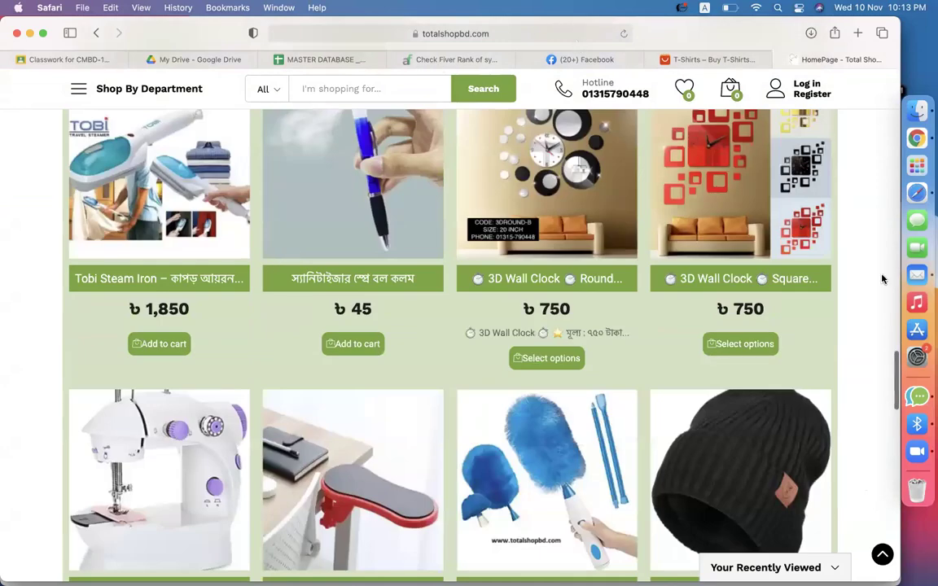
scroll(882, 277, up, 10)
scroll(881, 278, up, 10)
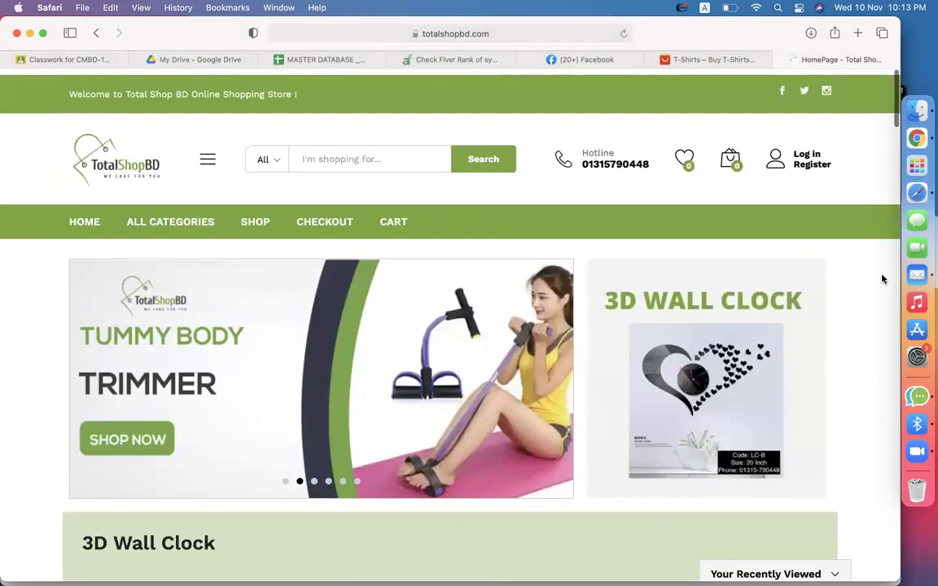
scroll(882, 279, down, 8)
scroll(881, 279, down, 10)
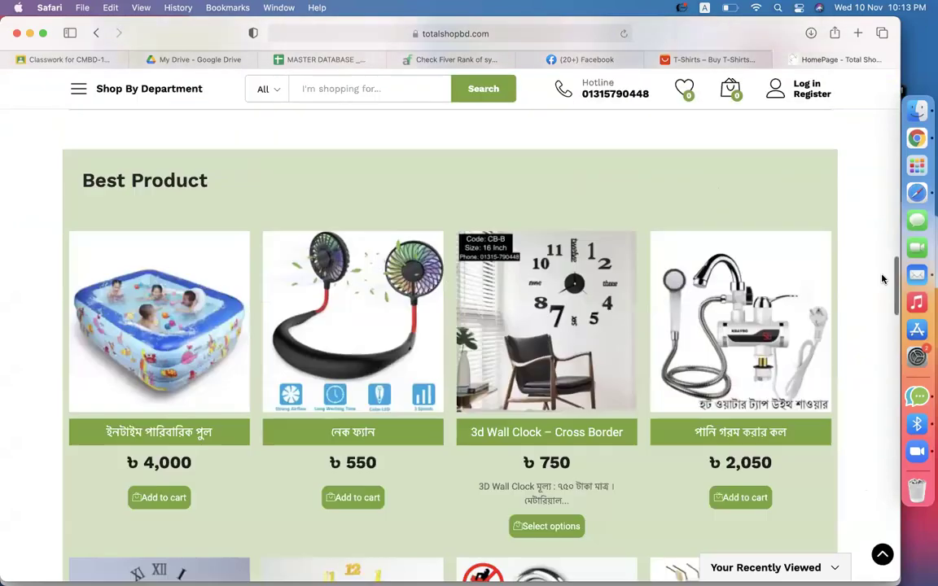
scroll(881, 279, down, 10)
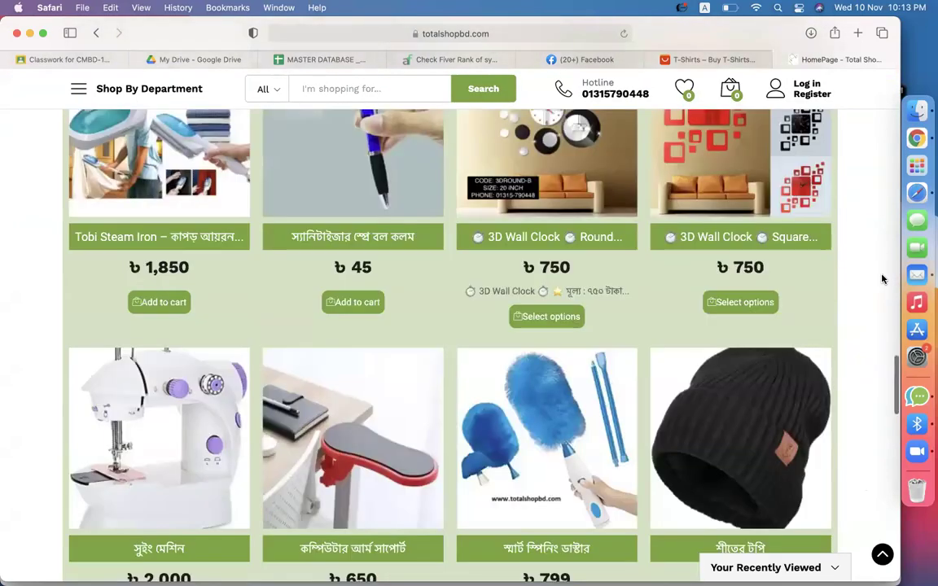
scroll(881, 279, up, 5)
scroll(882, 278, up, 15)
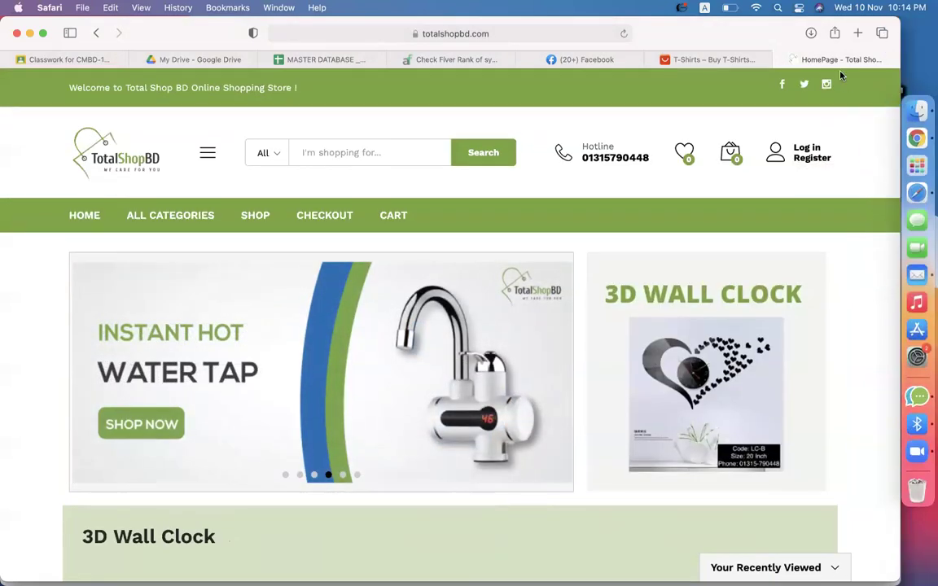
click(857, 33)
text(daraz.com.bd)
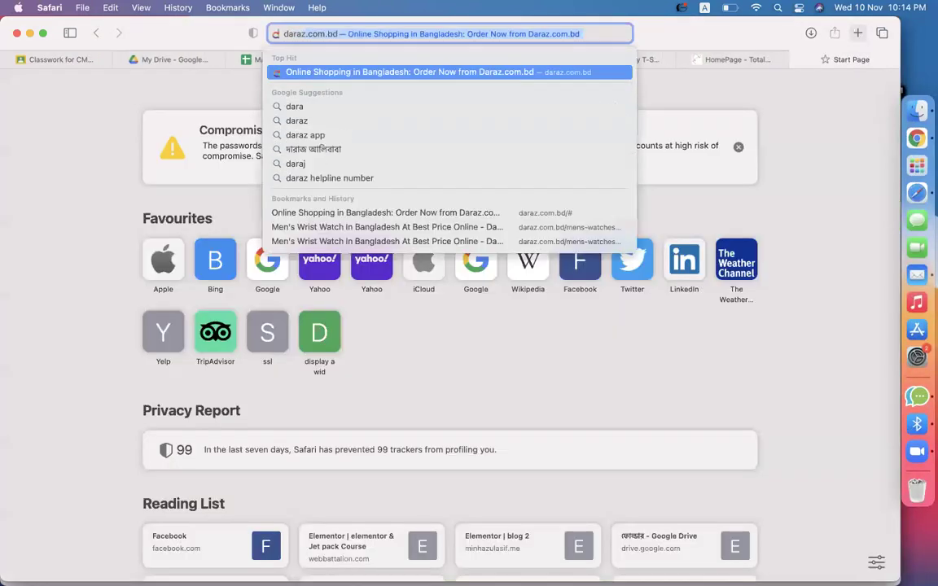
key(Return)
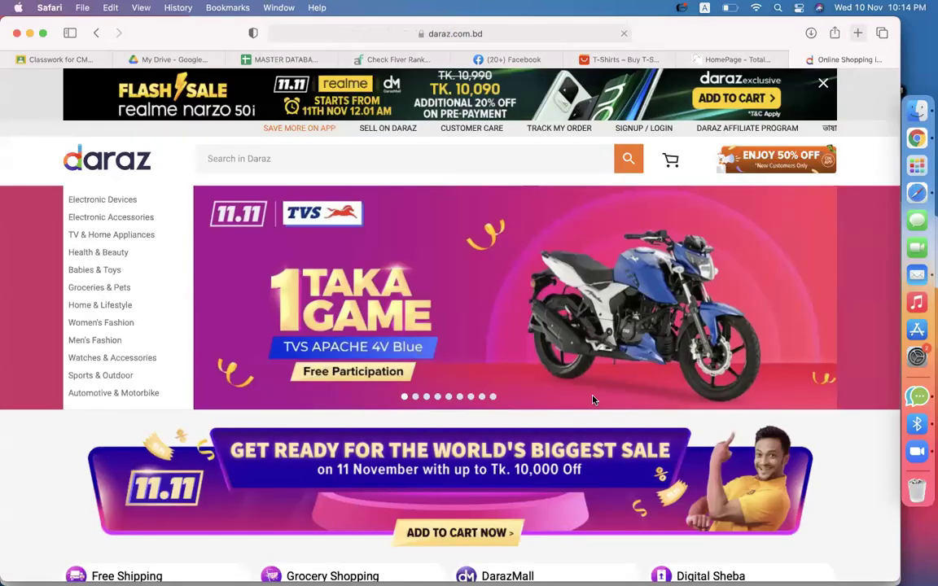
mouse_move(166, 291)
mouse_move(109, 203)
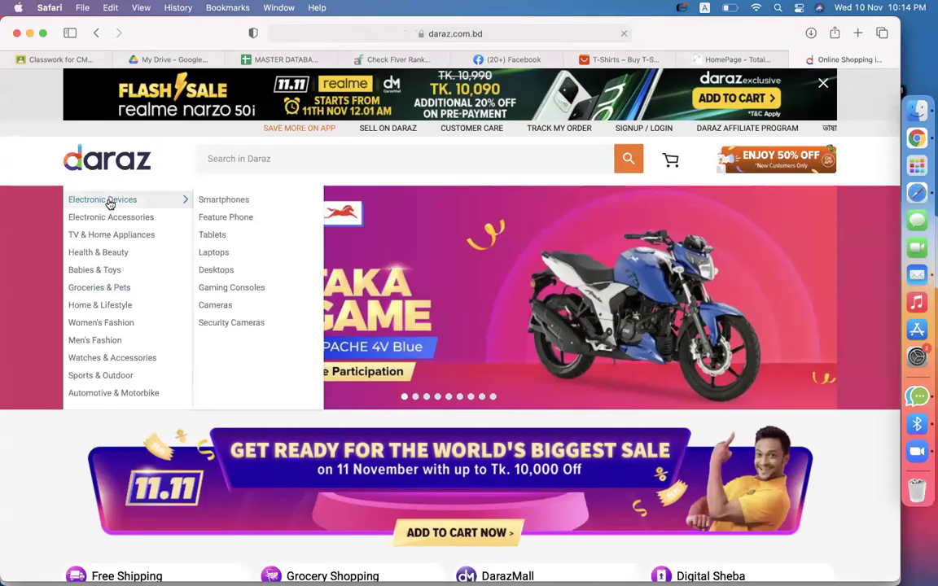
click(205, 206)
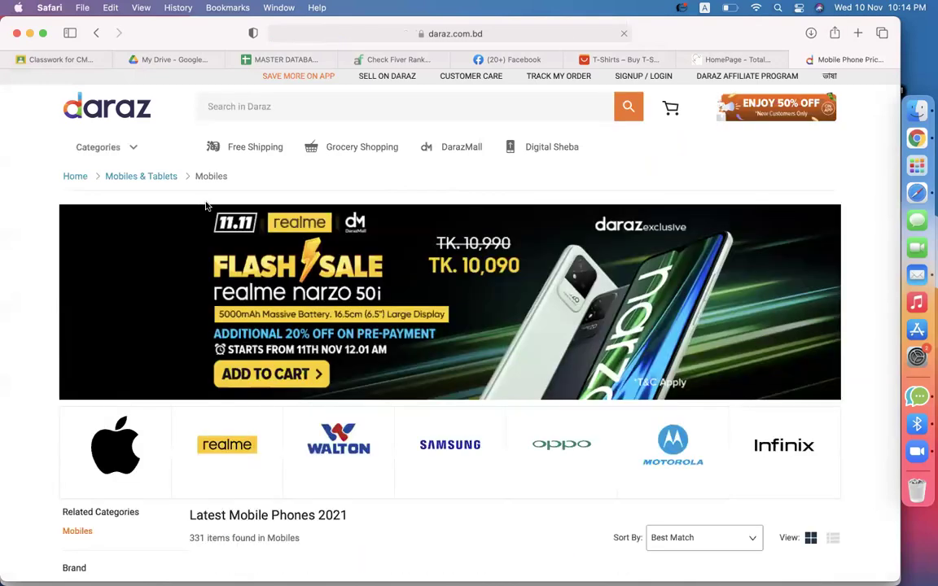
scroll(347, 318, down, 5)
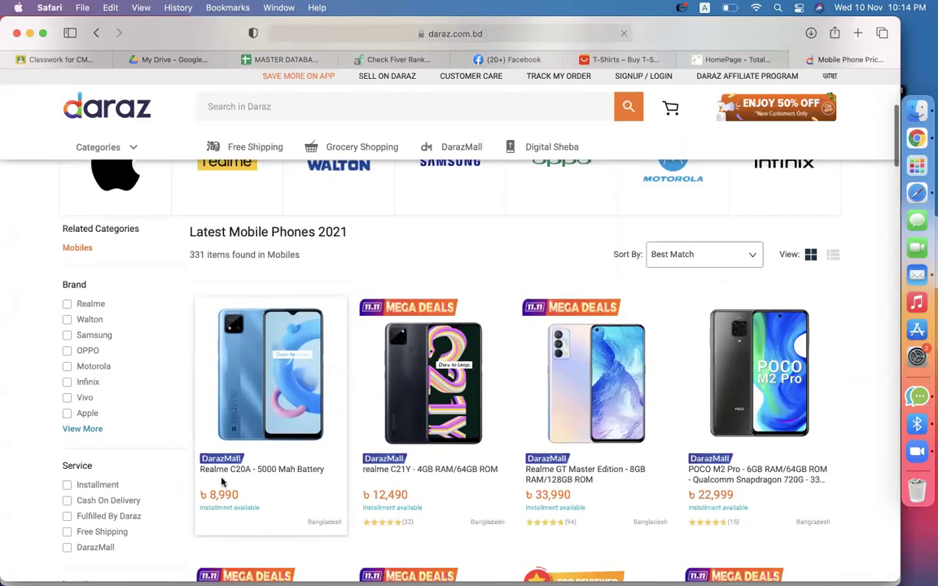
scroll(466, 474, down, 5)
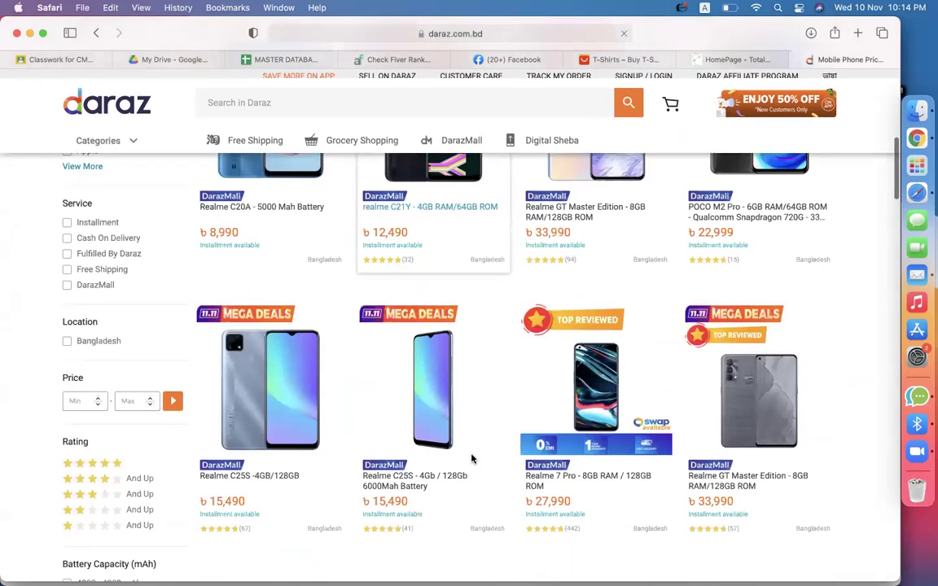
scroll(523, 364, up, 3)
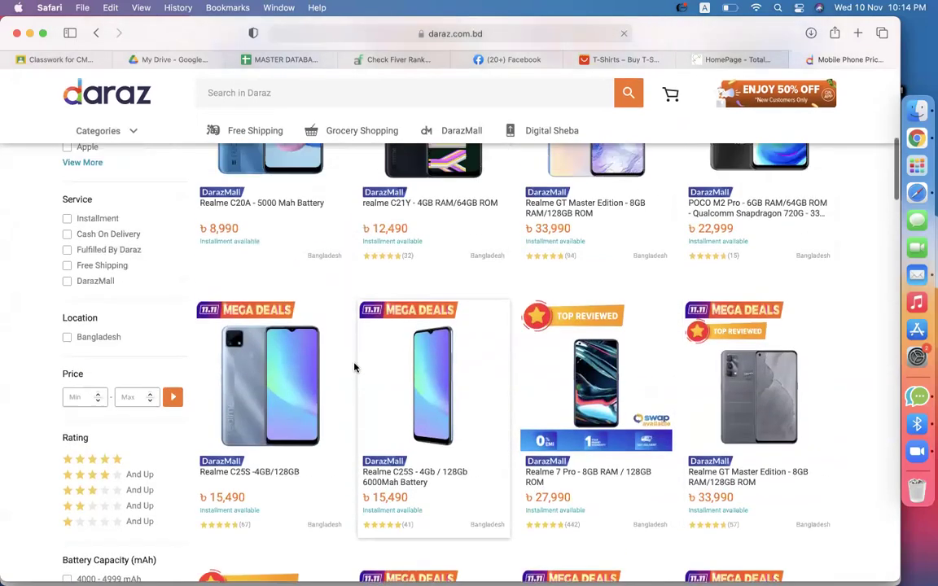
scroll(795, 399, up, 5)
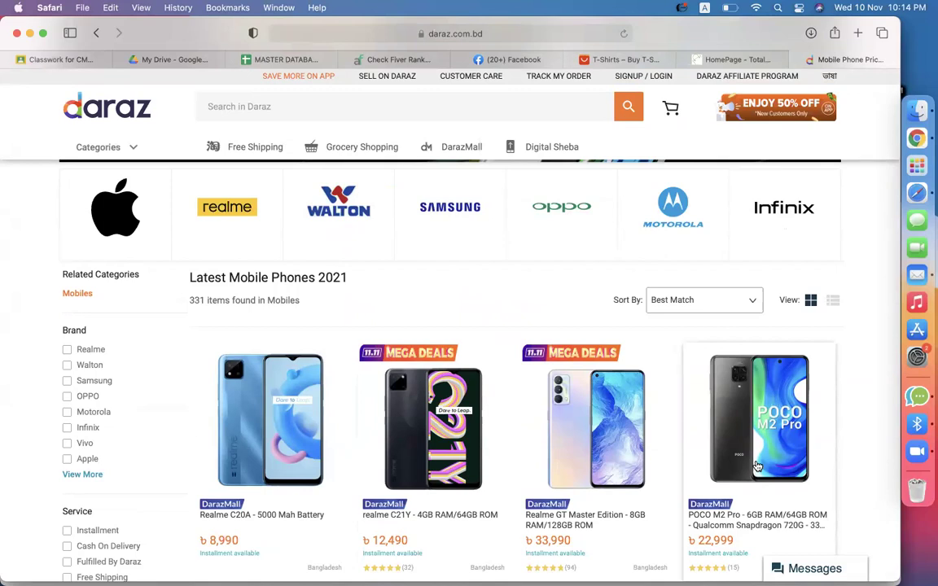
scroll(757, 465, down, 1)
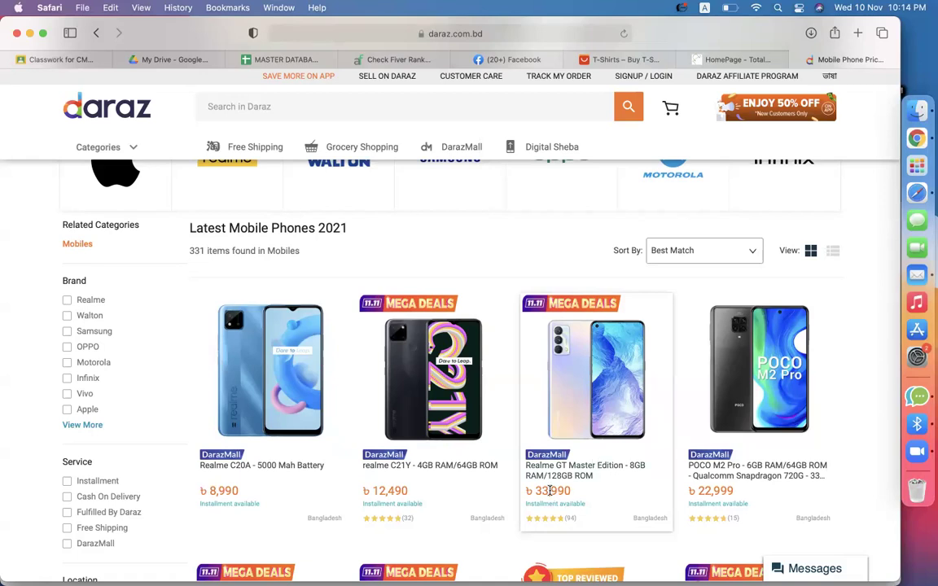
Select the ৳33,990 price of the Realme GT Master Edition (8GB/128GB).
drag(536, 490, 568, 491)
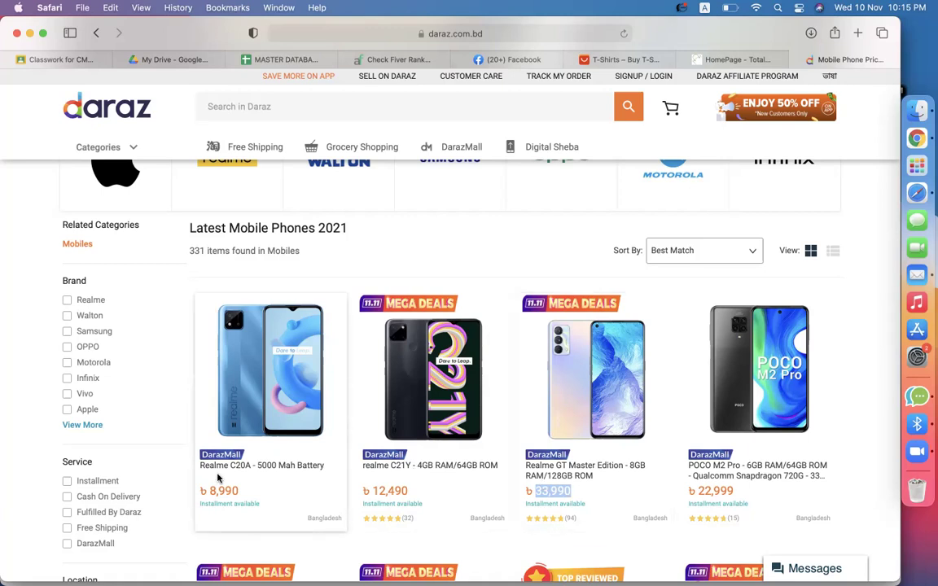
scroll(218, 478, down, 2)
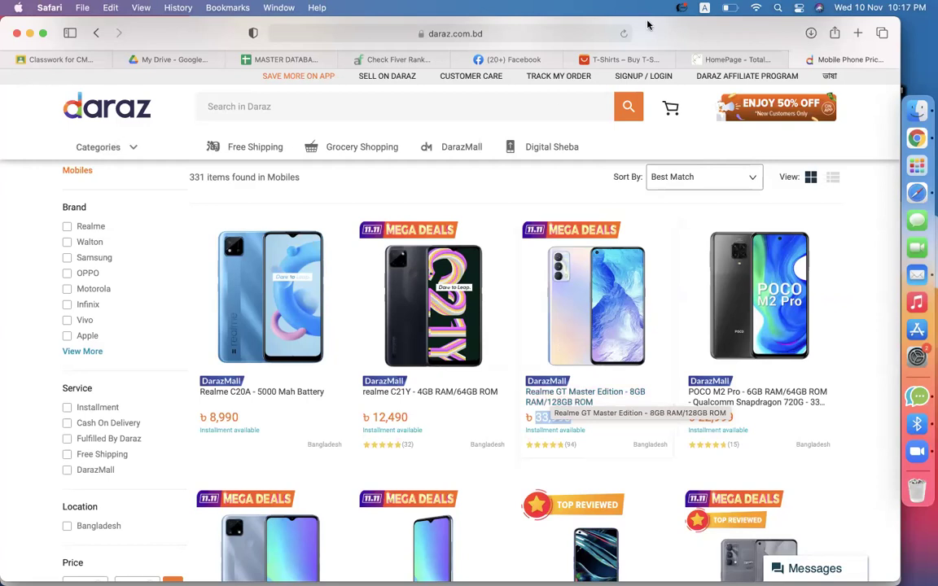
Open shopify_all from My Drive, copy its URL, and go back to the Classwork page.
click(167, 57)
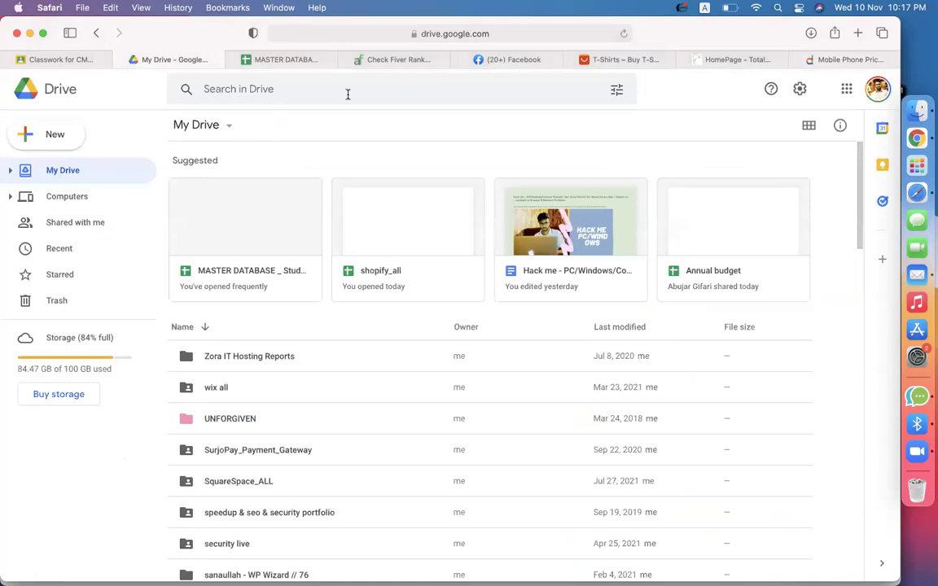
click(346, 92)
click(671, 95)
double_click(389, 256)
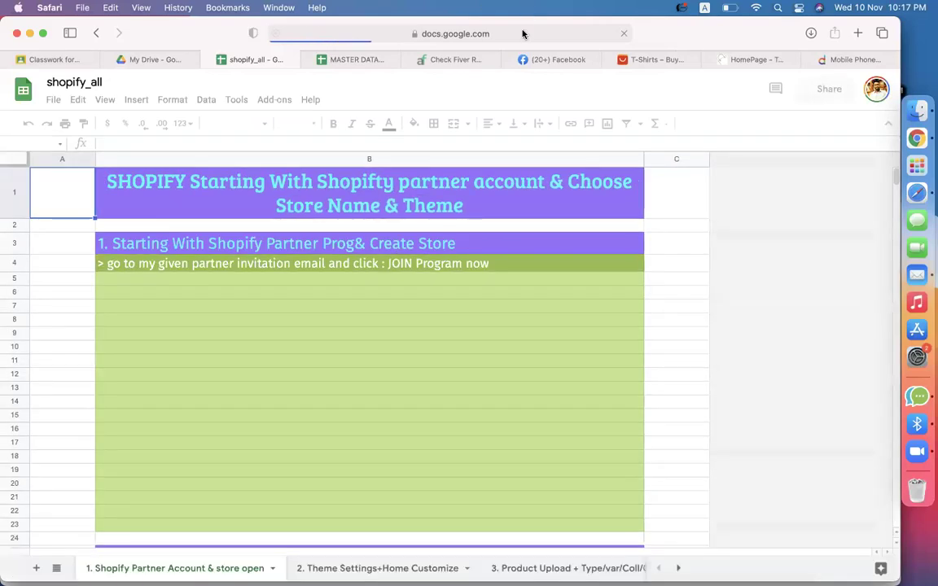
click(523, 32)
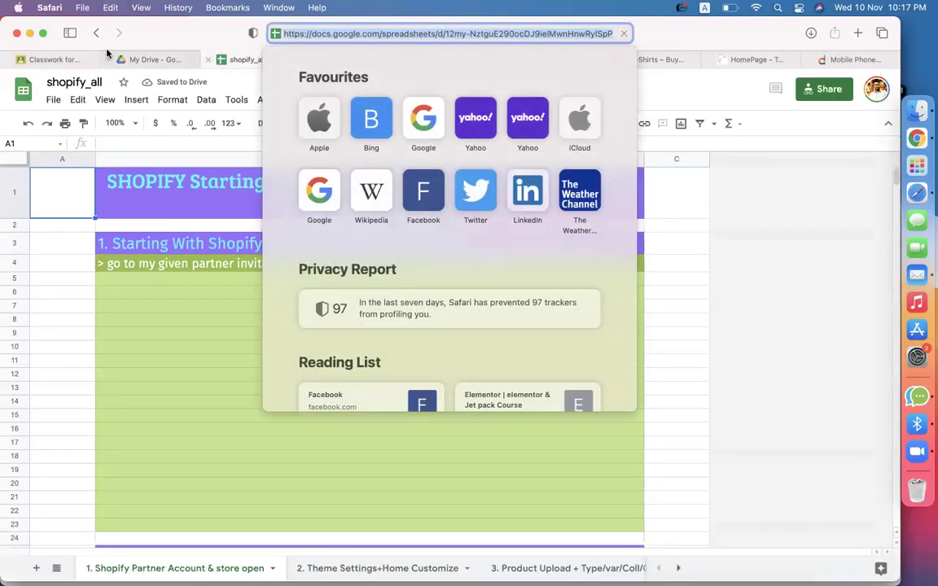
click(47, 61)
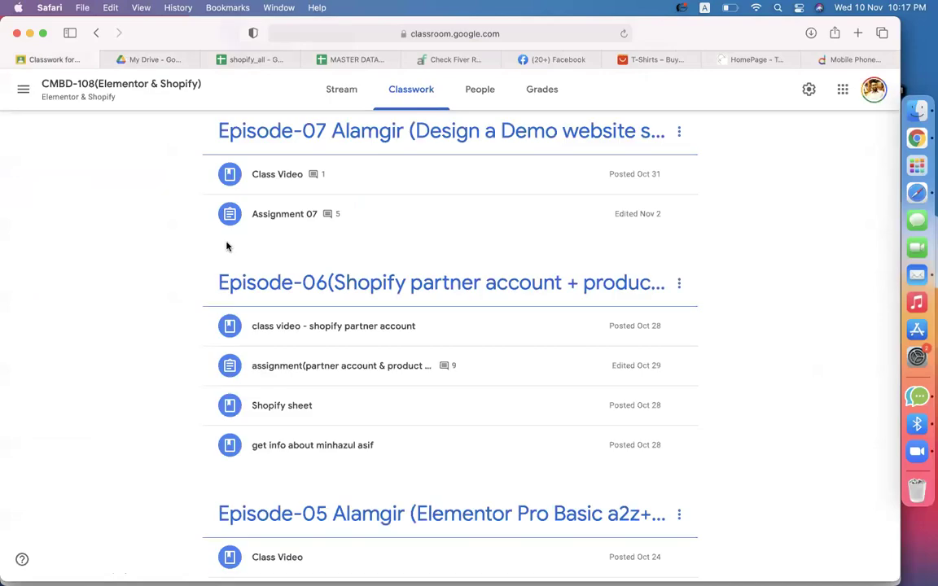
In CMBD-110 (Combo eCommerce) classwork, create the topic 'Episode-02(Shopify Account + Product + Theme)'.
click(23, 89)
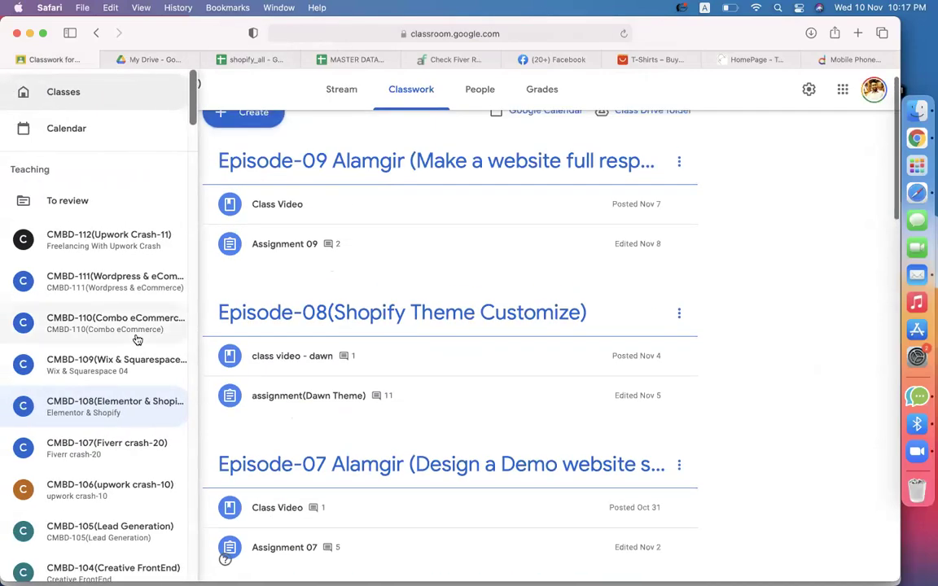
click(130, 330)
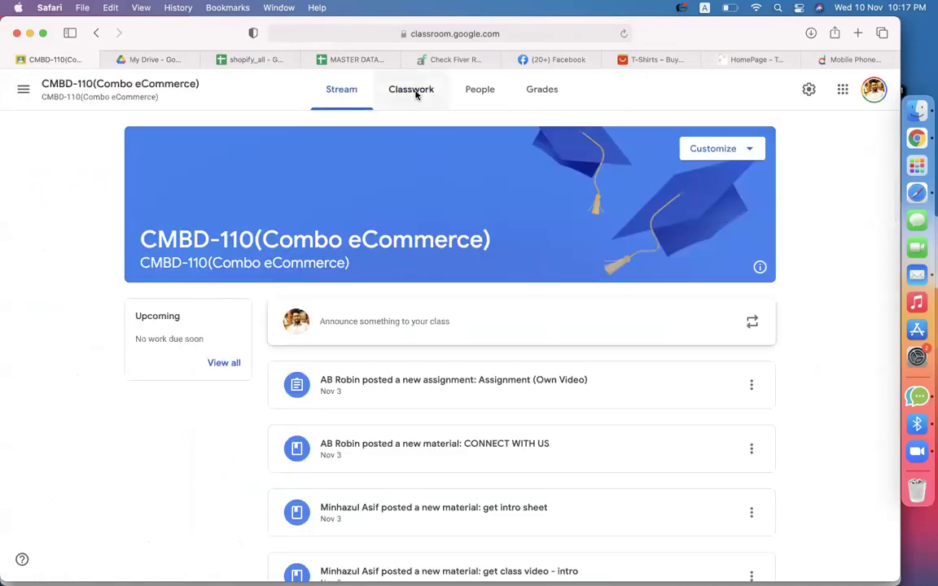
click(411, 90)
click(221, 136)
click(258, 356)
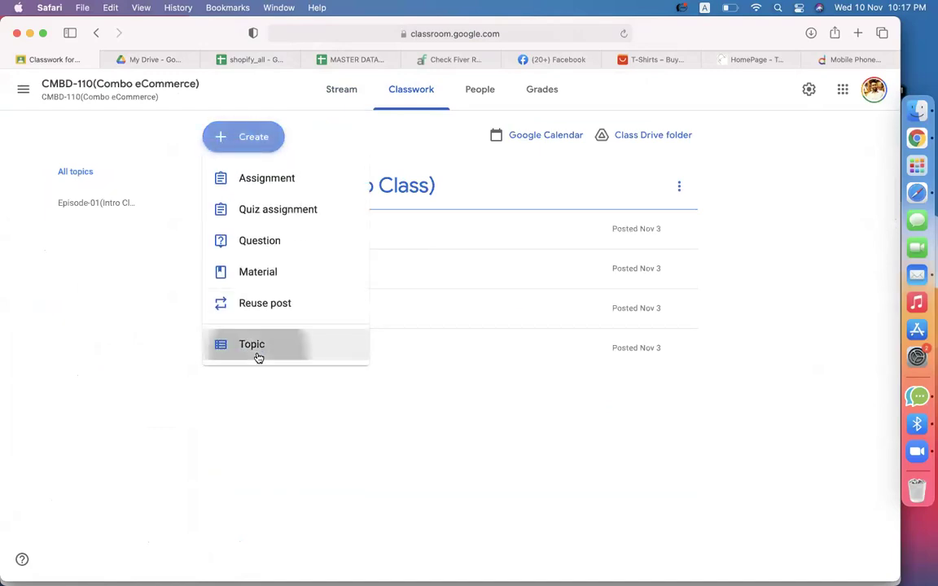
text(Ep)
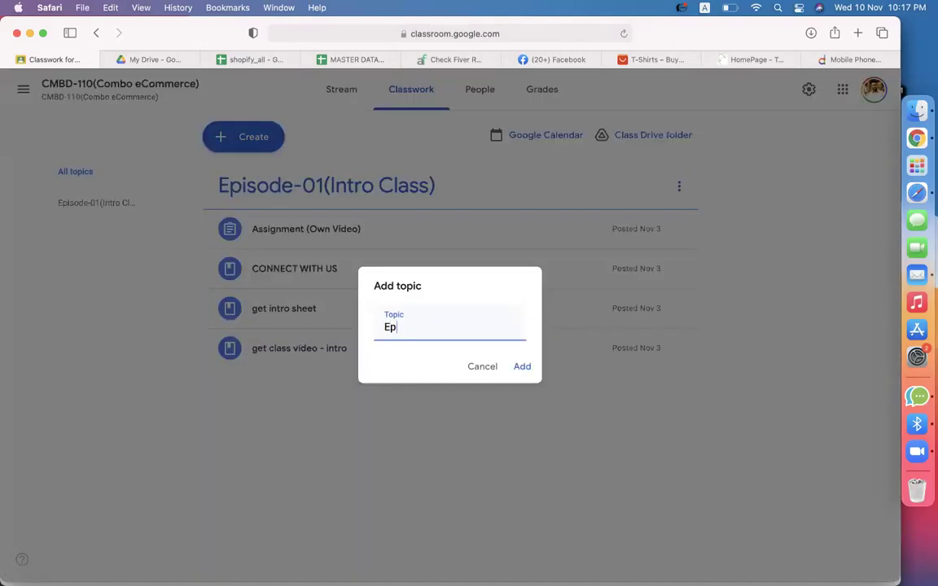
text(isode-02(Shopify )
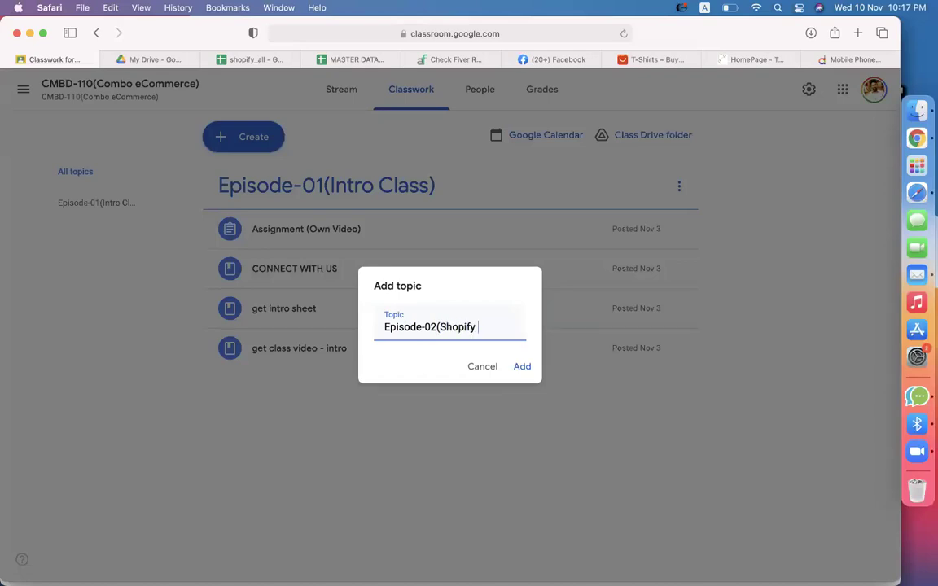
text(Account)
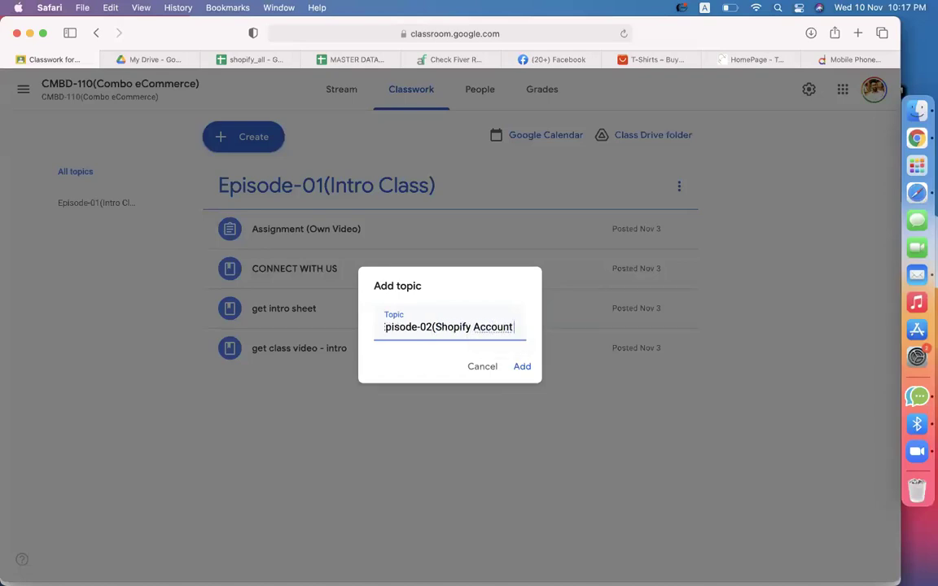
text( + Product)
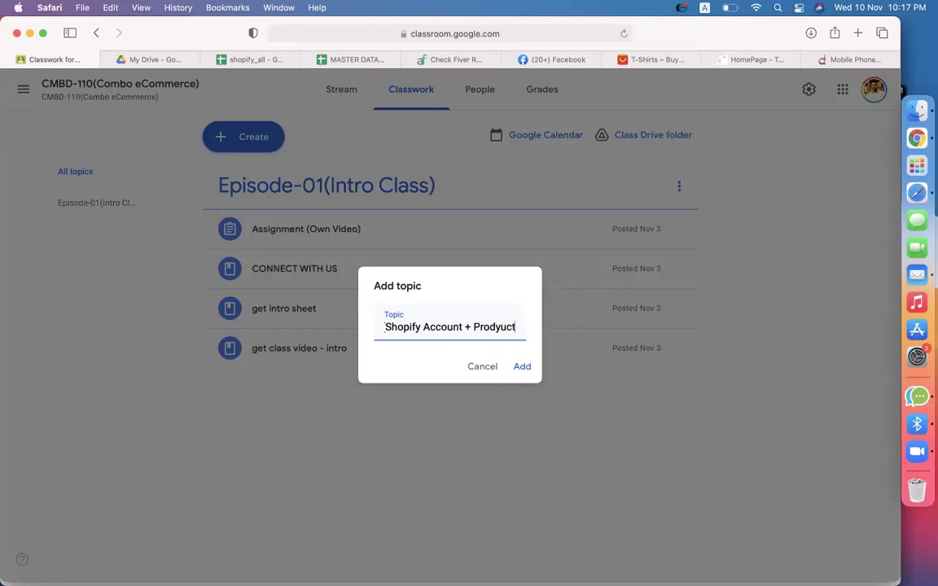
text( + Theme))
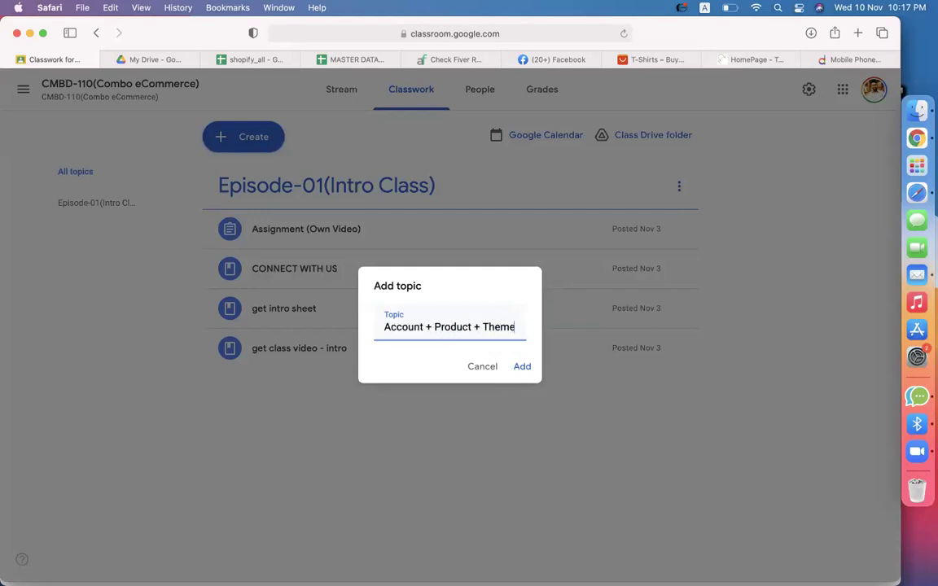
key(Return)
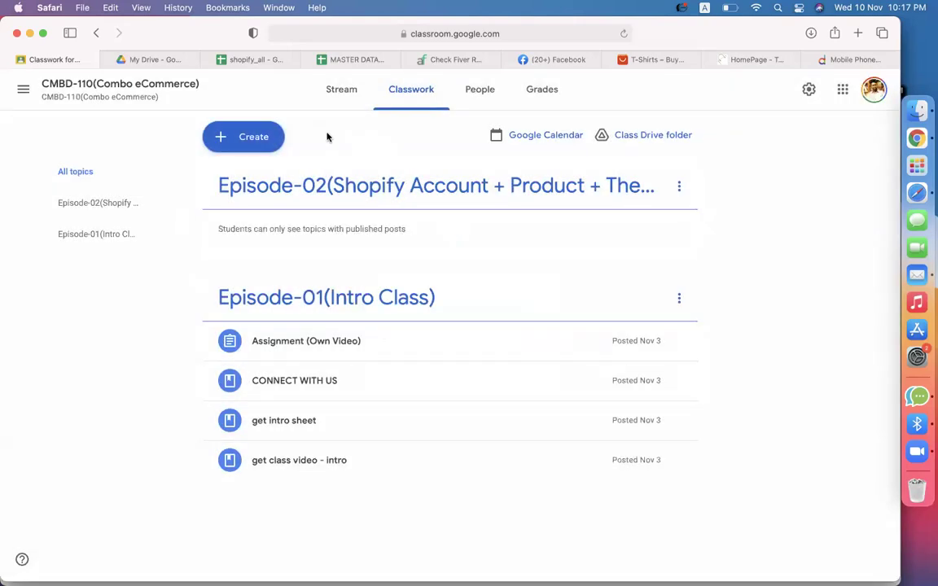
click(273, 137)
Post material 'get shopify sheet' with the pasted spreadsheet link under the Episode-02 topic.
click(278, 261)
text(get )
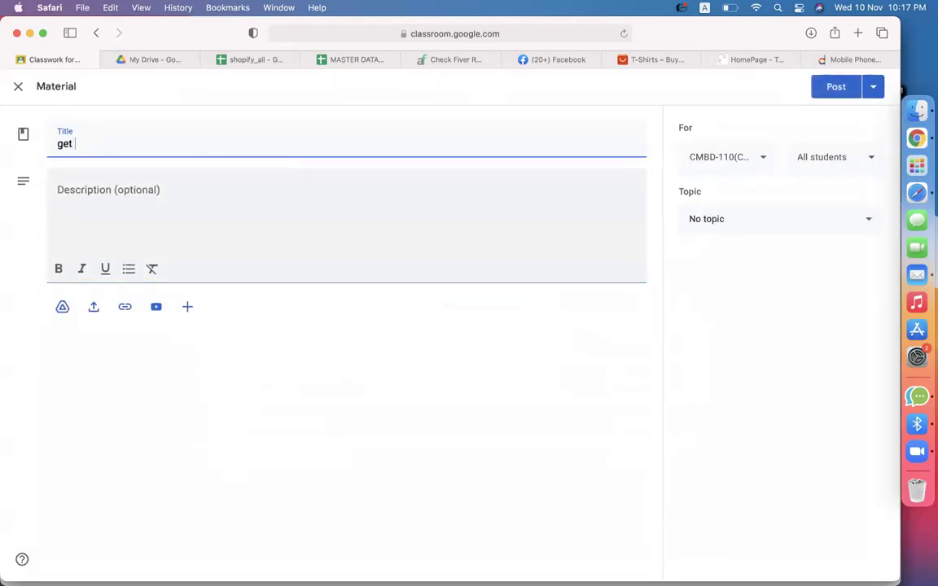
text(shopify sheet)
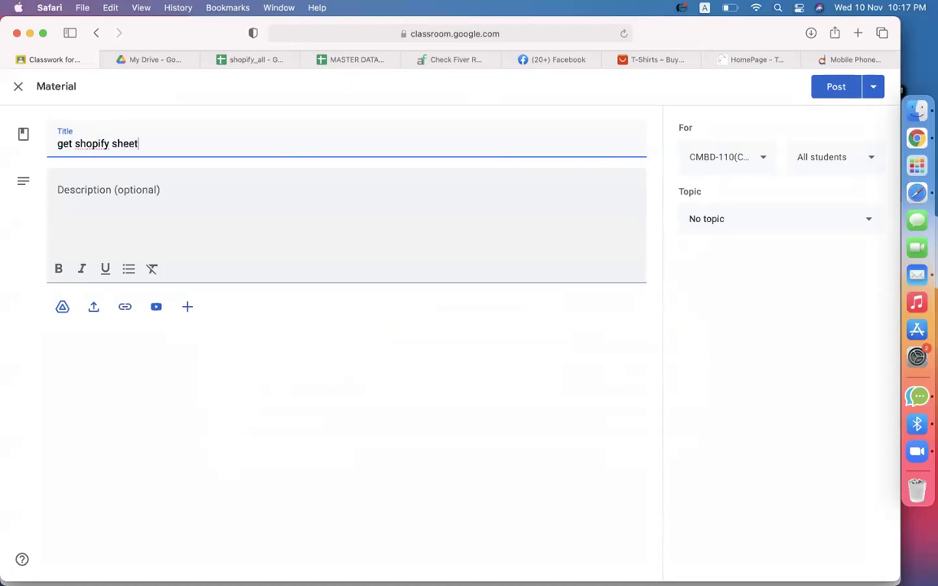
click(125, 307)
key(super+v)
key(Return)
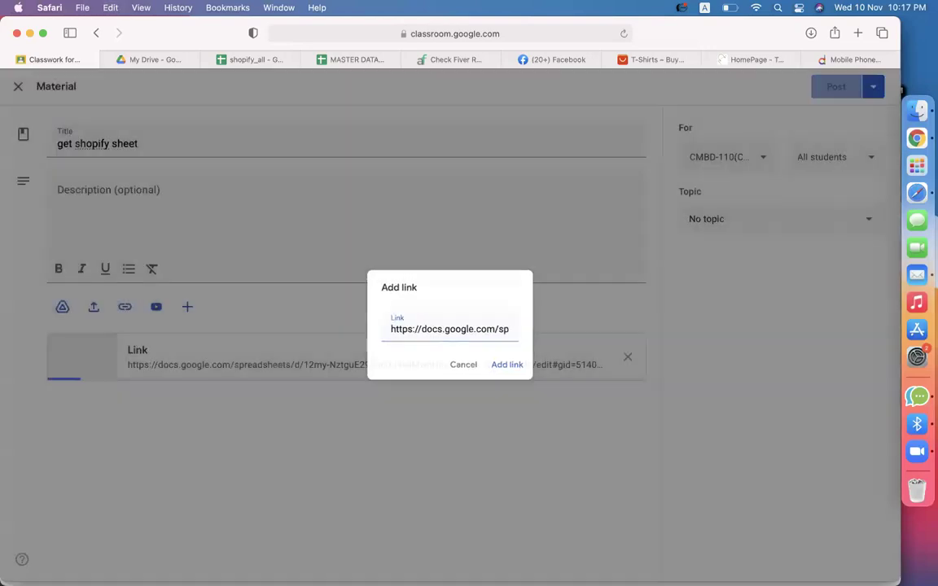
click(749, 219)
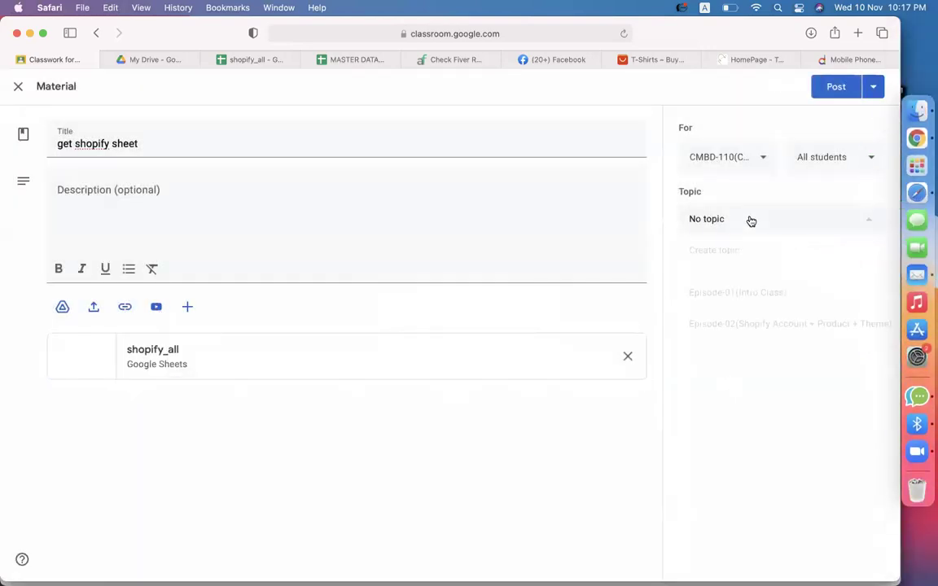
click(758, 328)
click(824, 88)
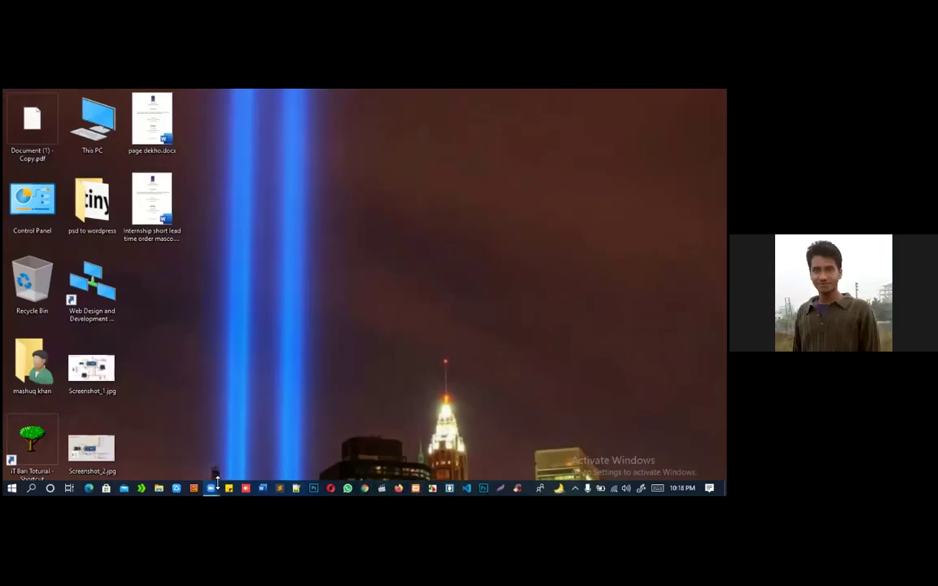
Bring up the Zoom update window and move it to mid-screen.
mouse_move(209, 493)
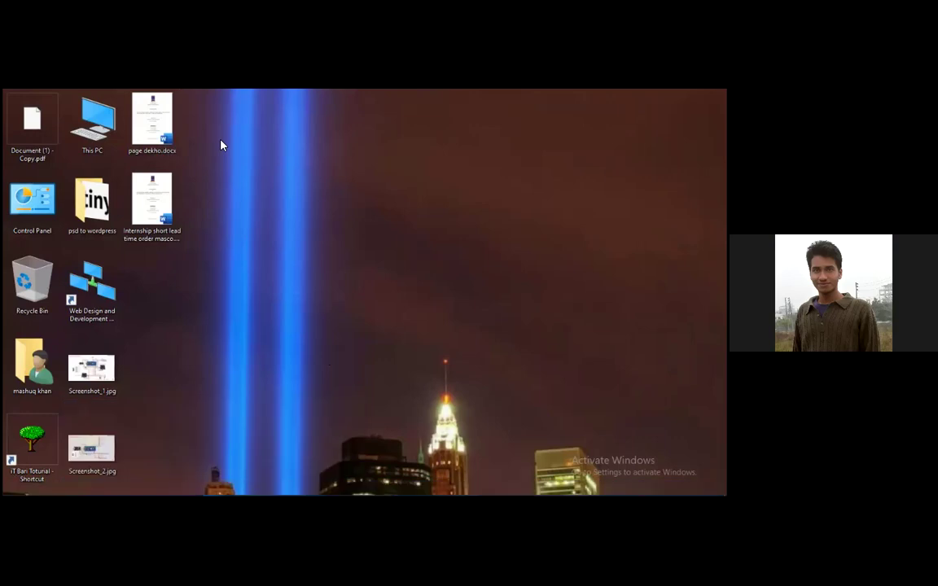
mouse_move(300, 492)
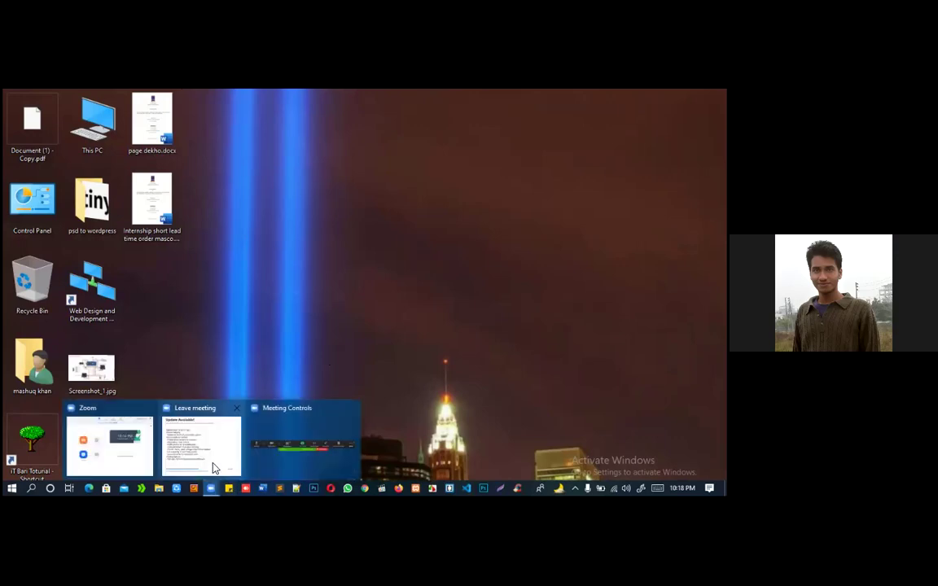
click(203, 455)
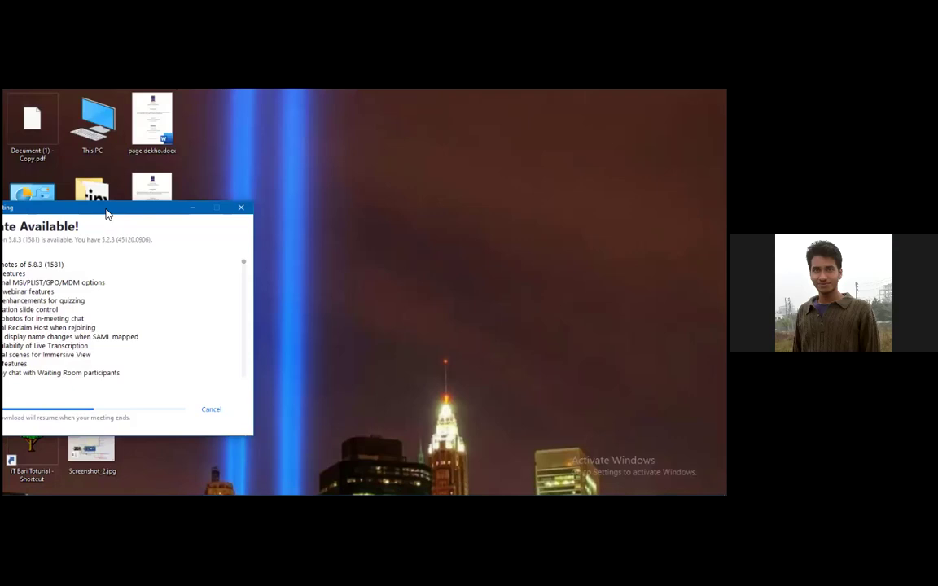
drag(107, 214, 376, 208)
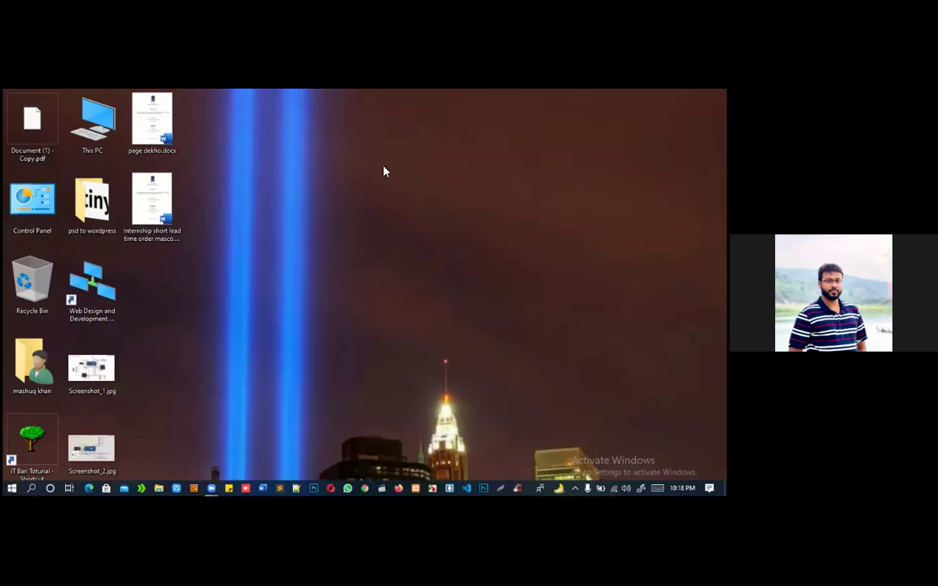
Return to the Zoom meeting view.
mouse_move(213, 490)
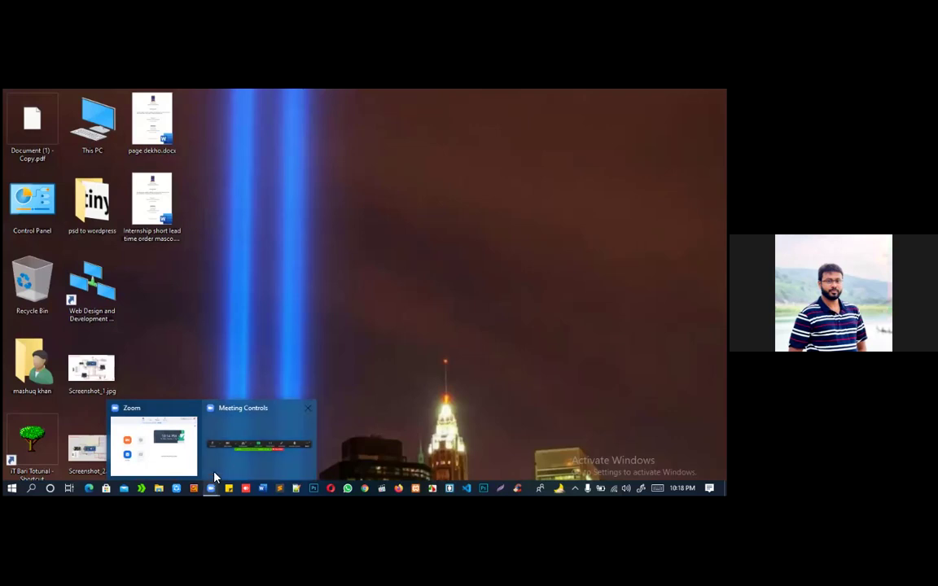
mouse_move(217, 472)
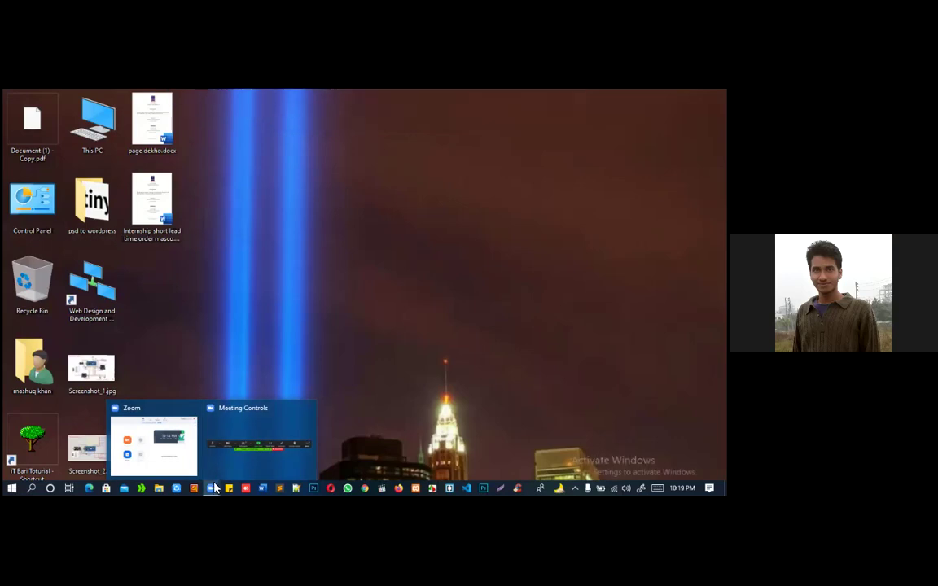
mouse_move(157, 457)
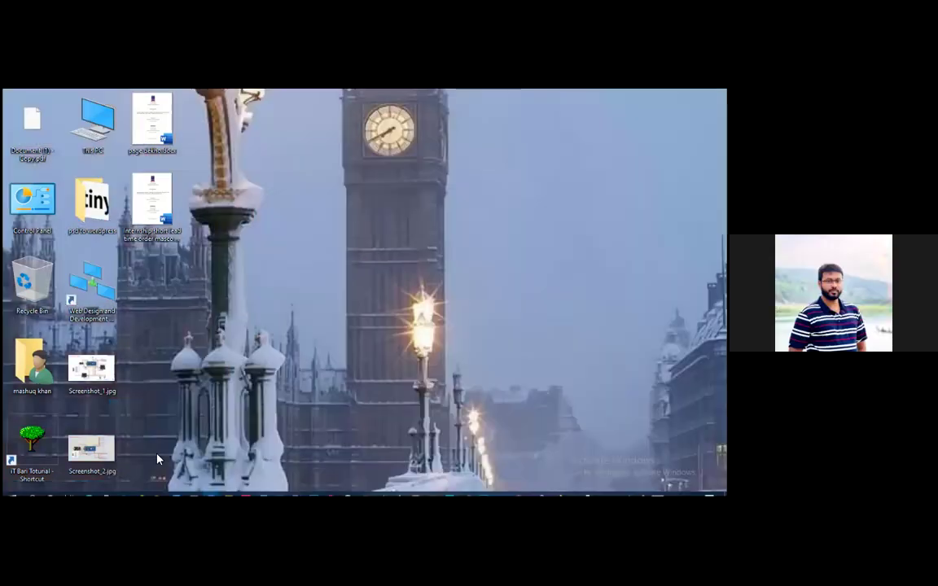
click(157, 457)
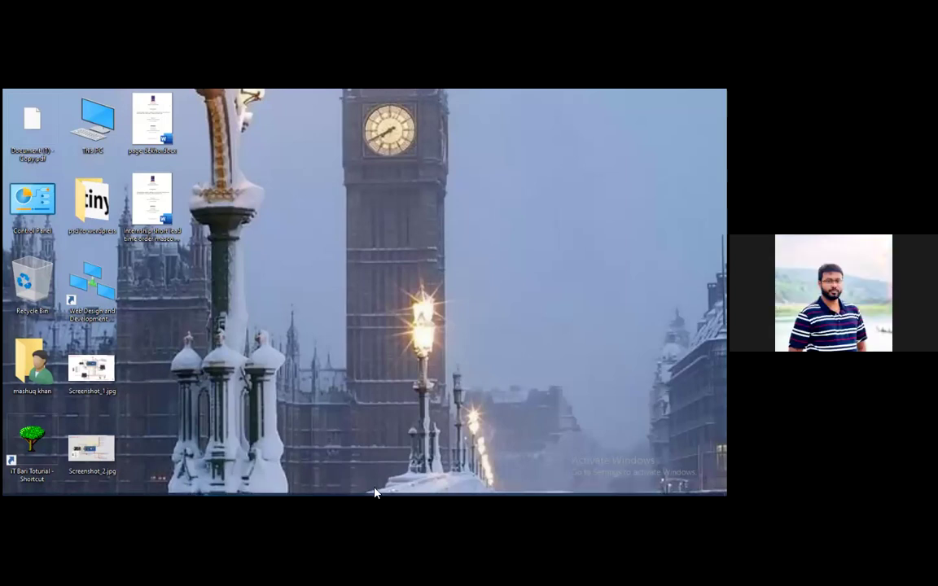
mouse_move(324, 494)
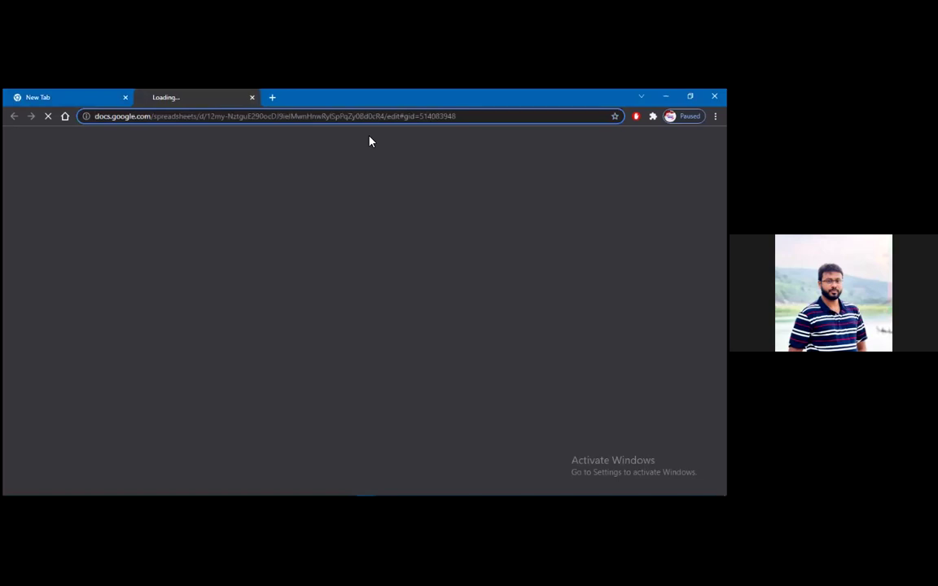
Let shopify_all load and review its '1. Shopify Partner Account & store open' tab.
key(ctrl+l)
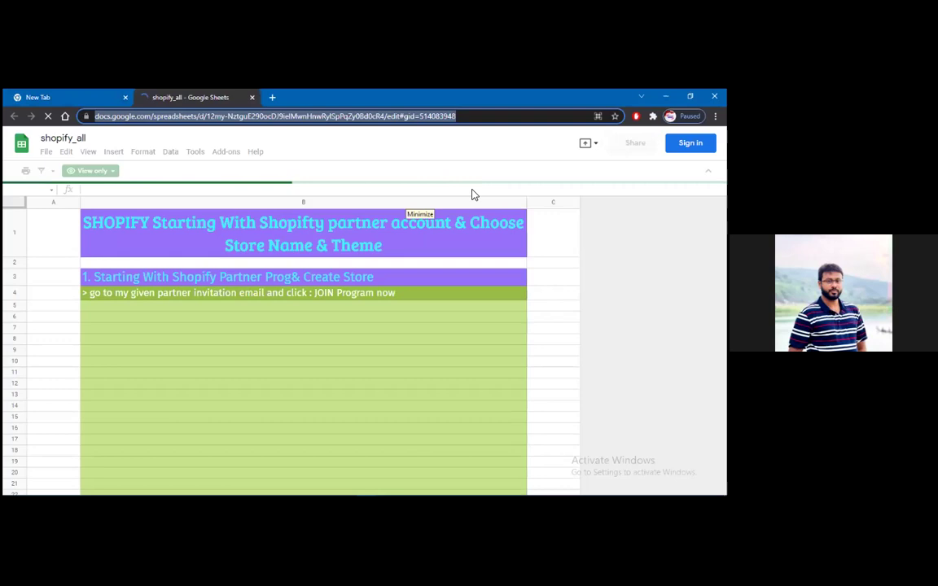
click(385, 502)
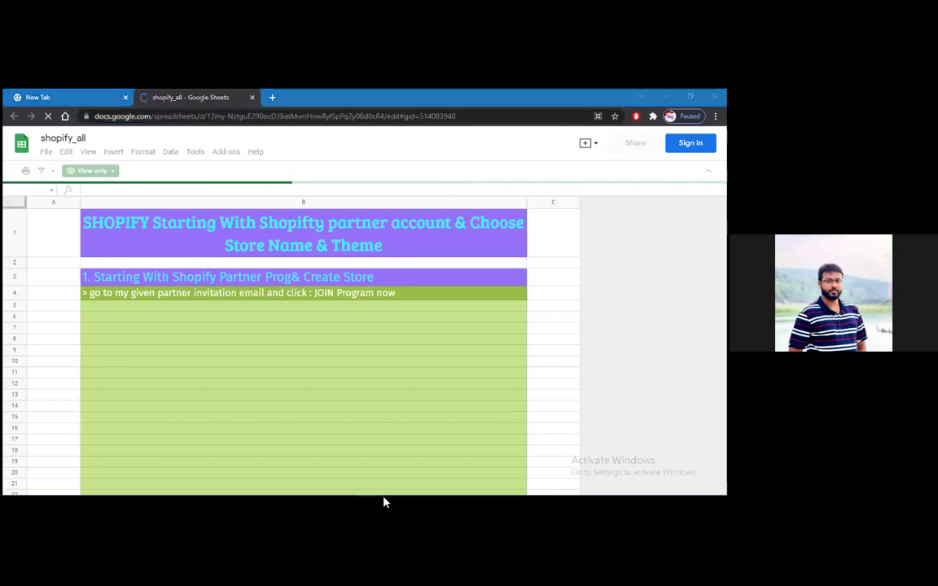
mouse_move(385, 503)
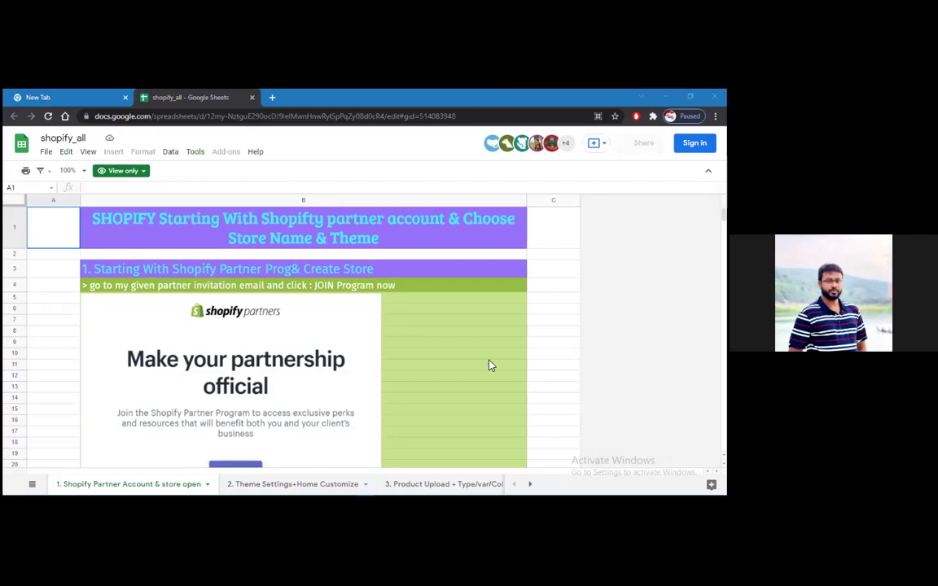
scroll(489, 366, down, 1)
scroll(489, 366, up, 1)
In the new tab, search Google for 'shopify', then refine the query to 'shopify partner'.
click(111, 107)
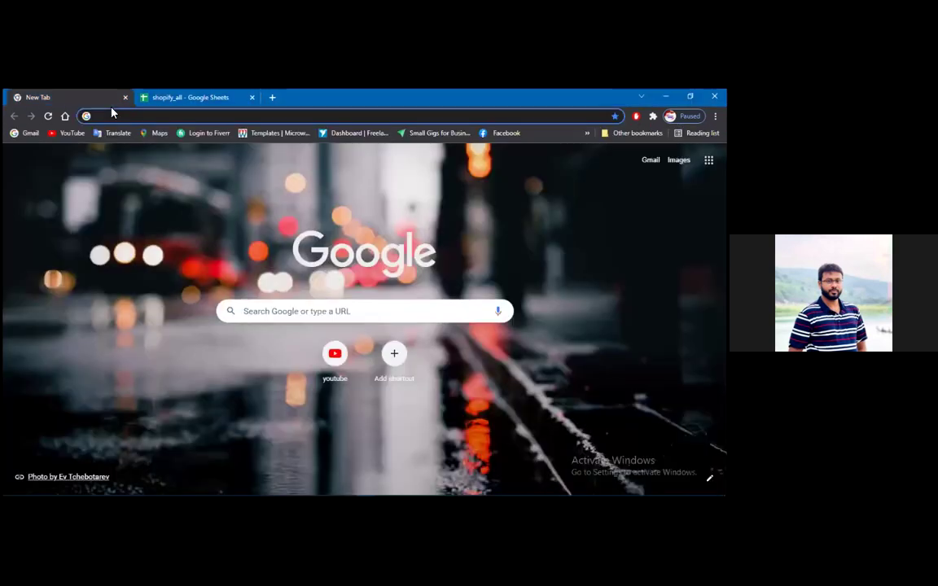
text(shopif)
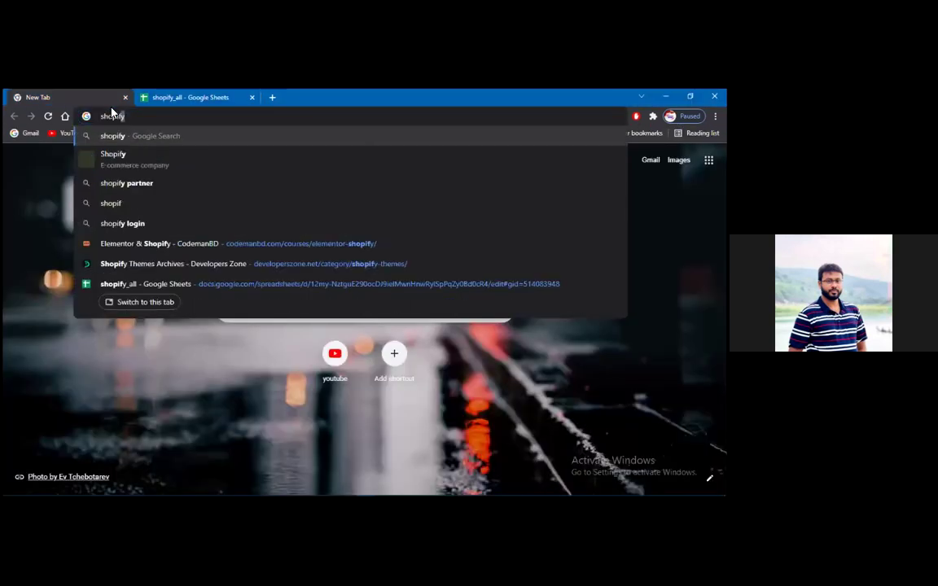
text(y)
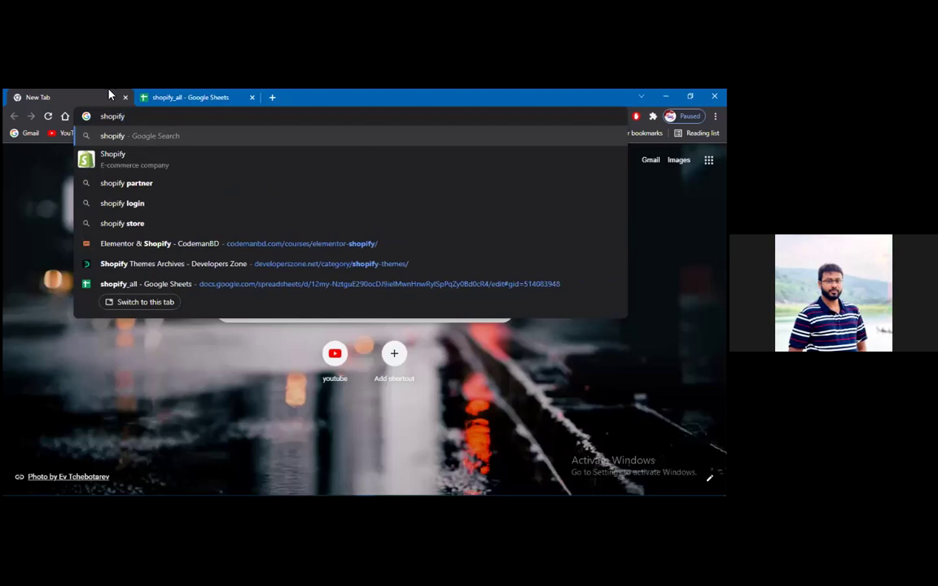
key(Return)
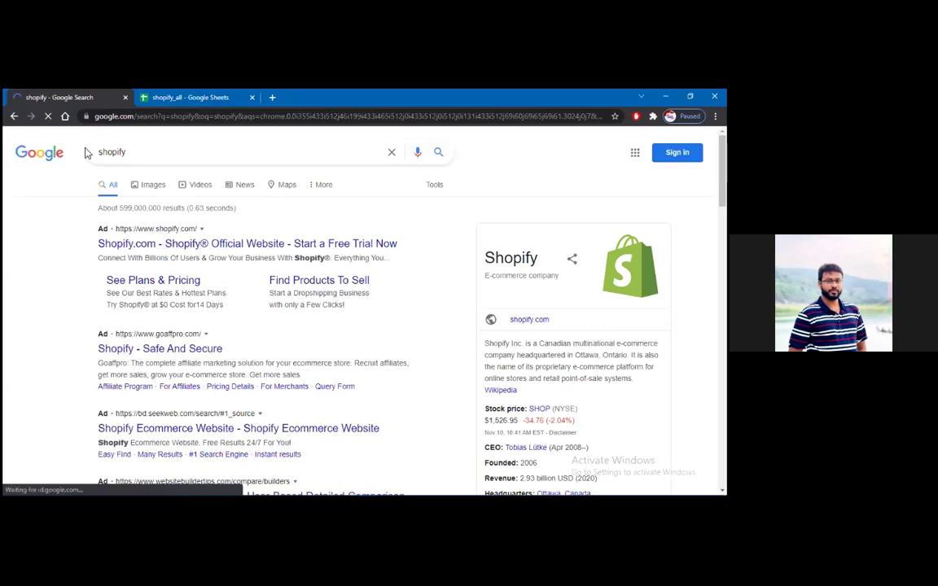
click(153, 154)
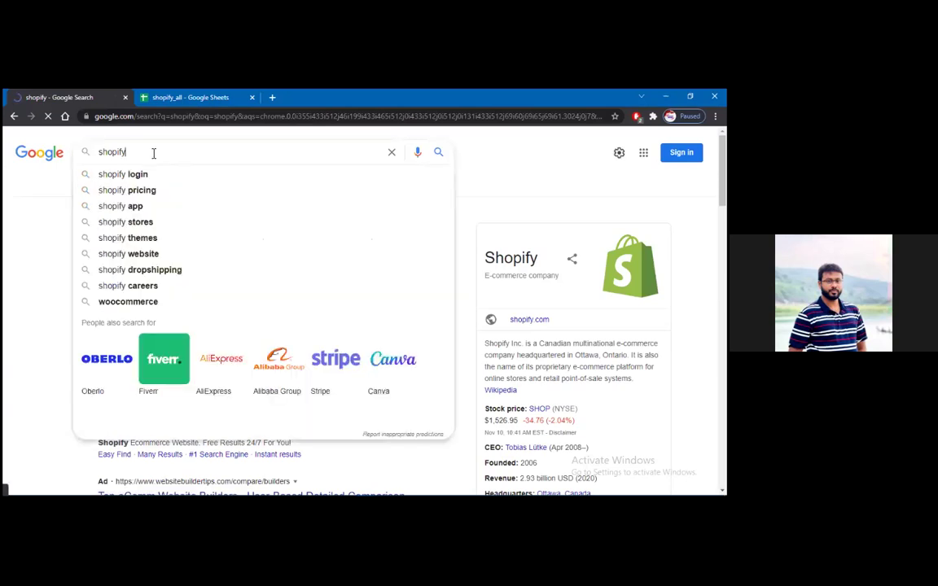
text(partner)
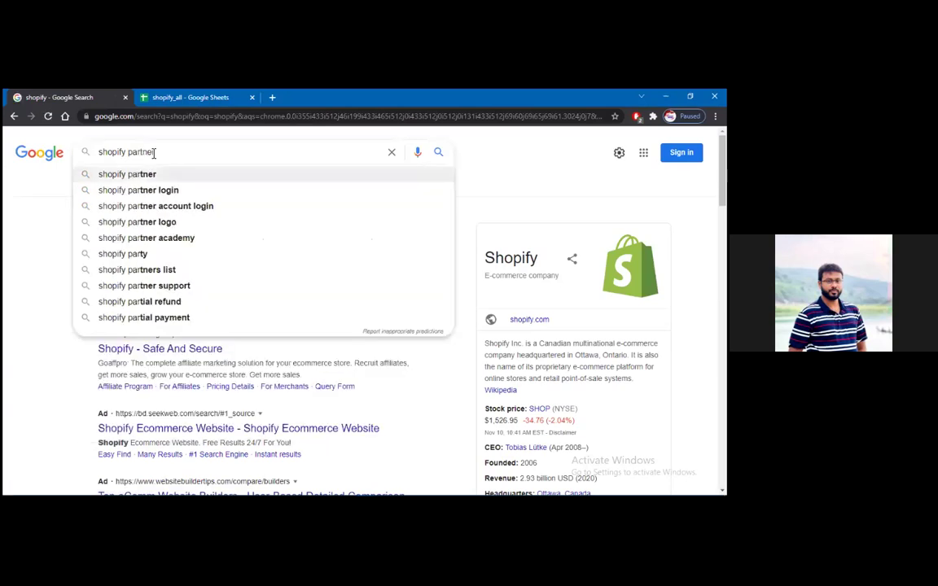
key(Return)
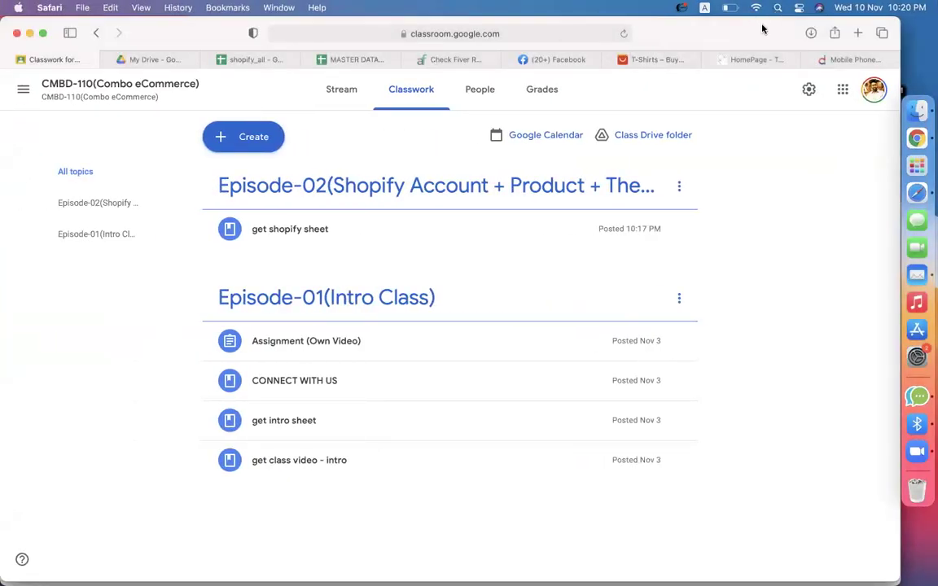
Switch Chrome to the other browser profile.
click(873, 89)
click(768, 84)
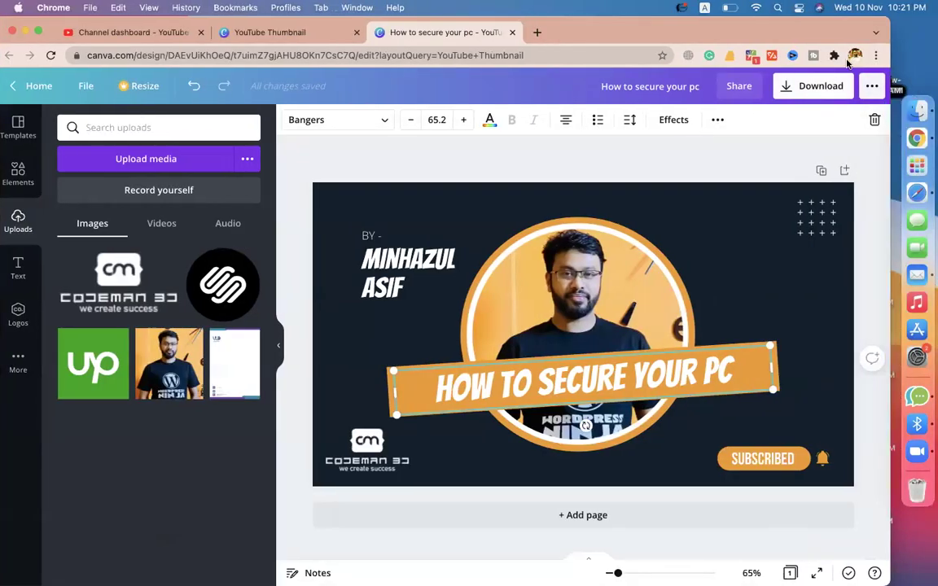
click(855, 56)
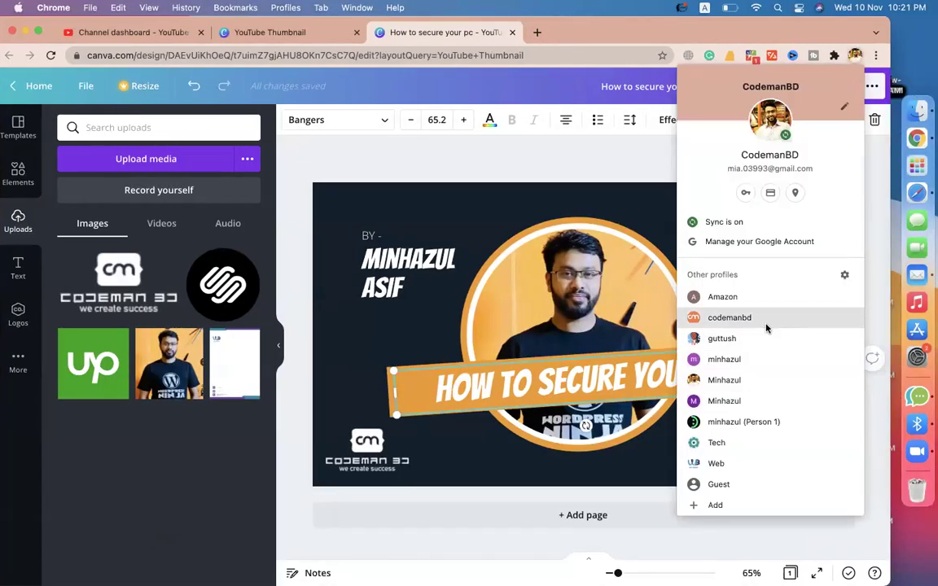
click(765, 328)
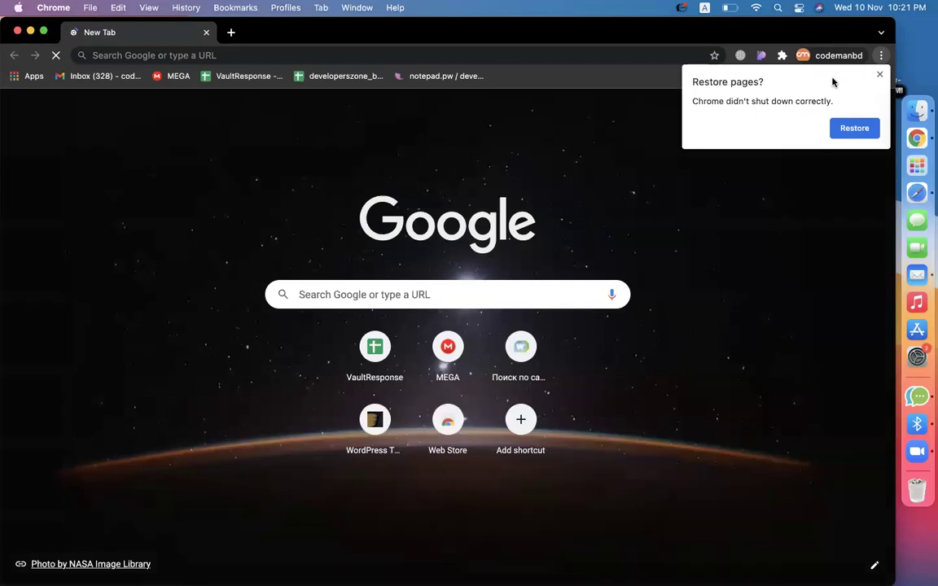
Search 'shopify partner' and open the Become a Shopify Partner page's e-mail field.
click(153, 54)
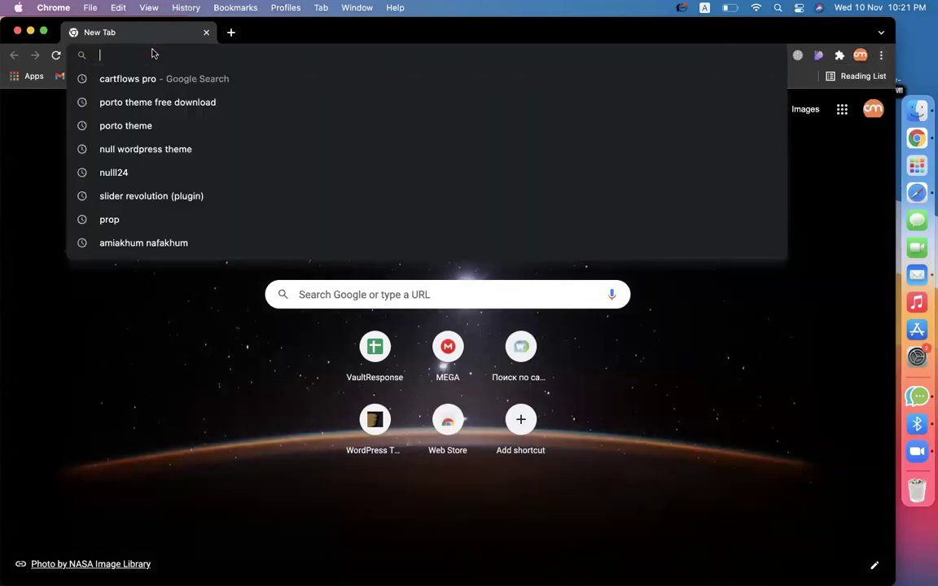
text(shopify )
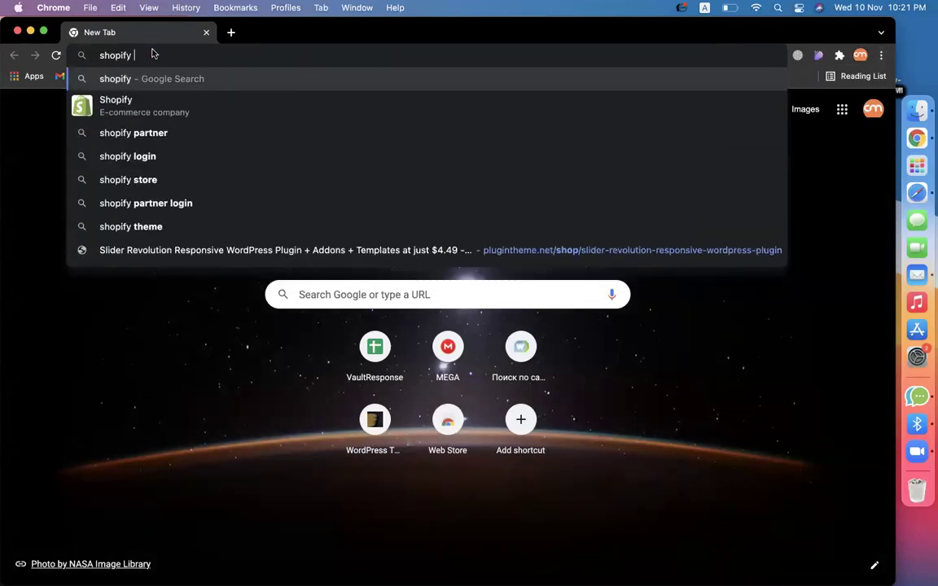
text(partner)
key(Return)
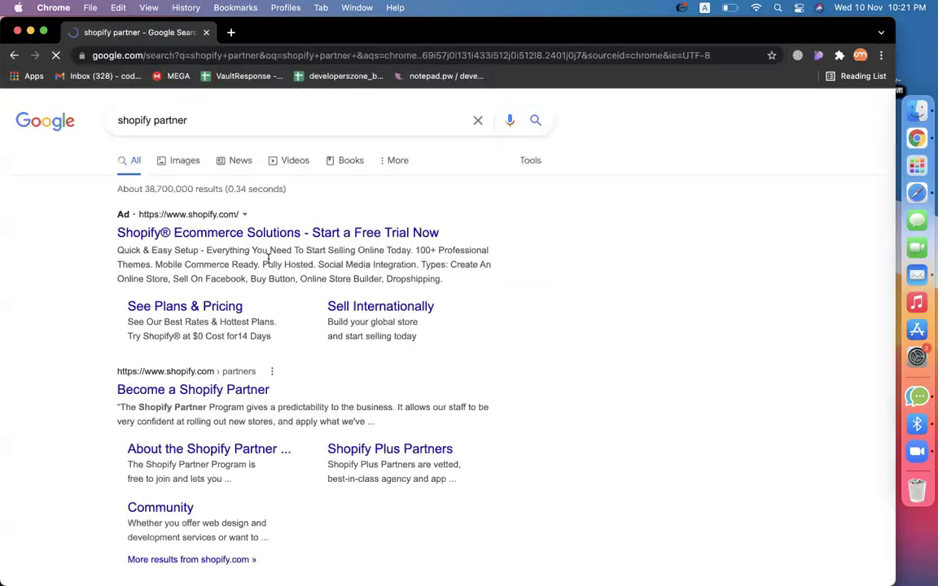
scroll(295, 393, down, 2)
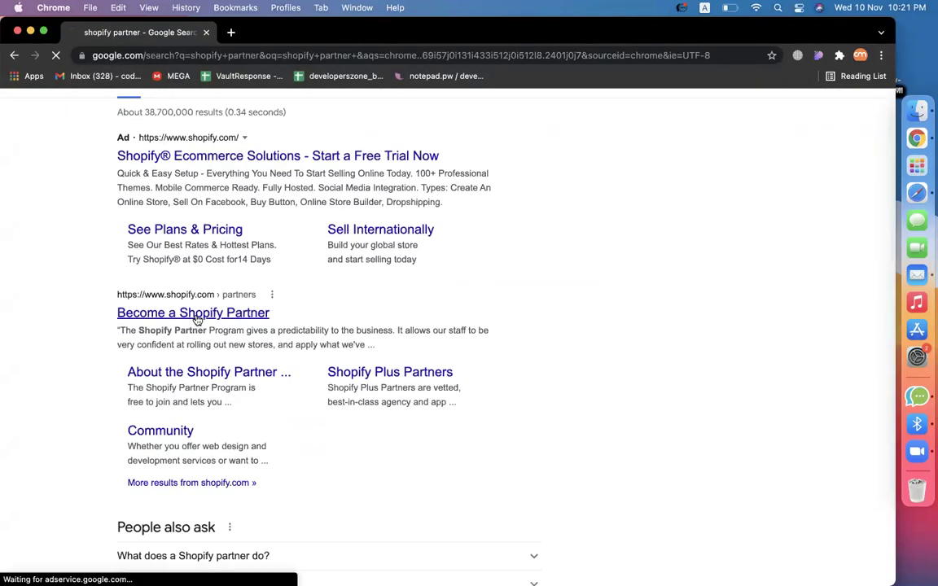
click(196, 314)
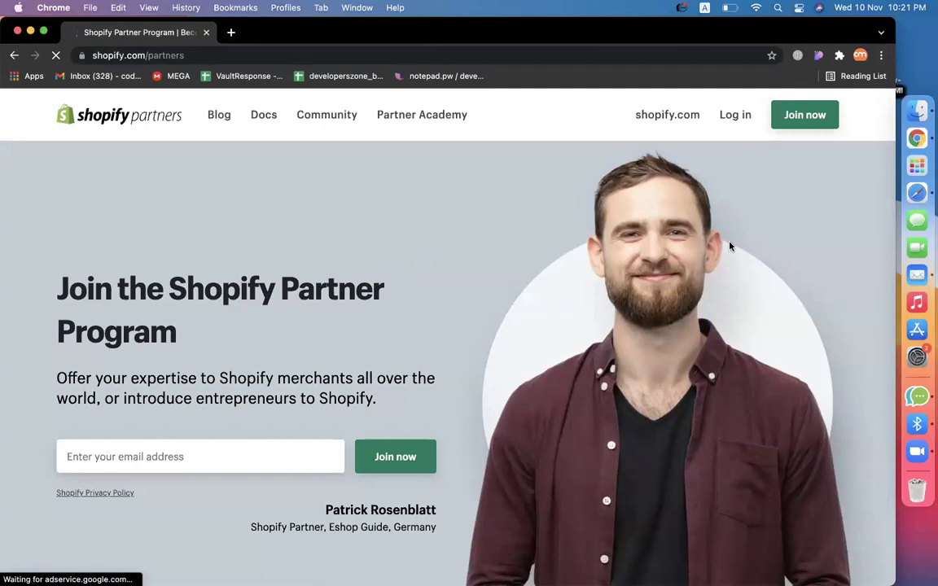
click(140, 452)
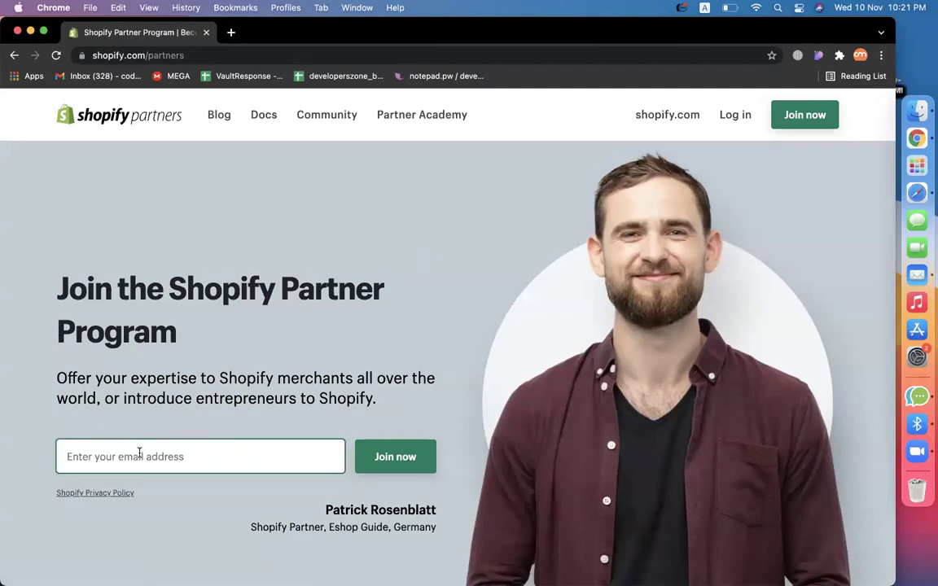
Copy the signed-in Google account's e-mail address from the account page.
click(860, 56)
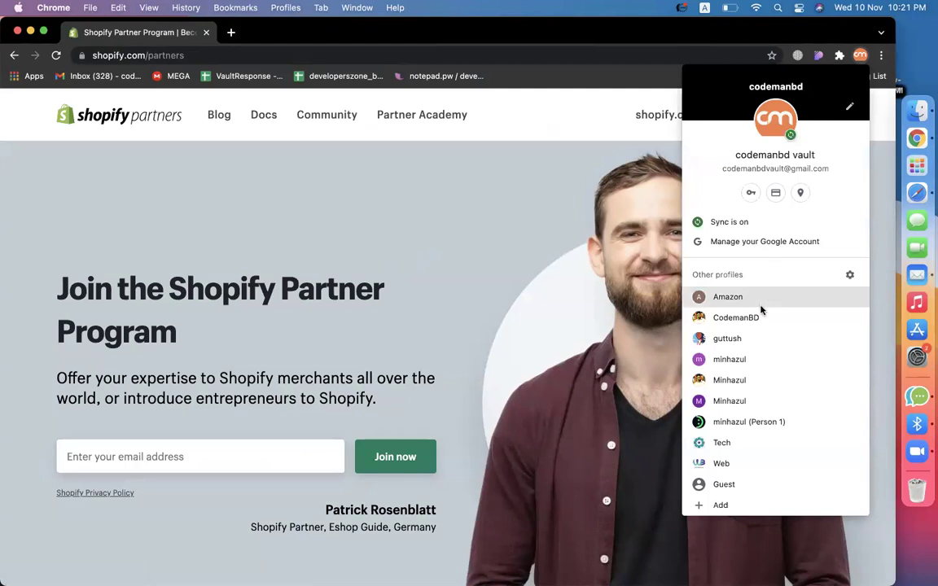
click(757, 241)
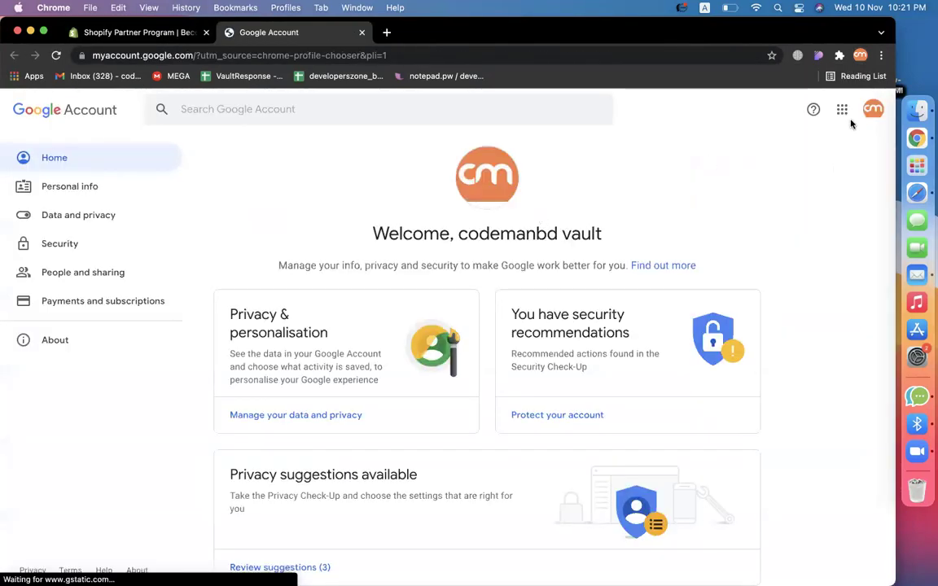
click(873, 109)
triple_click(750, 227)
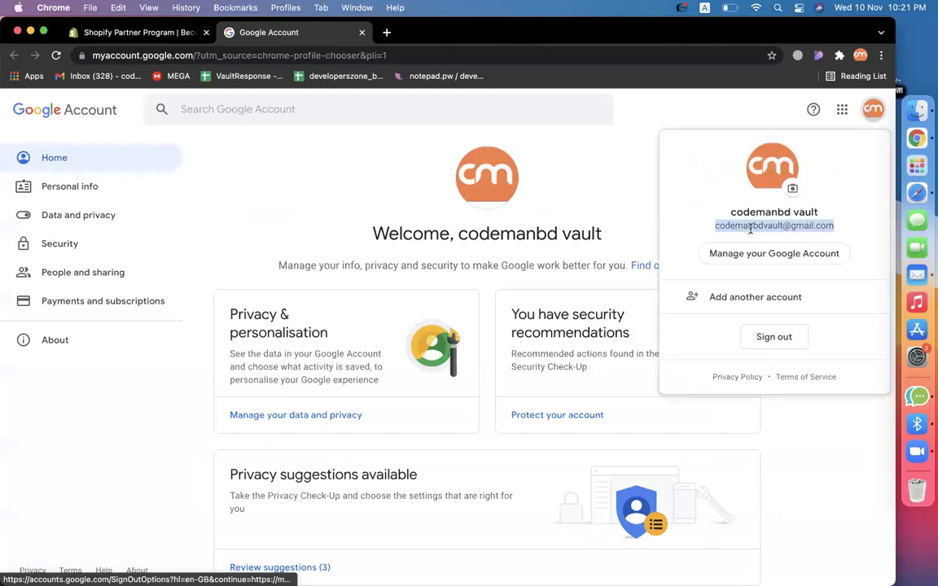
right_click(750, 229)
click(570, 257)
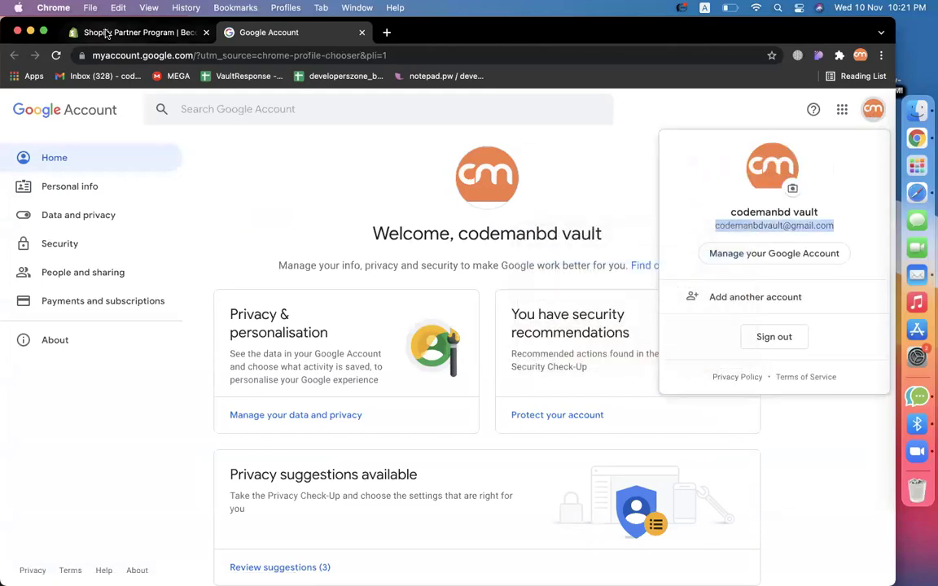
Paste the account e-mail into the Partners join field and submit Join now.
click(106, 33)
click(179, 461)
key(super+v)
click(366, 465)
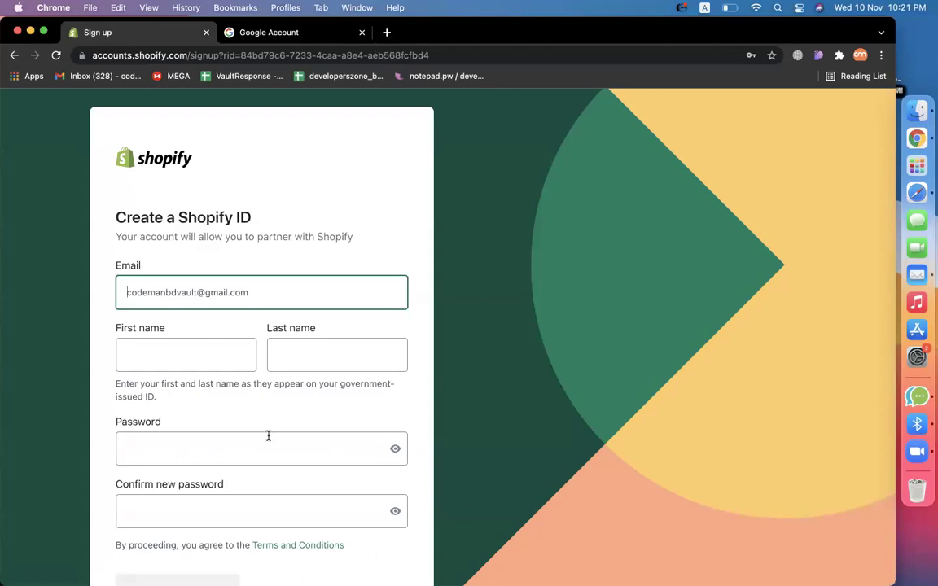
Enter the first and last name, set and confirm a password, and create the Shopify ID.
click(203, 363)
text(minhaz)
key(Tab)
text(asif)
scroll(265, 390, down, 3)
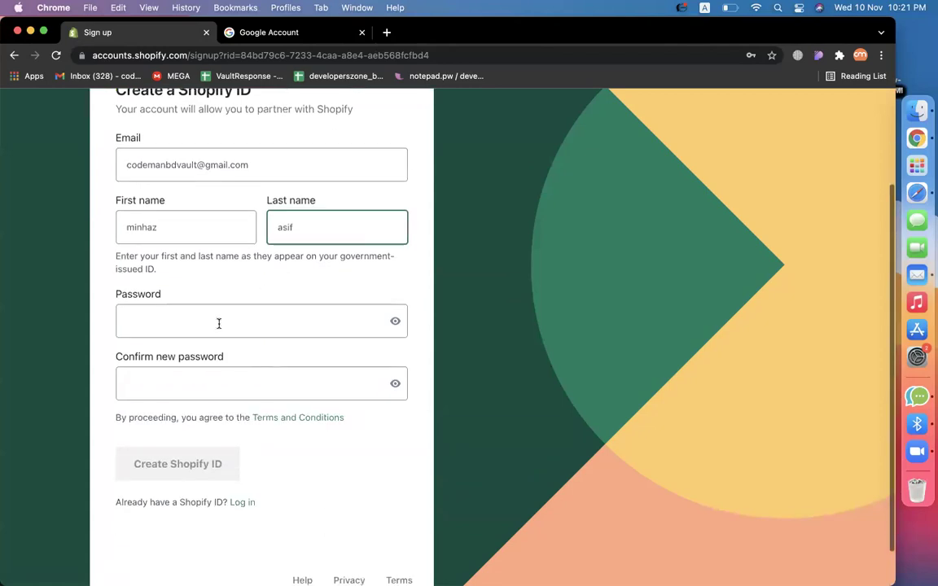
click(218, 323)
text(••••••••••••)
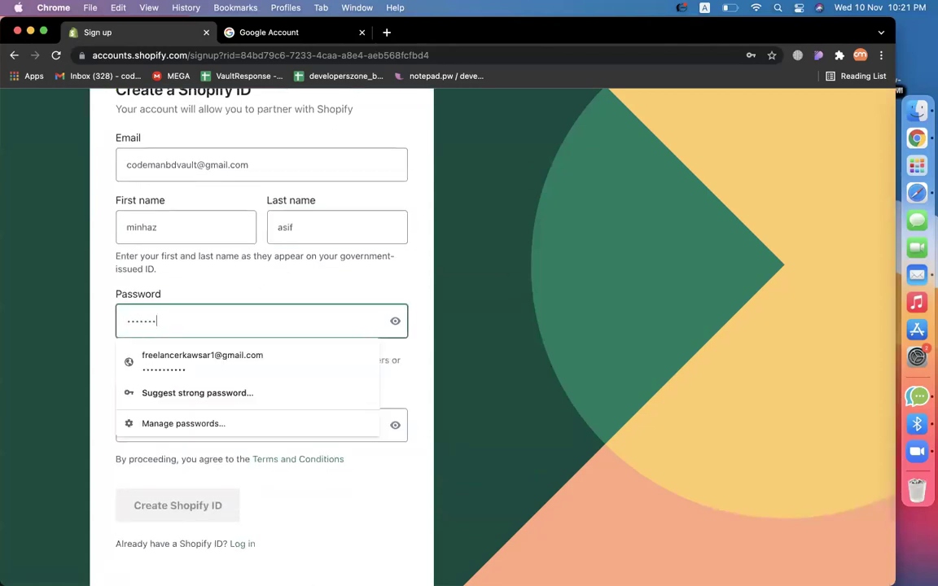
text(•••)
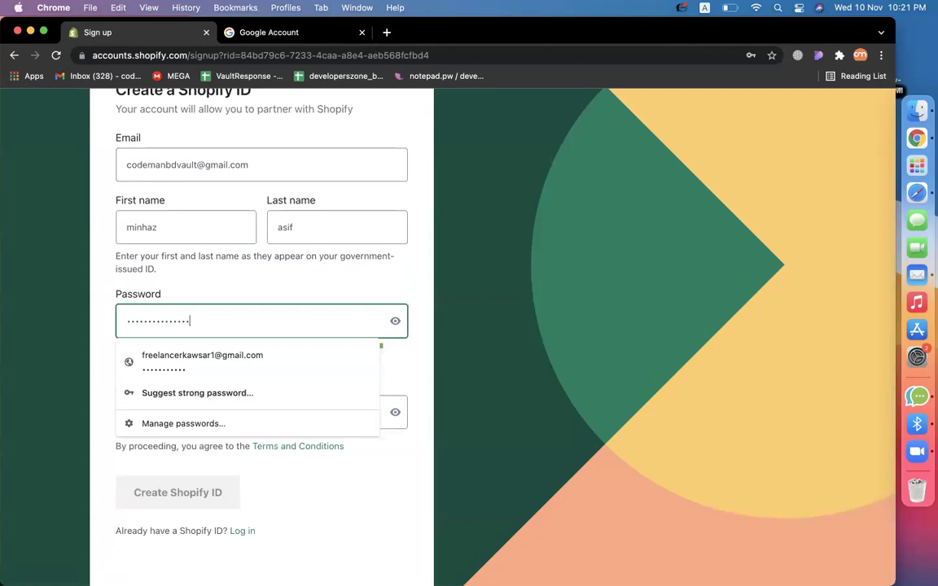
click(163, 276)
click(178, 415)
text(•••••••••••••••)
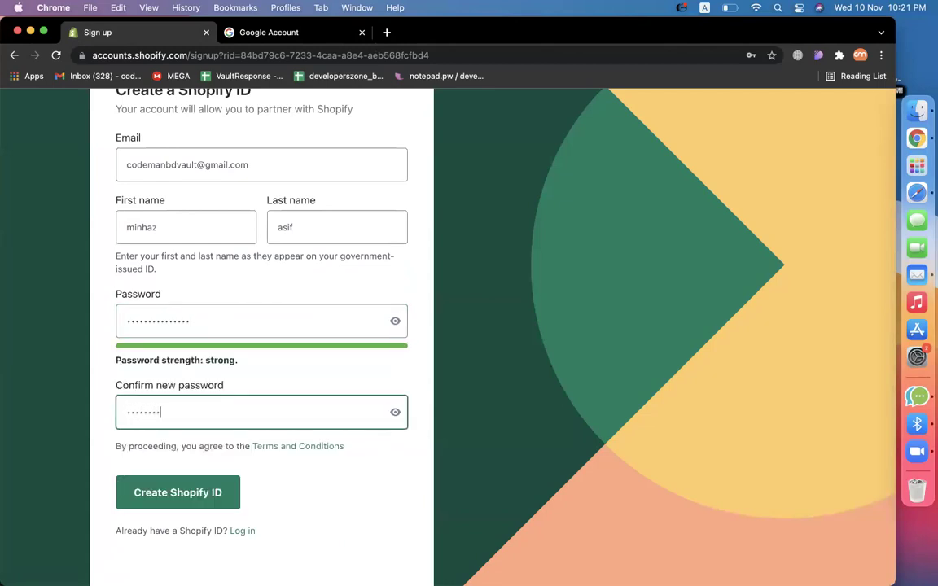
click(138, 492)
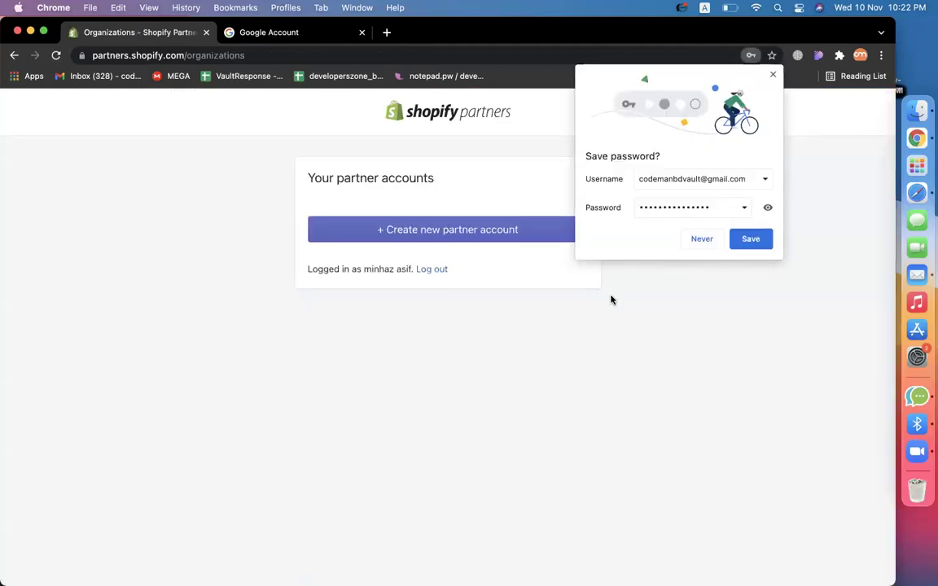
Save the login password, start a new partner account, and enter the business name.
click(744, 236)
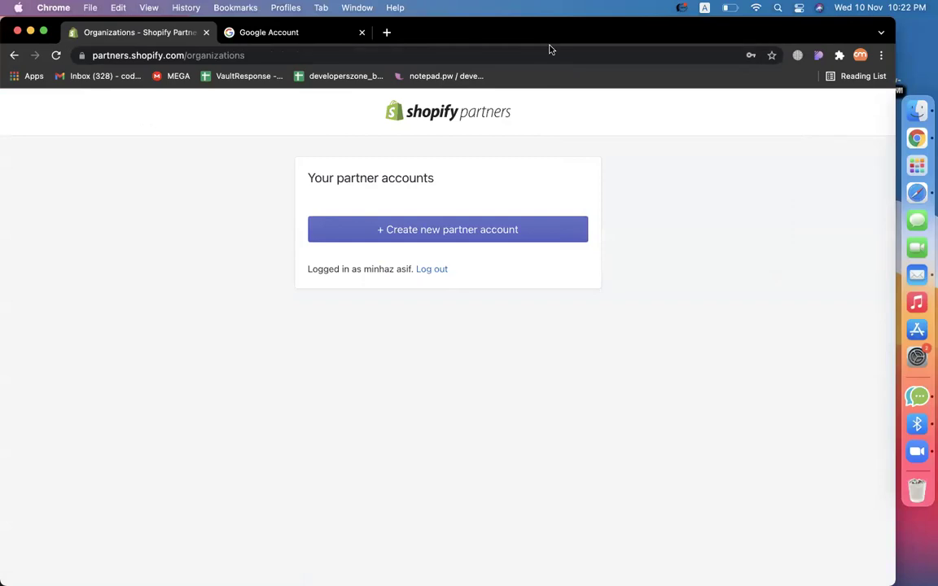
click(444, 234)
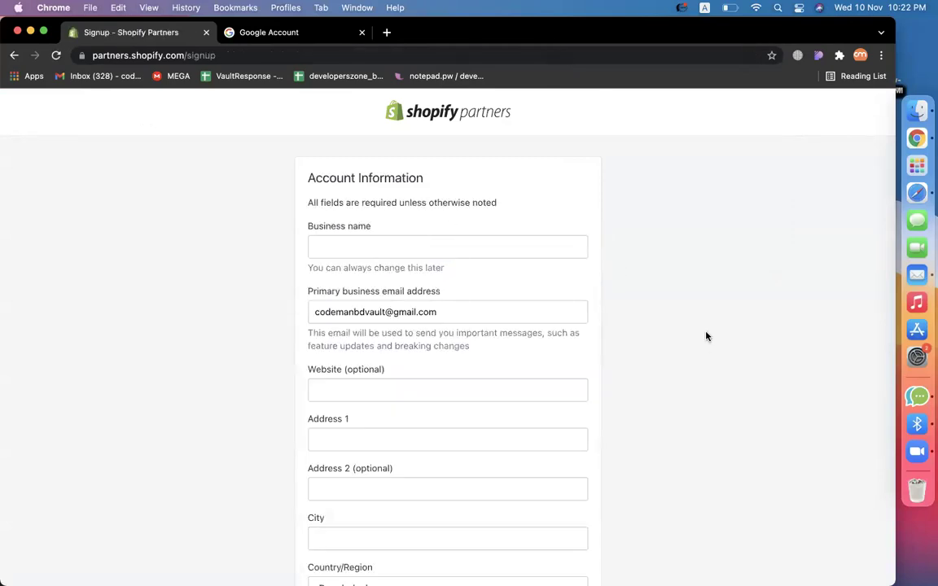
click(389, 253)
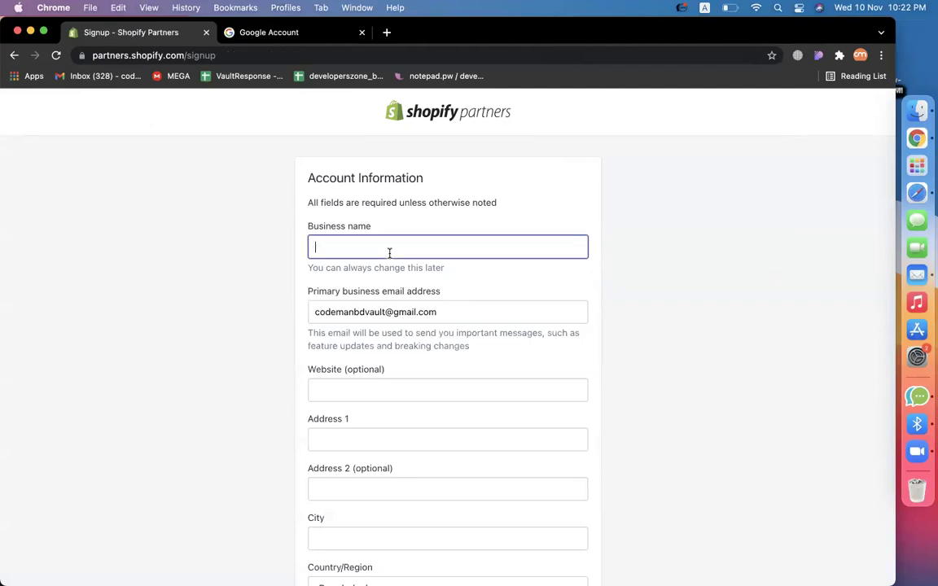
text(co)
double_click(330, 246)
text(codemanb)
key(BackSpace)
key(BackSpace)
key(BackSpace)
key(BackSpace)
key(BackSpace)
key(BackSpace)
key(BackSpace)
key(BackSpace)
text(asif minhazul)
scroll(648, 302, down, 3)
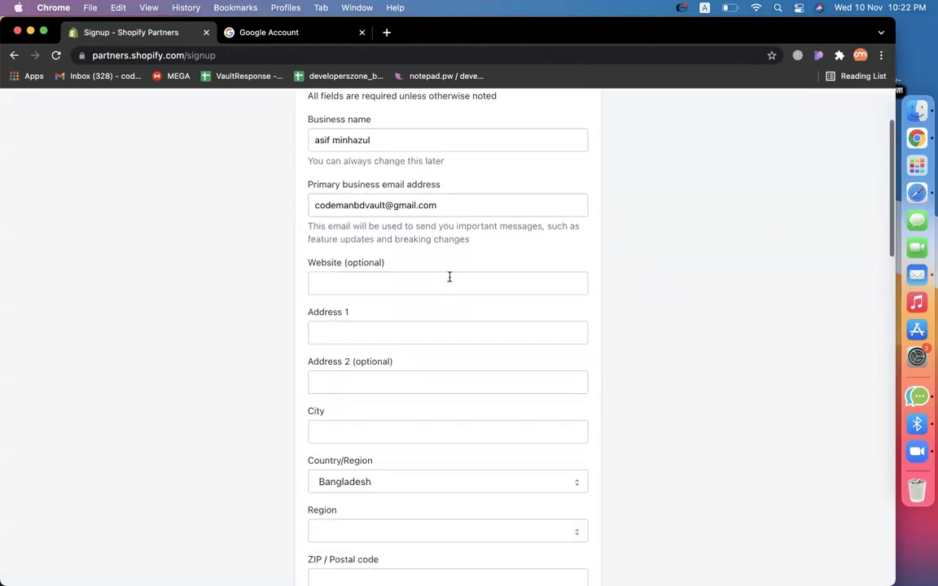
click(418, 288)
Fill in the business street address, city and postal code.
click(447, 335)
text(dhanmondi)
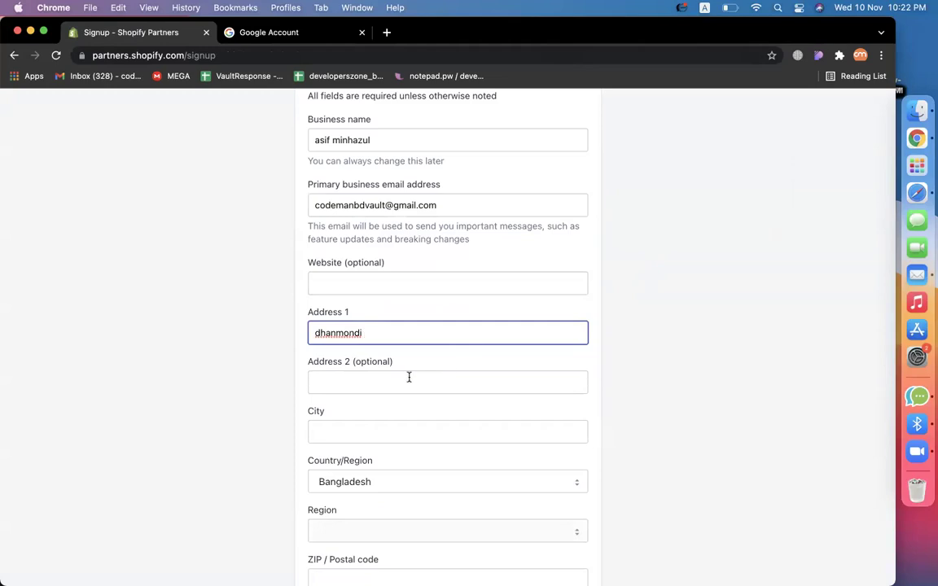
click(386, 425)
text(dhaka)
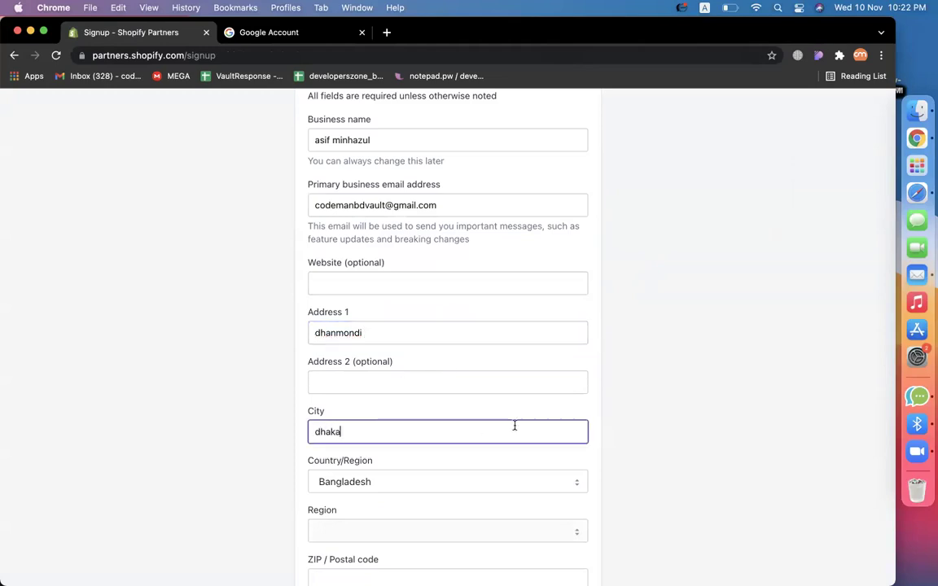
scroll(402, 429, down, 1)
click(446, 430)
scroll(611, 425, down, 1)
click(521, 440)
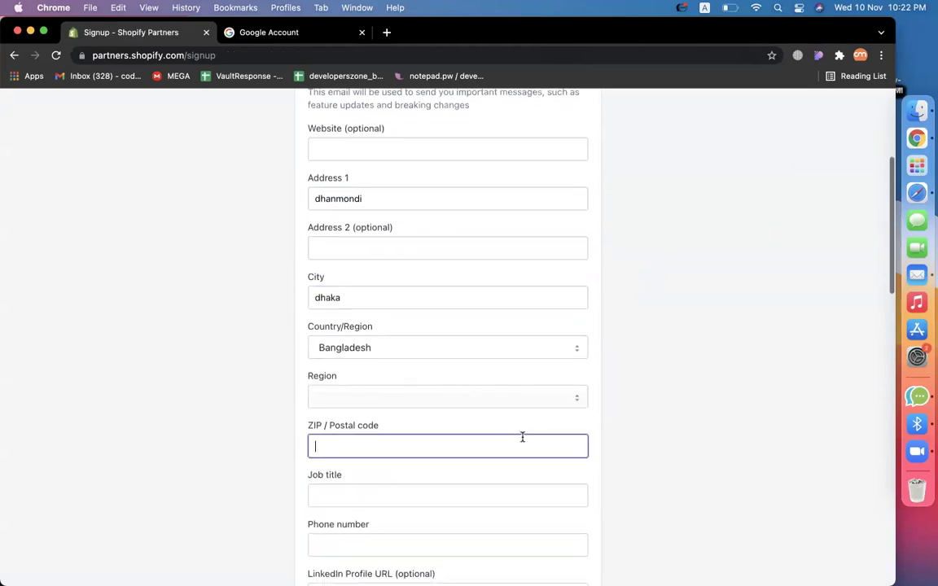
text(1209)
scroll(570, 415, down, 2)
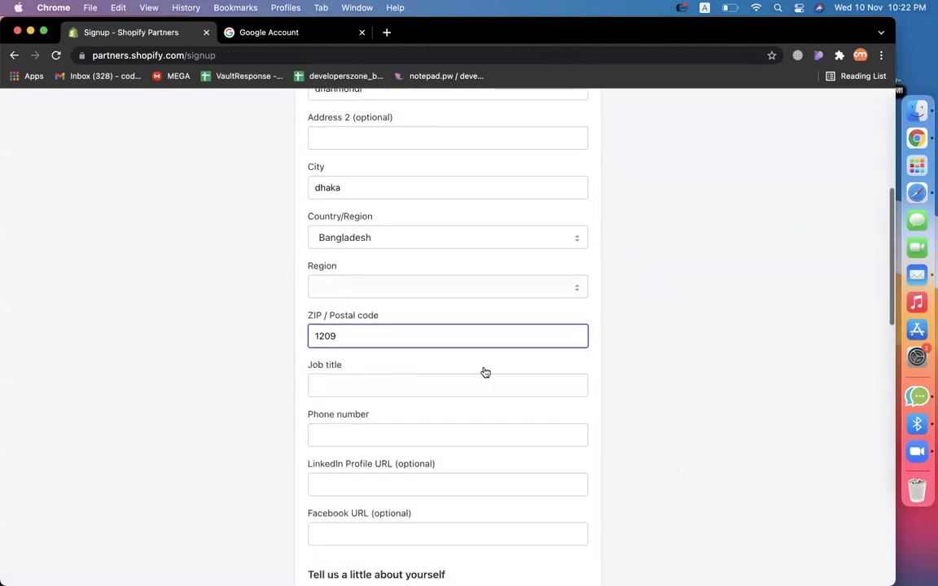
Enter job title 'owner' and the contact phone number.
click(450, 393)
text(owner)
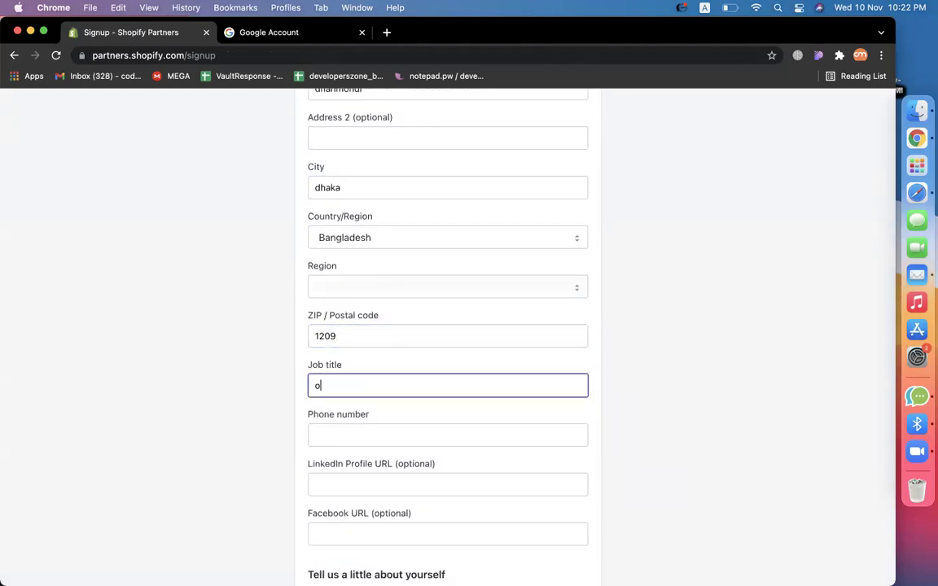
click(480, 431)
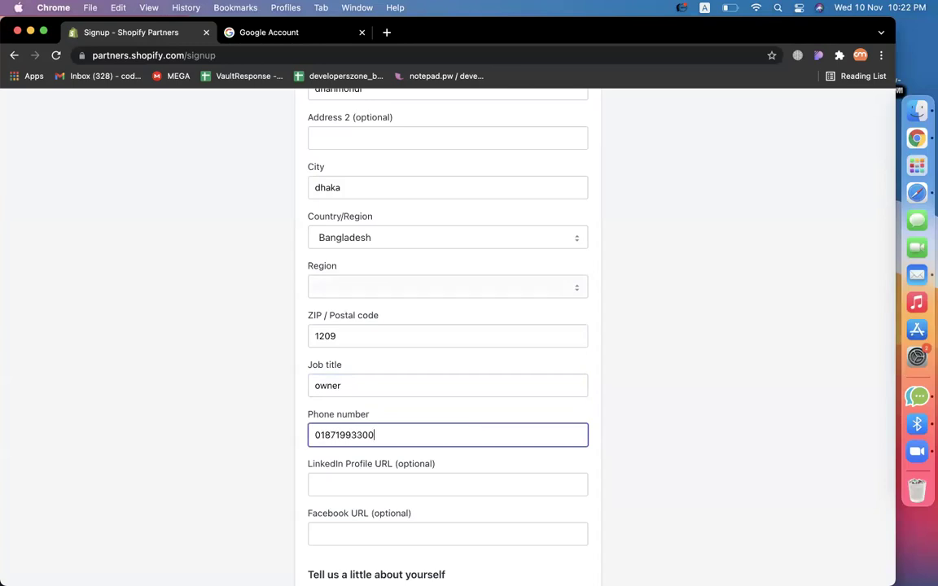
scroll(605, 448, down, 3)
scroll(381, 407, down, 5)
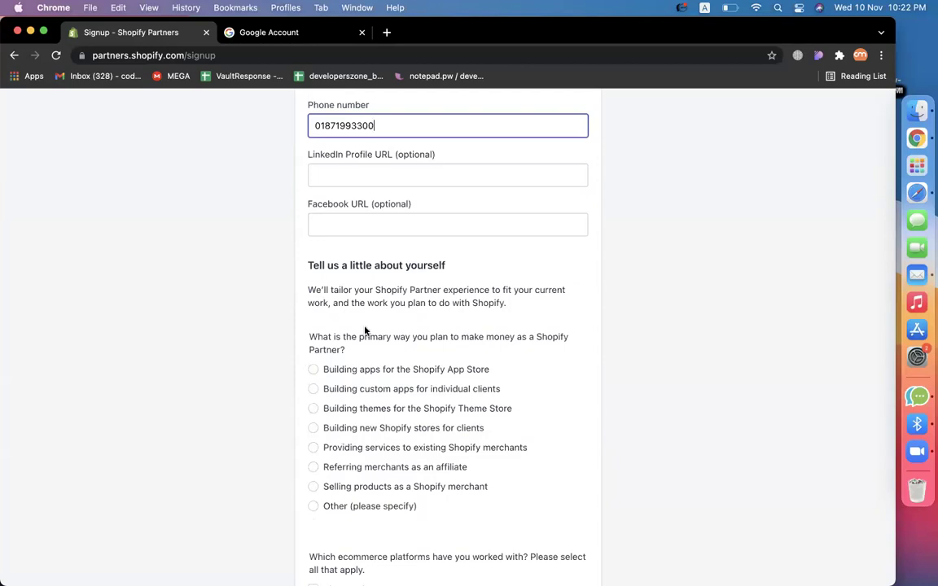
Choose building new Shopify stores for clients and answer No to having a current client.
click(312, 429)
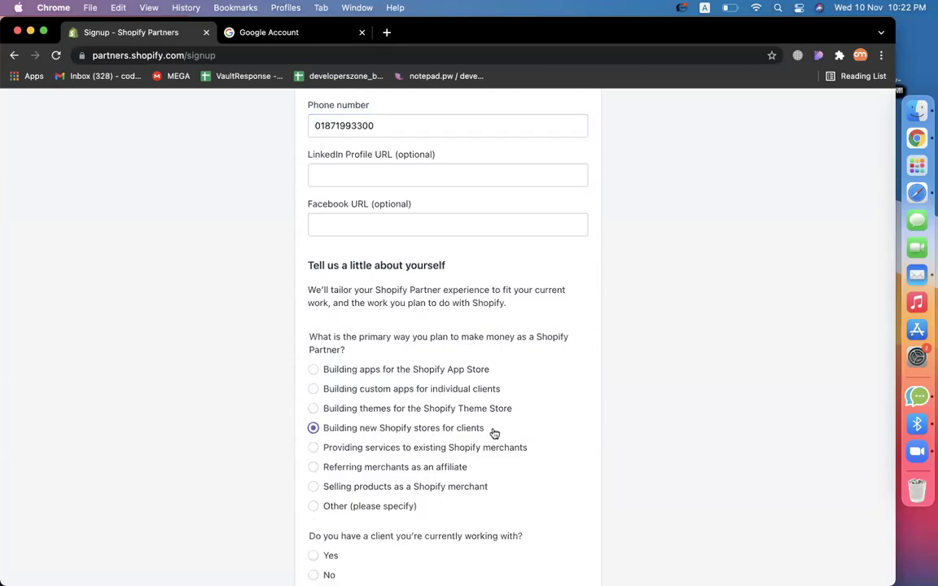
drag(492, 430, 328, 430)
scroll(618, 427, down, 3)
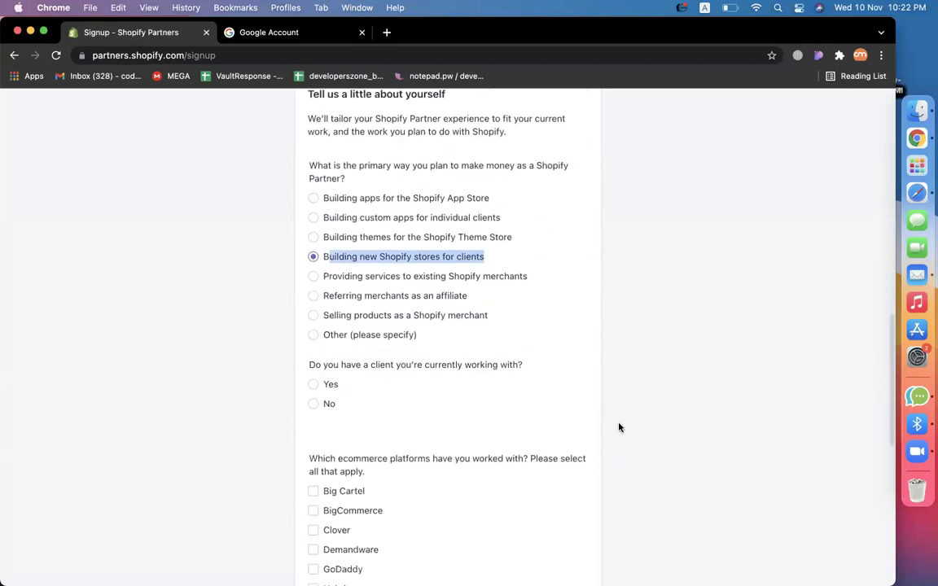
drag(519, 366, 298, 370)
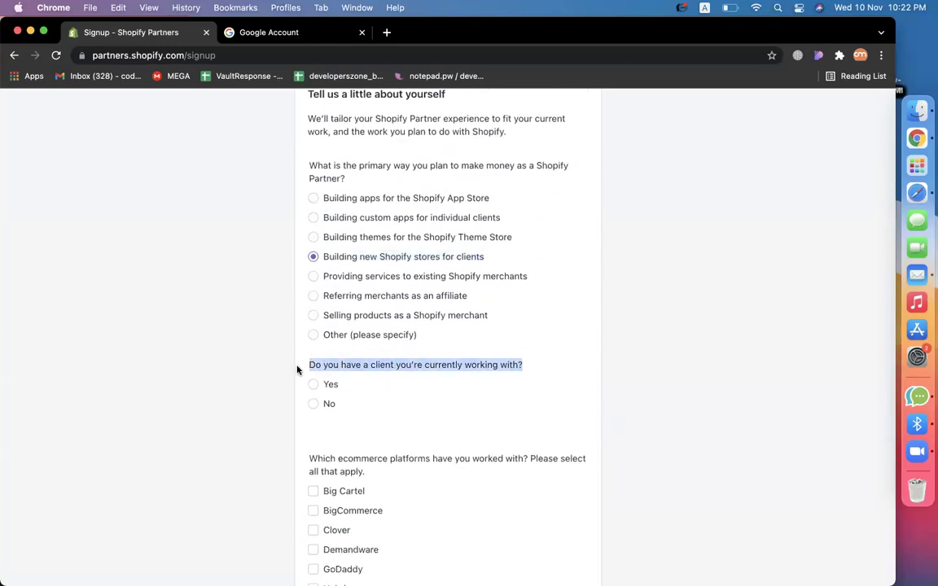
click(314, 404)
scroll(592, 400, down, 3)
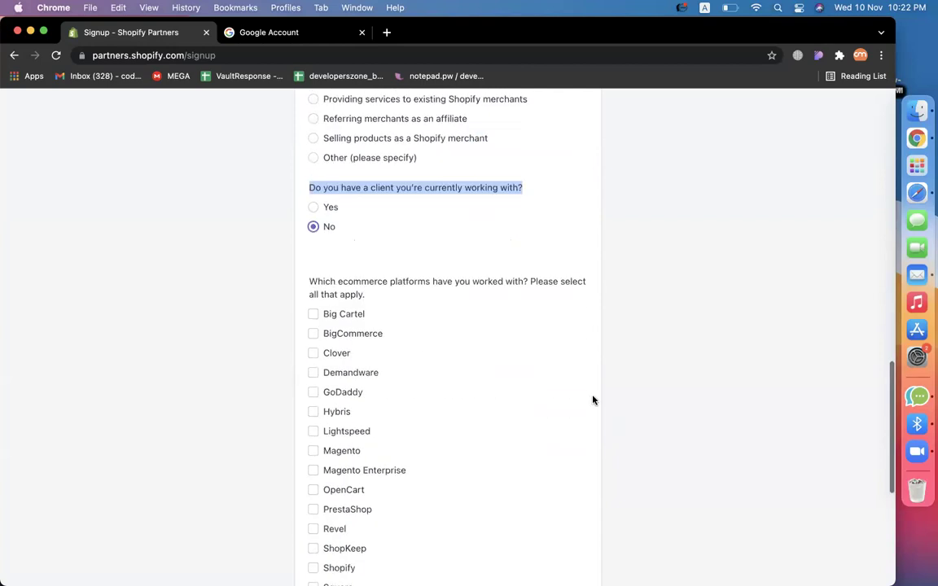
Tick WooCommerce and WordPress, accept the Partner Program Agreement, and submit to the dashboard.
drag(376, 300, 289, 297)
triple_click(376, 281)
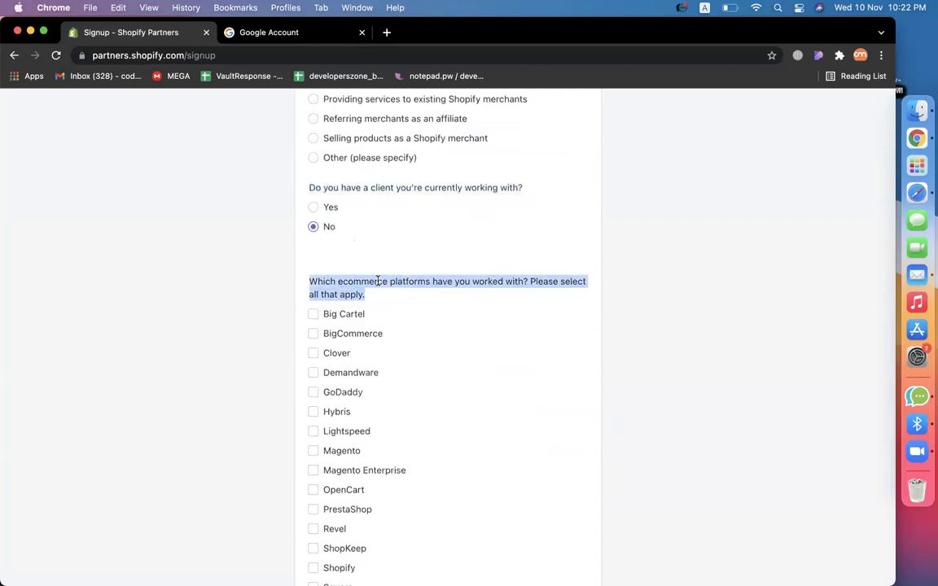
scroll(727, 385, down, 1)
scroll(726, 384, down, 6)
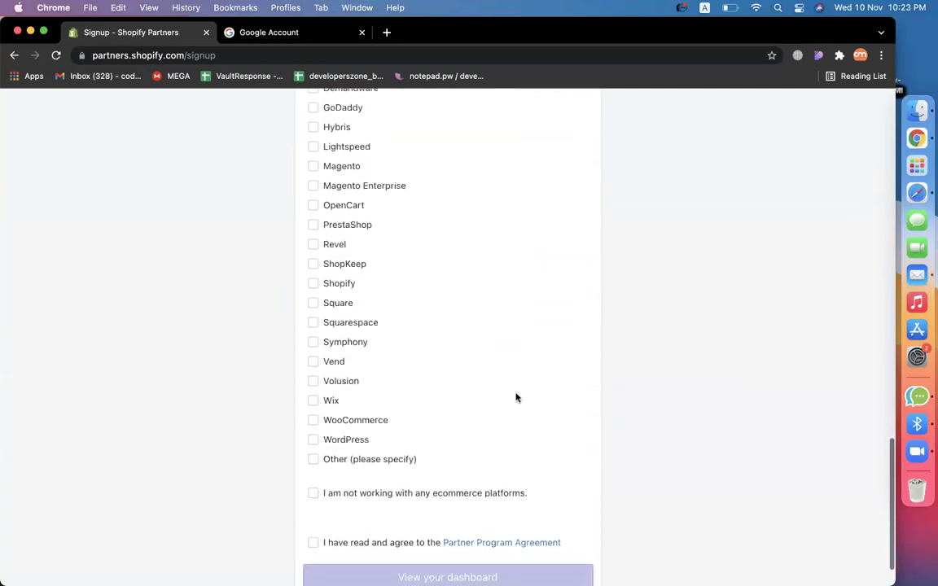
click(314, 371)
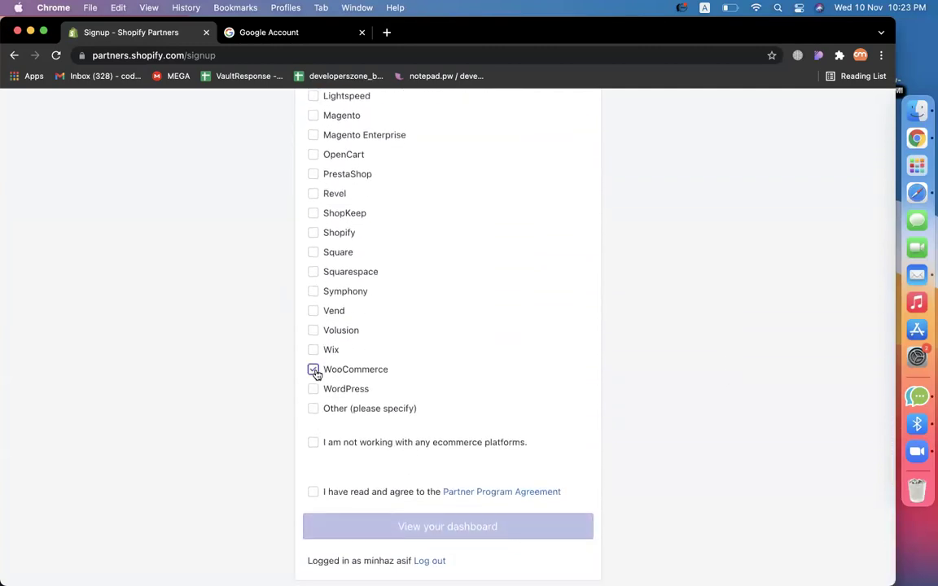
click(314, 389)
click(314, 492)
click(338, 519)
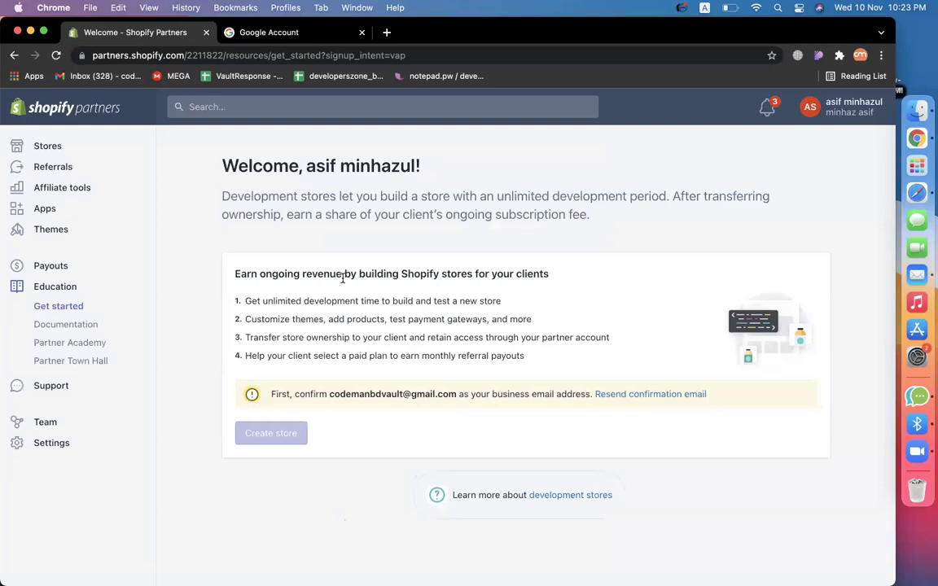
Read the confirm-business-email notice on the Partners welcome page and open a new tab.
drag(293, 395, 507, 395)
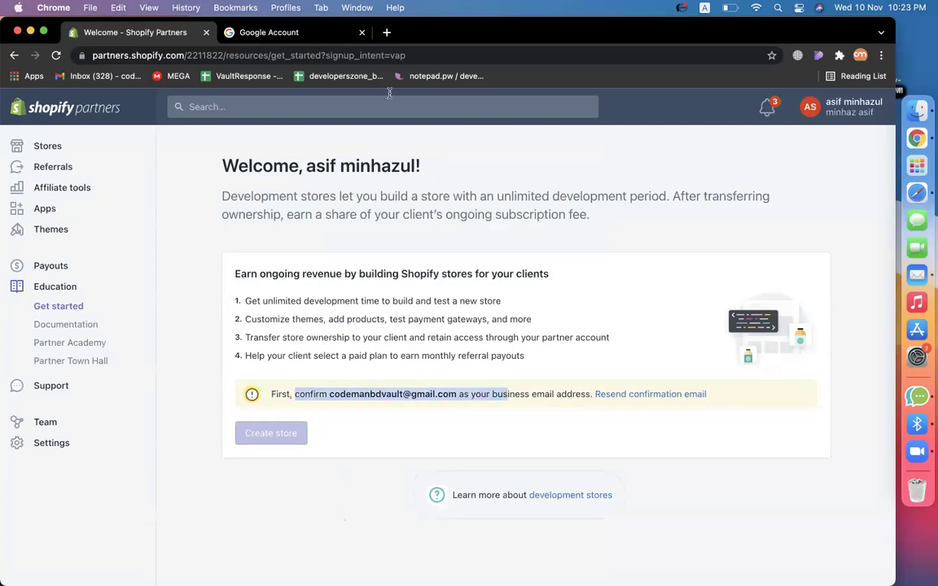
click(385, 33)
Go to gmail.com and confirm the business email from the Shopify Partners message.
text(gma)
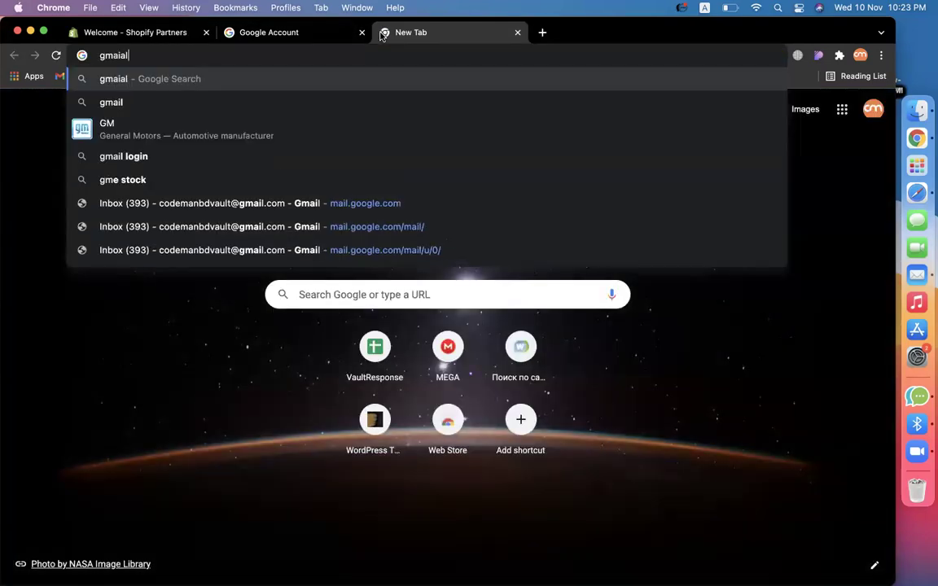
text(il.com)
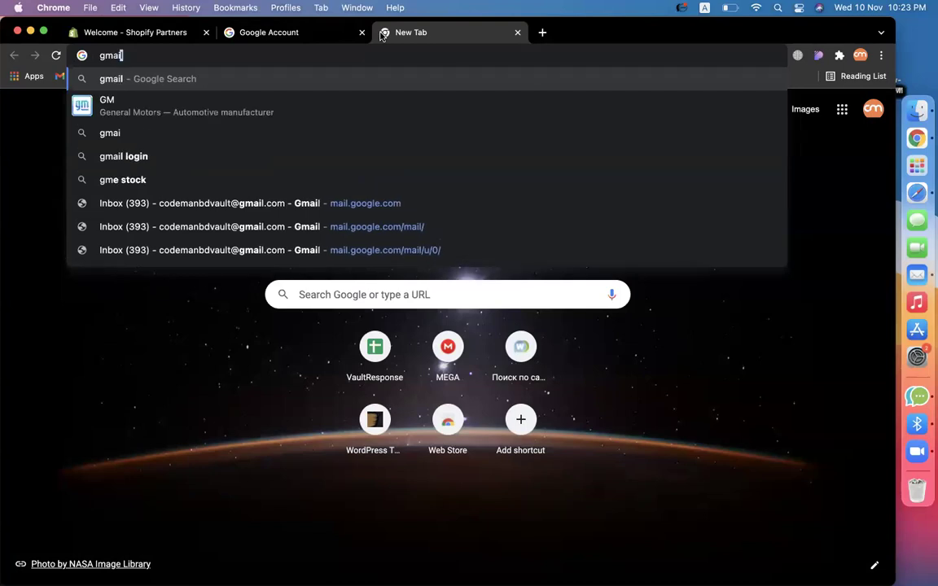
key(Return)
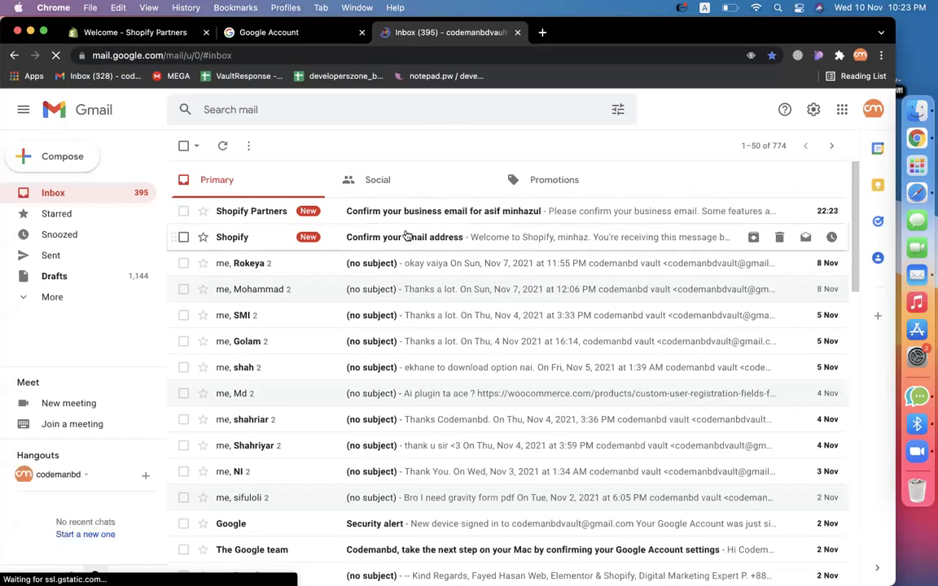
click(410, 221)
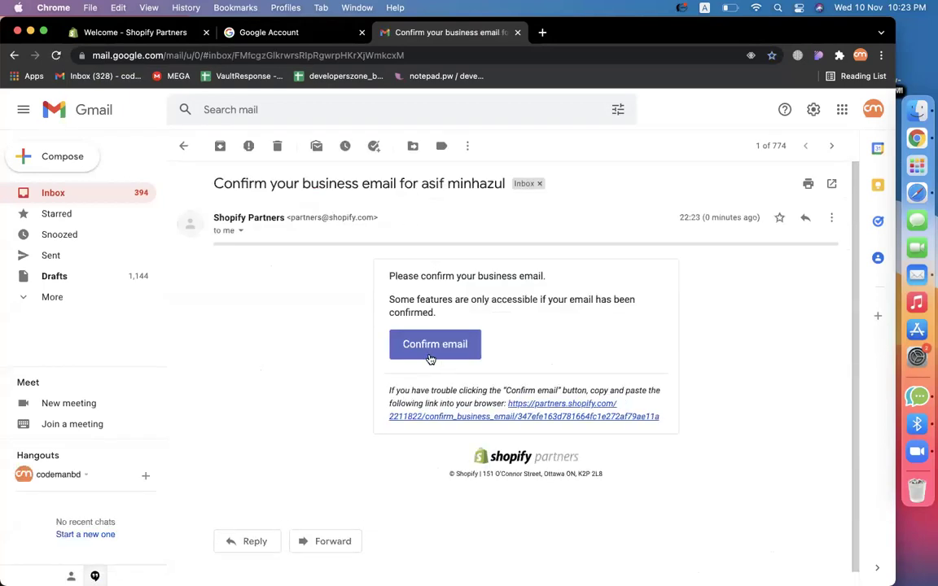
click(430, 355)
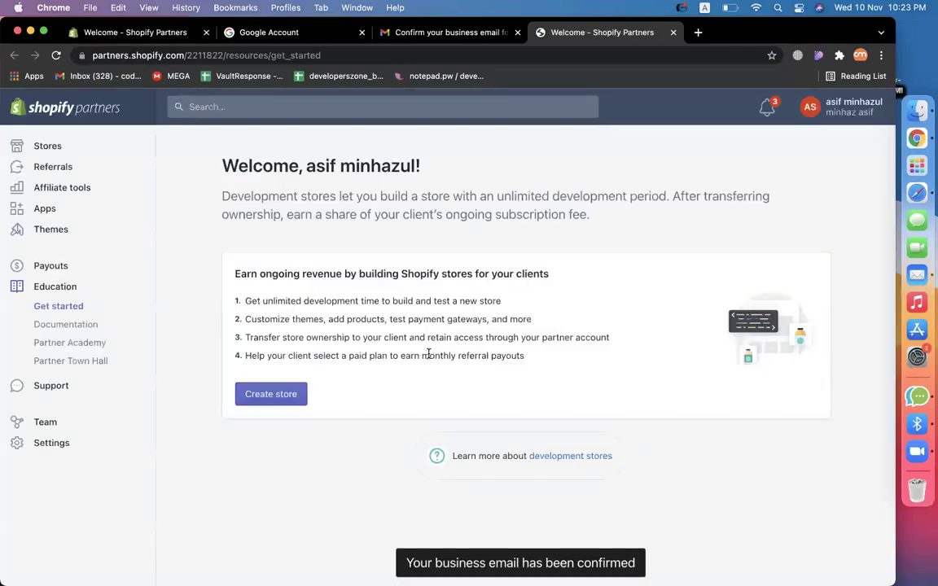
Close the old Partners, Google Account and Gmail tabs, confirming Leave site.
click(206, 32)
click(206, 33)
click(206, 33)
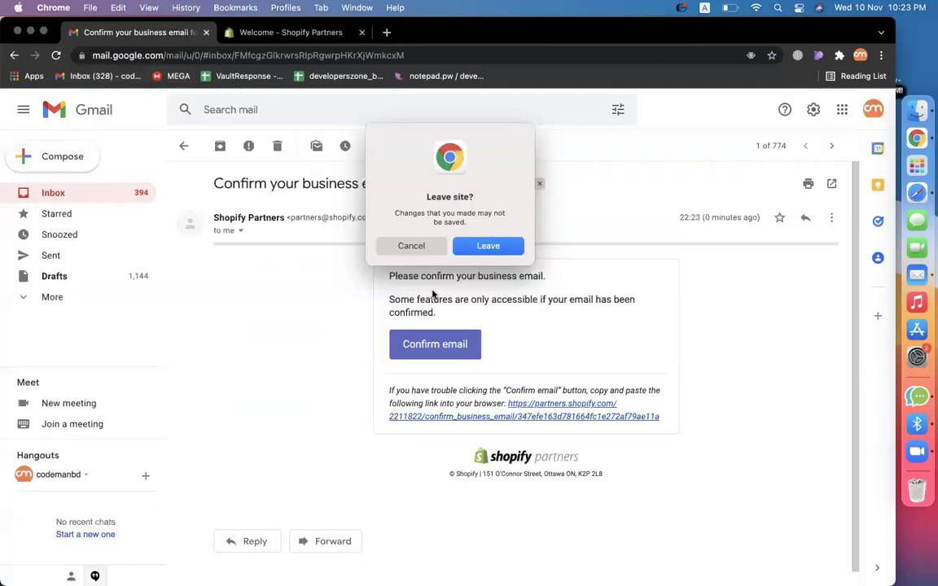
click(488, 245)
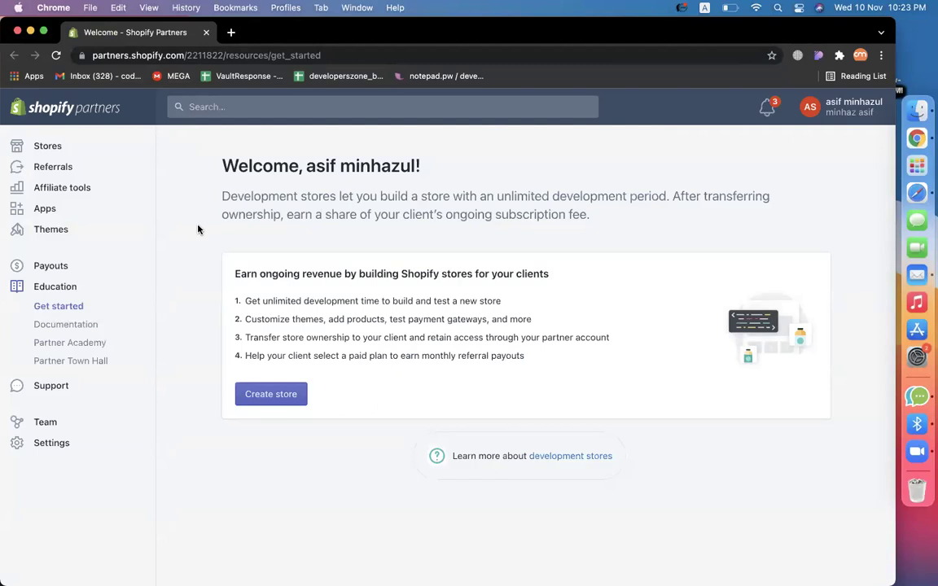
Start a new development store, enter its store name, and check the auto-filled myshopify.com URL.
click(261, 402)
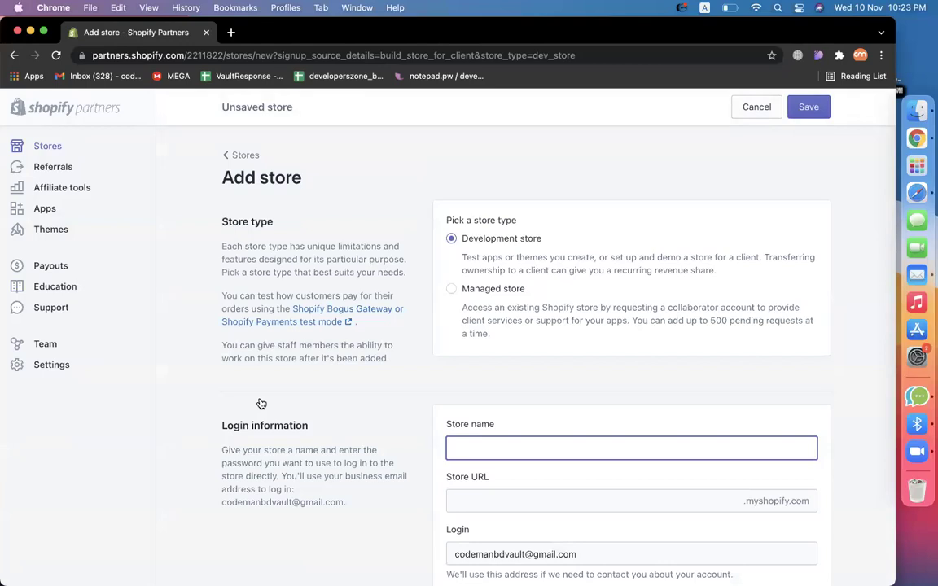
scroll(490, 254, down, 2)
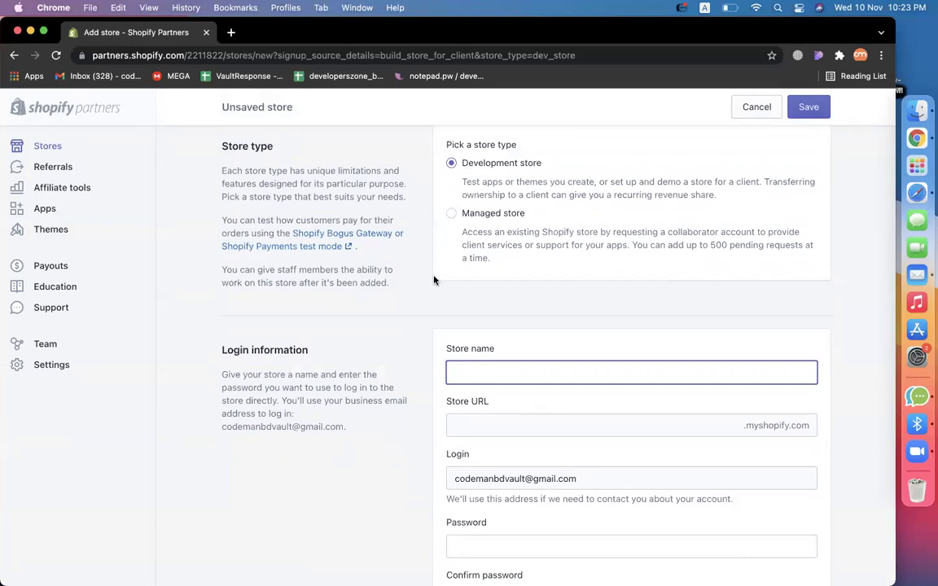
scroll(417, 259, down, 2)
text(asif)
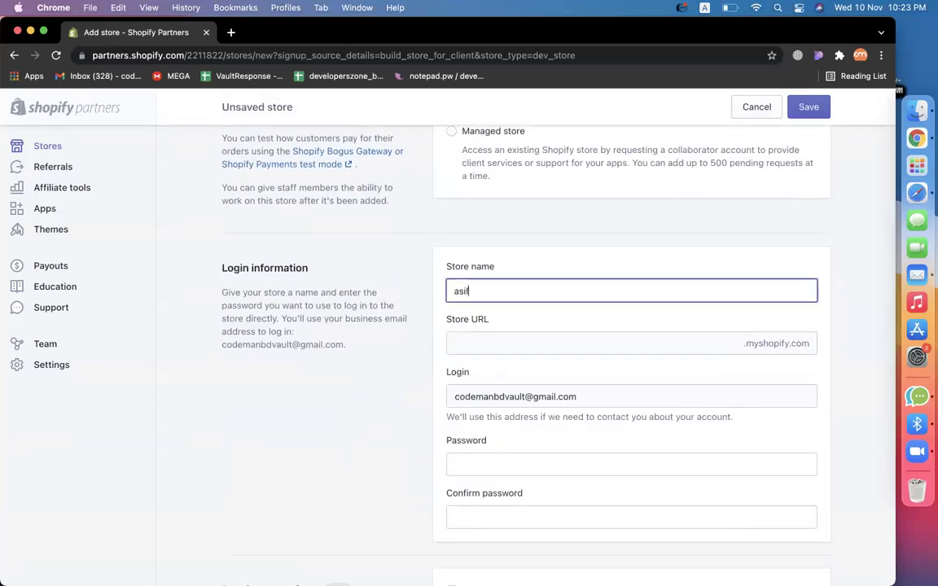
text(minhazul)
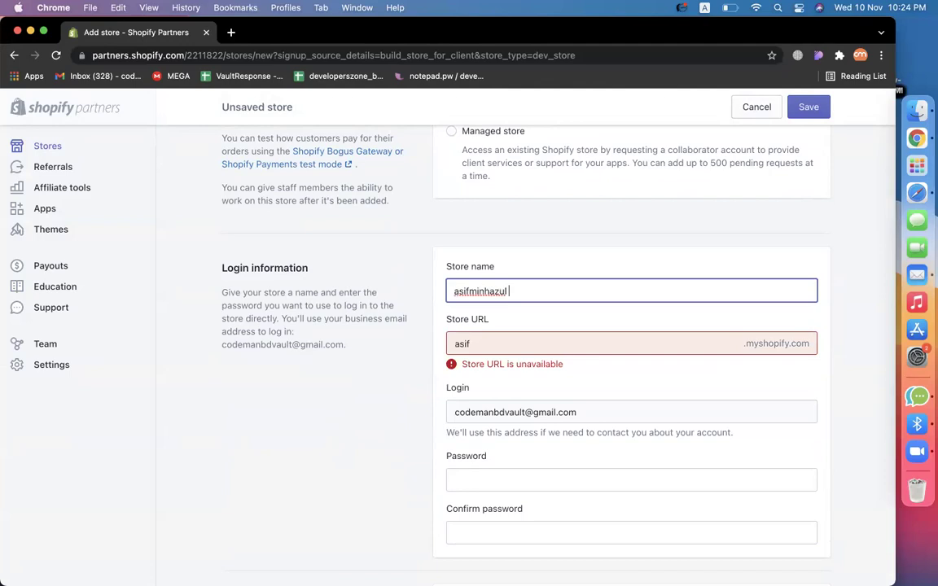
click(249, 440)
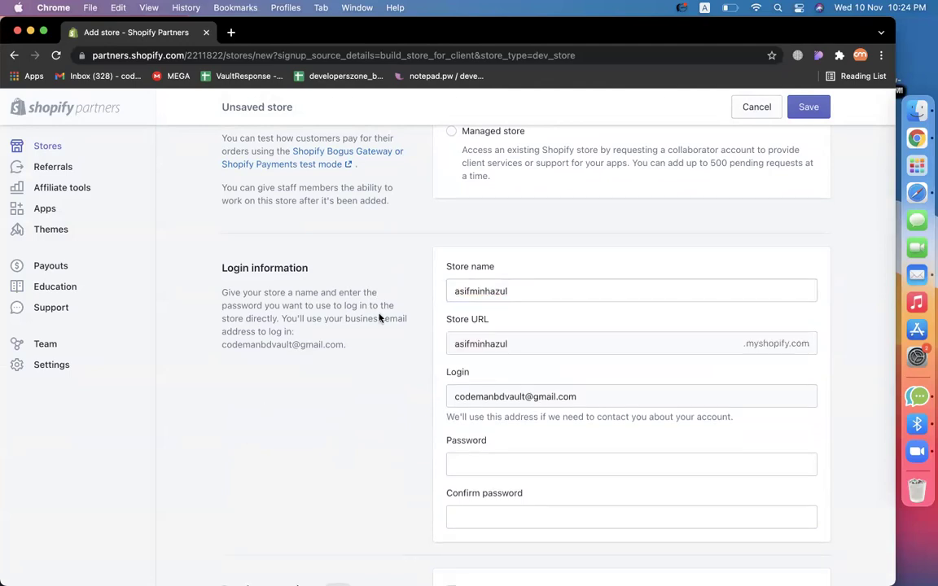
double_click(519, 290)
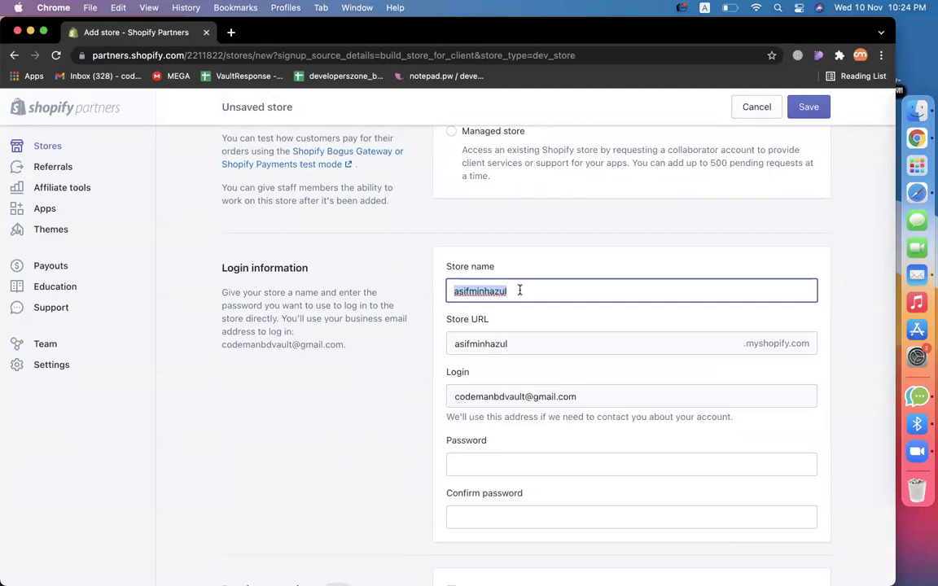
click(383, 366)
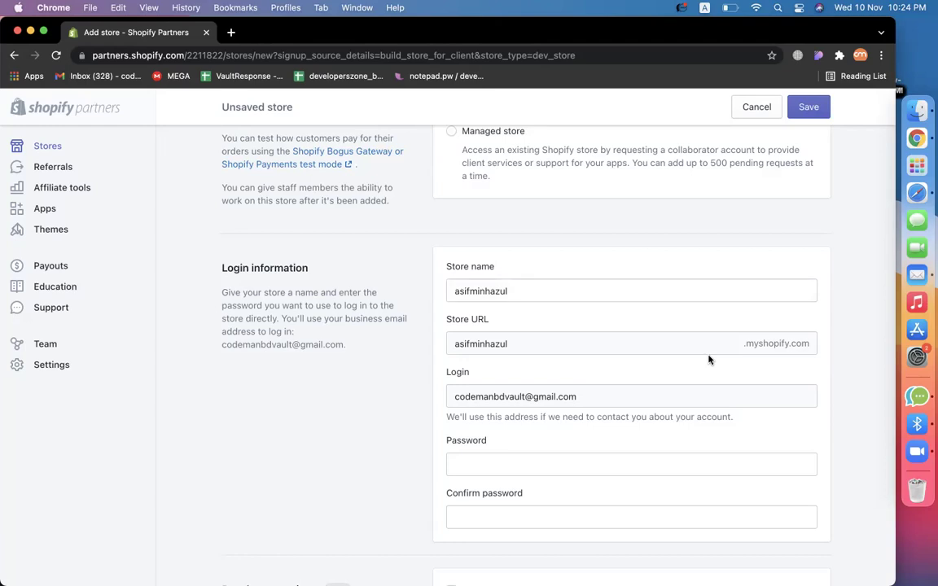
double_click(531, 341)
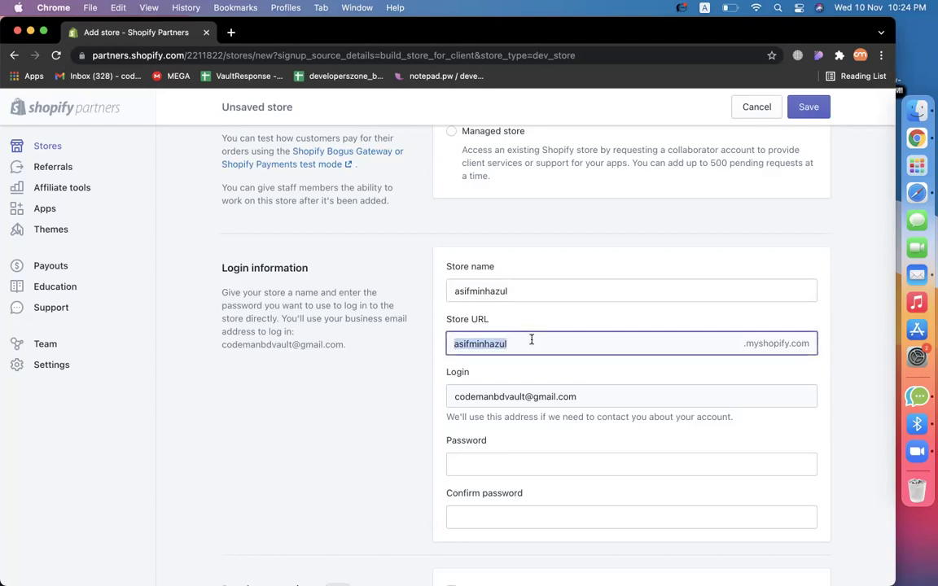
click(406, 419)
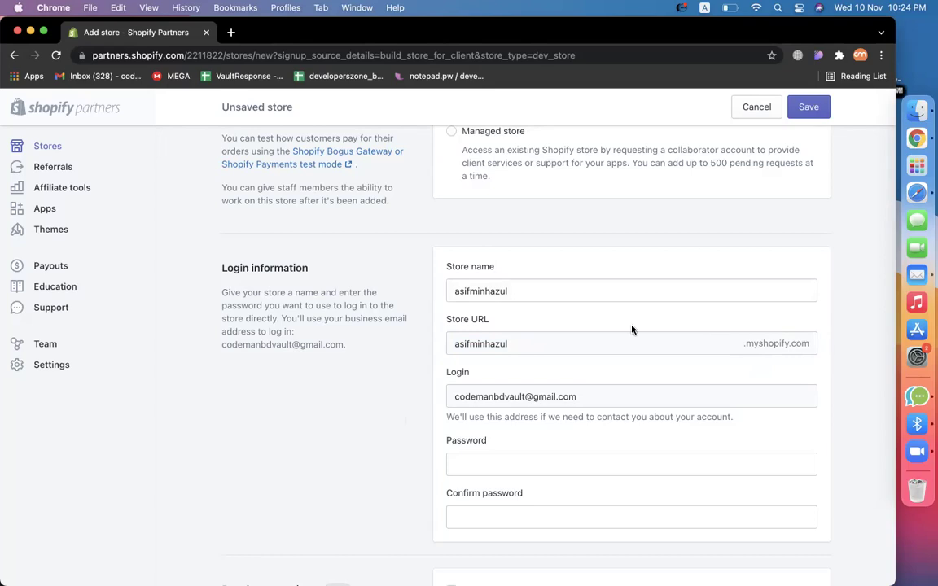
double_click(537, 346)
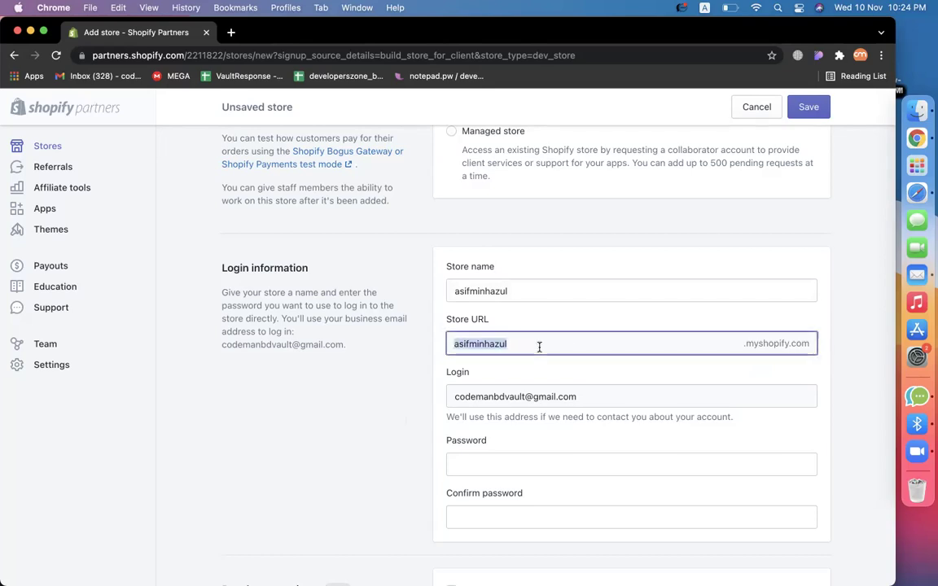
click(388, 428)
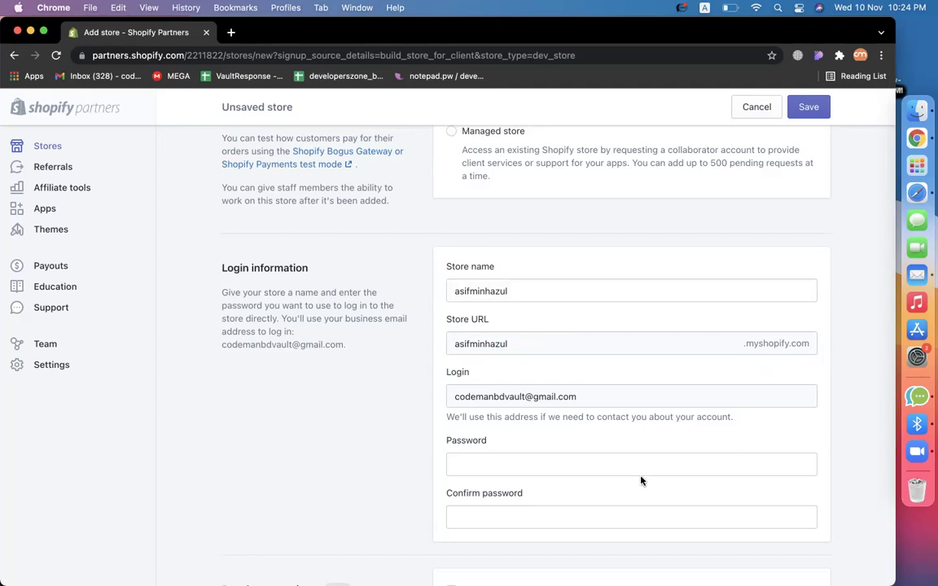
Begin the store password, then briefly add and remove a hyphen in the store name.
click(606, 468)
text(••)
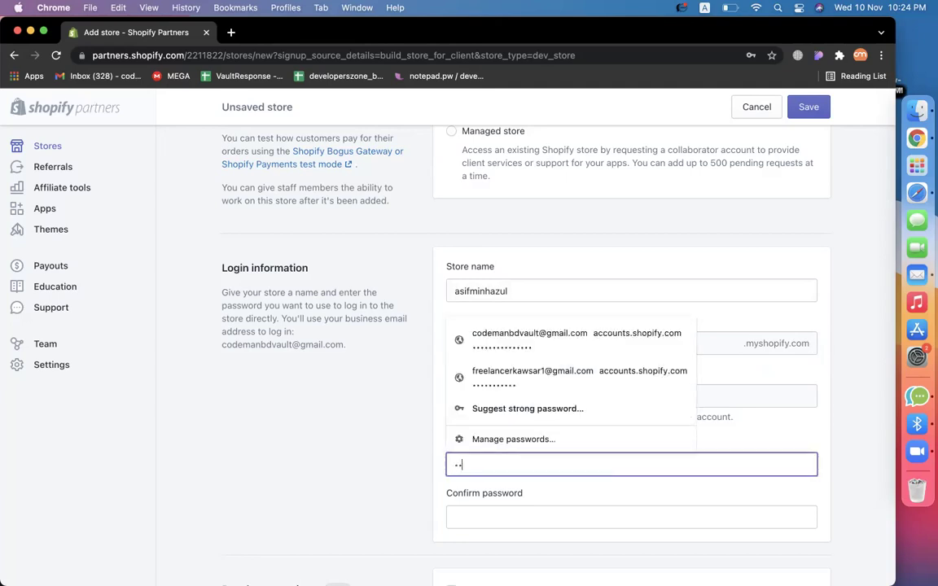
click(325, 442)
click(463, 290)
click(472, 291)
text(-)
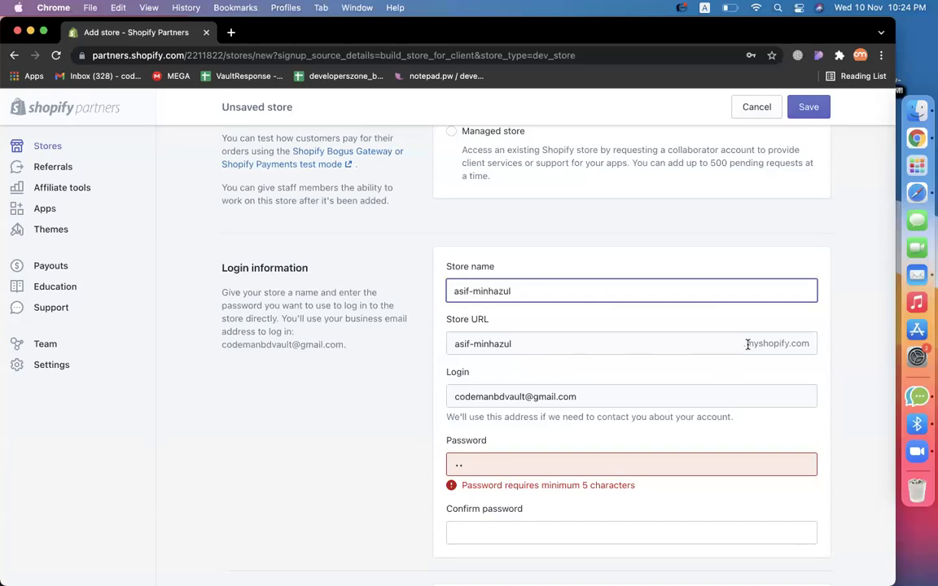
key(BackSpace)
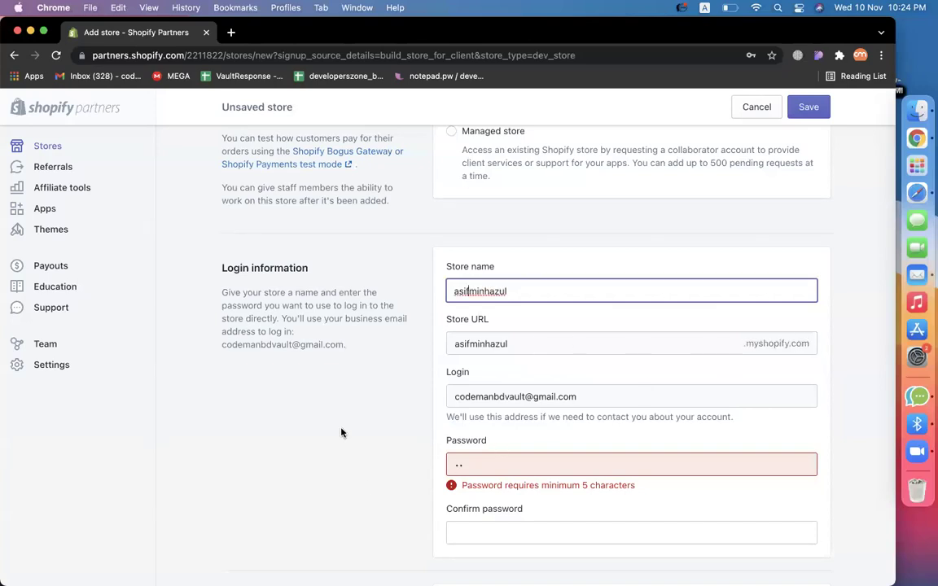
click(341, 433)
Set a 5-character store password, confirm it, and save the development store.
scroll(382, 416, down, 2)
click(496, 380)
text(•••••)
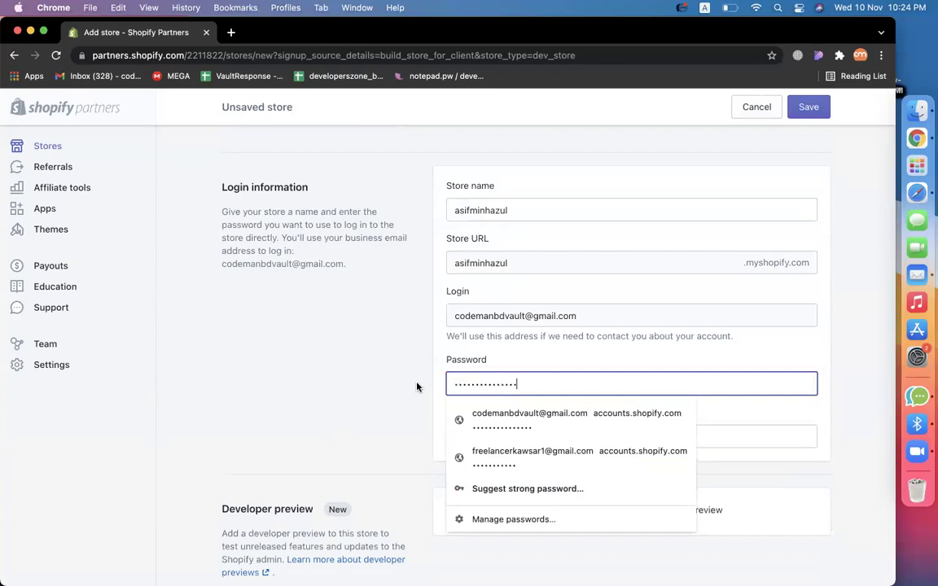
click(488, 432)
text(••)
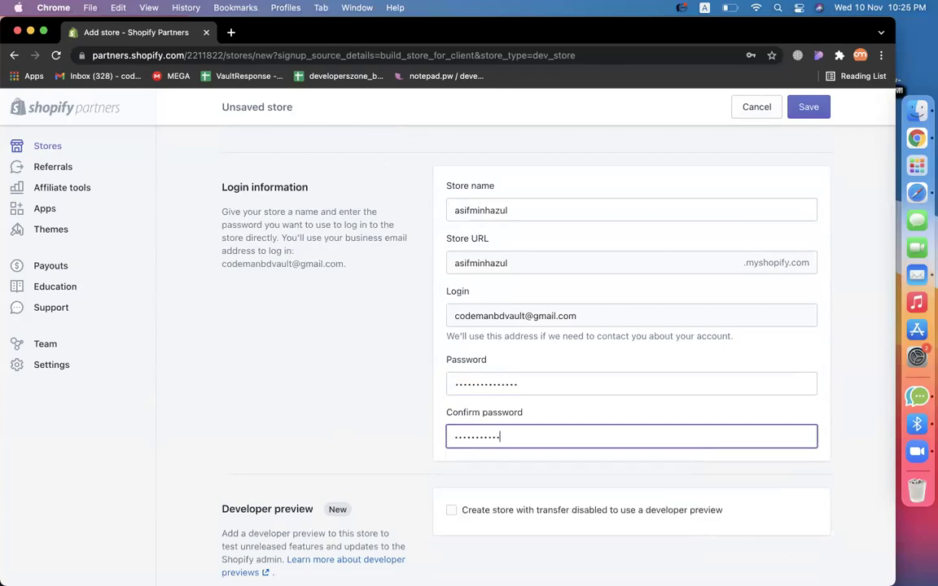
click(329, 377)
scroll(329, 372, down, 5)
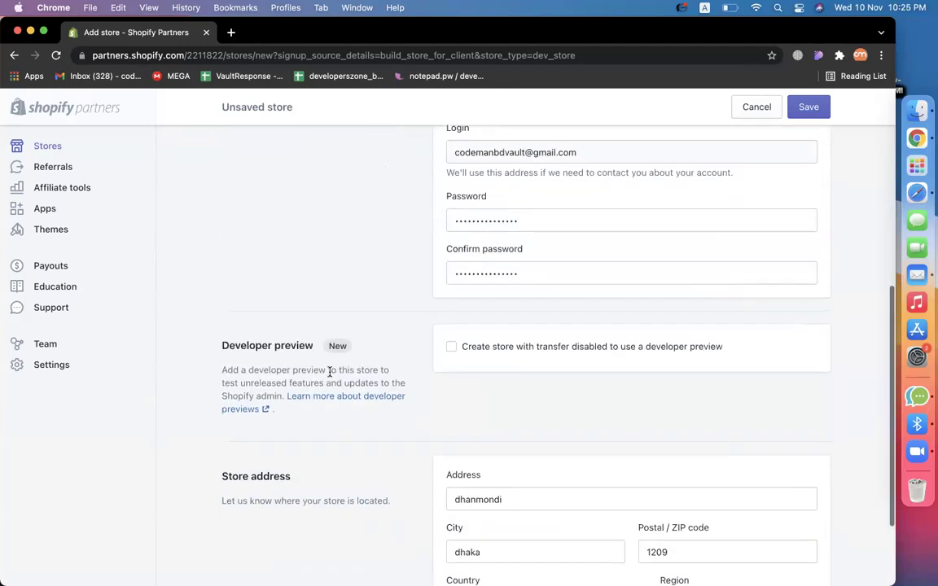
scroll(435, 398, down, 1)
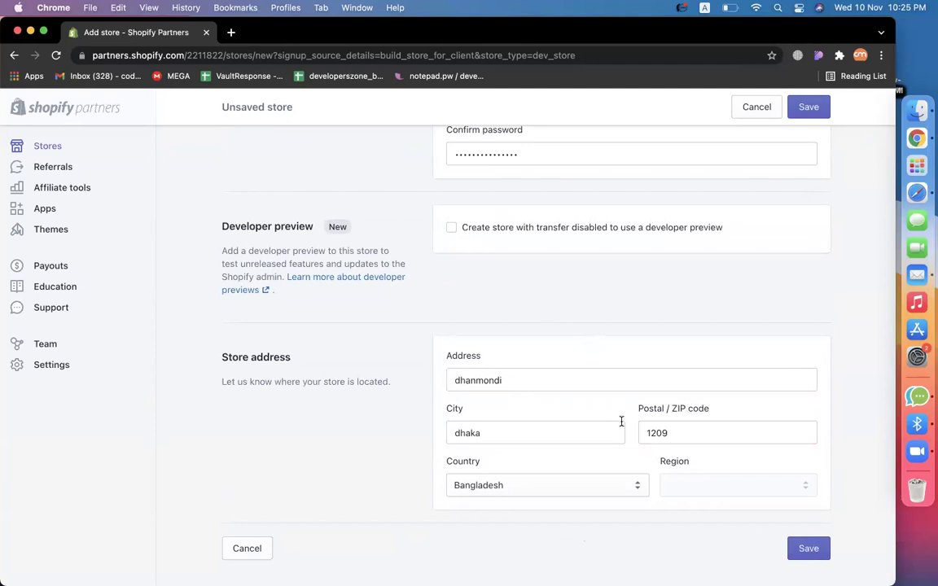
click(806, 546)
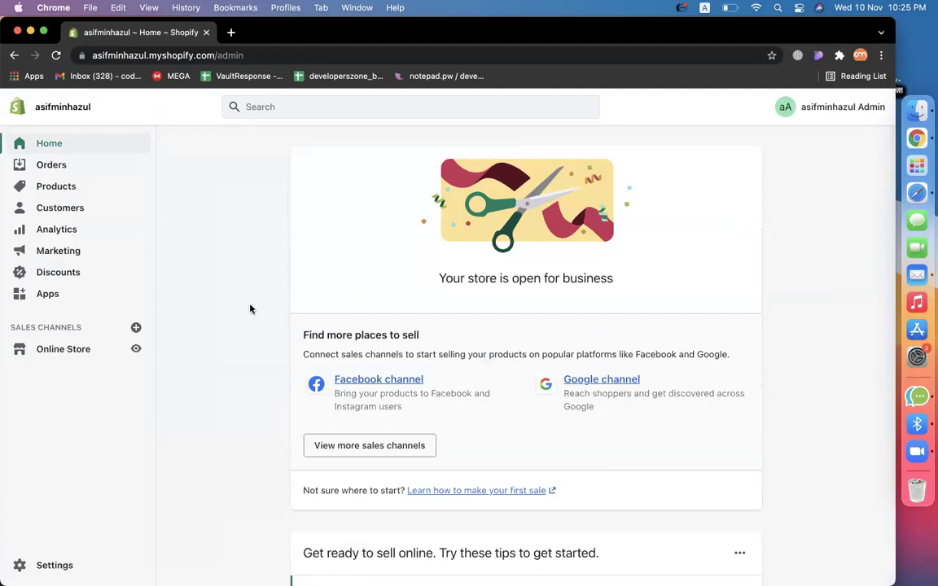
Copy the store's myshopify.com domain, without /admin, from the address bar into a new tab.
drag(214, 55, 36, 55)
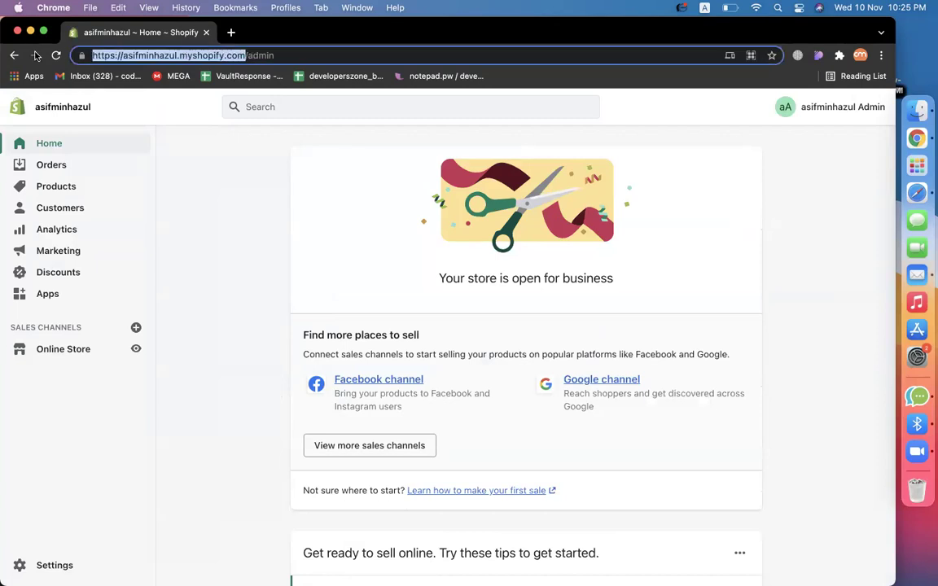
right_click(156, 54)
click(174, 334)
click(192, 293)
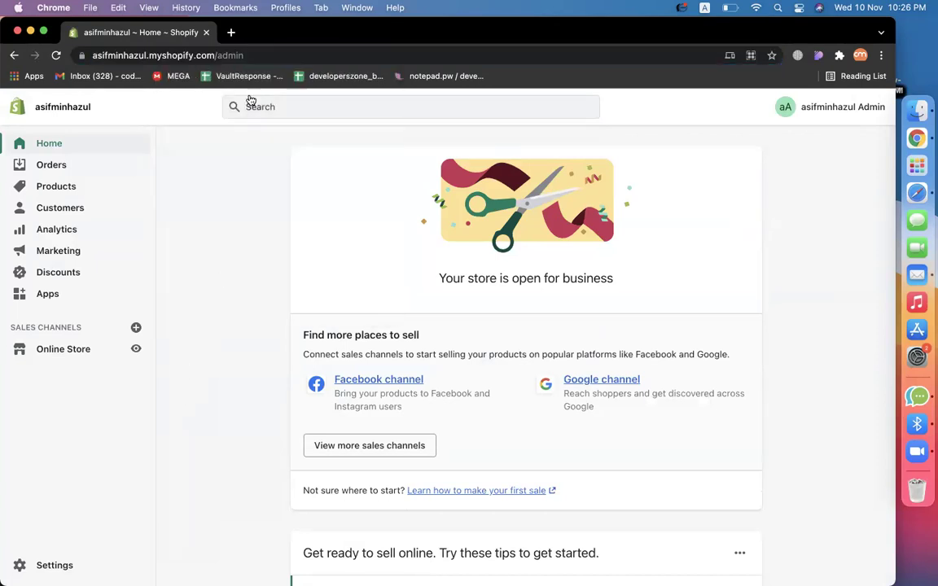
click(227, 55)
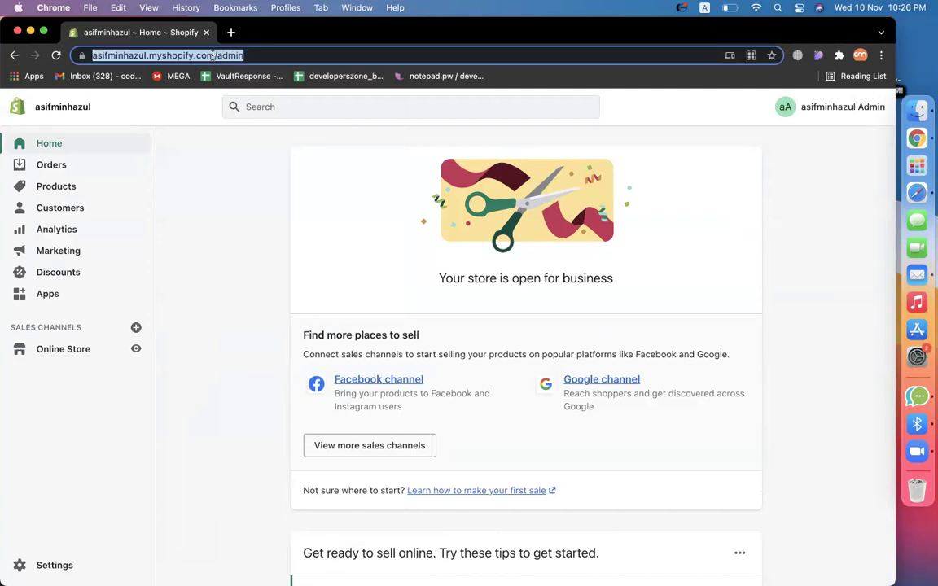
click(212, 55)
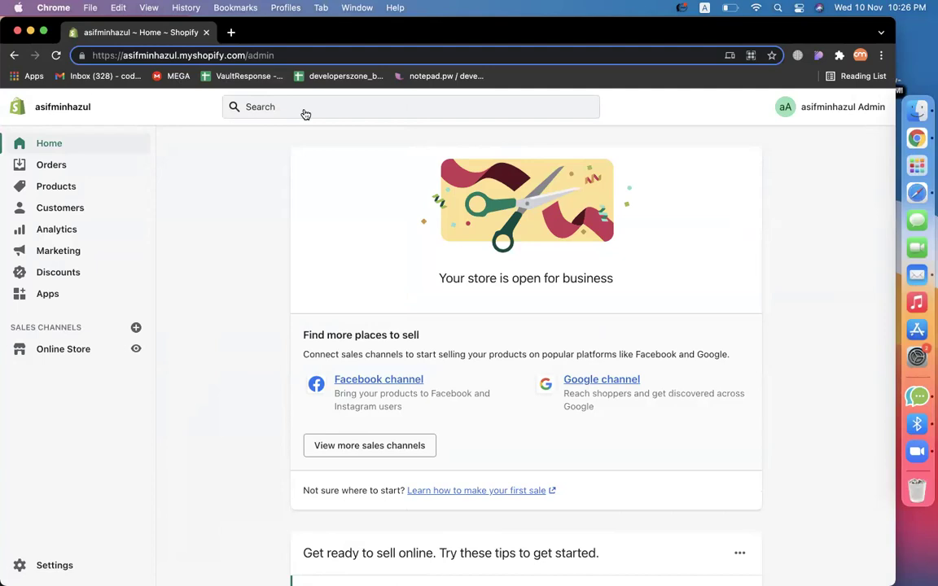
drag(93, 56, 245, 56)
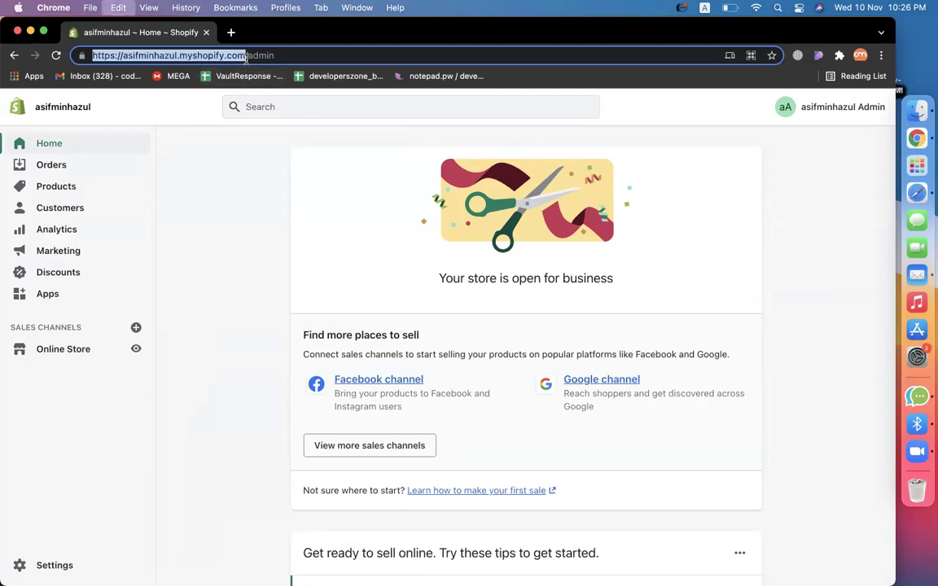
key(super+c)
click(231, 33)
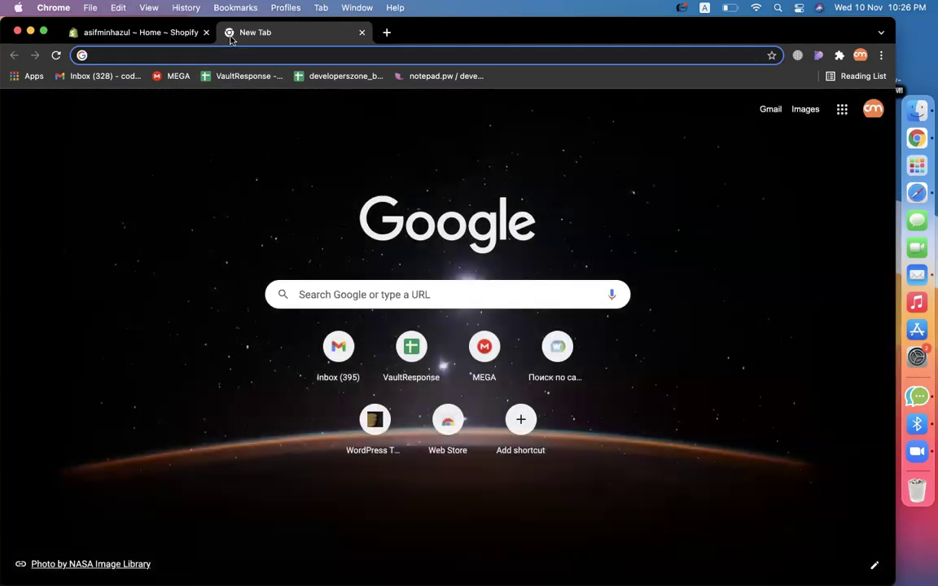
Visit the storefront (no theme), switch its URL to /admin, and close the duplicate admin tab.
key(super+v)
key(Return)
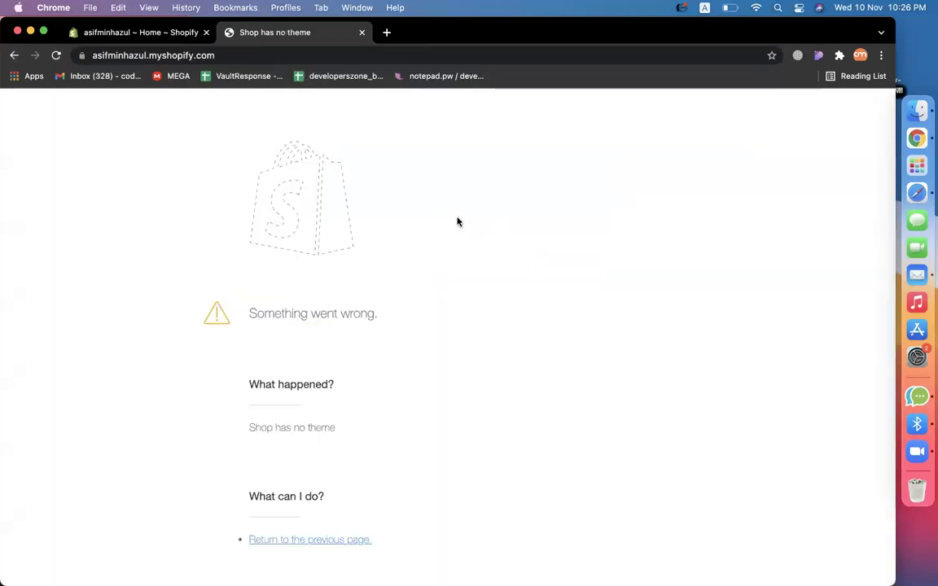
scroll(573, 314, up, 2)
click(273, 55)
click(274, 55)
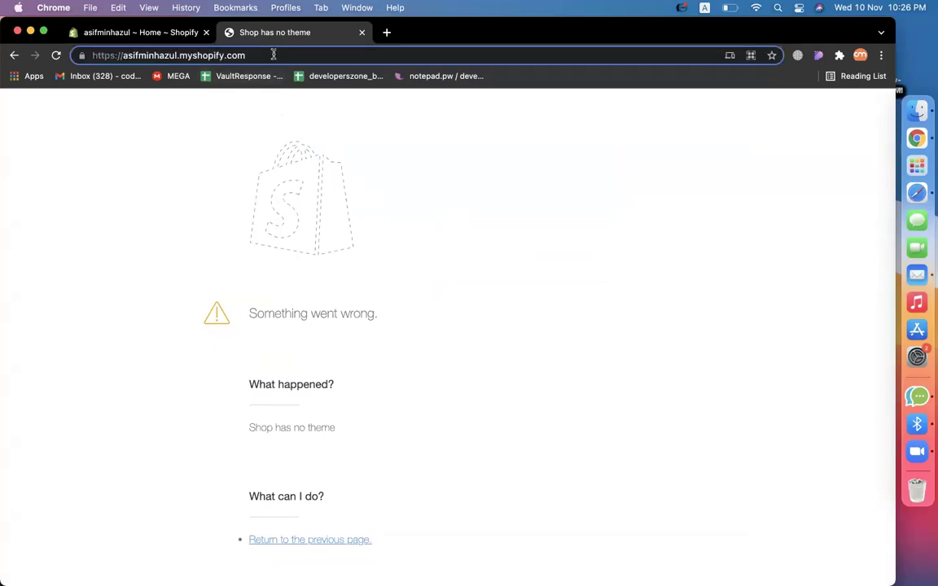
text(/admin)
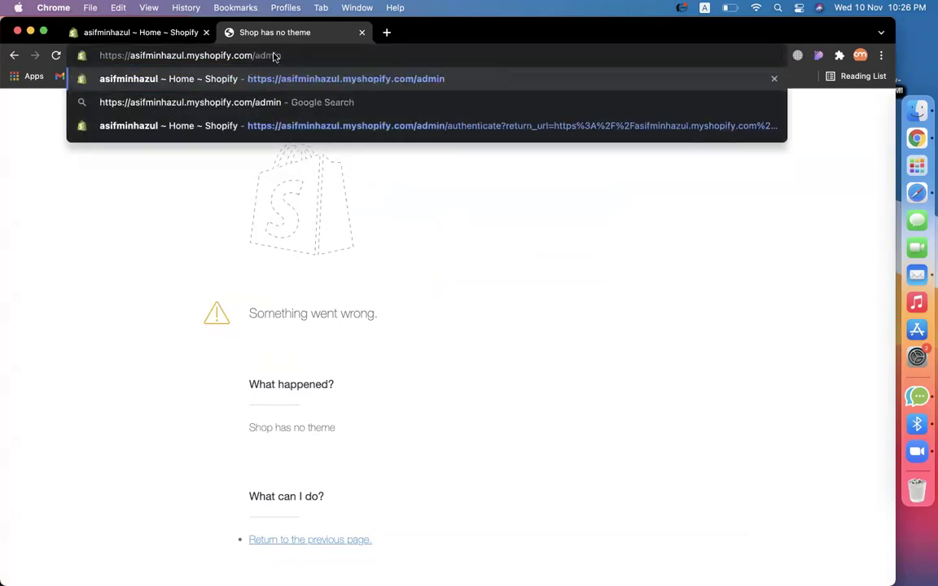
key(Return)
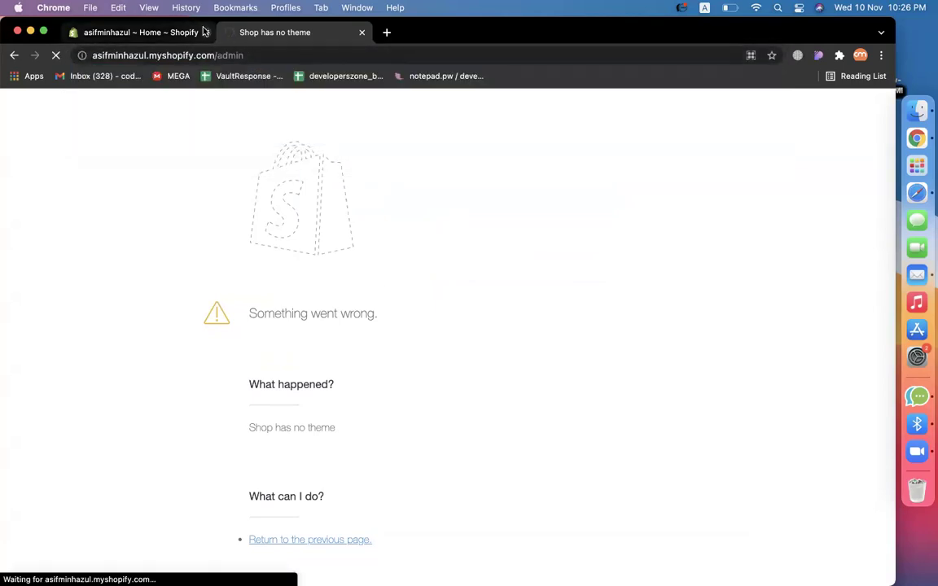
click(205, 32)
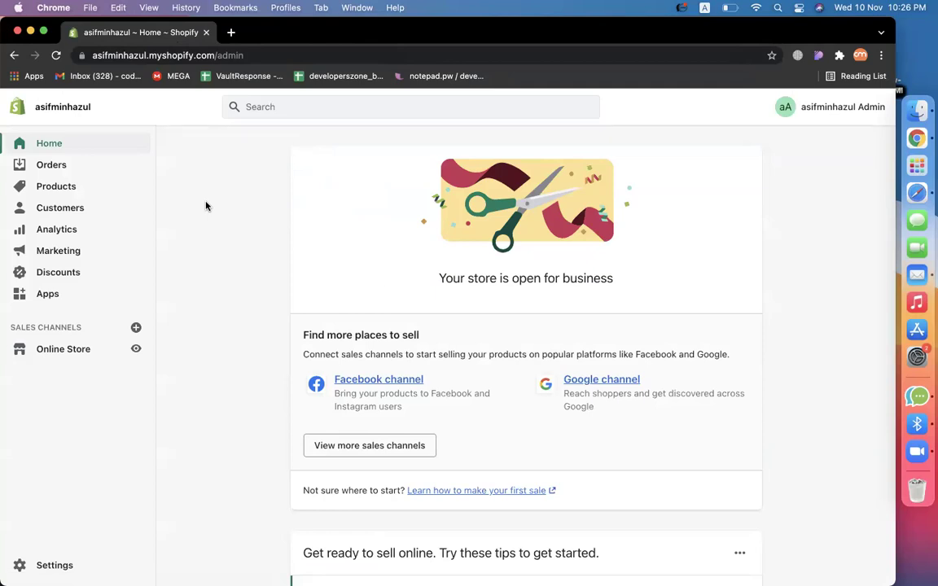
Open the totalshopbd.com website in a new browser tab.
click(231, 32)
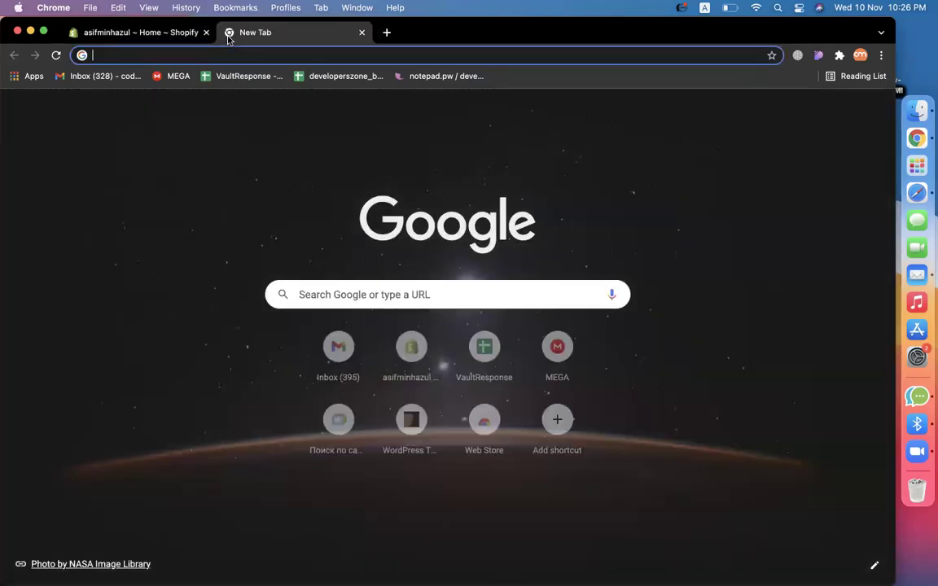
text(a)
key(BackSpace)
text(tot)
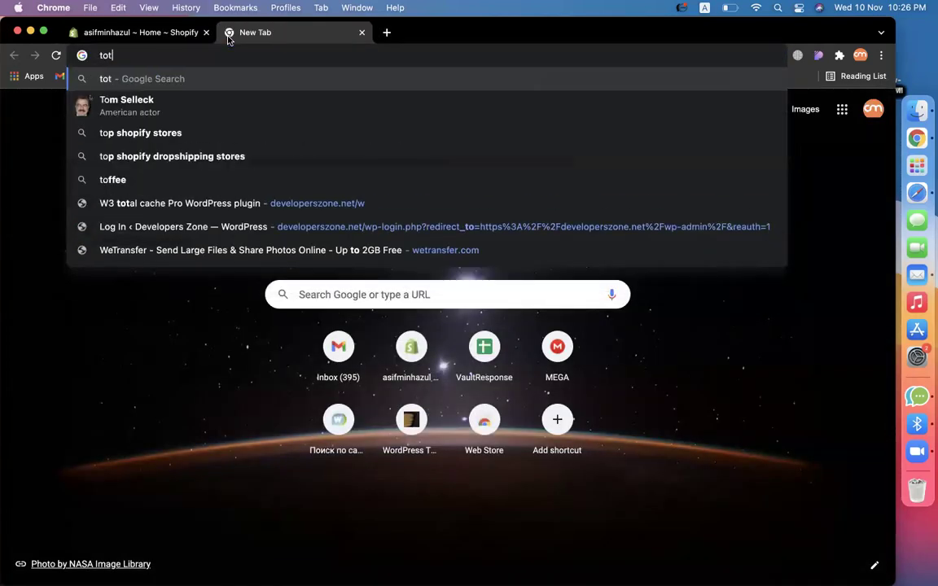
text(alshopbd.)
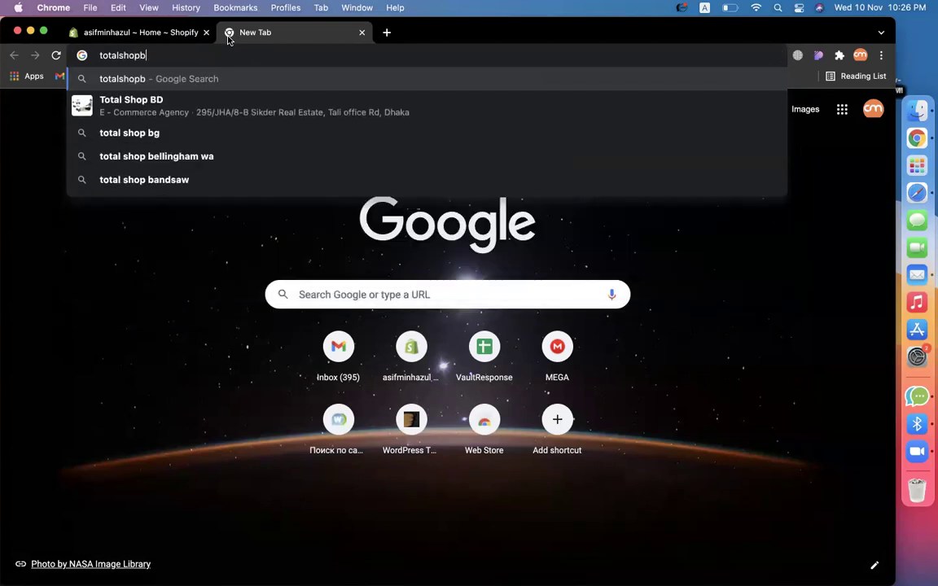
text(com)
key(Return)
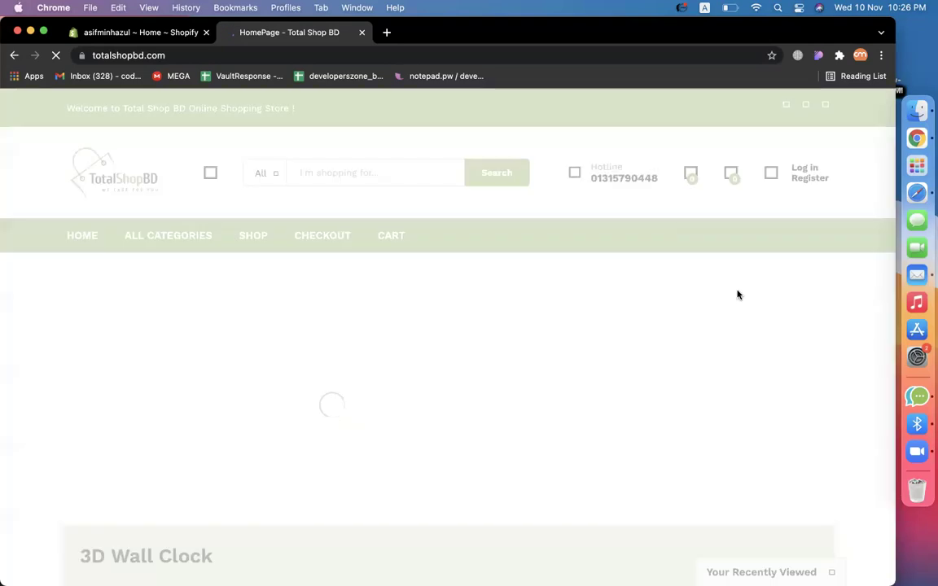
Open the Square Clock 3D wall clock product and select its '3D Wall Clock' title.
scroll(453, 396, down, 5)
scroll(453, 396, down, 1)
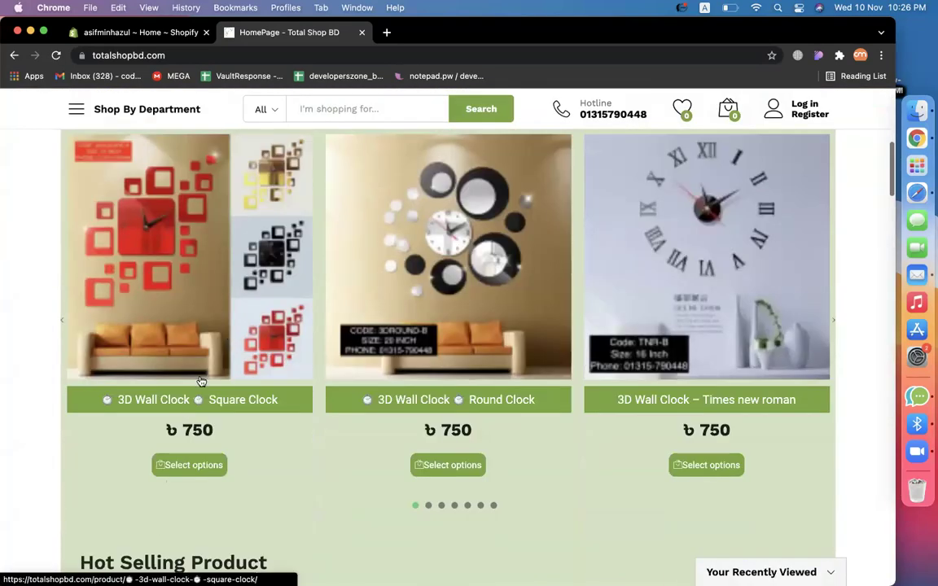
click(182, 405)
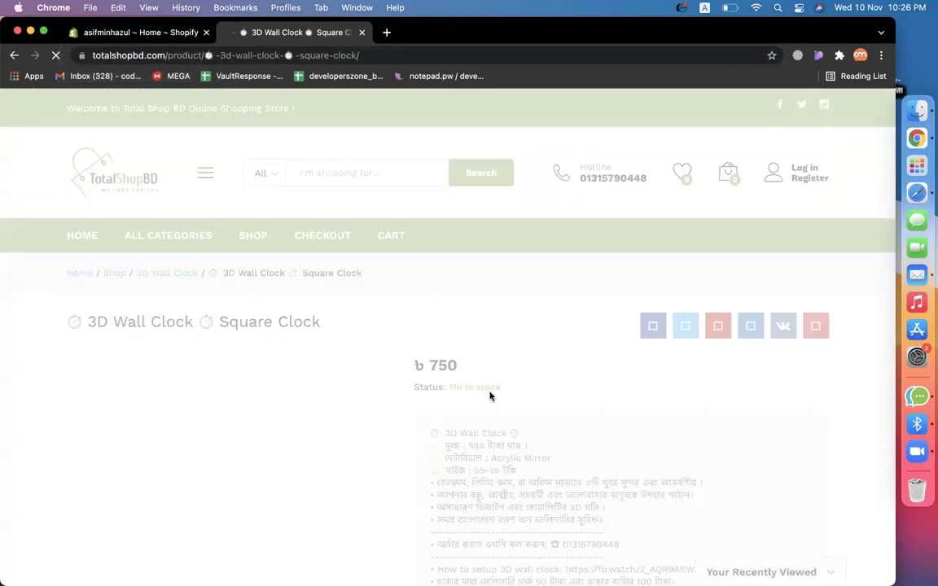
scroll(489, 396, down, 1)
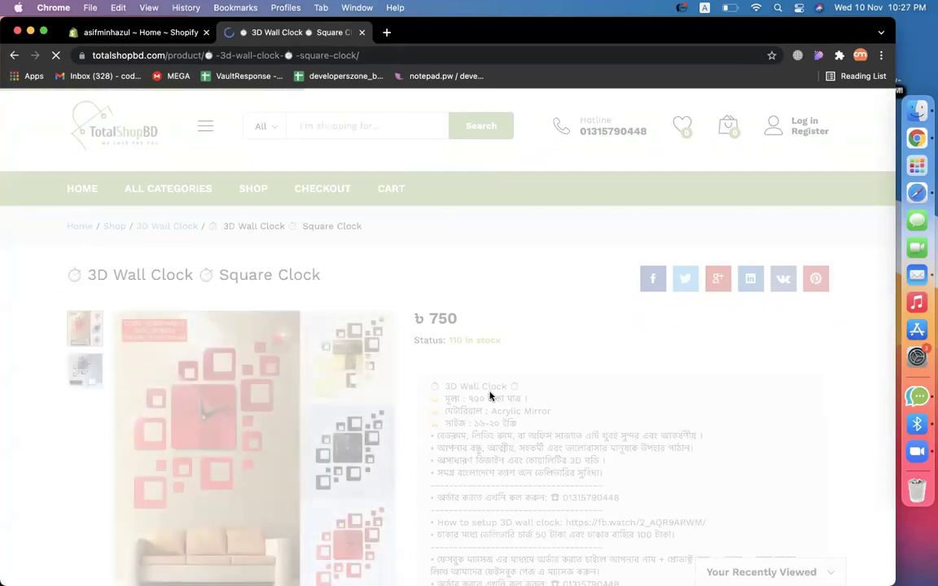
scroll(489, 395, down, 2)
scroll(489, 395, down, 2)
scroll(459, 350, up, 3)
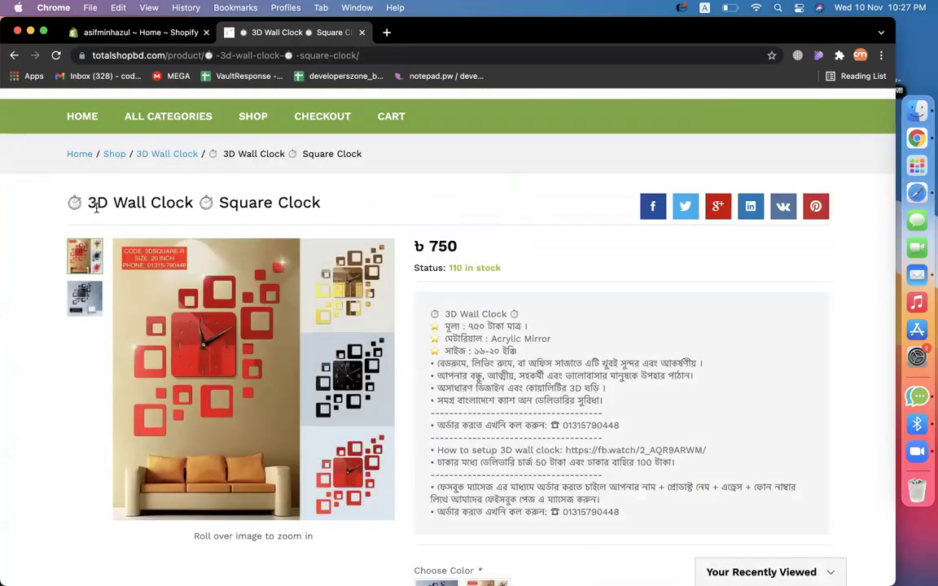
drag(89, 202, 191, 200)
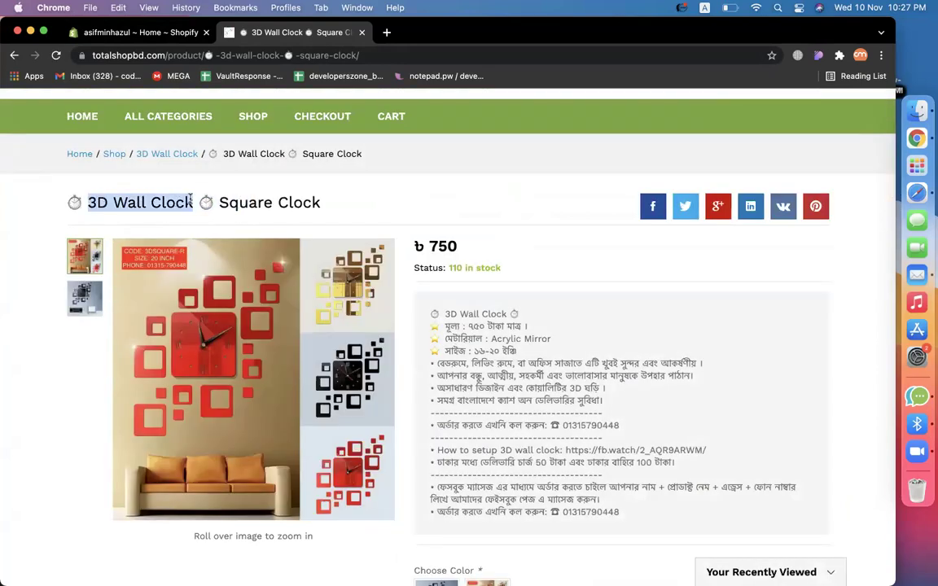
click(144, 35)
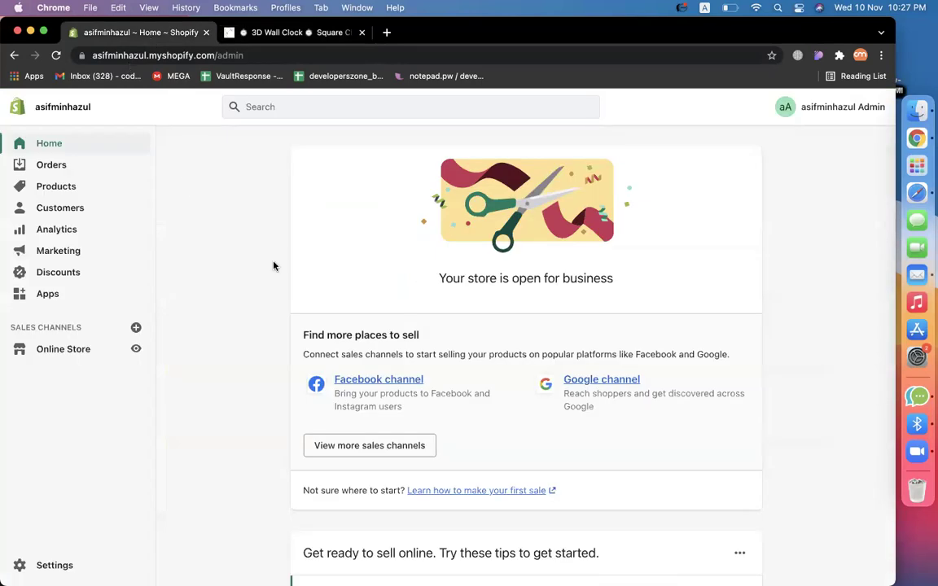
Start a new product and paste '3D Wall Clock' as its title.
click(47, 191)
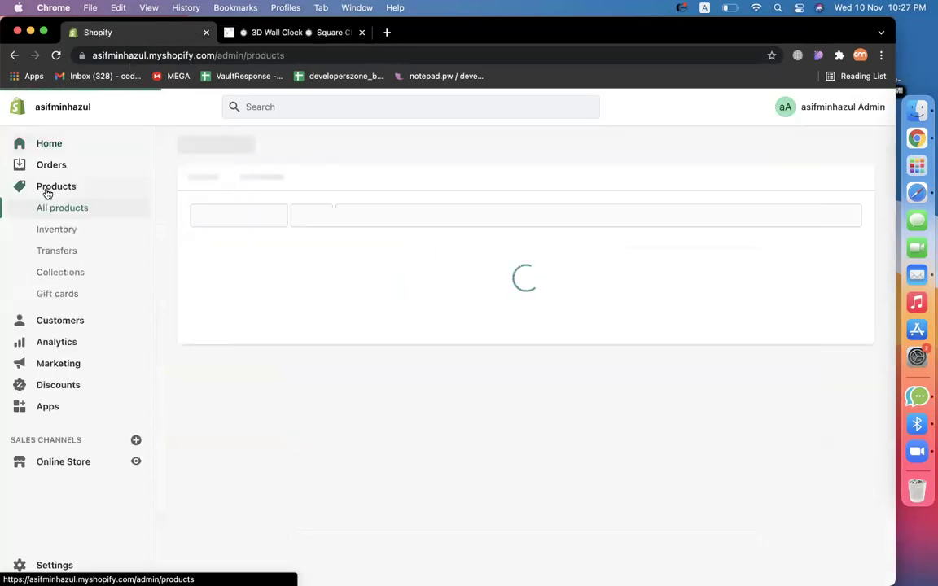
click(469, 420)
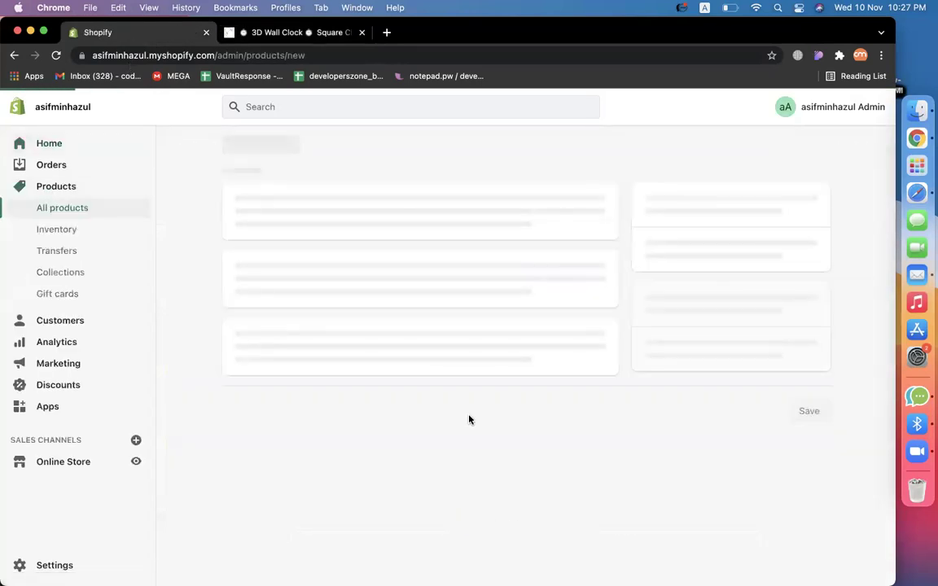
click(310, 213)
key(super+v)
click(381, 320)
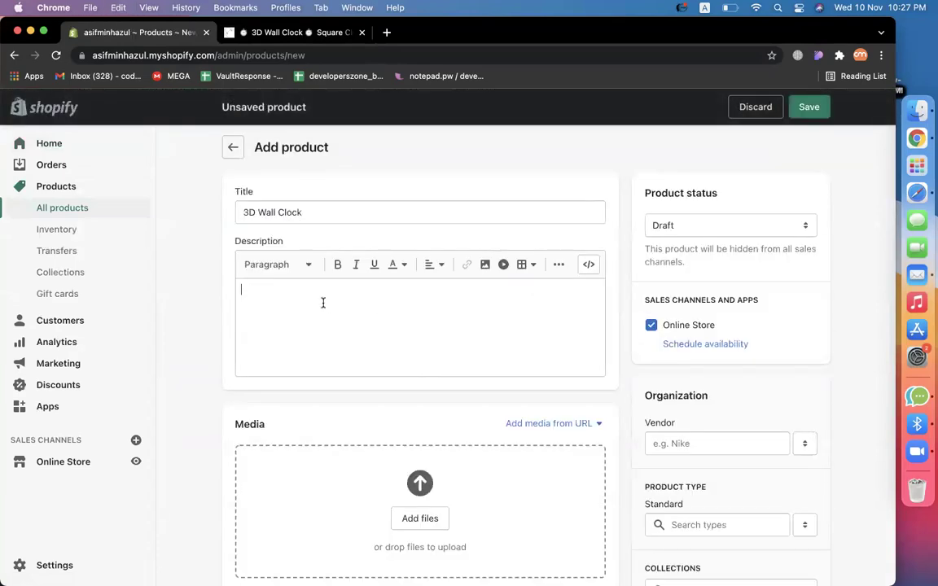
Copy the four Bengali feature lines from the store page into the Description.
click(279, 33)
drag(607, 403, 424, 312)
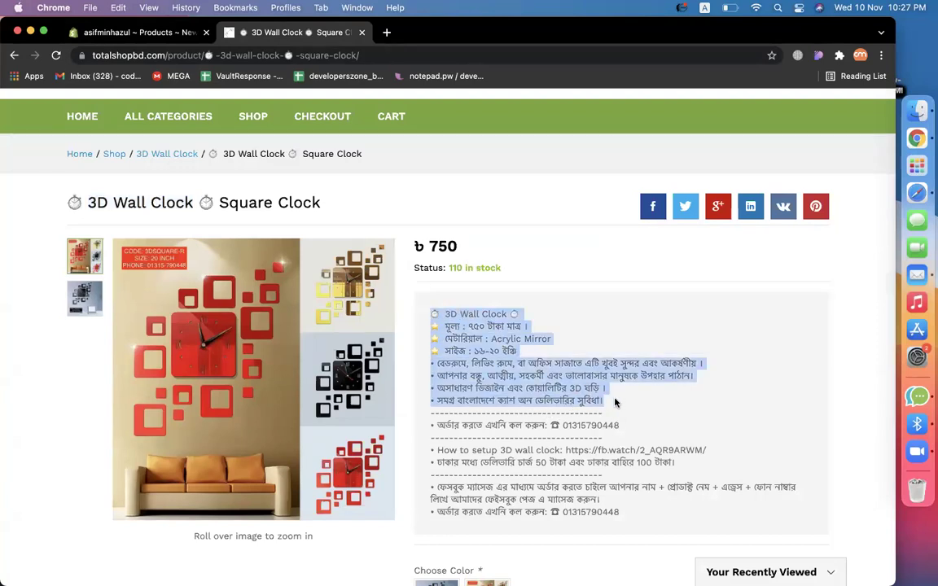
triple_click(553, 399)
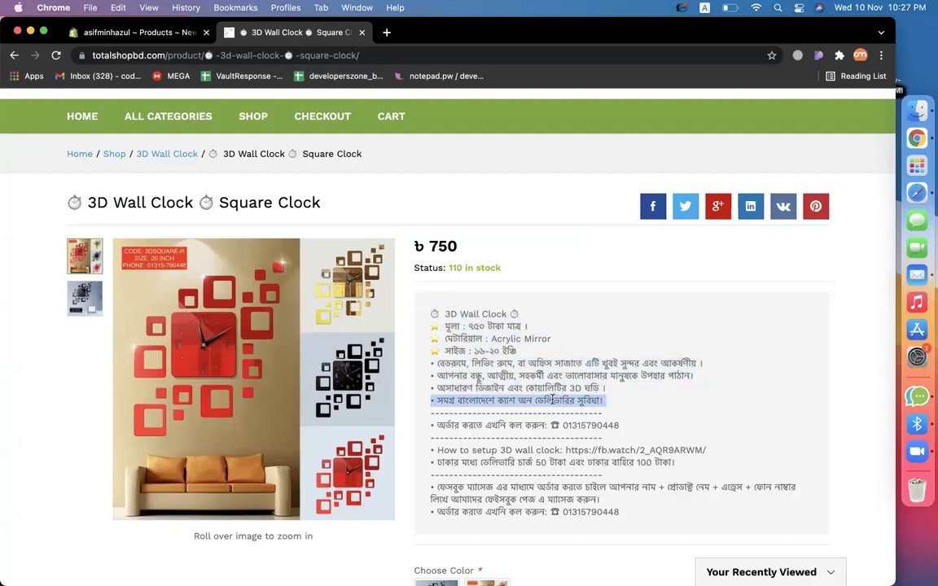
drag(437, 362, 611, 398)
key(super+c)
click(138, 32)
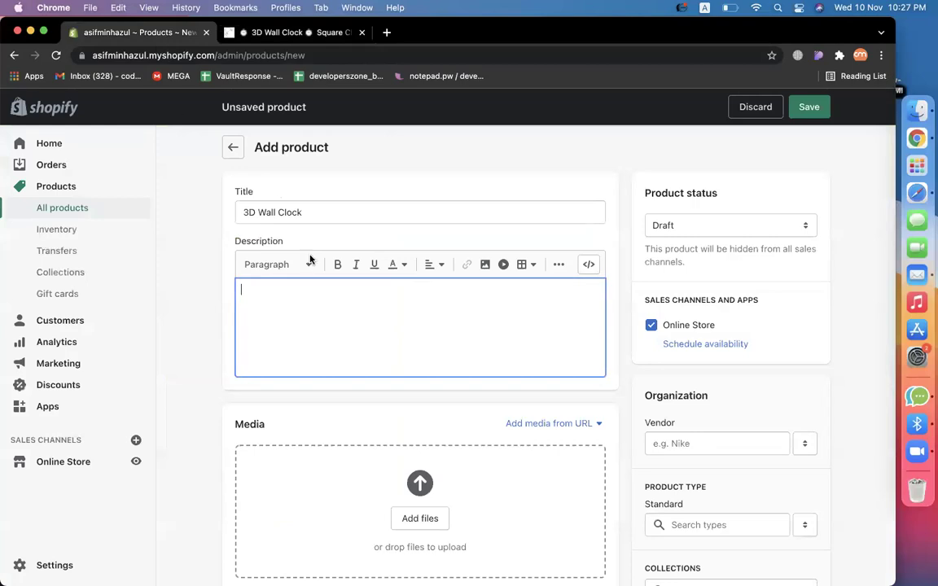
key(super+v)
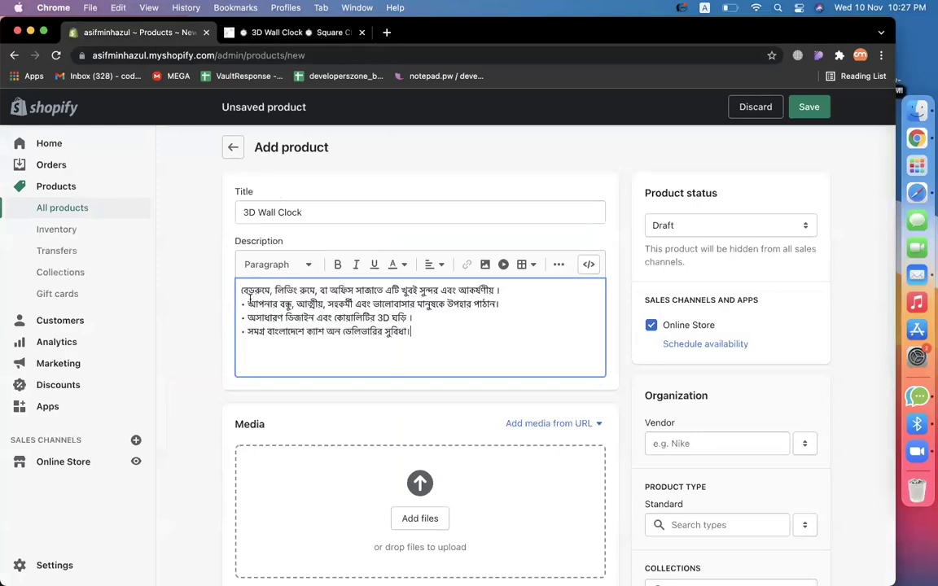
click(245, 33)
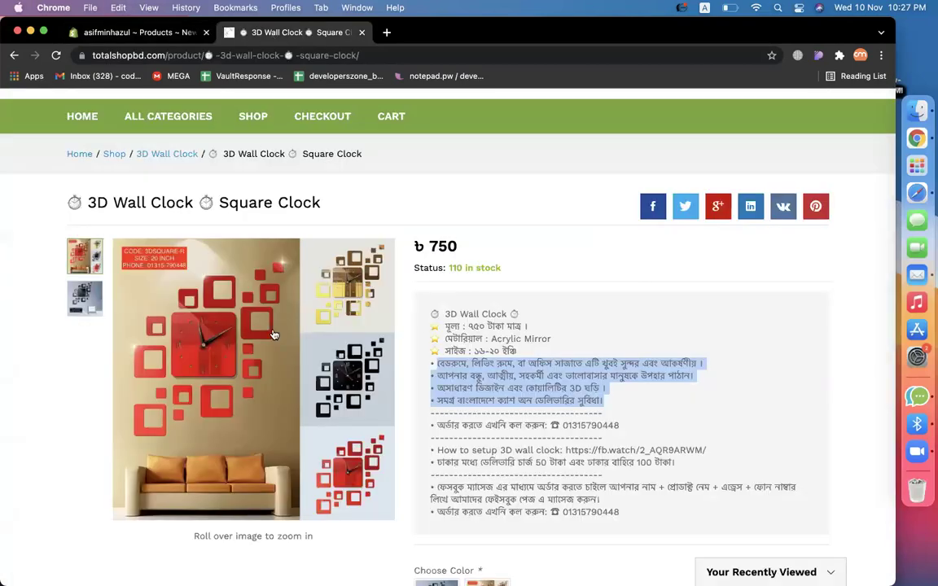
Download the red clock photo and drag it into the product's Media.
click(193, 326)
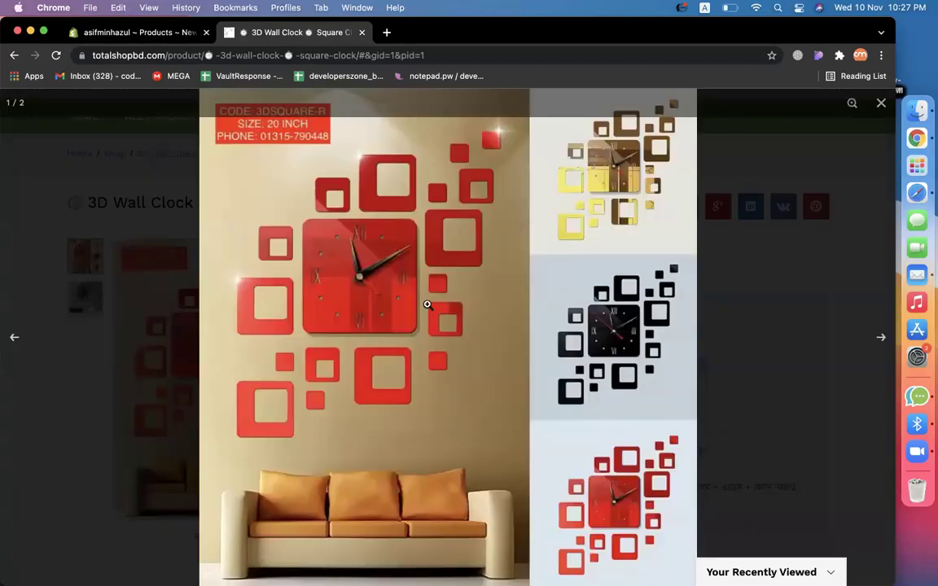
right_click(427, 304)
click(475, 328)
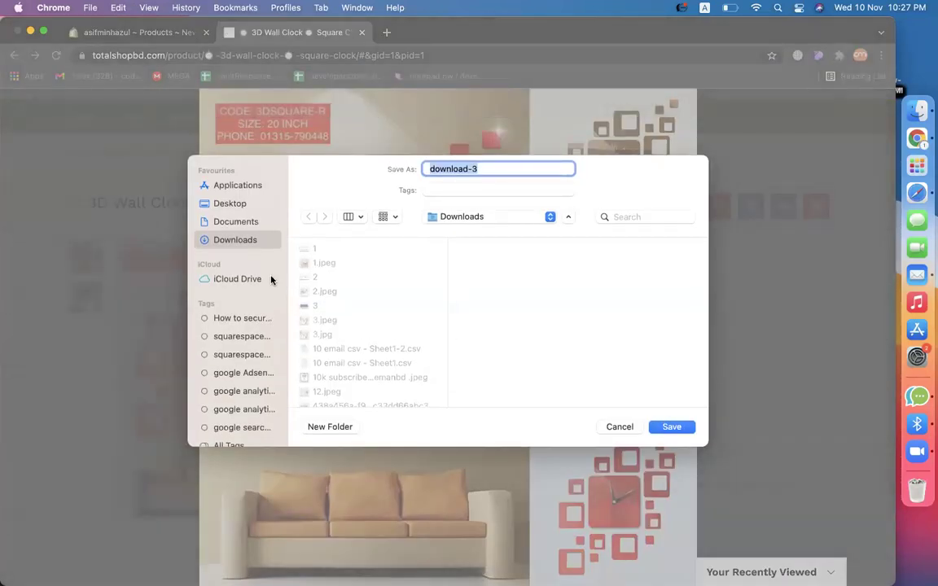
key(Return)
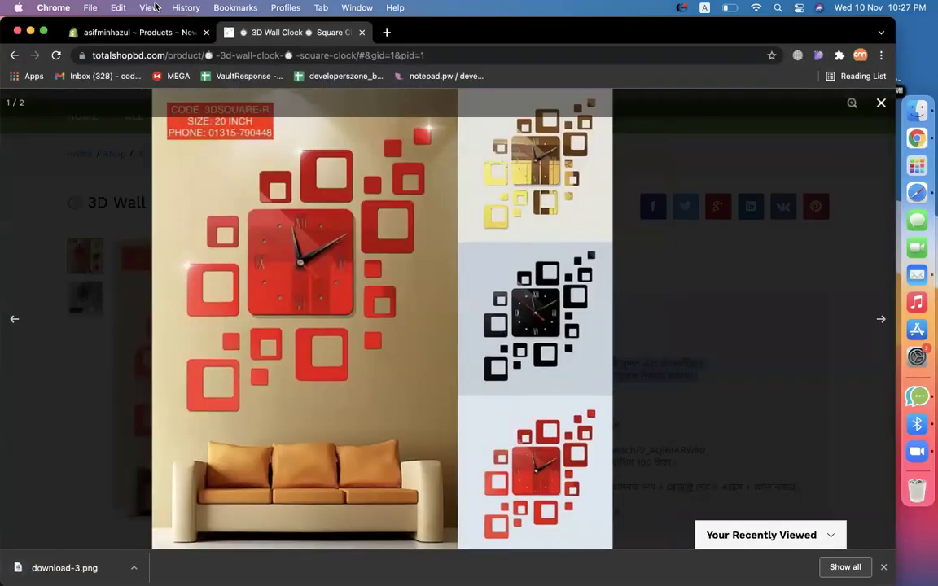
click(138, 39)
scroll(435, 389, down, 5)
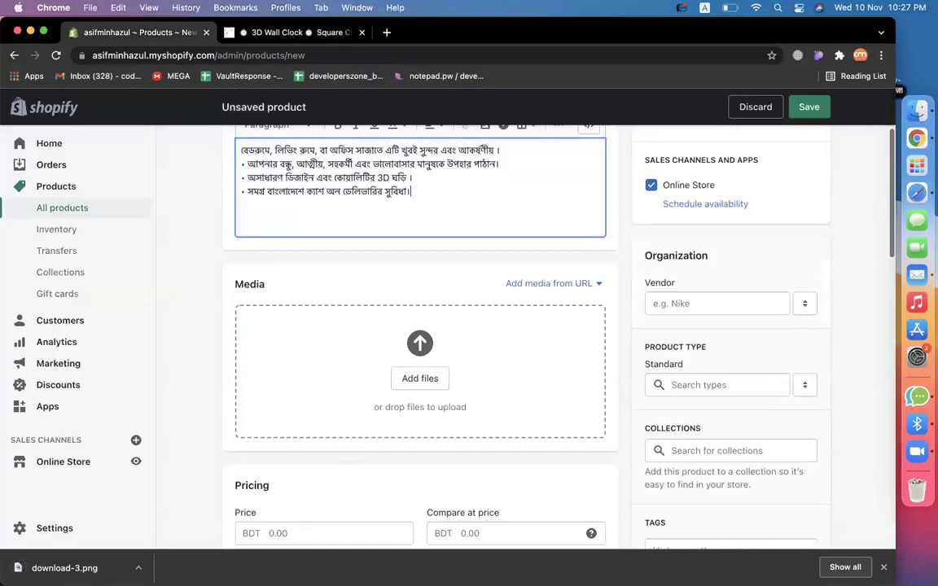
drag(64, 567, 477, 356)
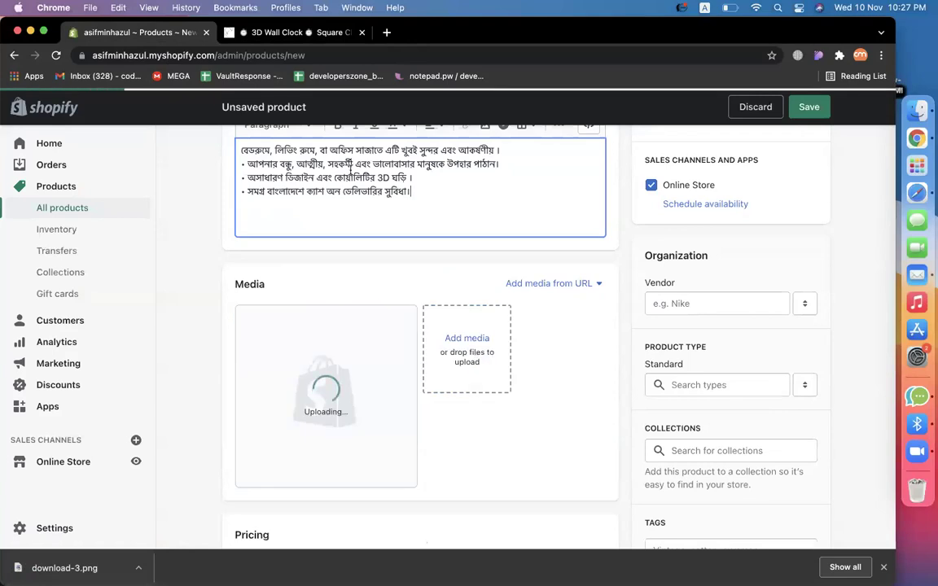
Download the black clock photo and drag it into the product's Media.
click(287, 32)
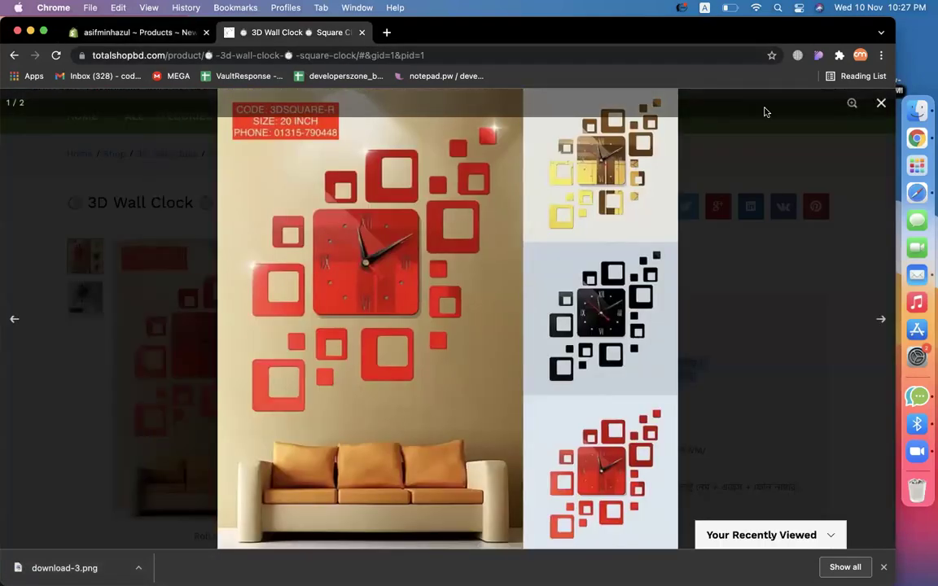
click(880, 103)
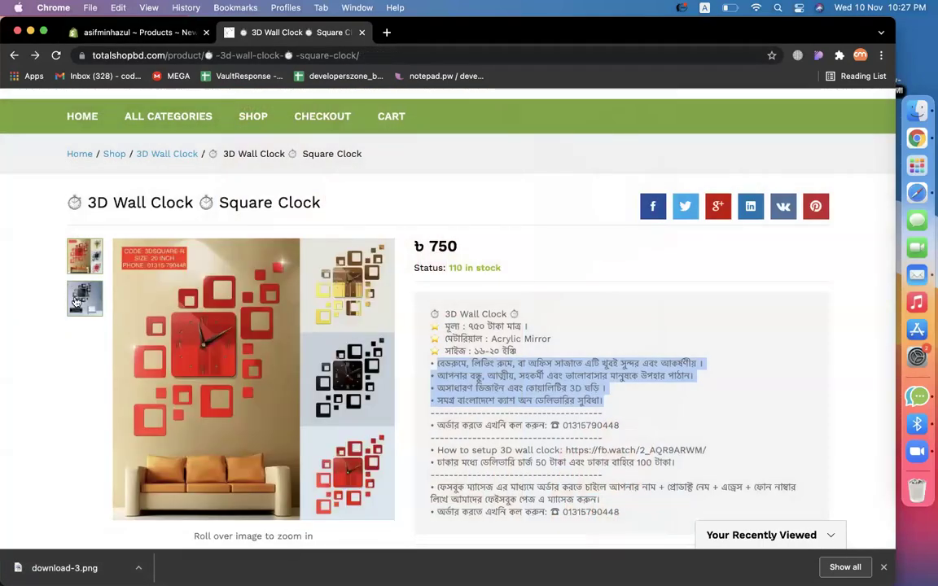
click(78, 306)
click(244, 327)
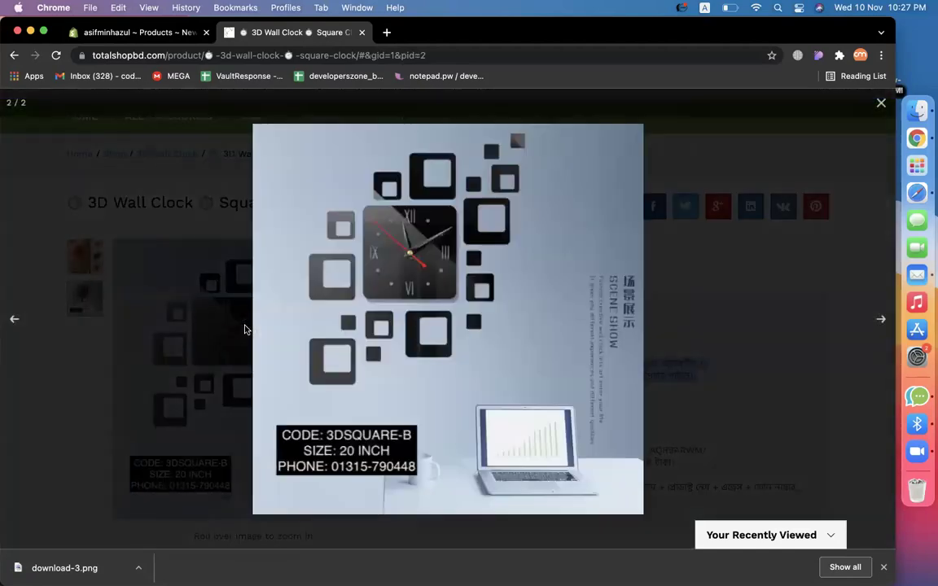
right_click(431, 248)
click(467, 269)
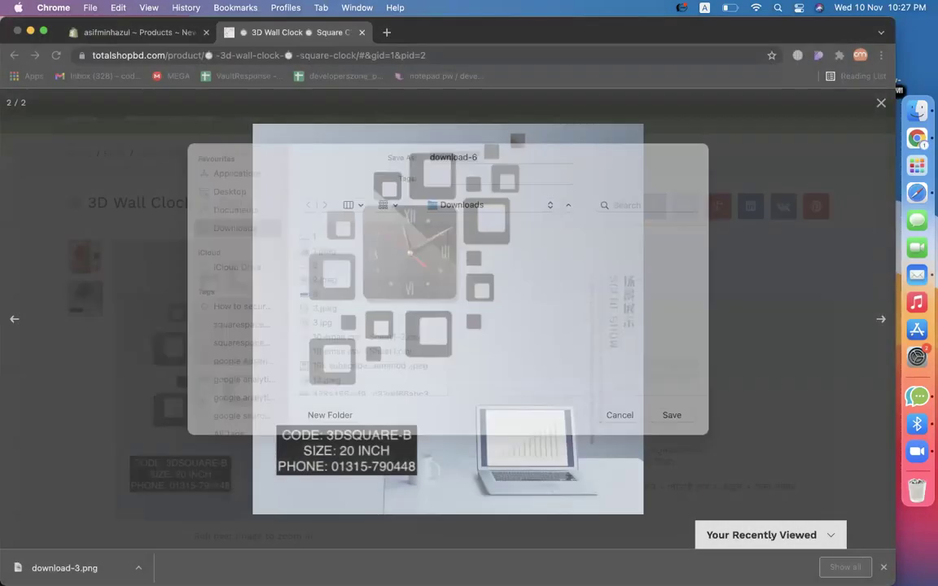
key(Return)
click(106, 33)
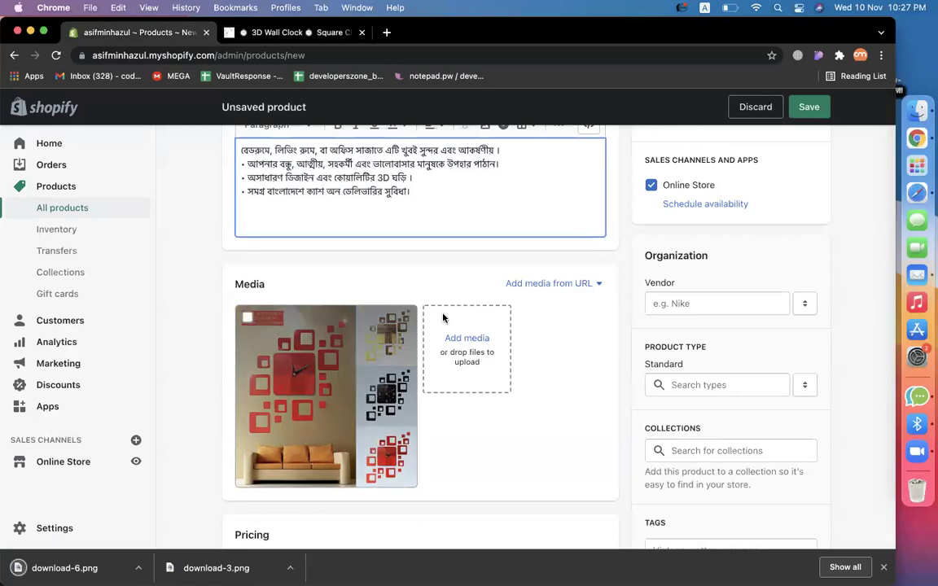
drag(81, 556, 458, 378)
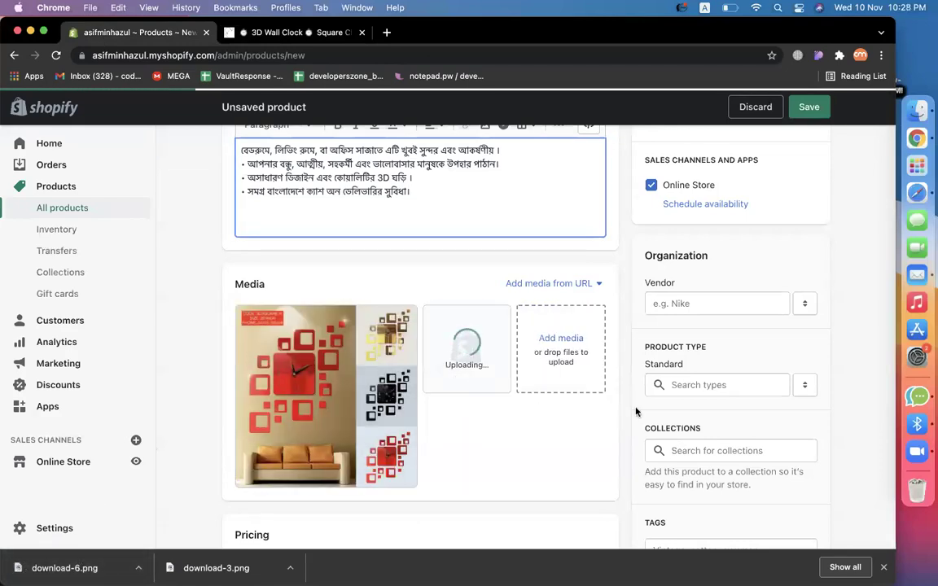
Close the store's photo viewer and select the ৳750 price.
click(269, 33)
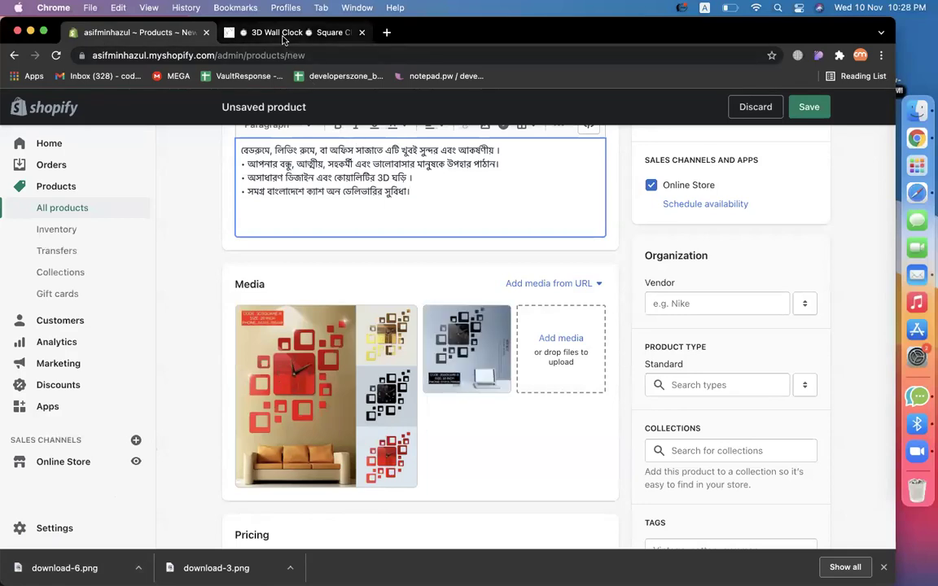
key(Left)
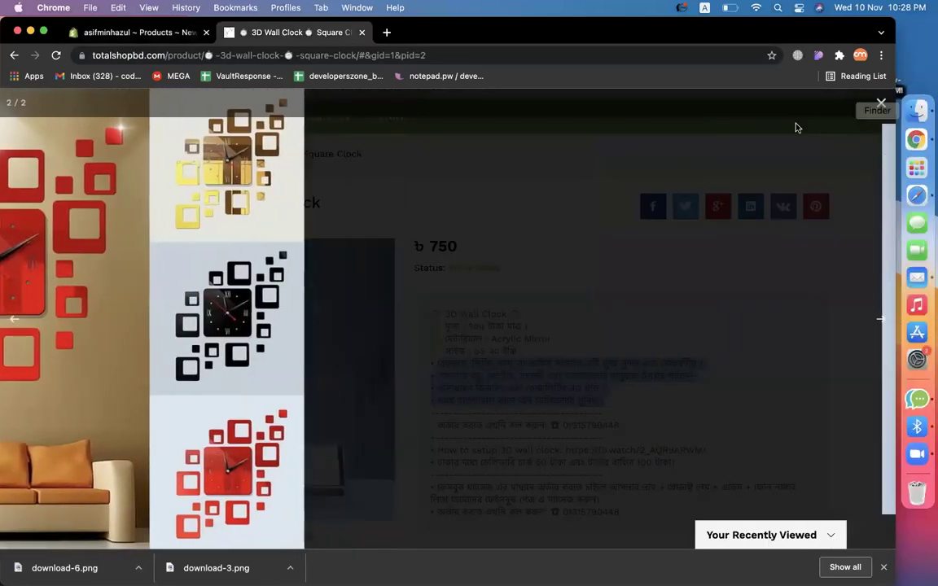
click(881, 103)
drag(461, 246, 407, 241)
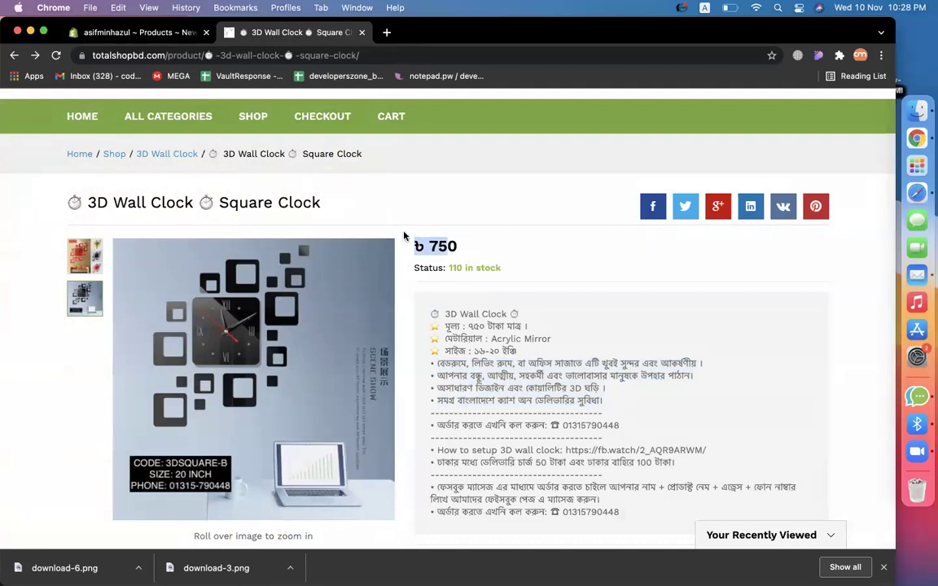
Enter 750 as the product price.
click(126, 33)
scroll(521, 251, down, 5)
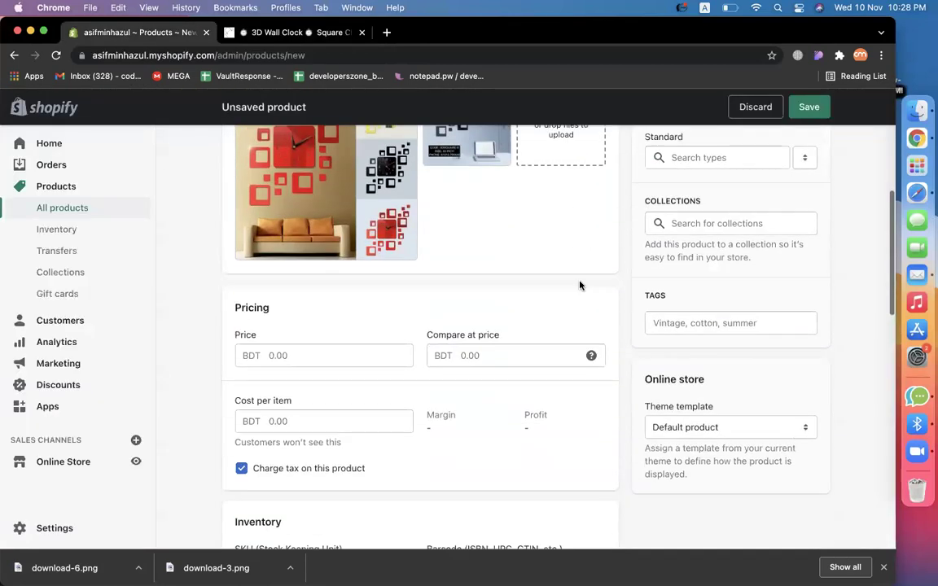
click(274, 360)
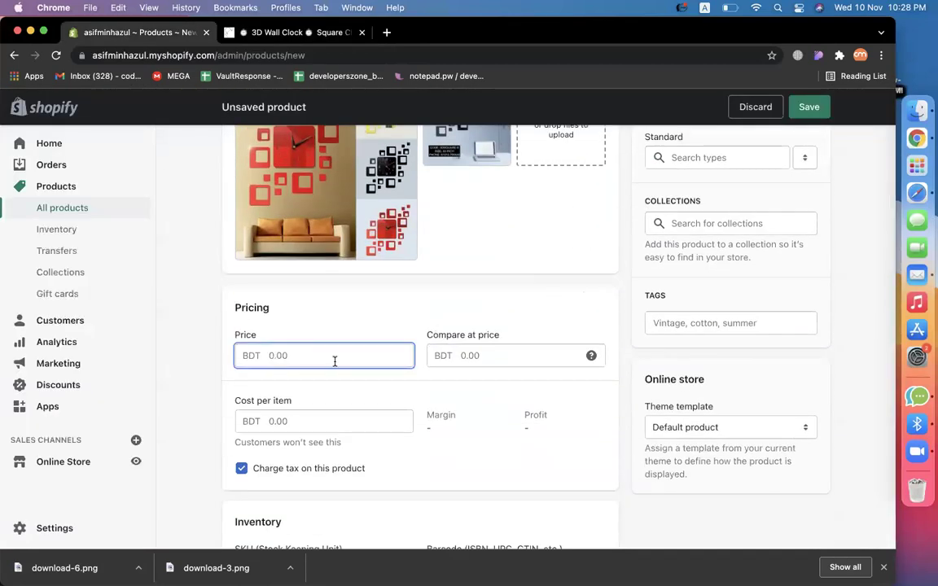
text(750)
click(485, 303)
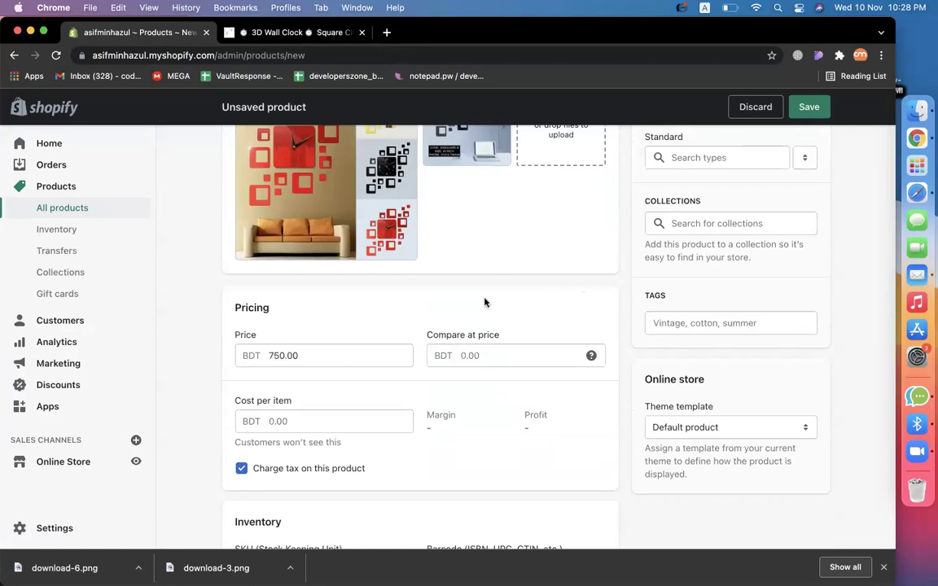
Look up the listing's 110 stock count and enter 110 as the Available quantity.
scroll(320, 425, down, 5)
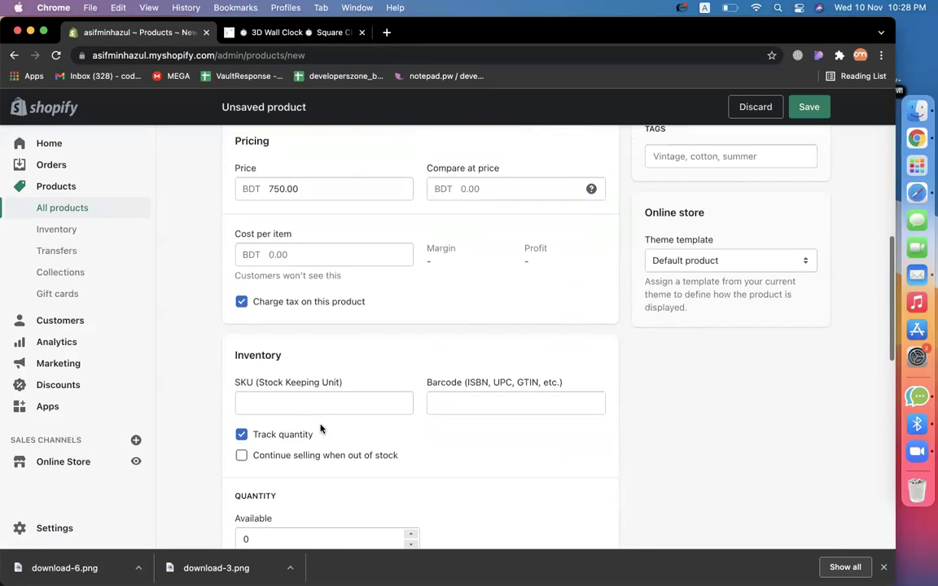
click(251, 444)
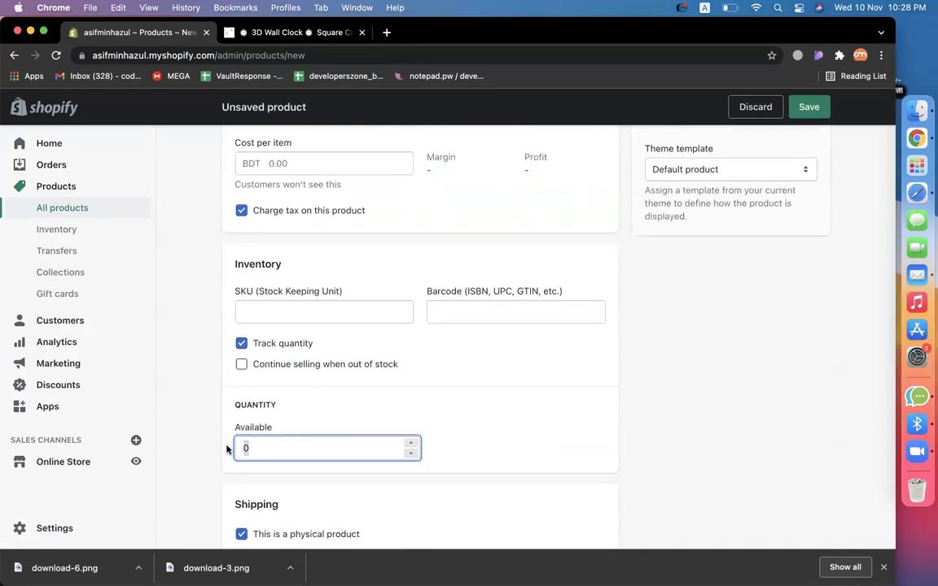
click(310, 33)
scroll(568, 372, down, 5)
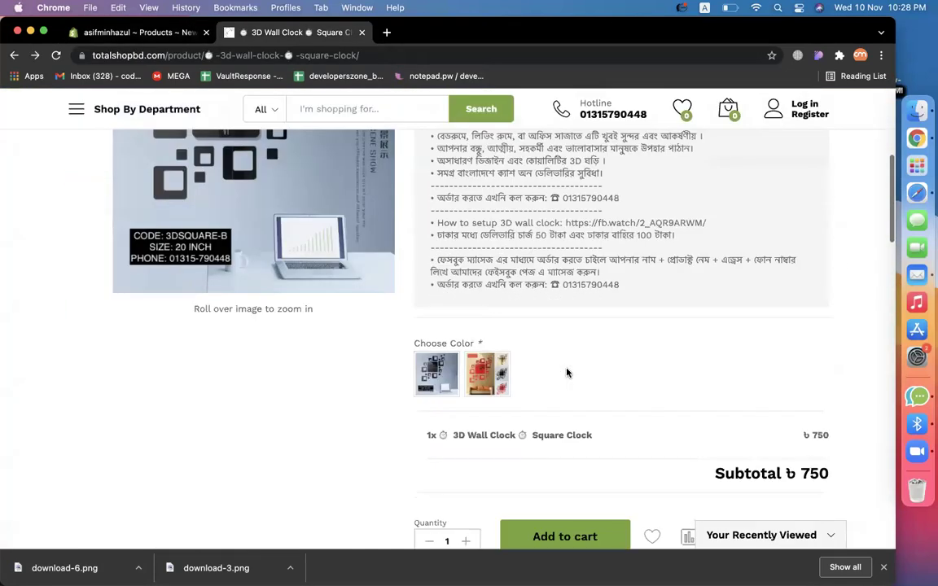
scroll(724, 372, down, 2)
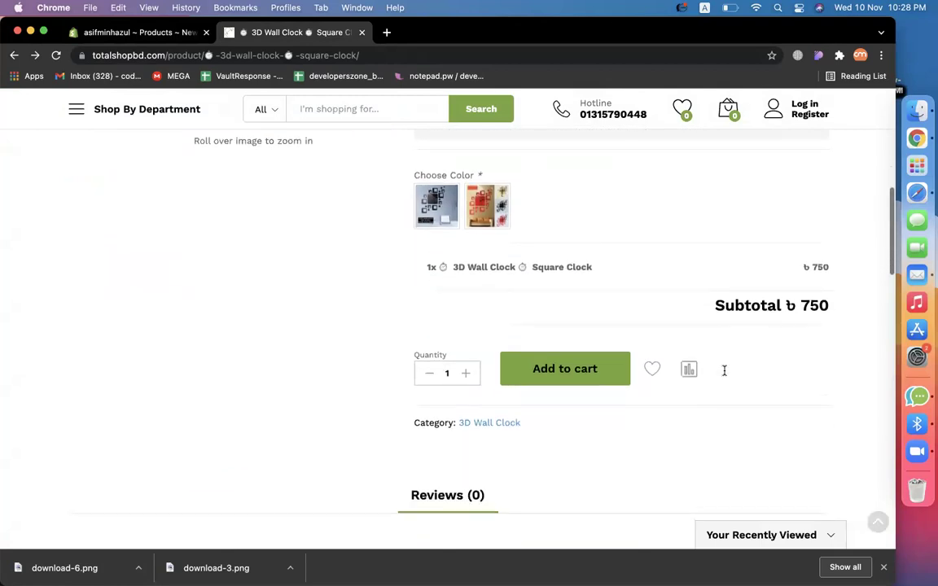
scroll(724, 372, up, 15)
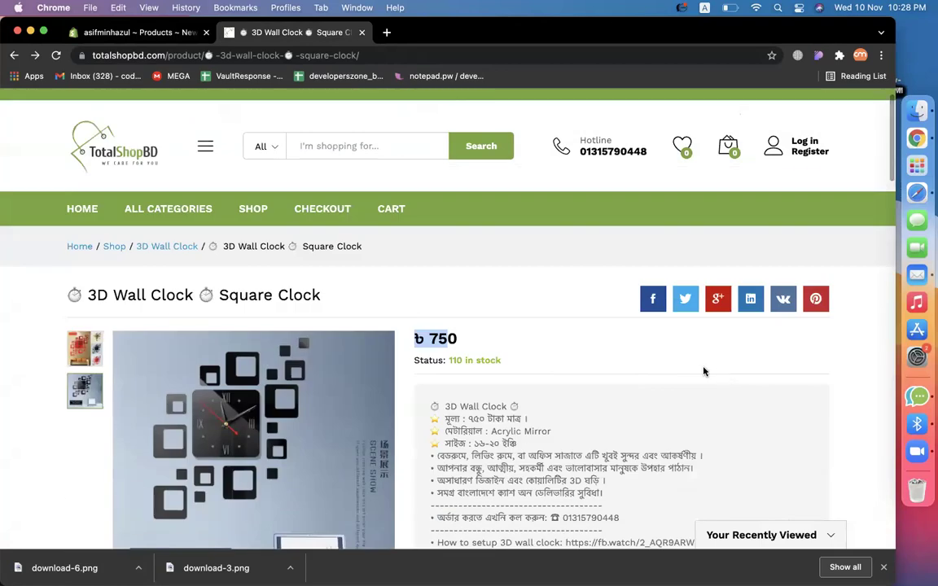
click(461, 360)
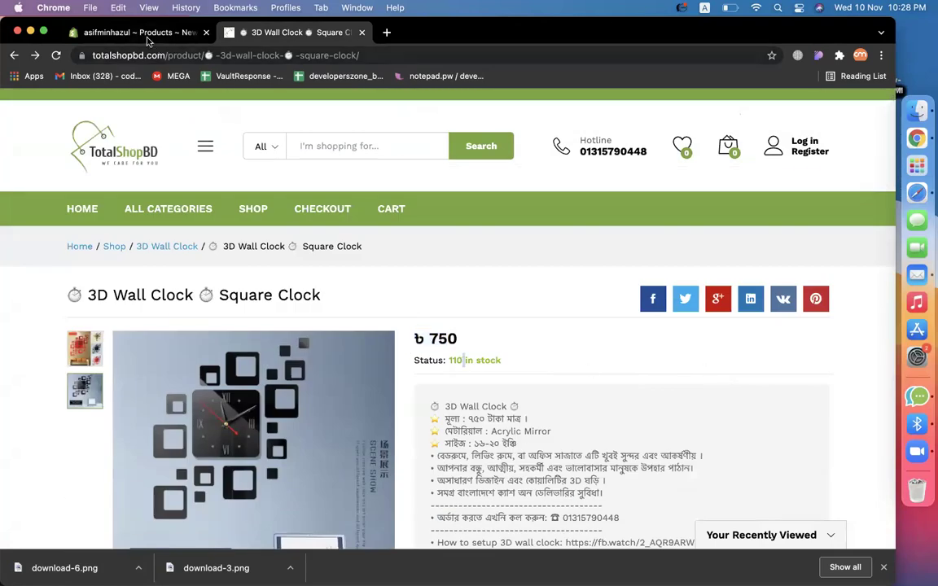
click(142, 33)
text(110)
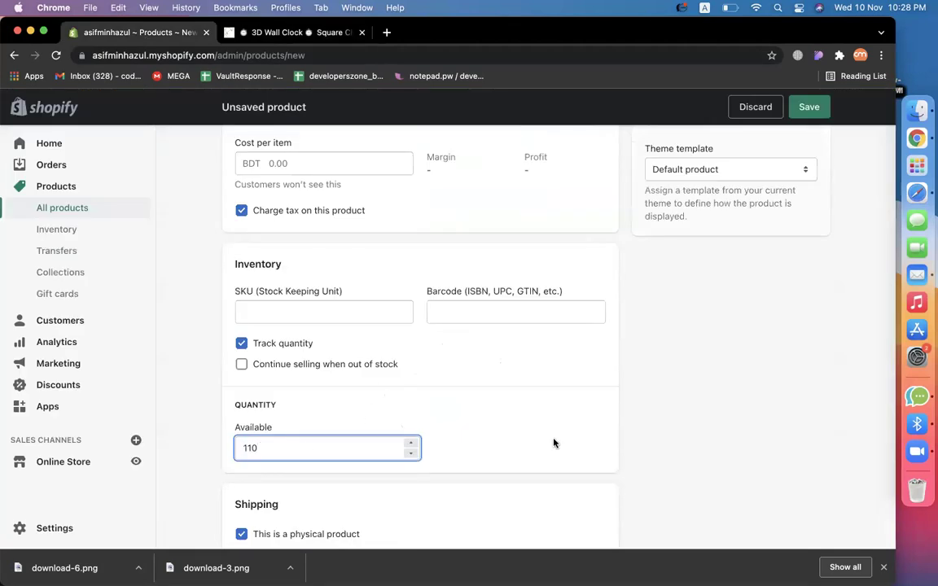
click(554, 443)
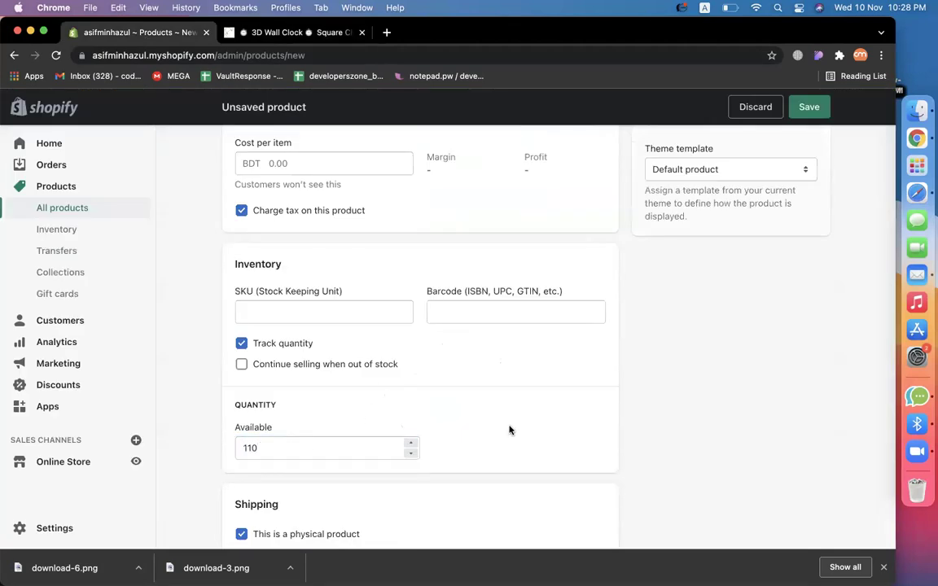
Double-check the 110 Available quantity against the store listing.
double_click(266, 447)
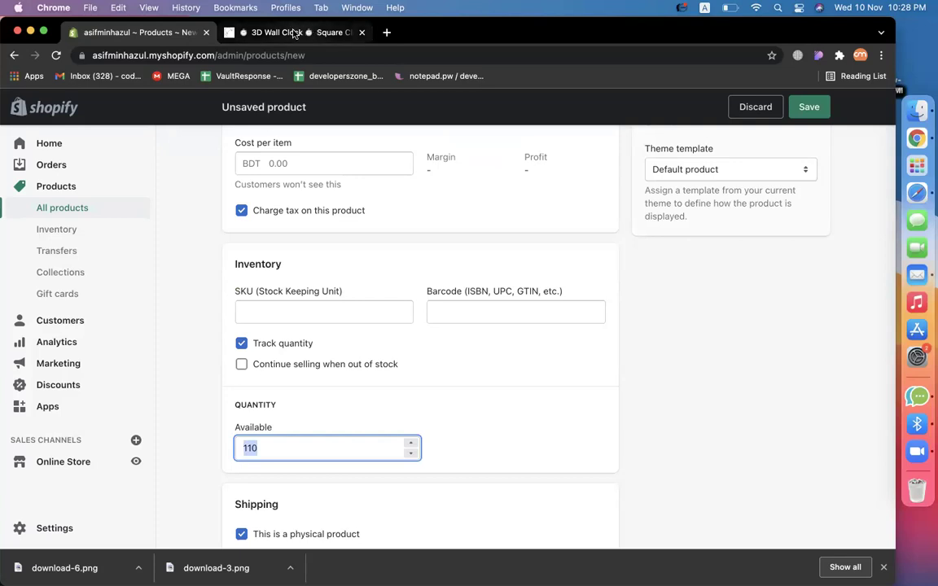
click(293, 33)
scroll(521, 325, down, 2)
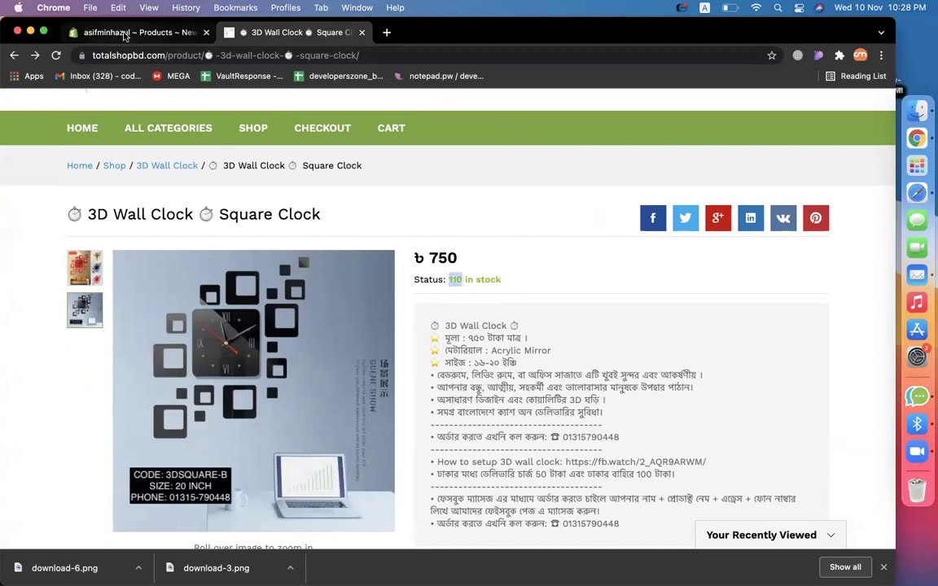
click(127, 32)
click(624, 388)
scroll(624, 389, up, 5)
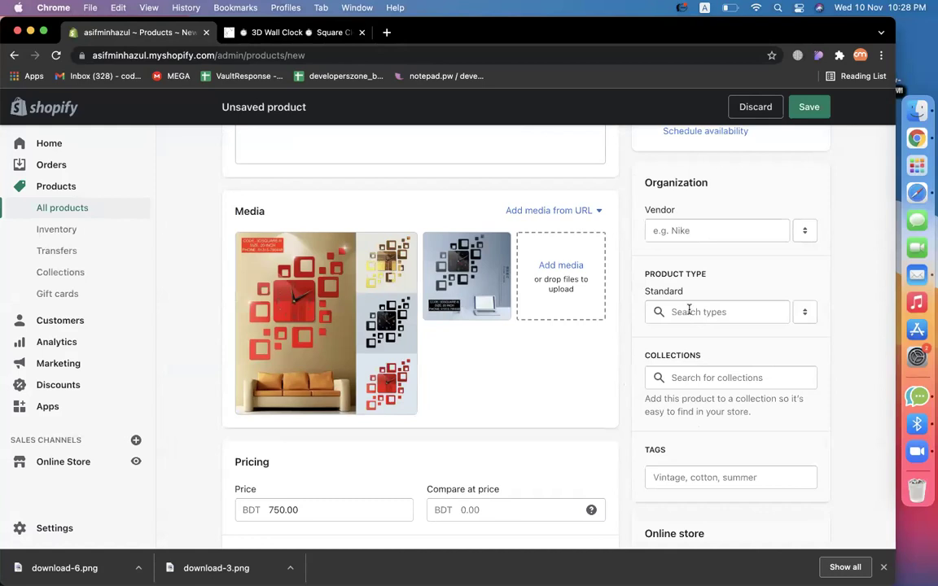
Search 'cloc' and set the product type to Clocks.
click(711, 317)
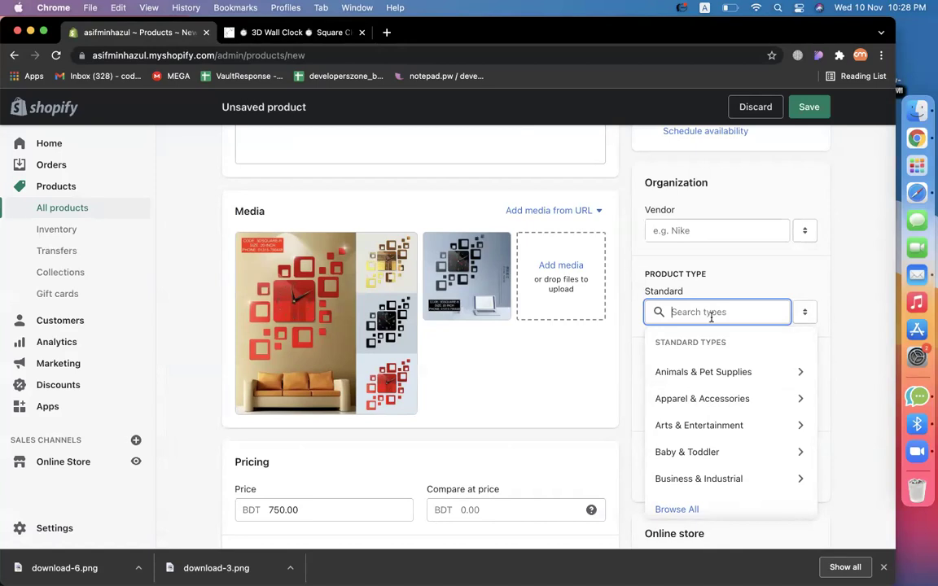
text(clock)
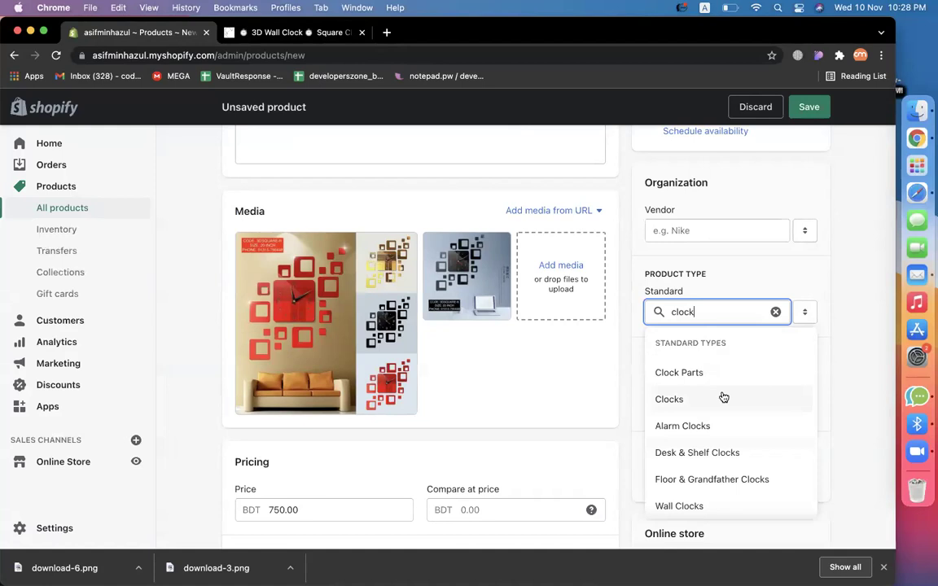
click(723, 397)
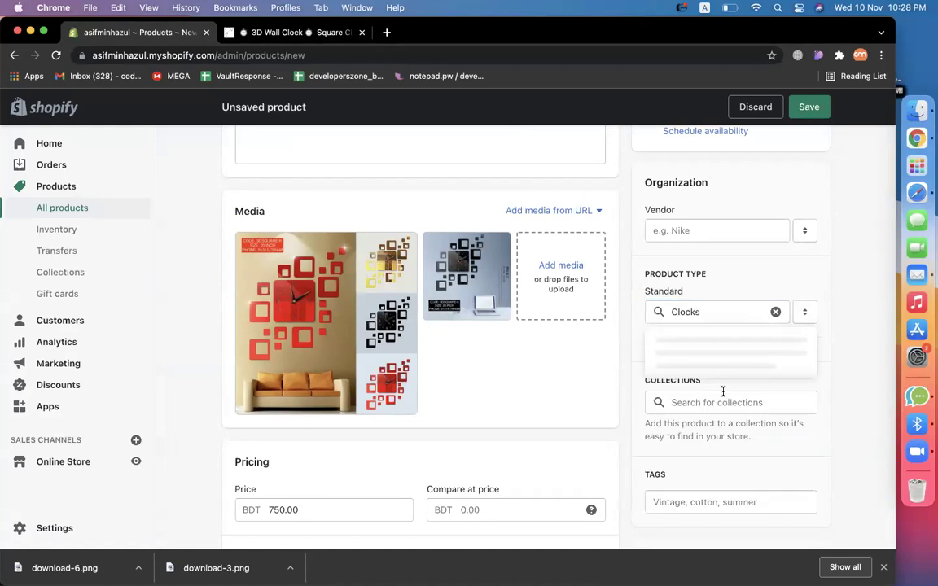
click(855, 261)
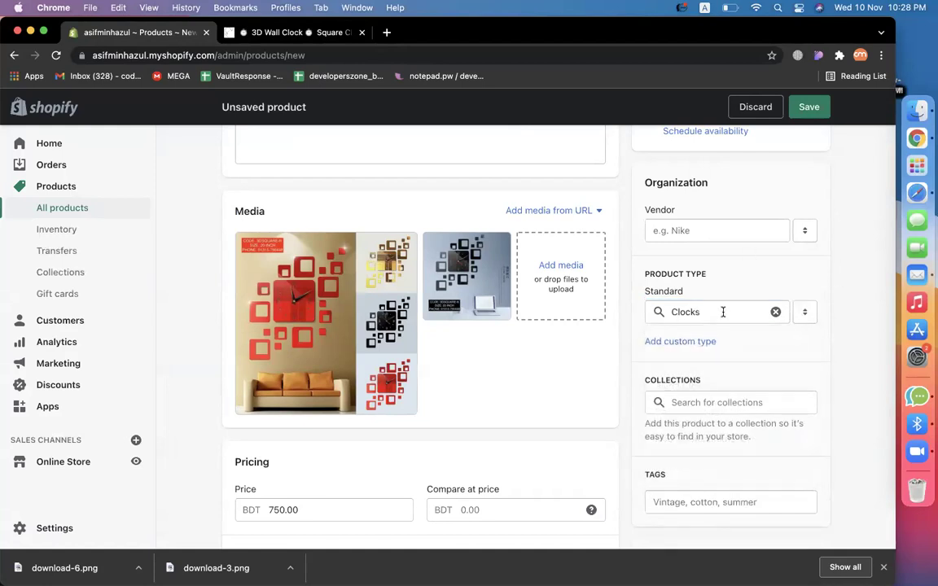
scroll(692, 488, down, 5)
scroll(692, 495, up, 4)
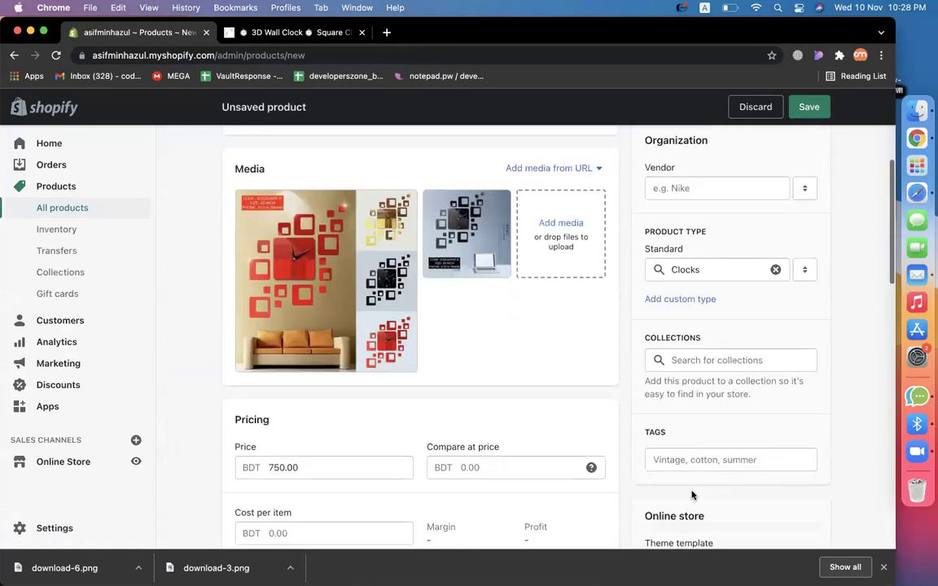
Add the tags clock and wall clock, then type stylist clock.
click(681, 461)
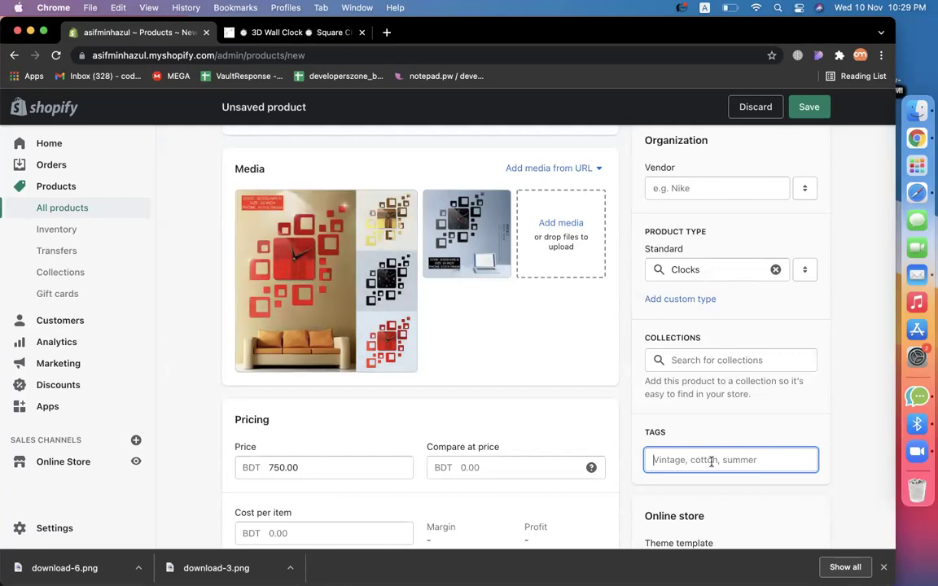
text(clock)
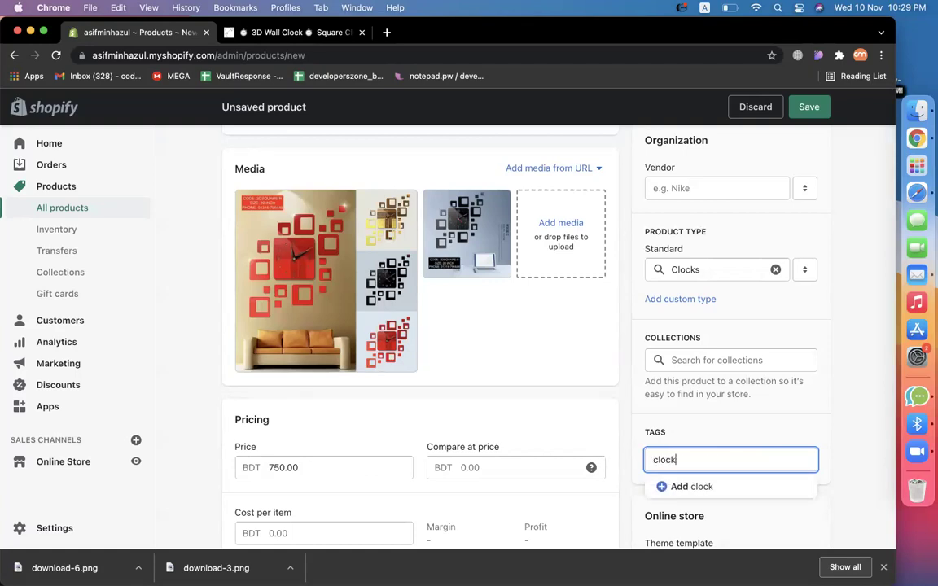
key(Return)
text(wall clock)
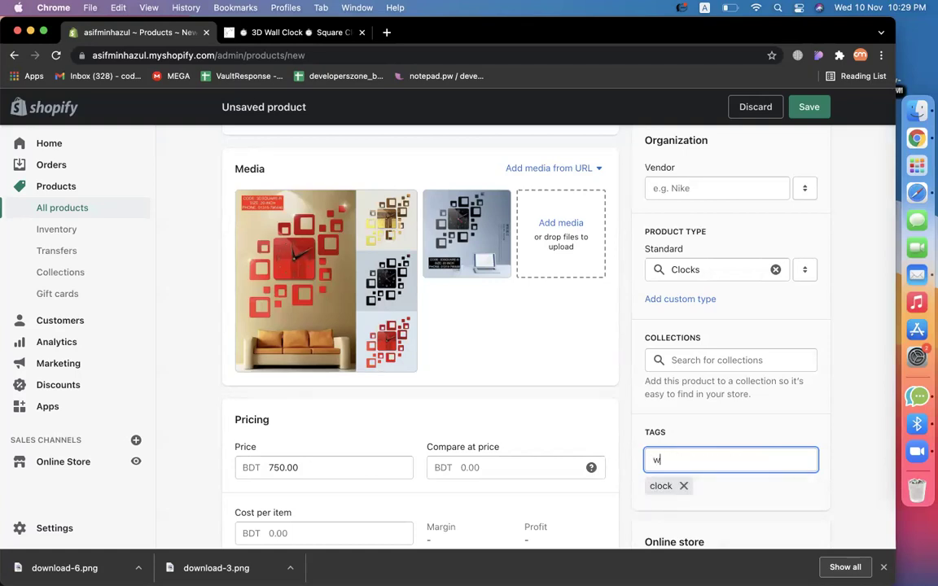
key(Return)
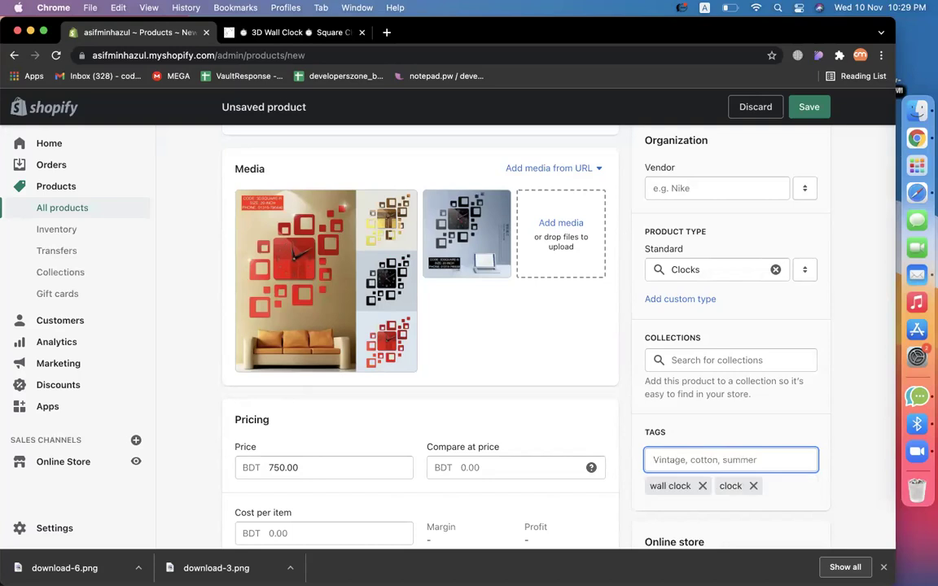
text(stylist clock)
Confirm the stylist clock tag and look over the product form.
key(Return)
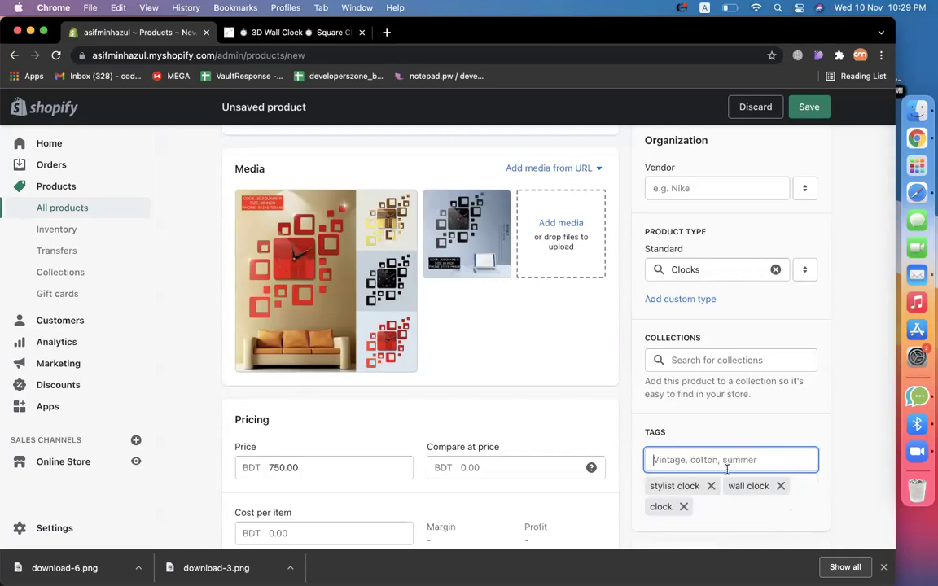
scroll(725, 470, down, 10)
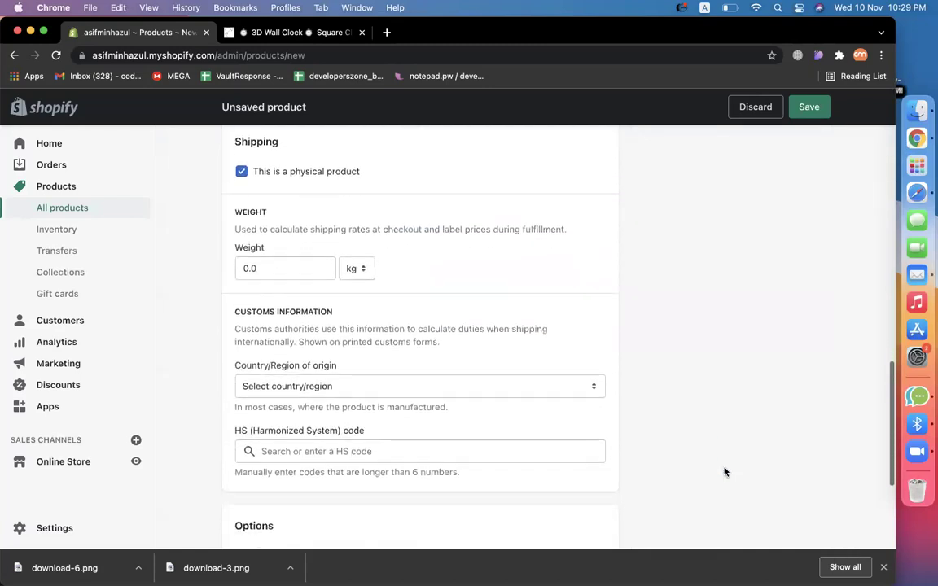
scroll(725, 469, up, 8)
scroll(769, 390, up, 3)
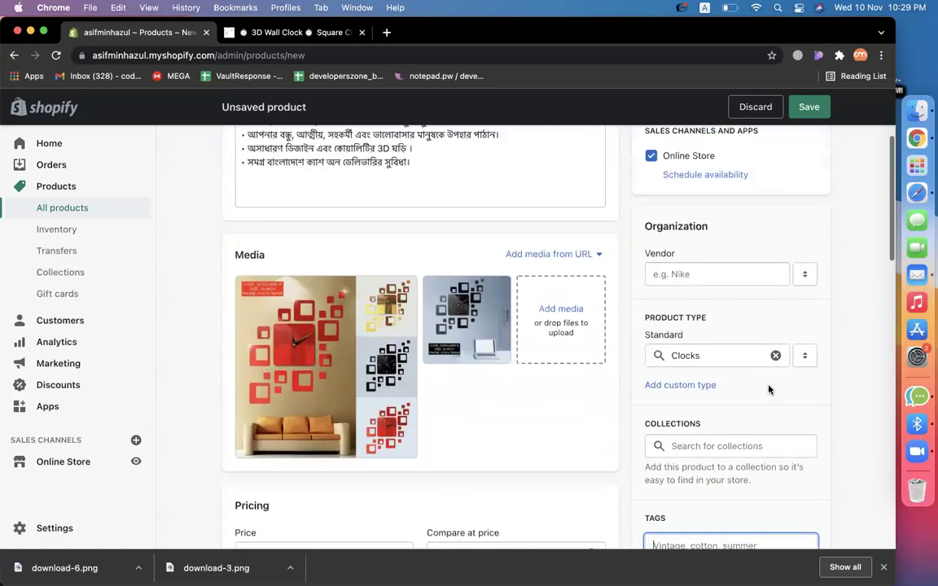
scroll(846, 426, down, 5)
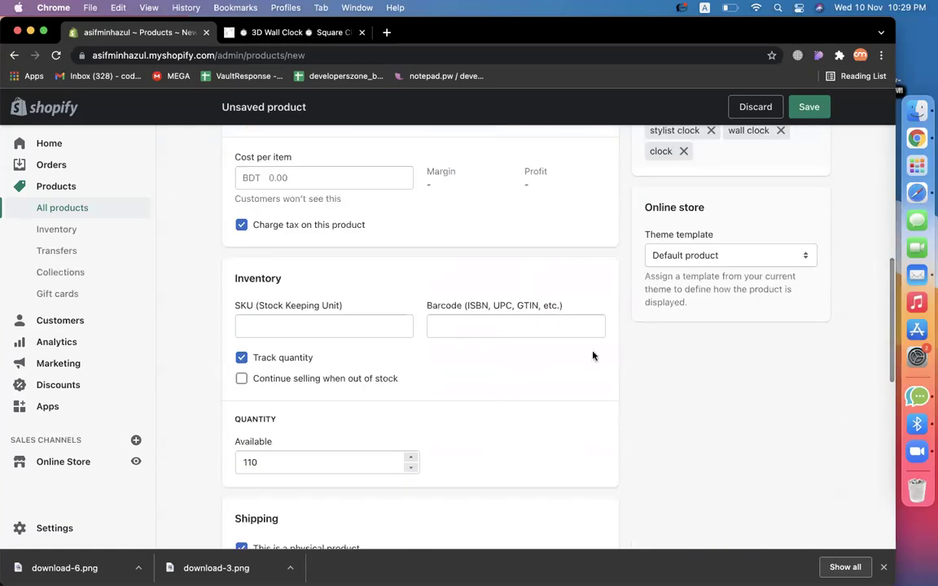
scroll(592, 356, down, 5)
scroll(593, 355, down, 4)
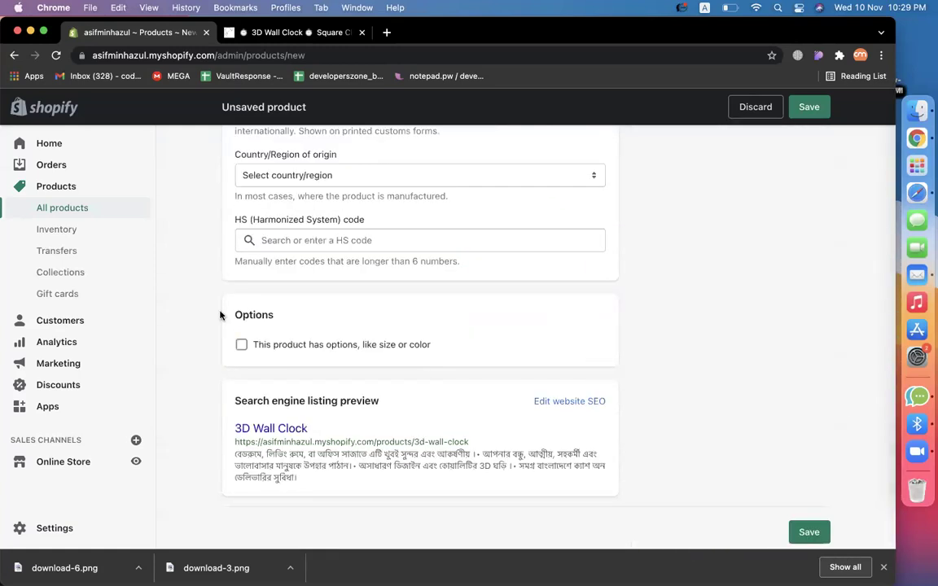
View the red clock collage image on the store listing for reference.
click(298, 34)
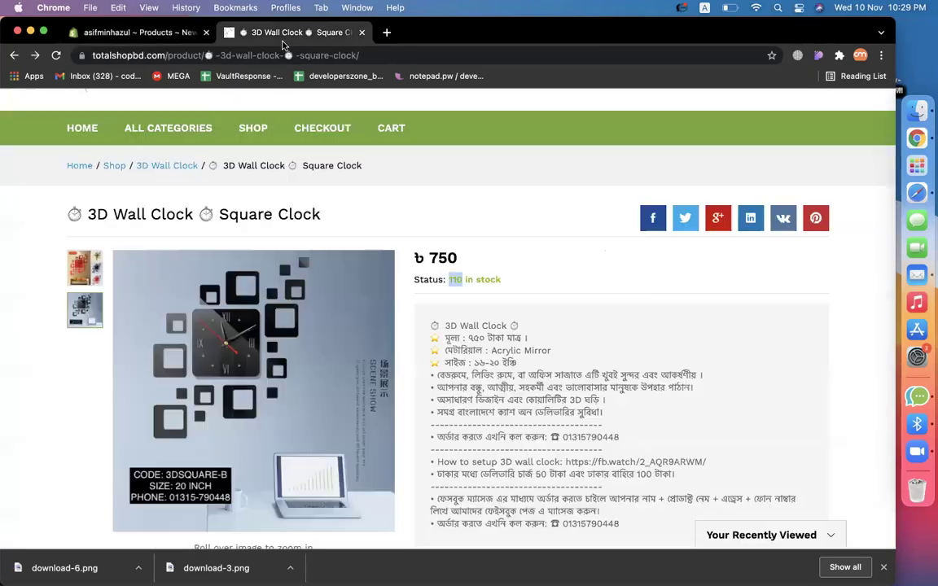
click(82, 269)
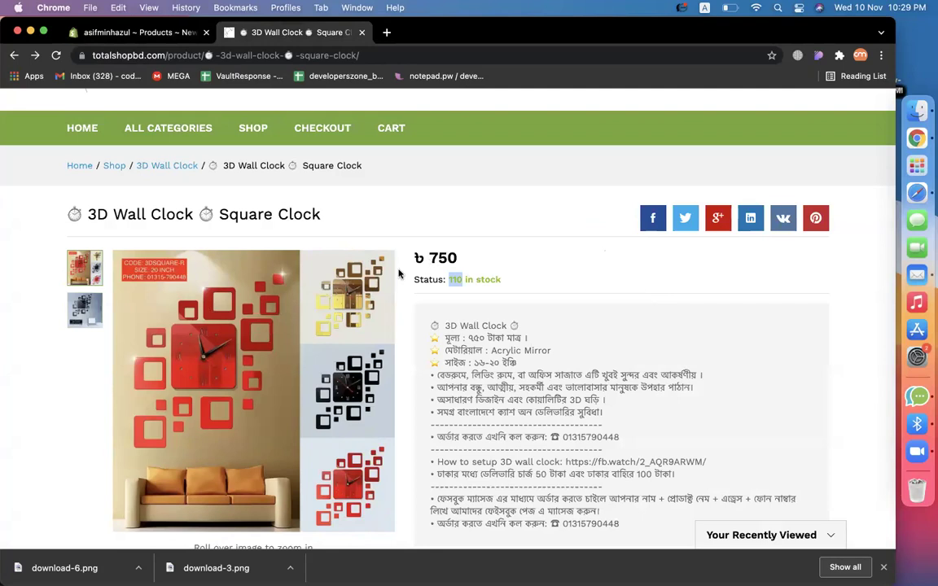
scroll(610, 310, down, 1)
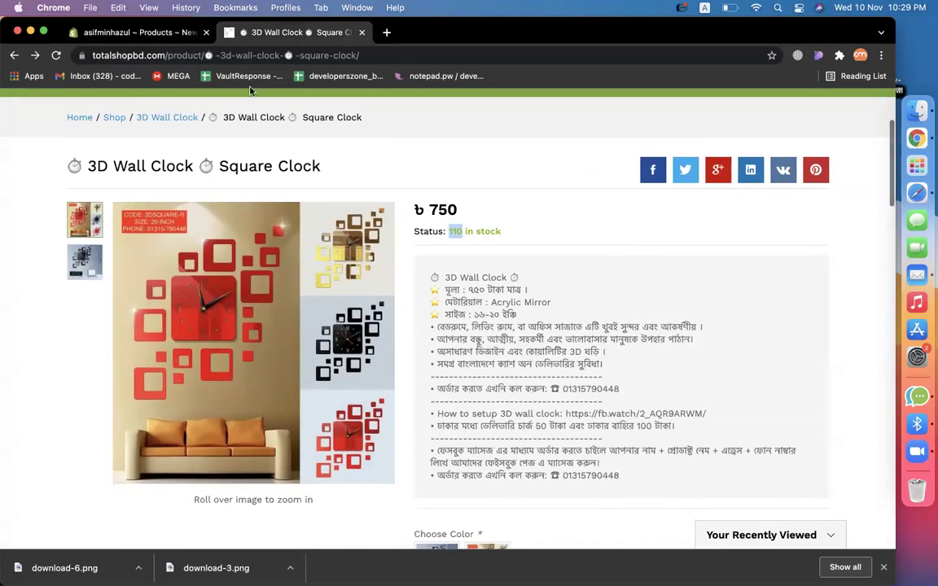
click(133, 32)
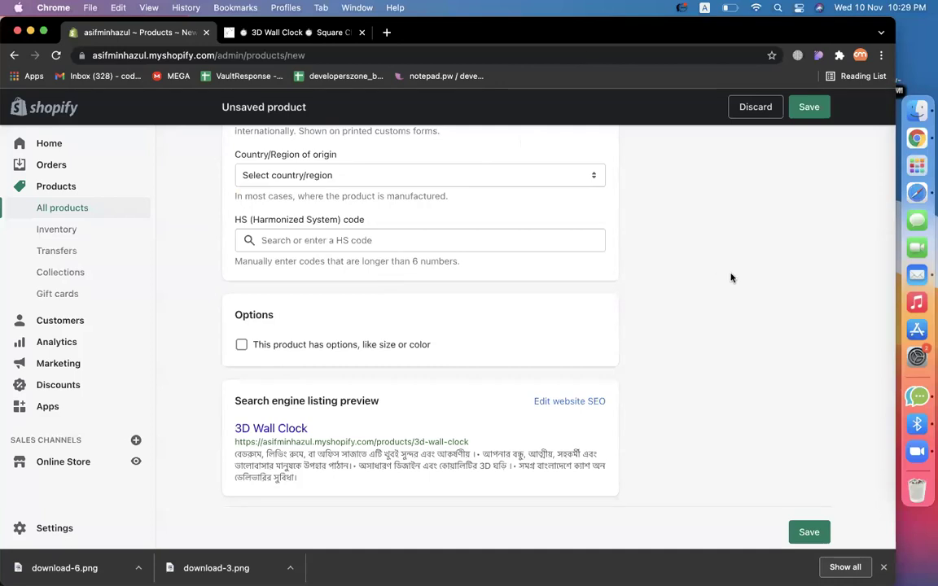
Add a Color option with the values red, black and golden.
click(242, 346)
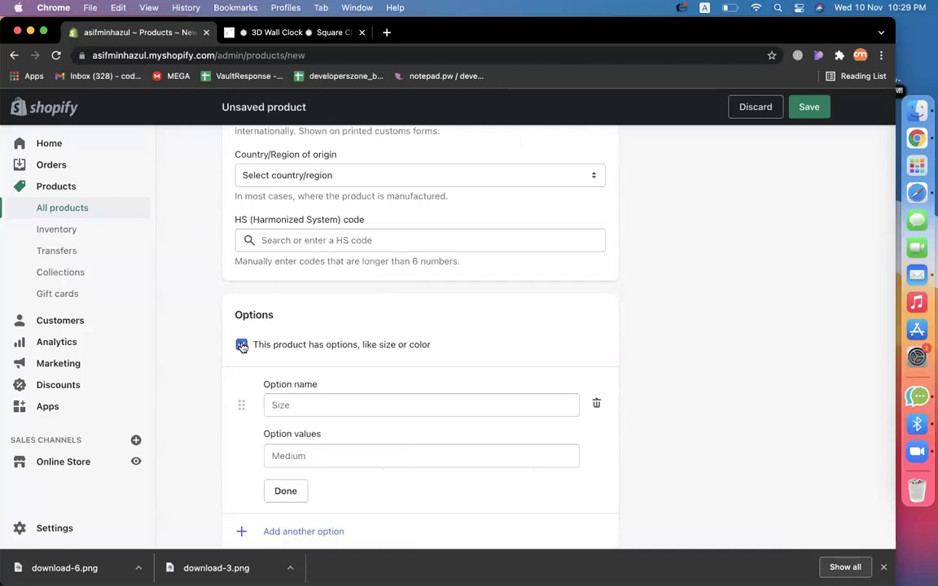
click(352, 405)
click(295, 469)
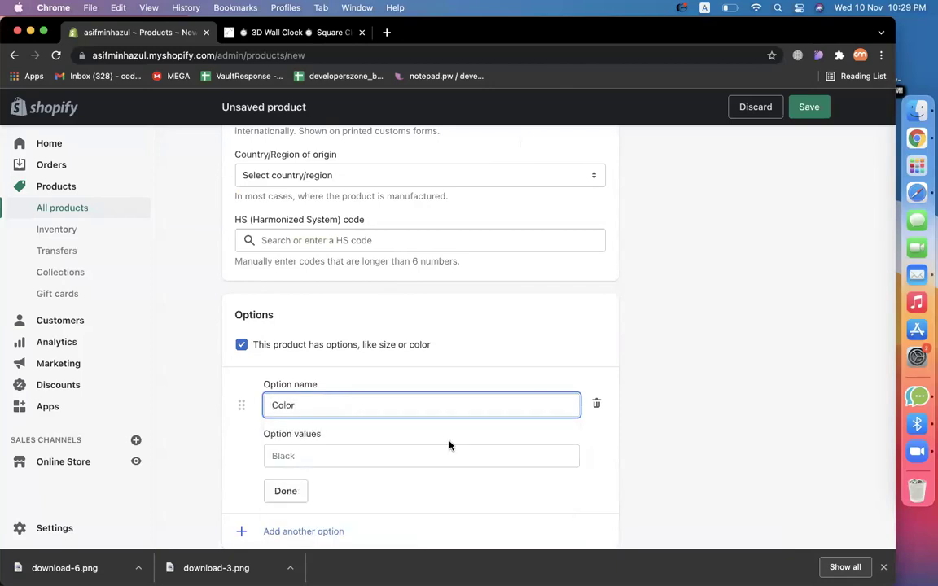
scroll(447, 443, down, 2)
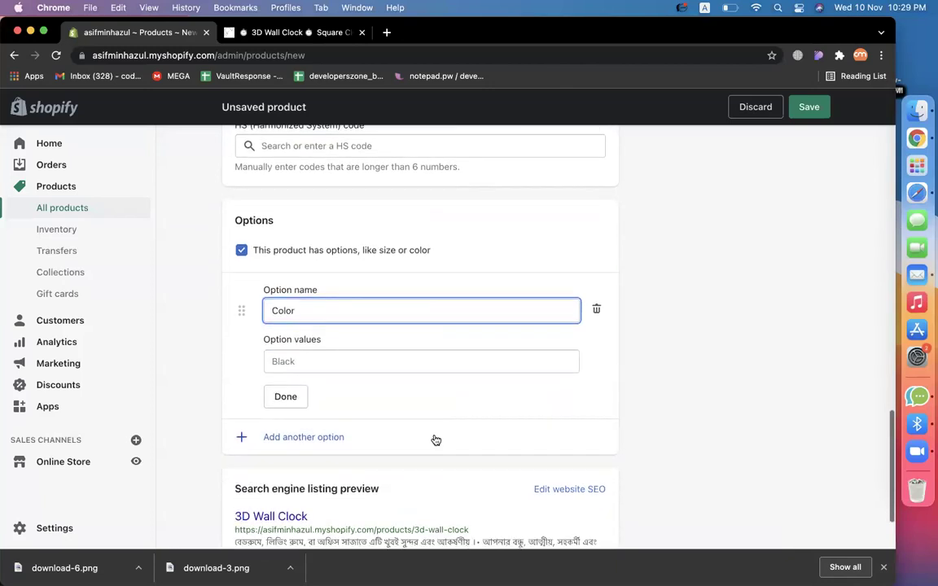
click(384, 360)
text(red)
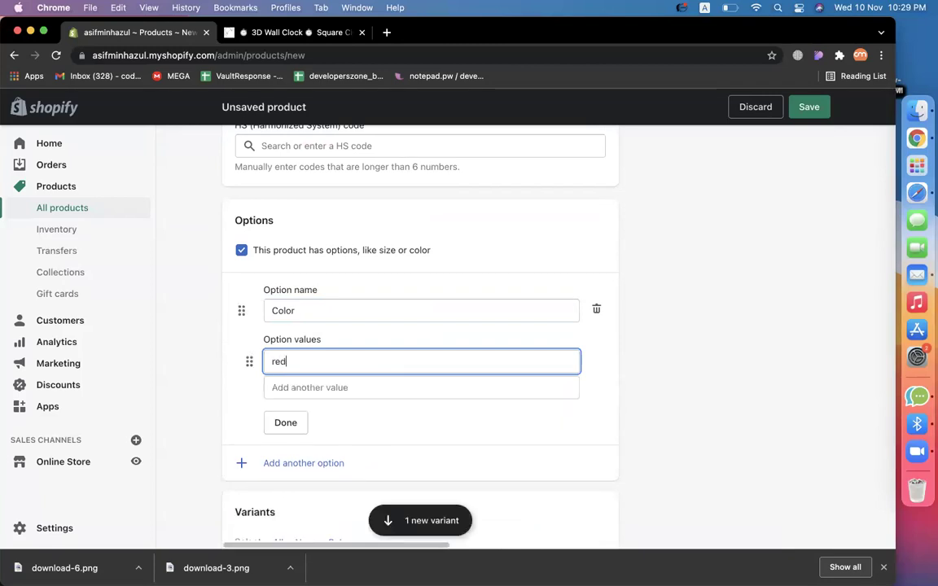
click(421, 388)
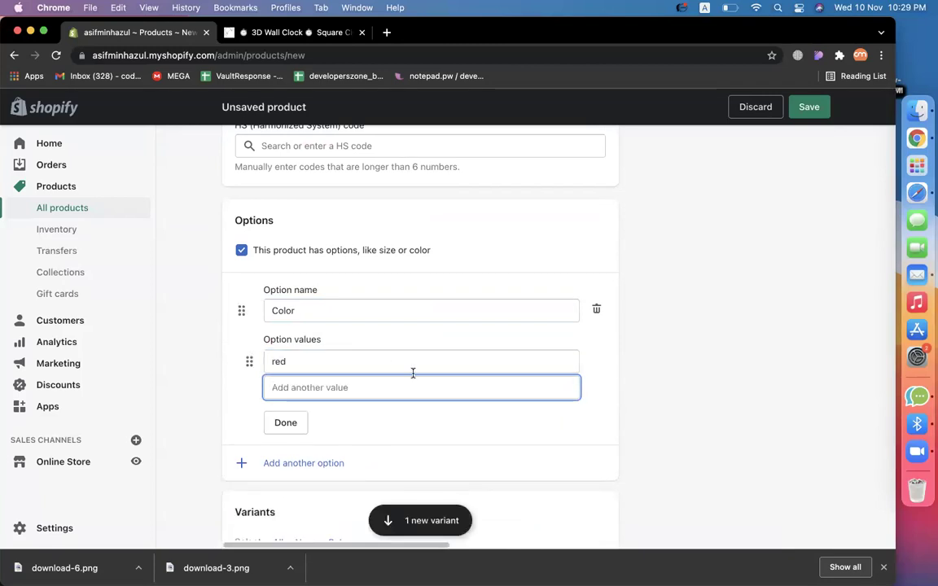
text(black)
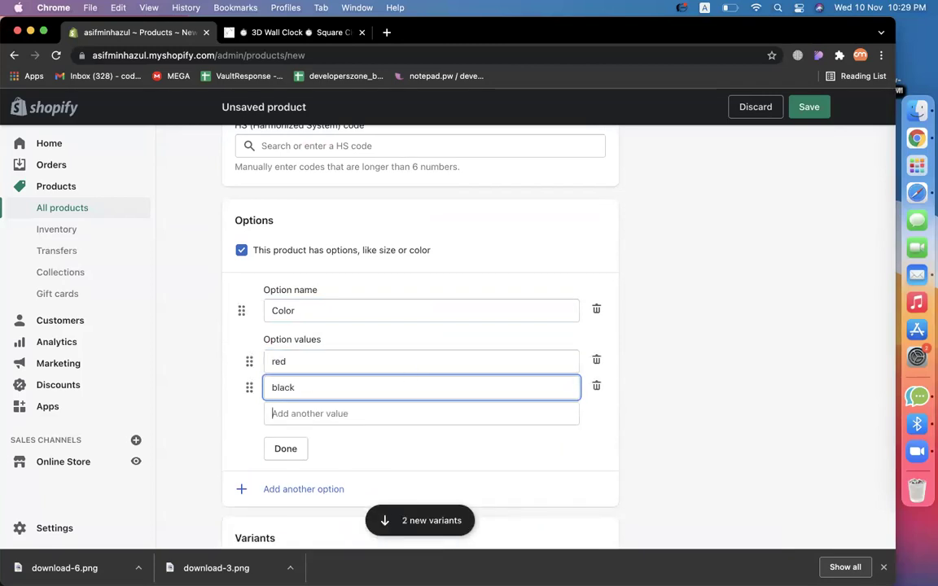
text(gold)
click(421, 439)
click(664, 437)
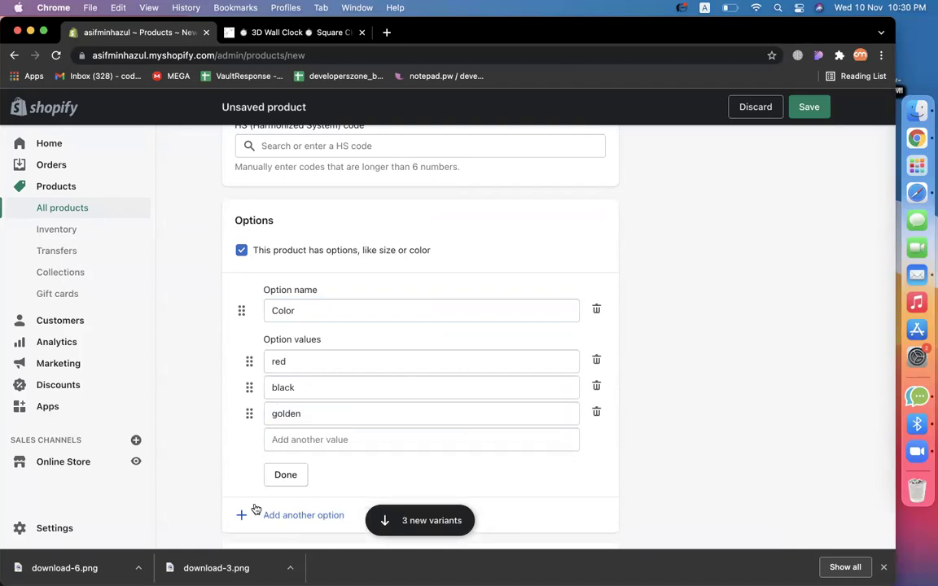
click(289, 475)
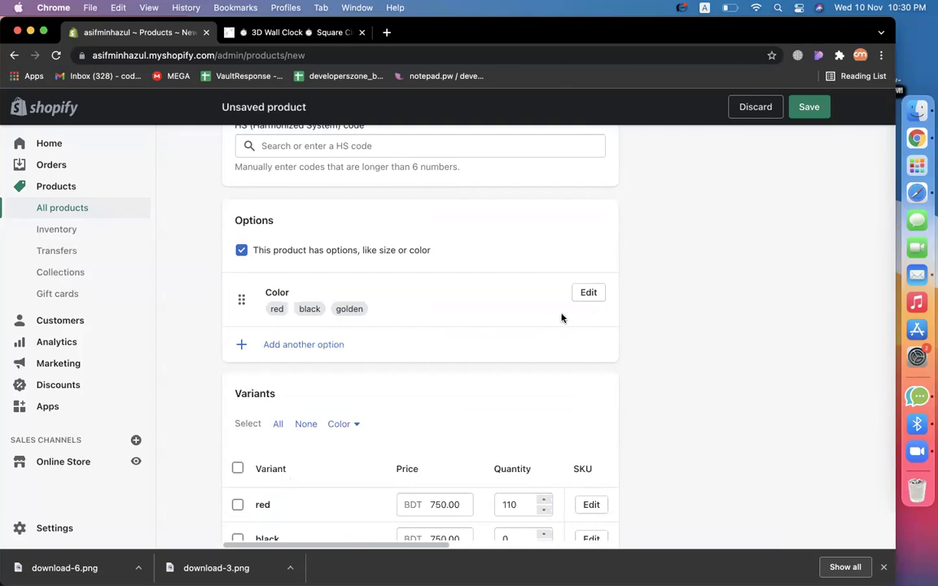
Set variant stock to 40 for red, 40 for black and 30 for golden.
scroll(707, 397, down, 5)
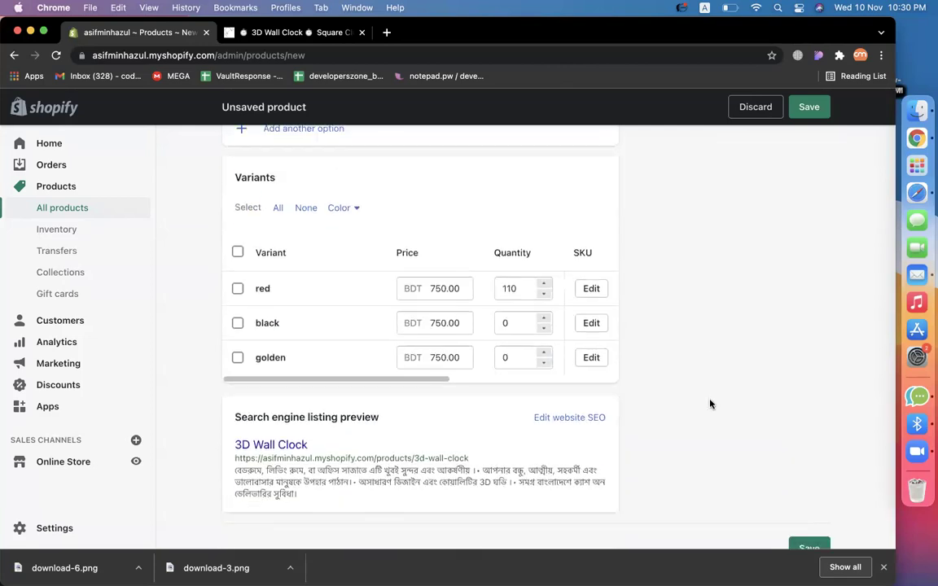
drag(513, 289, 499, 288)
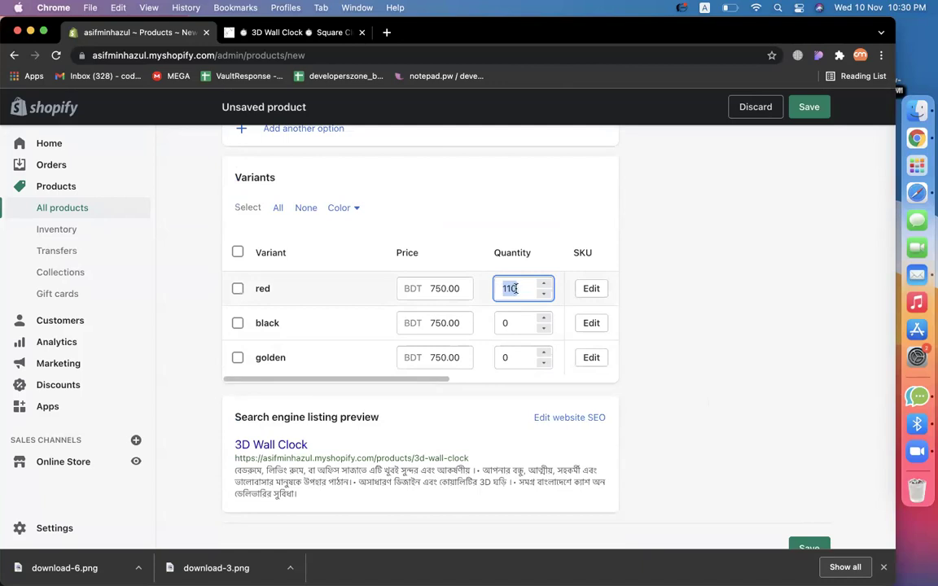
text(40)
drag(511, 321, 501, 319)
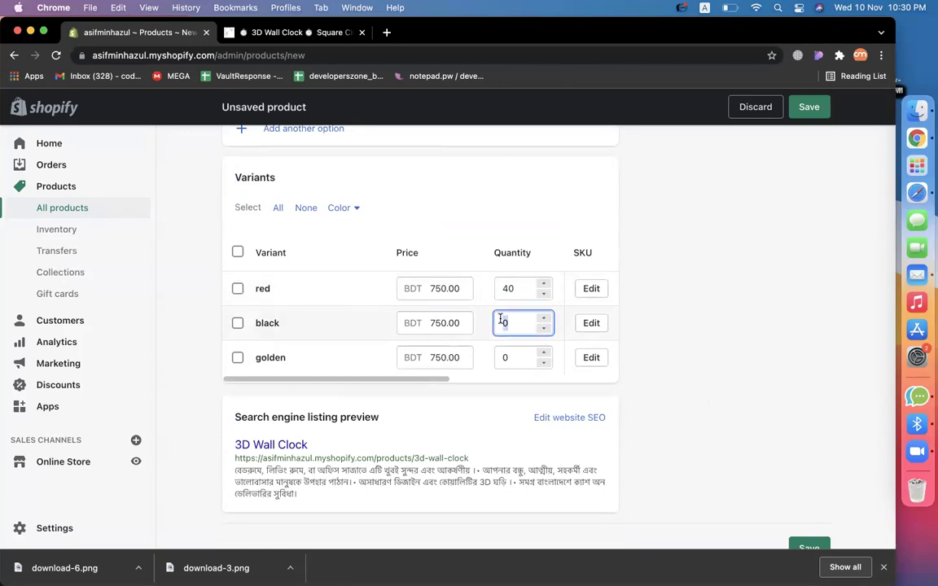
text(40)
drag(510, 358, 496, 349)
text(30)
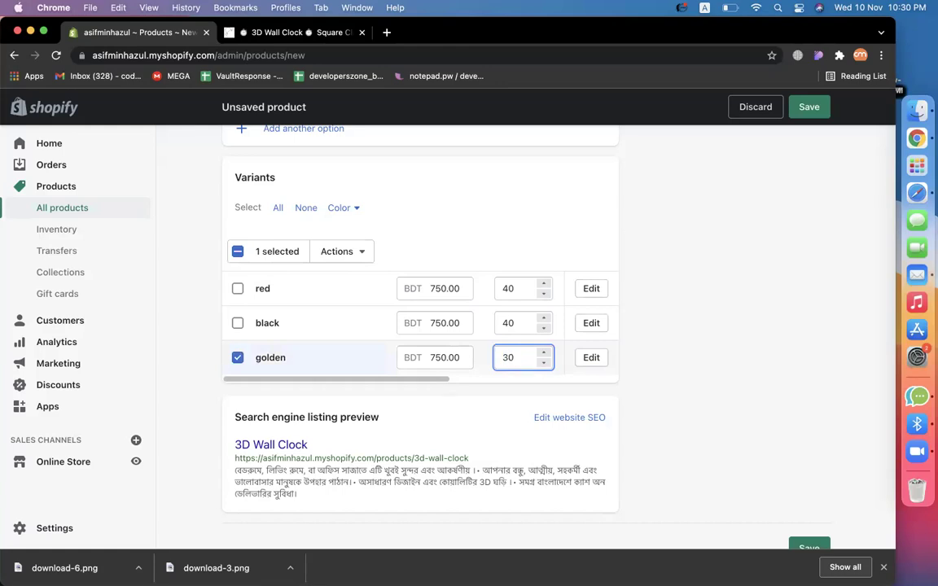
click(313, 283)
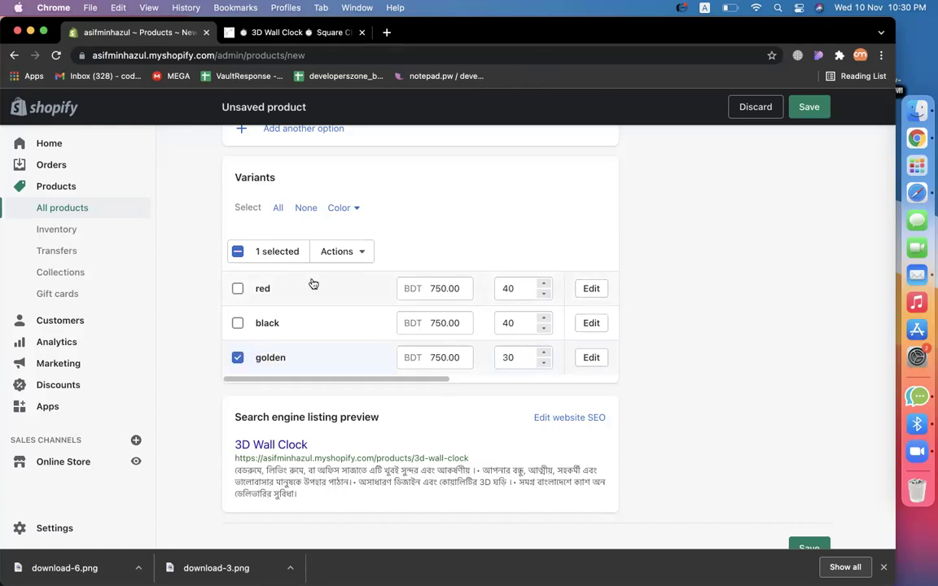
Change the red price to 770 and golden to 700, keeping black at 750, then save.
click(237, 358)
mouse_move(434, 292)
mouse_down()
mouse_move(459, 290)
mouse_move(433, 289)
mouse_up()
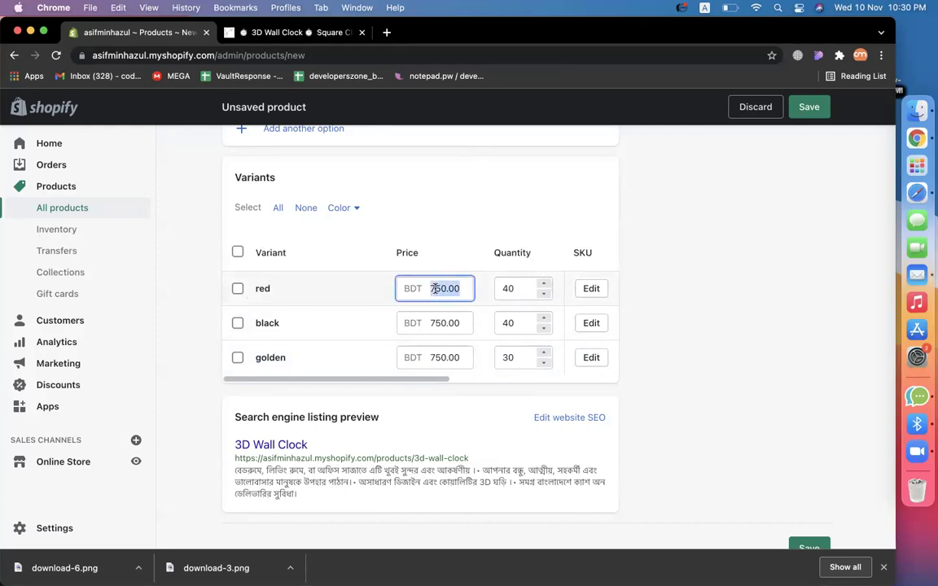
click(475, 292)
click(436, 288)
key(Delete)
text(7)
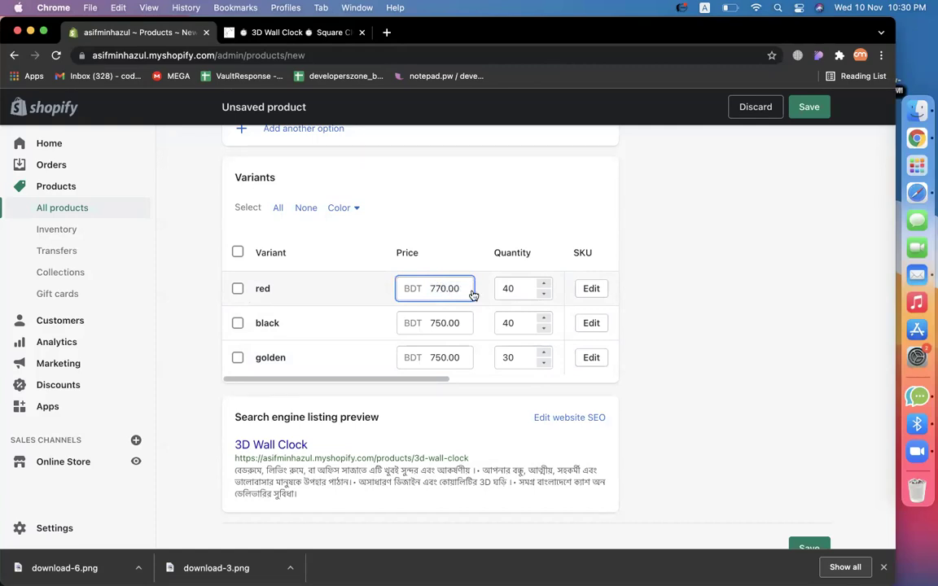
click(439, 322)
click(669, 313)
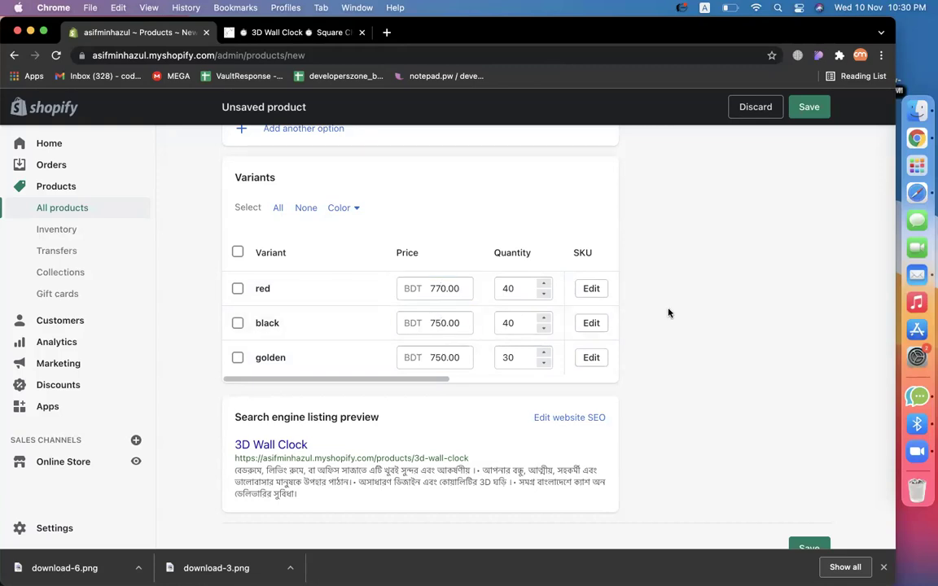
click(440, 358)
key(BackSpace)
text(0)
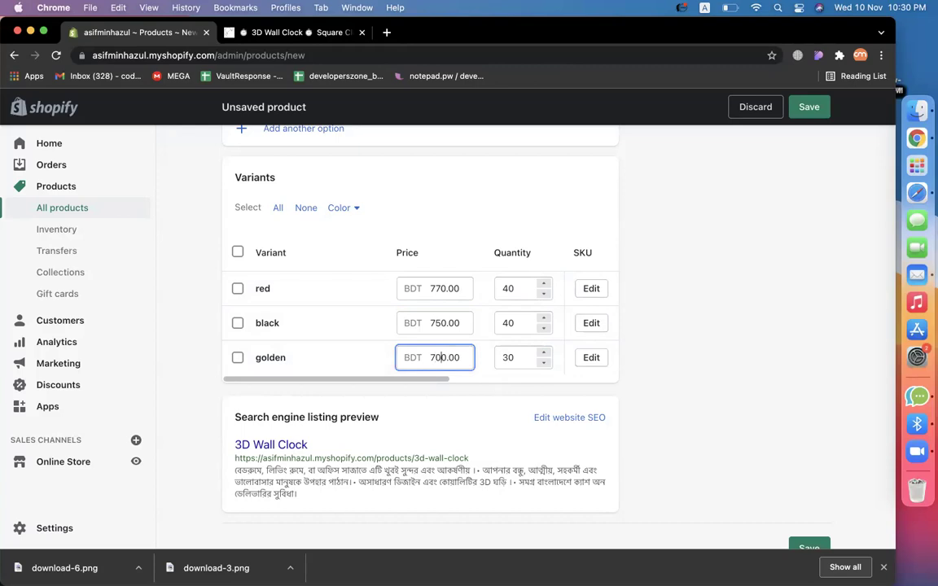
click(704, 314)
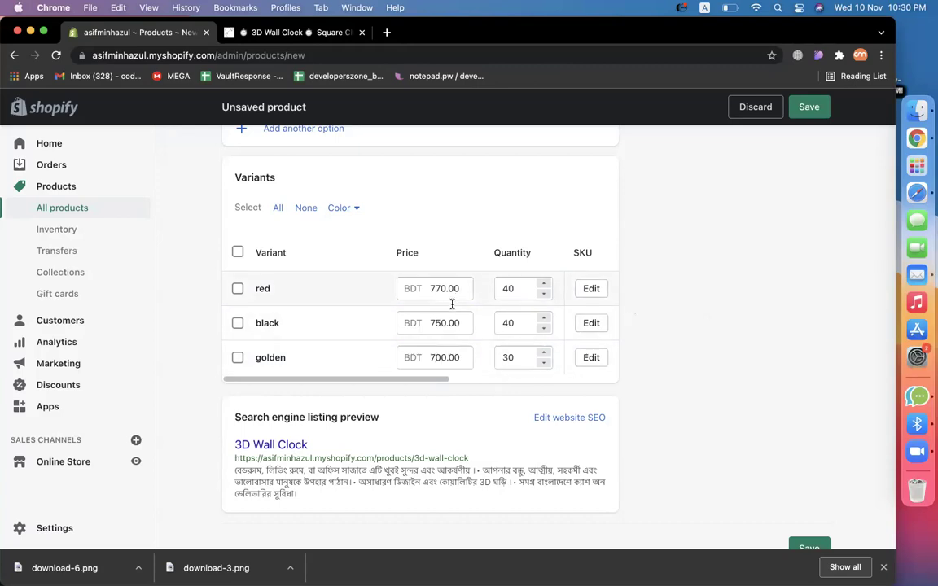
click(808, 108)
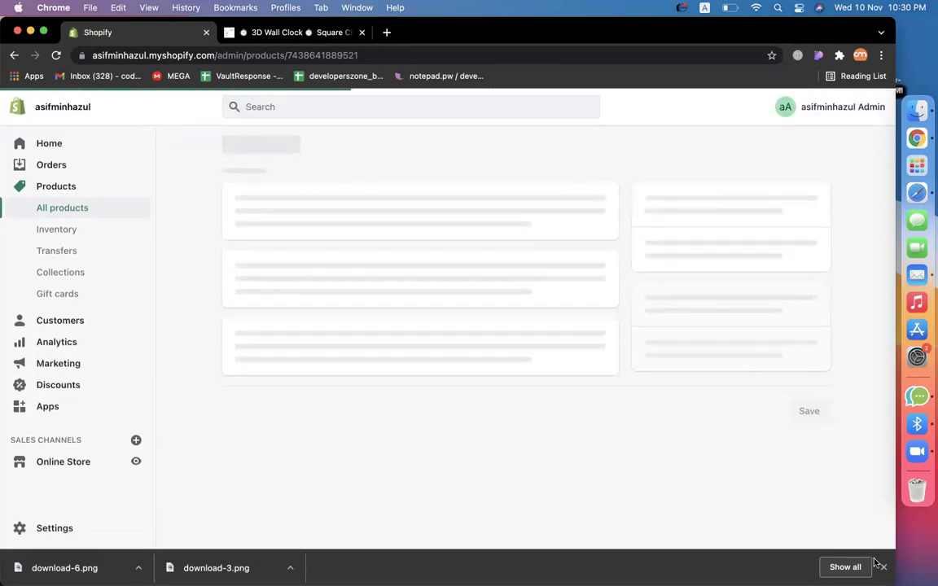
Look over the saved 3D Wall Clock page, then switch to the Total Shop BD Square Clock tab.
scroll(699, 454, down, 10)
scroll(699, 458, up, 3)
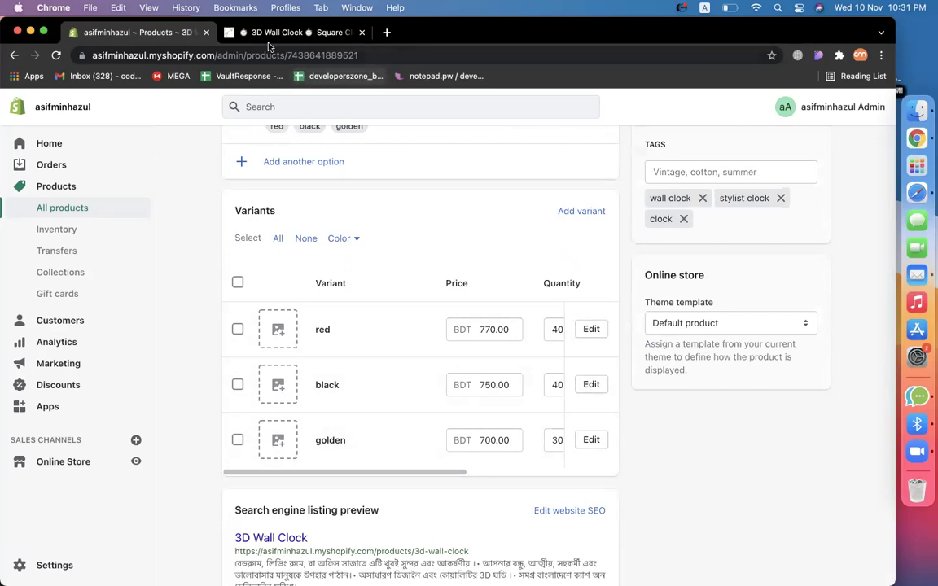
click(244, 32)
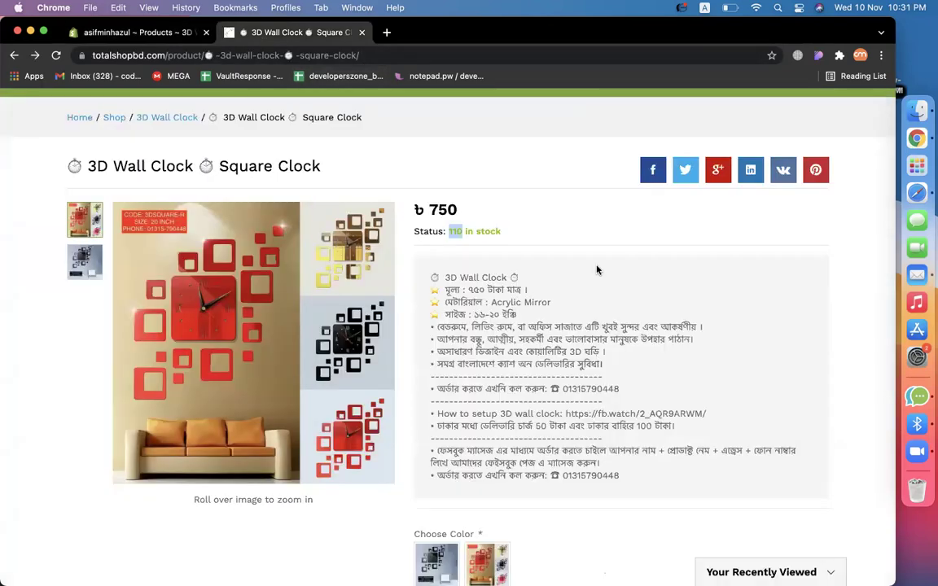
Take a region screenshot framed on the red clock tile.
key(super+shift+5)
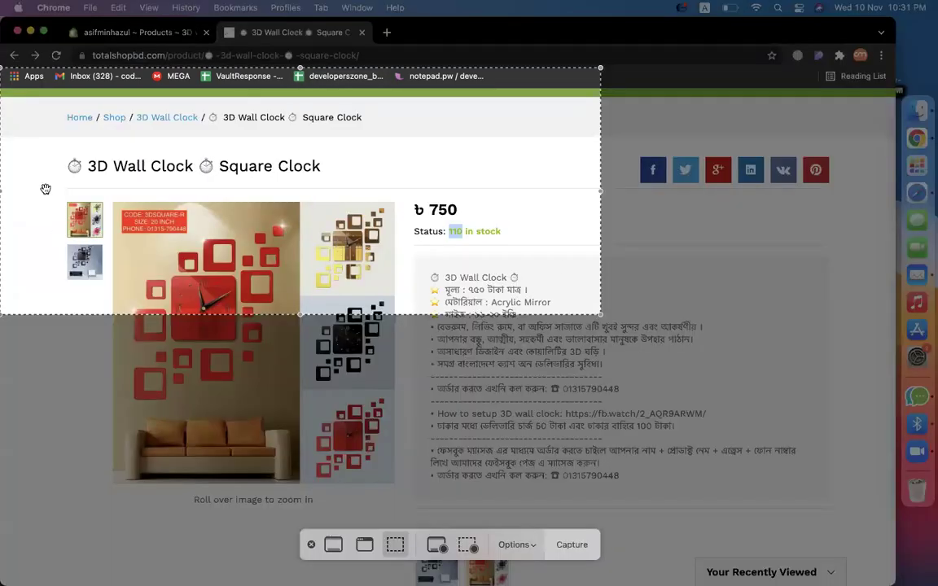
drag(5, 67, 418, 171)
drag(490, 246, 395, 442)
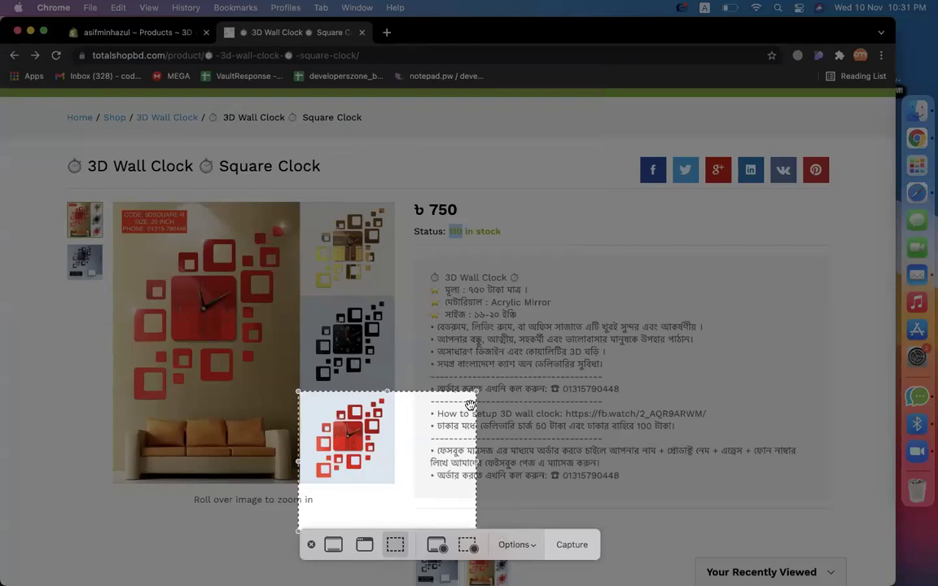
drag(476, 391, 394, 388)
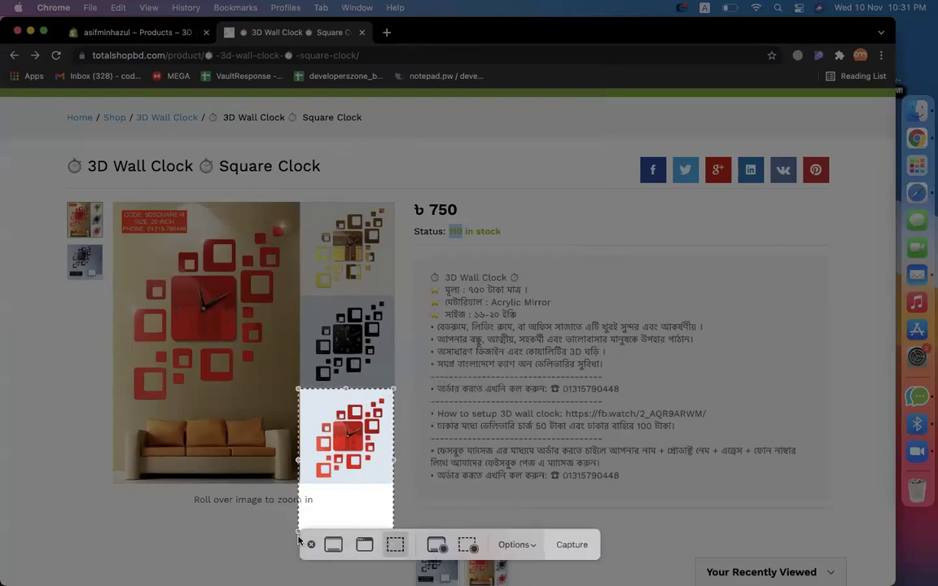
drag(298, 538, 300, 487)
click(571, 544)
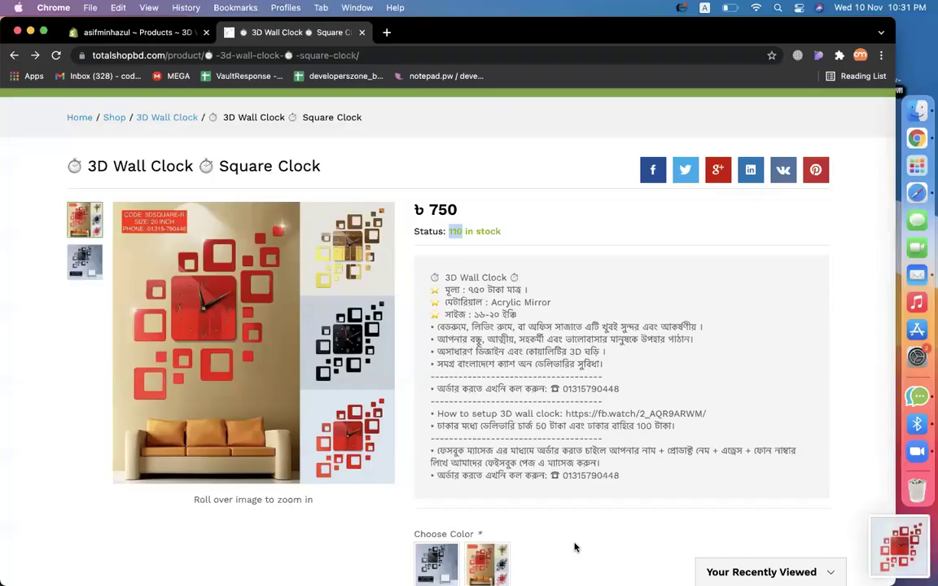
Take two more region screenshots of the black and golden clock tiles.
key(super+shift+5)
drag(348, 431, 348, 340)
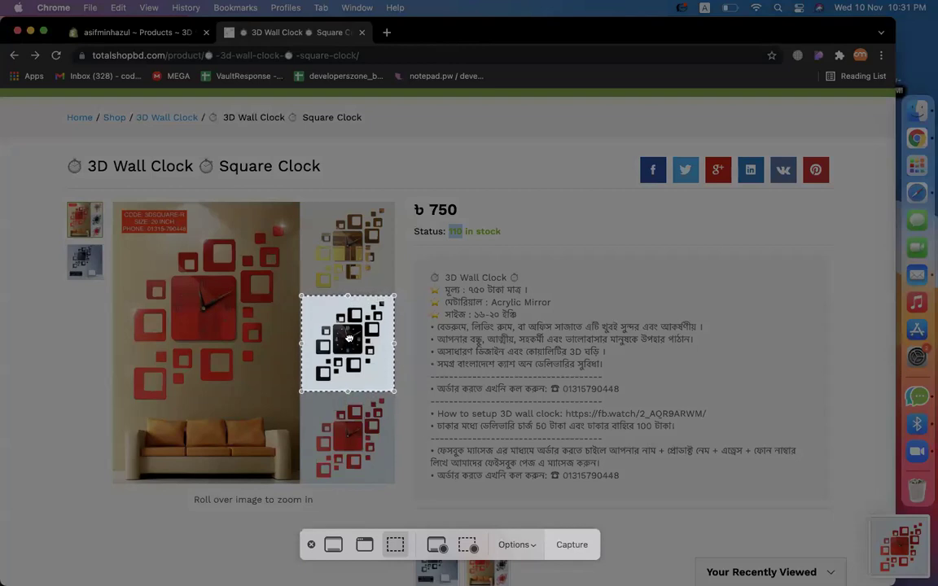
click(569, 543)
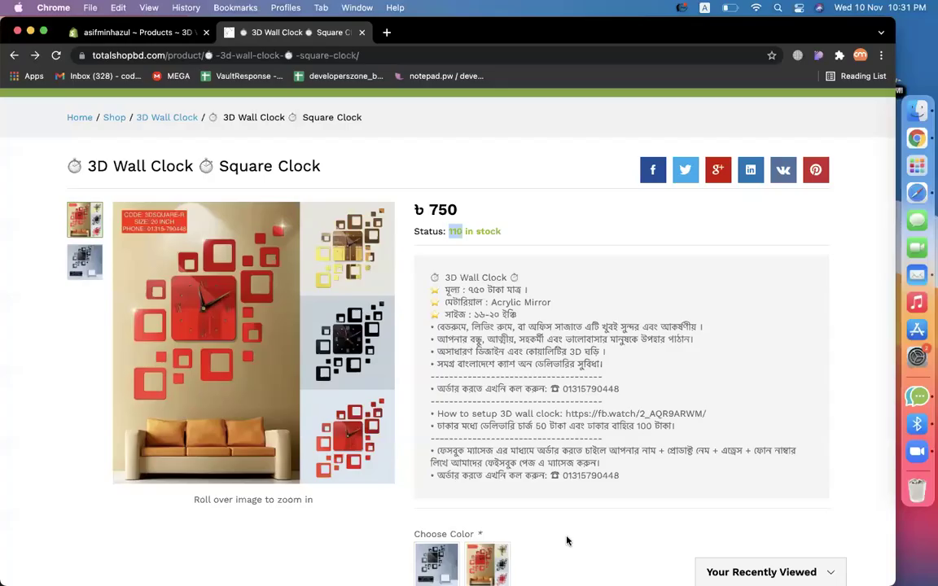
key(super+shift+5)
drag(363, 346, 363, 252)
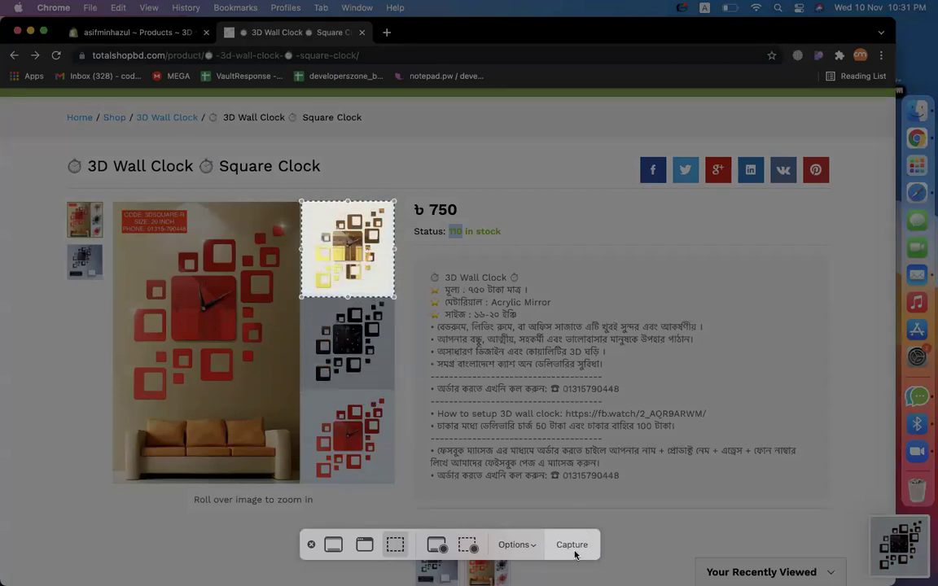
click(575, 554)
Back in the product, add Desktop file 'Screenshot 2021-11-10 at 10.31.18 PM' as the red variant's image.
click(134, 33)
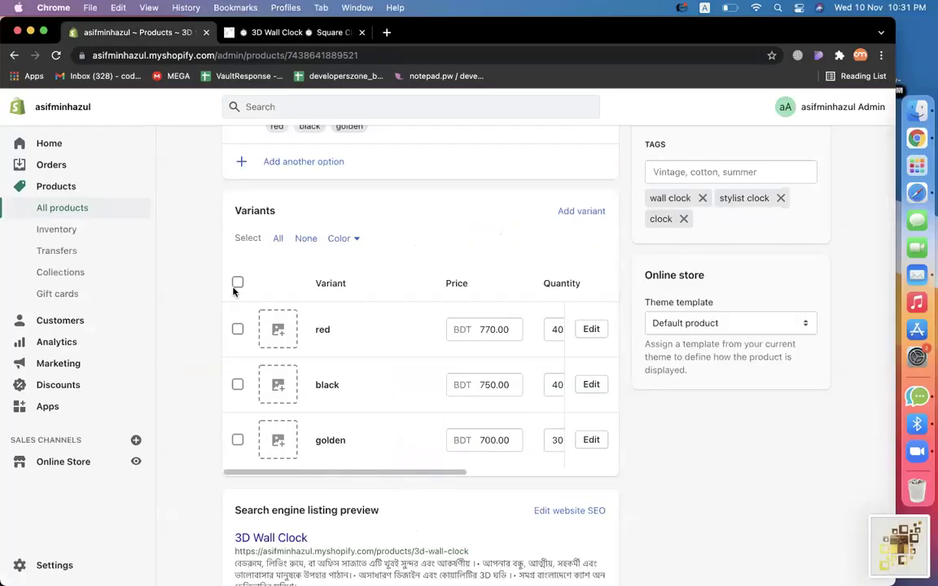
click(289, 329)
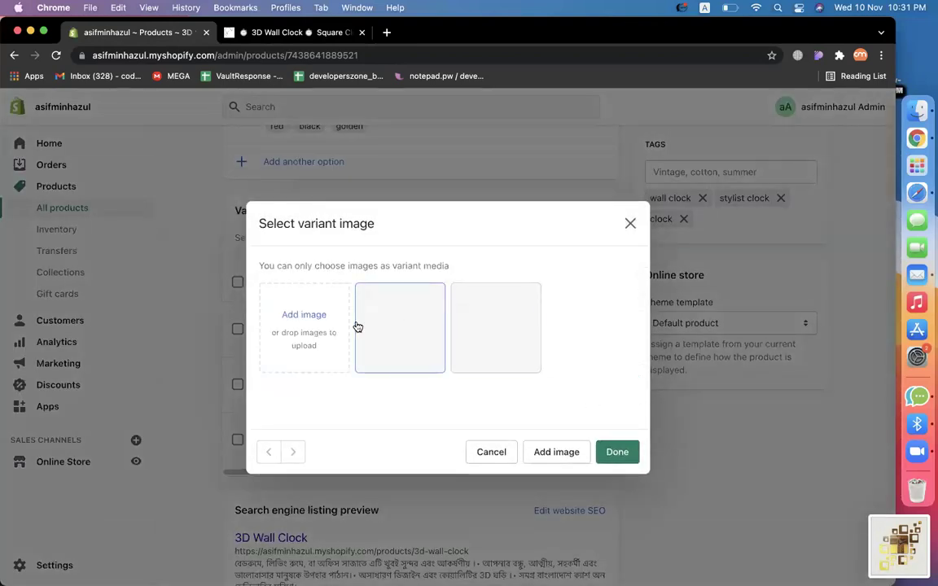
click(269, 328)
click(171, 220)
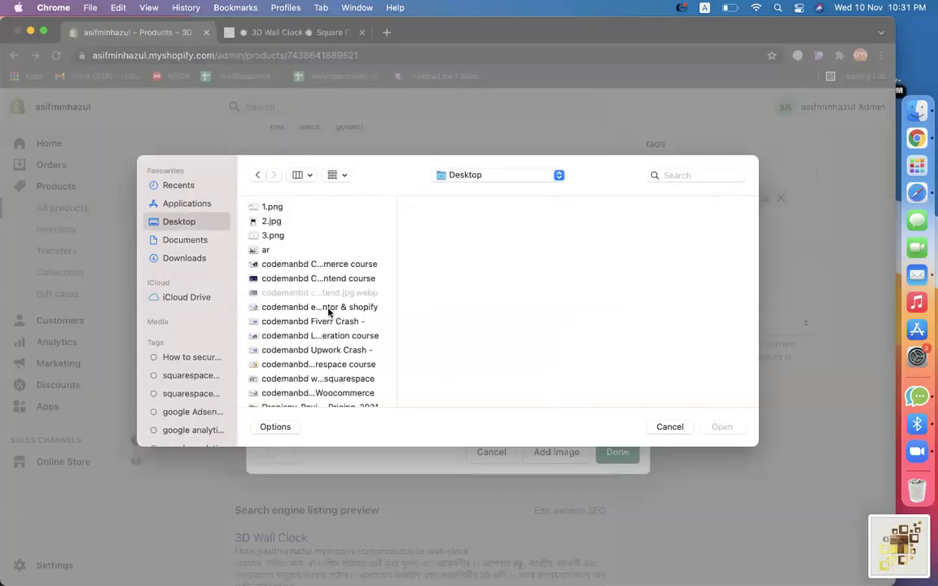
click(328, 309)
scroll(313, 342, down, 15)
scroll(302, 391, down, 10)
double_click(262, 356)
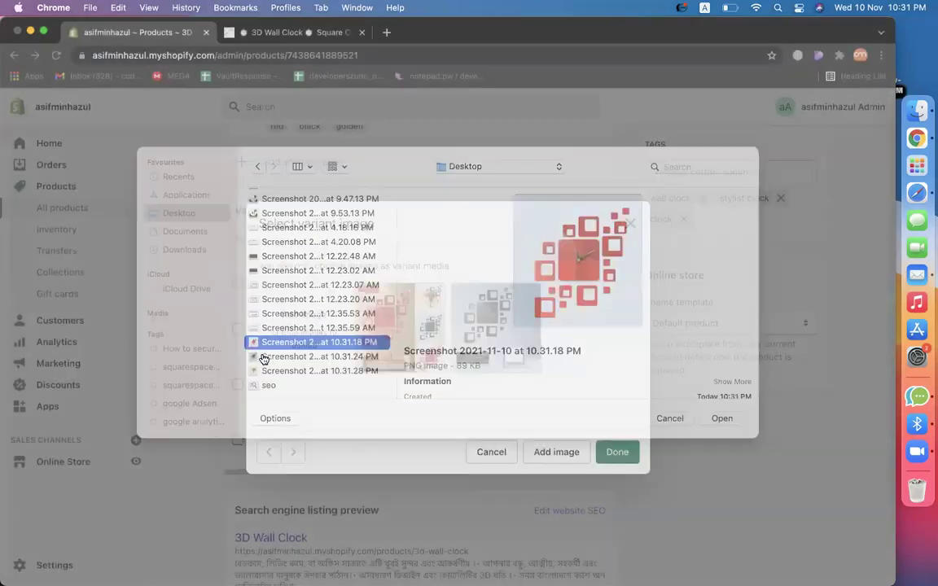
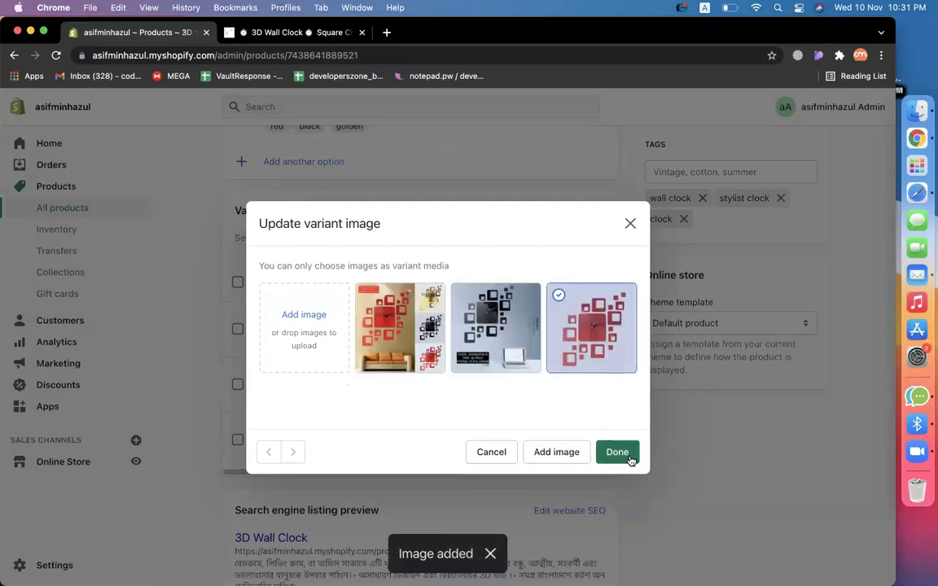
Assign the red clock image to the red variant and the dark clock image to the black variant.
click(620, 451)
click(277, 440)
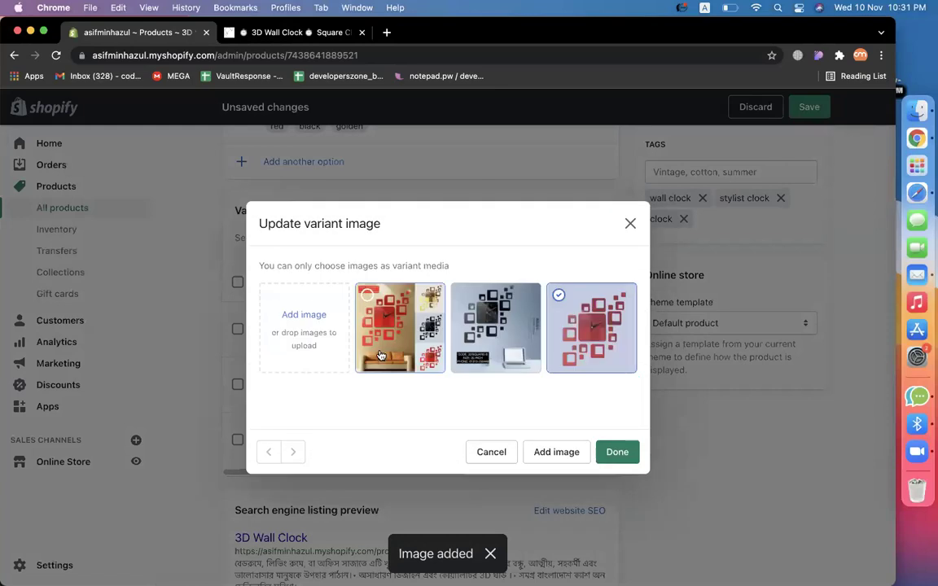
click(481, 337)
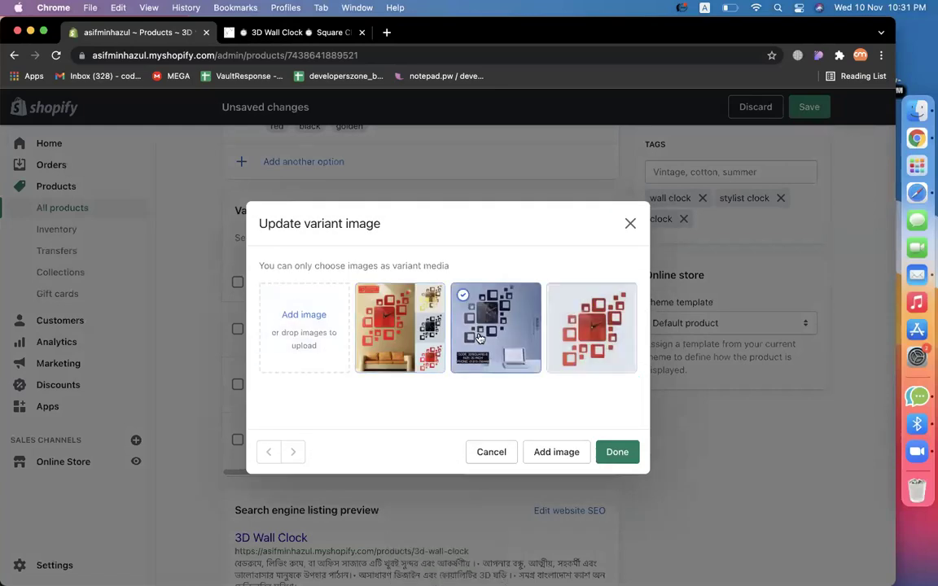
click(521, 358)
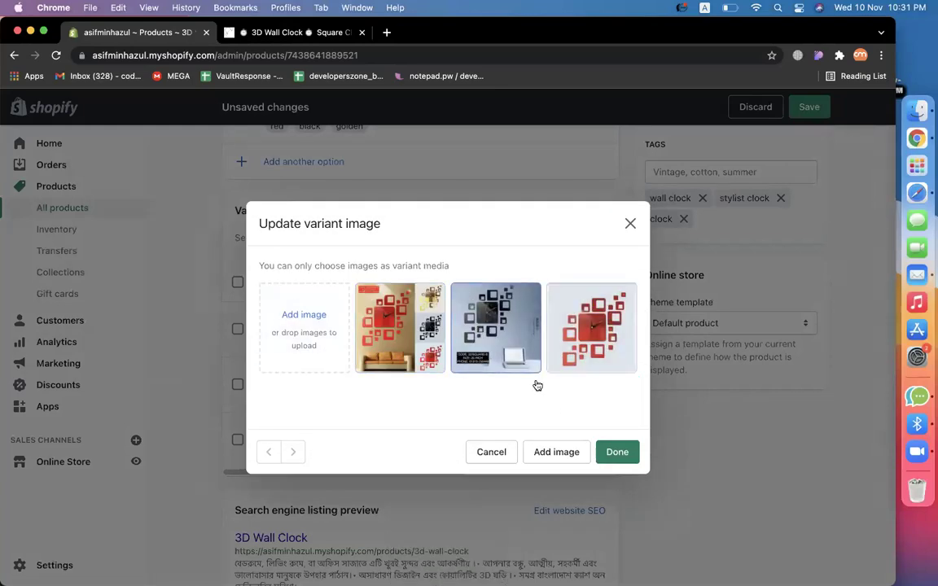
mouse_move(491, 347)
click(465, 304)
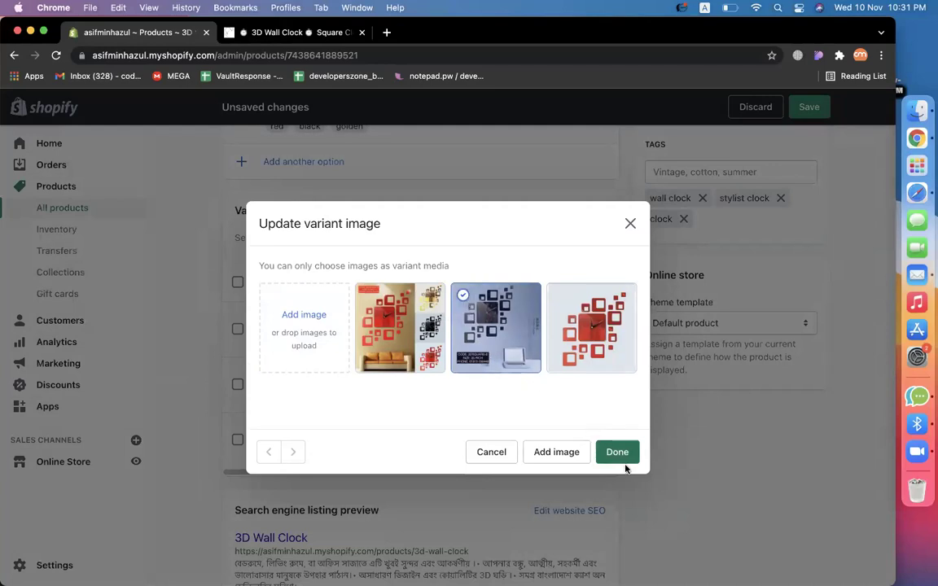
click(618, 452)
Upload a new clock image file and assign it to the golden variant.
click(279, 437)
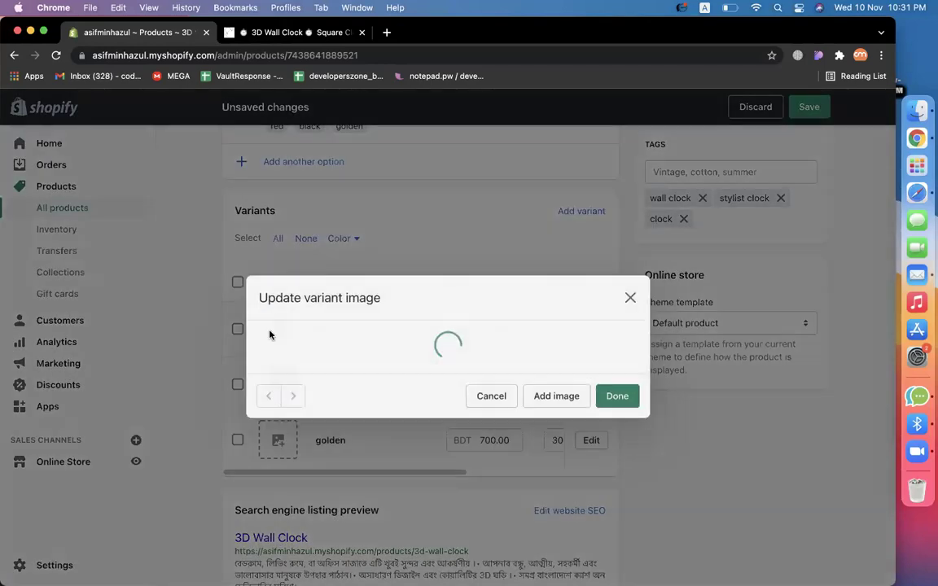
click(591, 327)
click(276, 312)
click(277, 281)
scroll(281, 306, down, 5)
scroll(281, 306, down, 5)
double_click(285, 373)
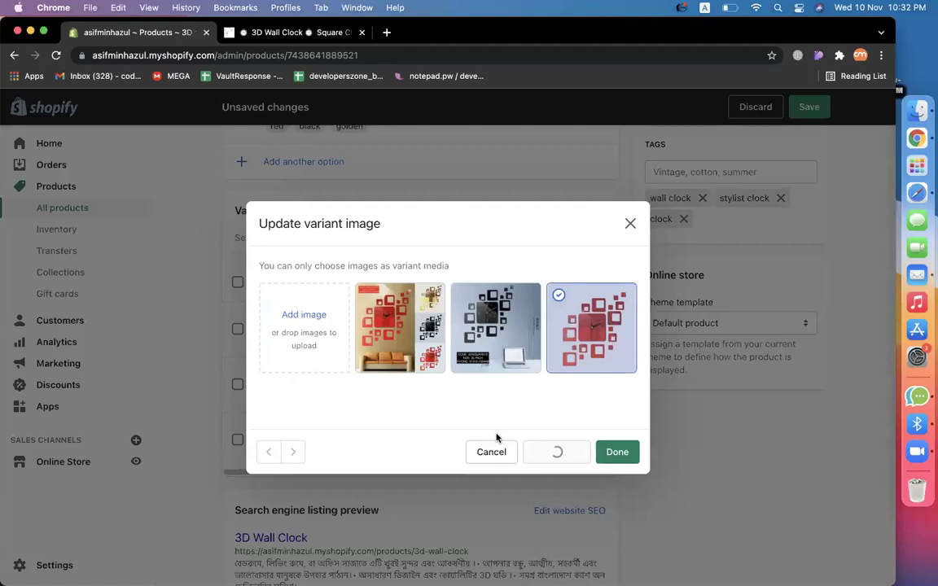
click(617, 477)
Review the variant list to check each variant's assigned image.
click(294, 389)
click(299, 393)
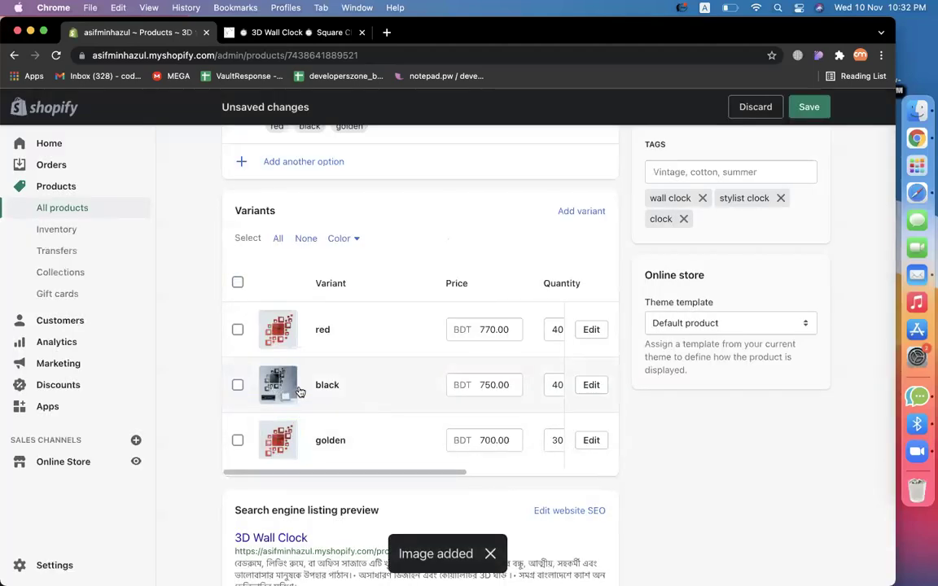
scroll(550, 417, right, 5)
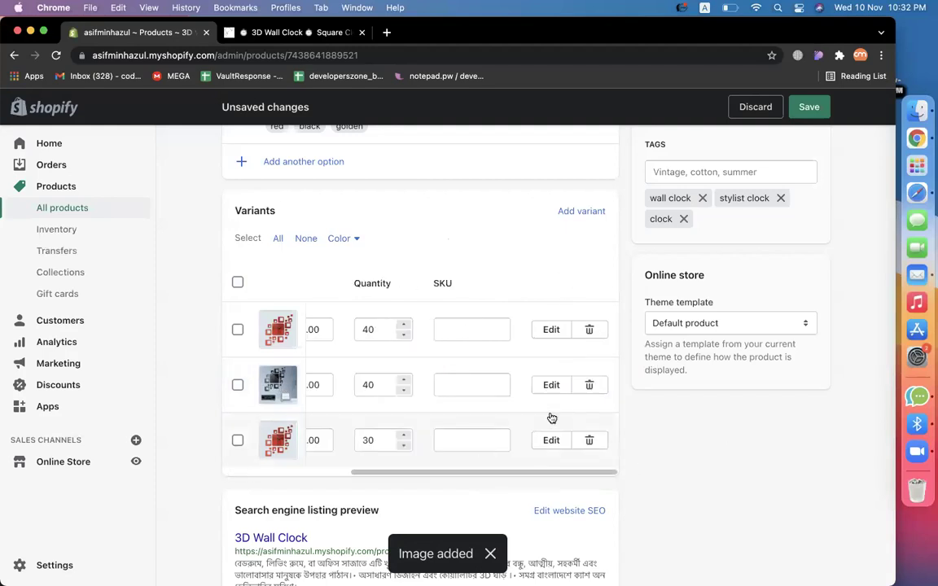
scroll(477, 358, up, 10)
scroll(477, 358, down, 4)
Save the 3D Wall Clock, change its status from Draft to Active, and save again.
scroll(477, 358, up, 4)
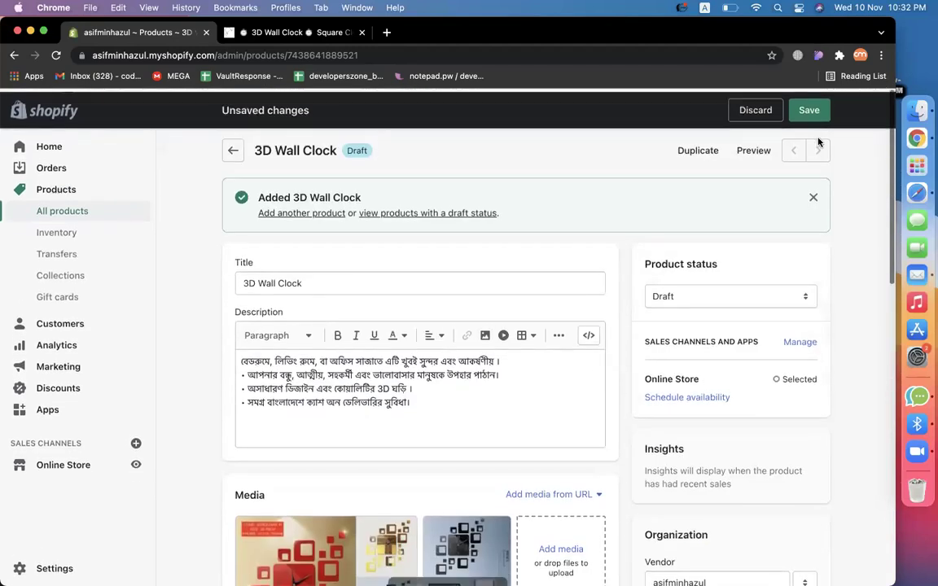
click(807, 109)
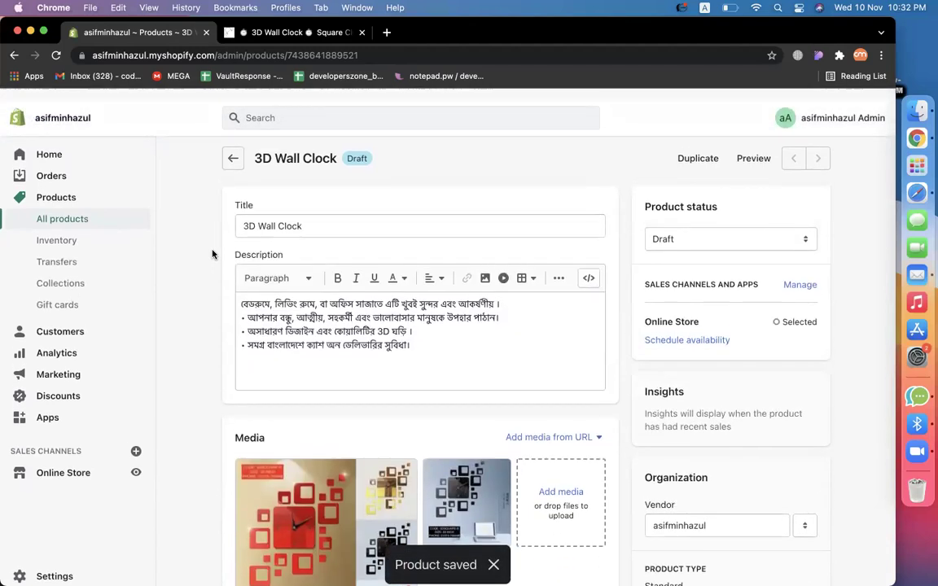
click(685, 229)
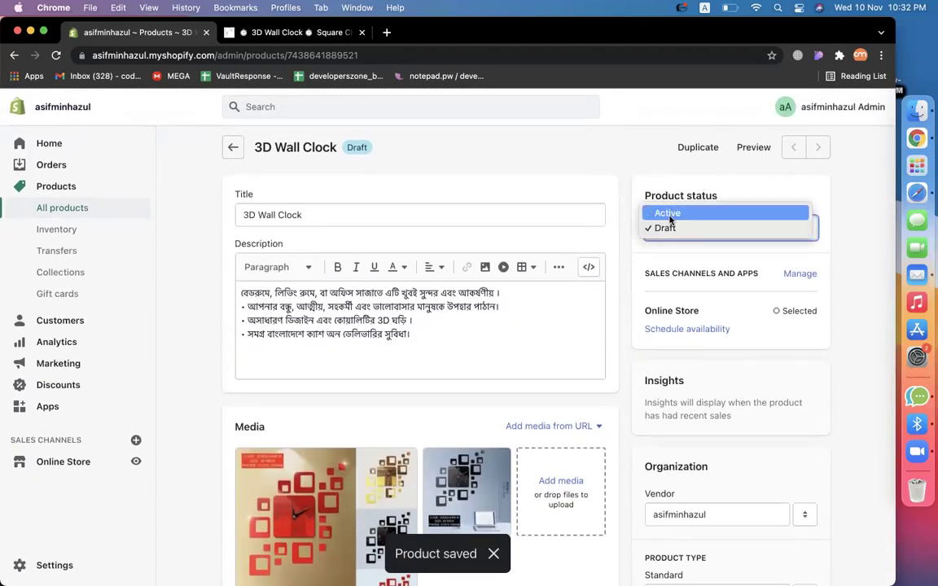
click(670, 213)
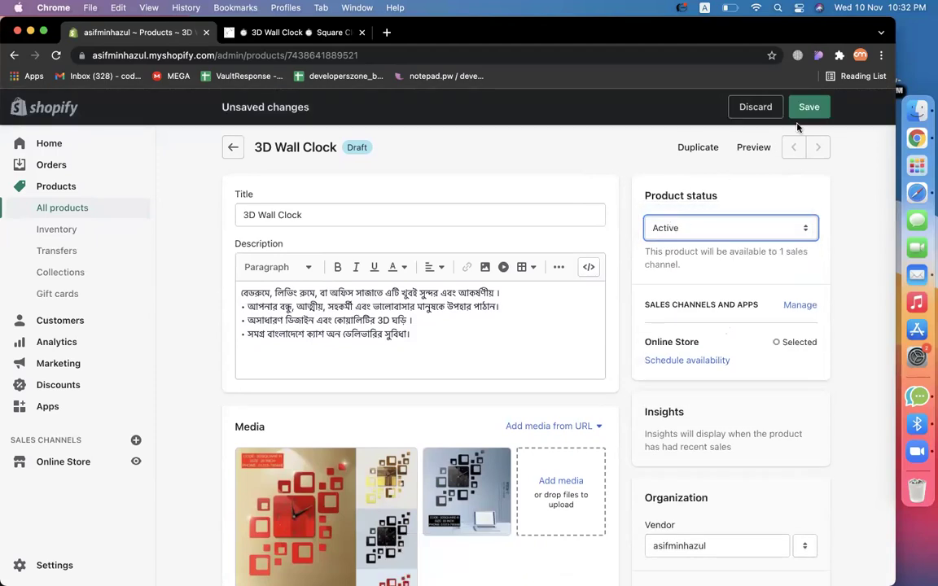
click(809, 114)
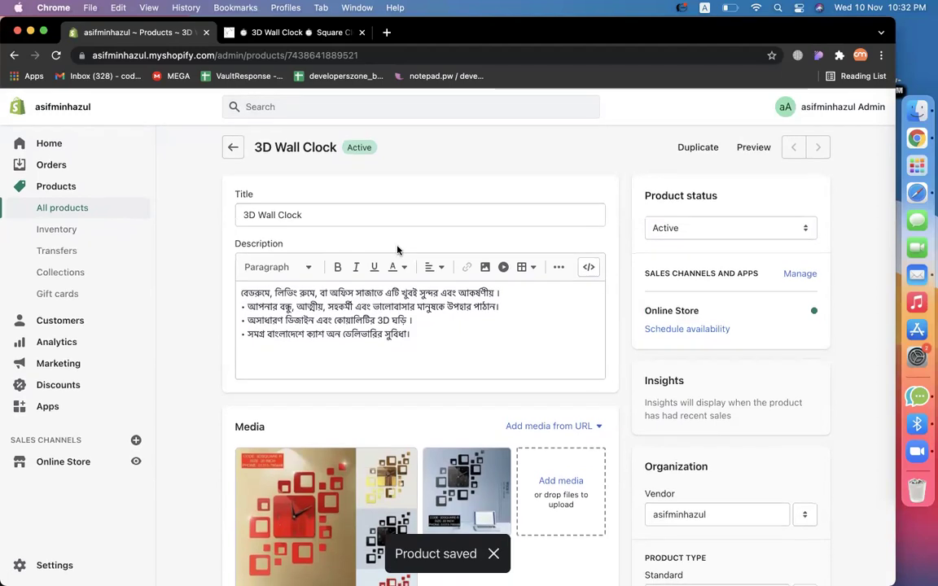
click(753, 147)
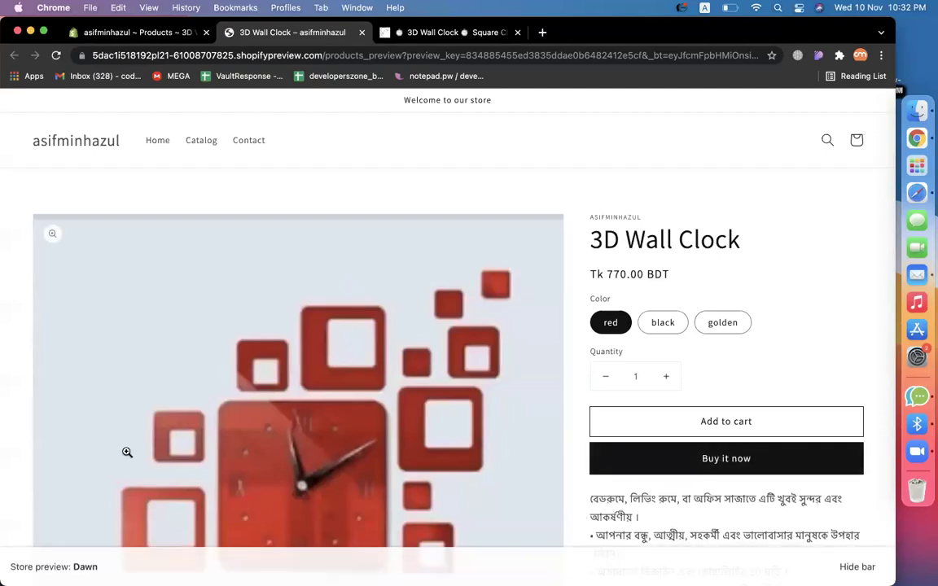
On the storefront page, try the black, golden and red colour options, then go back to the admin.
scroll(620, 373, down, 3)
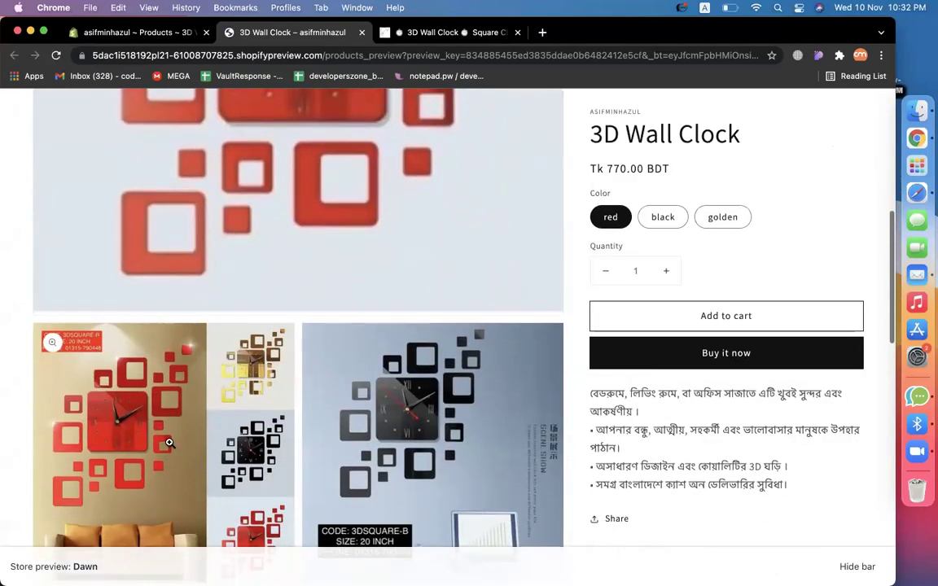
scroll(170, 444, down, 15)
scroll(170, 447, up, 20)
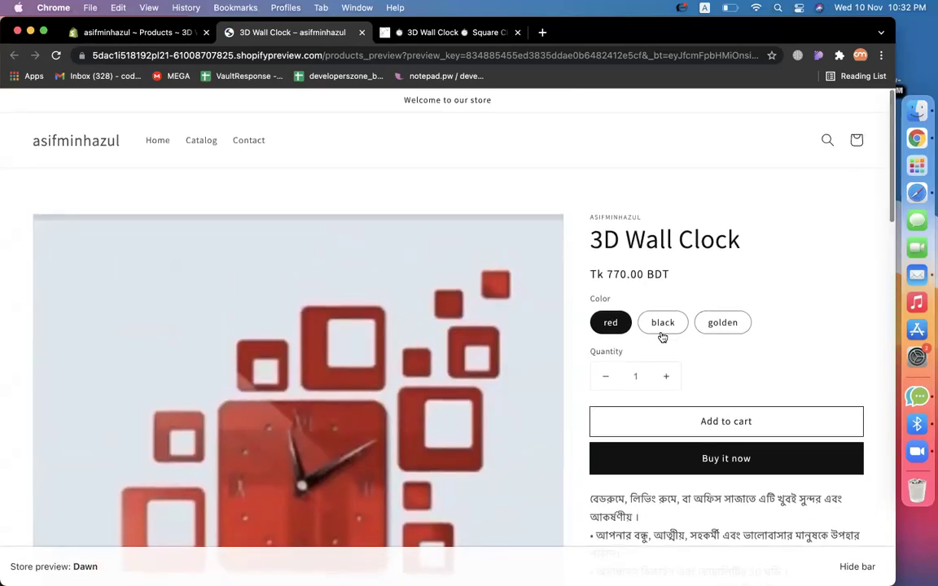
click(662, 325)
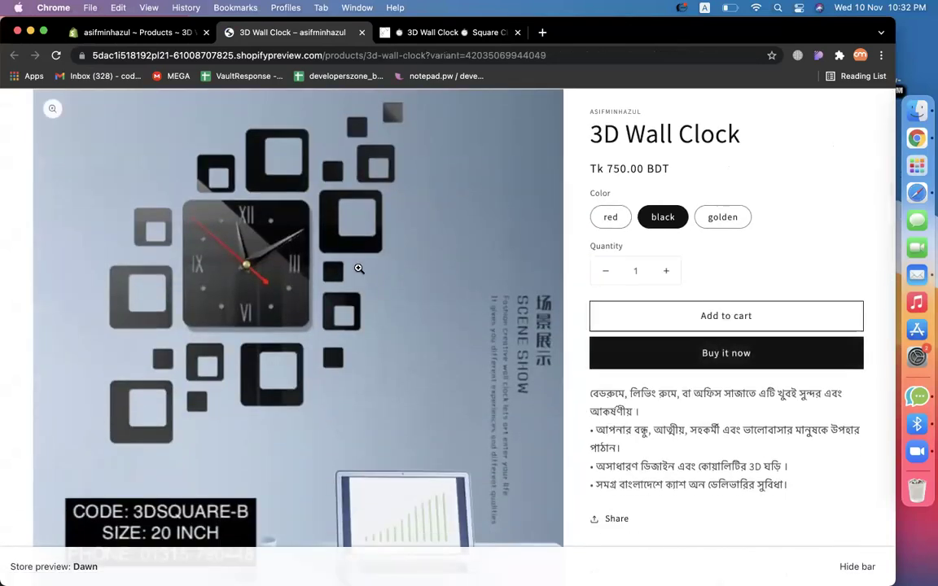
click(720, 217)
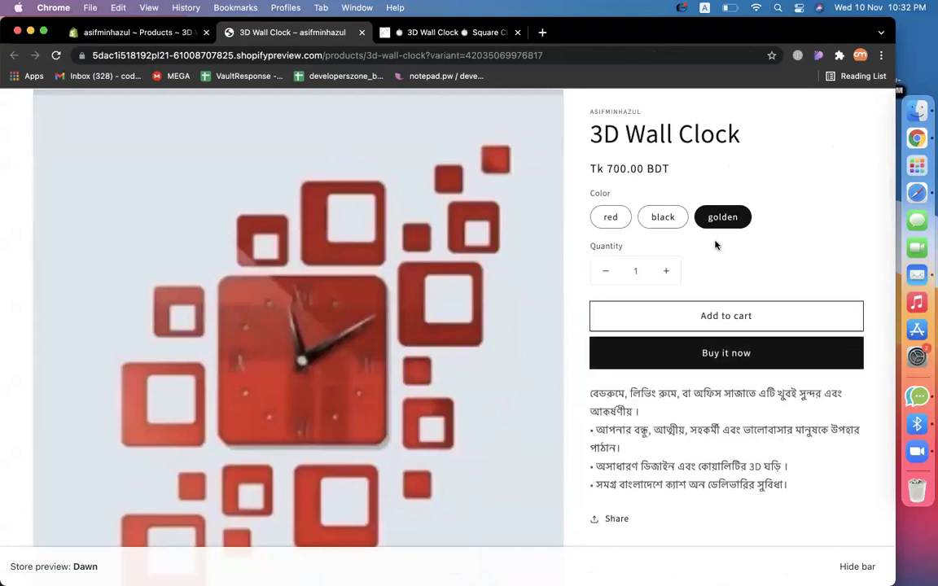
click(609, 218)
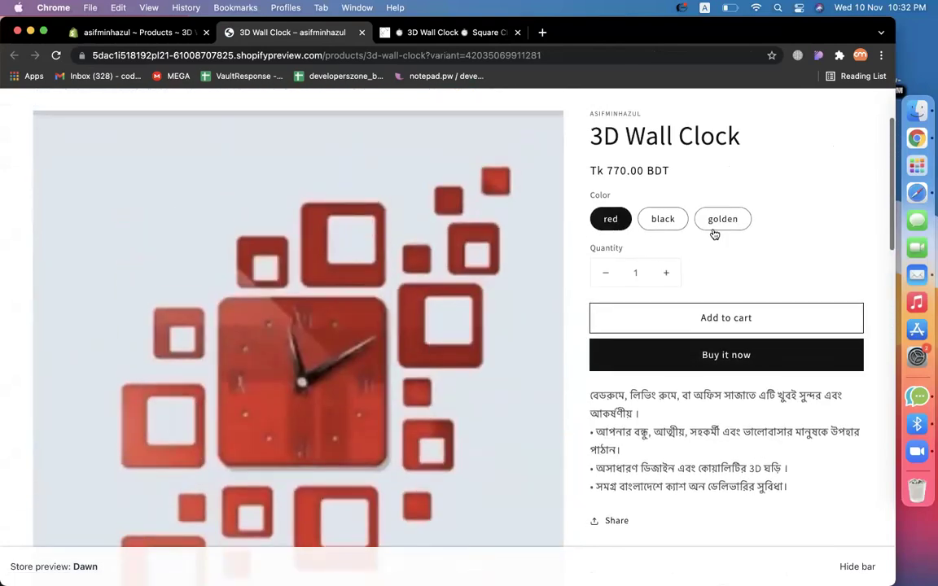
click(713, 231)
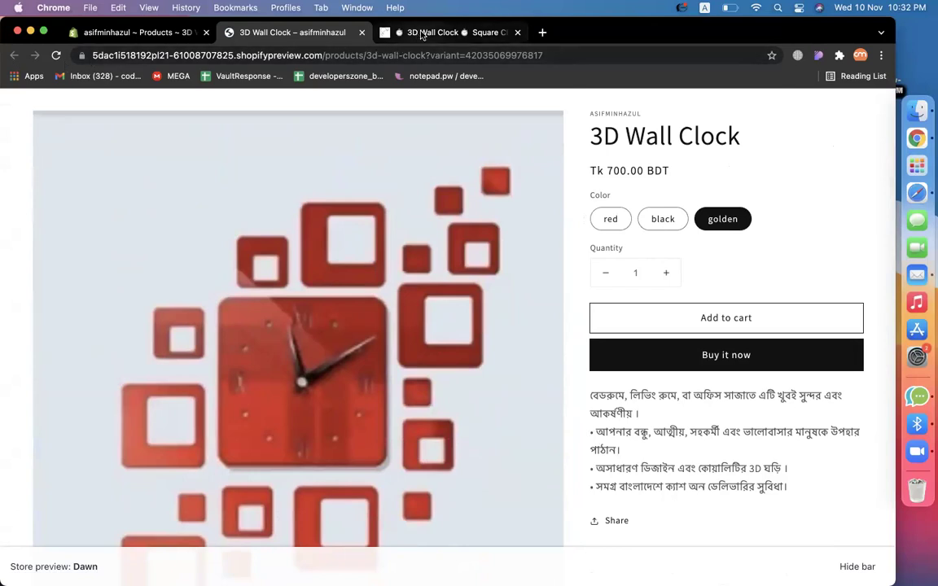
click(448, 32)
click(142, 32)
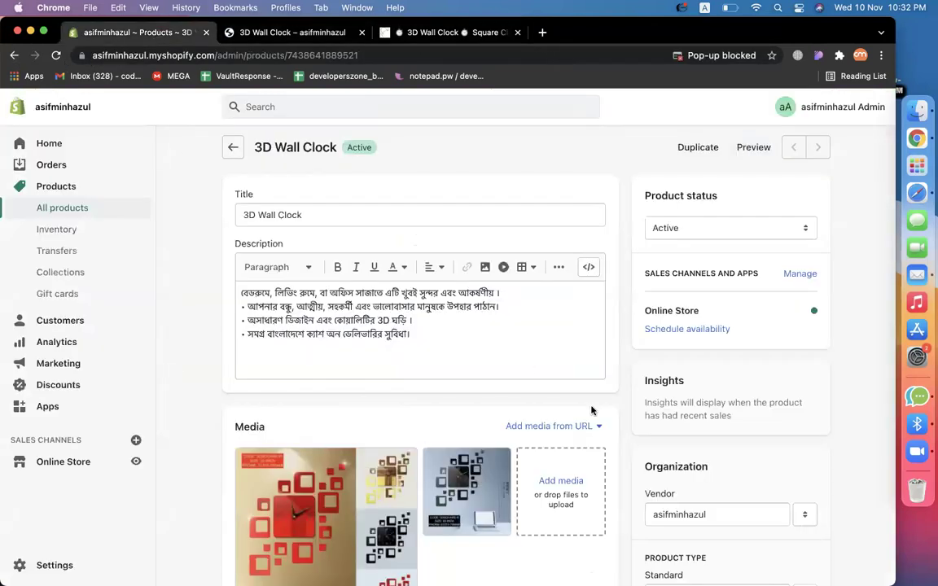
Give the golden variant the golden clock image and save the product.
scroll(592, 411, down, 15)
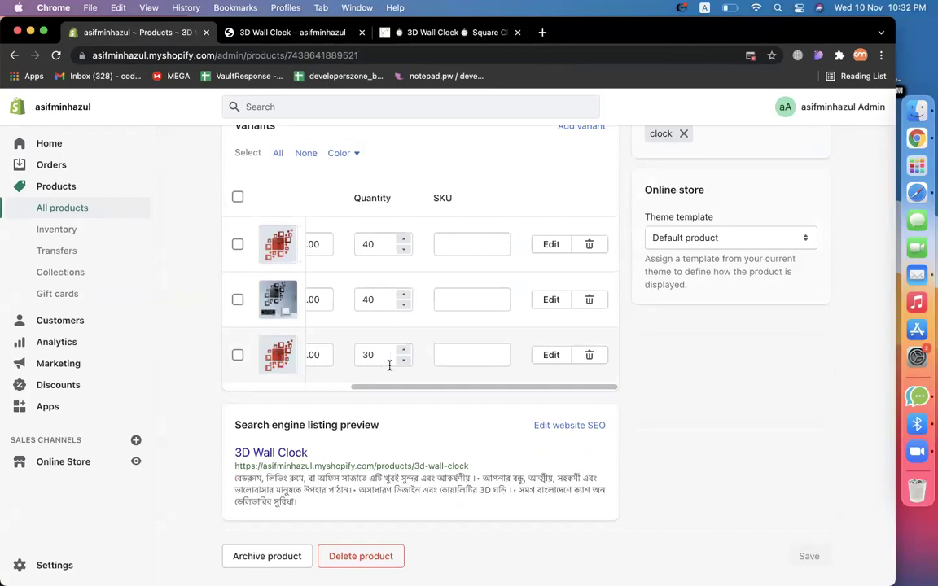
scroll(390, 362, left, 5)
click(263, 355)
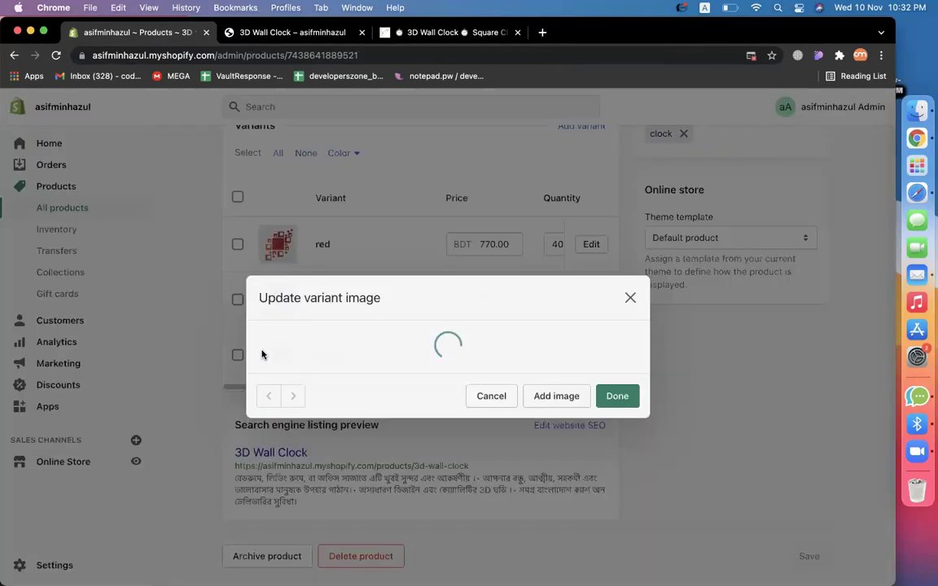
click(304, 396)
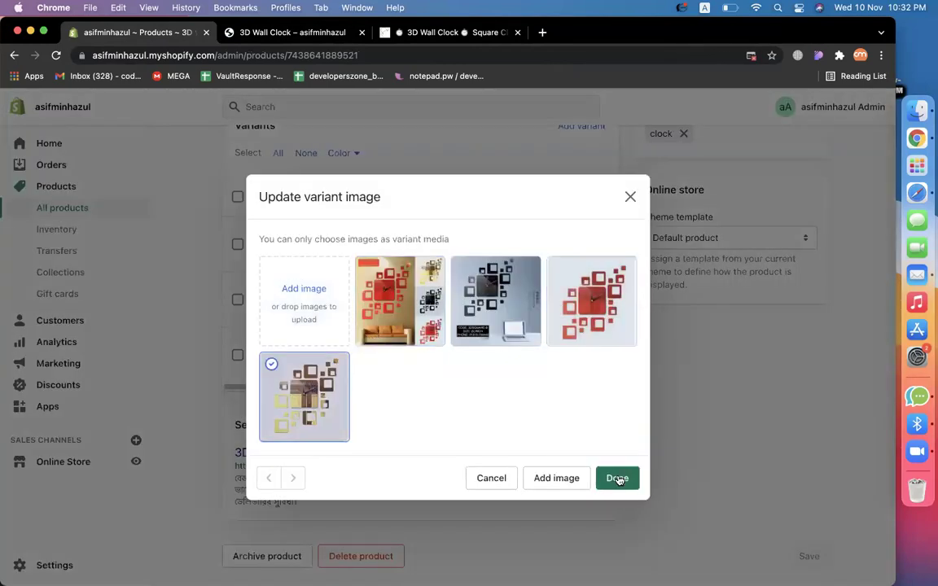
click(618, 478)
click(808, 106)
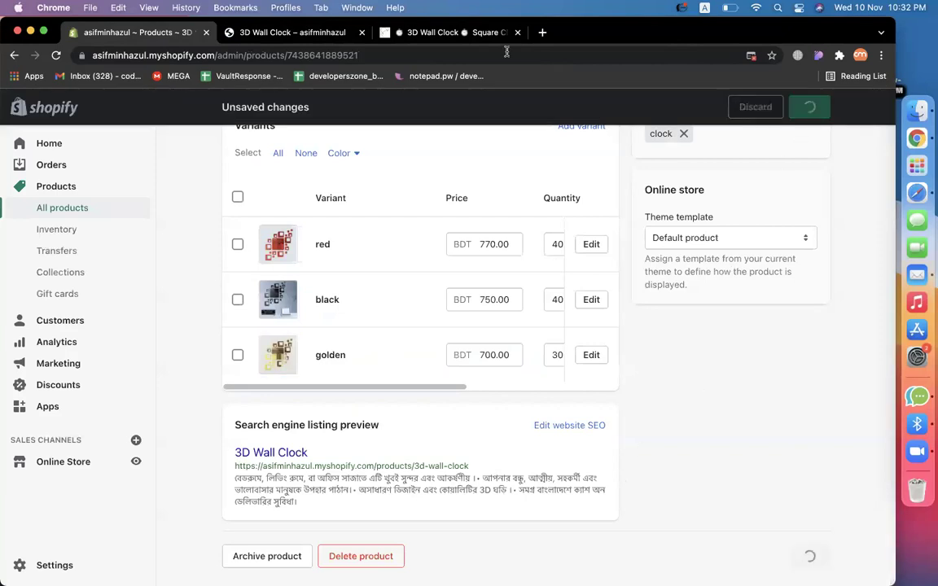
Reload the TotalShopBD product page and return to the storefront preview.
click(439, 32)
click(58, 56)
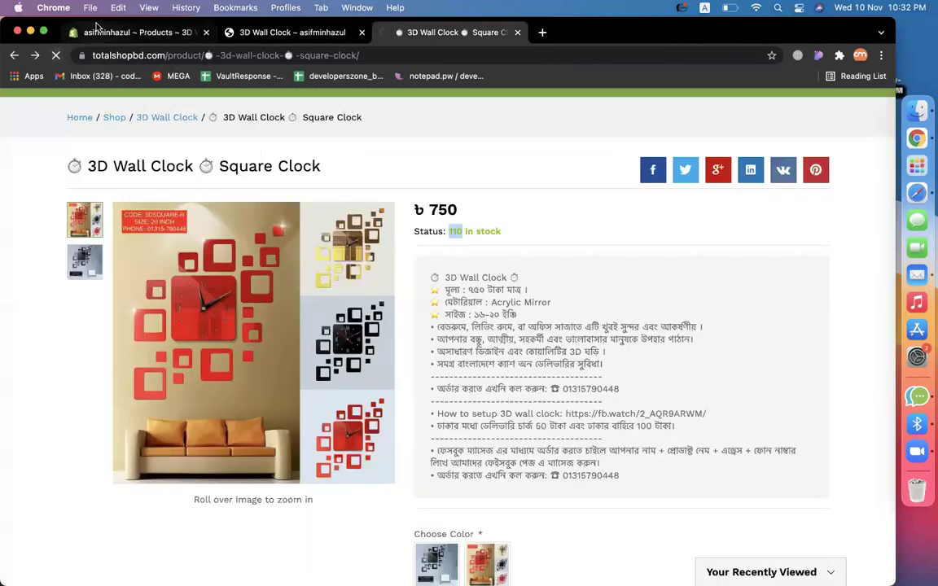
click(245, 31)
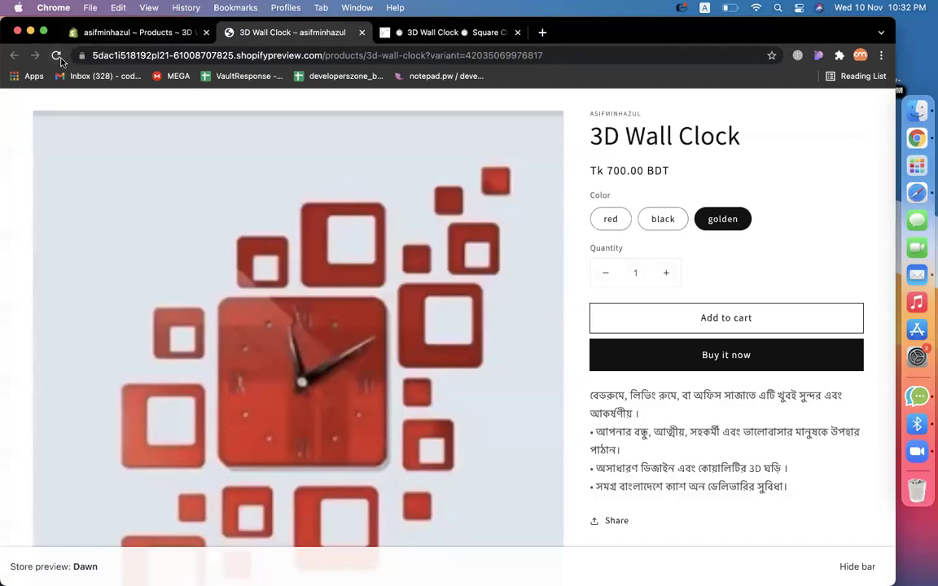
Reload the storefront preview and check the red, black and golden colour options.
click(57, 56)
click(618, 230)
click(664, 223)
click(725, 218)
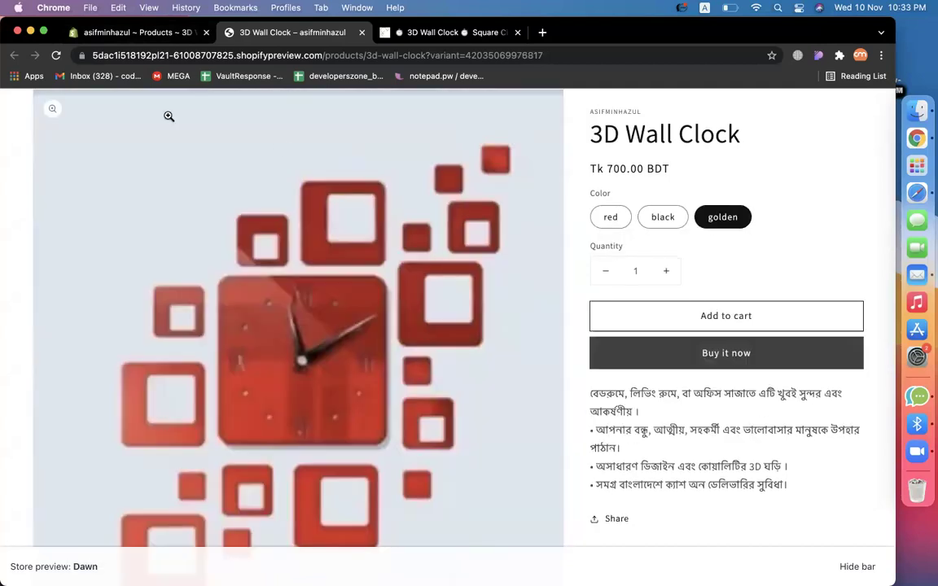
Close the outdated storefront preview and open a fresh preview from the 3D Wall Clock editor.
click(131, 34)
scroll(590, 297, down, 8)
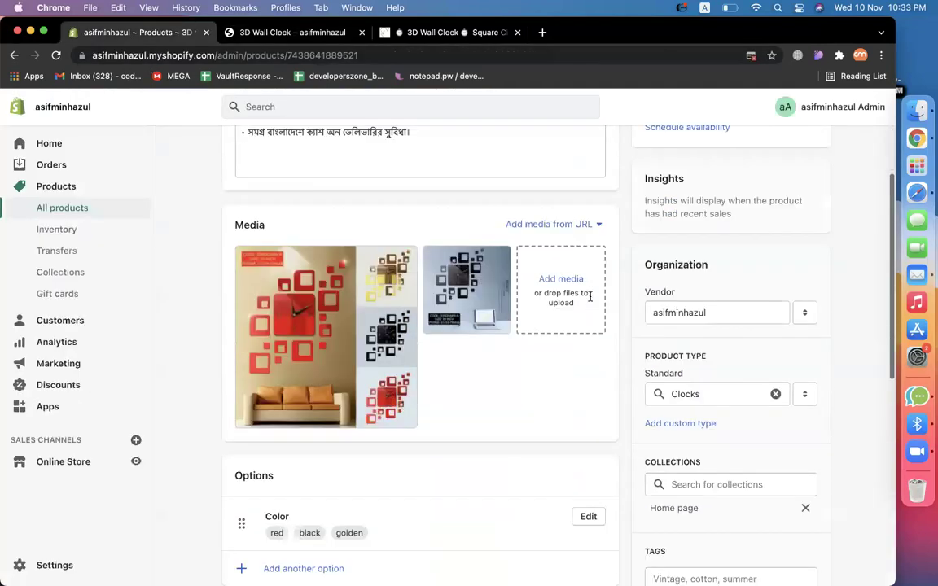
scroll(786, 352, up, 4)
scroll(785, 353, up, 5)
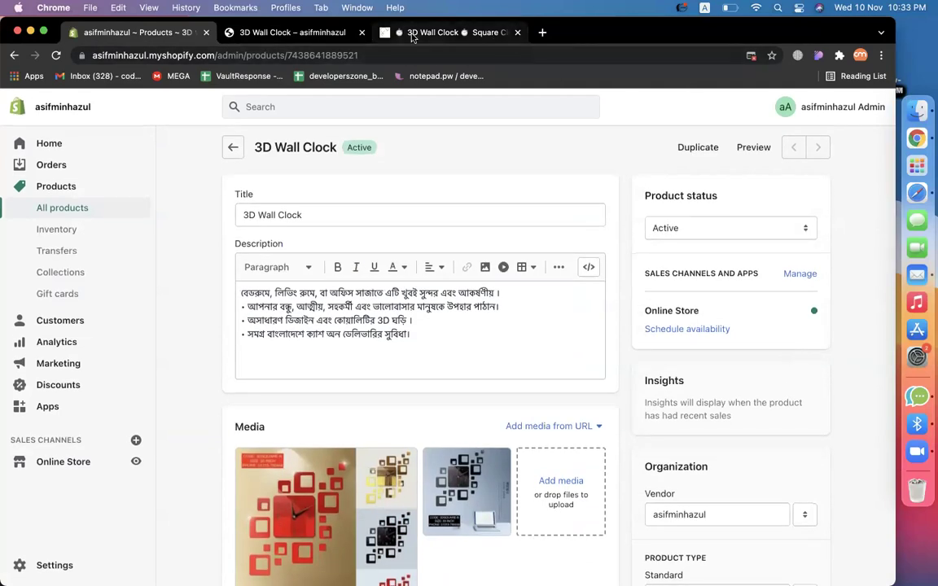
click(358, 38)
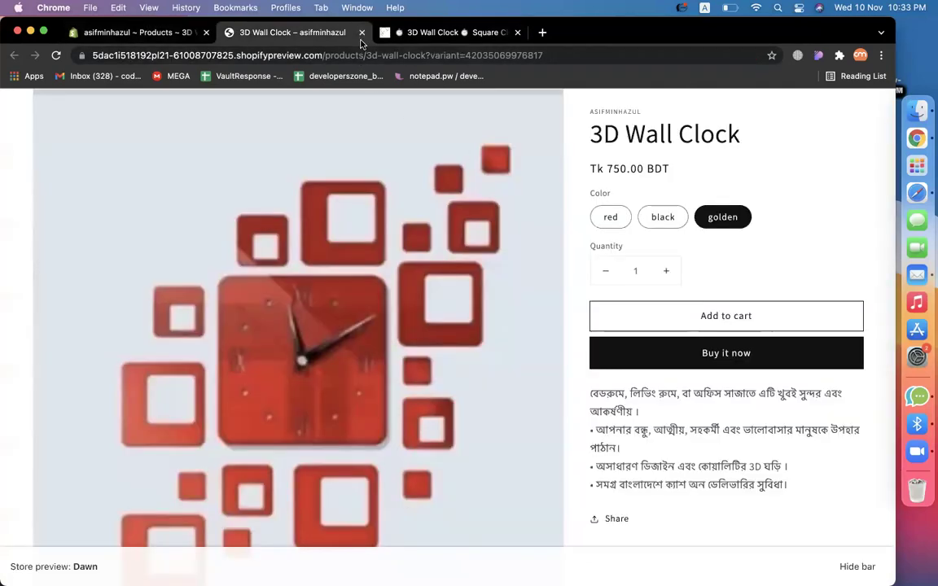
click(361, 32)
click(152, 36)
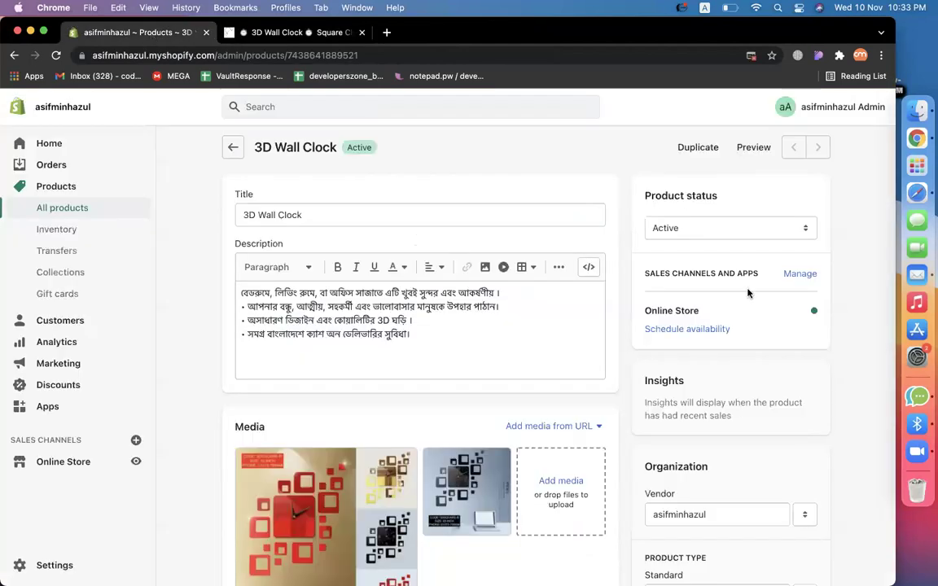
click(744, 149)
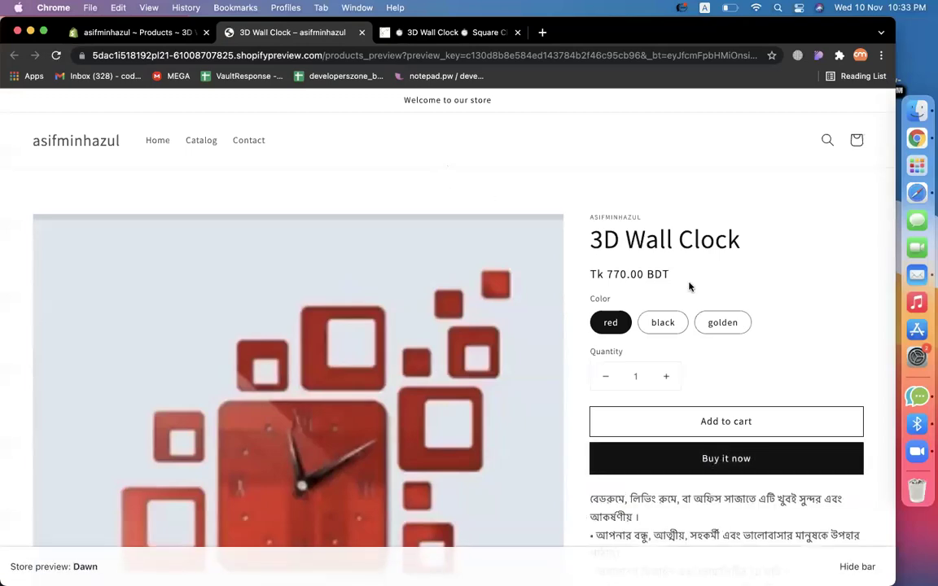
Check the golden, black and red variants on the fresh preview, ending on red at Tk 770.00 BDT.
click(722, 322)
scroll(725, 332, down, 1)
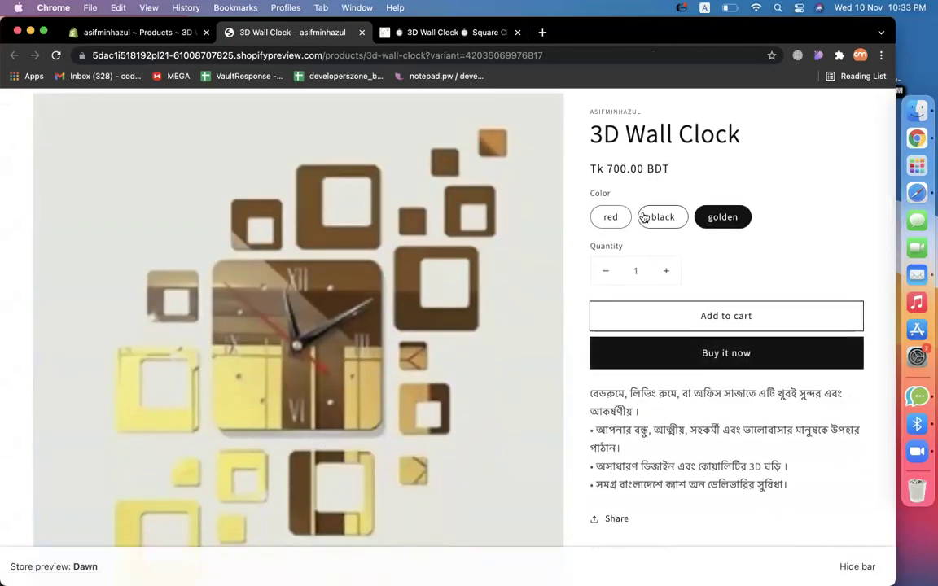
click(651, 217)
click(609, 217)
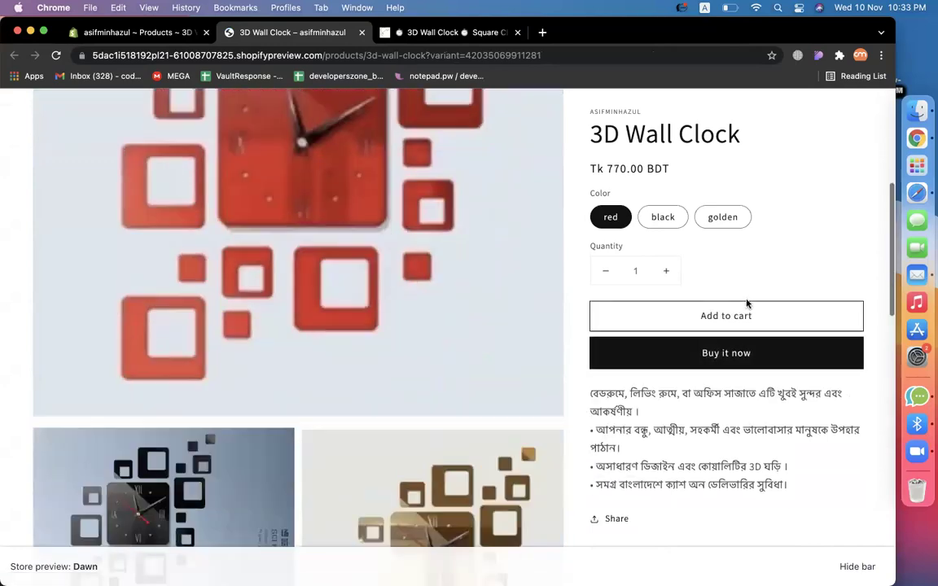
scroll(746, 304, up, 2)
scroll(747, 303, down, 10)
scroll(747, 304, up, 10)
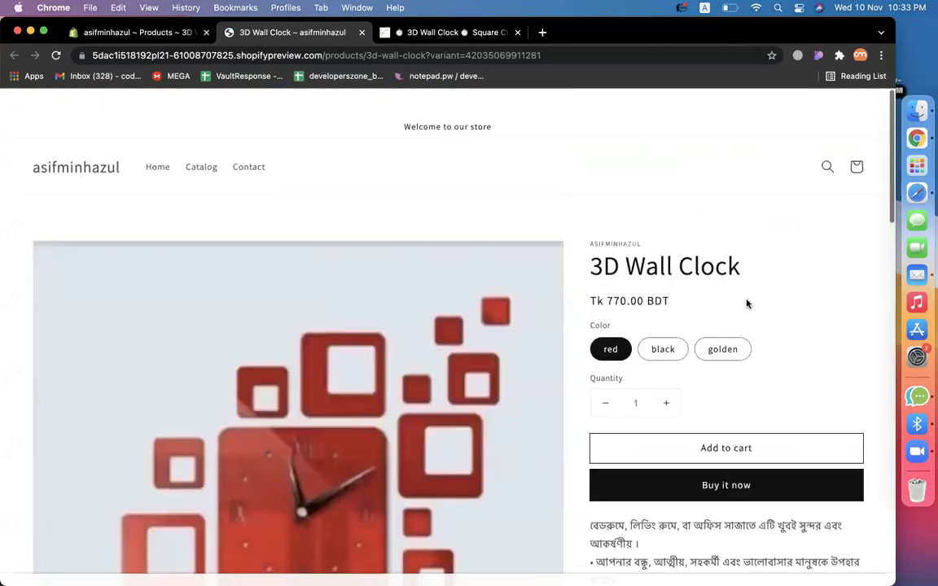
scroll(696, 293, down, 1)
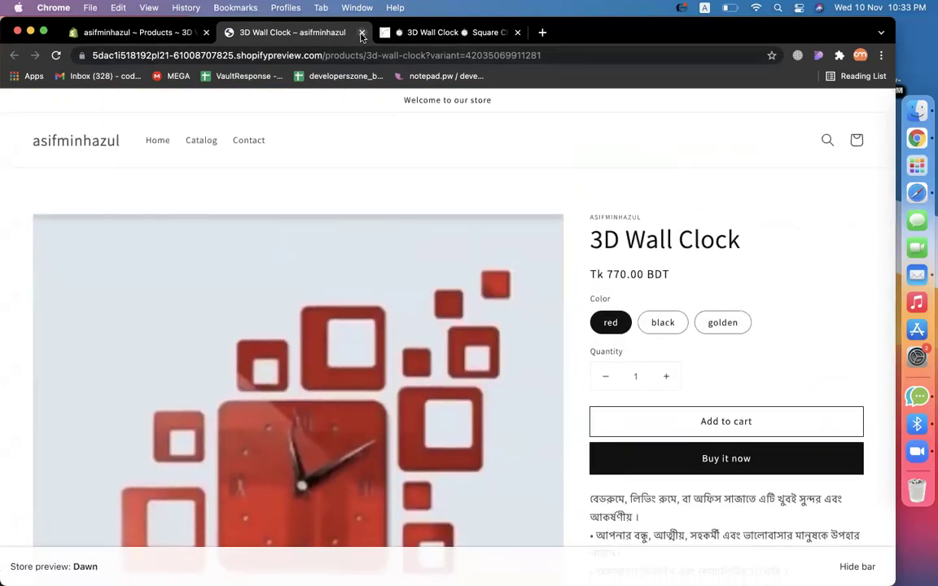
Close the preview and open the 3d Wall Clock – Love Clock product on TotalShopBD.
click(362, 32)
key(ctrl+Tab)
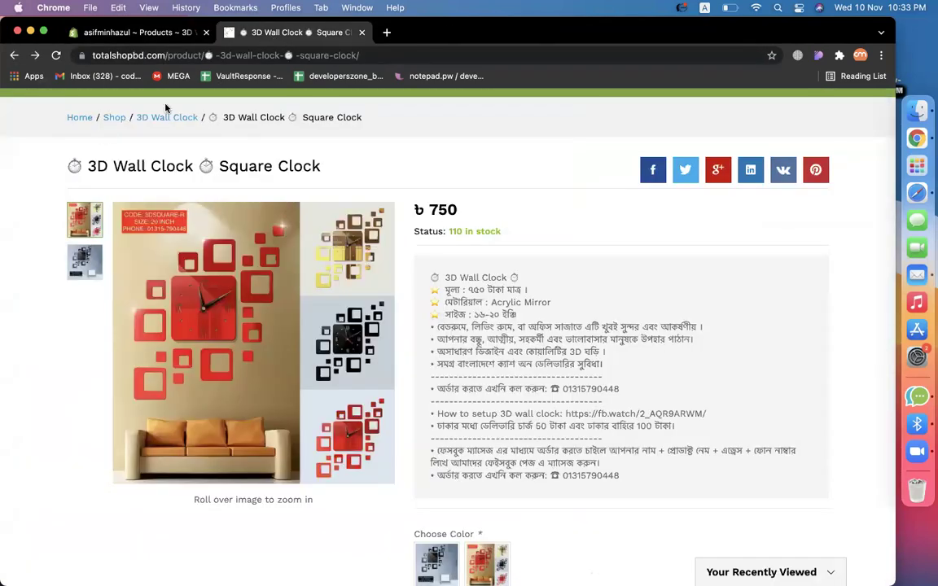
key(super+r)
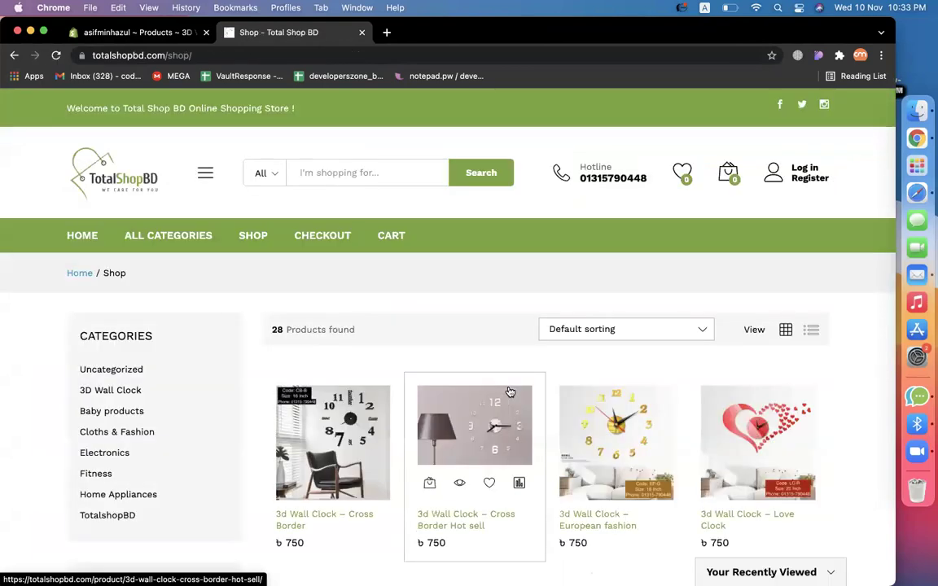
scroll(508, 392, down, 5)
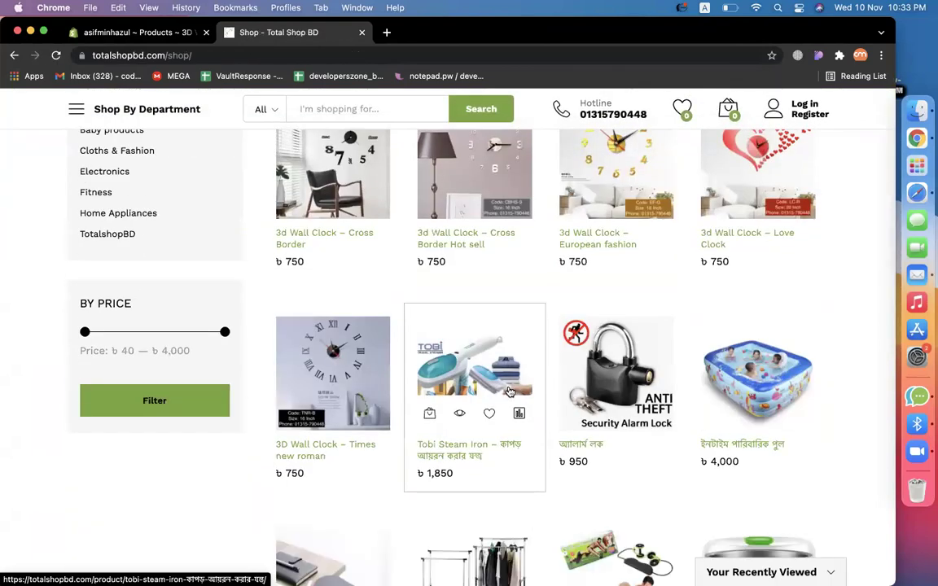
scroll(658, 359, up, 4)
click(759, 436)
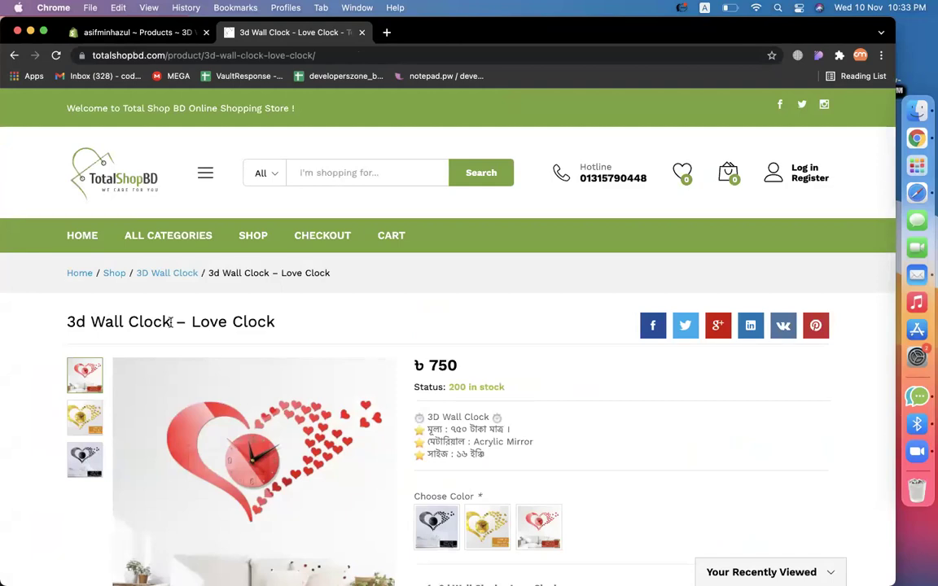
Copy the full '3d Wall Clock – Love Clock' title and go back to the Shopify admin.
drag(170, 324, 60, 318)
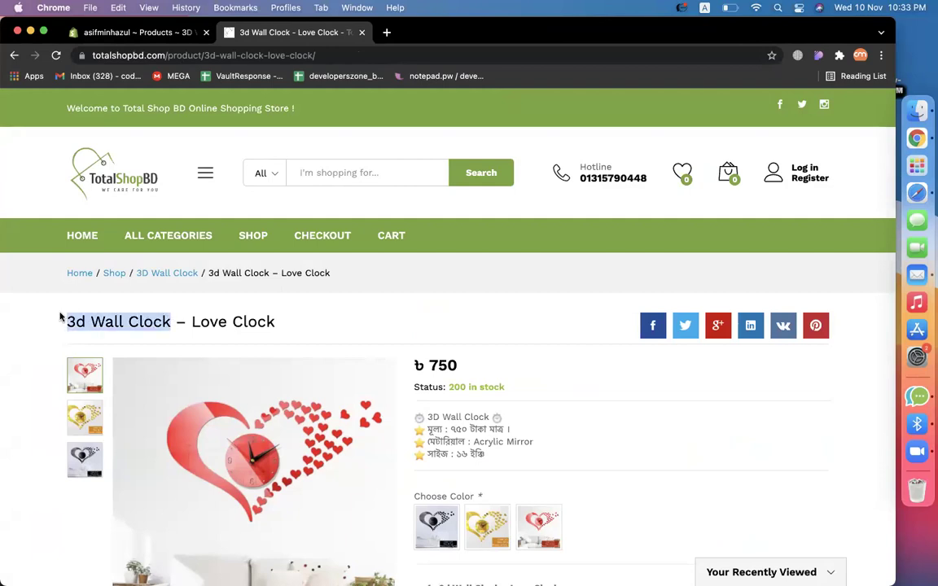
click(230, 319)
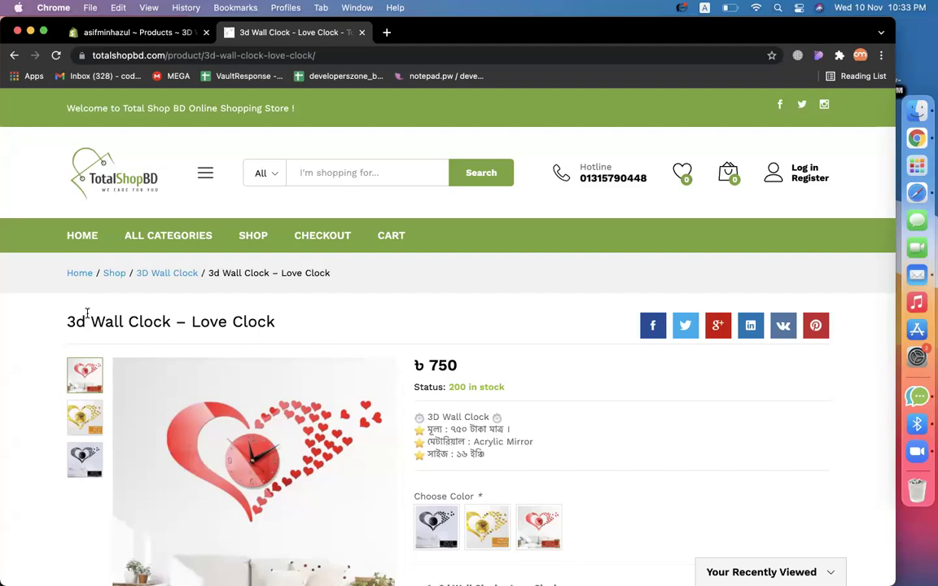
triple_click(129, 324)
key(super+c)
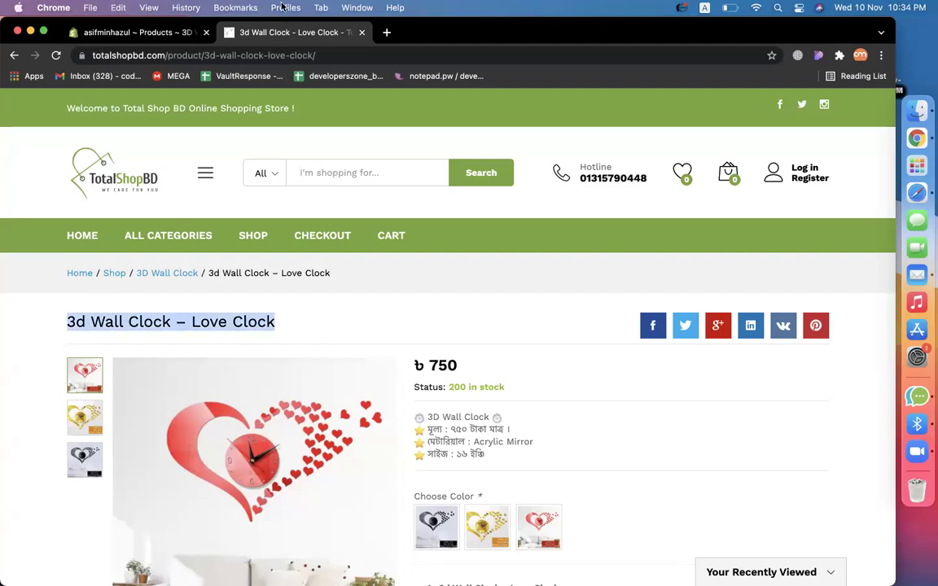
click(134, 33)
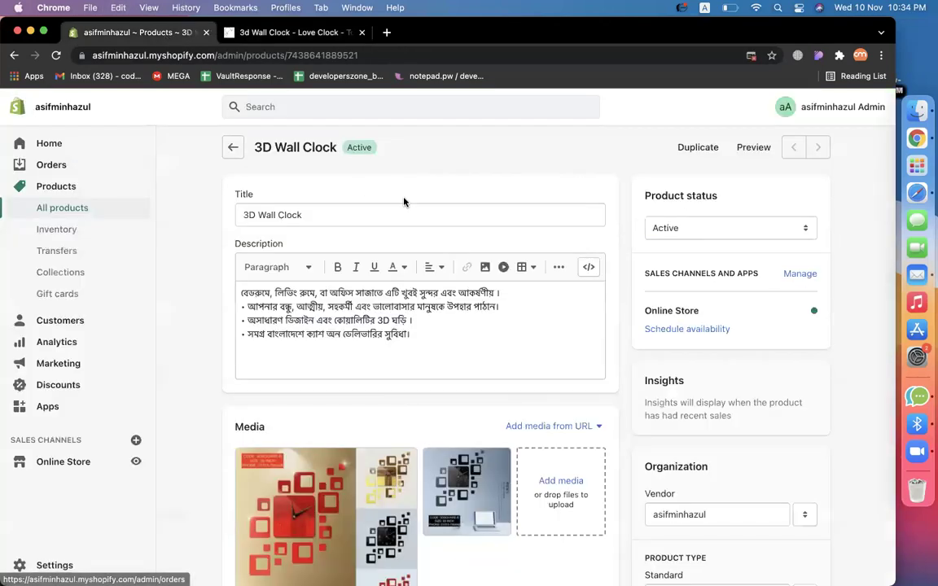
Create a new product from All products and paste '3d Wall Clock – Love Clock' as its title.
click(62, 207)
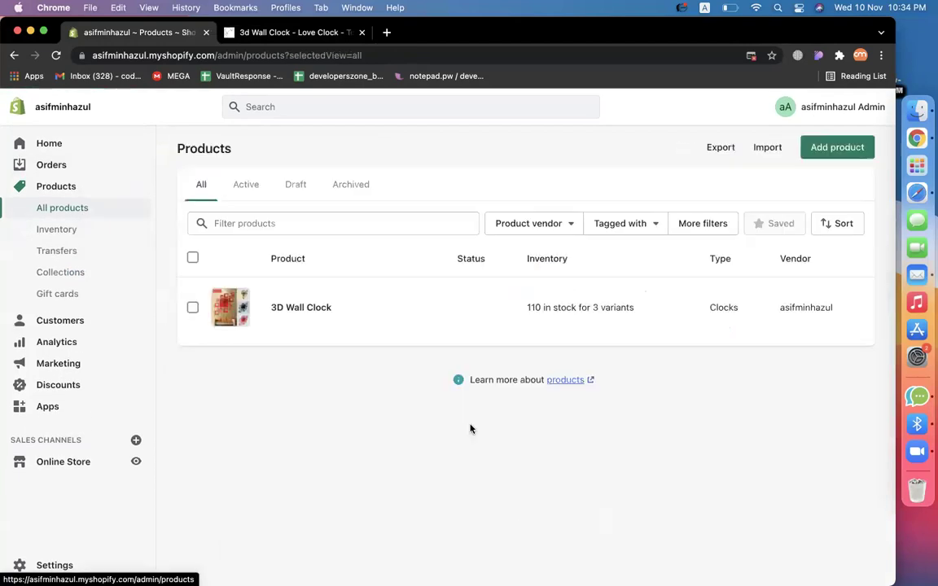
click(833, 148)
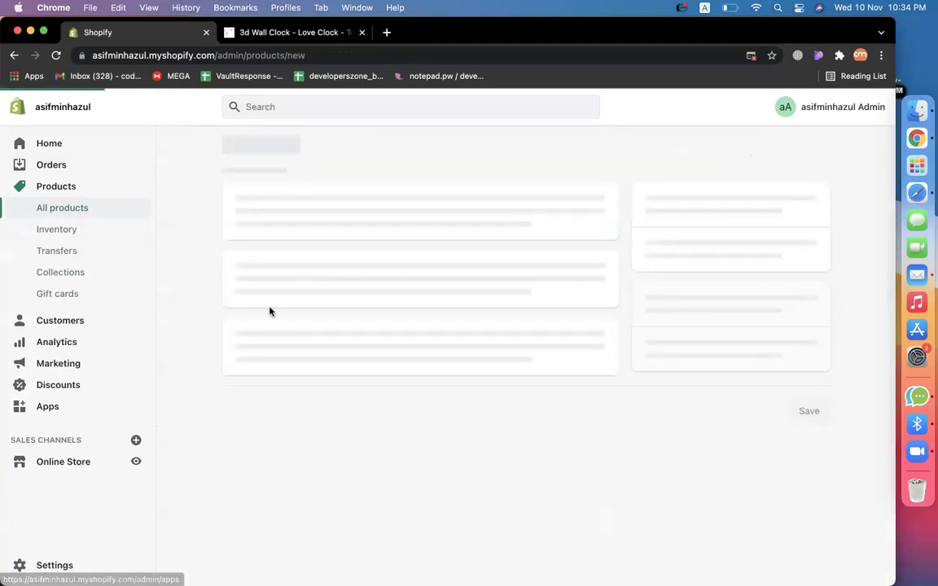
click(385, 213)
key(super+v)
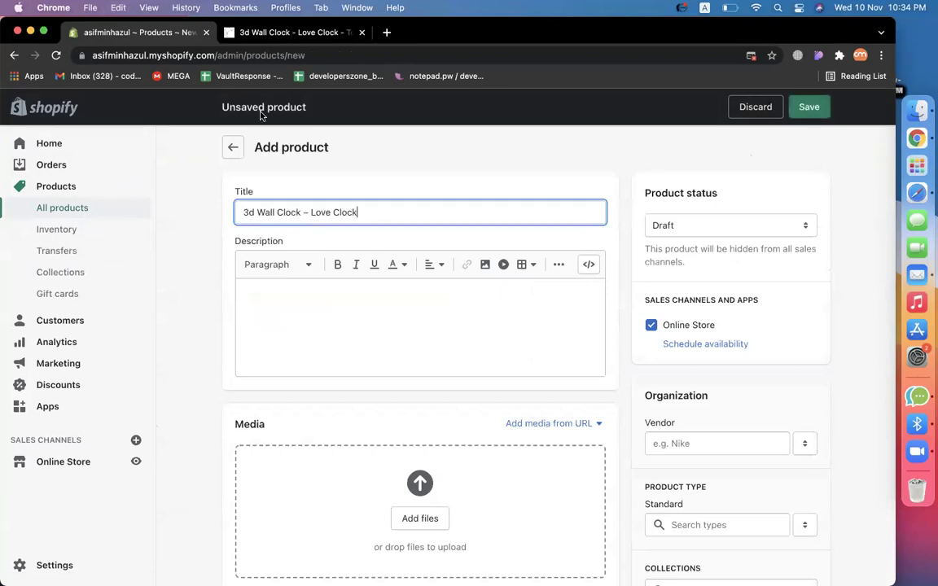
click(255, 31)
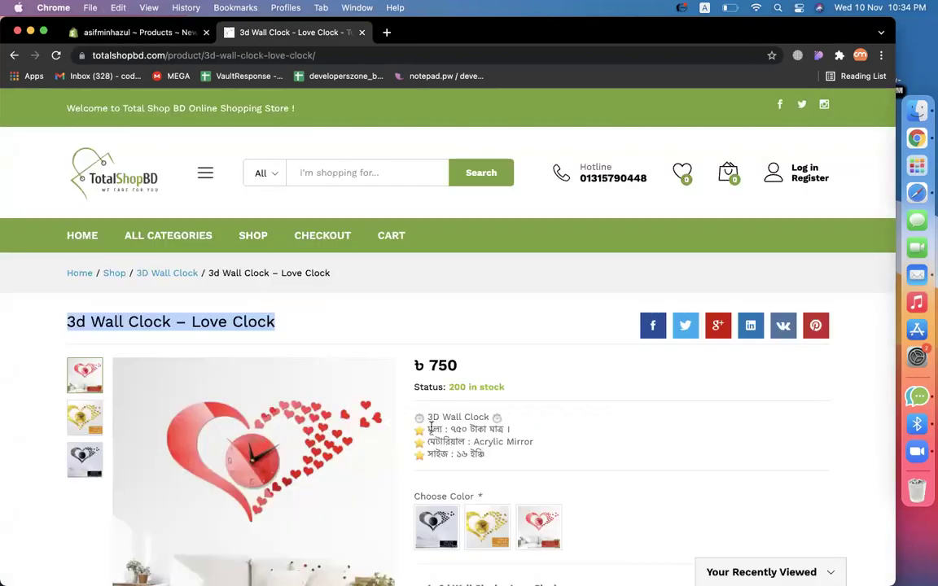
Copy the Love Clock's price, material and size lines and open notepad.pw in a new tab.
drag(427, 429, 487, 456)
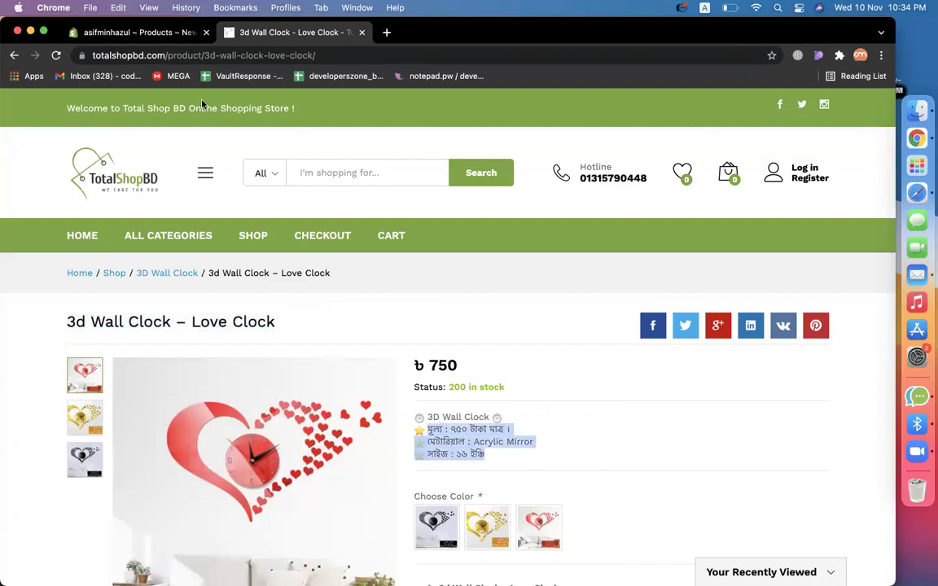
click(387, 31)
text(not)
key(Return)
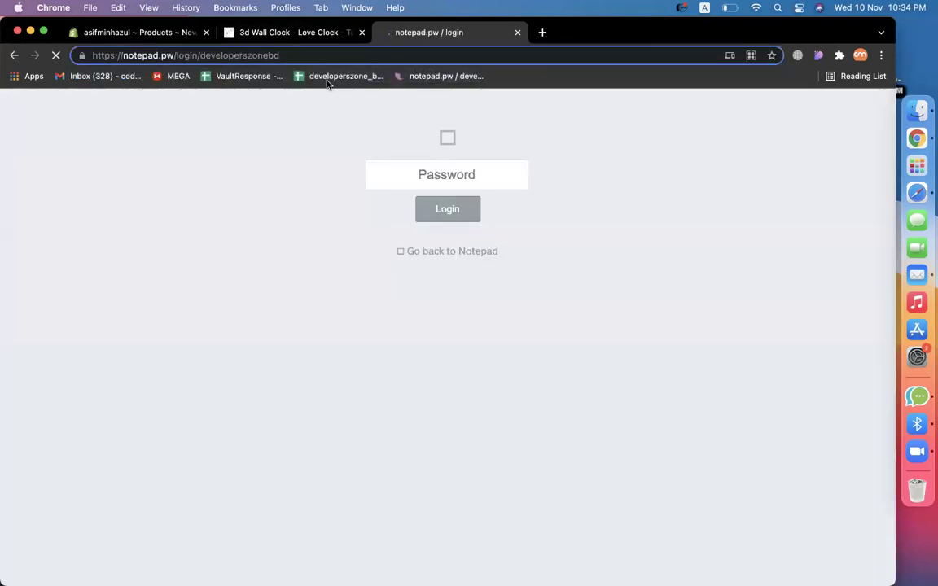
Strip the star emojis from the three lines in notepad.pw and paste them into the product description.
click(178, 55)
key(shift+End)
key(BackSpace)
key(Return)
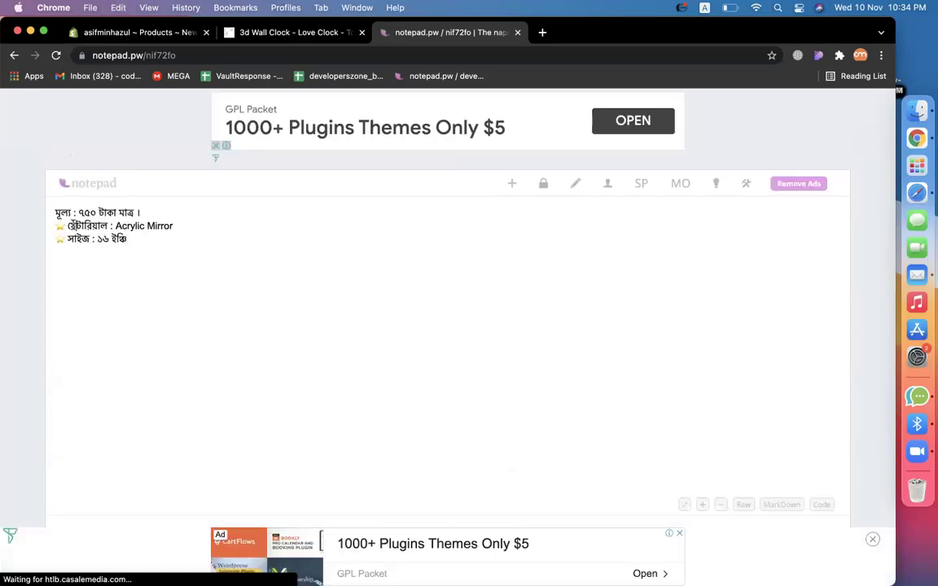
key(BackSpace)
key(BackSpace)
key(super+a)
key(super+c)
click(143, 33)
click(491, 311)
key(super+v)
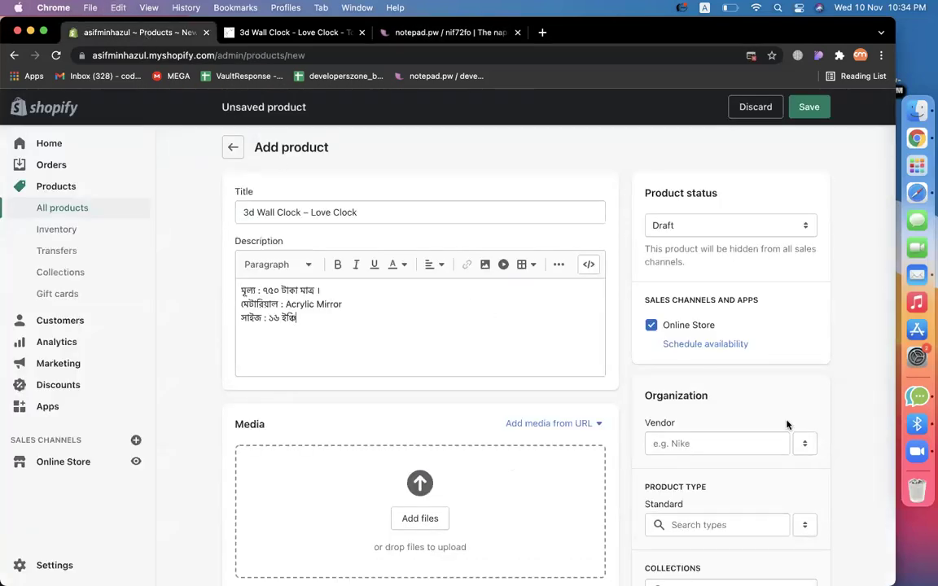
Set the product type to Clocks.
scroll(787, 424, down, 5)
click(737, 331)
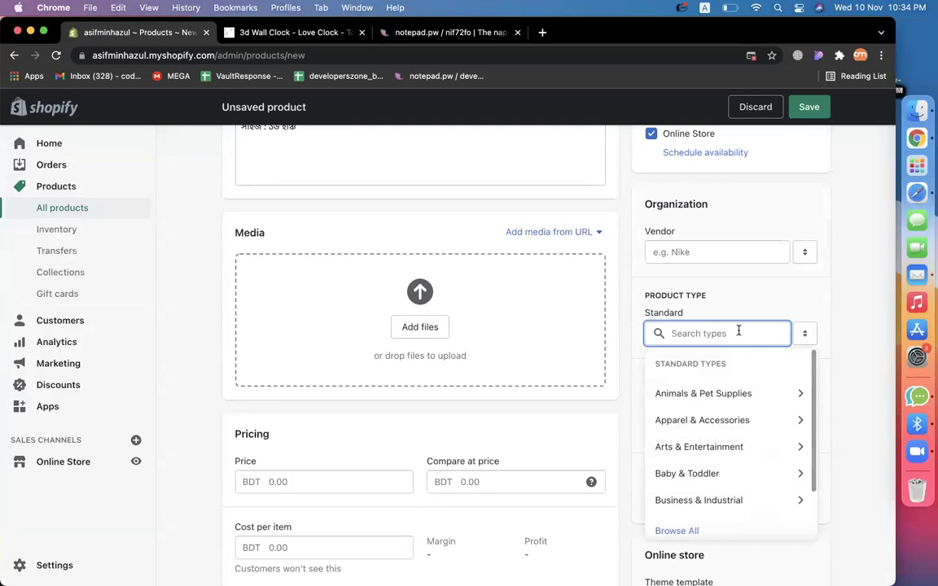
text(clock)
key(BackSpace)
key(BackSpace)
key(BackSpace)
key(BackSpace)
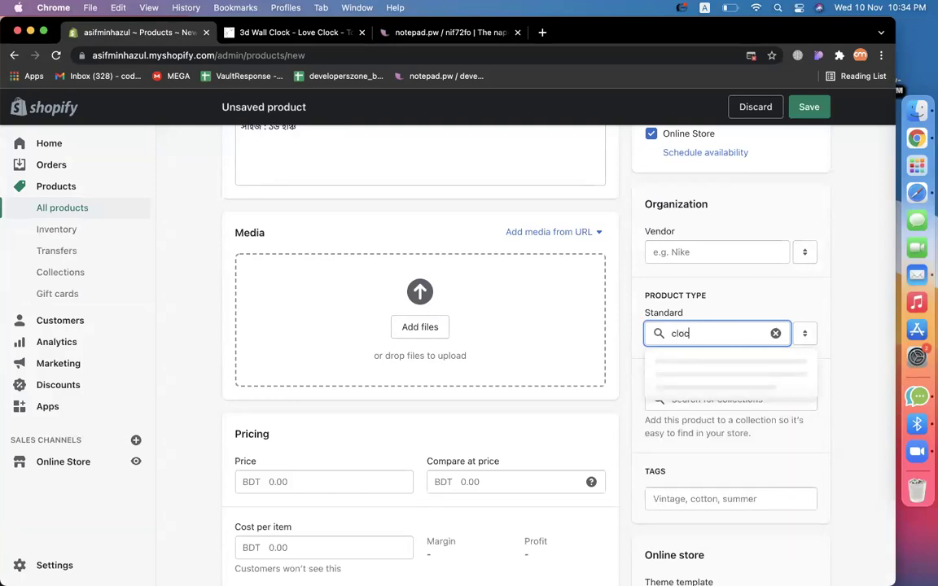
text(k)
click(709, 420)
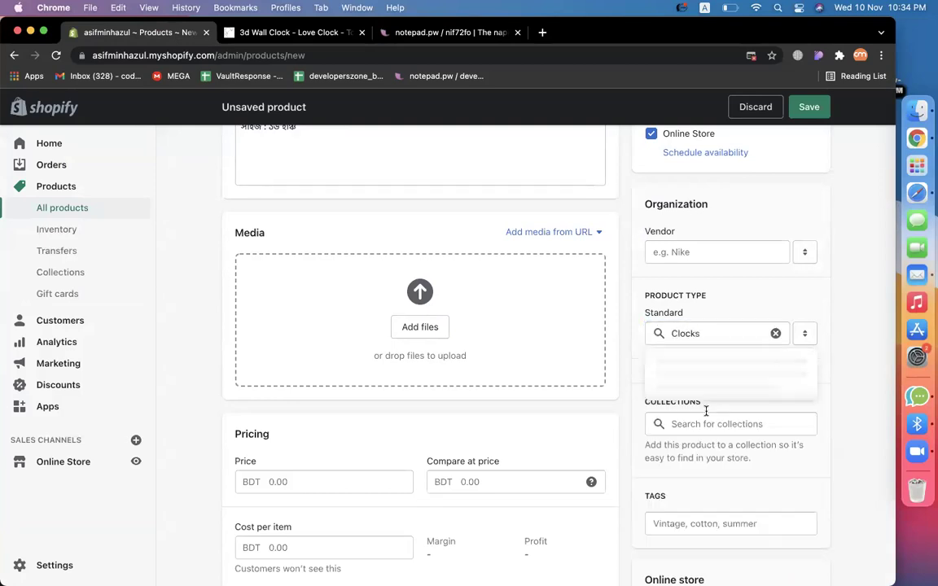
Add the tags 'clock' and 'wall clock'.
scroll(820, 472, down, 5)
click(692, 315)
text(clock)
key(Return)
text(wall)
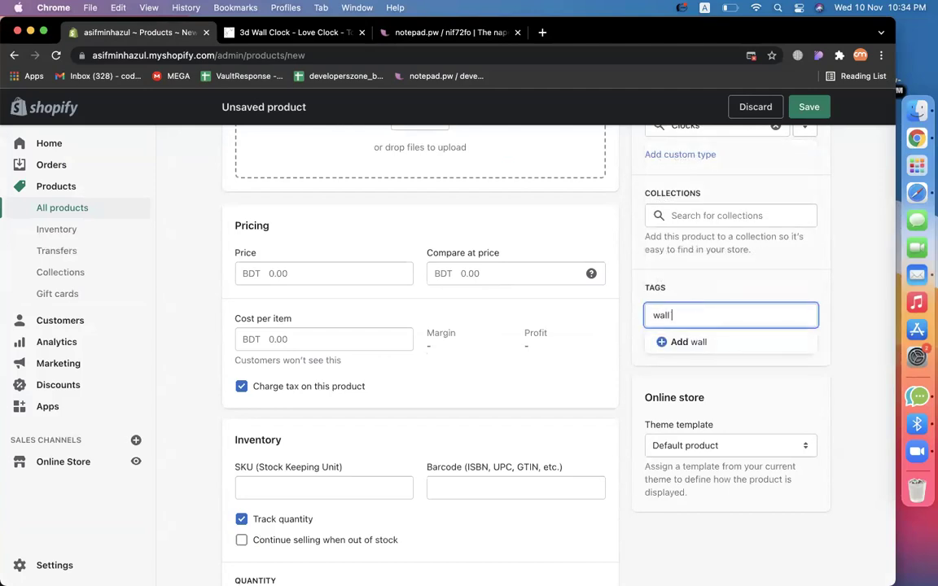
text( clock)
key(Return)
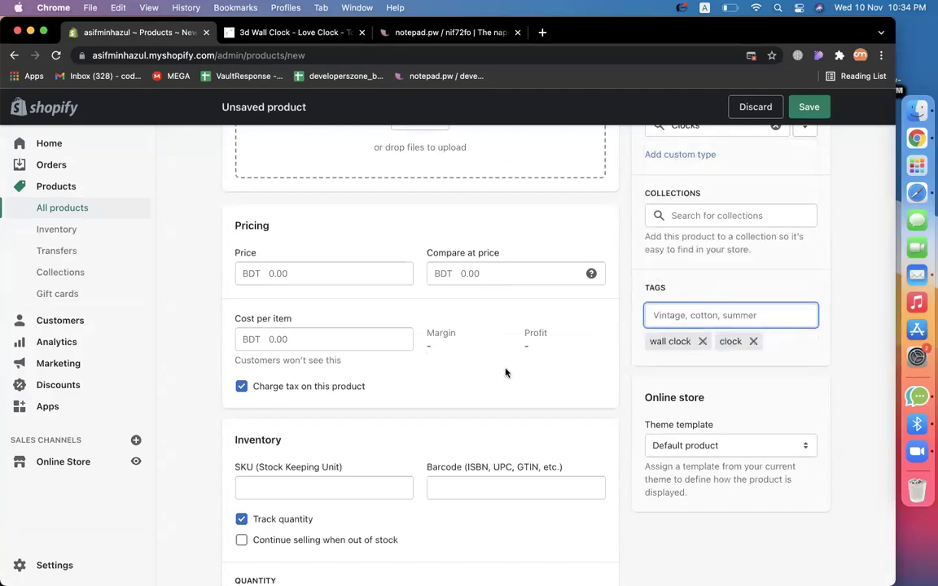
Enter a price of 750.00 BDT and set the available stock quantity.
click(288, 282)
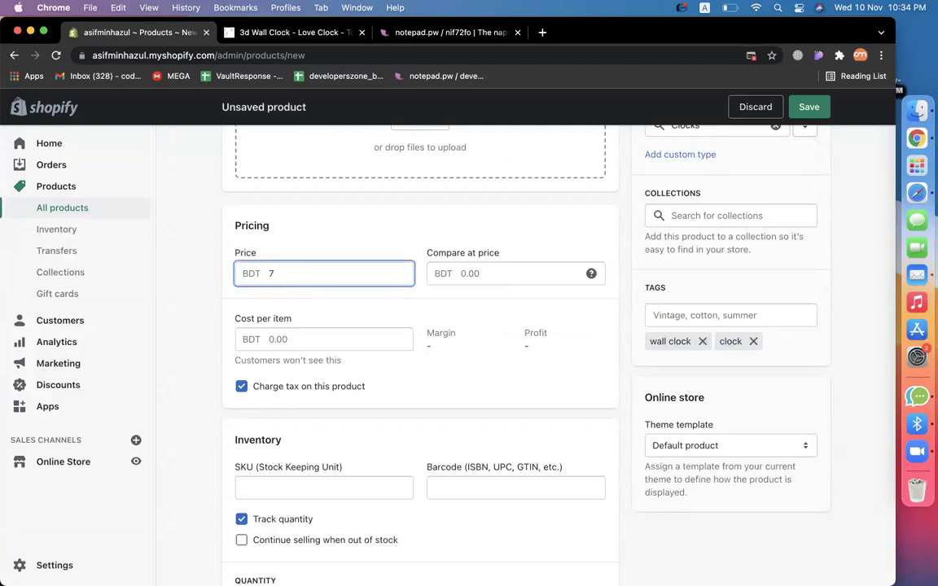
scroll(373, 341, down, 4)
click(394, 357)
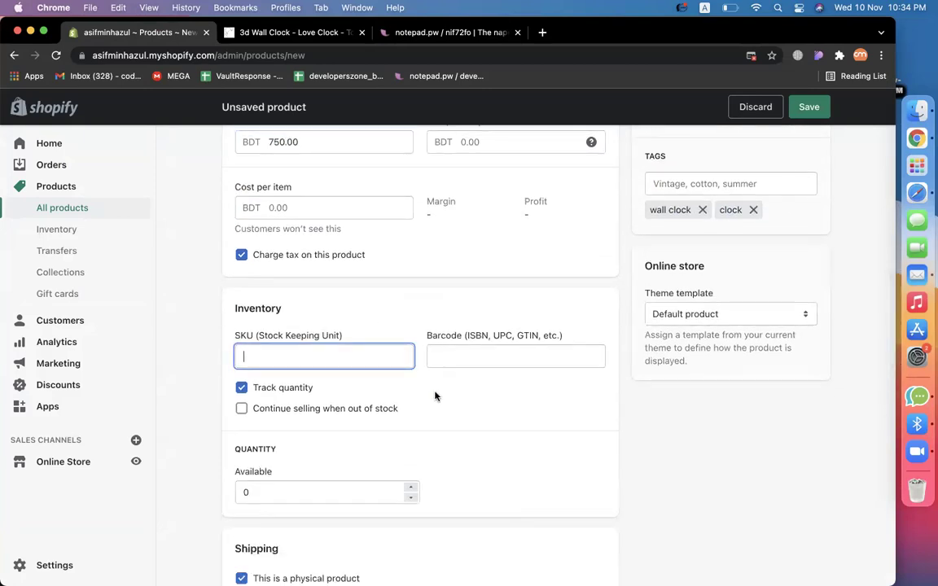
scroll(371, 385, down, 4)
double_click(293, 357)
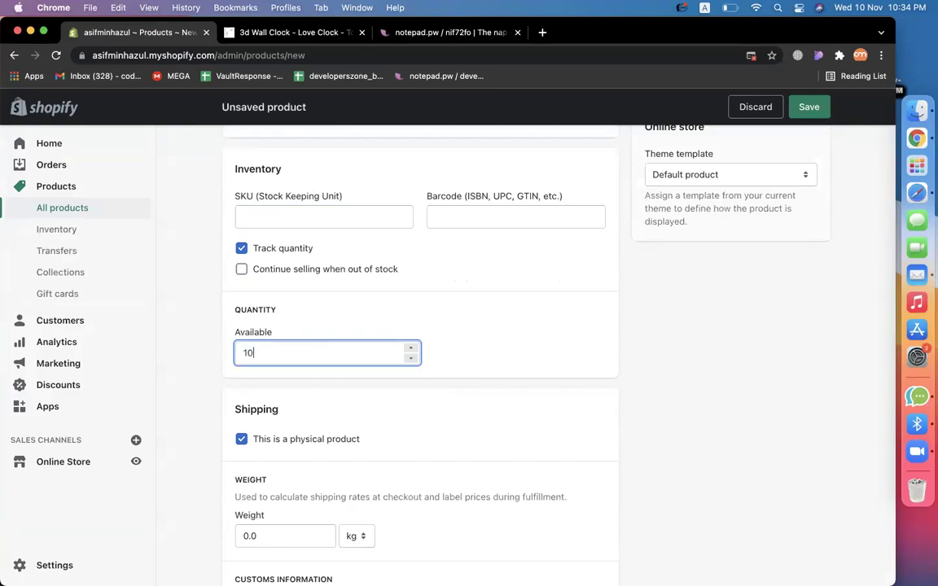
scroll(558, 432, up, 3)
scroll(408, 407, up, 2)
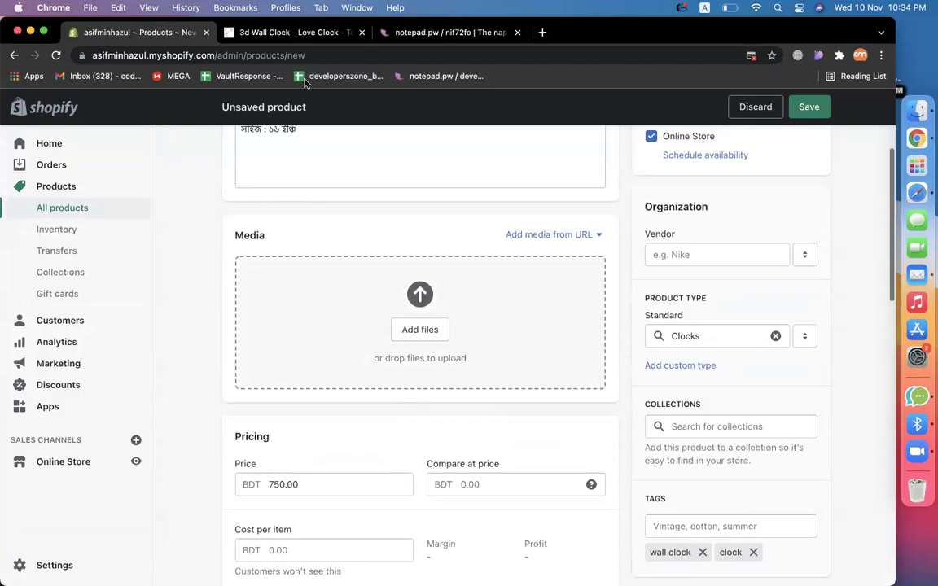
Save the red Love Clock product image as Red.png.
click(277, 31)
scroll(300, 351, down, 2)
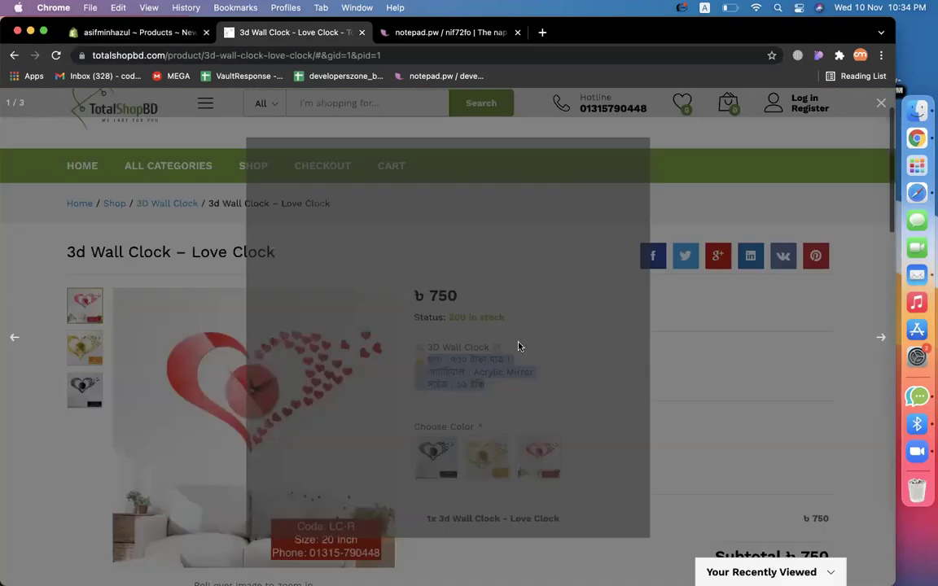
right_click(521, 343)
click(550, 367)
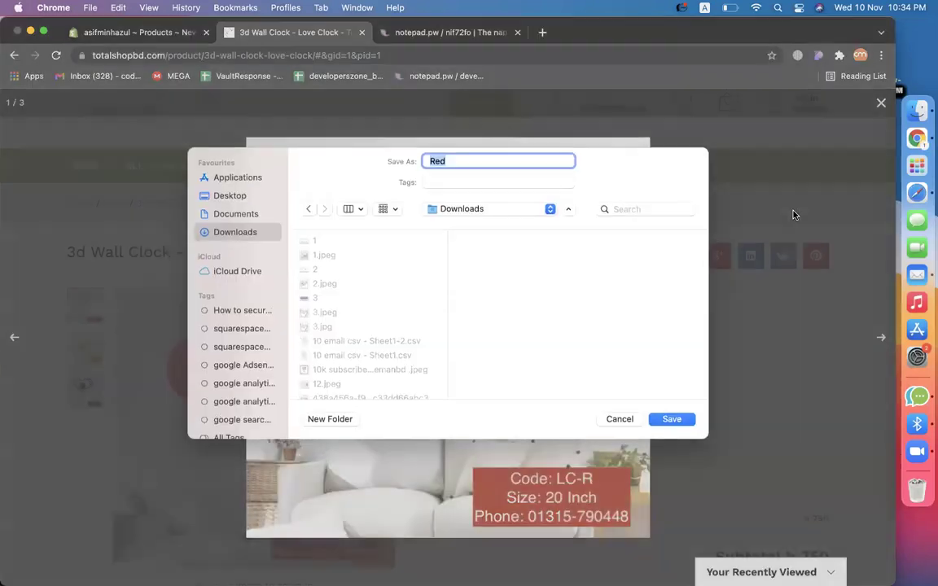
key(Return)
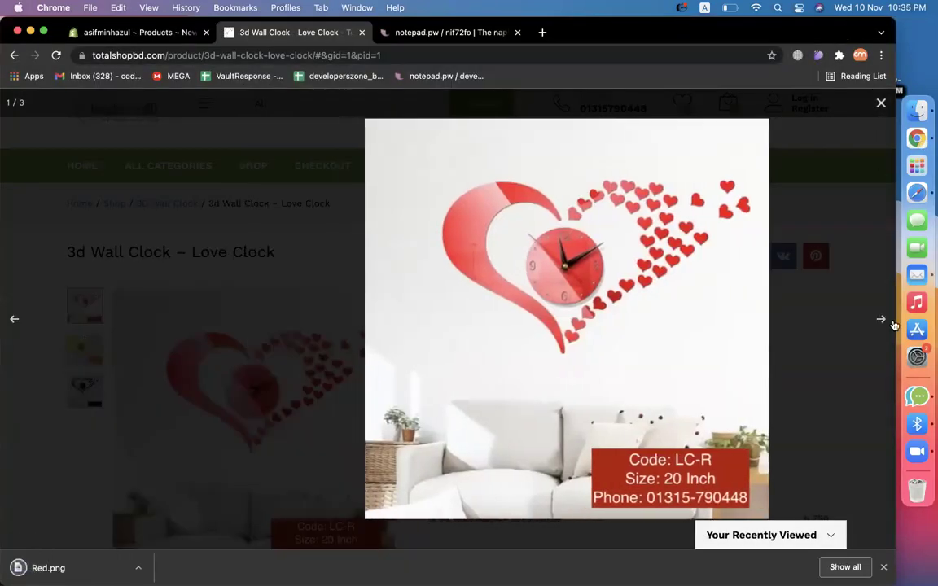
Save the golden Love Clock product image as Golden.png.
click(880, 319)
right_click(510, 345)
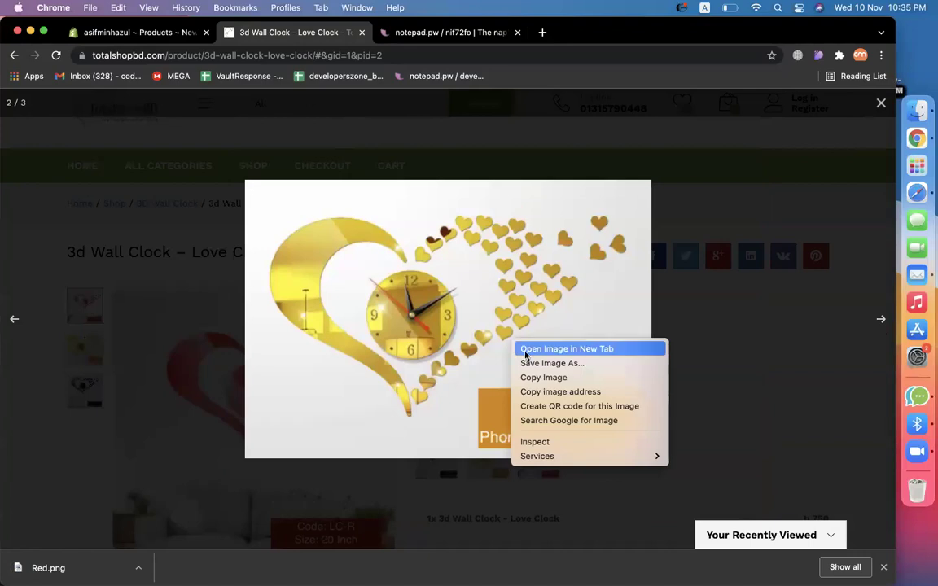
click(537, 363)
key(Return)
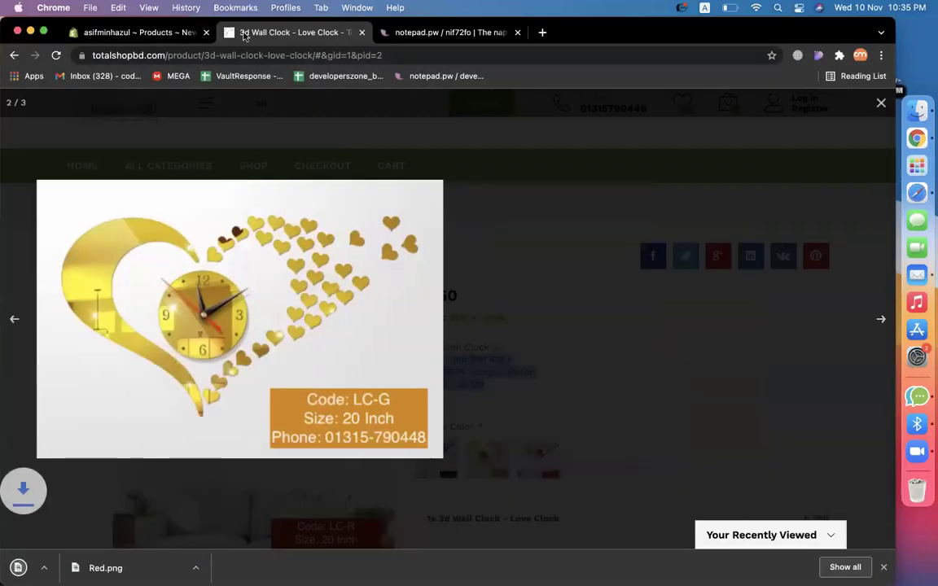
click(143, 32)
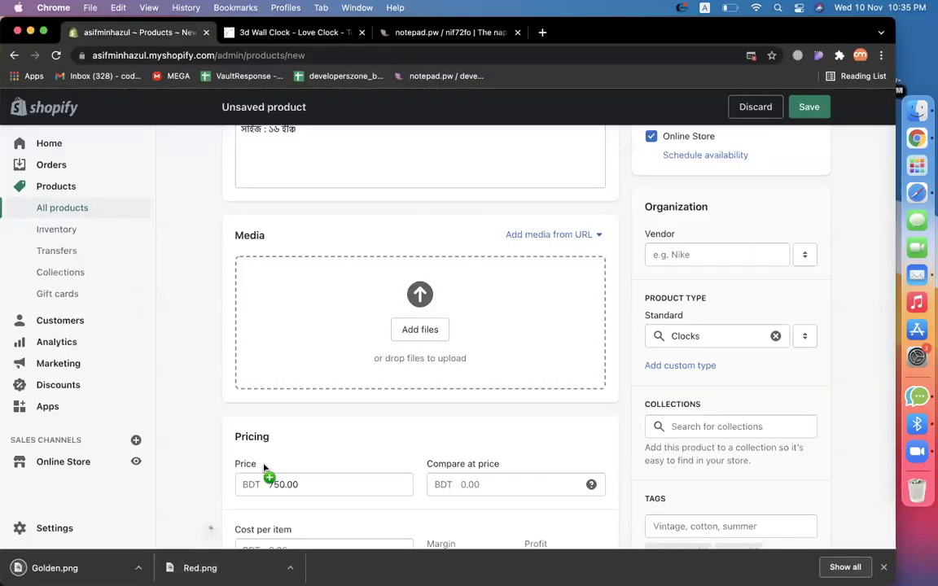
Add Golden.png and Red.png to the Love Clock product's media.
drag(263, 466, 387, 392)
drag(199, 567, 457, 398)
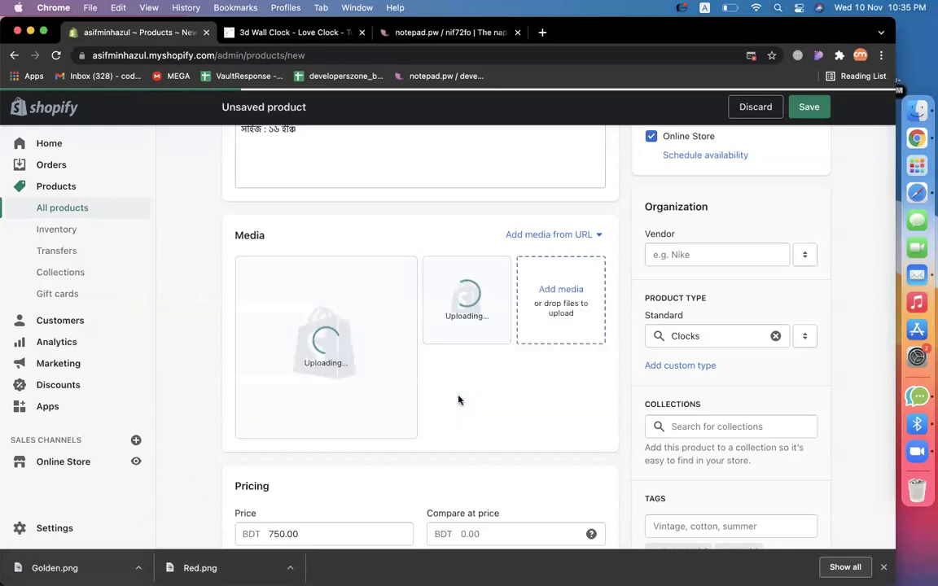
scroll(630, 444, down, 5)
scroll(630, 443, down, 10)
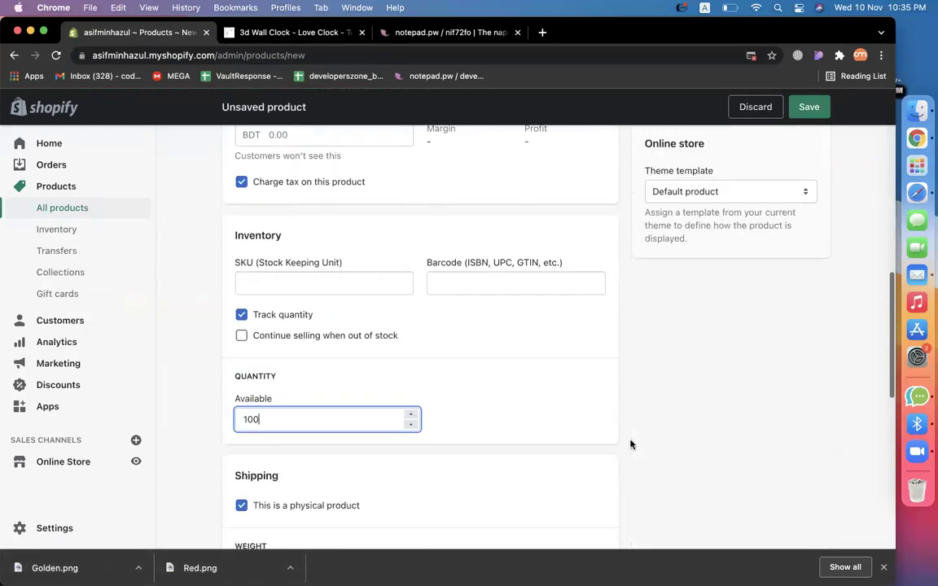
scroll(630, 444, down, 5)
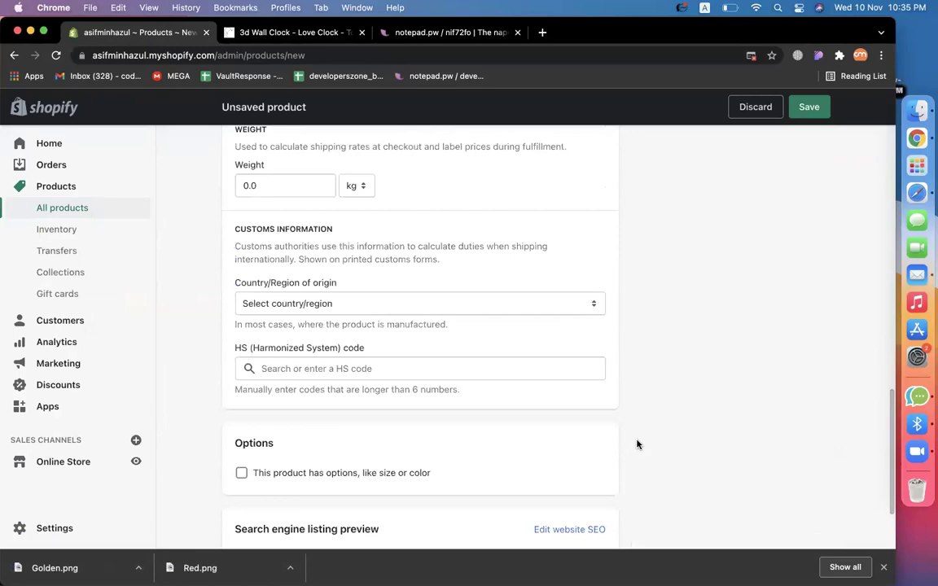
scroll(717, 420, up, 15)
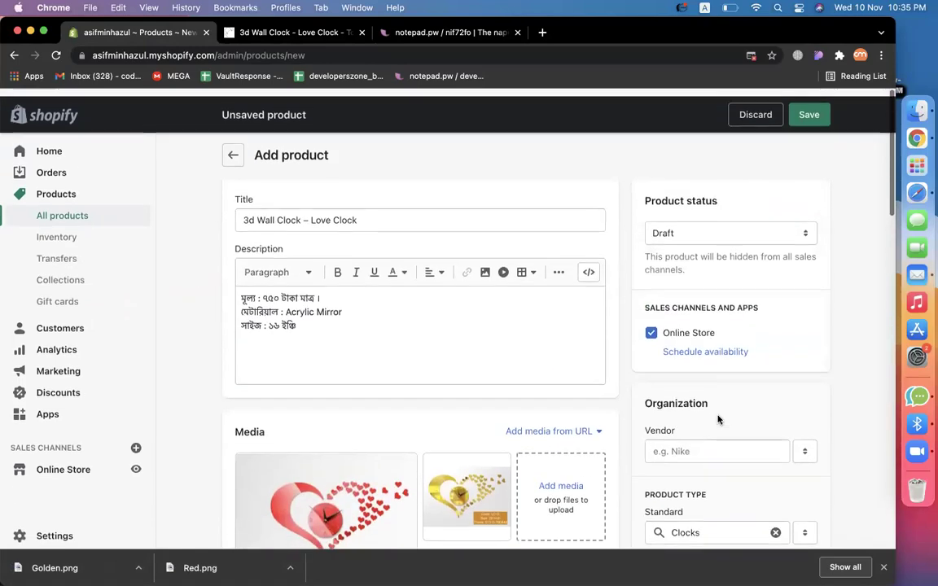
scroll(717, 419, down, 8)
scroll(717, 419, up, 10)
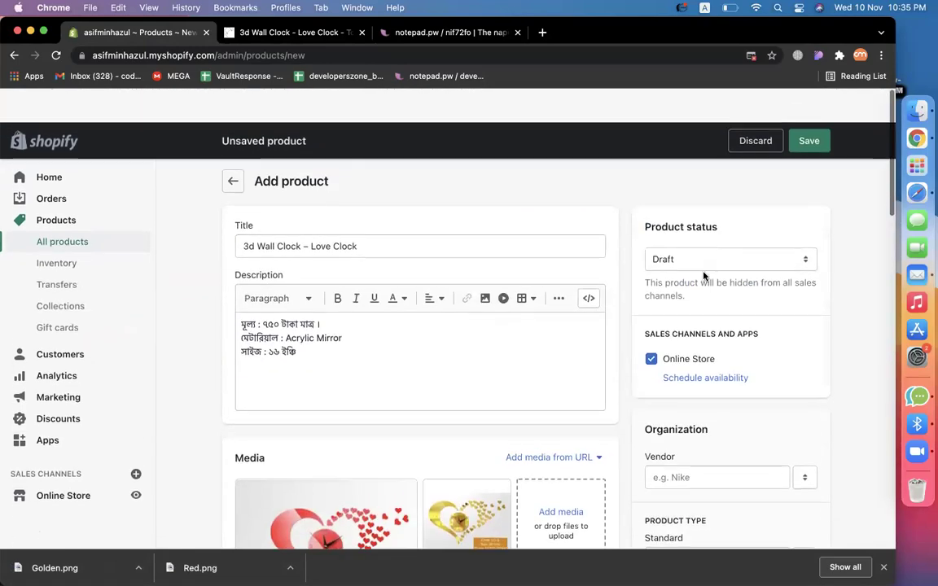
Set the Love Clock product status to Active and save it.
click(702, 234)
click(712, 210)
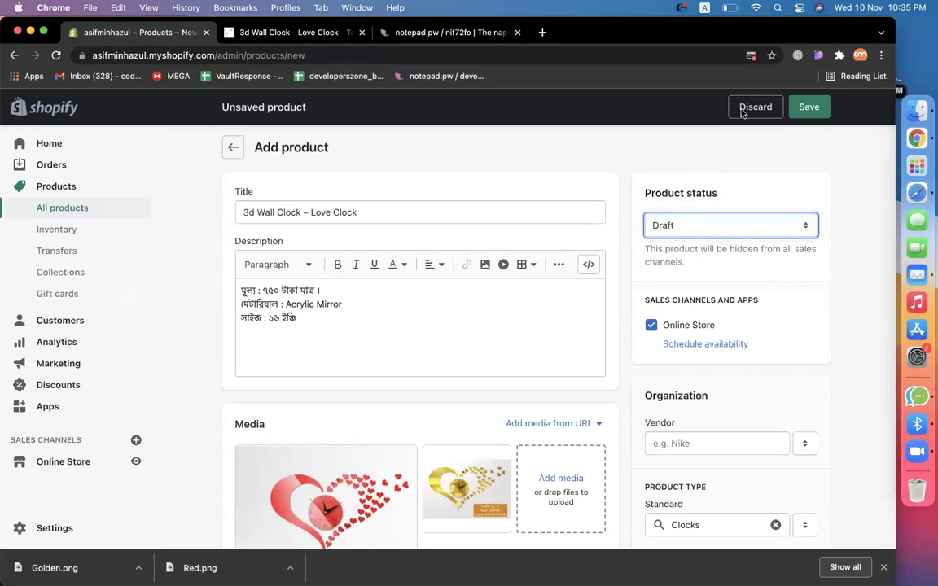
click(813, 109)
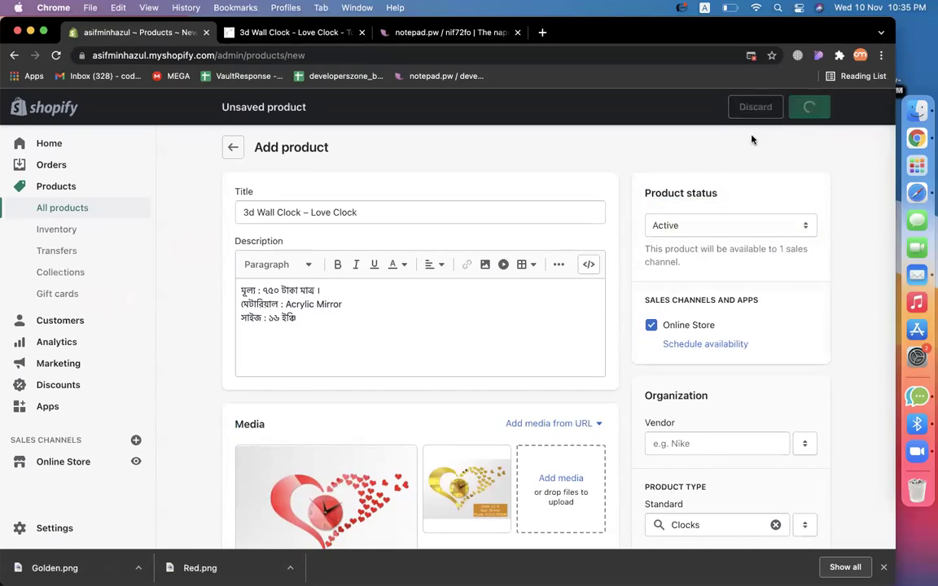
click(293, 33)
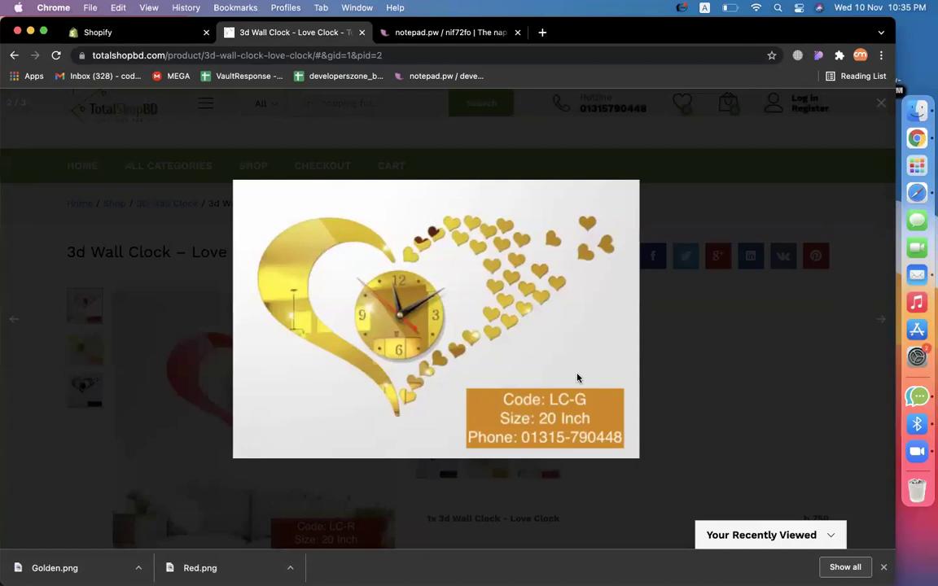
key(Right)
Close the image gallery and open the Tobi Steam Iron product page.
click(881, 103)
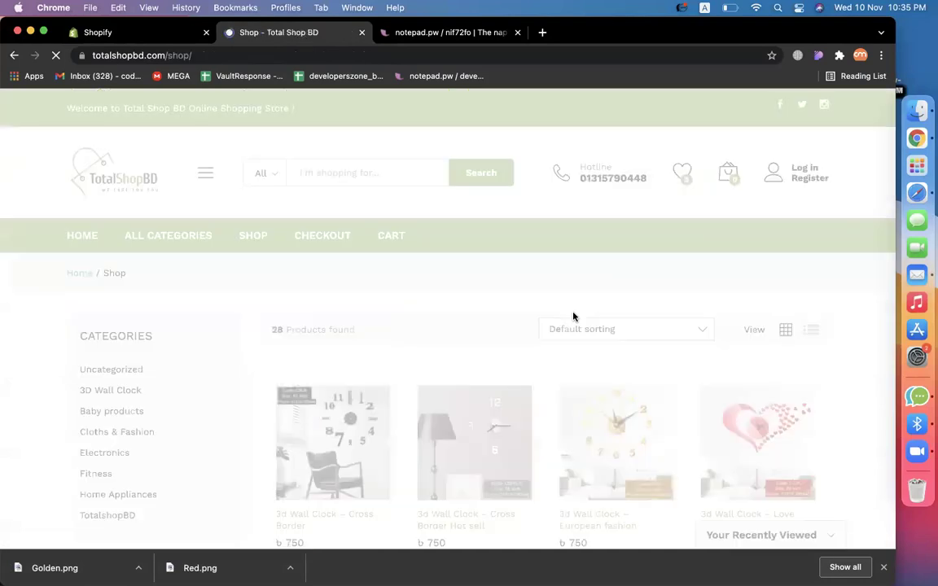
scroll(461, 373, down, 5)
scroll(727, 471, down, 5)
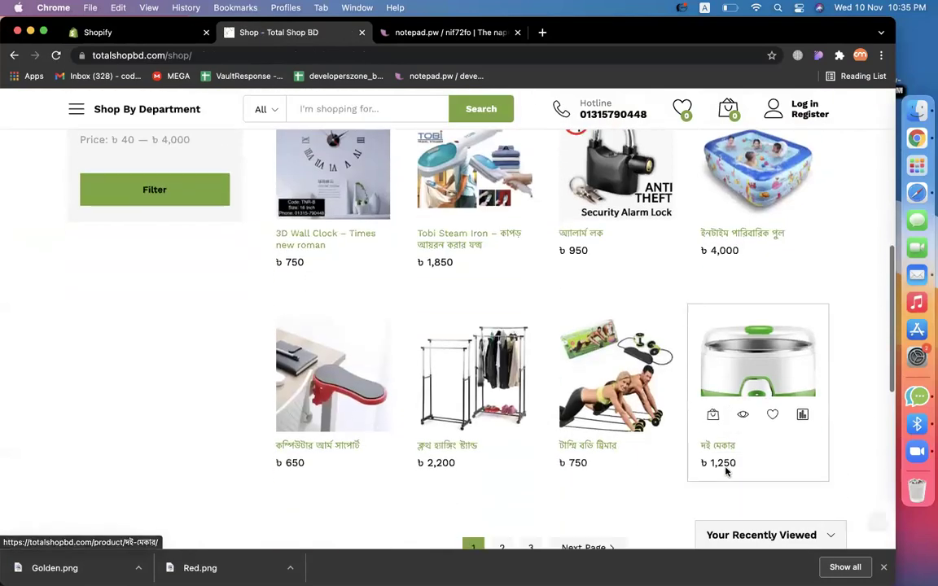
scroll(613, 389, up, 1)
scroll(616, 389, up, 3)
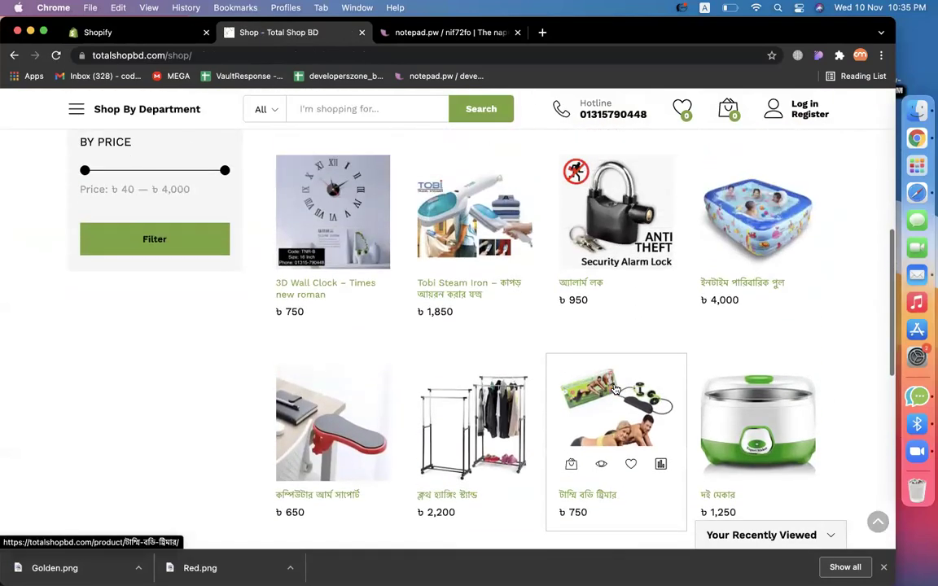
scroll(615, 389, up, 1)
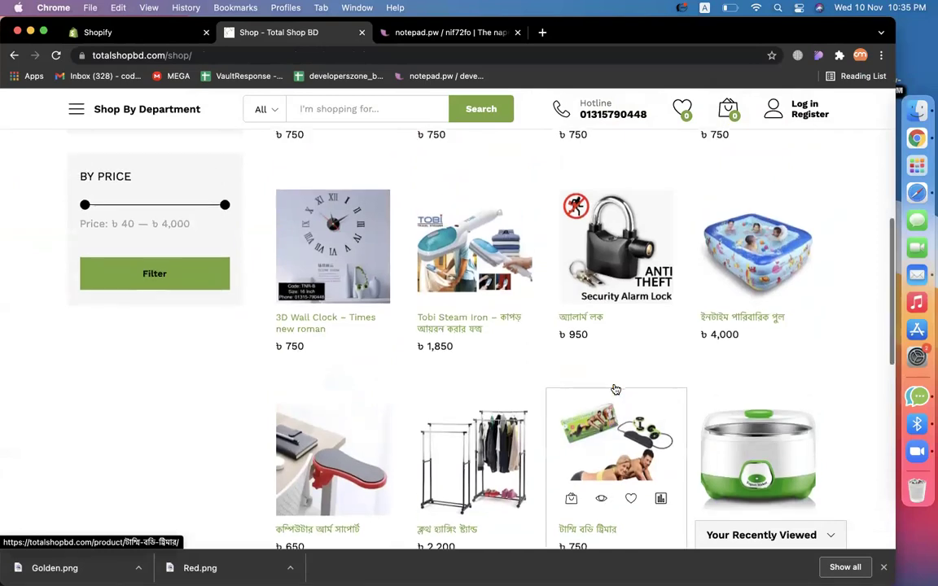
click(446, 330)
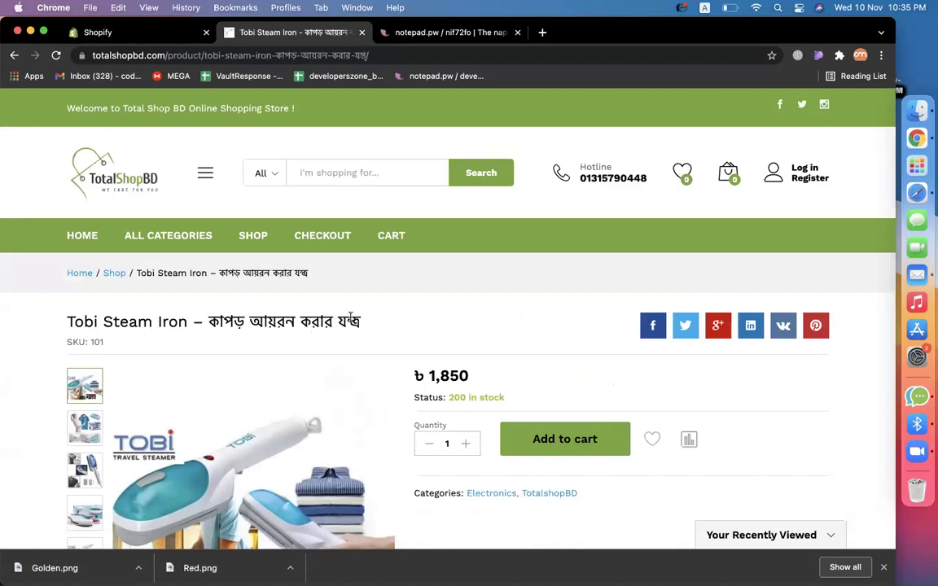
Select and copy the full 'Tobi Steam Iron' product title.
triple_click(101, 320)
scroll(128, 337, down, 5)
scroll(127, 336, up, 5)
click(98, 320)
triple_click(136, 320)
key(super+c)
Start a new product in Shopify from All products and focus its title.
click(143, 34)
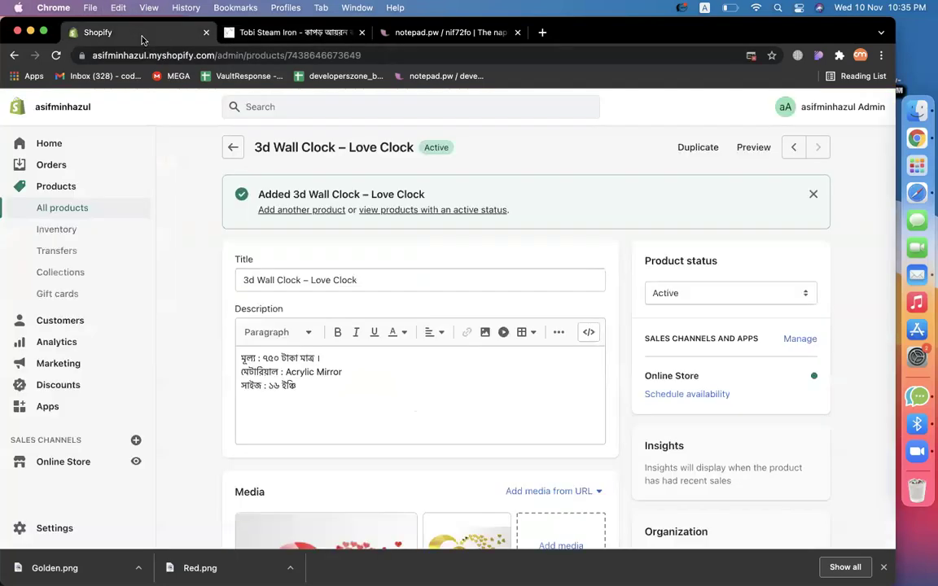
click(78, 211)
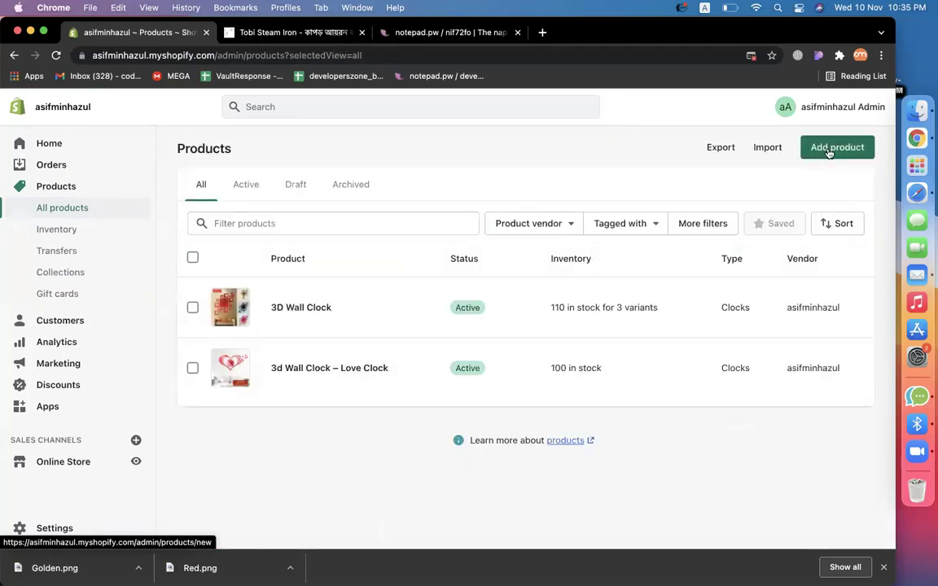
click(830, 148)
click(310, 207)
Paste 'Tobi Steam Iron' as the new product's title.
key(super+v)
click(279, 32)
scroll(465, 326, down, 2)
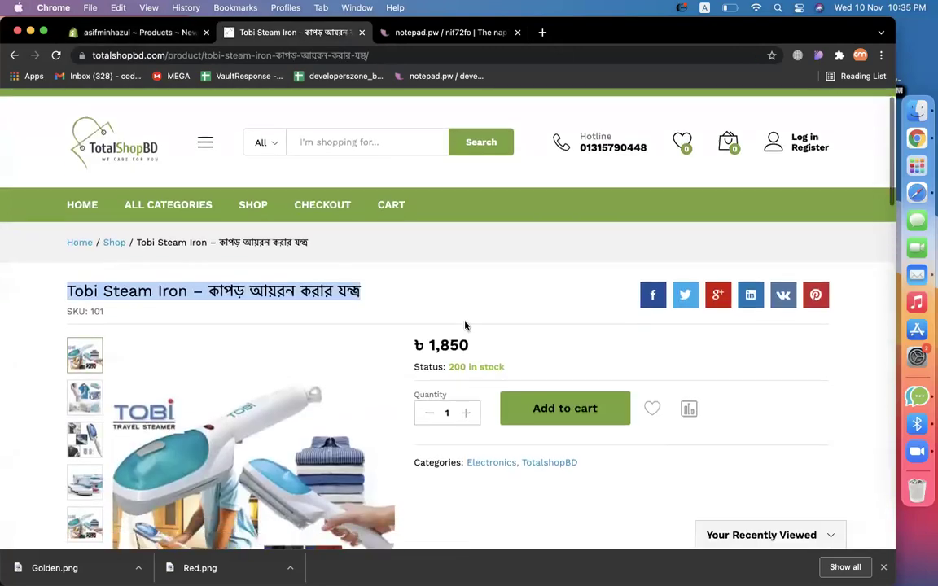
click(151, 37)
scroll(425, 348, down, 5)
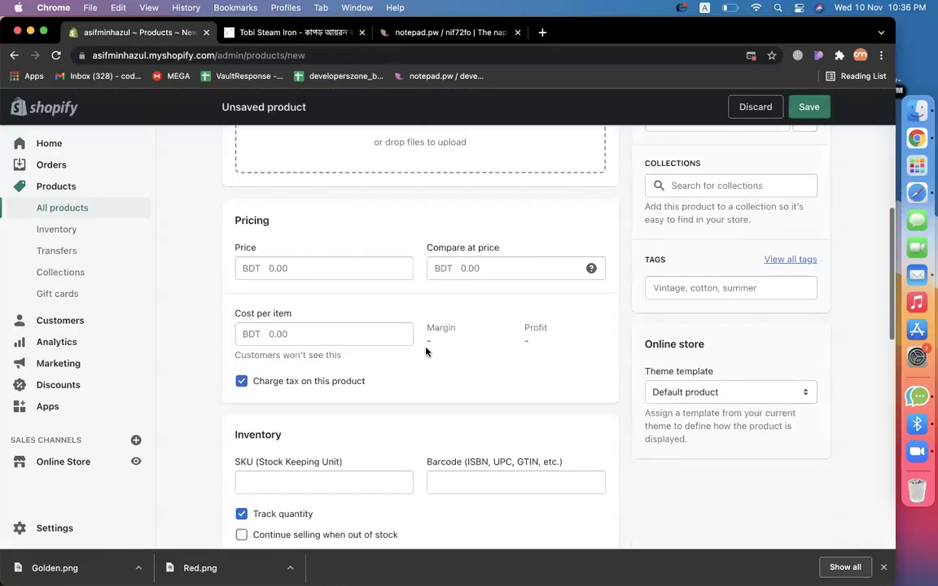
Enter 'iron' in the product type field and save the new product.
click(306, 279)
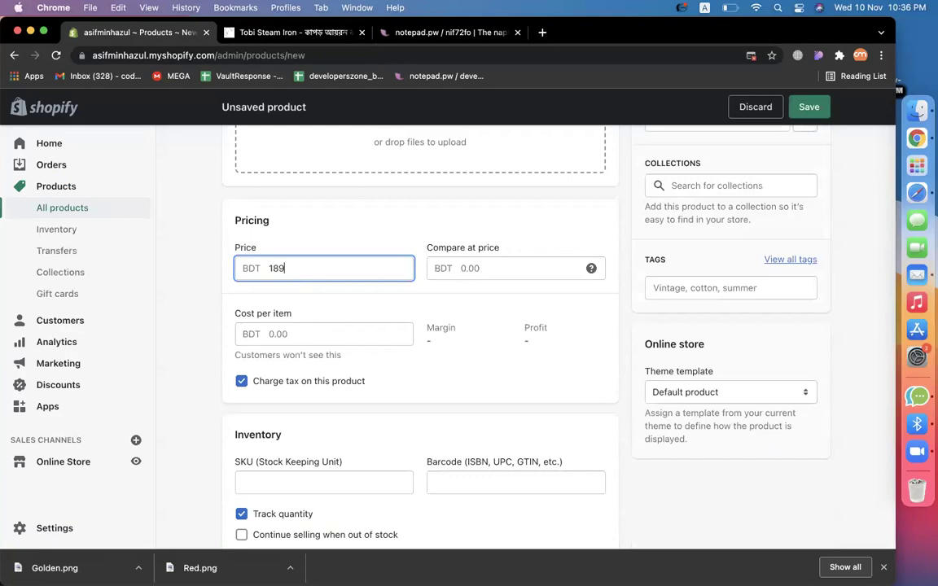
scroll(554, 309, up, 7)
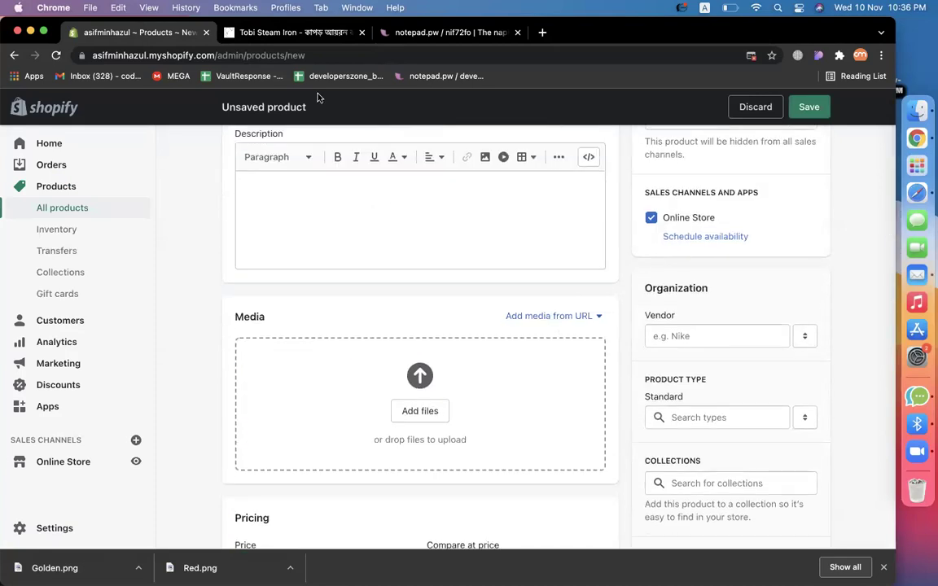
click(708, 418)
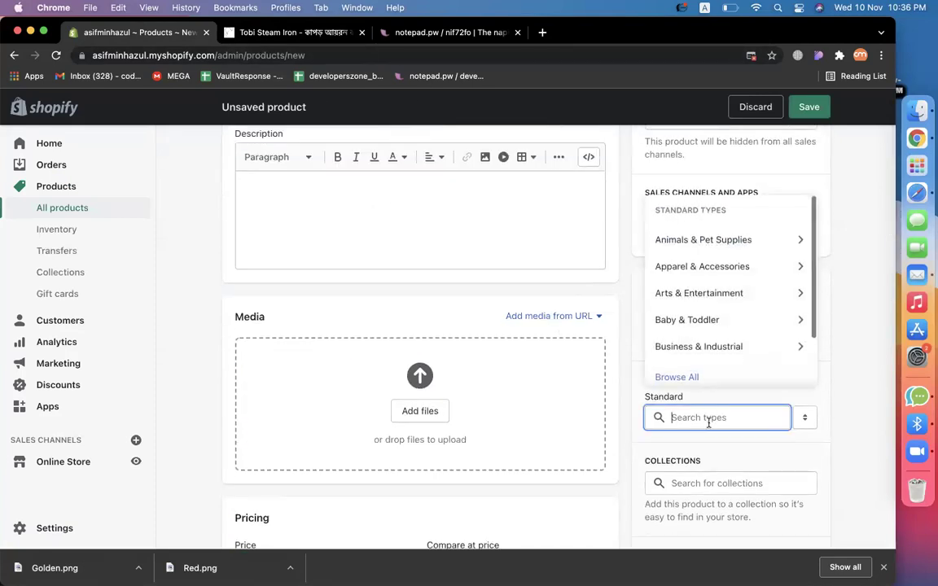
text(iron)
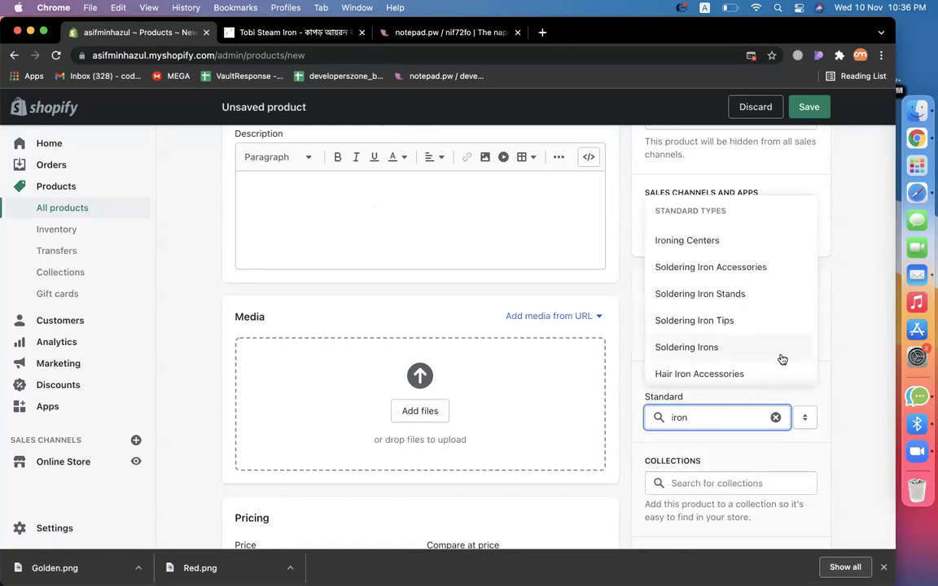
key(Return)
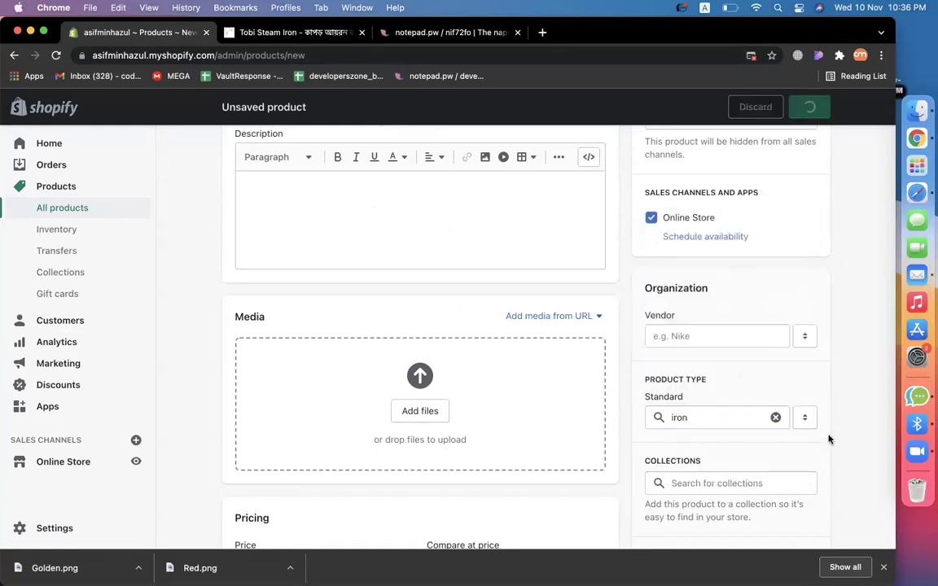
scroll(826, 439, down, 1)
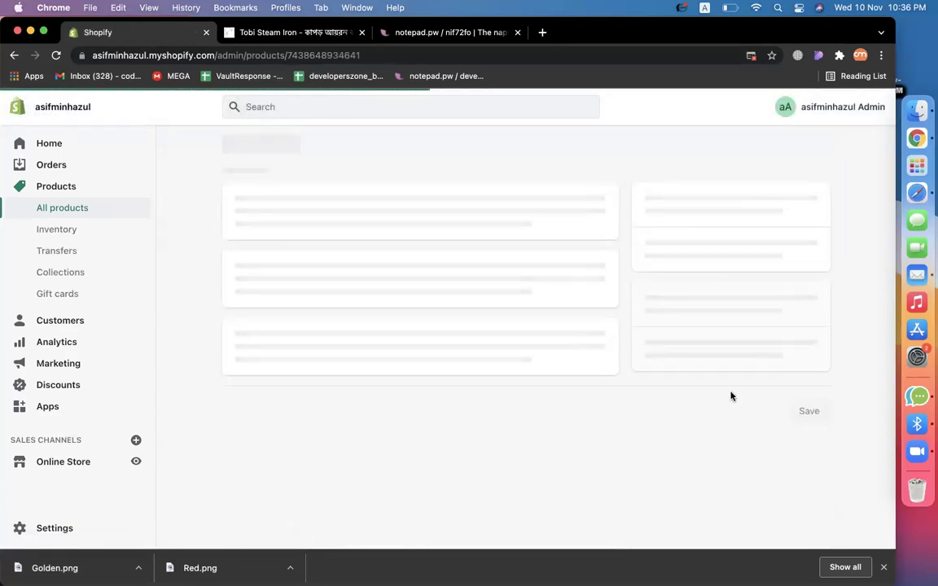
Set the product type to Iron Accessories.
scroll(857, 481, down, 5)
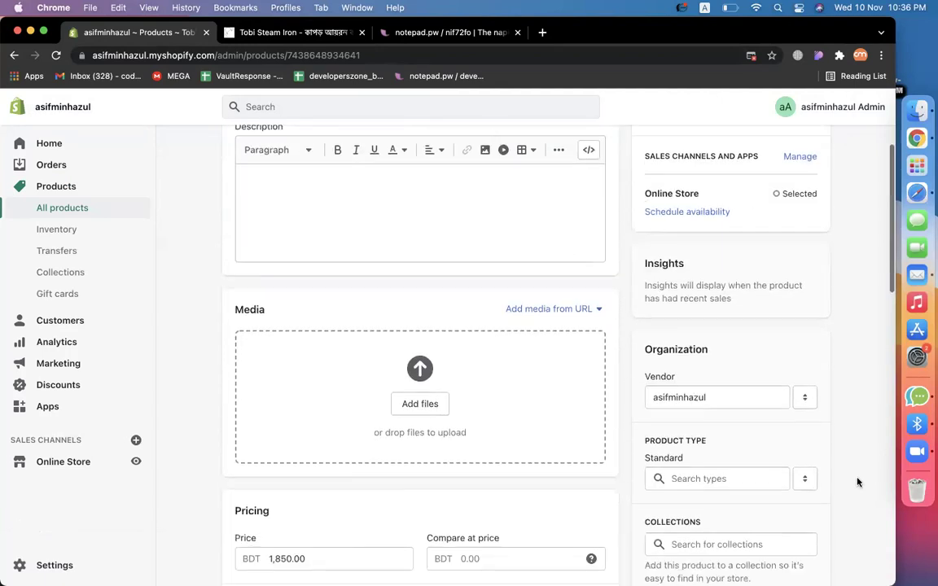
scroll(857, 481, down, 2)
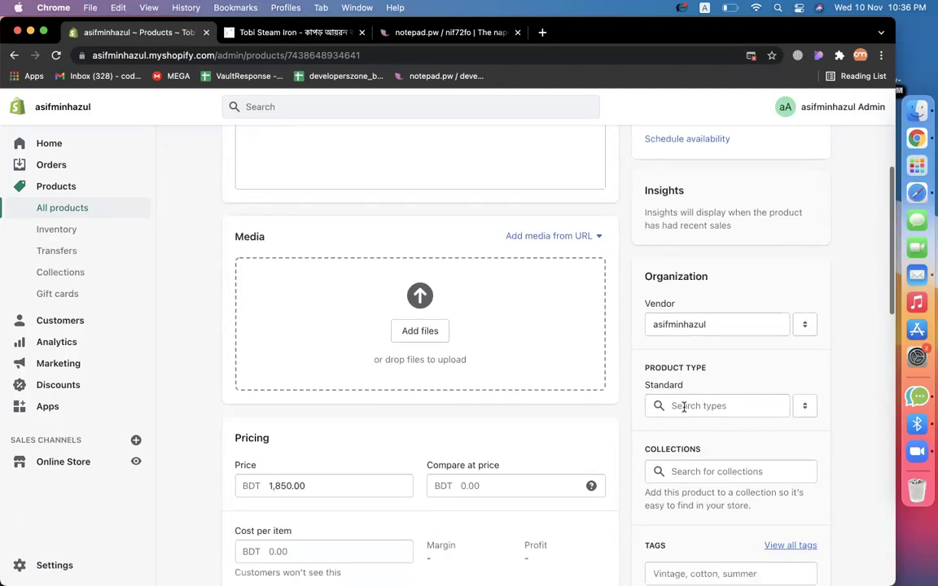
click(684, 407)
text(iron)
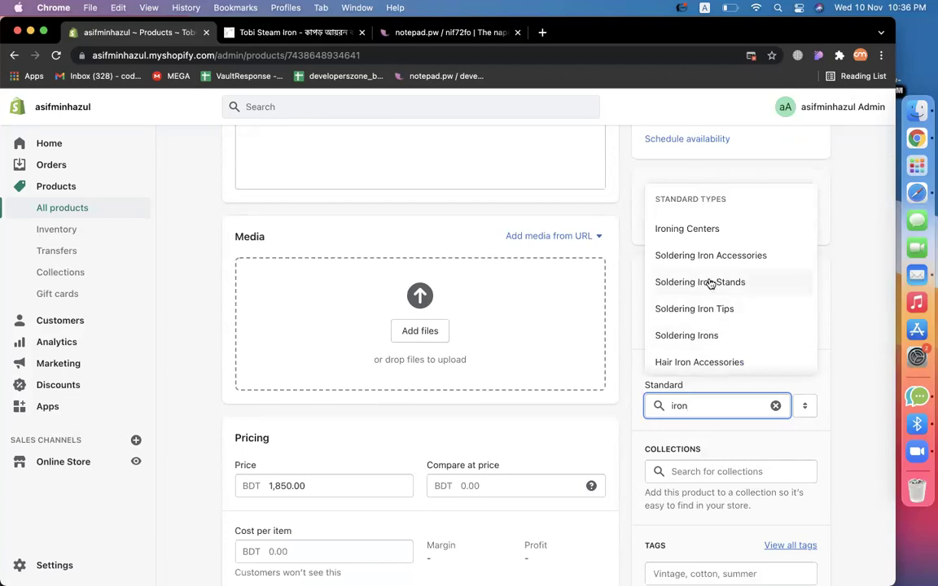
scroll(716, 306, down, 3)
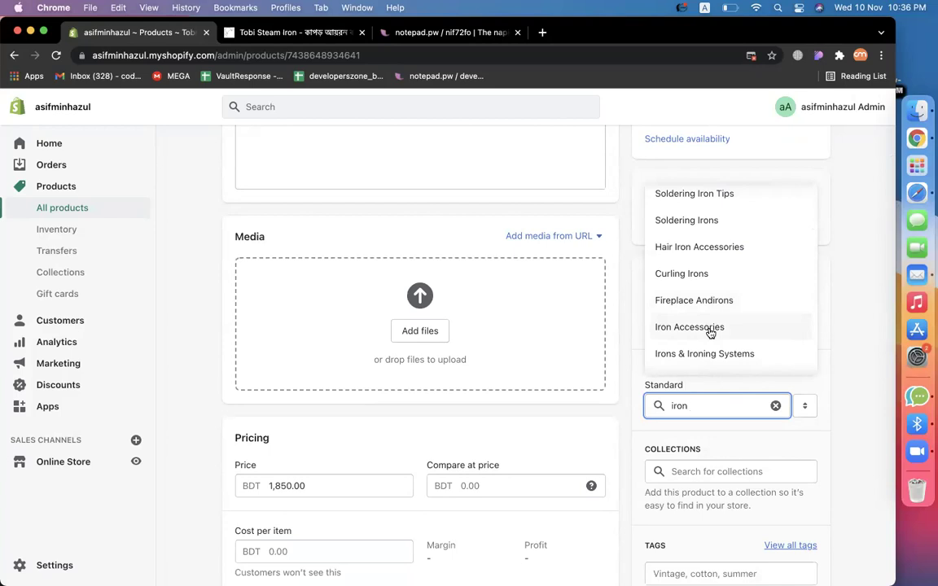
scroll(709, 334, up, 3)
scroll(710, 334, down, 5)
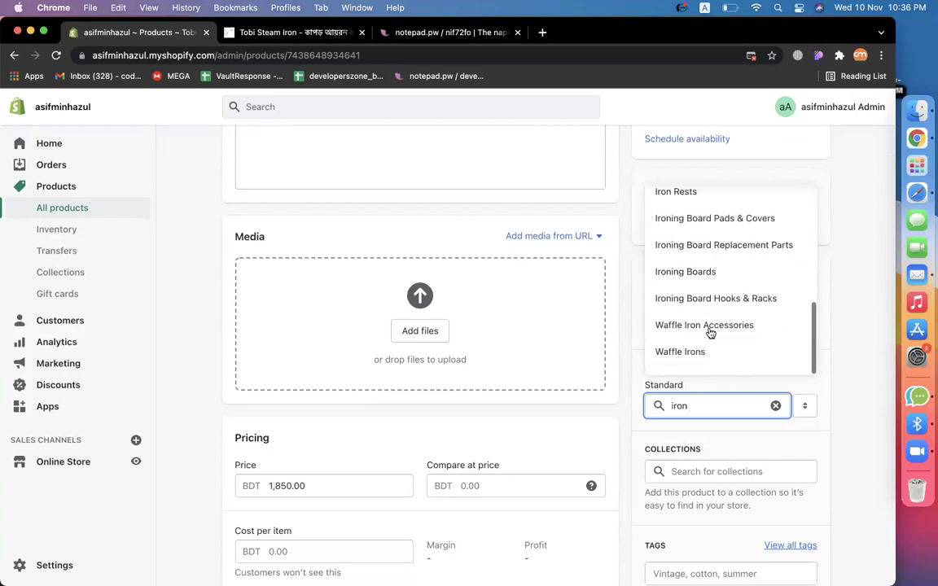
scroll(710, 333, up, 1)
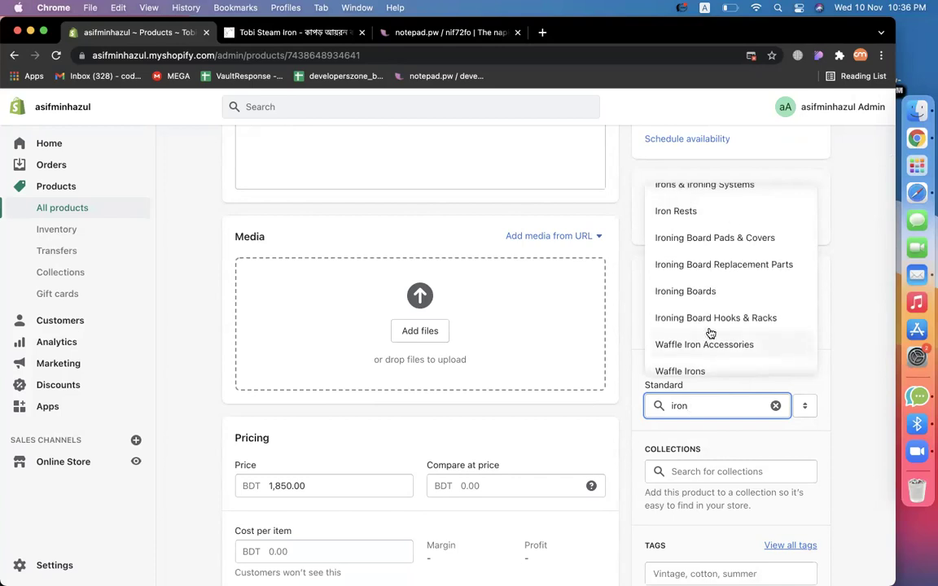
scroll(705, 337, down, 1)
scroll(707, 341, up, 2)
scroll(717, 293, up, 1)
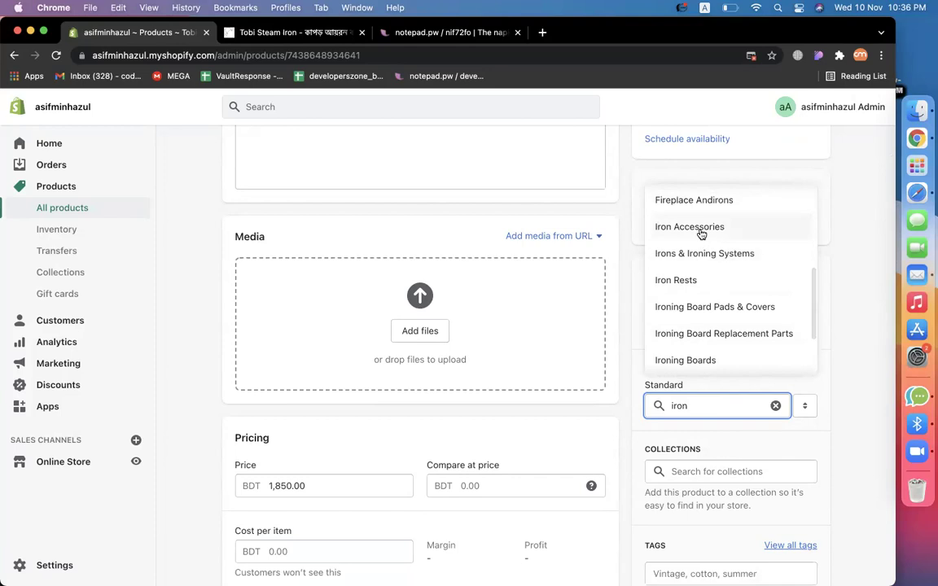
click(713, 225)
scroll(857, 429, down, 3)
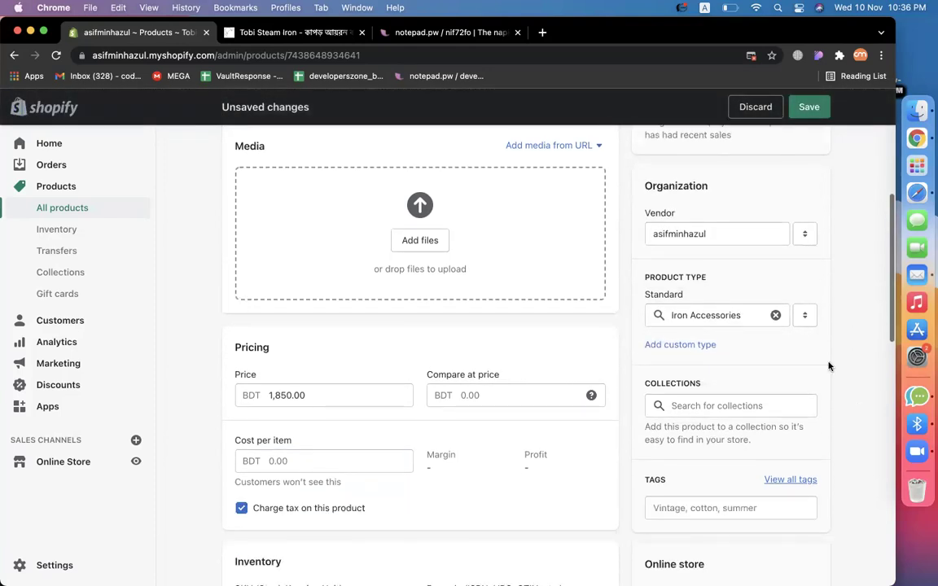
click(806, 324)
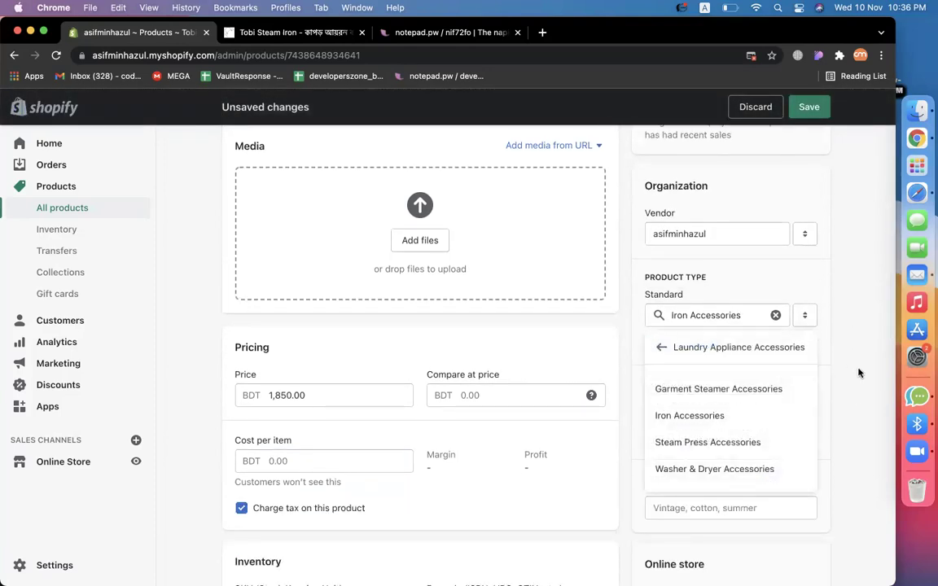
click(806, 321)
Add the tags 'iron' and 'steam iron' to the product.
scroll(832, 397, down, 2)
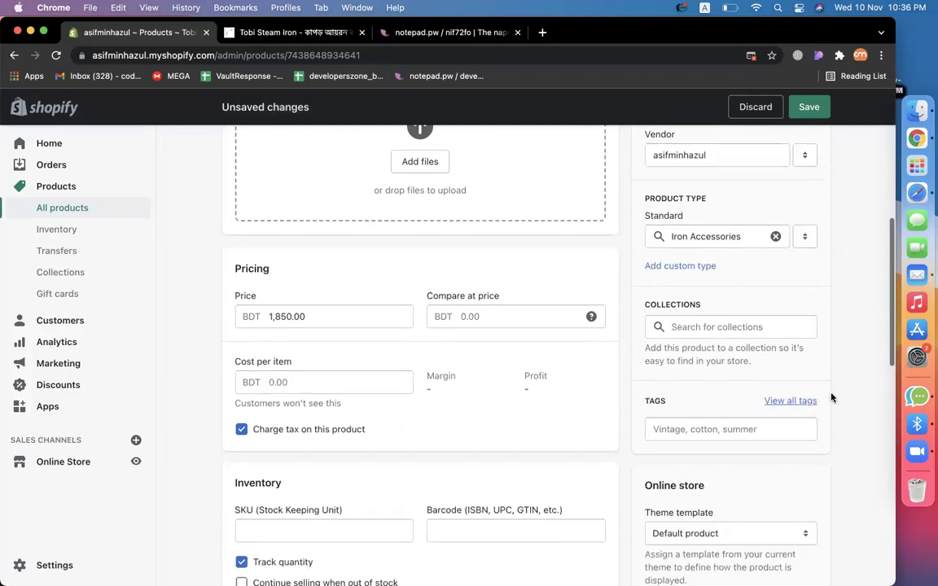
click(690, 421)
text(Iron)
key(Return)
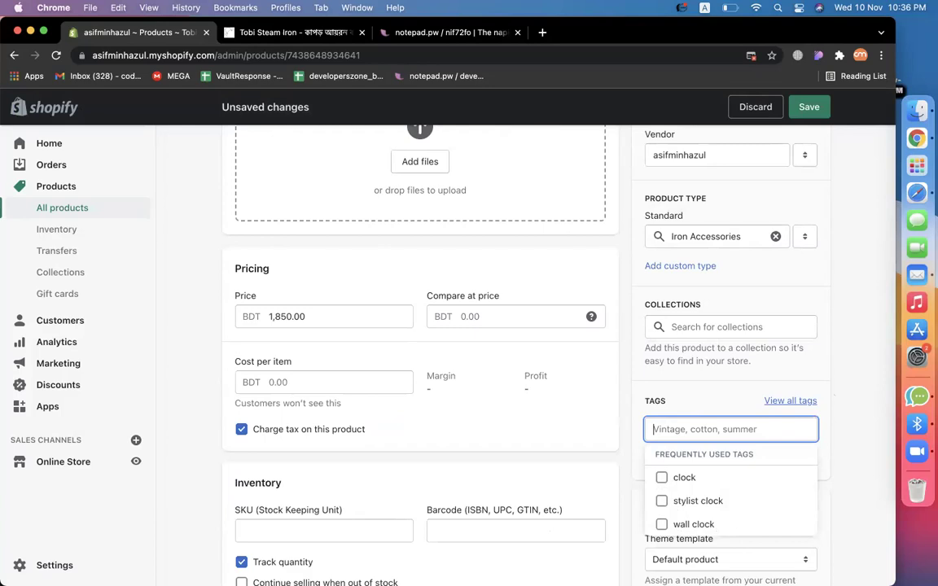
text(steam iron)
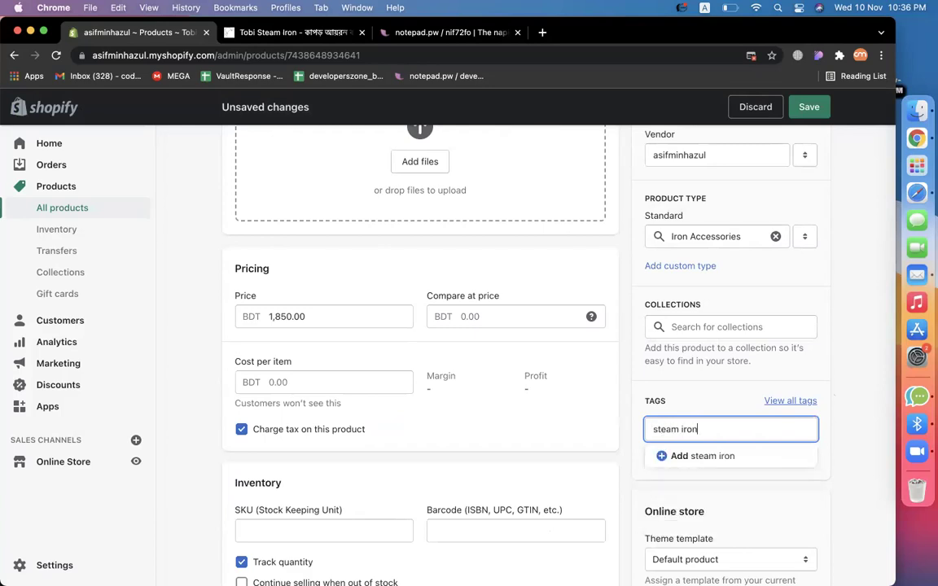
key(Return)
click(839, 412)
Set the available inventory quantity to 50.
scroll(847, 470, down, 3)
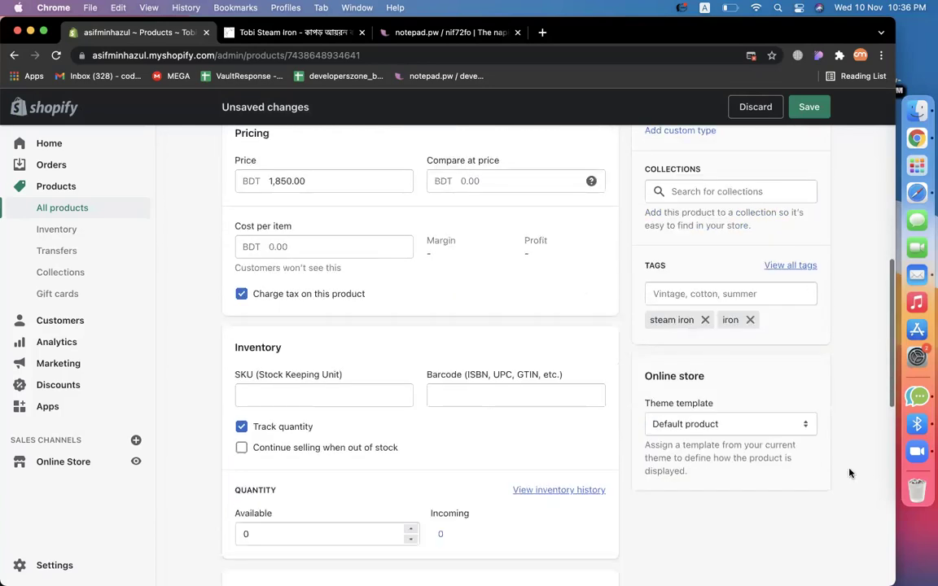
click(354, 395)
scroll(354, 390, down, 3)
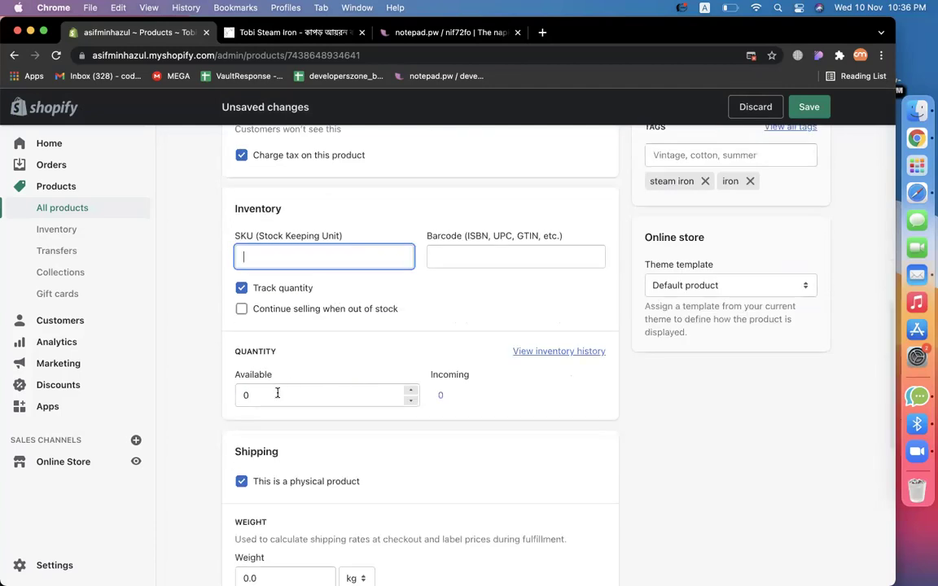
click(277, 393)
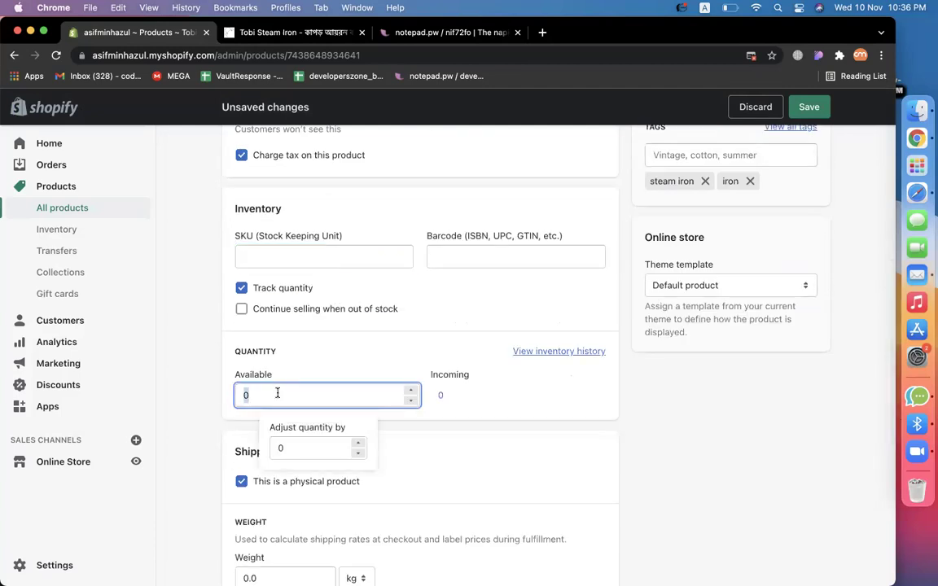
click(726, 429)
click(293, 32)
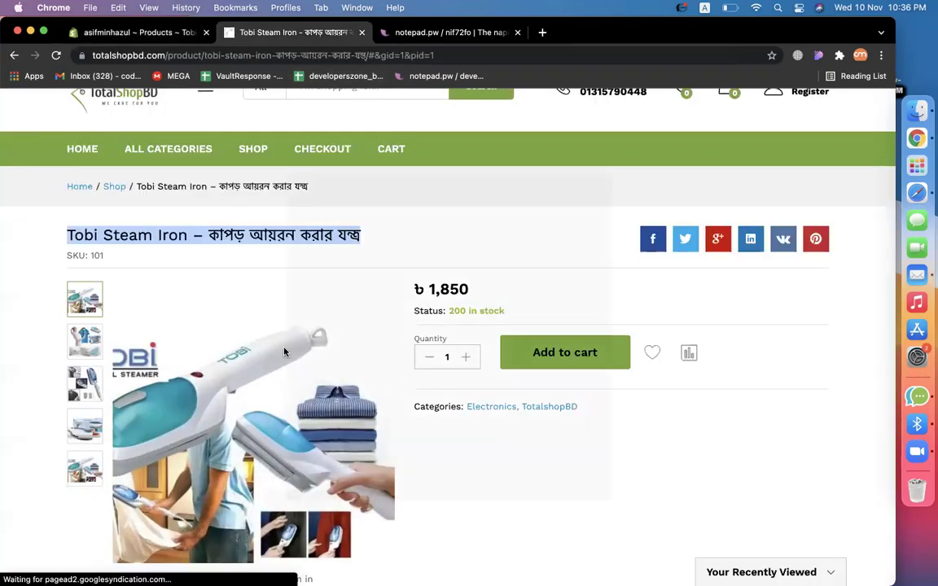
Save the first Tobi Steam Iron photo as iron.jpeg.
click(284, 352)
right_click(425, 348)
key(Escape)
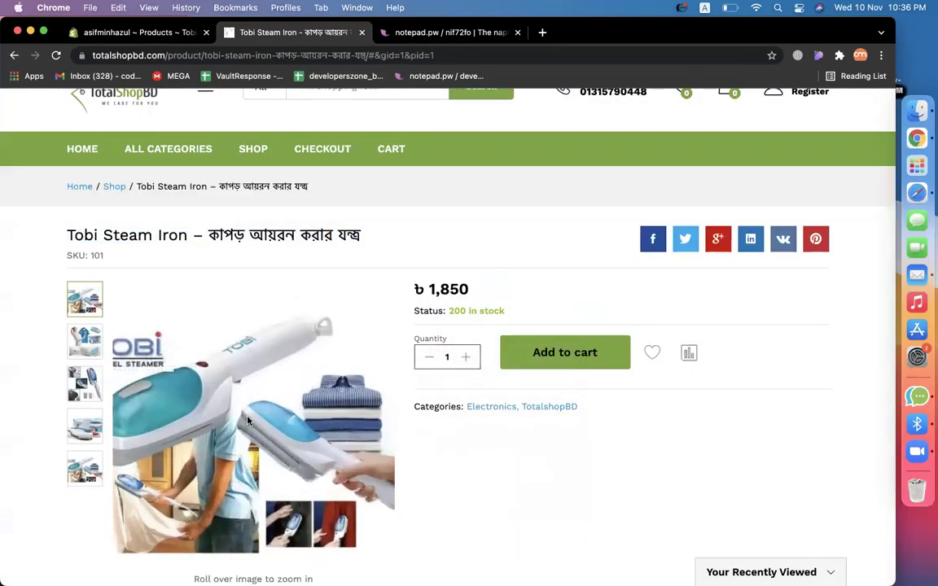
click(248, 421)
right_click(413, 335)
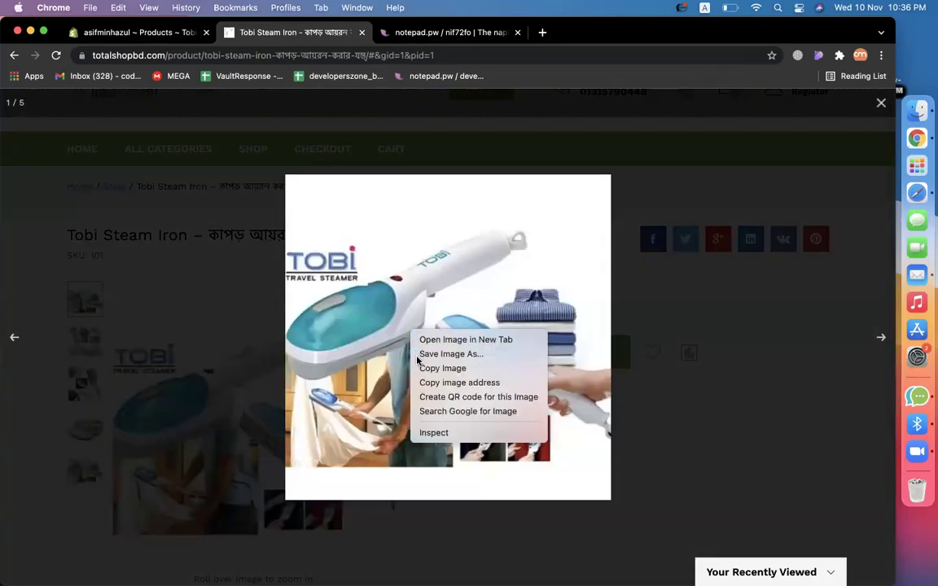
click(440, 354)
text(iron)
key(Return)
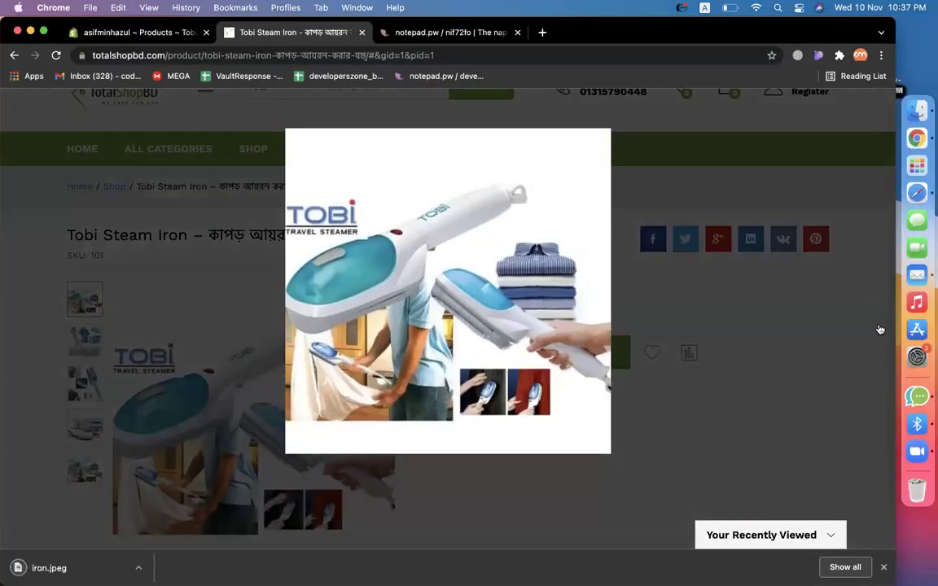
Save the second Tobi Steam Iron photo with its default name.
click(879, 329)
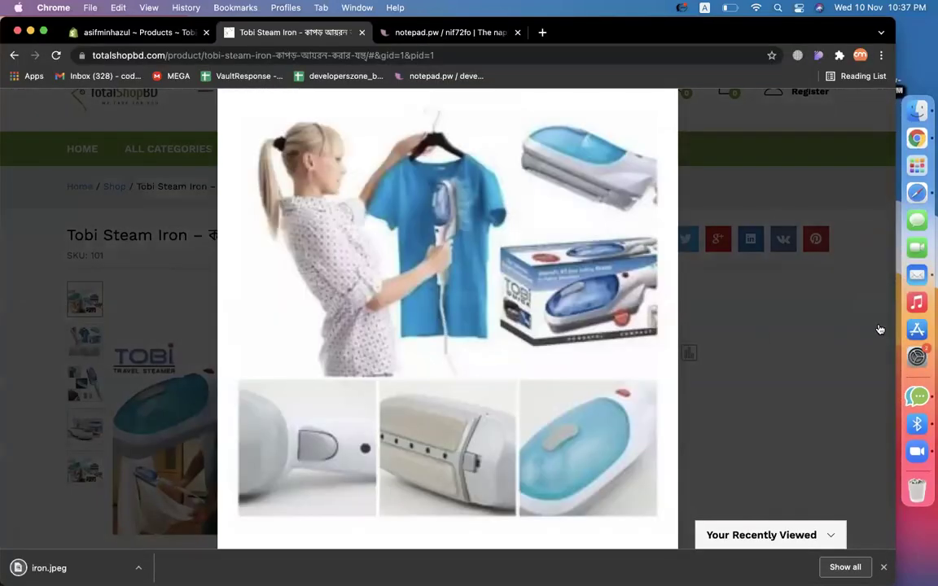
right_click(483, 371)
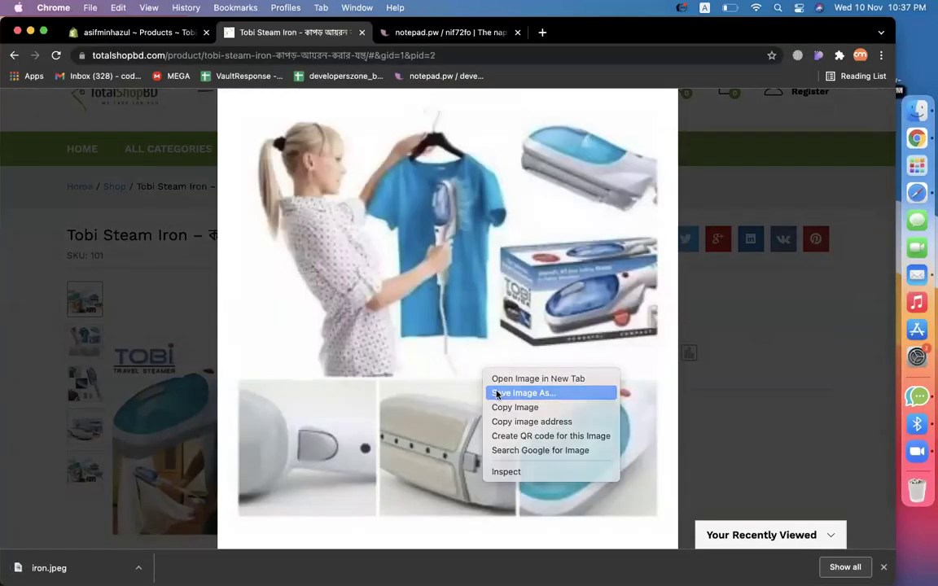
click(496, 391)
key(Return)
click(139, 251)
Upload iron.jpeg and the second steam iron photo into the product's media.
click(139, 32)
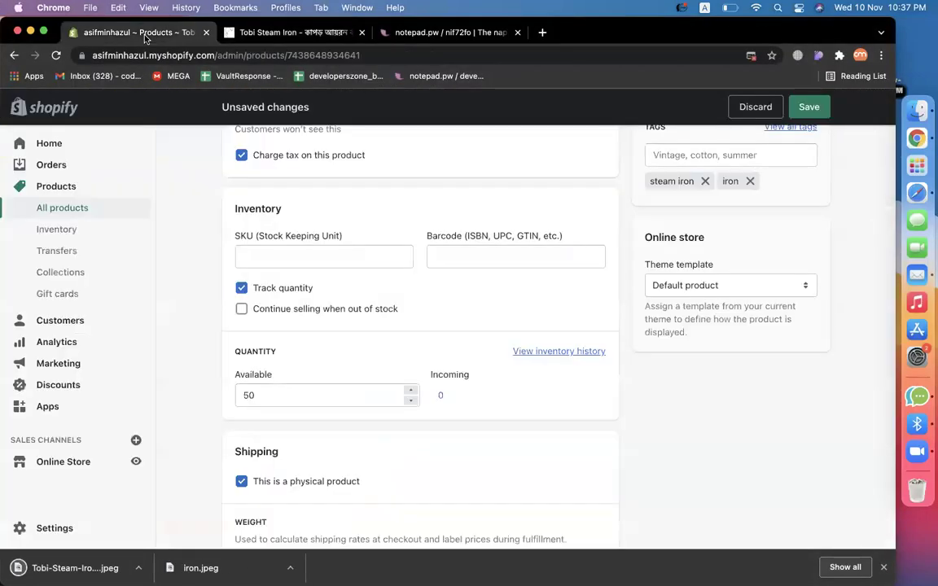
scroll(514, 355, down, 3)
scroll(515, 356, up, 10)
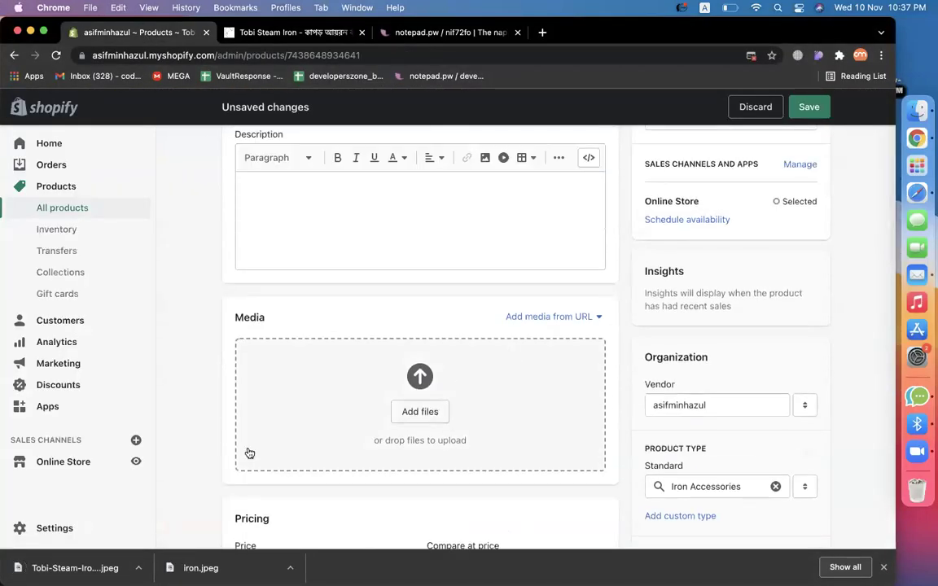
drag(206, 574, 342, 454)
drag(86, 561, 456, 446)
scroll(725, 462, down, 7)
scroll(725, 461, up, 10)
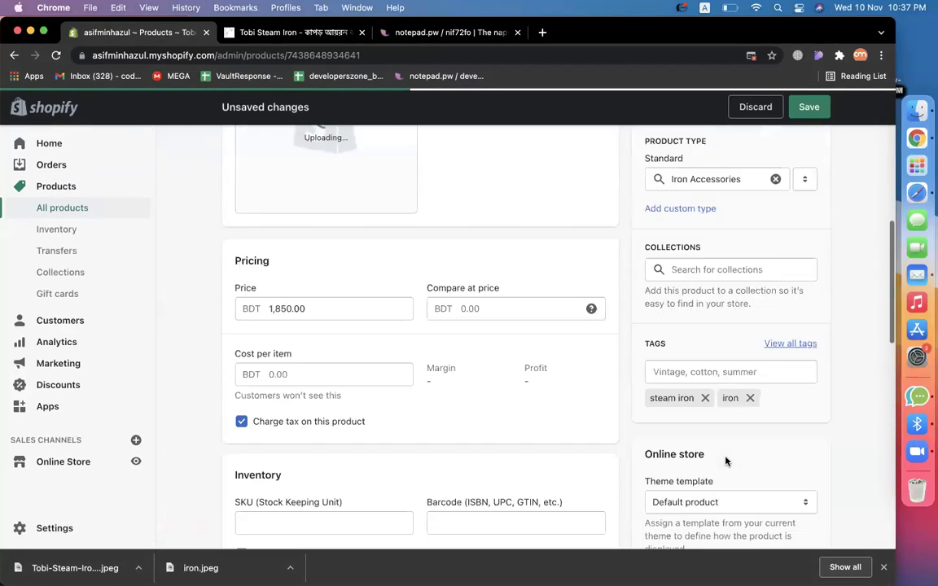
Set the Tobi Steam Iron status to Active and save the product.
click(714, 295)
click(666, 275)
click(815, 107)
click(293, 33)
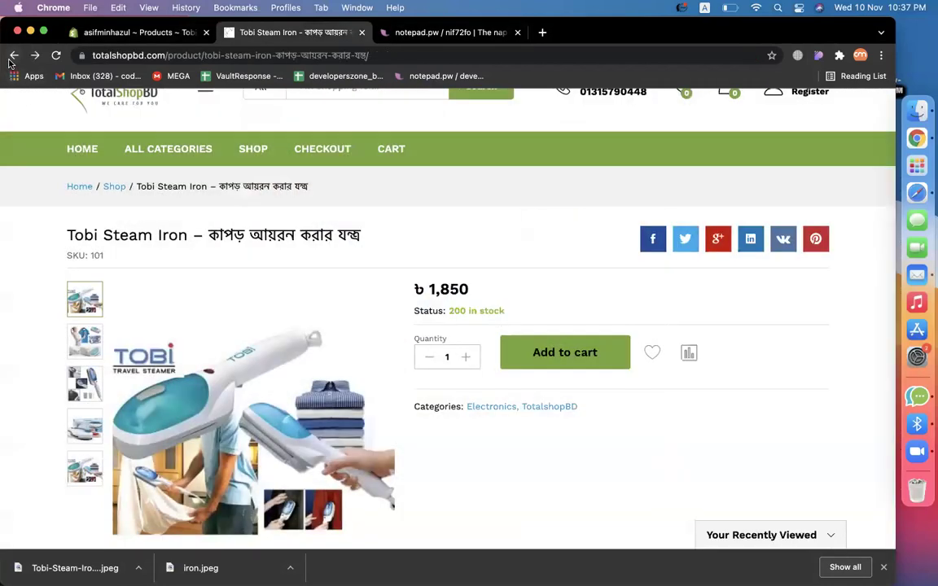
click(13, 55)
Copy the টাম্মি বডি ট্রিমার title and show Shopify's full product list.
scroll(499, 385, down, 3)
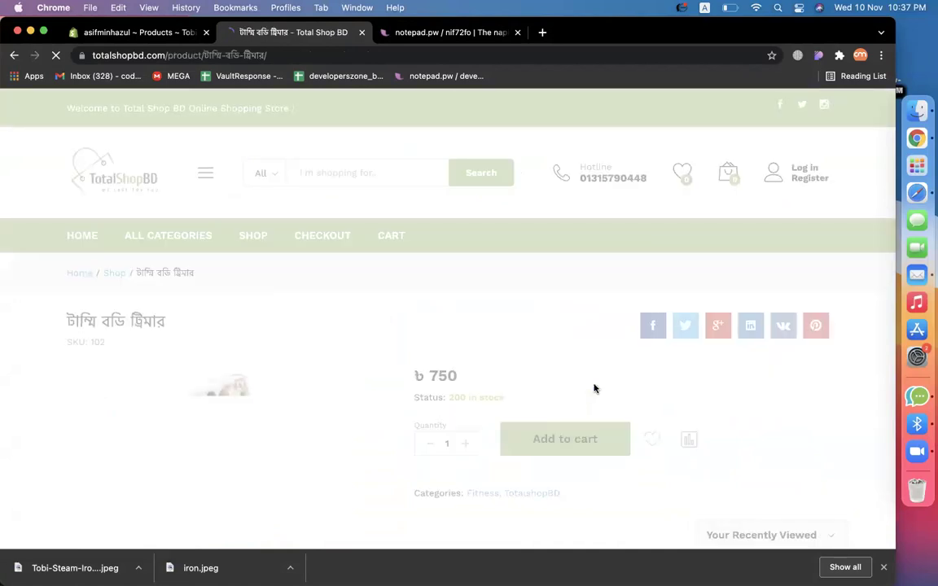
triple_click(87, 322)
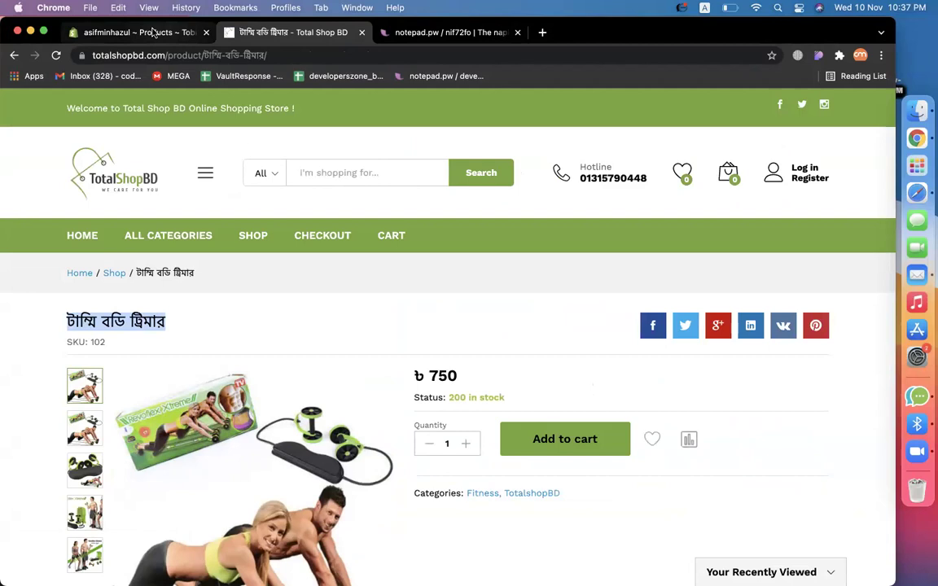
click(157, 32)
click(75, 209)
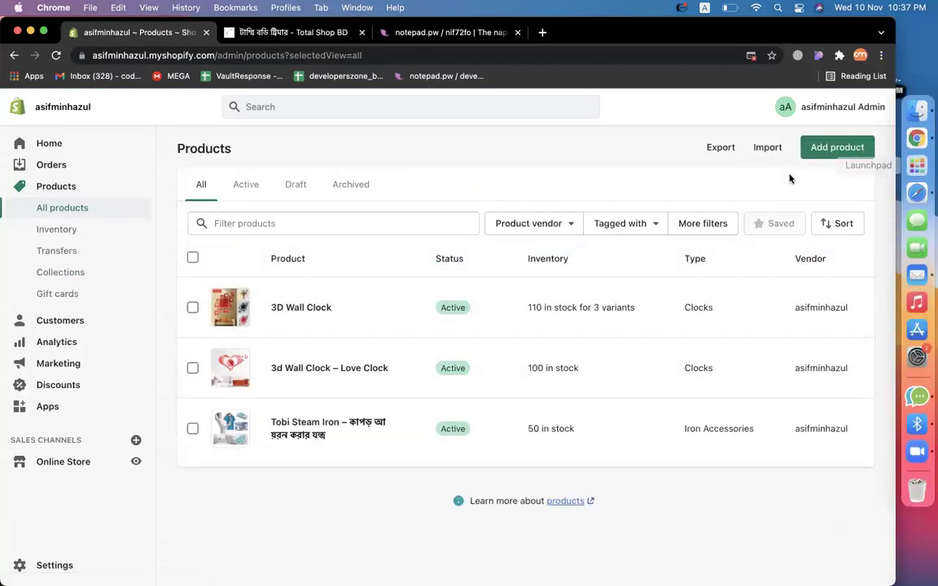
Start a new product and paste the copied Tummy body trimmer title.
click(830, 149)
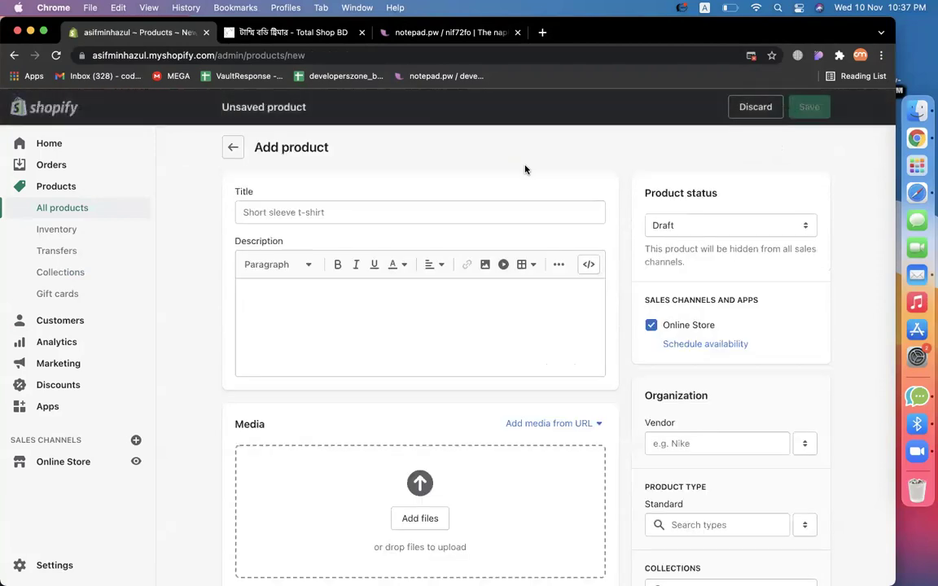
click(360, 216)
text(টাস্মি বডি ট্রিমার)
click(350, 283)
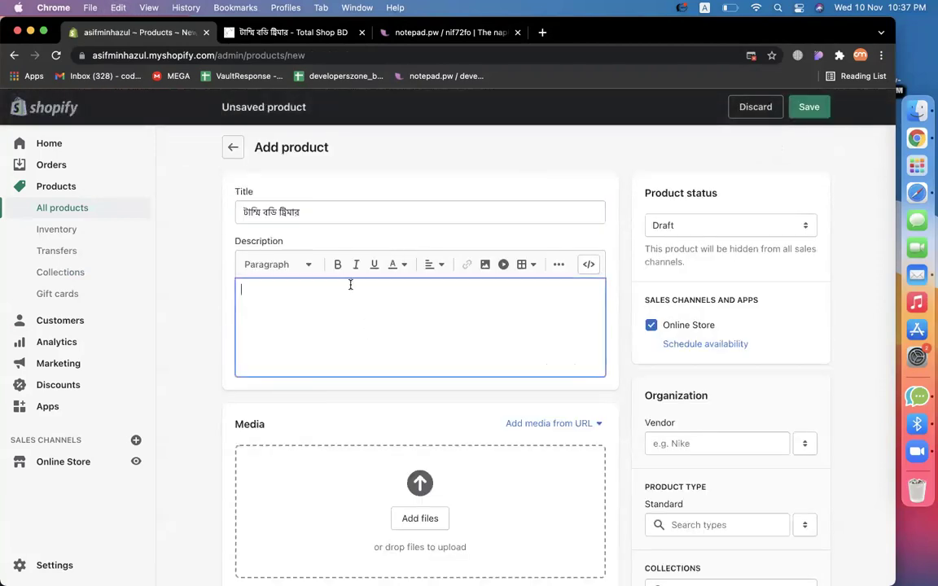
click(320, 34)
scroll(593, 440, down, 5)
scroll(586, 436, up, 5)
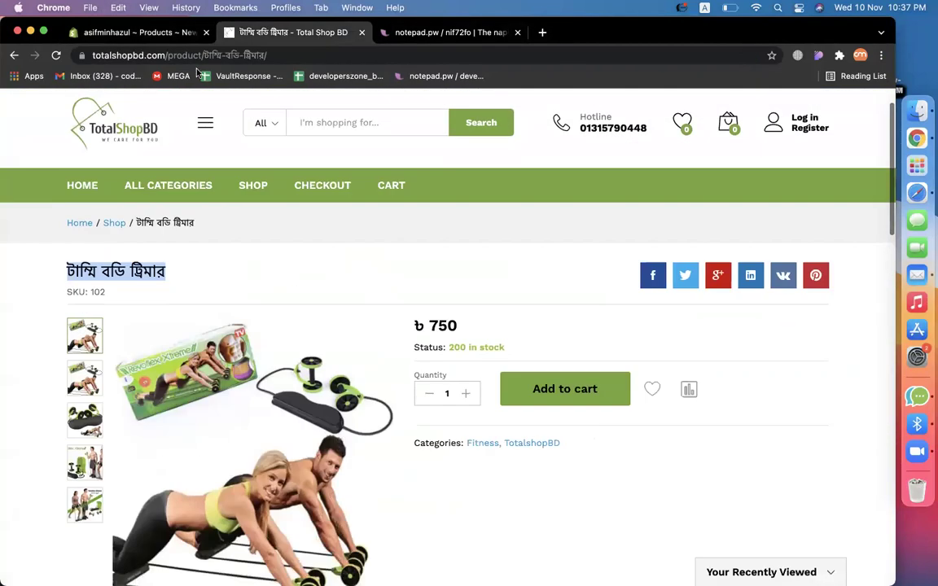
click(143, 34)
double_click(241, 212)
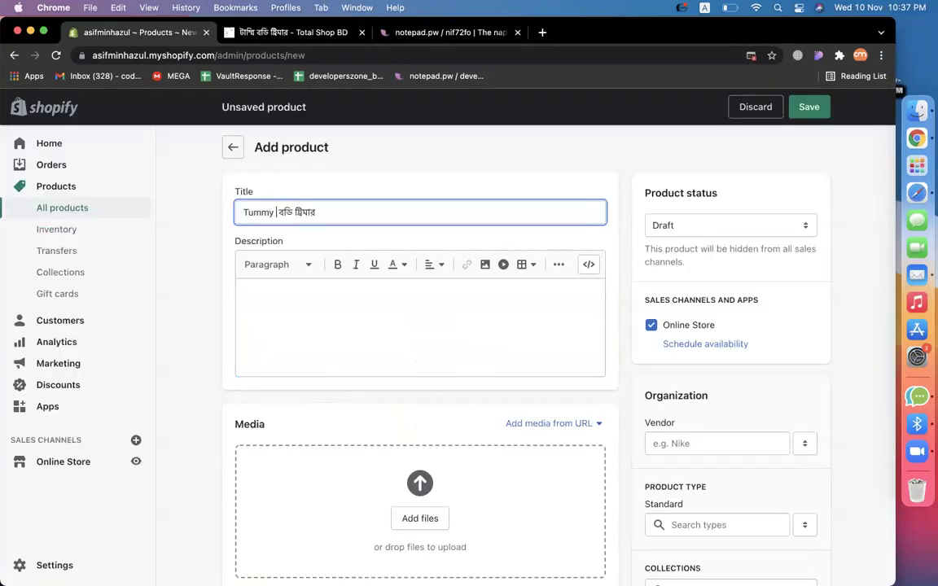
Copy the opening lines of the Total Shop BD description into the product description.
click(341, 290)
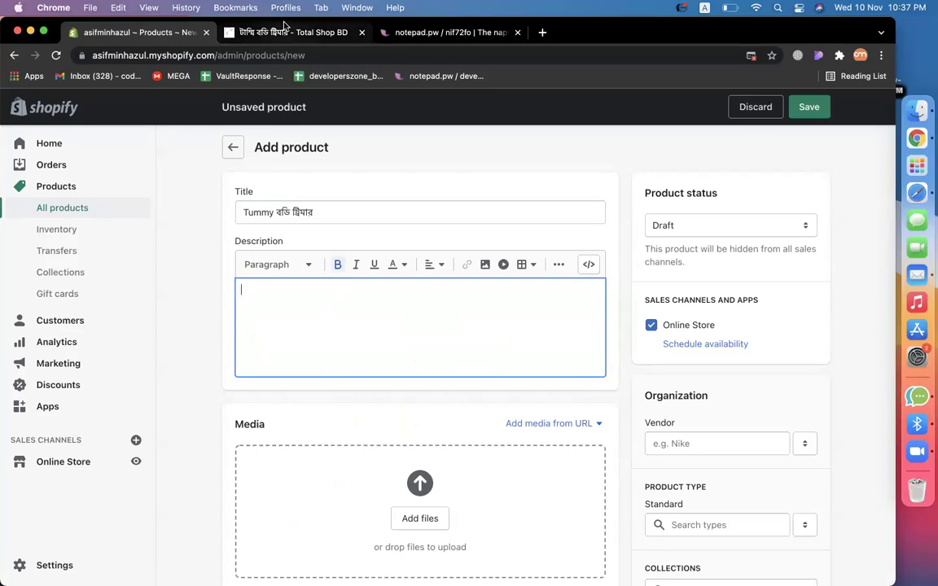
click(260, 46)
scroll(282, 314, down, 5)
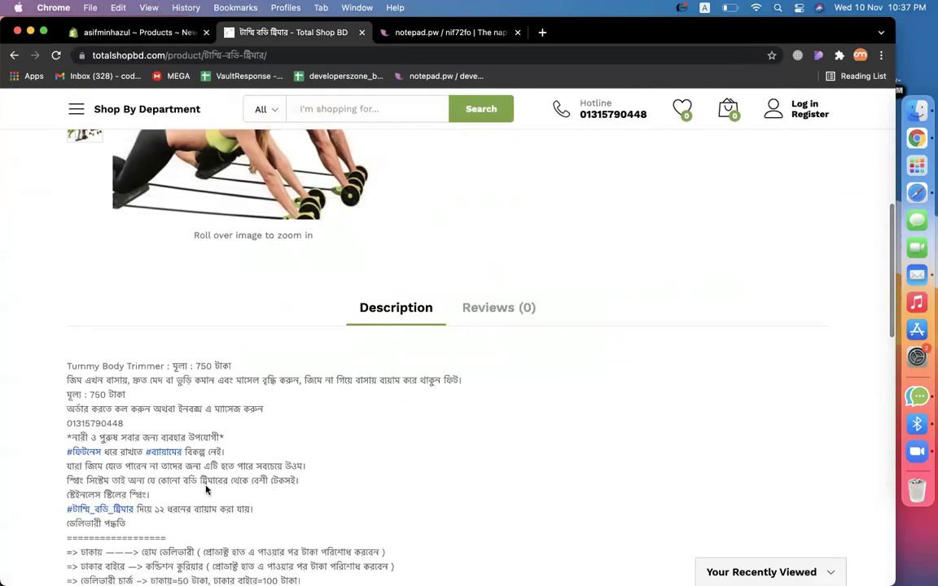
drag(132, 424, 58, 373)
key(super+c)
click(132, 35)
key(super+v)
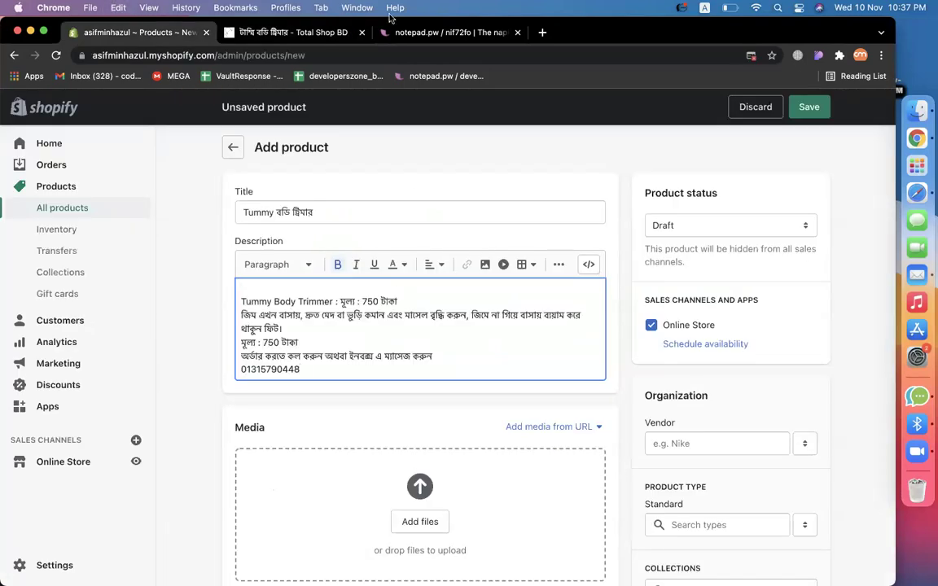
click(282, 32)
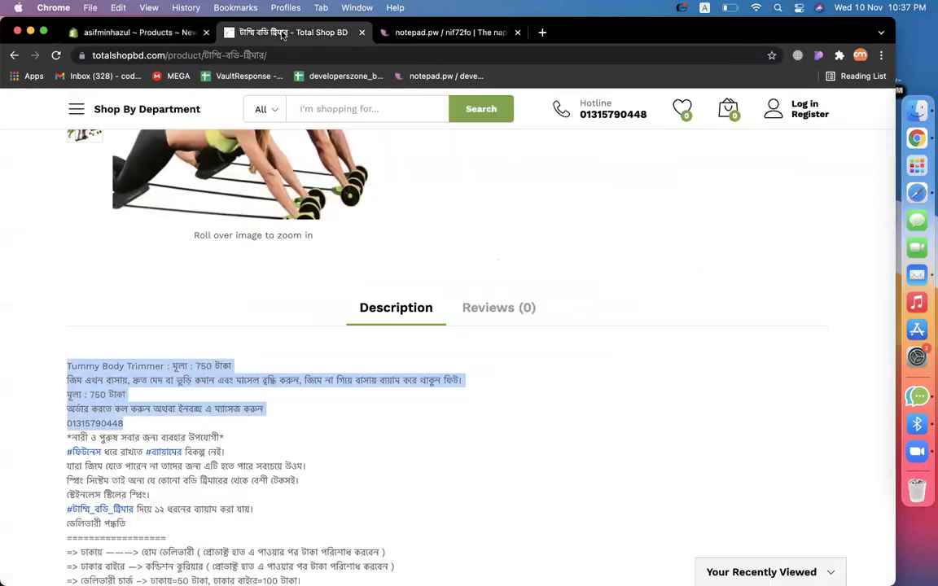
scroll(676, 448, up, 10)
scroll(676, 447, down, 15)
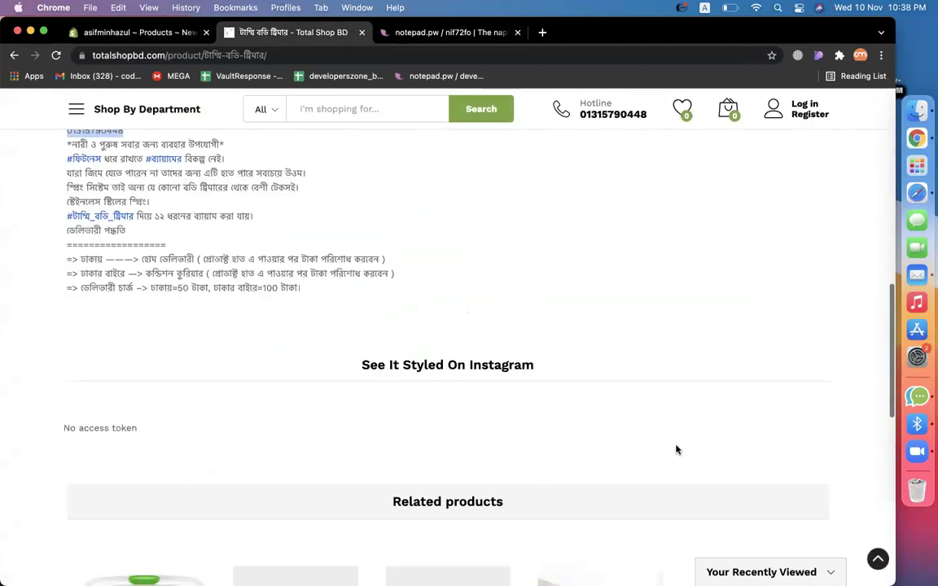
click(184, 35)
Enter the 750 price and set the product type to Exercise & Fitness.
scroll(529, 404, down, 5)
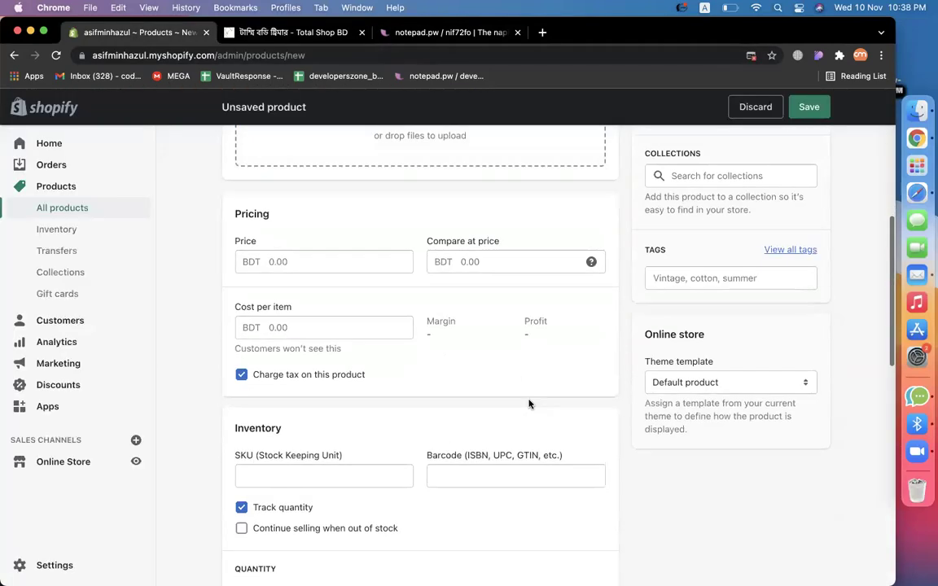
click(295, 264)
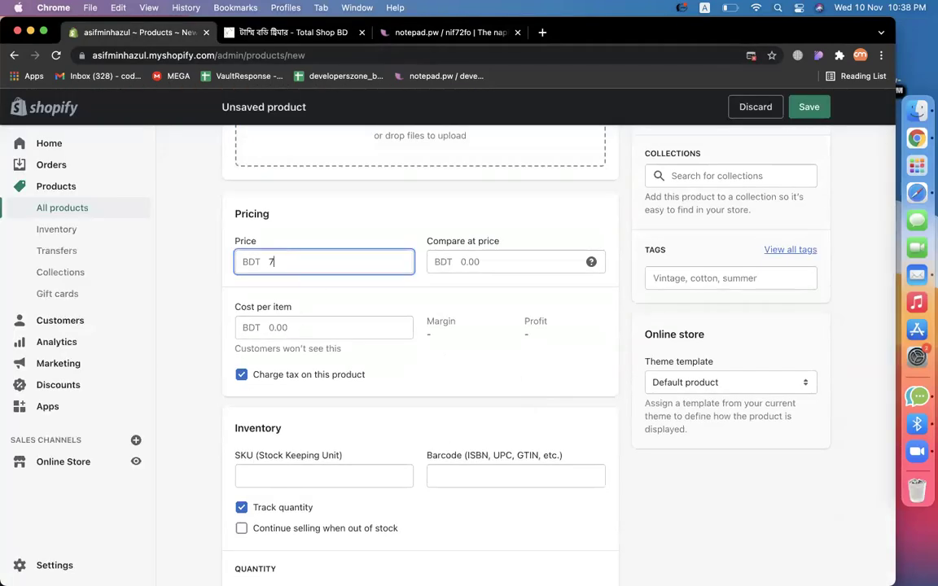
scroll(575, 334, up, 5)
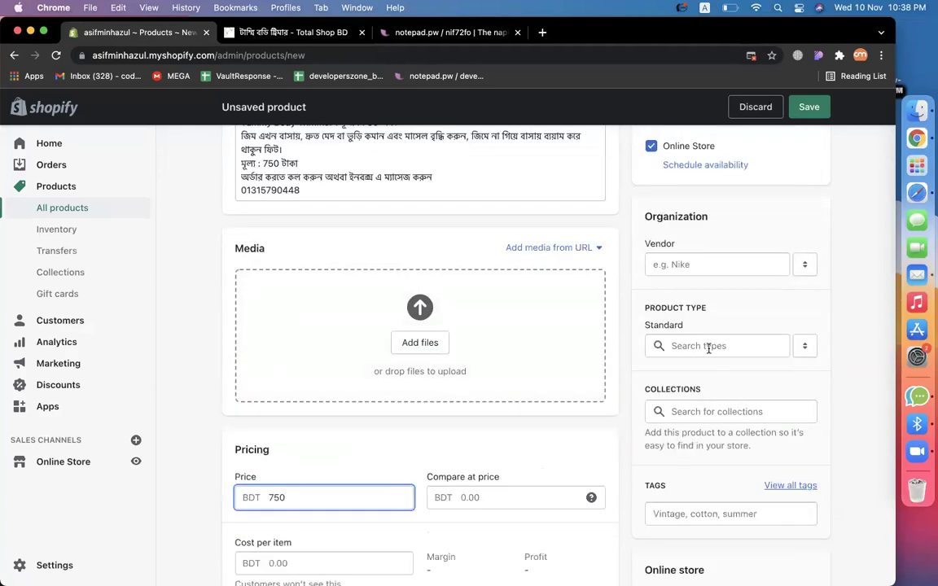
click(705, 346)
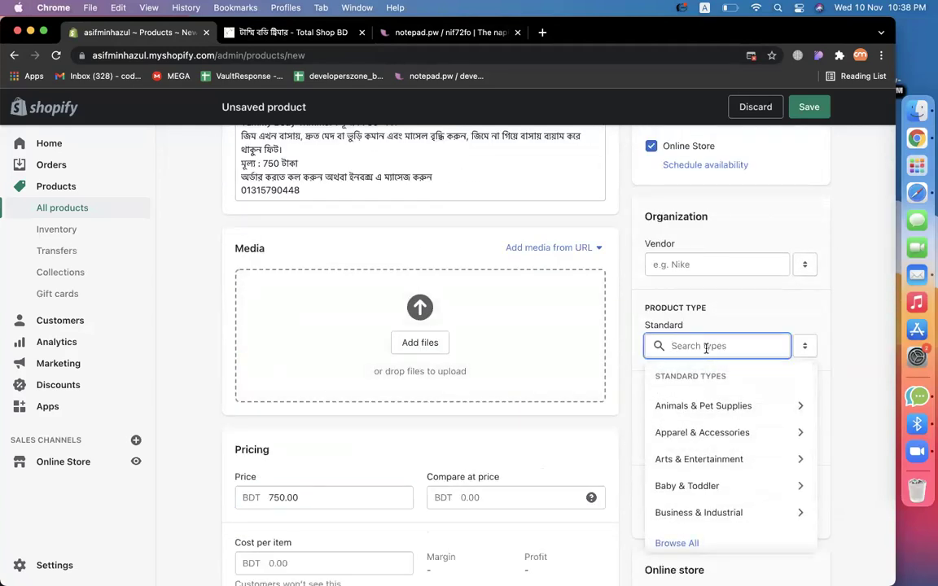
text(exercisse)
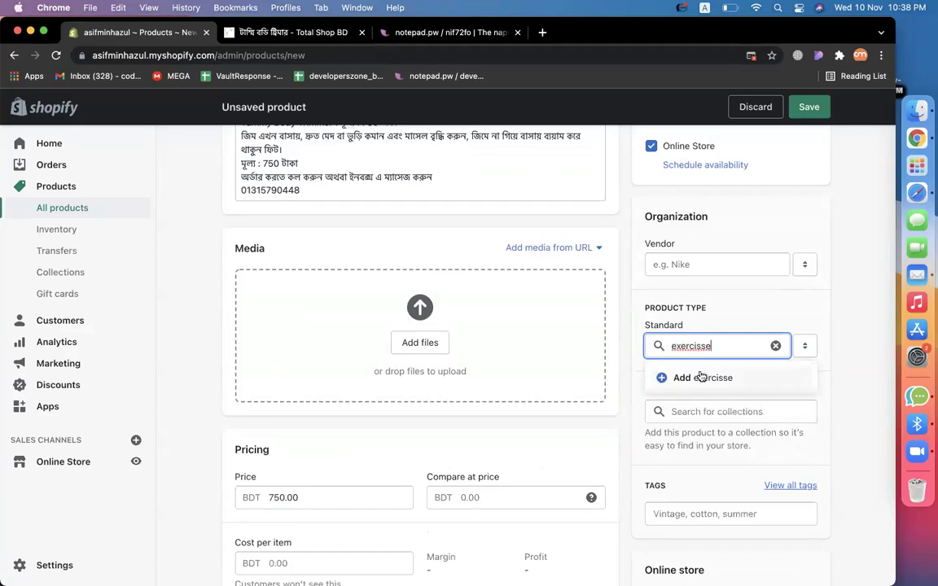
click(700, 377)
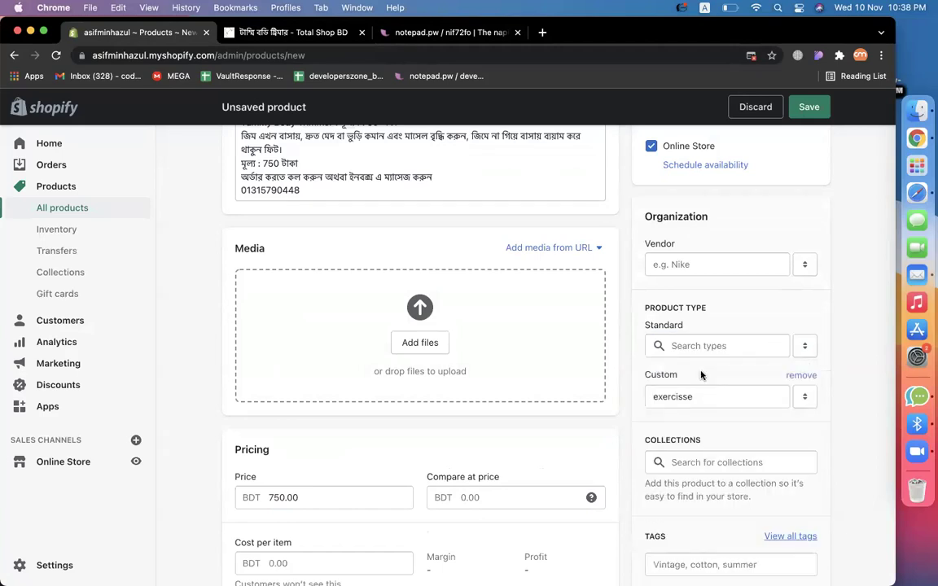
click(800, 376)
text(exer)
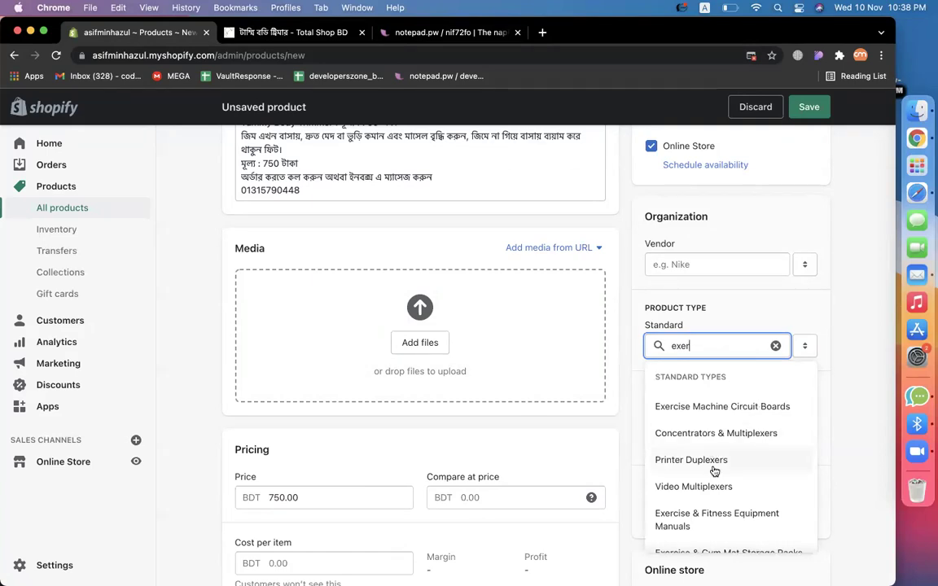
scroll(714, 471, down, 2)
scroll(714, 471, down, 2)
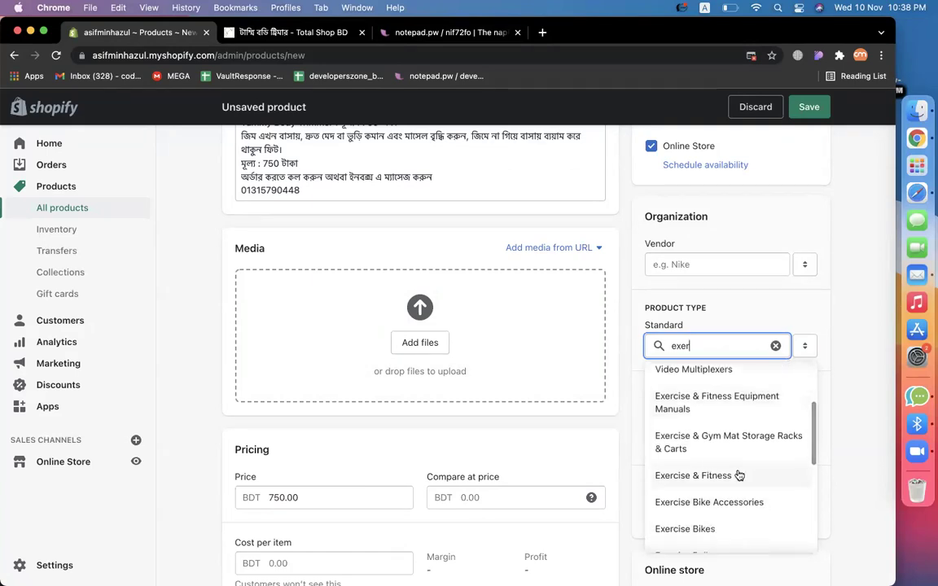
click(735, 475)
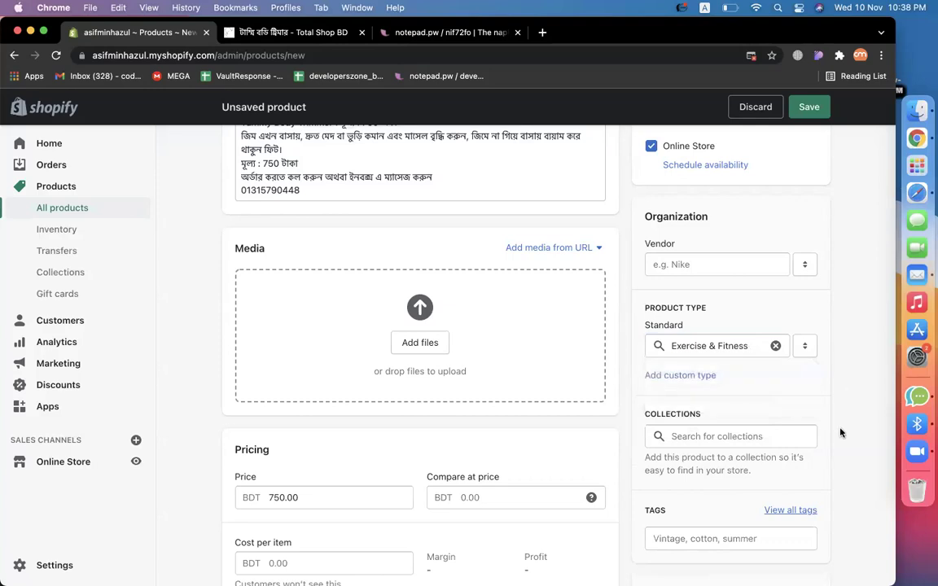
Tag the product with 'body trimer' and 'exercise'.
scroll(814, 407, down, 2)
click(719, 358)
text(b)
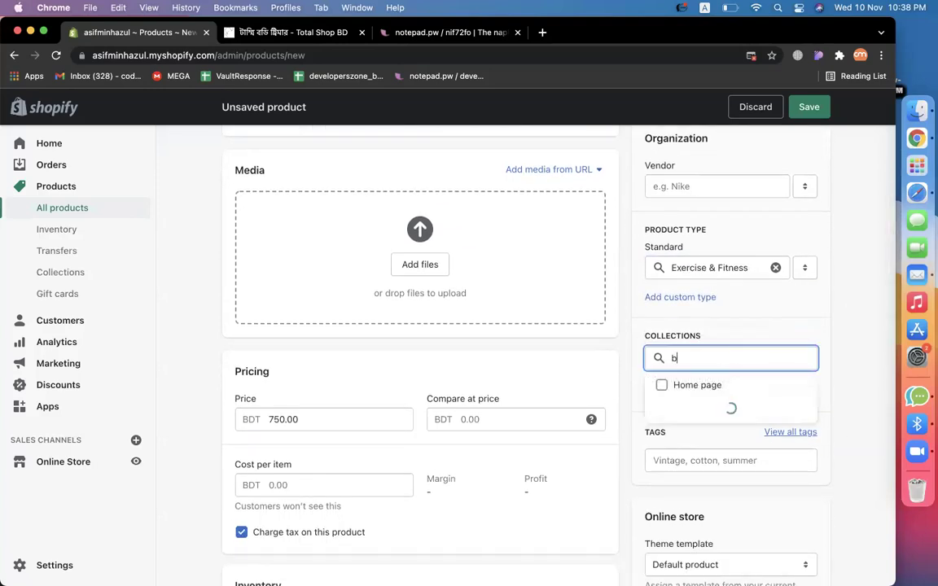
text(ody trim)
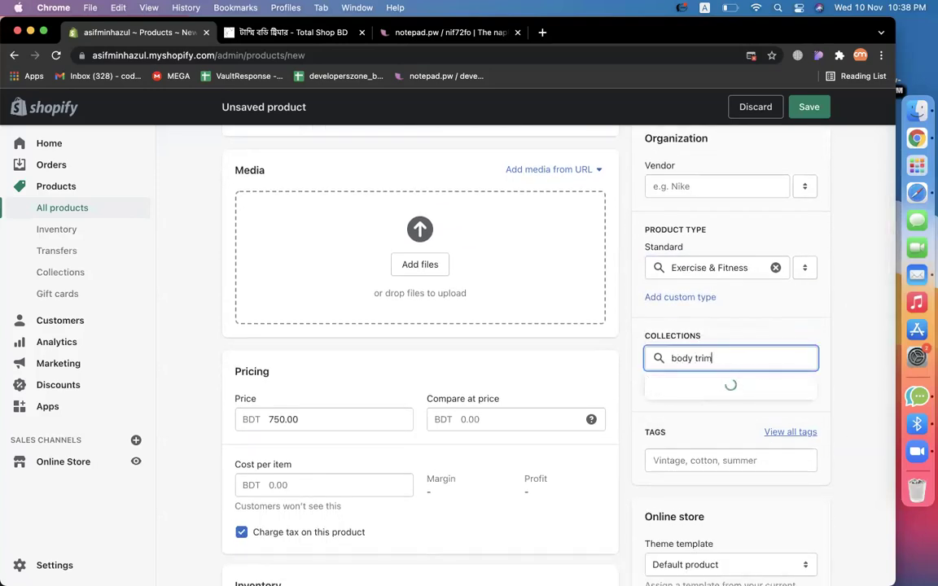
text(mer)
key(super+a)
key(BackSpace)
click(727, 460)
text(body )
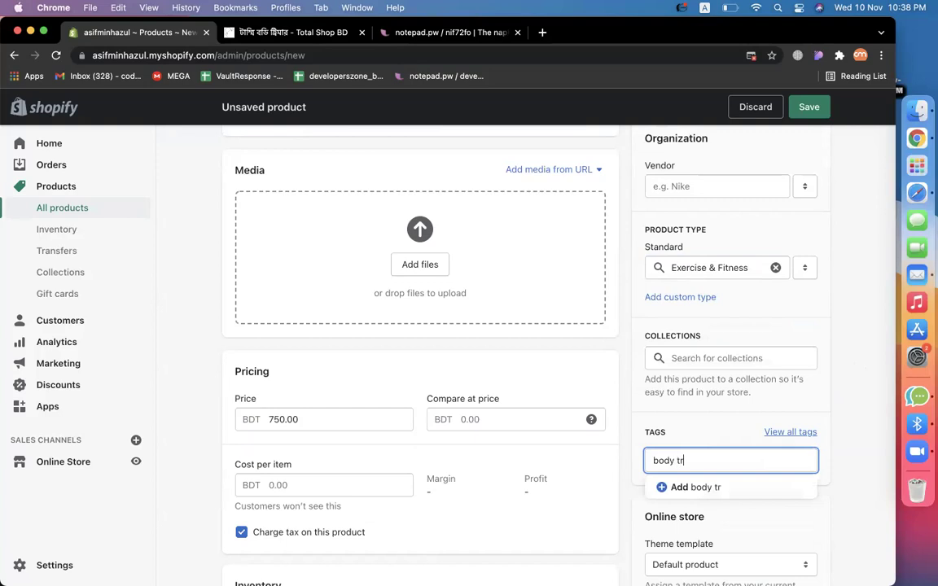
text(tri)
key(super+a)
key(BackSpace)
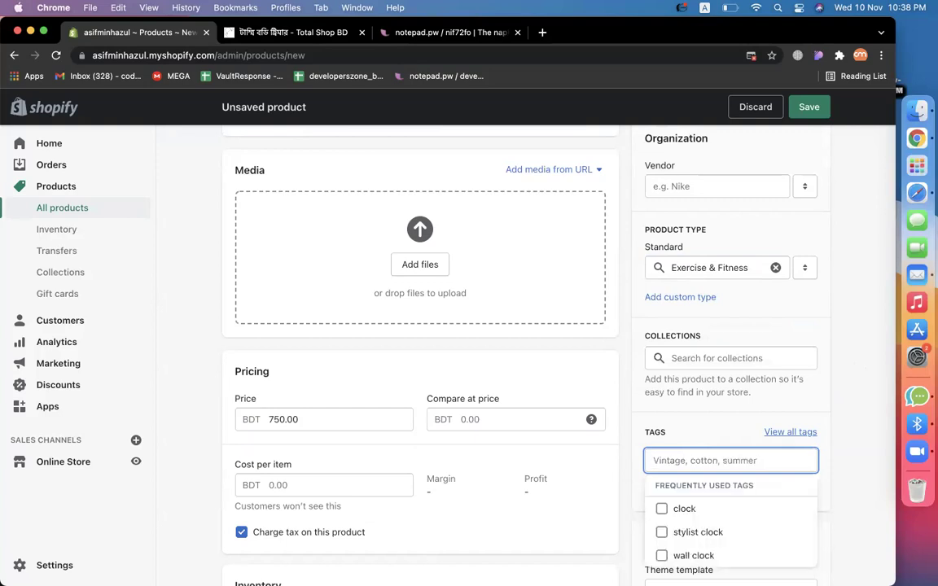
text(exercise)
key(super+a)
key(BackSpace)
click(857, 449)
scroll(857, 450, down, 3)
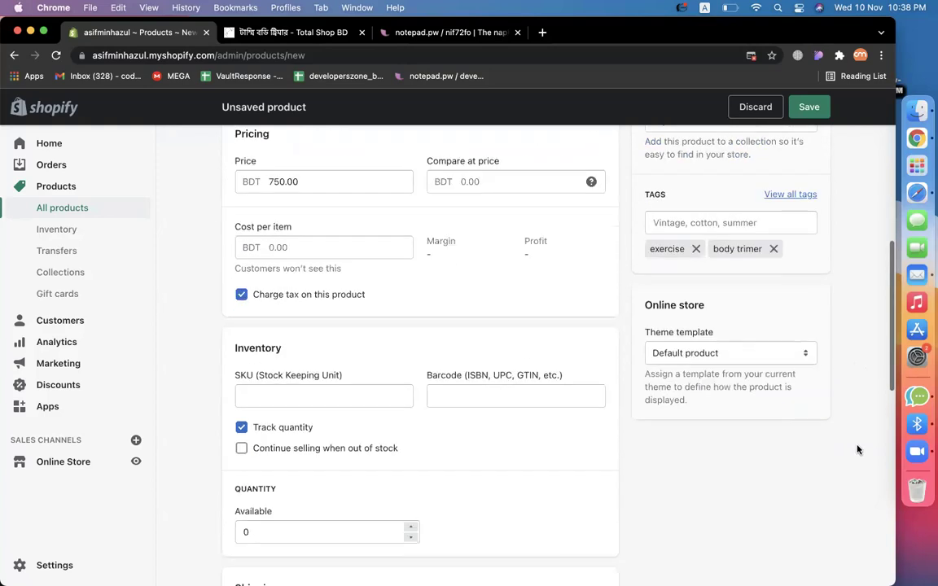
Open the Total Shop BD image gallery and save the first ab-roller photo.
click(286, 33)
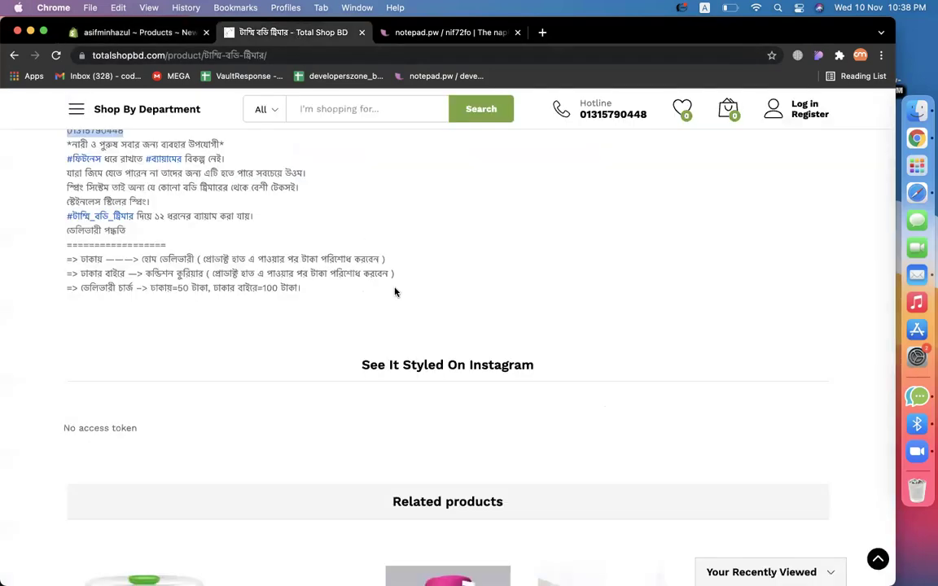
scroll(394, 292, up, 15)
scroll(382, 342, down, 2)
click(379, 361)
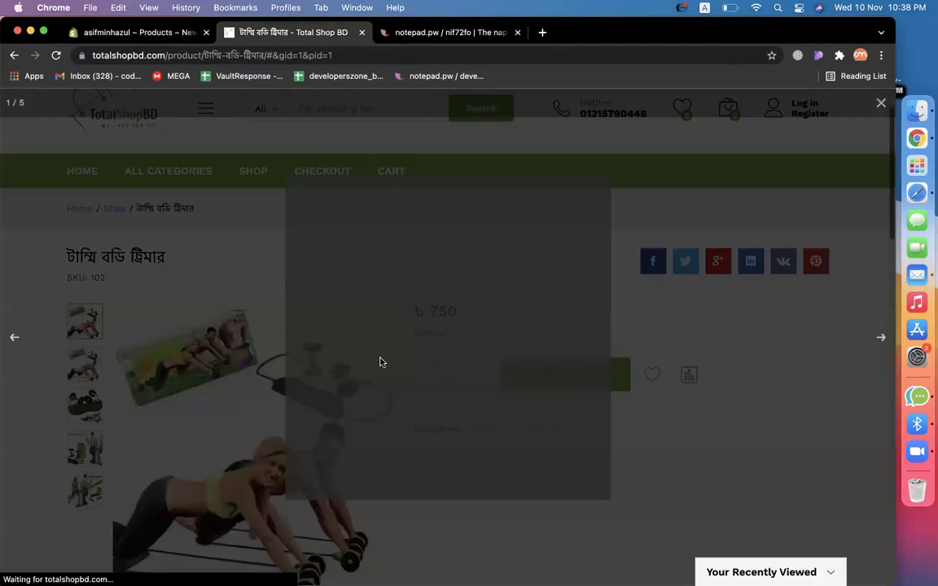
right_click(417, 353)
click(430, 375)
key(Return)
click(875, 319)
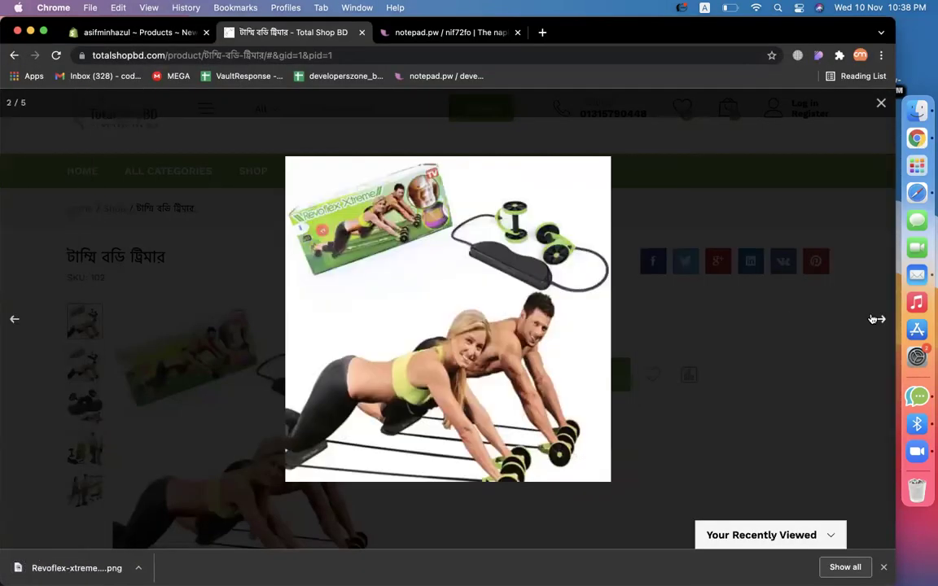
Save the second Revoflex-xtreme ab-roller photo from the gallery.
click(877, 319)
right_click(507, 329)
click(525, 351)
key(Return)
key(Right)
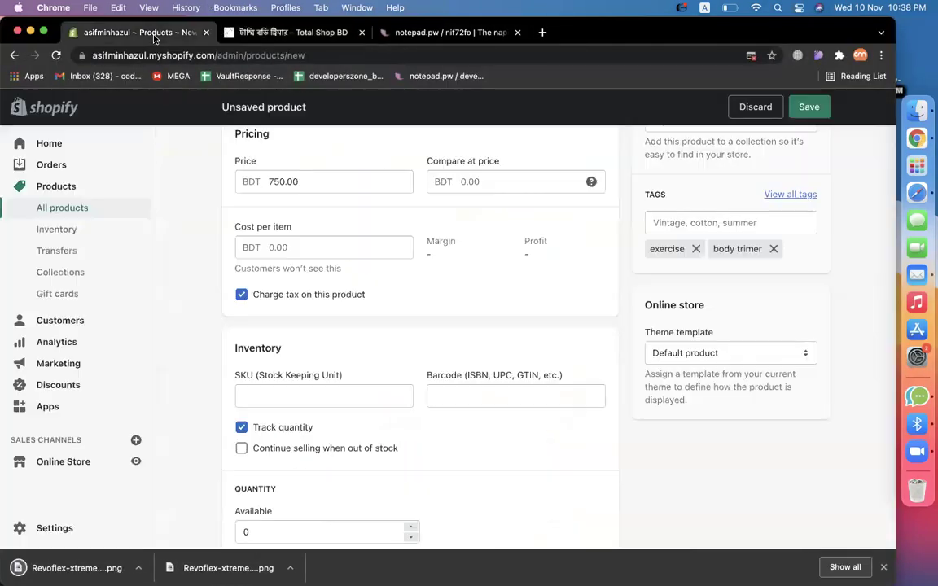
click(138, 32)
scroll(529, 357, up, 6)
Add both ab-roller PNGs as product media and set available stock to 30.
drag(77, 567, 419, 376)
drag(108, 557, 440, 298)
scroll(733, 418, down, 8)
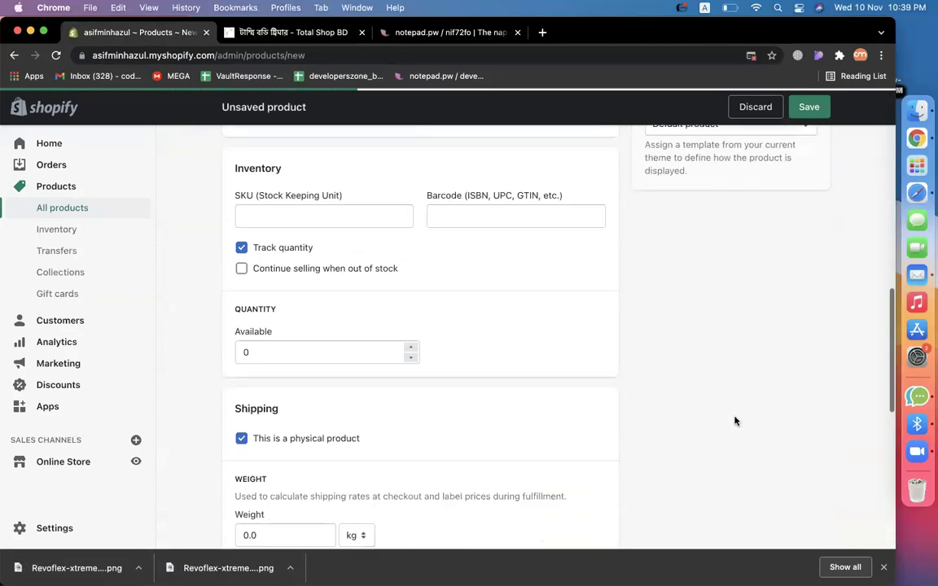
double_click(266, 356)
text(30)
Set the product status to Active and save the Tummy body trimmer product.
scroll(569, 388, up, 10)
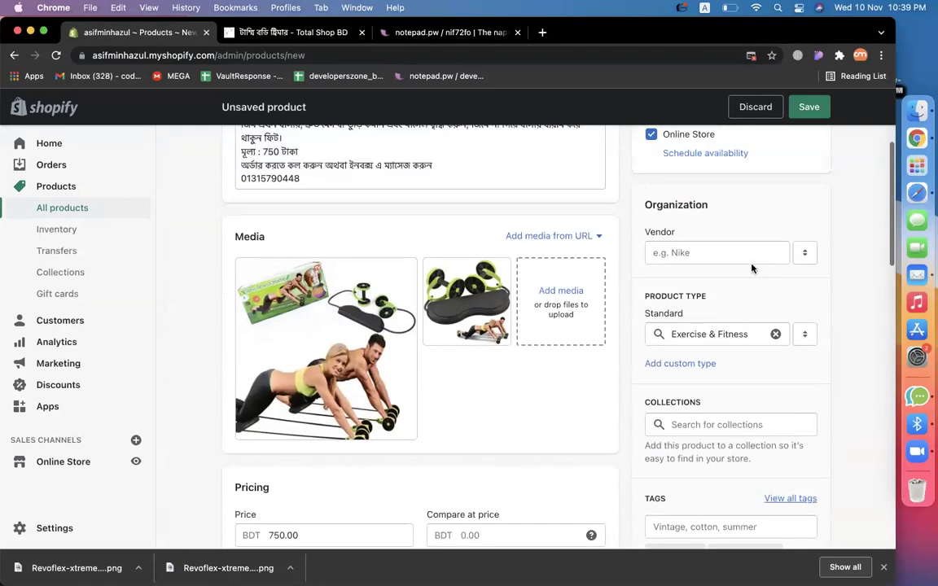
scroll(752, 268, up, 5)
click(670, 228)
click(739, 149)
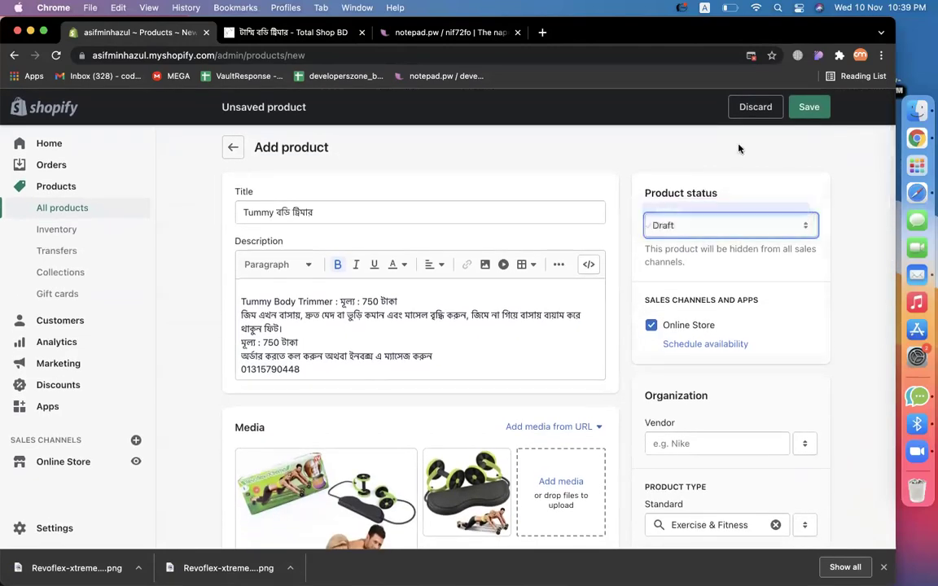
key(a)
click(808, 106)
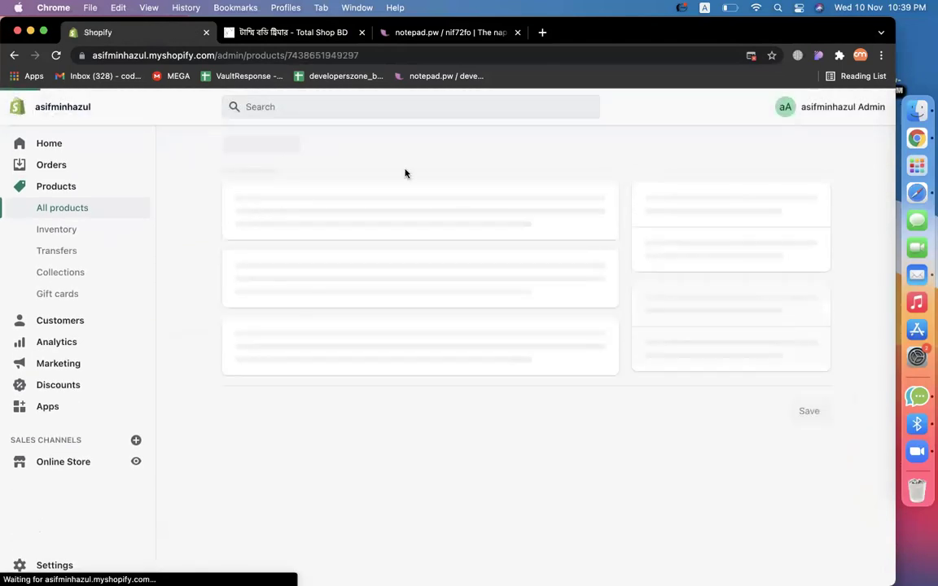
click(448, 34)
Clear the old notes and write the task 'create a shopify partnetr account'.
click(327, 263)
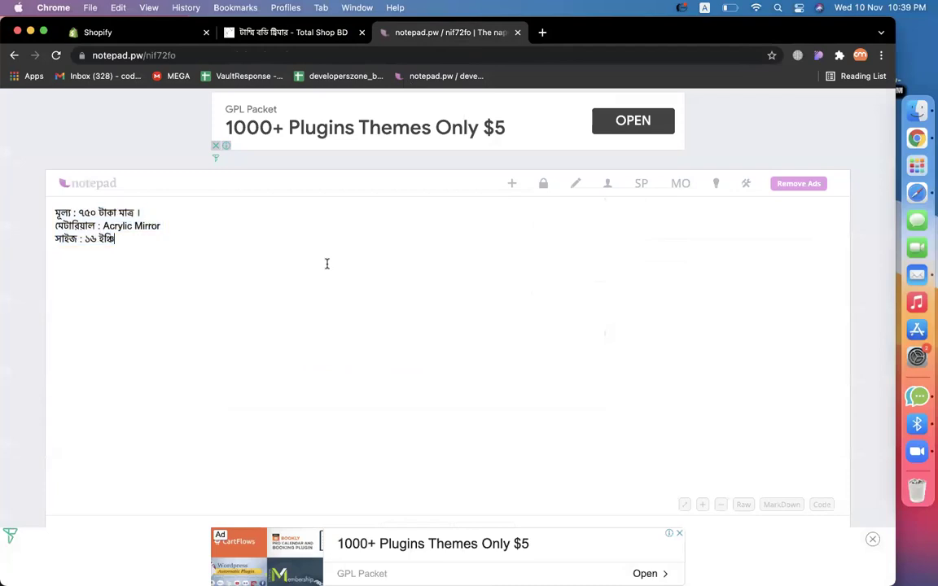
key(super+a)
key(BackSpace)
text(- create)
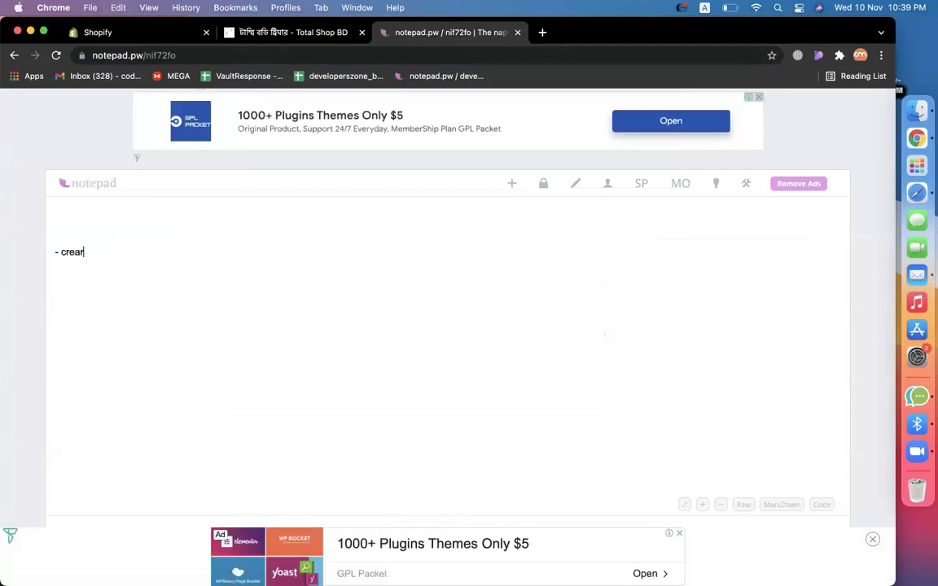
key(BackSpace)
key(BackSpace)
text(te a)
key(BackSpace)
key(BackSpace)
text(a shopi)
text(dfy)
key(BackSpace)
key(BackSpace)
key(BackSpace)
key(BackSpace)
key(BackSpace)
text(ify partnetr acco)
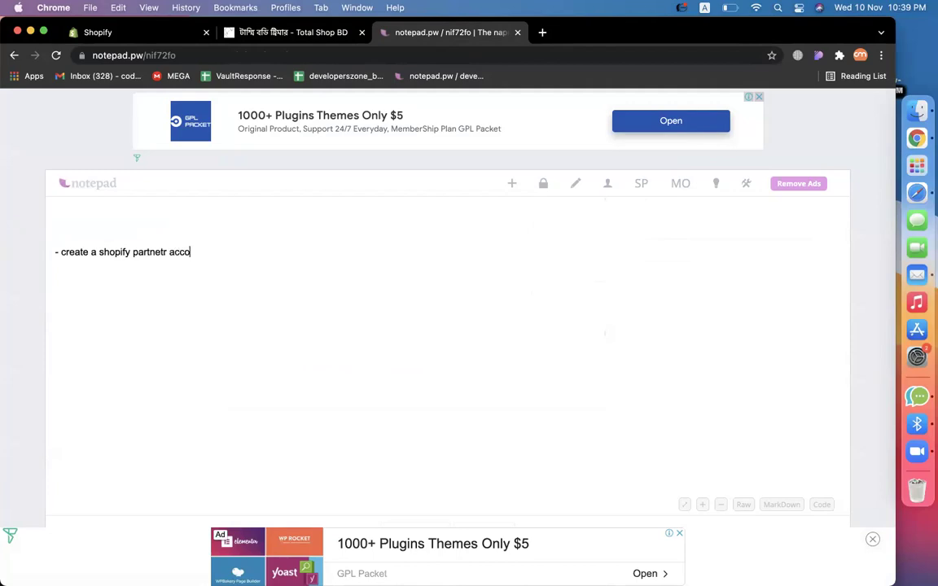
text(unt)
Add the tasks 'upload 10 products' and 'create 2 collection' on new lines.
key(Return)
text(- i)
text(pload )
text(10 products)
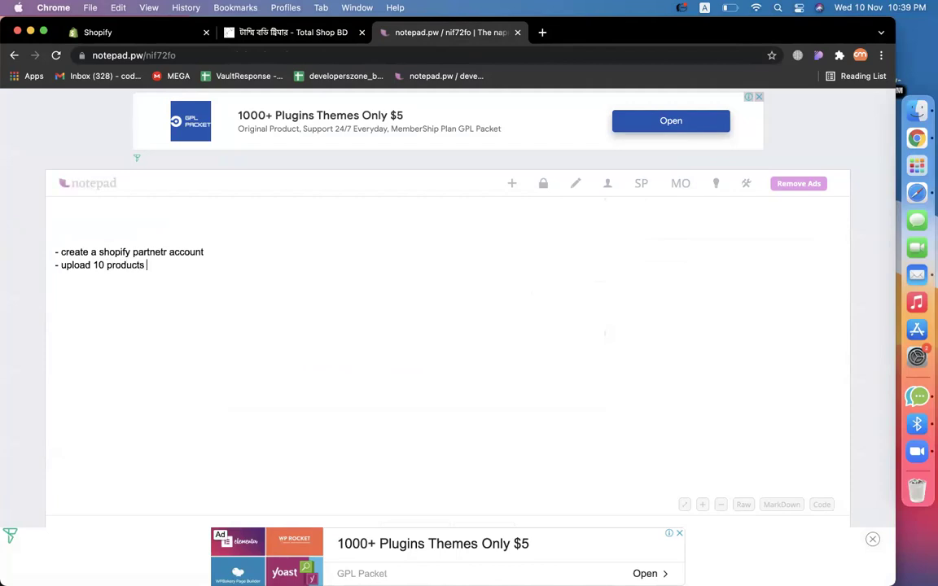
key(Return)
text(- create 2 collection)
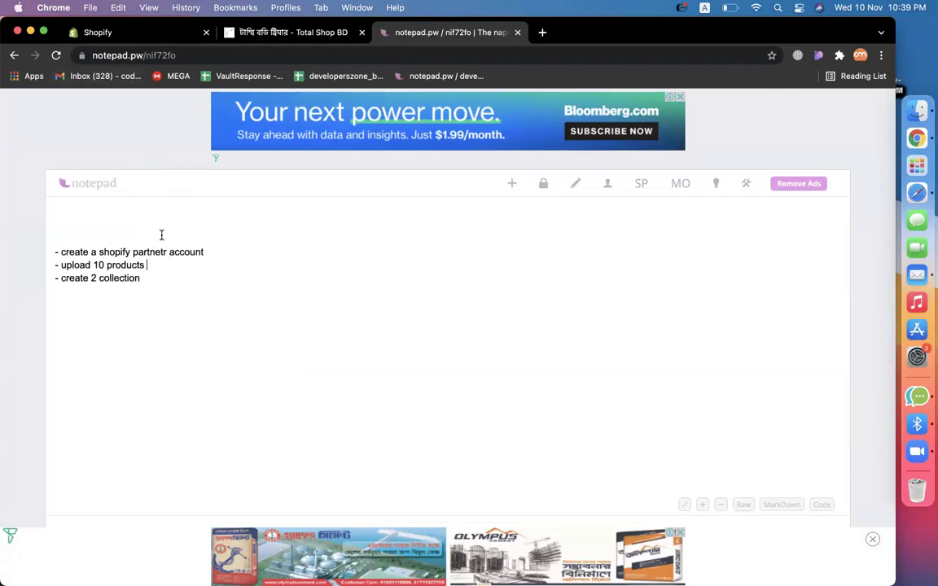
click(127, 35)
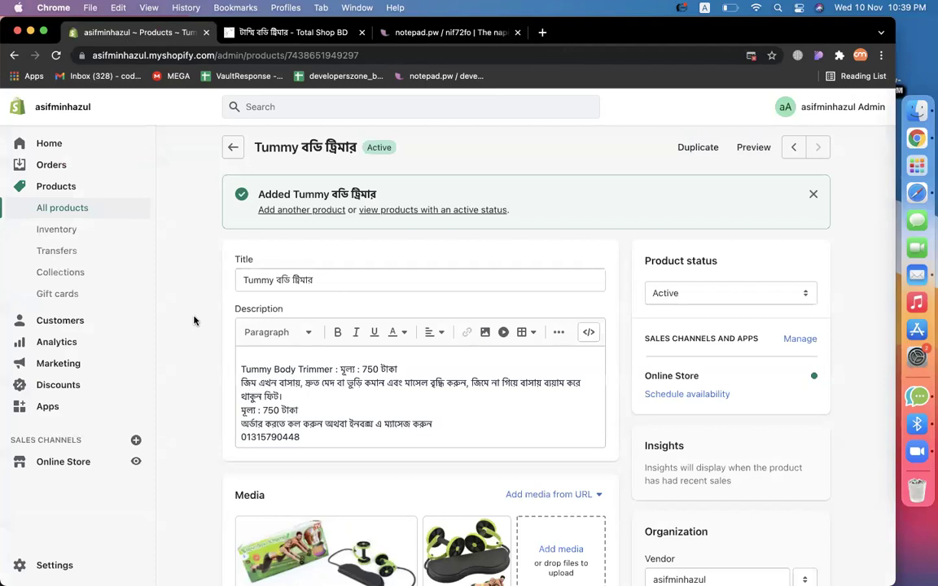
Create a new collection under Products > Collections titled 'Clock Collection'.
click(63, 211)
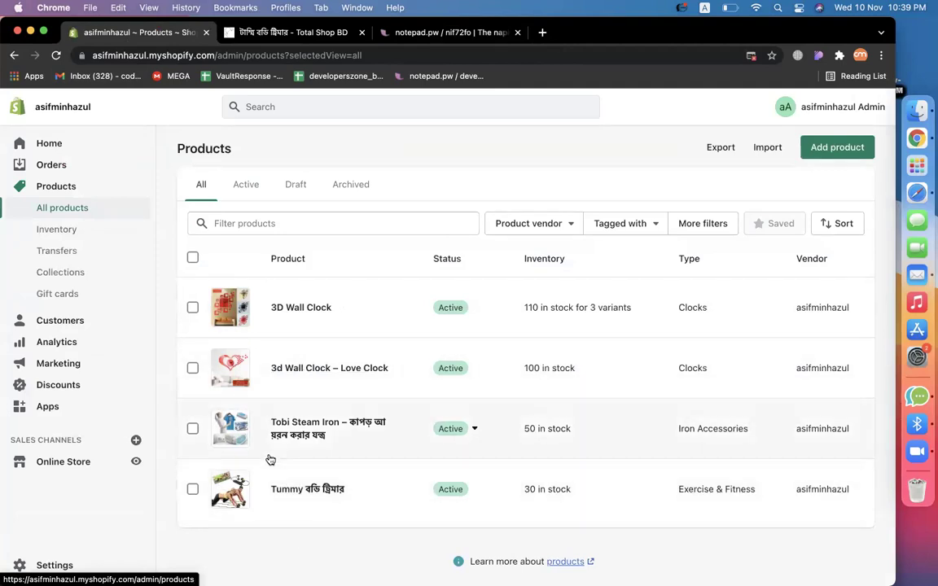
click(54, 275)
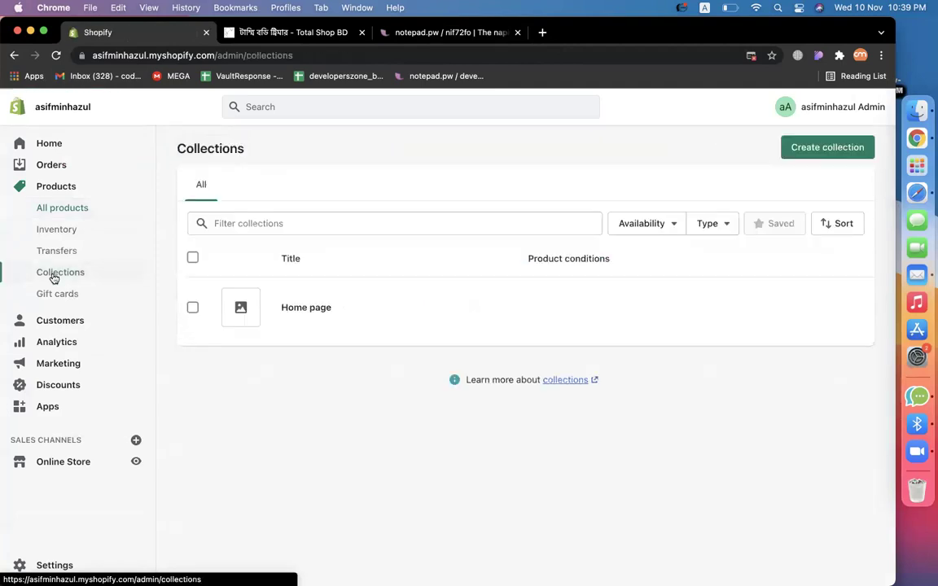
click(833, 147)
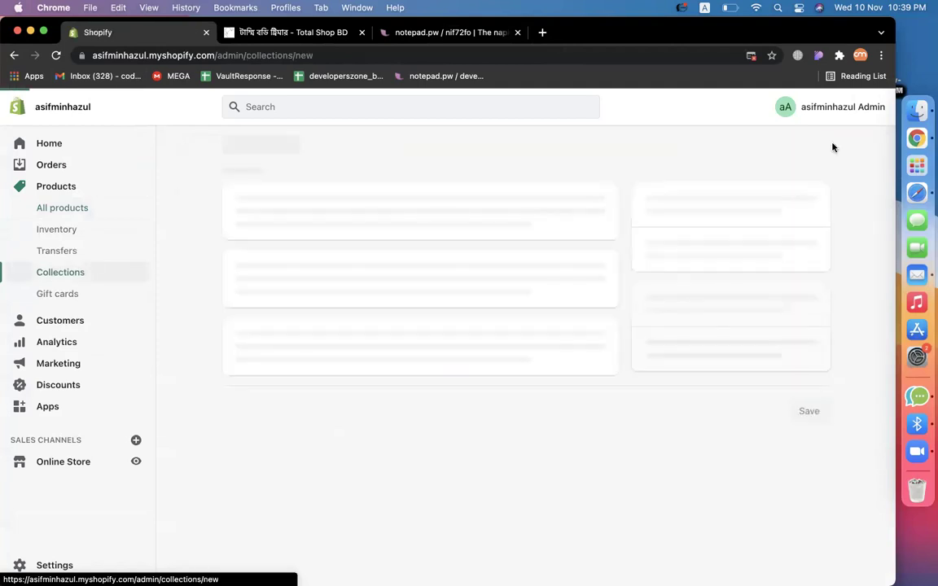
click(301, 206)
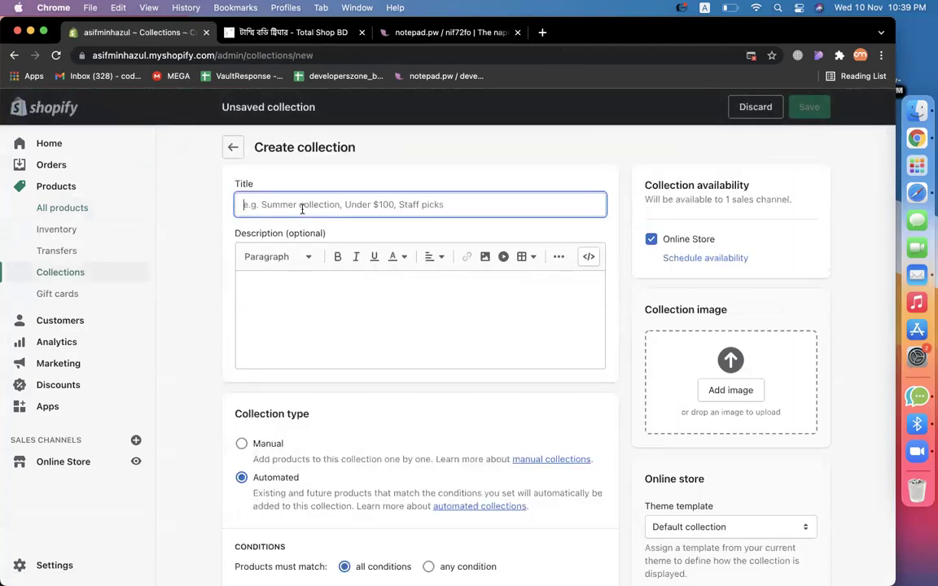
text(Clock Collection)
click(433, 332)
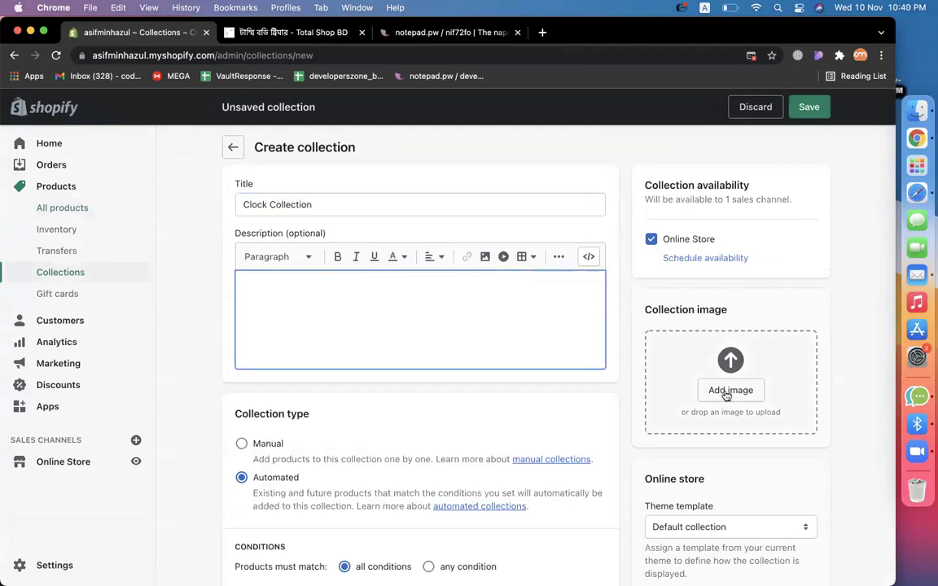
click(726, 390)
Choose the red wall-clock screenshot from the Desktop as the collection image.
click(207, 258)
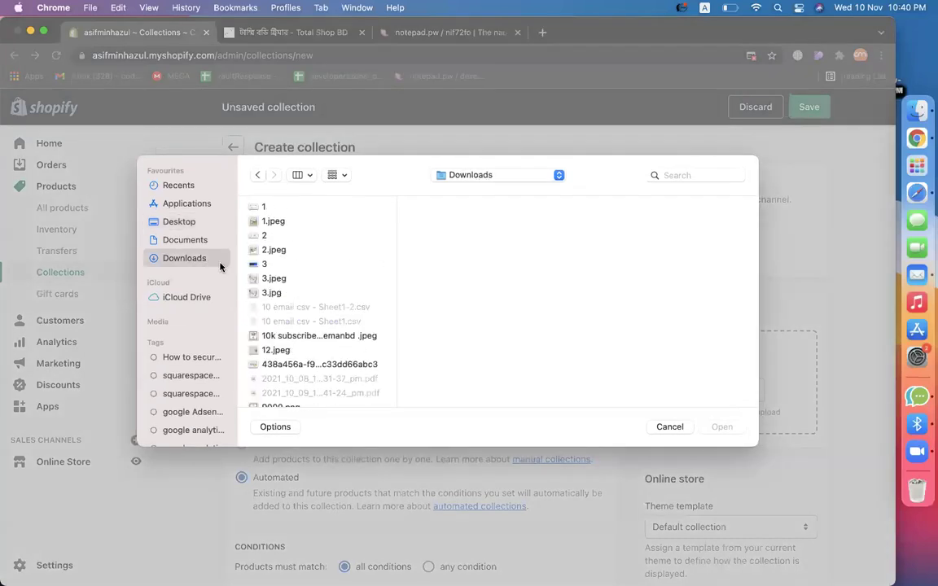
click(279, 293)
click(180, 221)
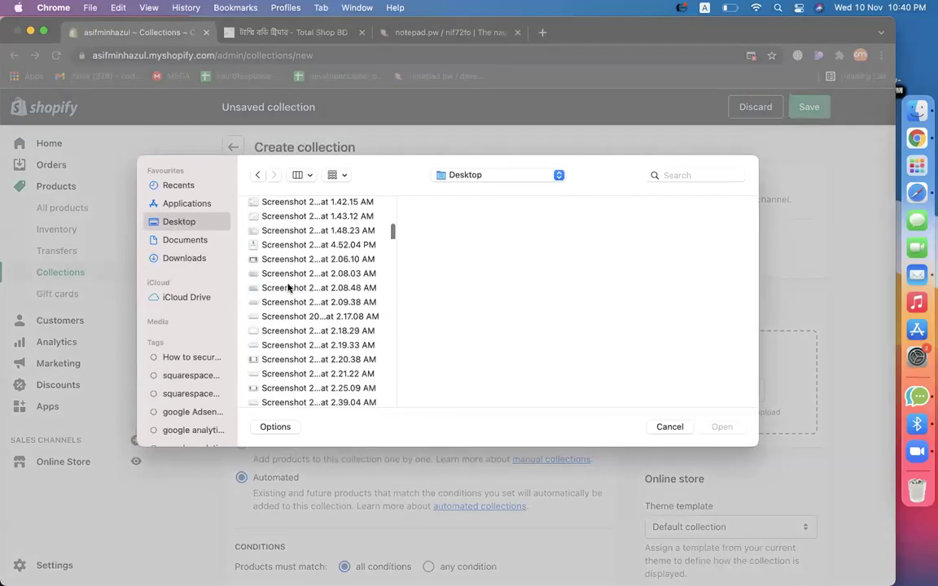
scroll(285, 309, down, 10)
click(278, 364)
key(Up)
key(Return)
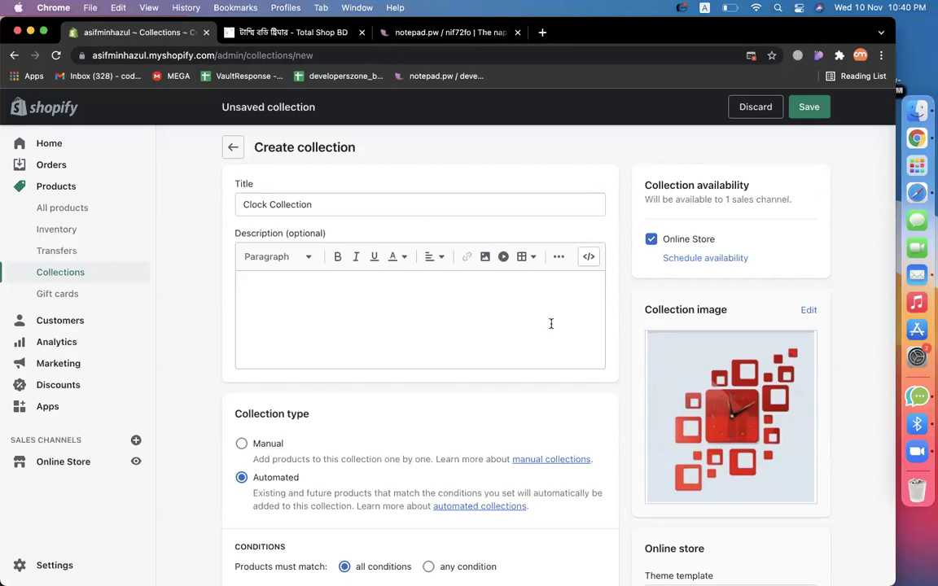
Change Clock Collection's type from Automated to Manual and save the collection.
click(326, 207)
click(378, 329)
scroll(379, 328, down, 1)
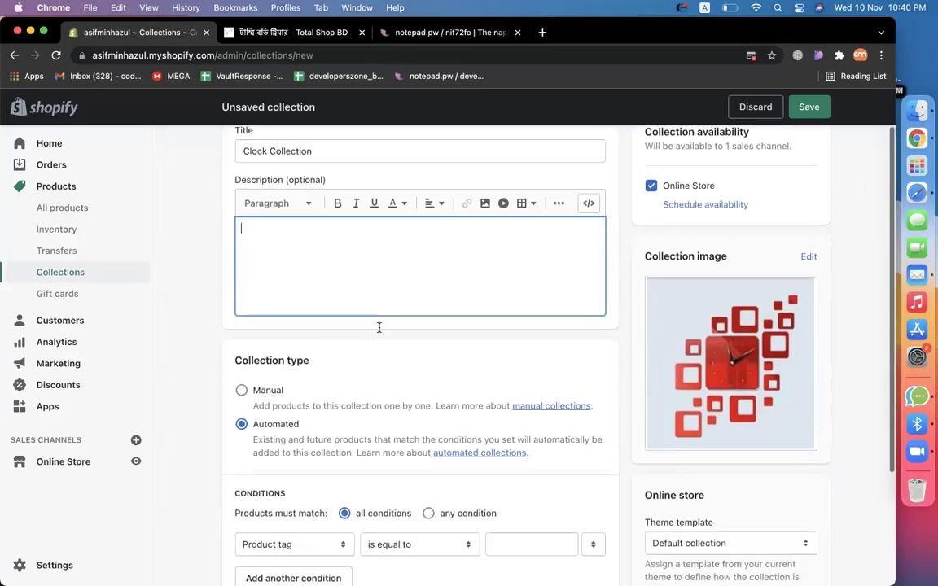
scroll(378, 327, down, 1)
click(337, 364)
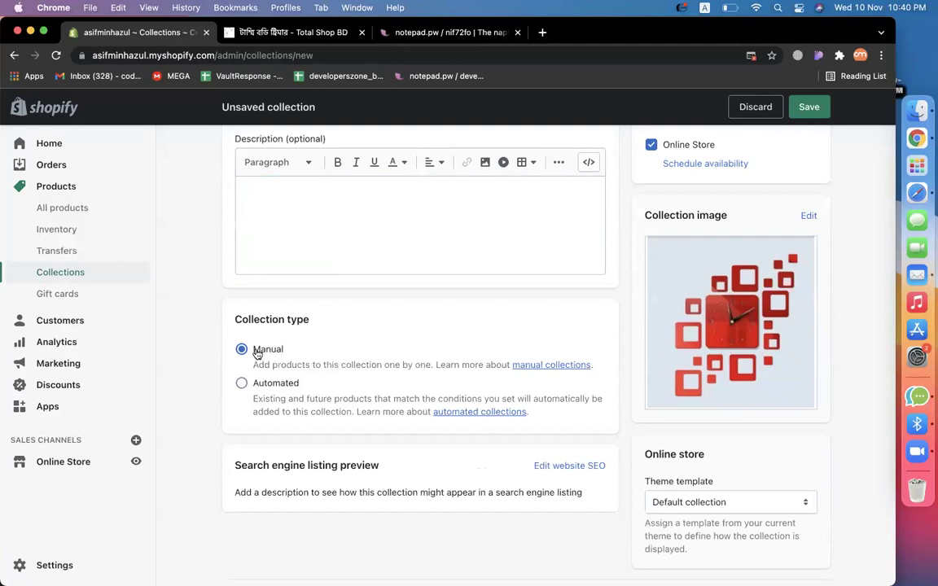
click(814, 111)
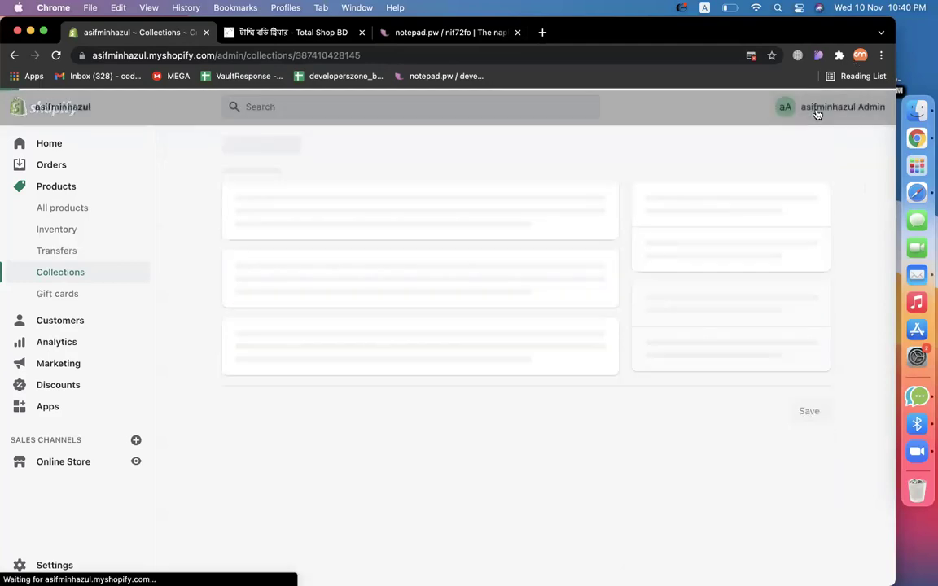
Browse products and add 3D Wall Clock and 3d Wall Clock – Love Clock.
scroll(550, 384, down, 5)
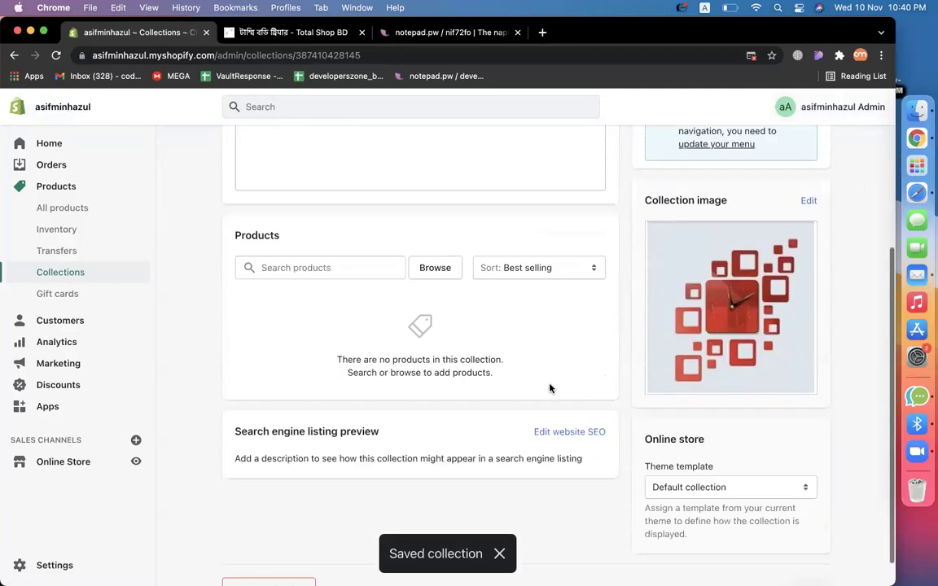
click(300, 235)
click(340, 290)
scroll(340, 293, up, 5)
scroll(380, 326, down, 5)
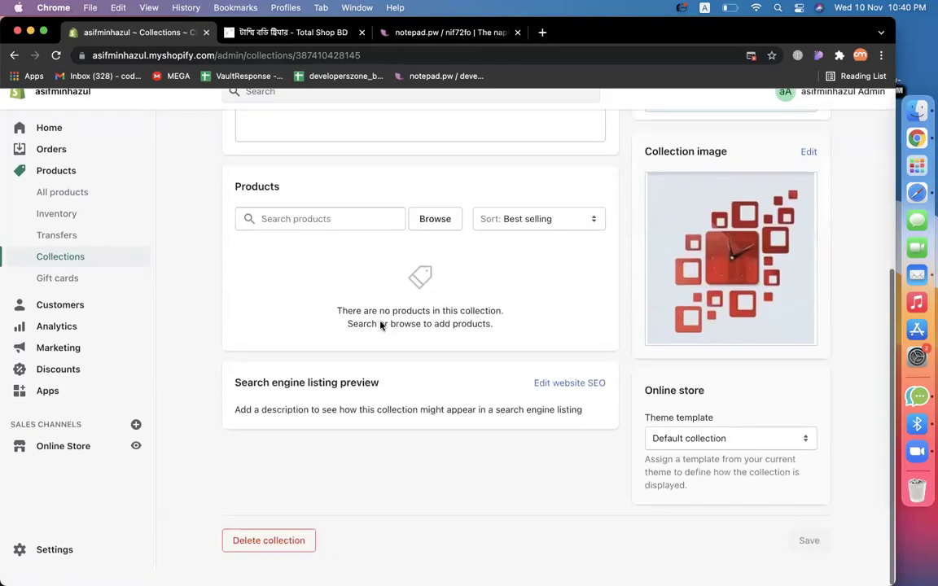
click(433, 247)
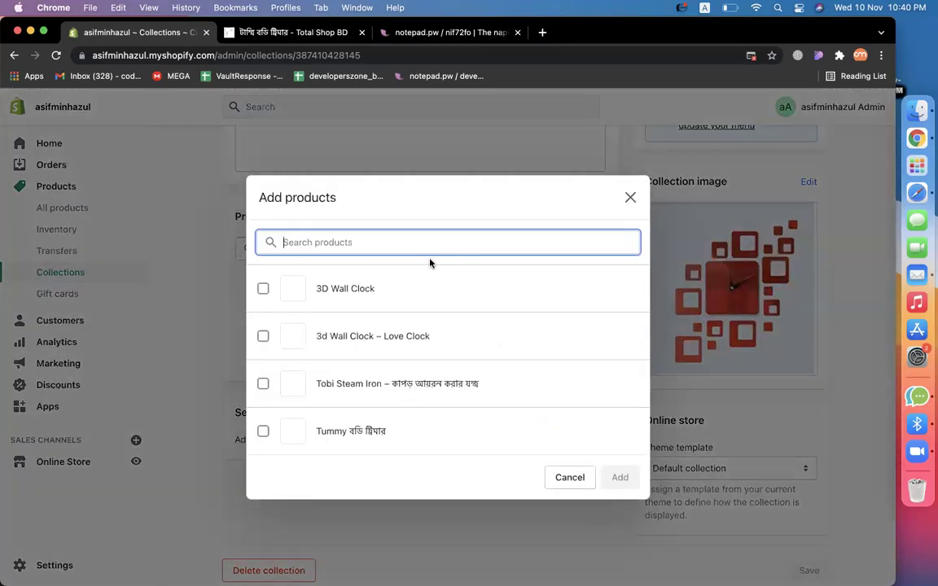
click(353, 291)
click(355, 336)
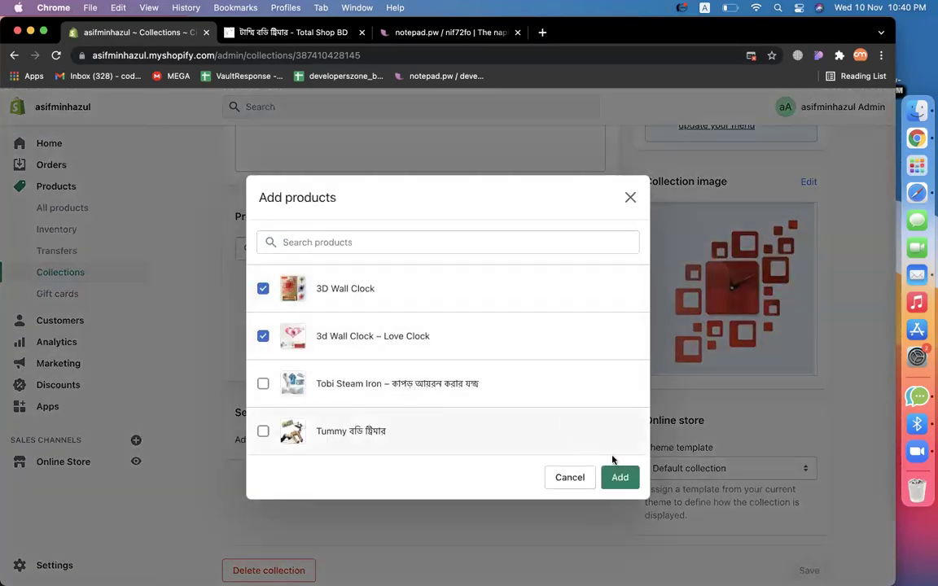
click(620, 477)
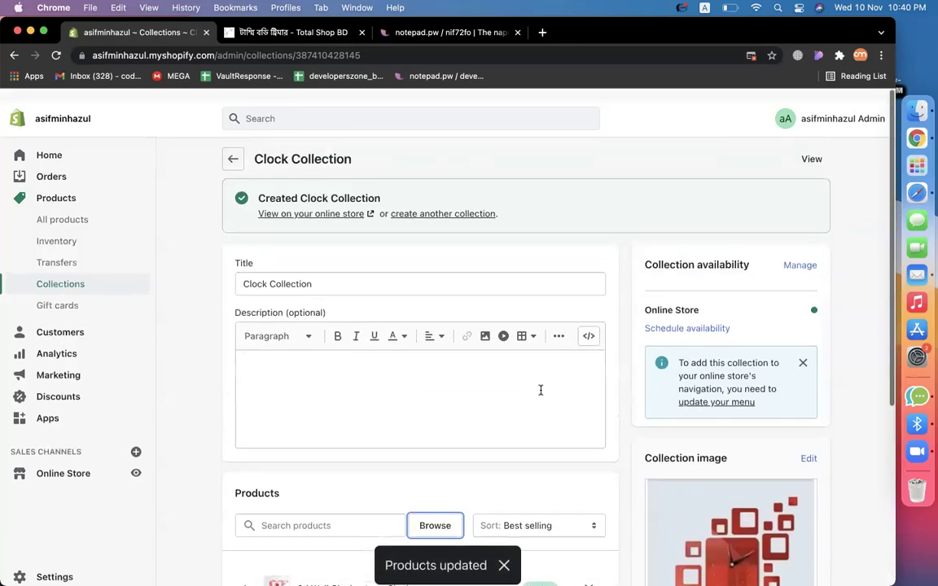
scroll(817, 369, down, 5)
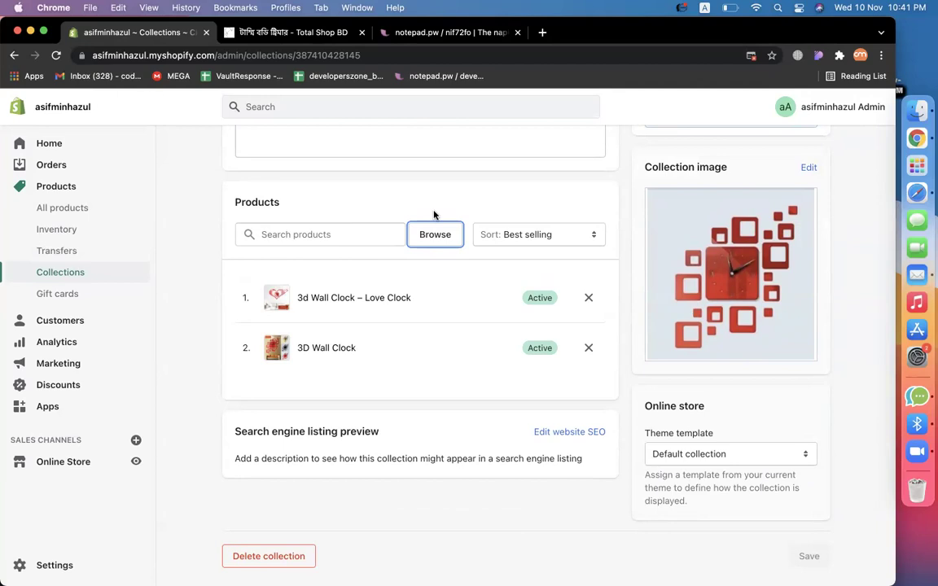
click(203, 307)
Create a new collection from the Collections list and title it 'Electronic Collection'.
click(73, 272)
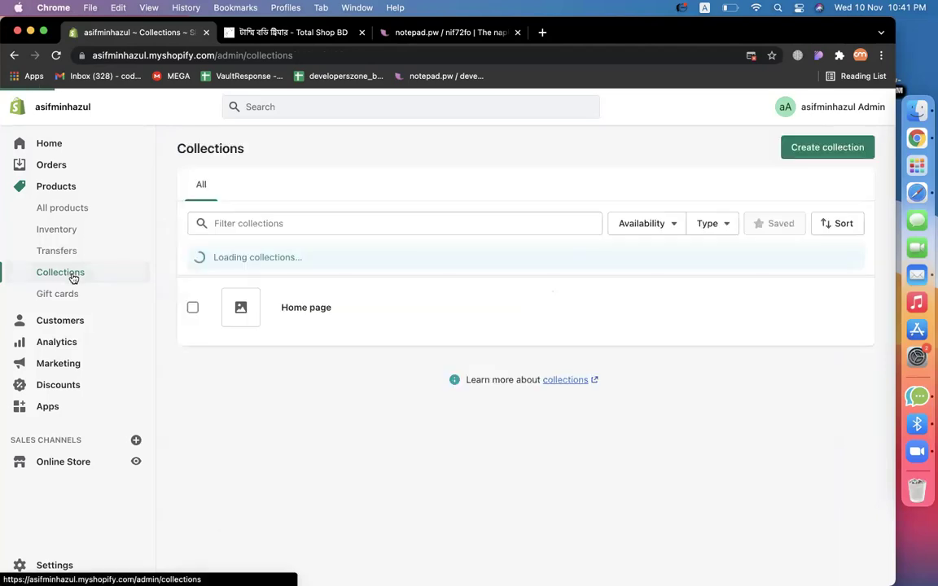
click(816, 147)
click(427, 206)
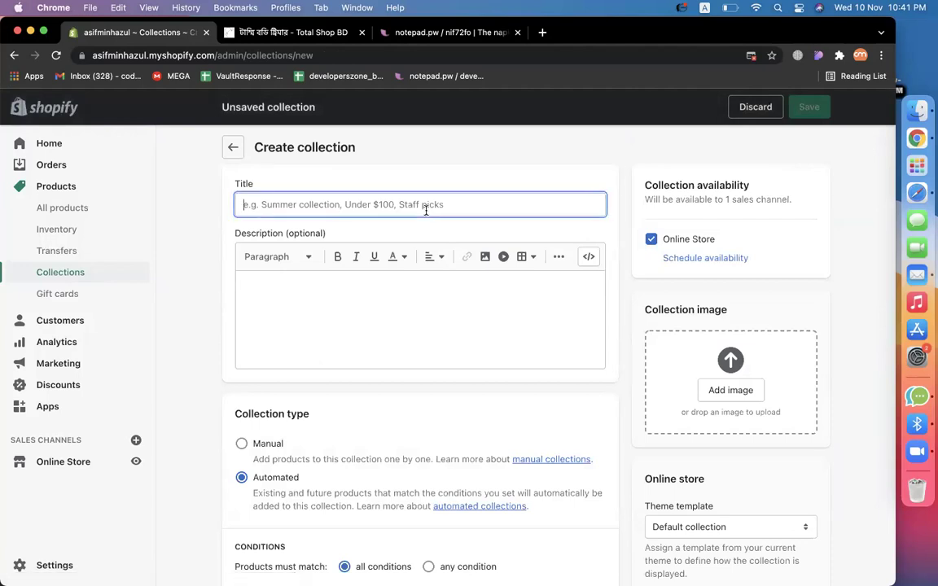
text(Electronic Collection)
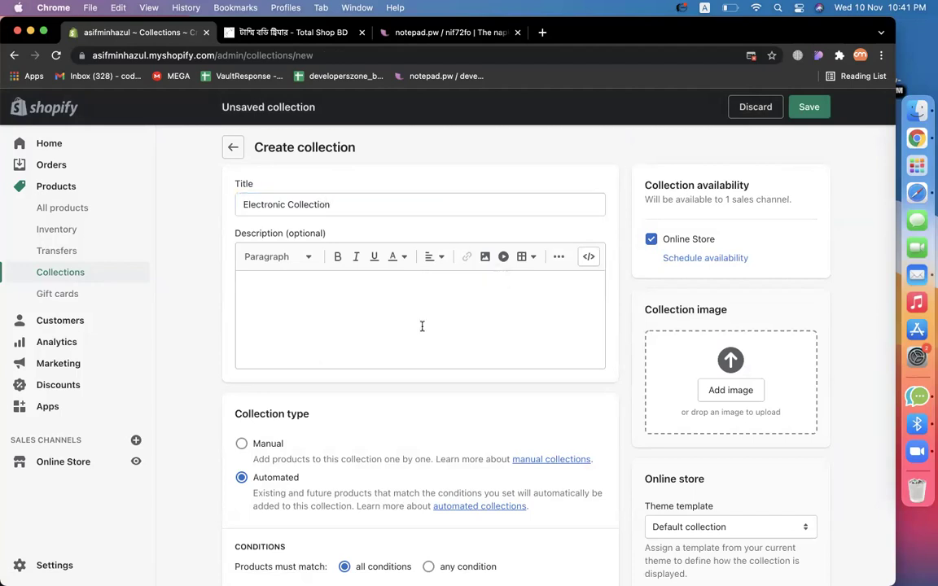
click(422, 327)
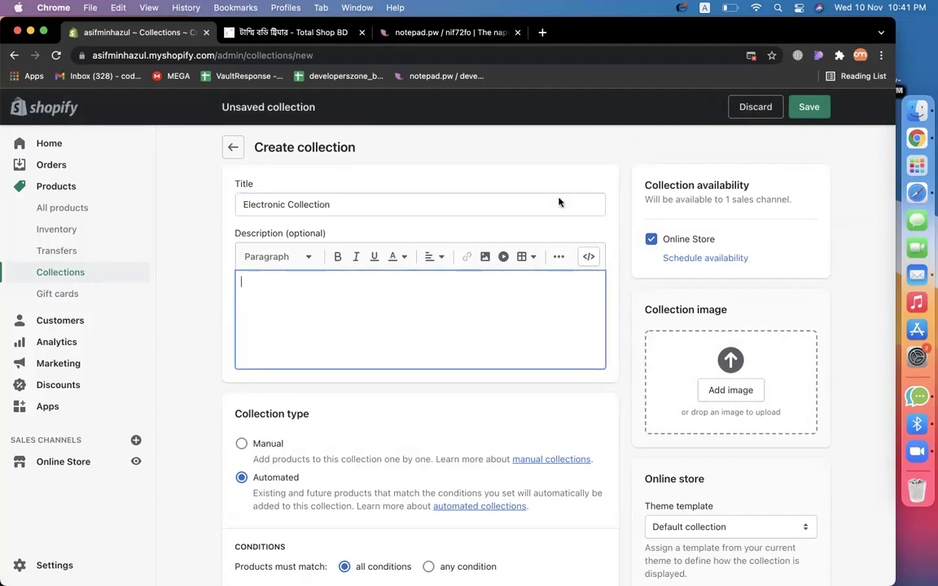
Upload 3.jpg from Downloads as the collection image, then remove it again.
click(730, 391)
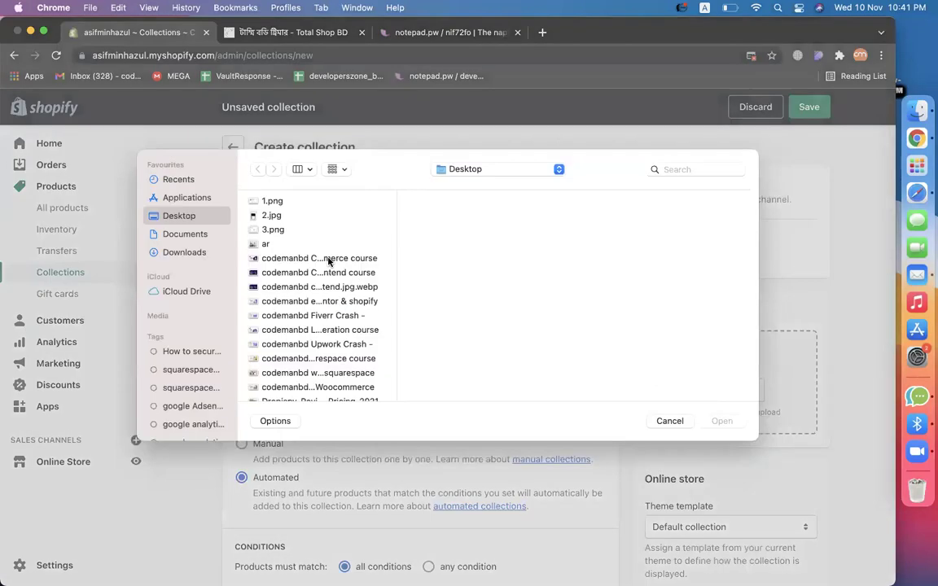
click(195, 259)
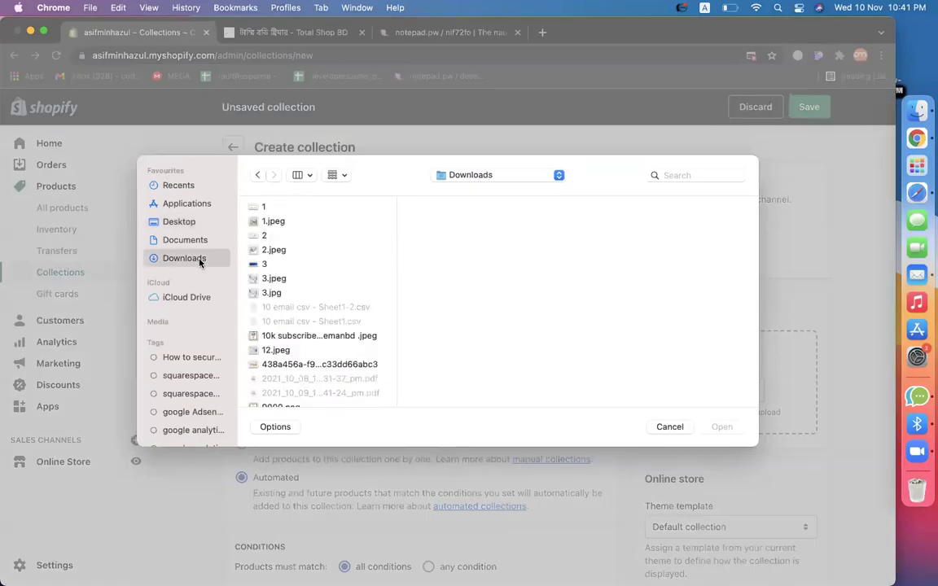
click(280, 293)
scroll(283, 298, down, 5)
double_click(282, 298)
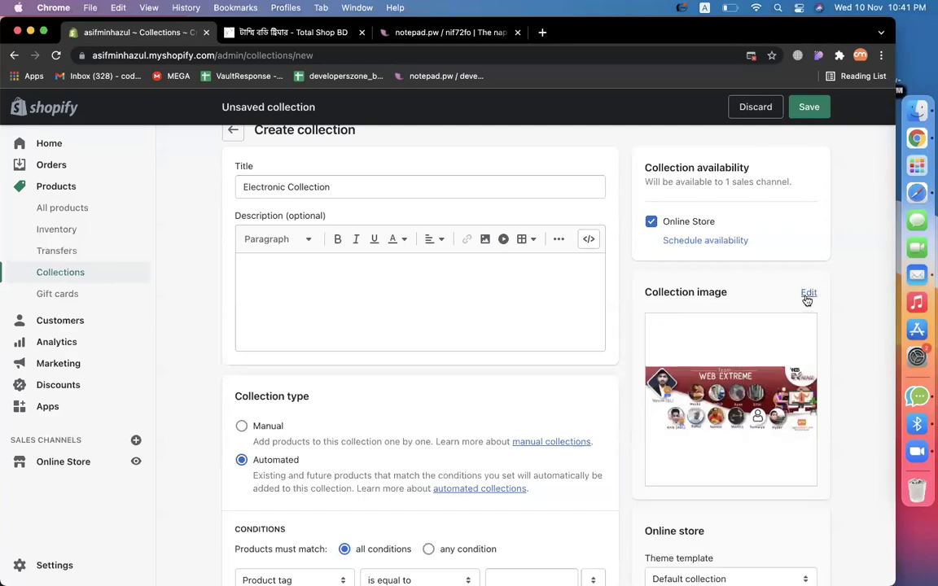
click(807, 293)
click(786, 384)
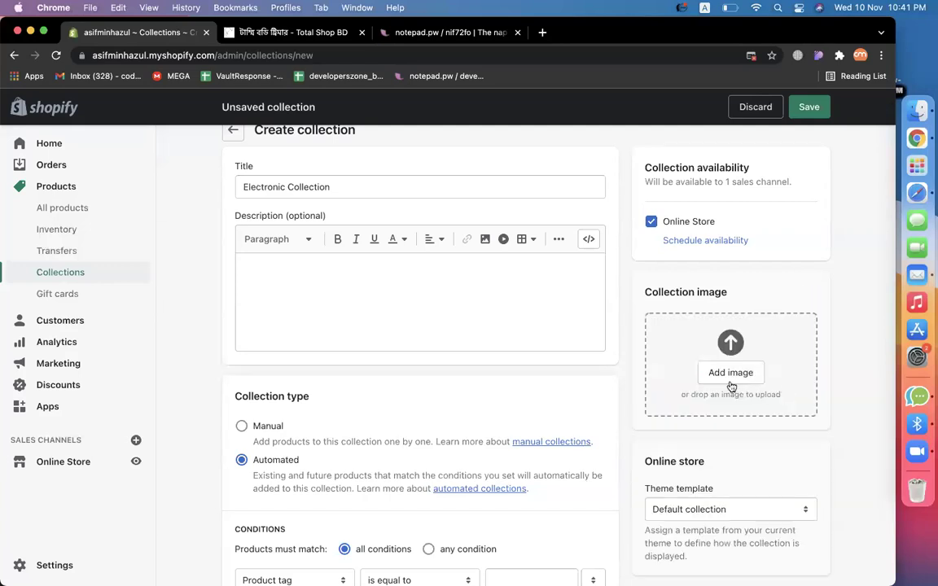
Preview other Downloads images (bag banner, cmbd-101, clock, Dropispy Review) and cancel without adding one.
click(727, 372)
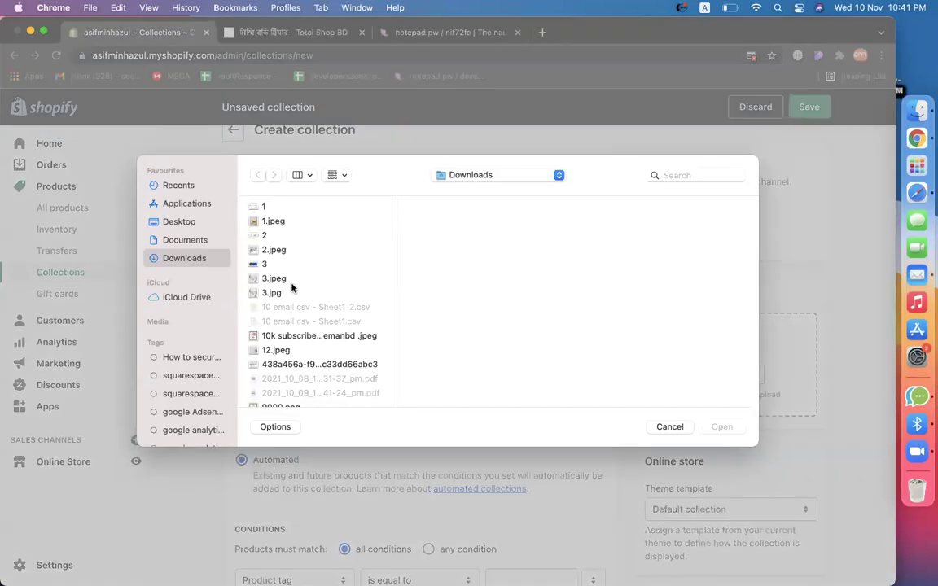
click(292, 285)
scroll(293, 310, down, 5)
click(272, 331)
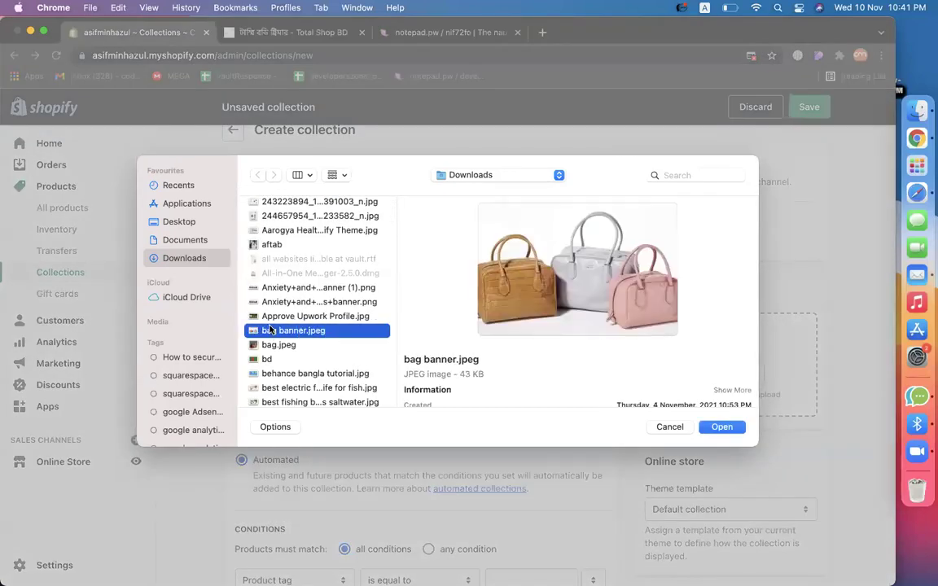
key(Down)
key(Down)
key(Down)
key(Down)
key(Down)
click(271, 328)
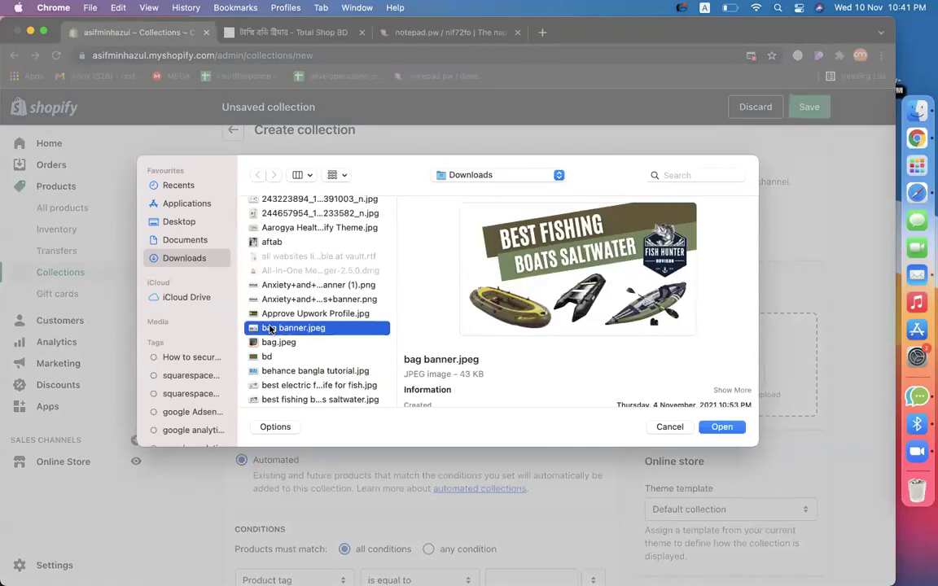
scroll(271, 328, down, 5)
click(271, 271)
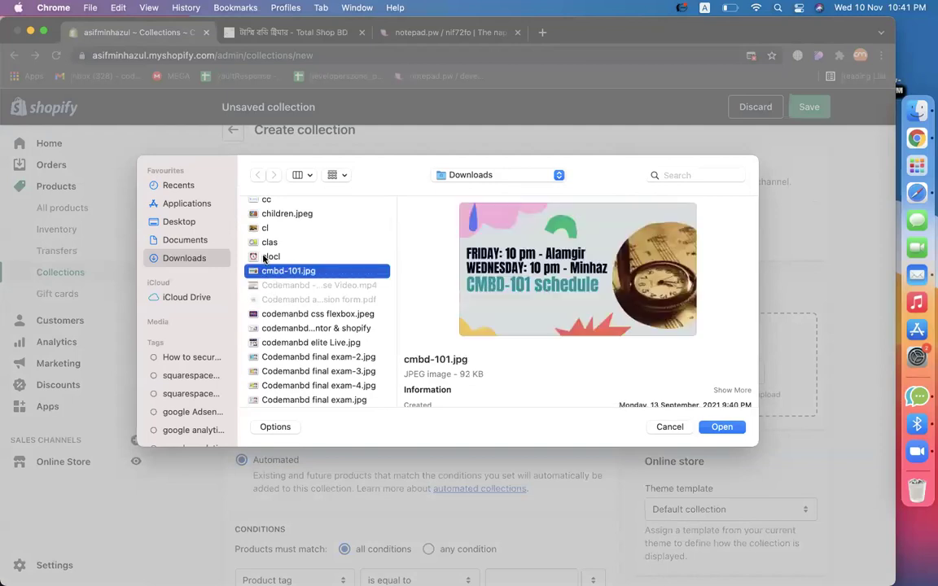
click(270, 257)
scroll(298, 336, down, 5)
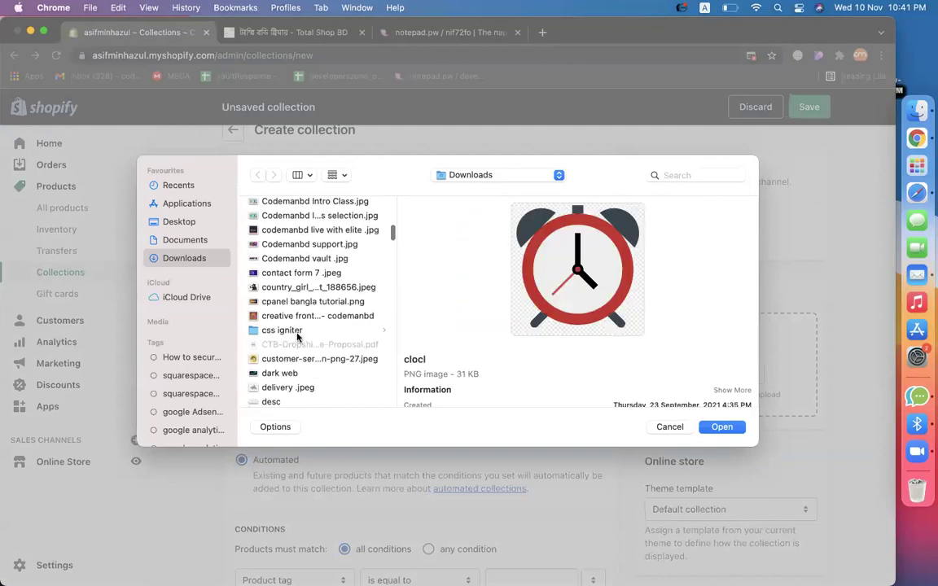
scroll(297, 336, down, 10)
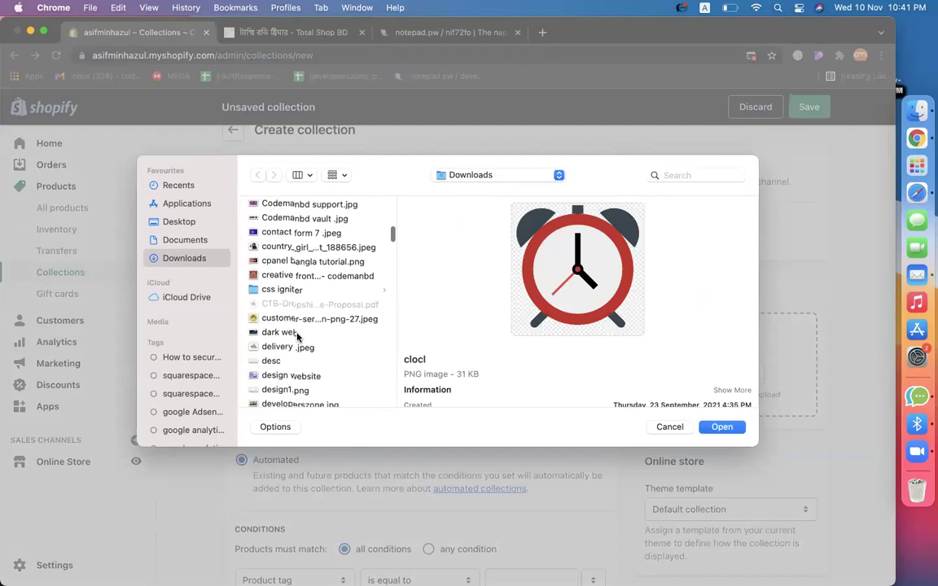
scroll(297, 336, down, 1)
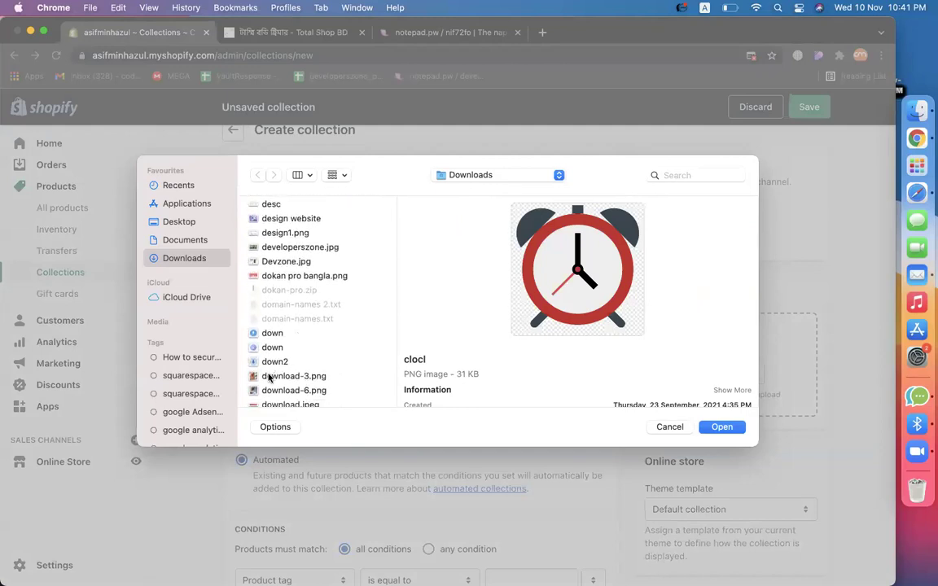
scroll(272, 374, down, 10)
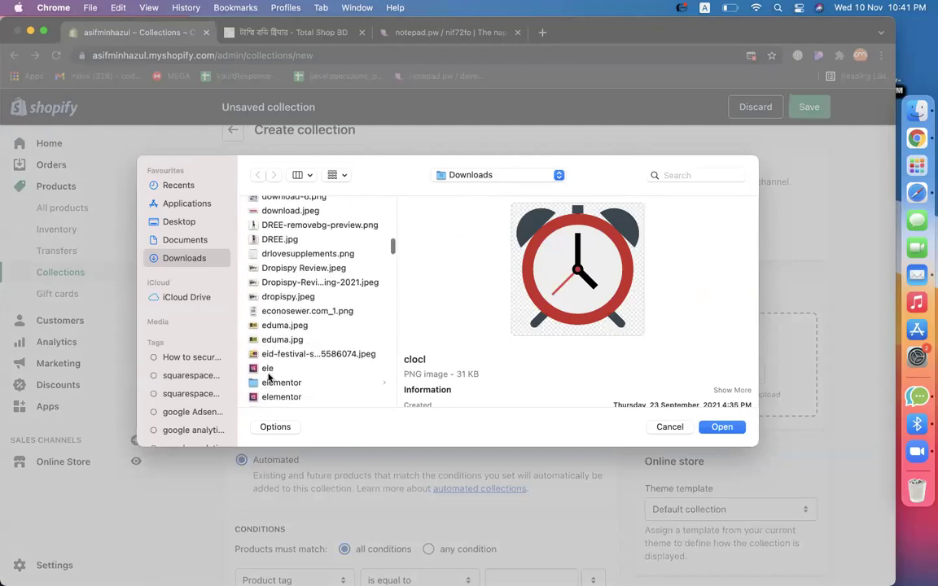
click(280, 268)
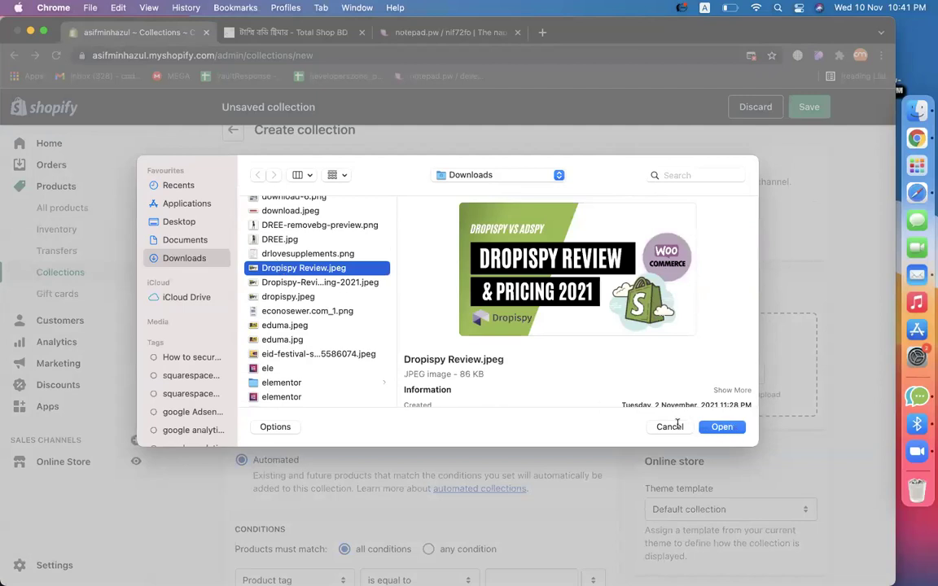
click(675, 425)
Save the Total Shop BD ab-roller photo as ele.png and drag it onto the collection form.
click(542, 33)
text(ele)
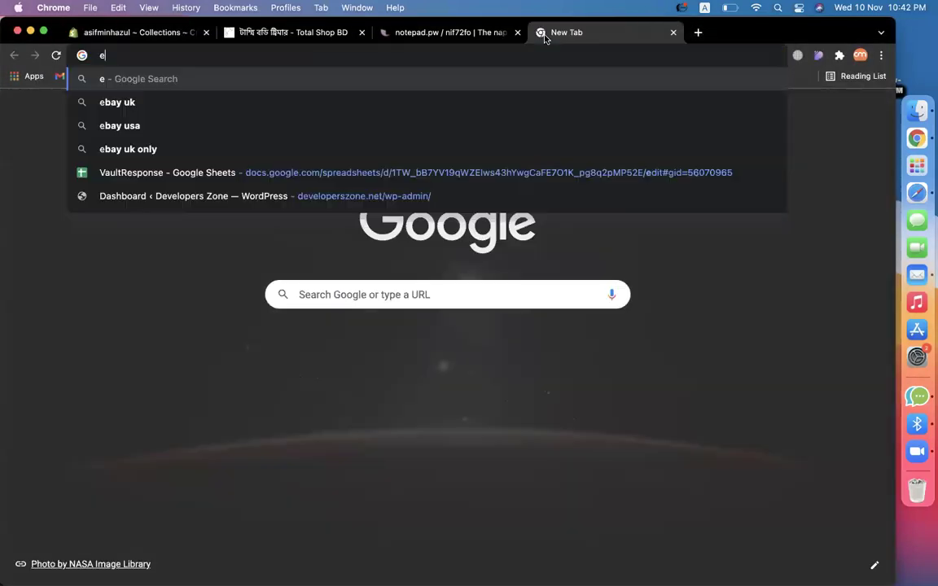
click(288, 39)
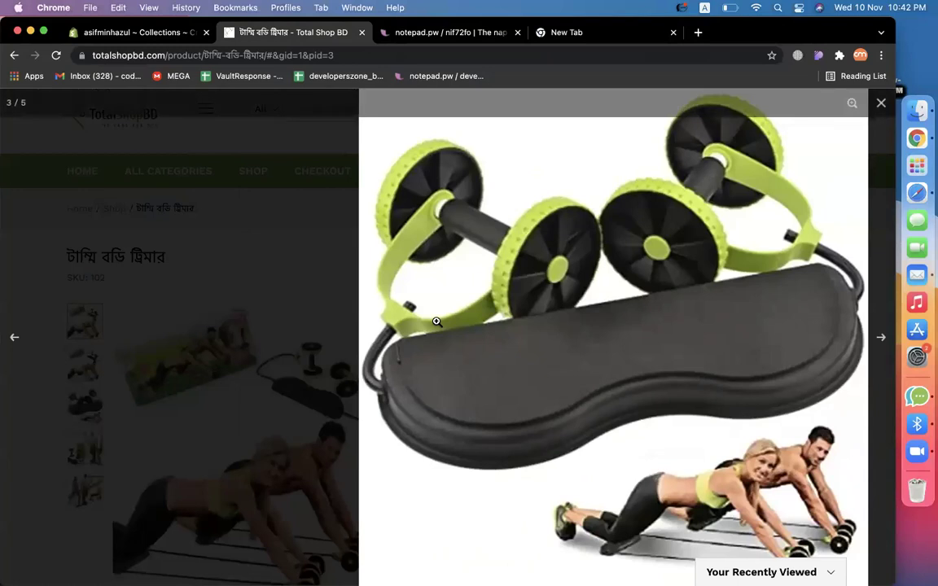
right_click(501, 322)
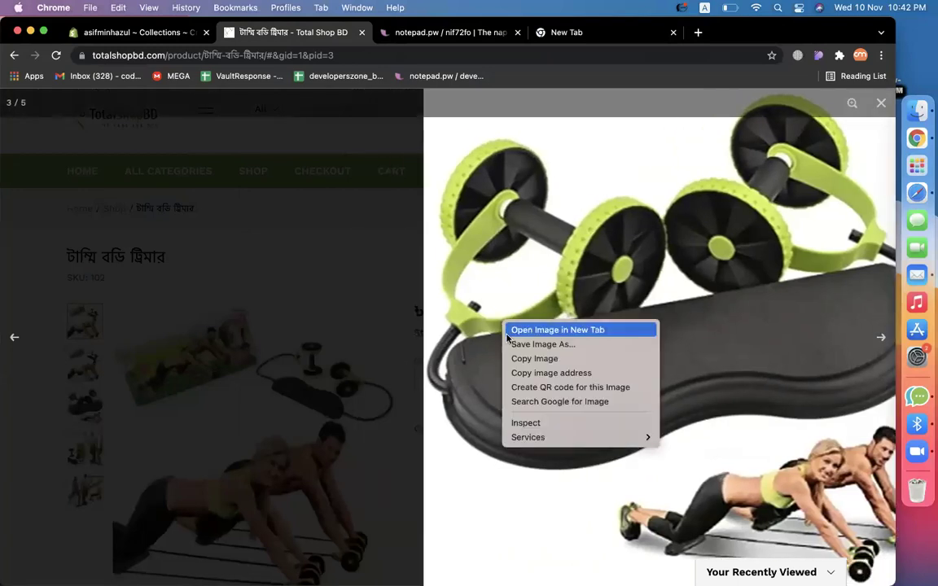
click(509, 343)
text(ele)
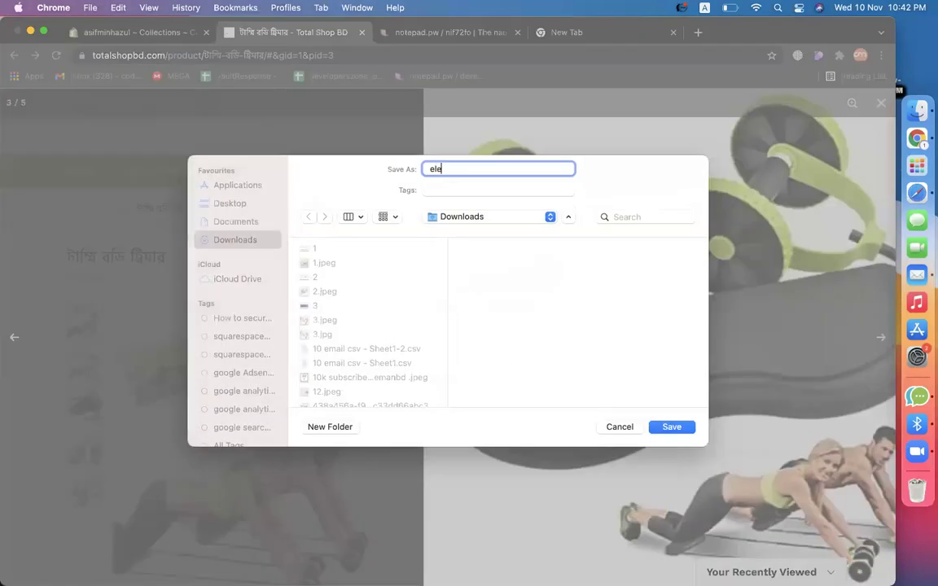
key(Return)
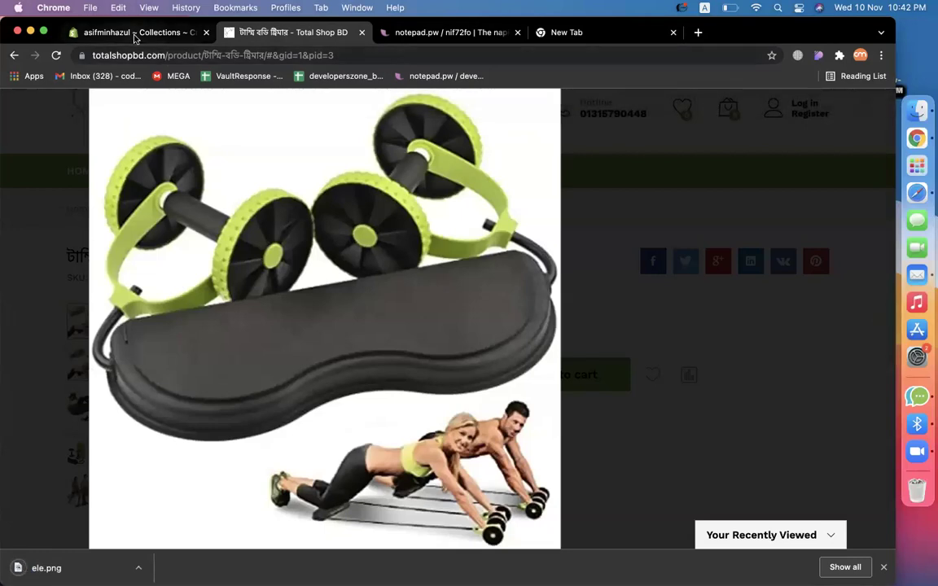
click(134, 36)
drag(450, 411, 715, 382)
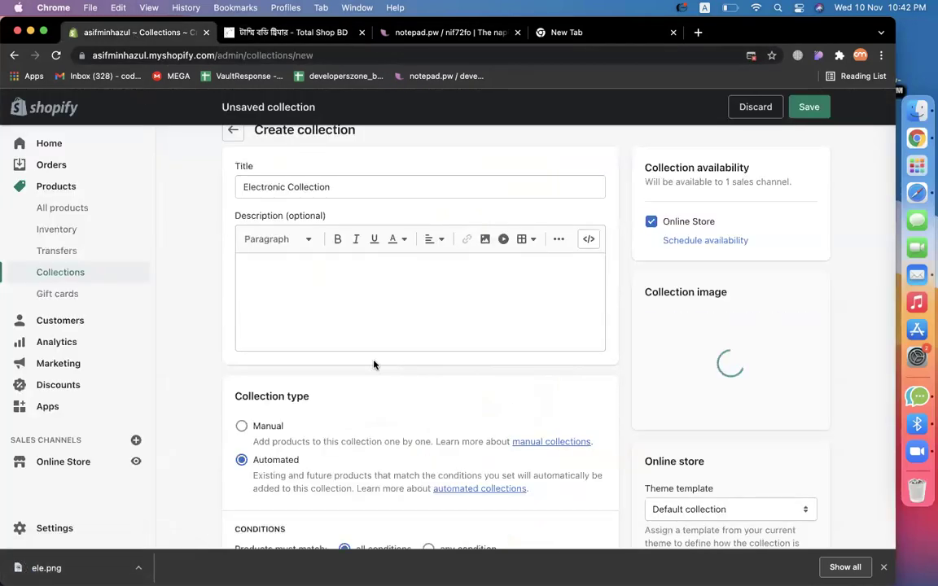
Open All products in a new tab and switch to it.
right_click(59, 214)
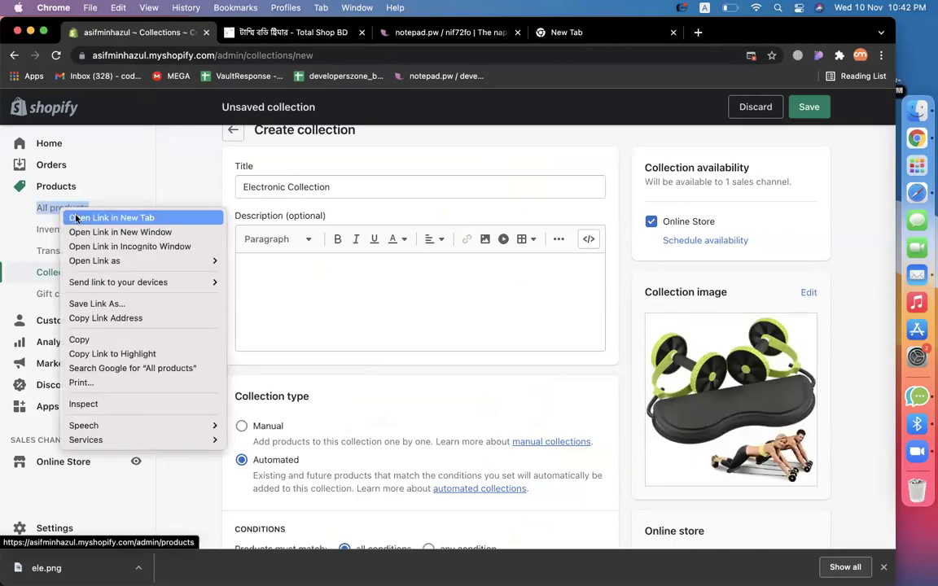
click(80, 215)
click(249, 33)
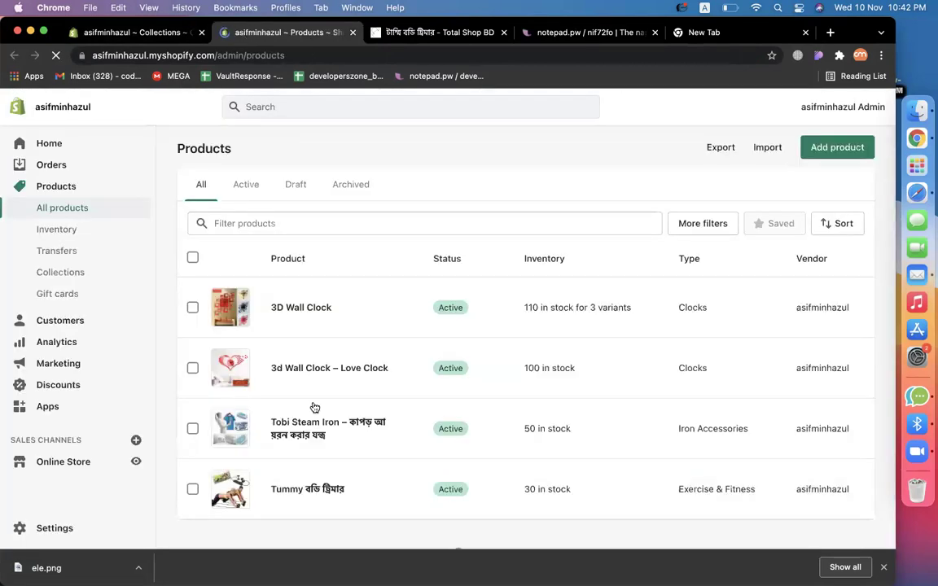
Add the 'electronics' tag to Tobi Steam Iron and save the product.
click(280, 421)
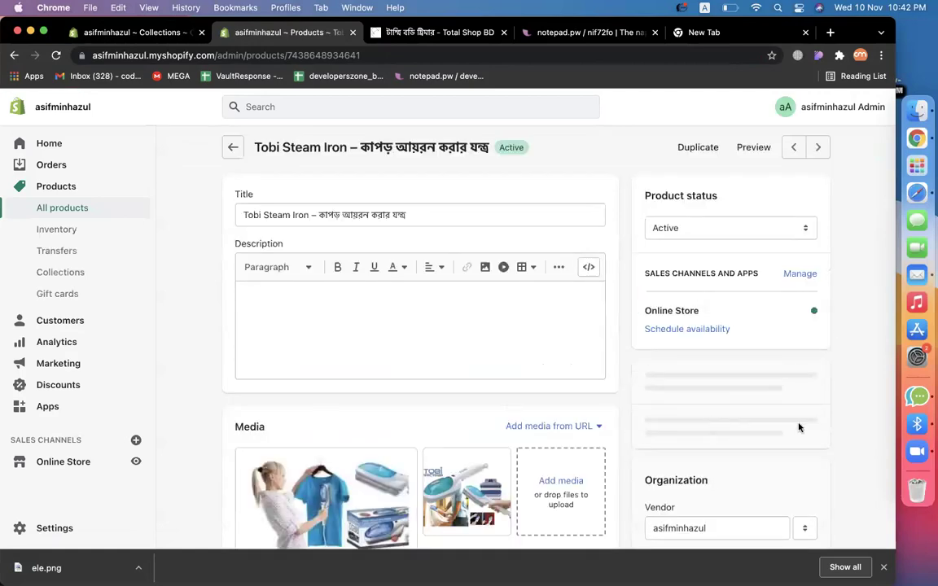
scroll(798, 428, down, 5)
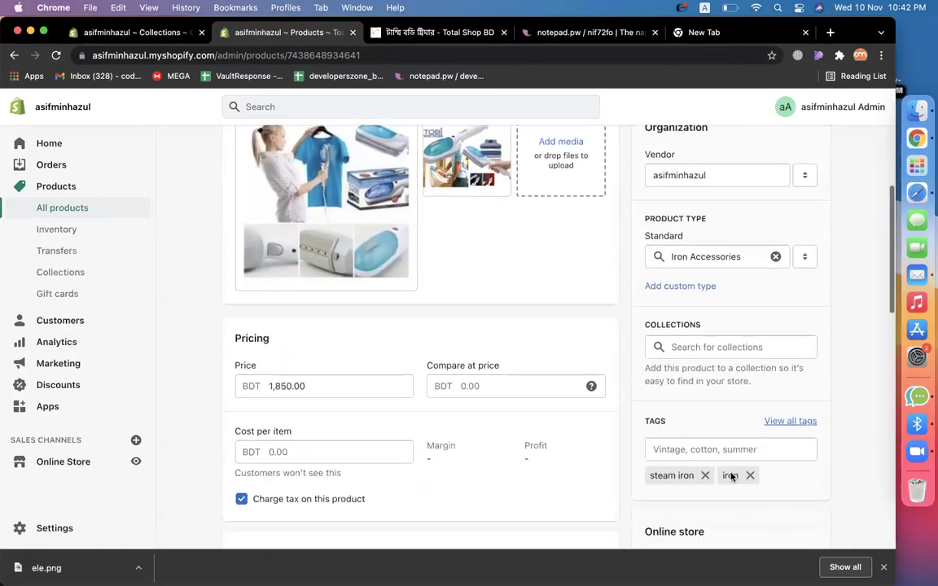
scroll(722, 460, down, 1)
click(722, 363)
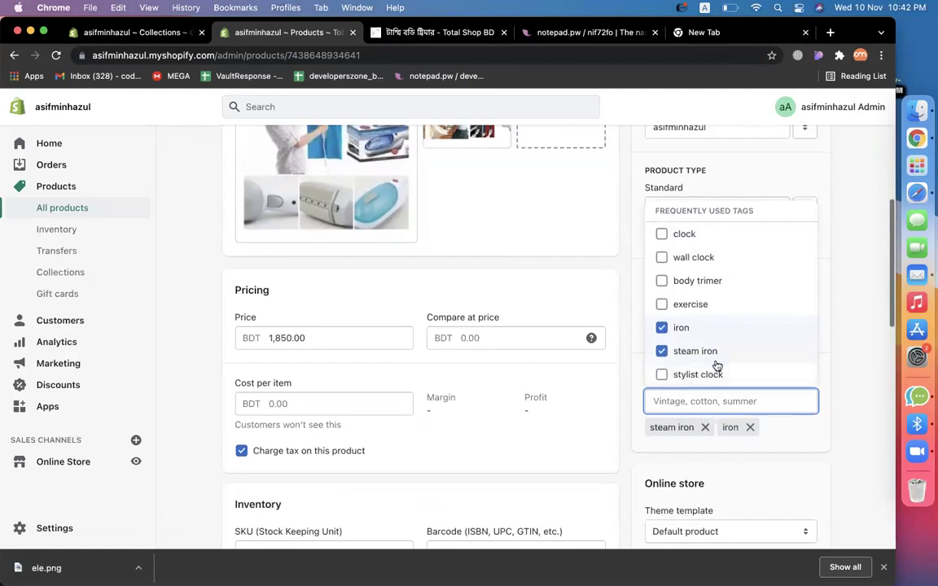
click(867, 268)
scroll(867, 268, up, 2)
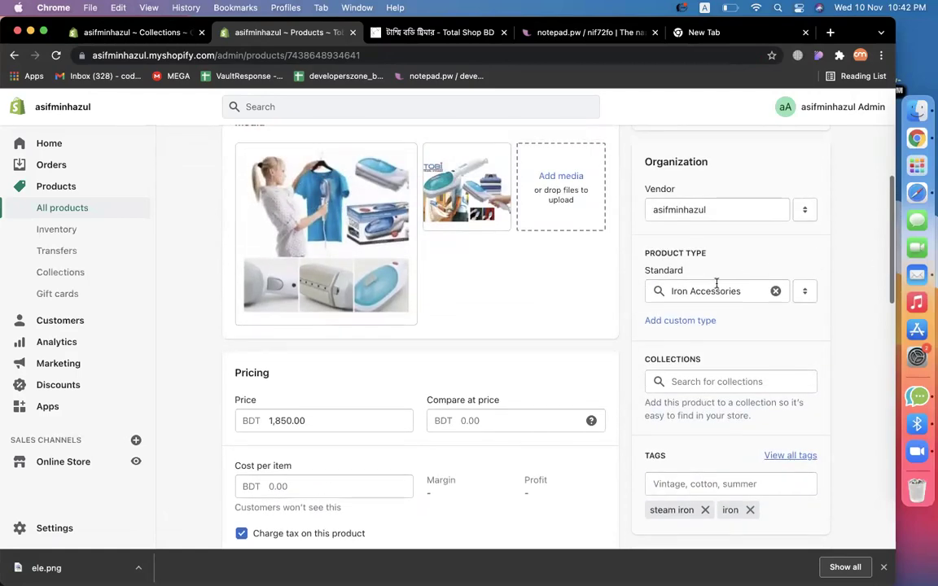
scroll(789, 397, down, 5)
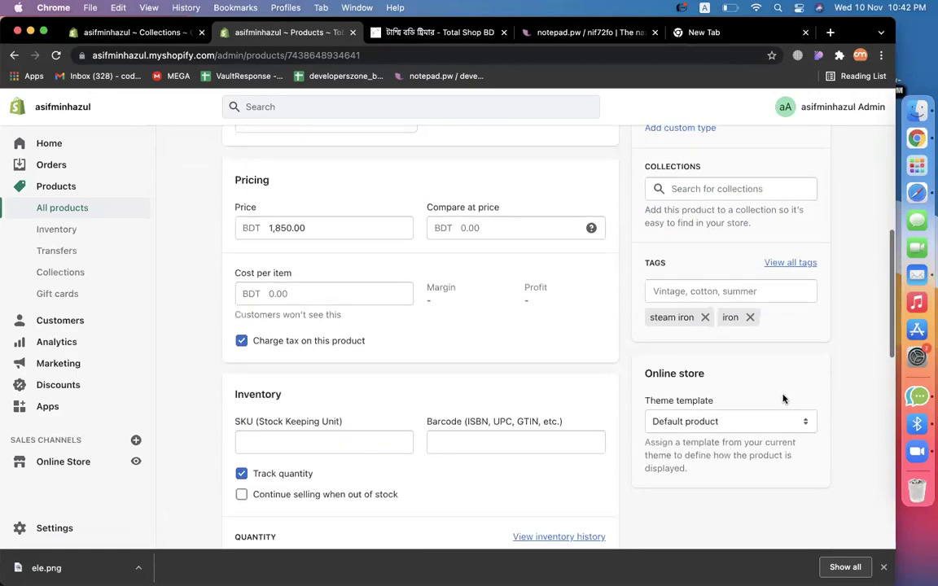
click(667, 291)
text(ele)
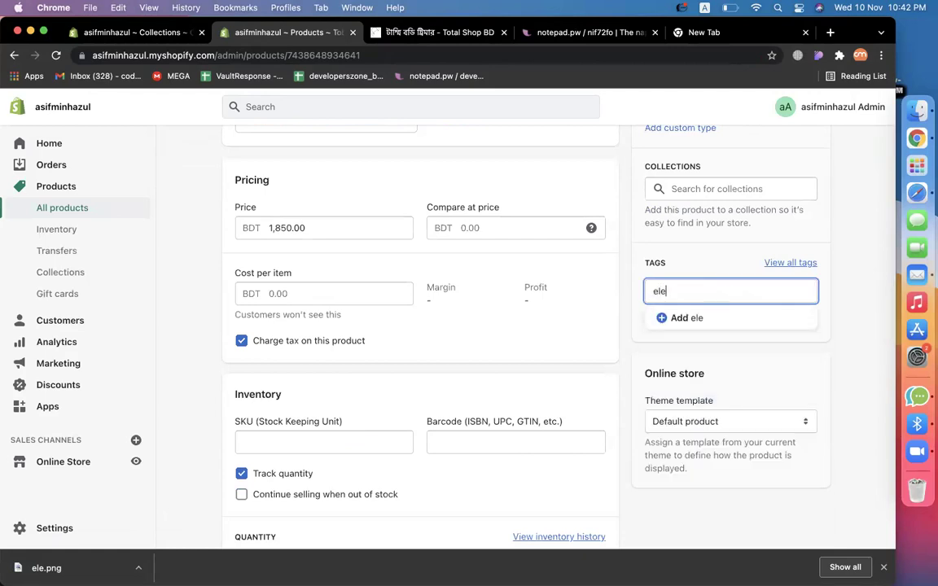
text(ctronics)
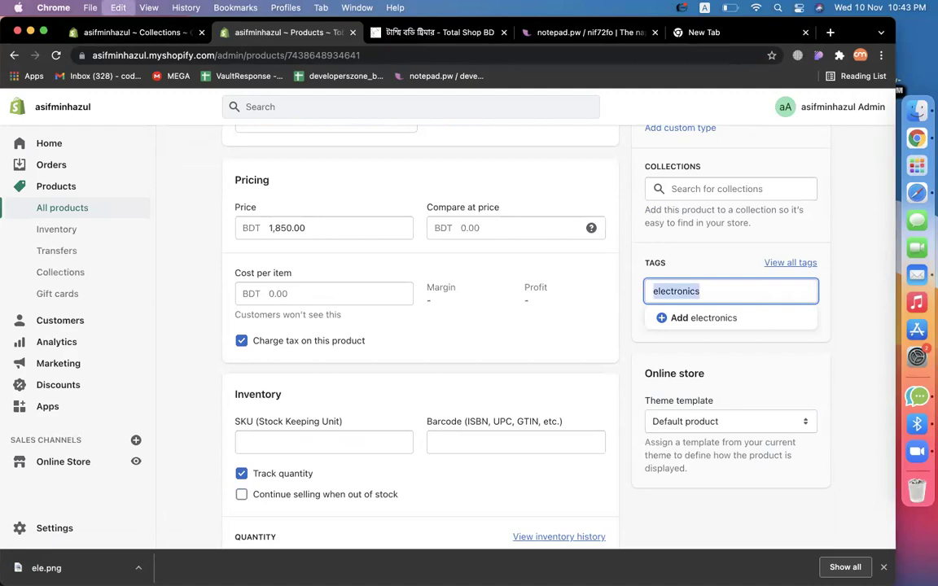
key(Return)
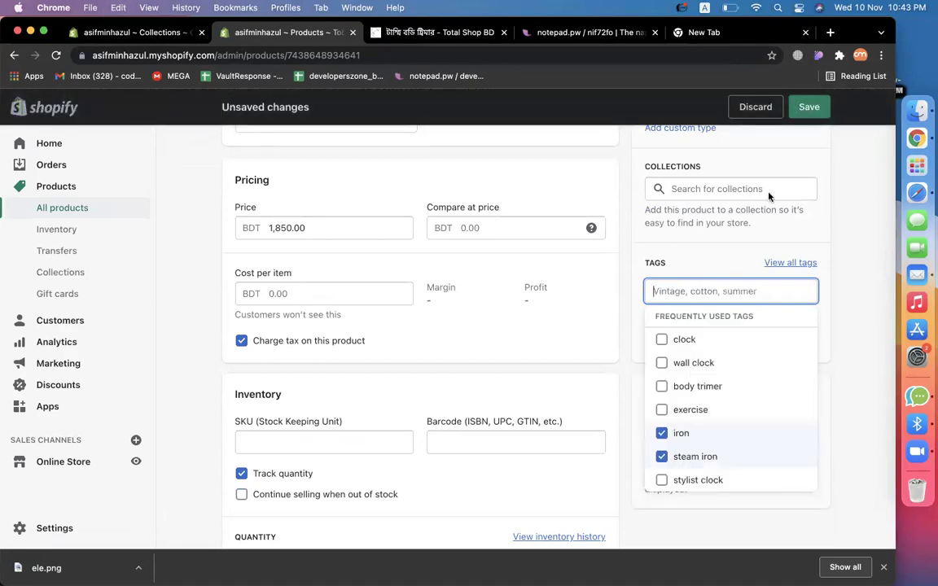
click(808, 107)
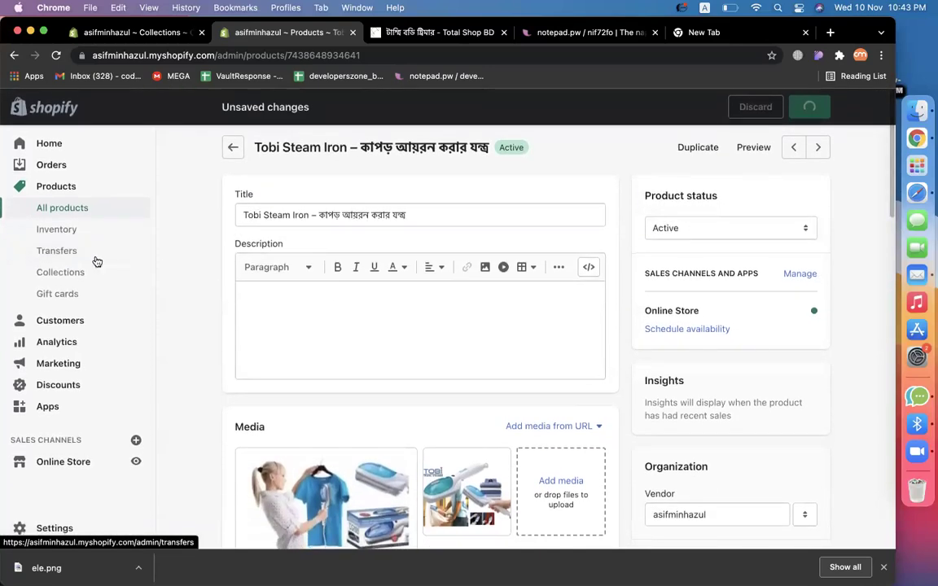
Tag the Tummy body trimmer 'electronics', save it, then try saving the Electronic Collection.
click(58, 213)
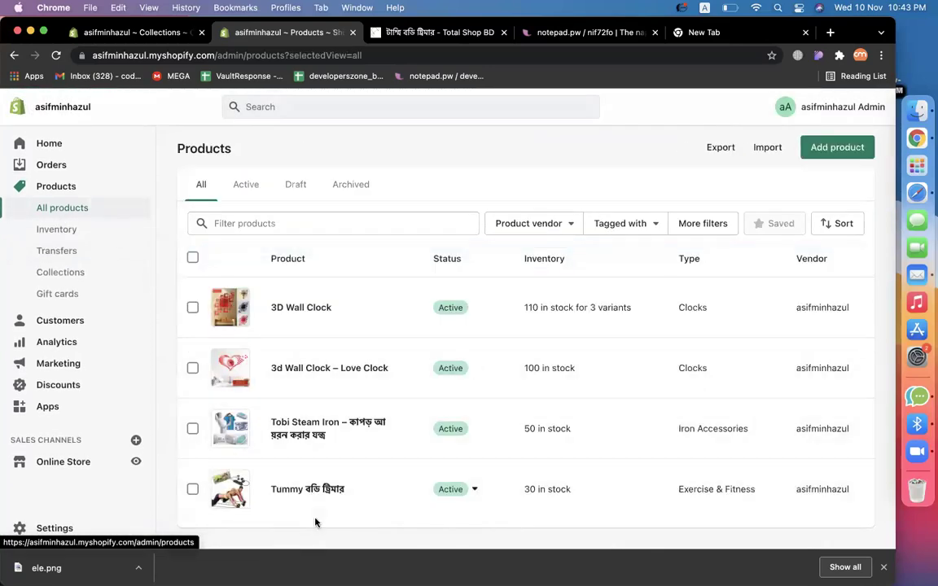
click(307, 486)
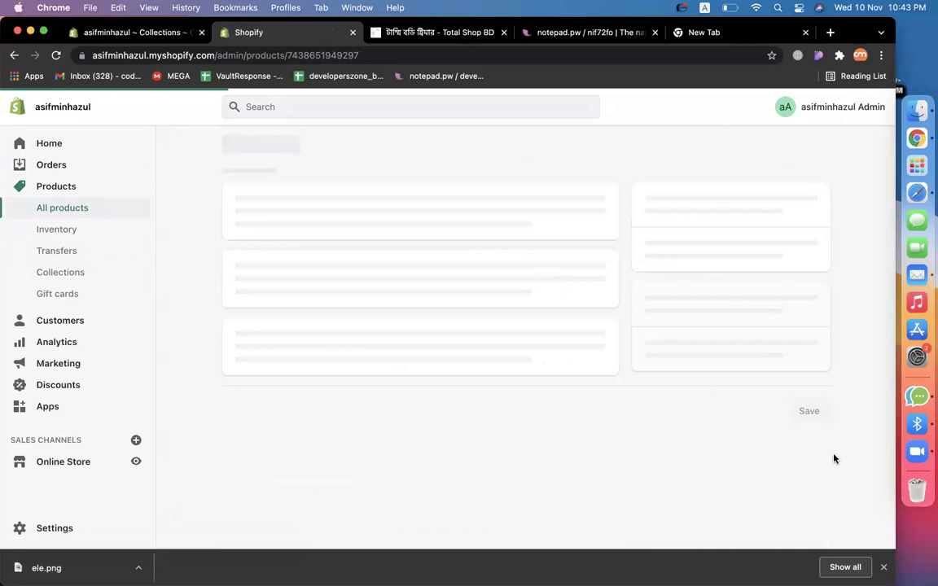
scroll(839, 464, down, 4)
scroll(786, 472, down, 2)
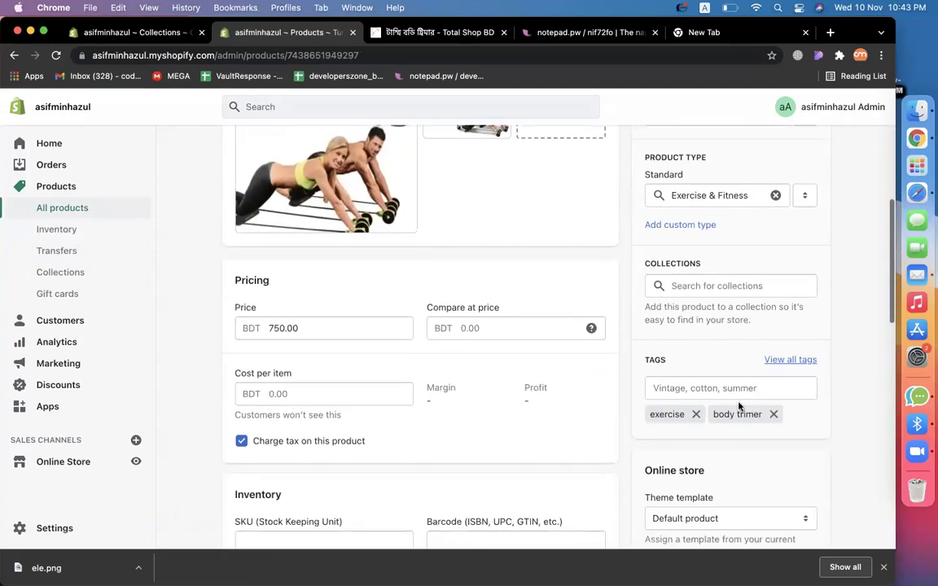
click(733, 391)
text(electronics)
key(Return)
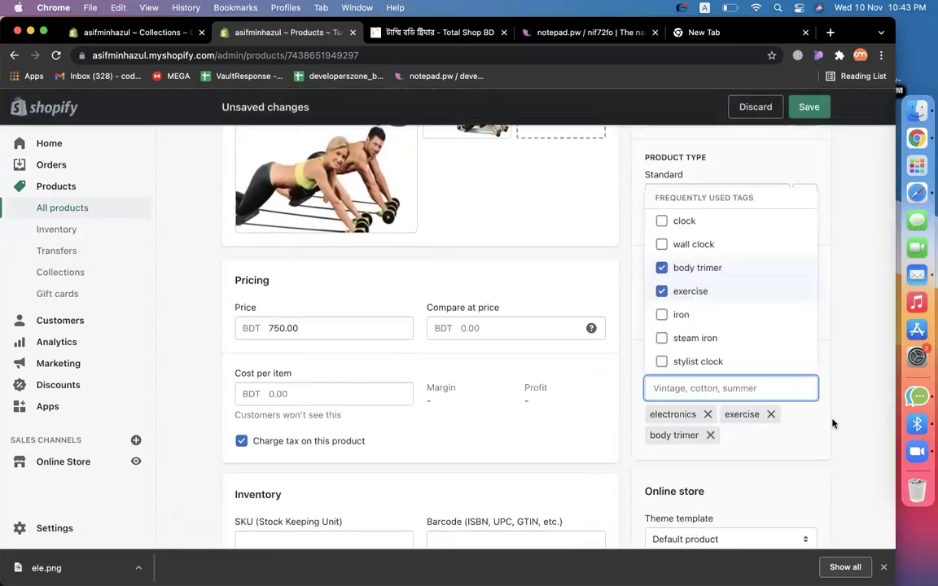
click(808, 107)
click(130, 33)
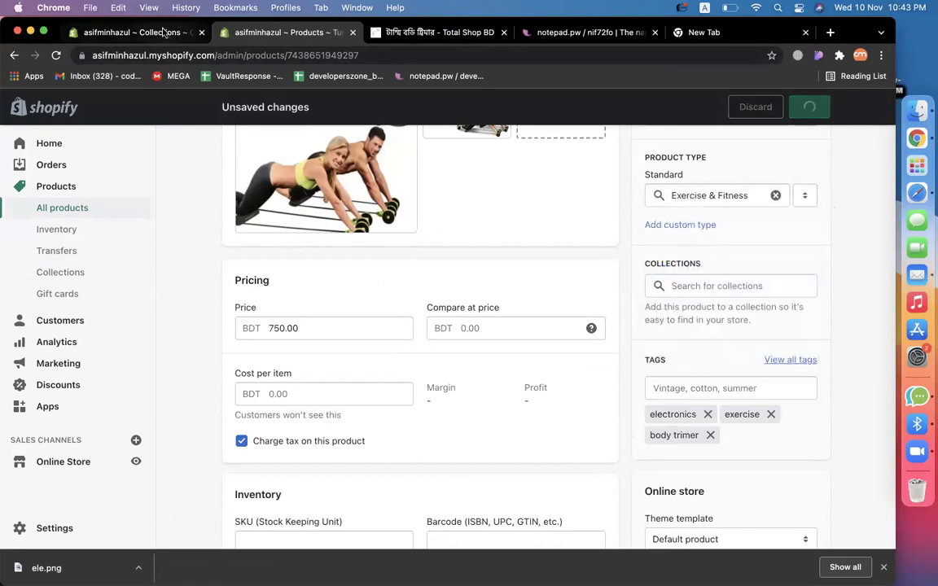
click(808, 107)
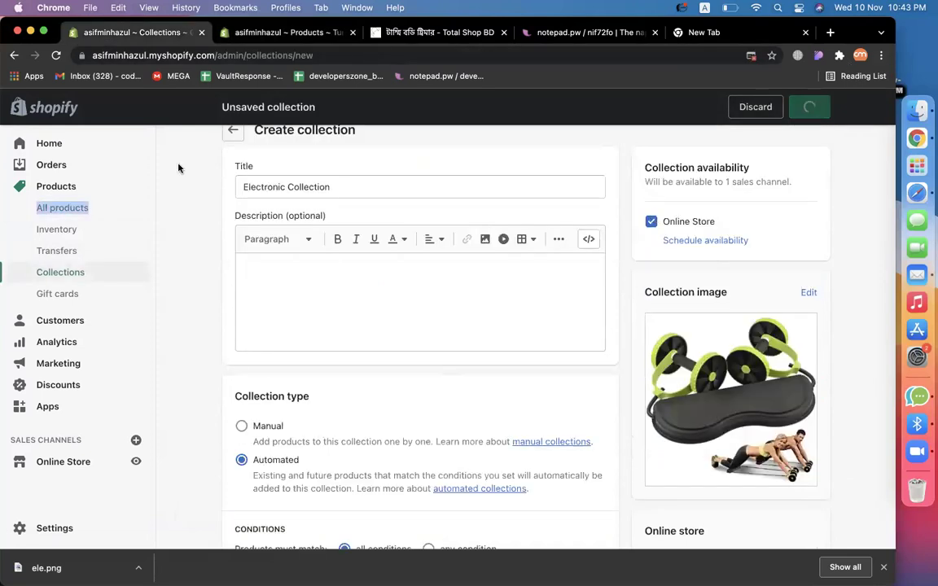
Reload the collection page, title it 'Electronics Collection' and add an image.
click(55, 54)
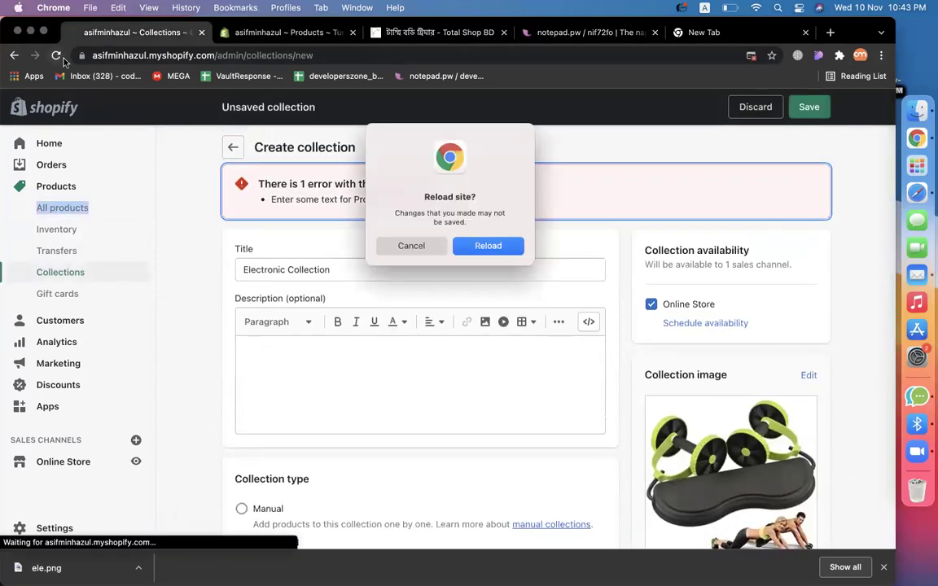
click(481, 245)
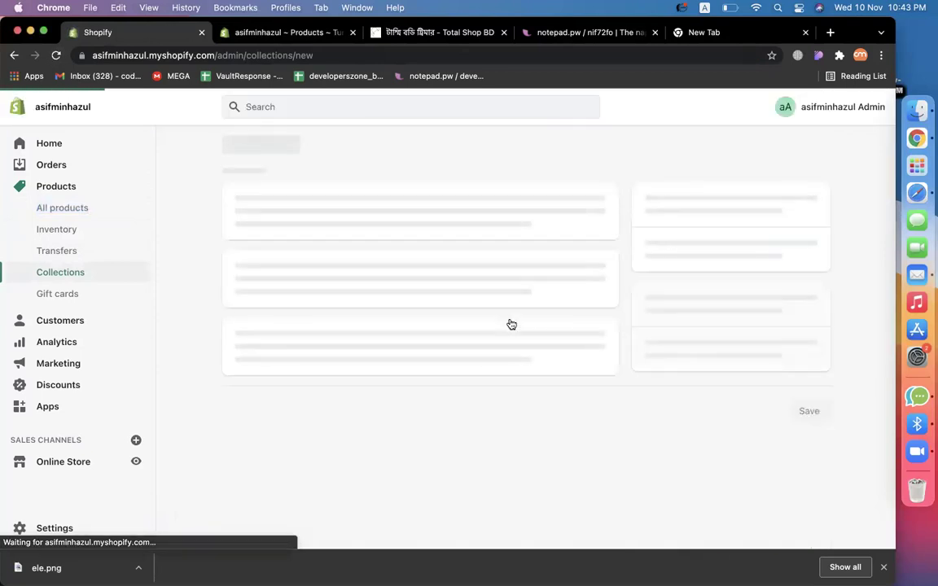
click(356, 204)
text(Electronics Collection)
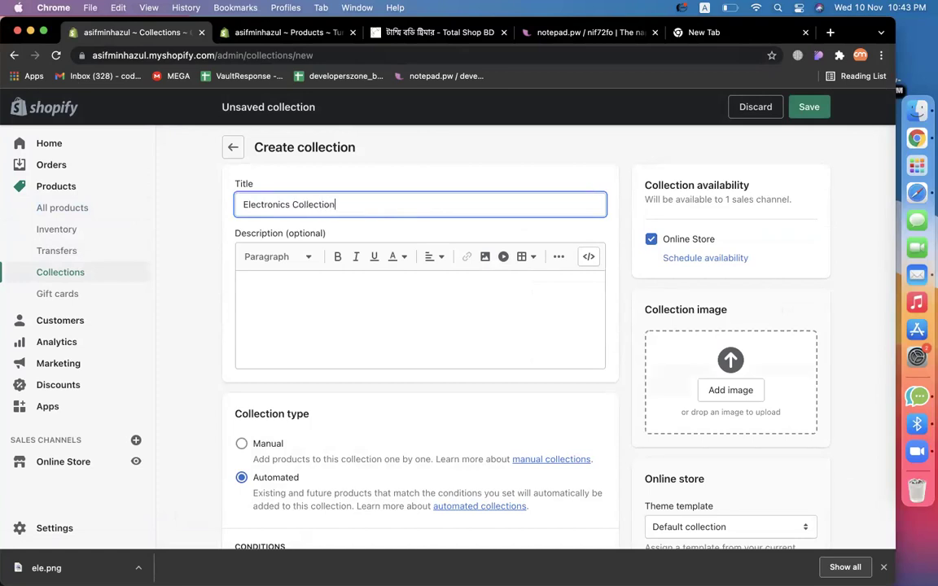
click(745, 388)
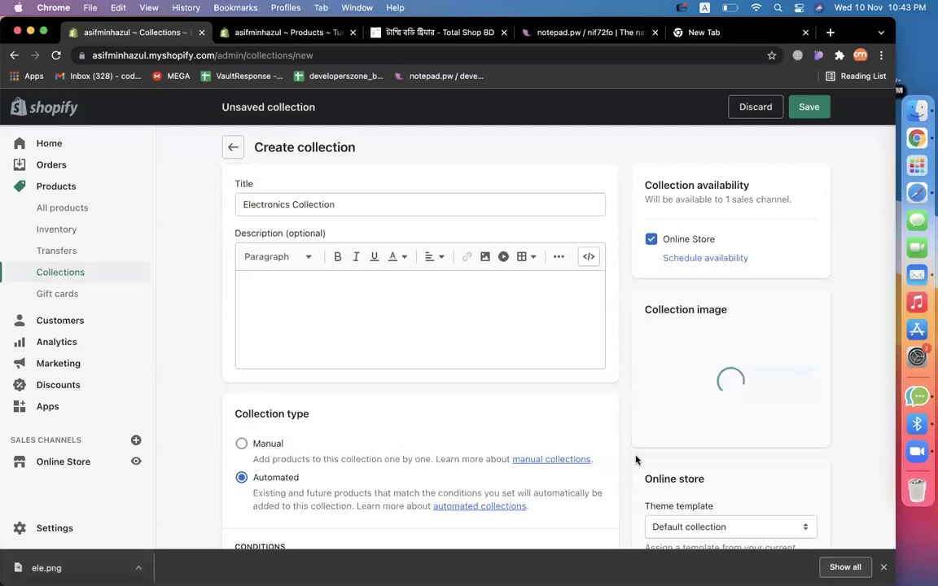
Set the automated condition Product tag is equal to electronics and save the collection.
scroll(340, 453, down, 5)
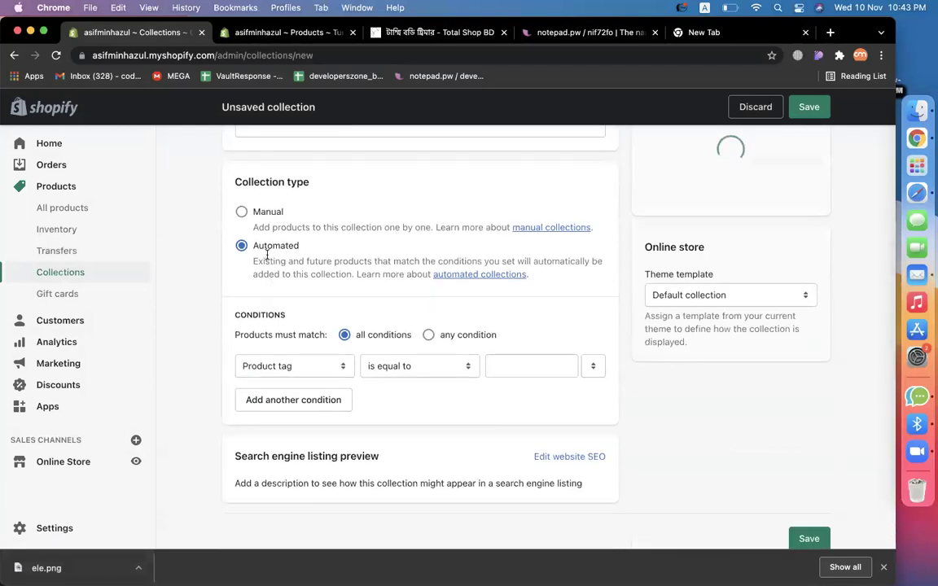
click(342, 366)
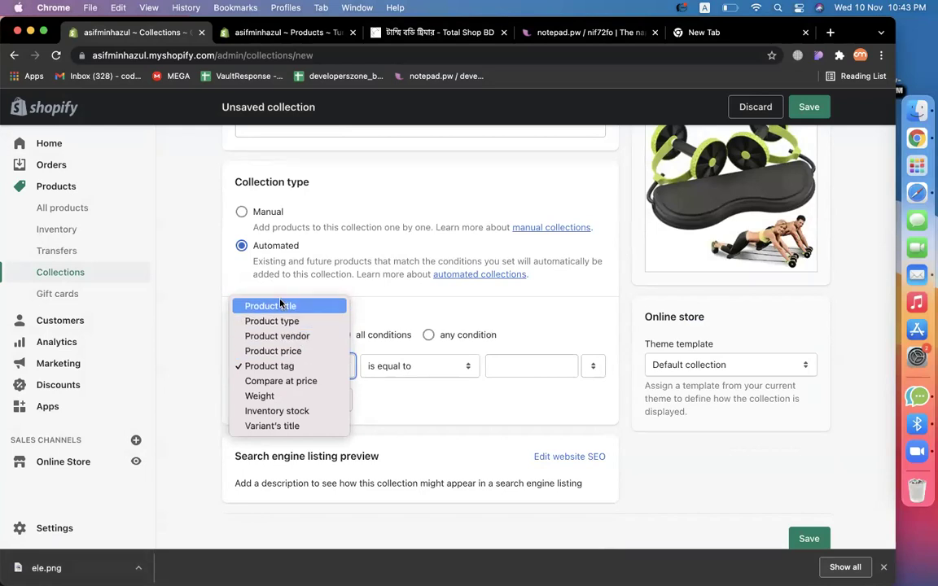
click(302, 371)
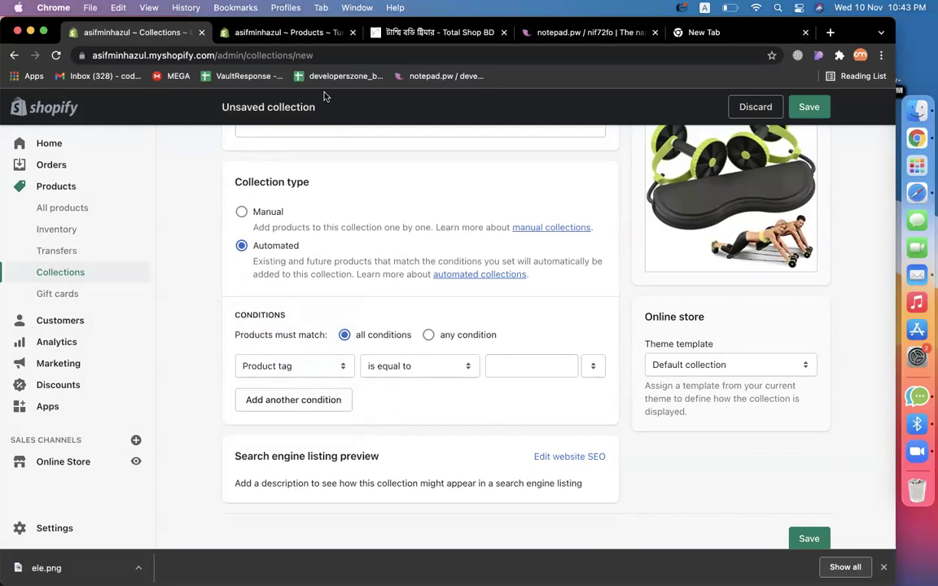
click(510, 365)
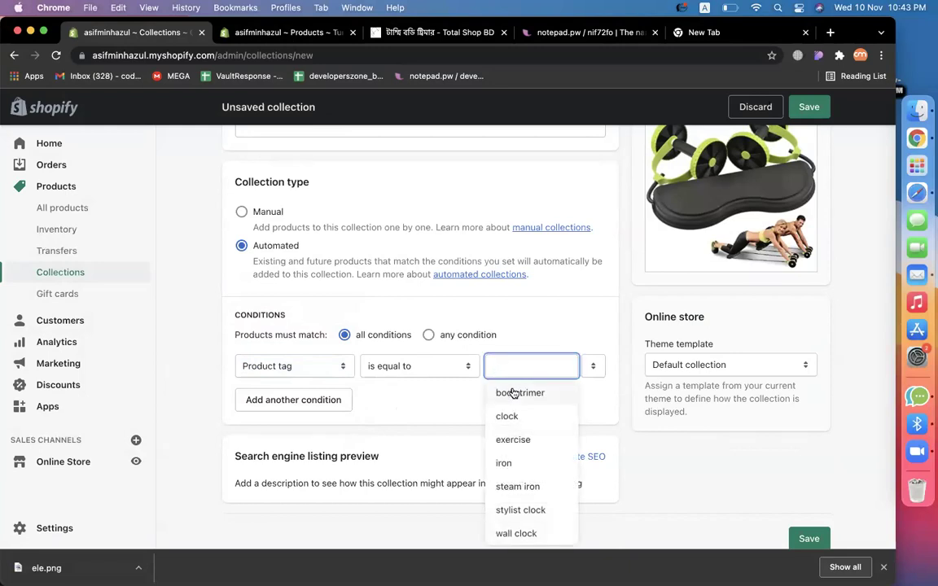
text(electronics)
click(511, 393)
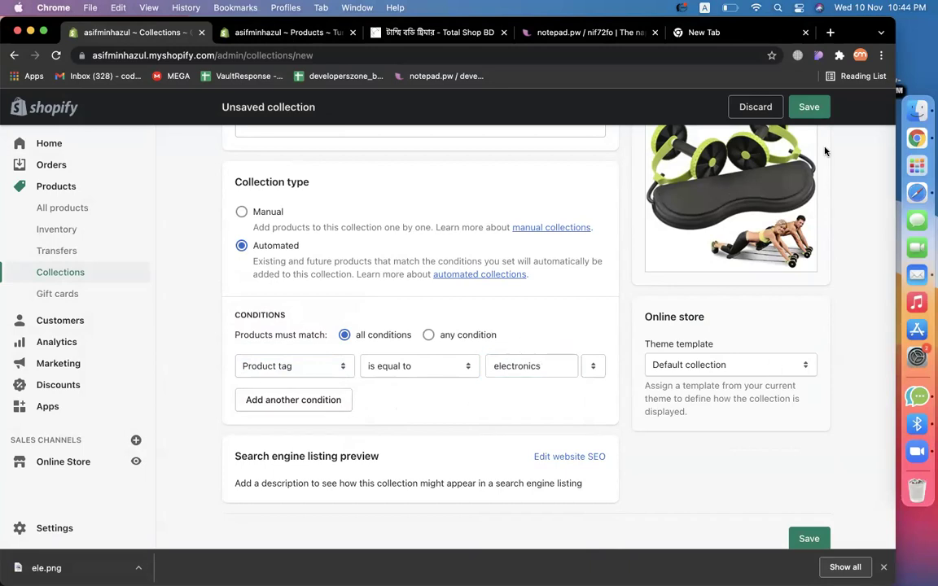
click(809, 106)
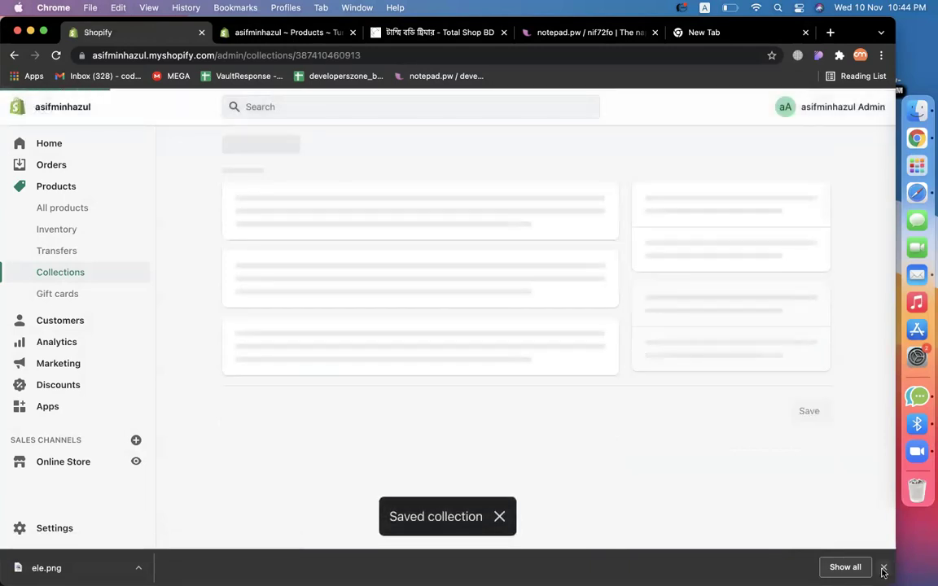
Check the Collections list, ticking and unticking Home page, then return to All products.
scroll(504, 430, down, 5)
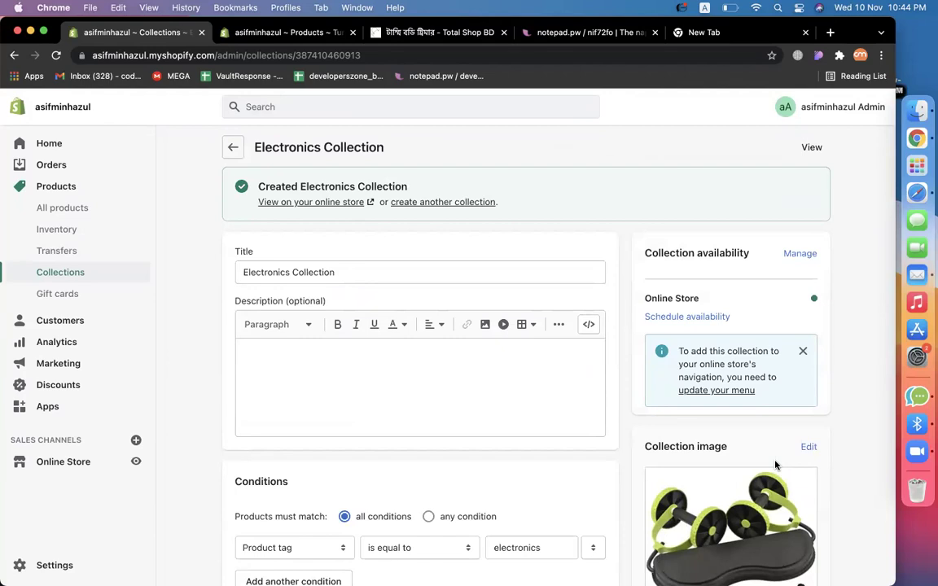
click(58, 210)
click(50, 275)
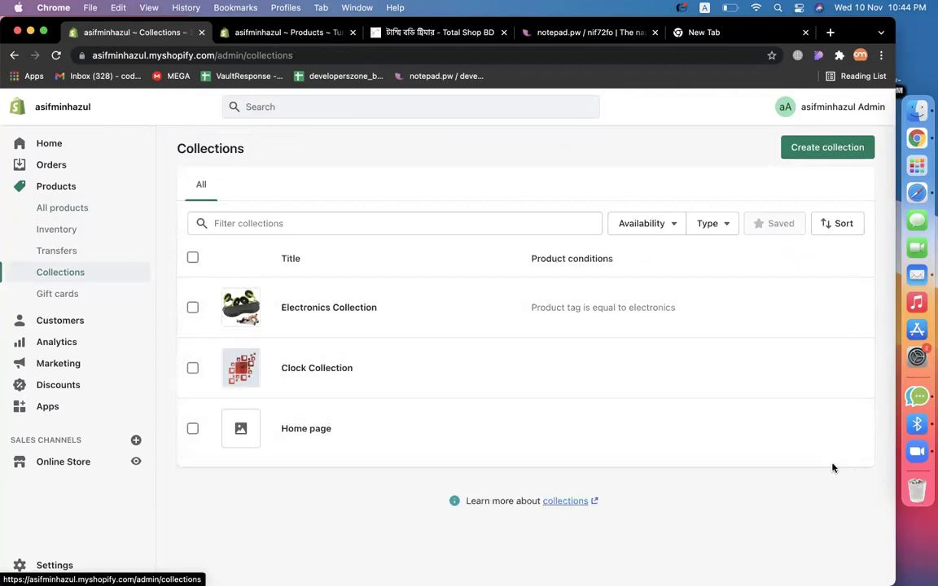
click(187, 436)
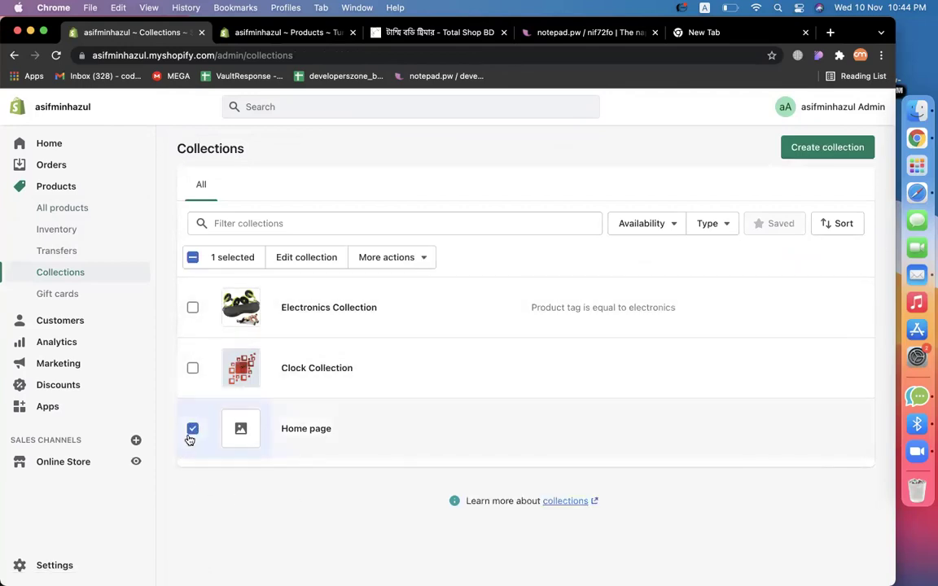
click(187, 437)
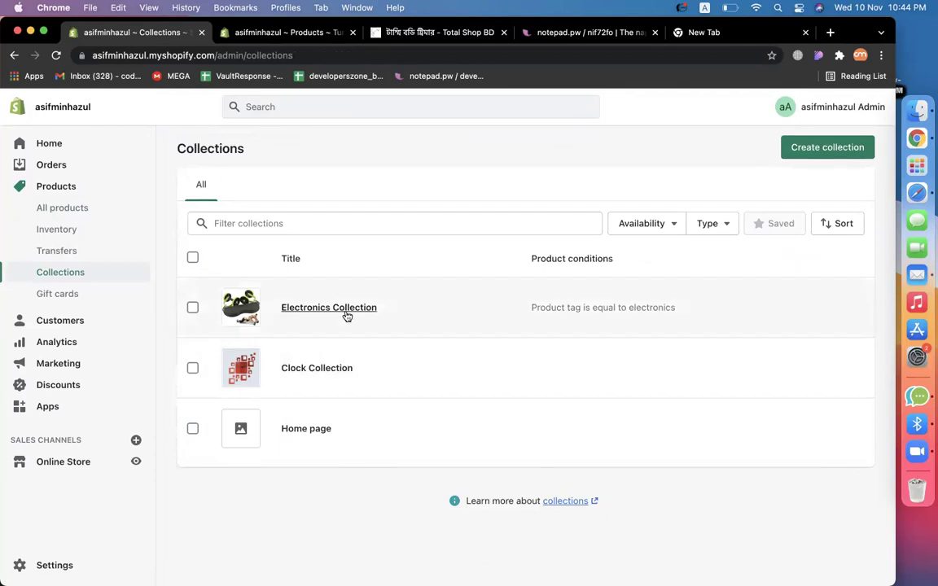
click(93, 215)
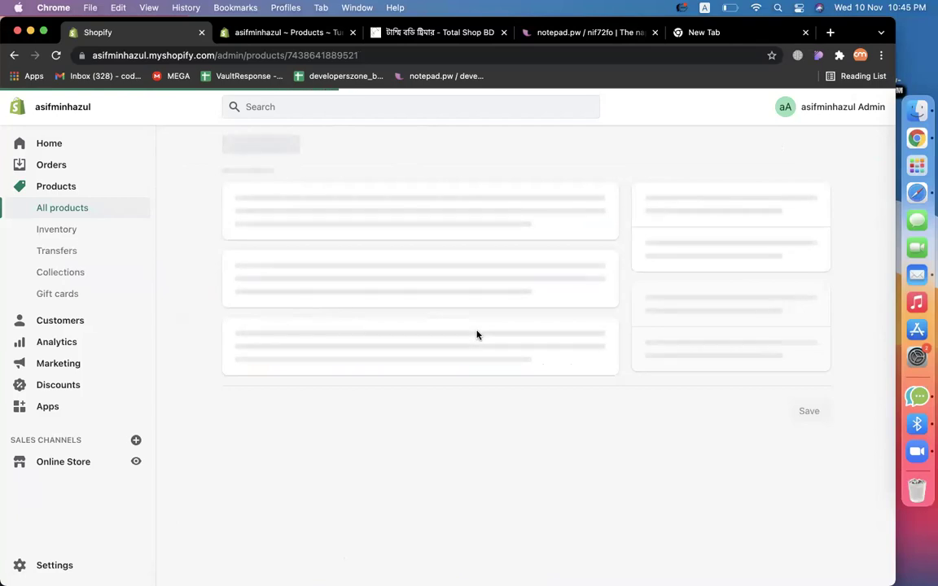
scroll(572, 366, down, 5)
scroll(571, 369, down, 10)
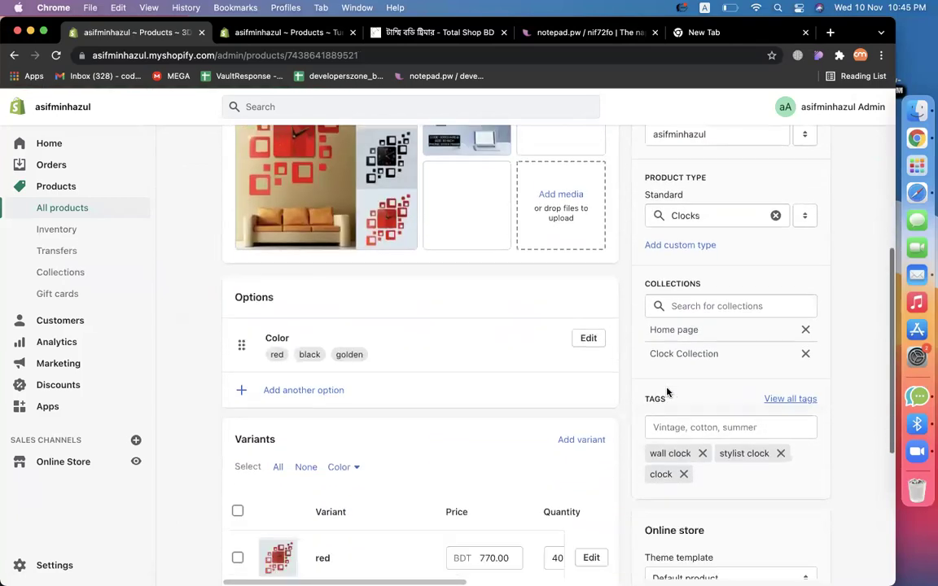
scroll(443, 435, up, 8)
scroll(608, 452, up, 5)
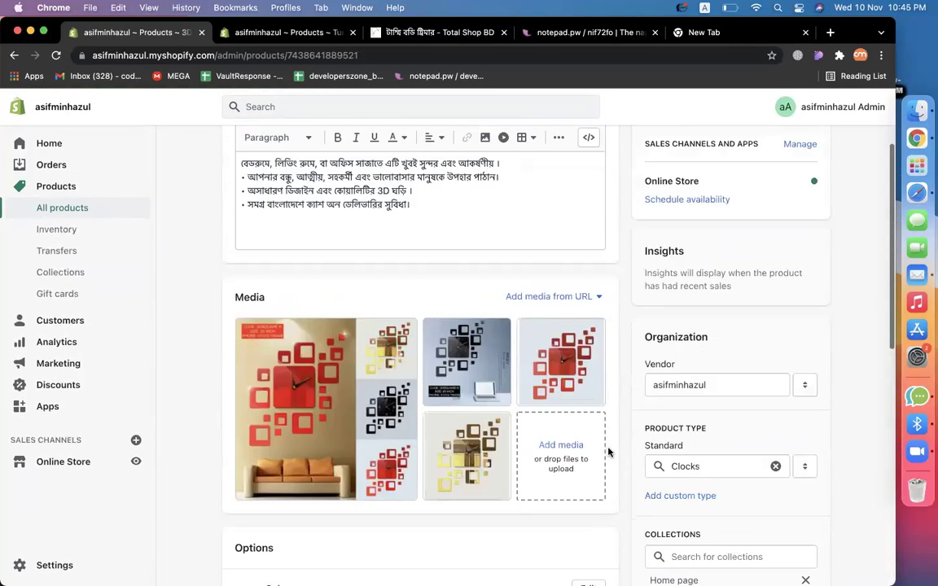
scroll(692, 465, down, 5)
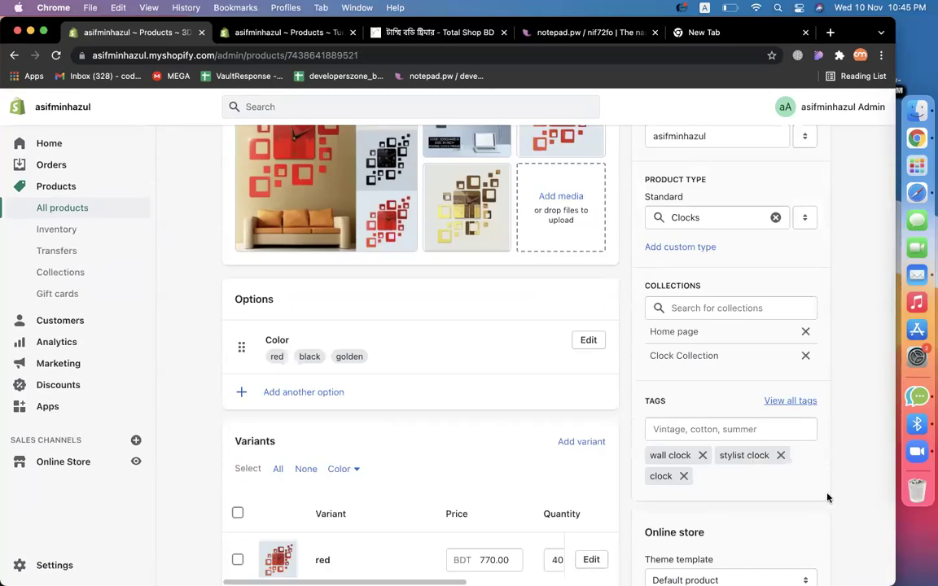
scroll(829, 496, down, 3)
scroll(831, 508, up, 5)
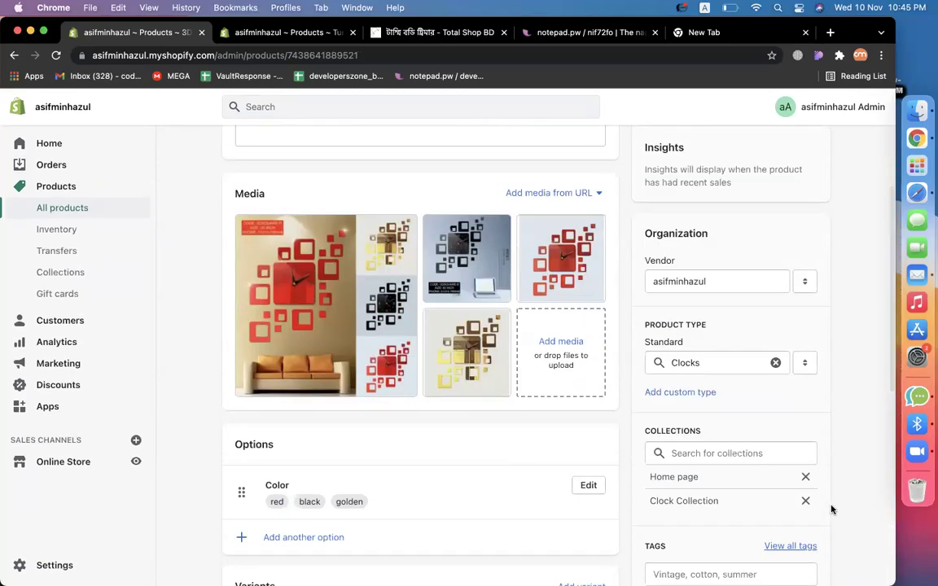
scroll(831, 506, up, 5)
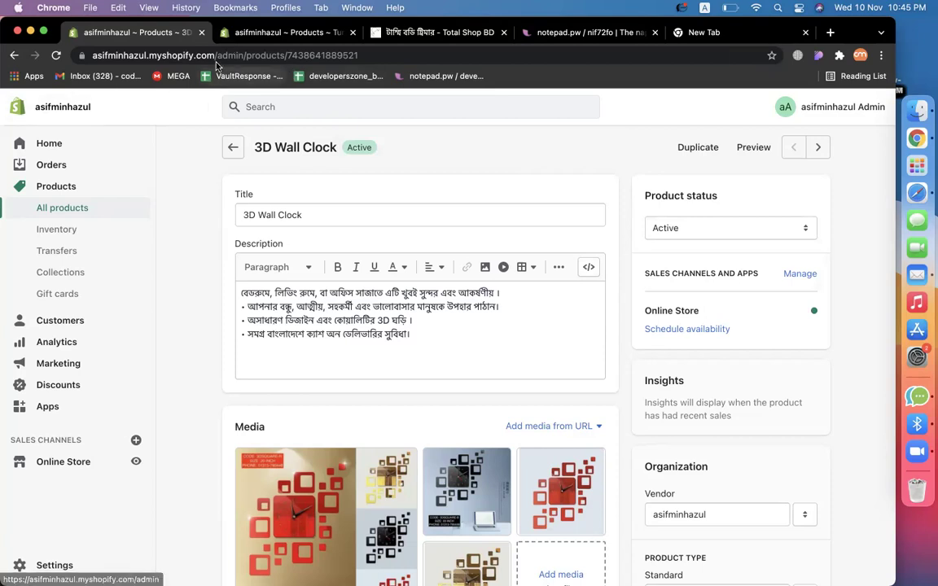
click(161, 54)
key(shift+super+Left)
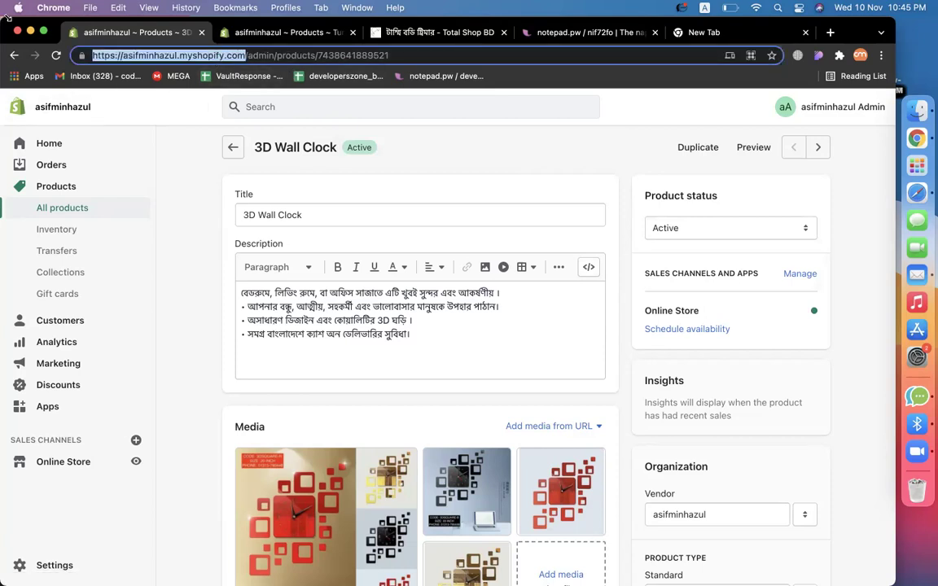
click(155, 218)
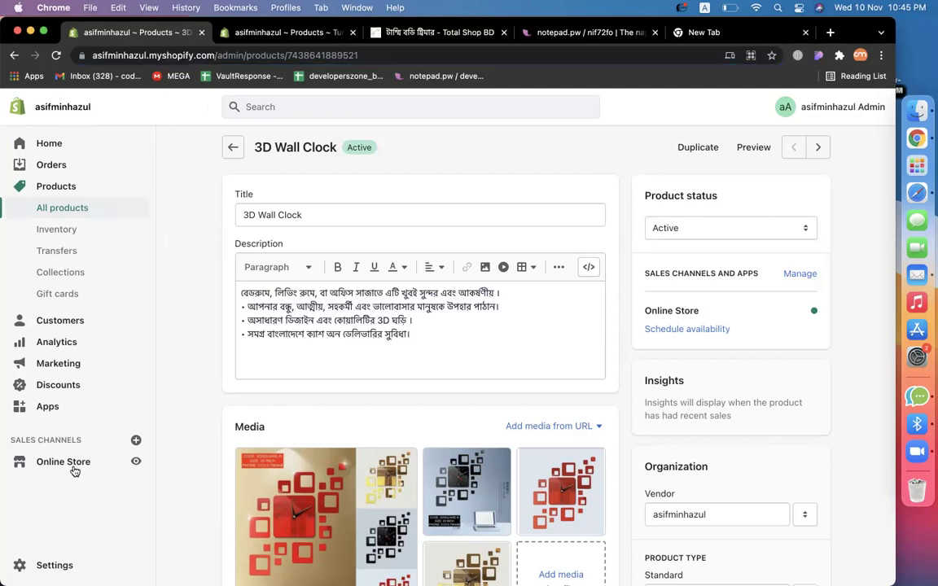
Open the live storefront in a new tab and reload it without the ?_bt= query.
click(135, 463)
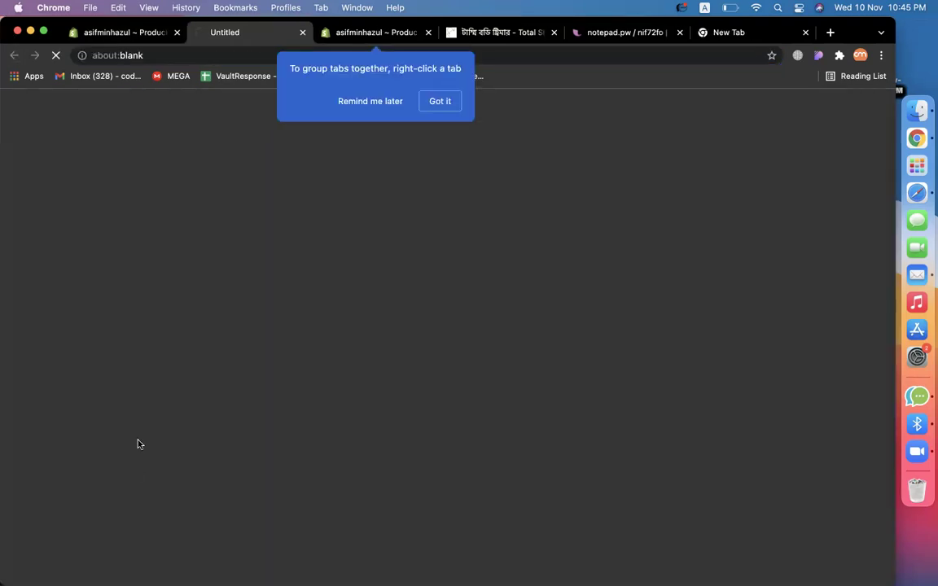
click(427, 102)
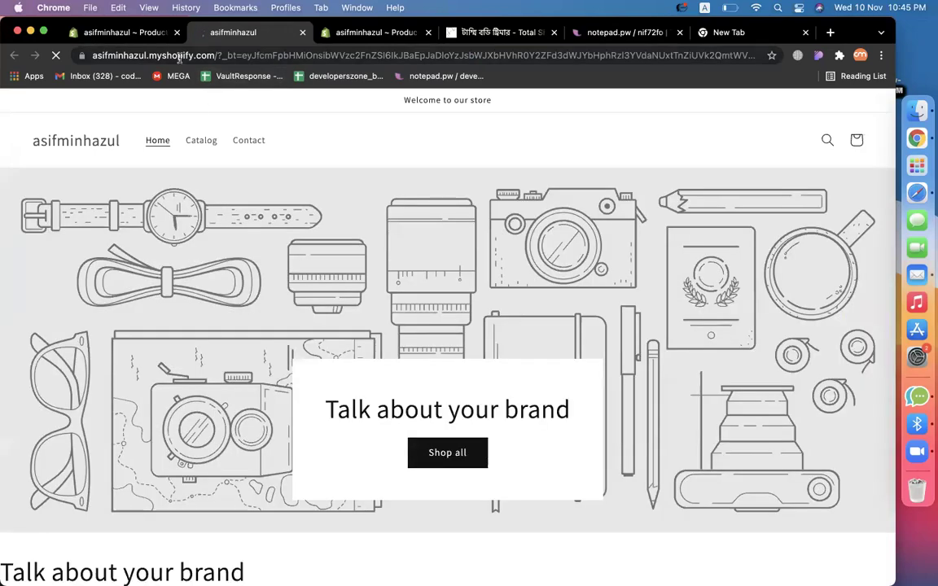
drag(196, 50, 7, 53)
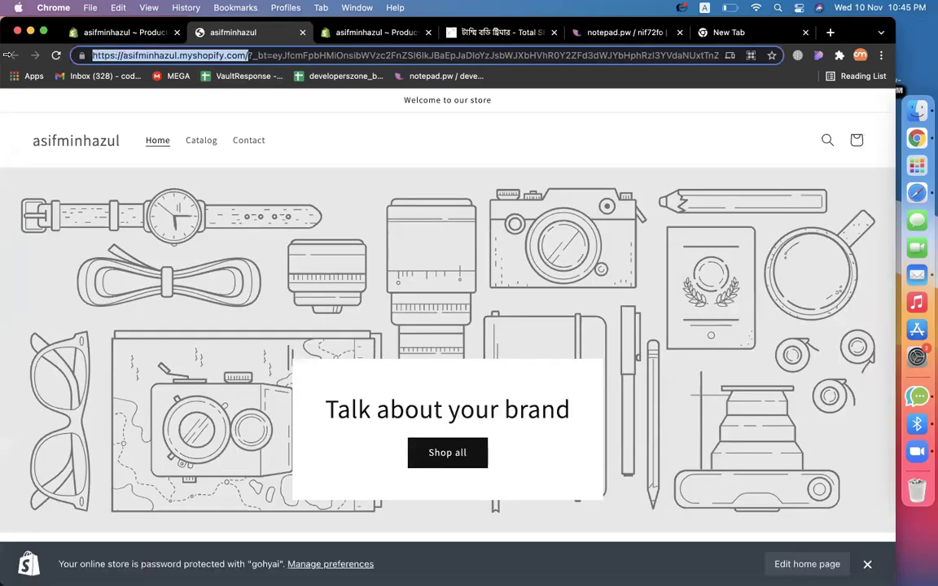
click(248, 57)
key(shift+End)
key(BackSpace)
key(Return)
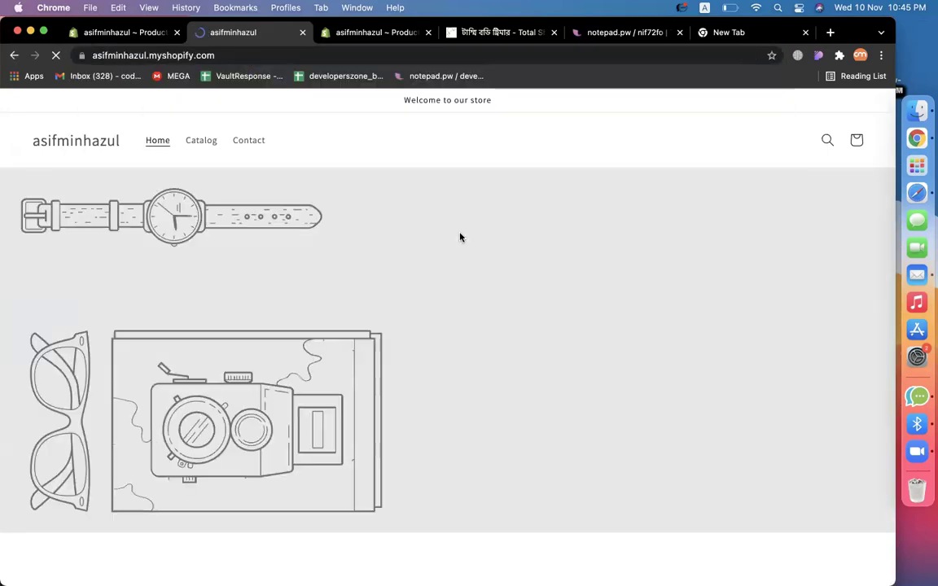
Scroll the storefront home page, check the 3D Wall Clock admin tab, then return.
scroll(630, 354, down, 15)
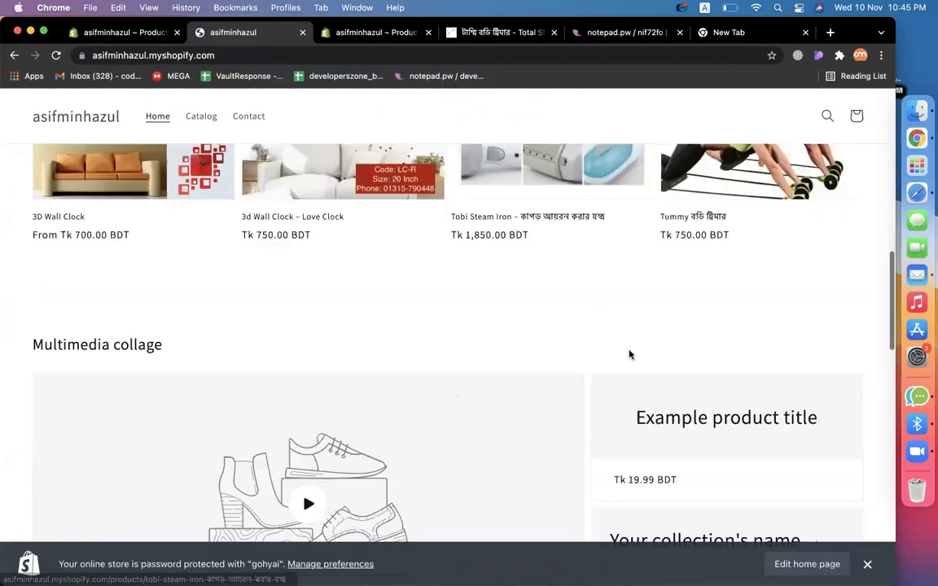
scroll(630, 354, up, 15)
scroll(625, 354, down, 13)
scroll(716, 333, up, 8)
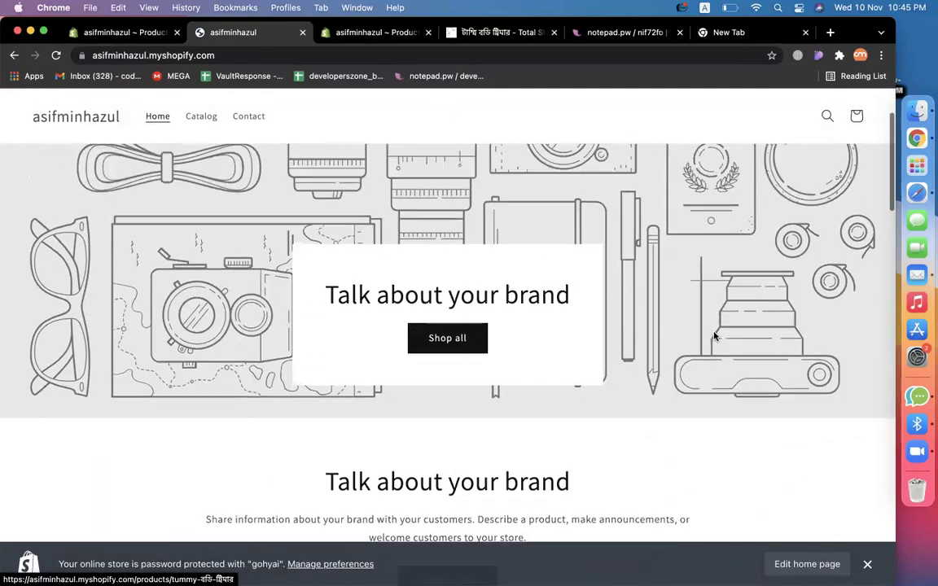
scroll(714, 336, down, 12)
scroll(714, 336, up, 15)
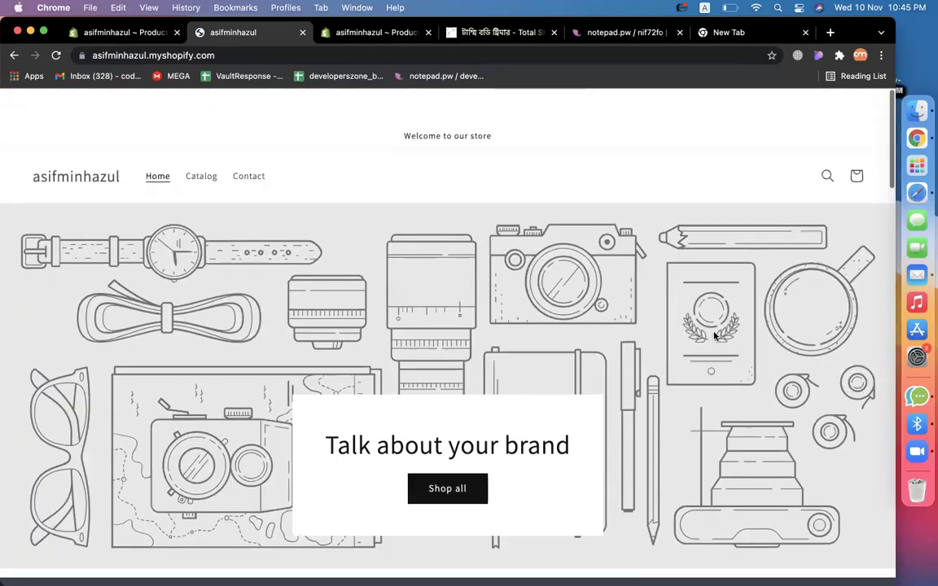
scroll(714, 335, down, 12)
scroll(713, 334, up, 13)
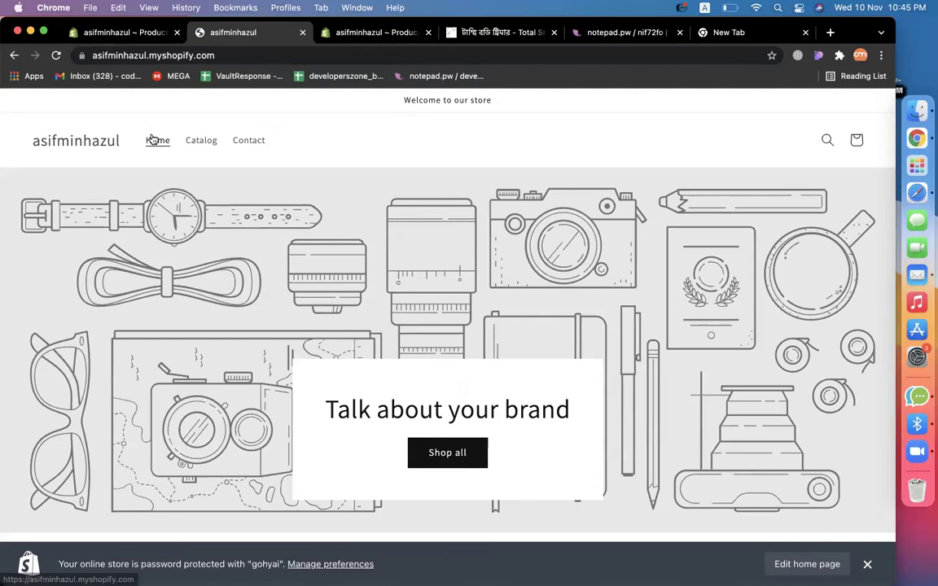
click(122, 32)
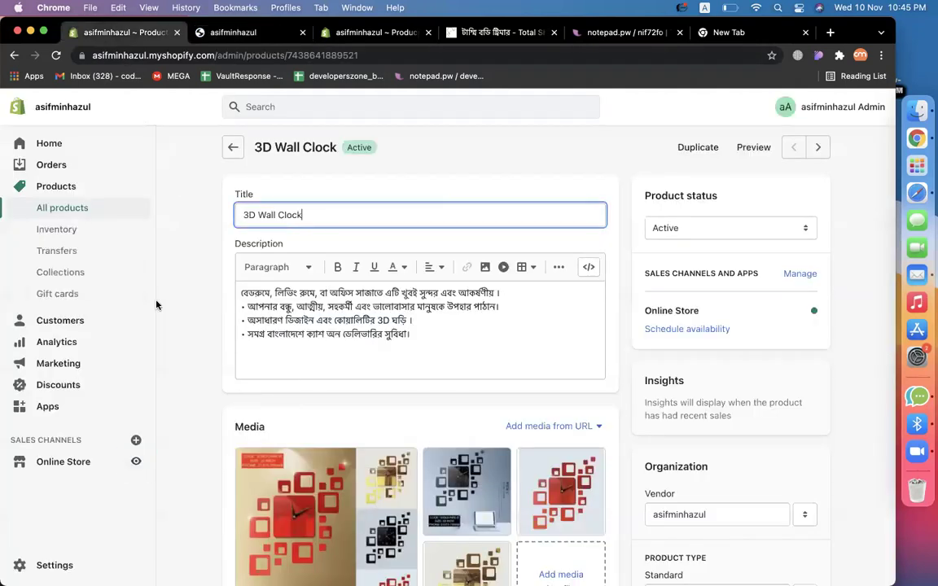
scroll(69, 465, down, 5)
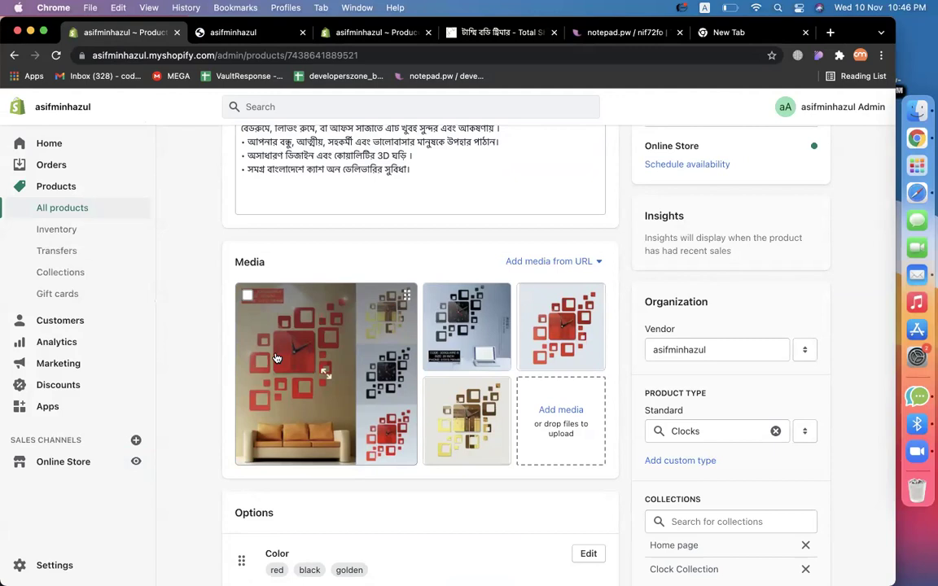
click(236, 32)
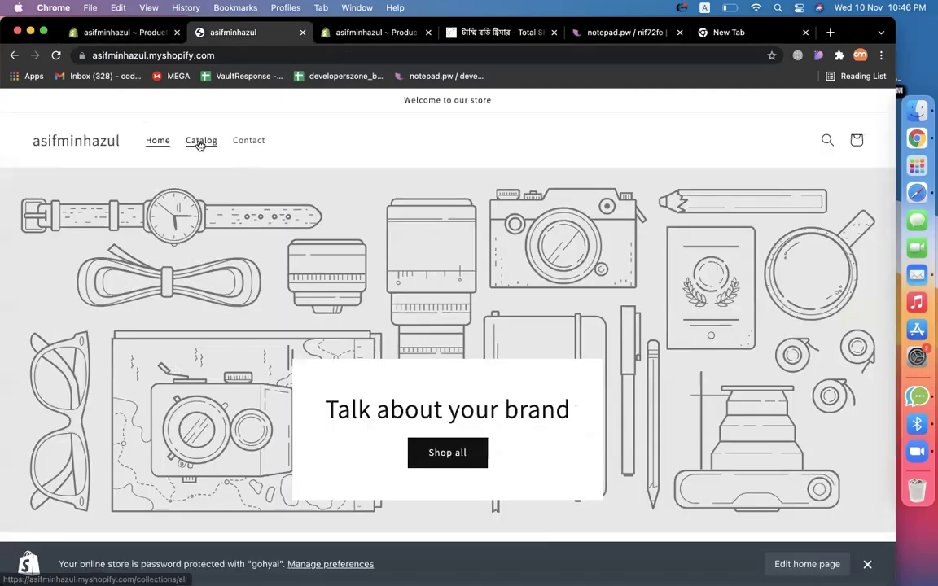
click(199, 143)
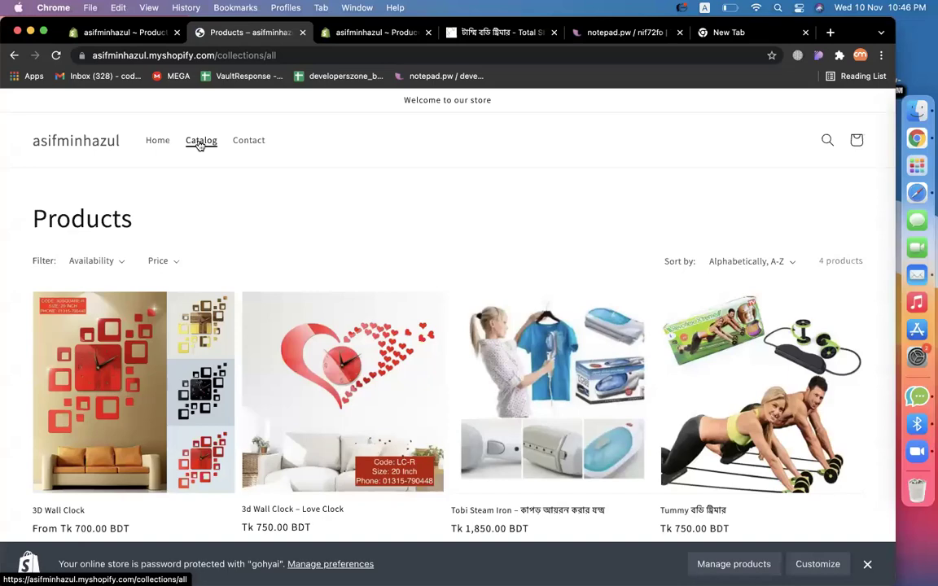
scroll(304, 267, down, 5)
scroll(303, 267, up, 5)
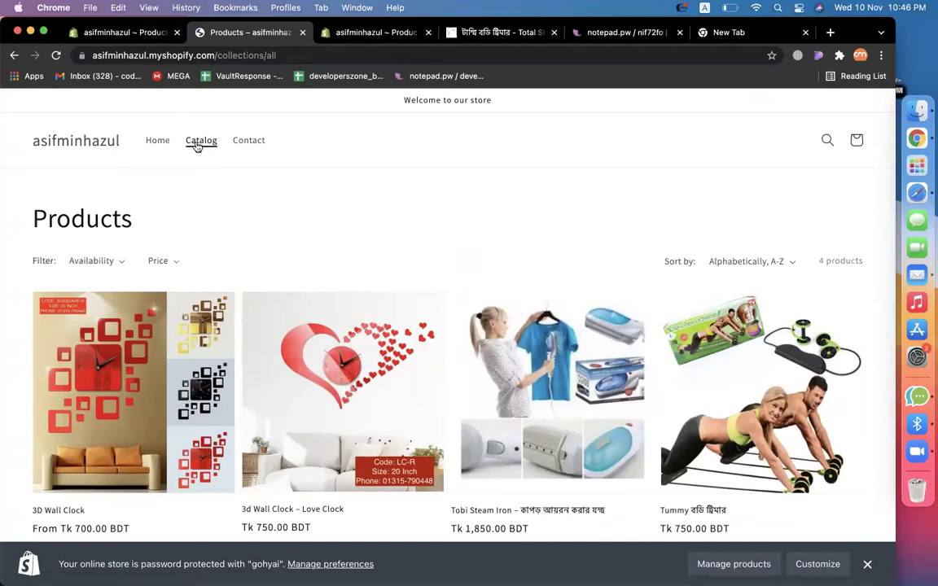
click(159, 141)
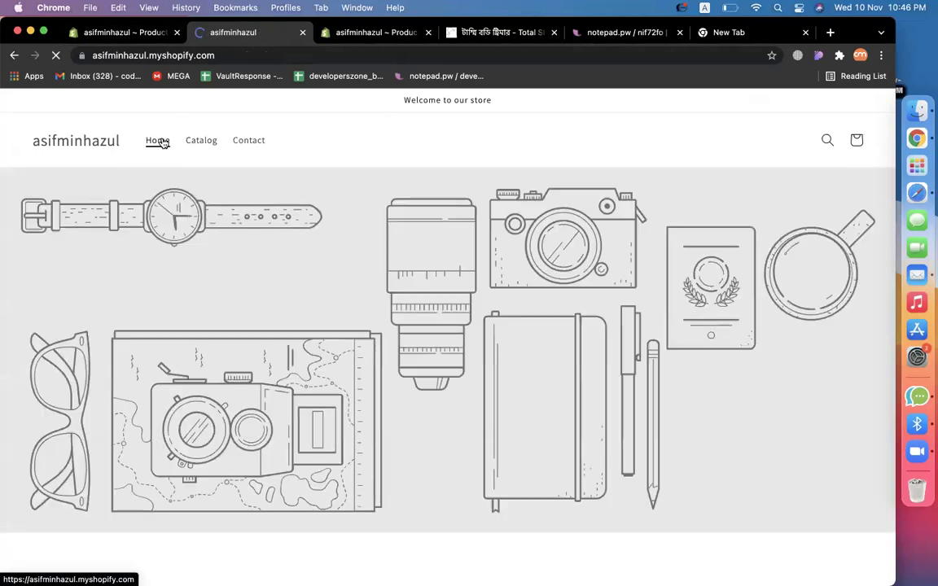
scroll(256, 261, down, 5)
scroll(255, 261, up, 5)
Open the Themes page showing Dawn as current, then switch to the Google Classroom desktop.
click(139, 32)
scroll(421, 442, up, 2)
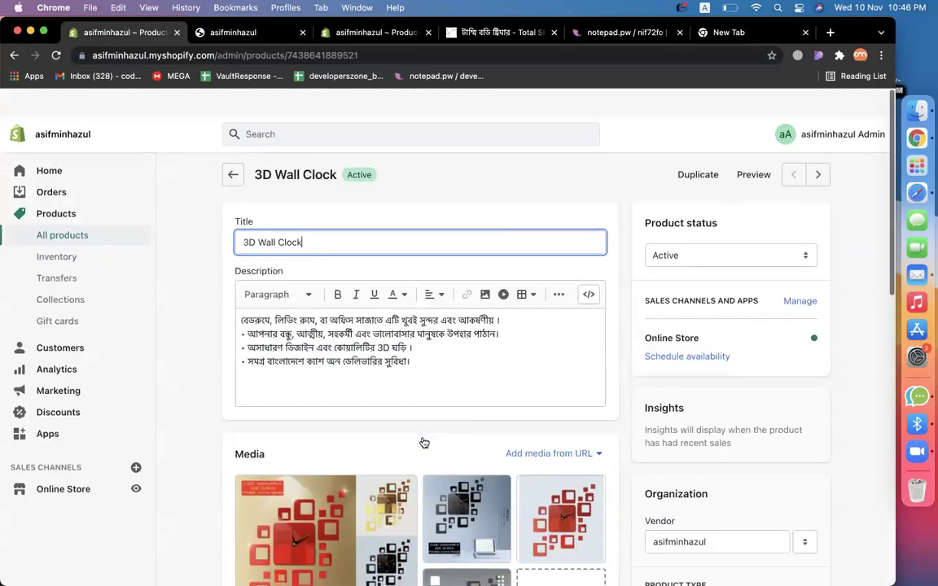
click(53, 463)
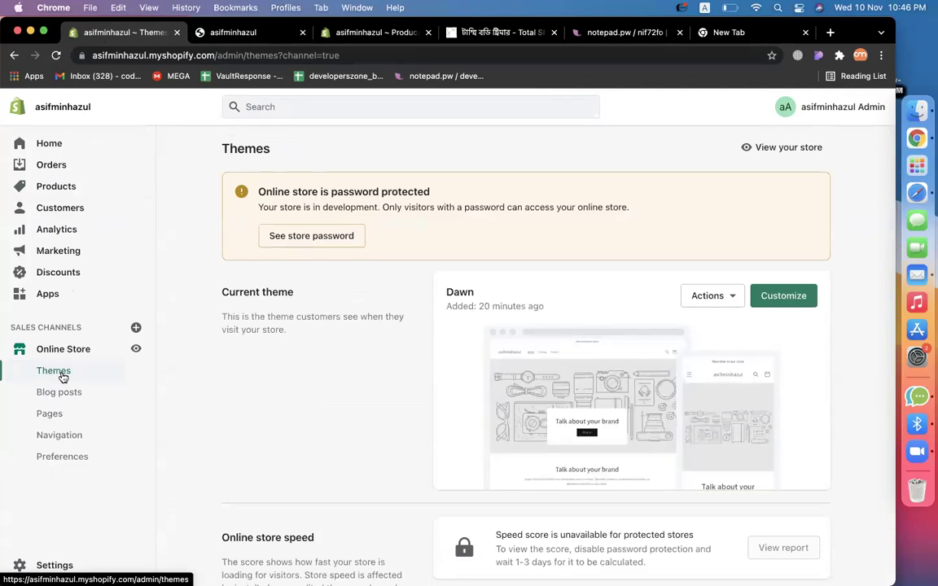
double_click(456, 290)
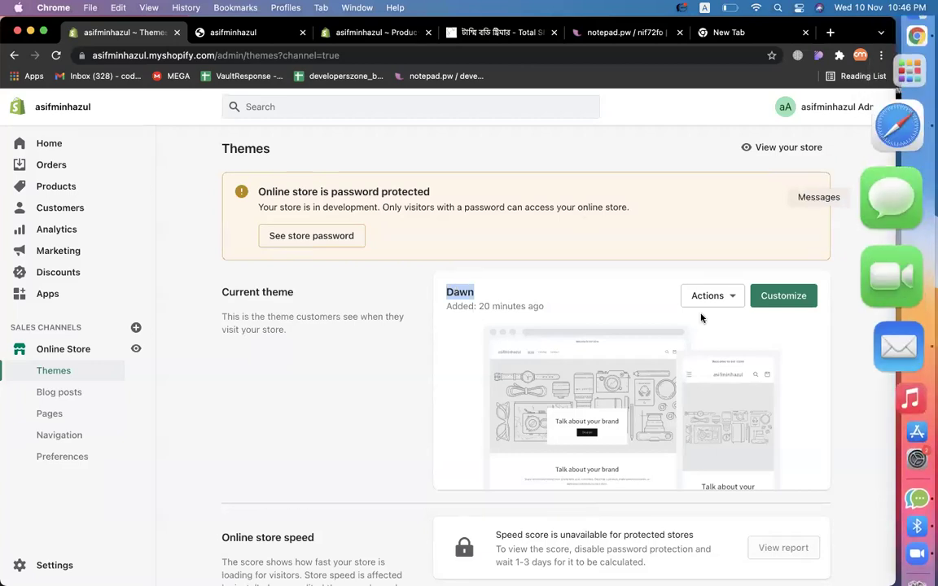
key(ctrl+Right)
key(ctrl+Left)
key(ctrl+Left)
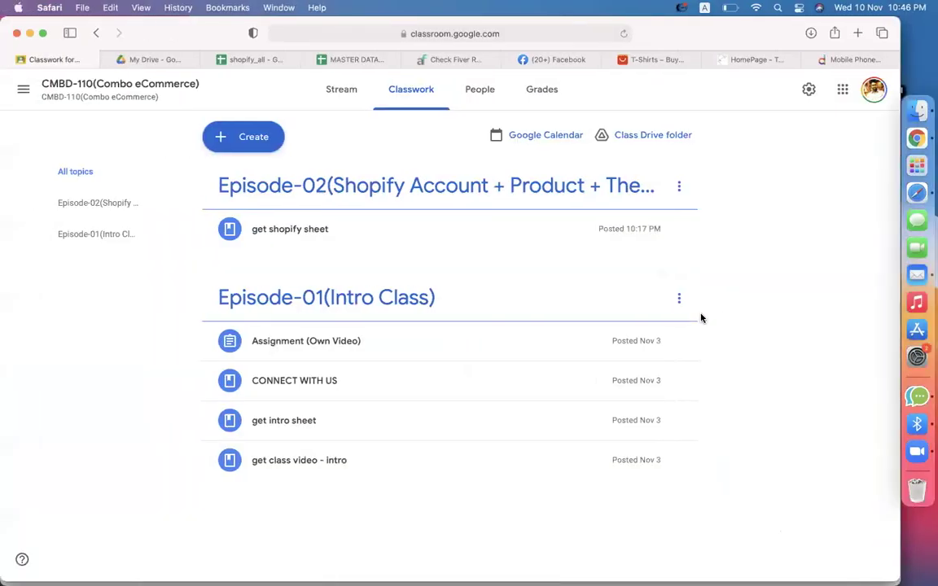
Open the MASTER DATABASE sheet and inspect the SUNDAY and THURSDAY timetable rows.
click(345, 60)
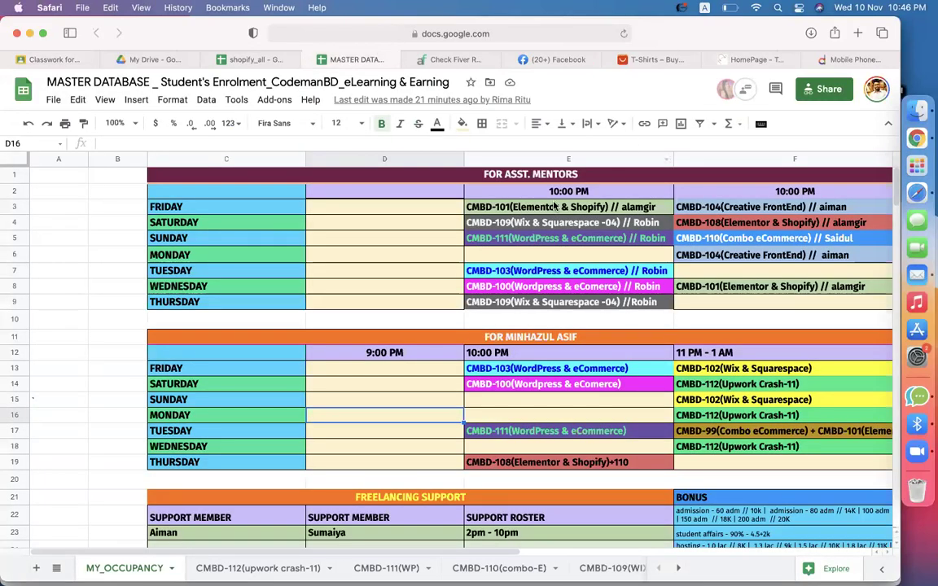
click(214, 238)
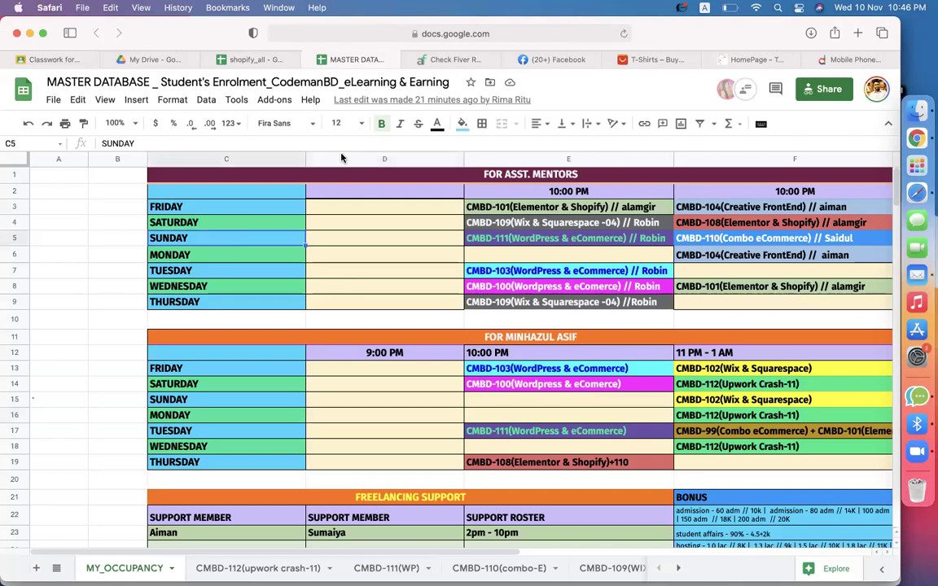
click(188, 462)
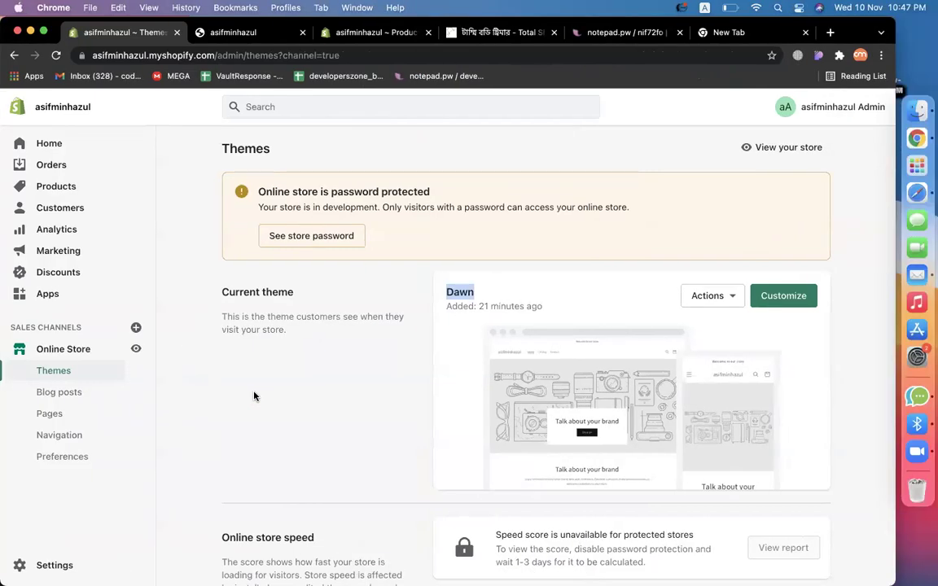
Deselect the Dawn theme name and bring Safari to the front.
click(254, 396)
click(904, 196)
Open Facebook in Safari, dismiss the reload notice, and bring up the Messenger conversations list.
click(554, 60)
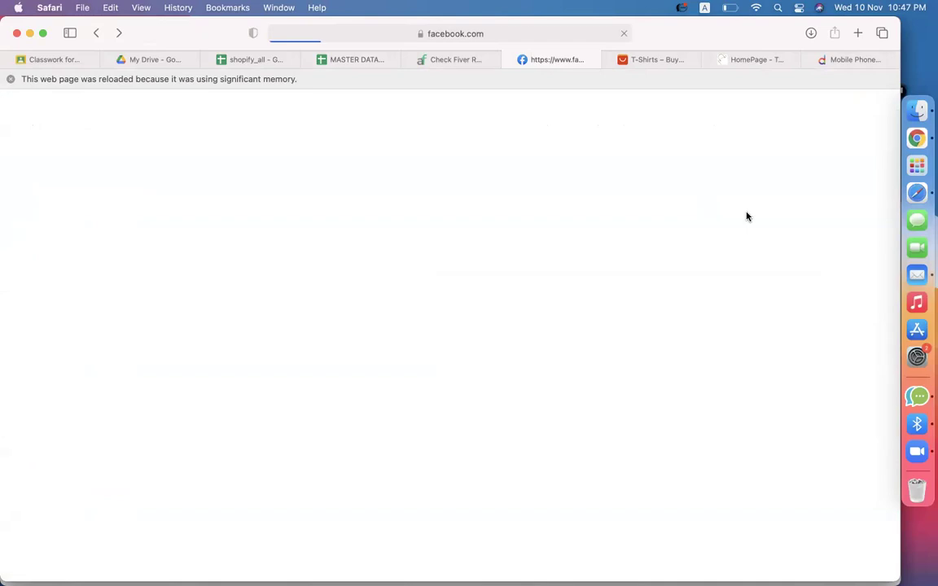
click(10, 79)
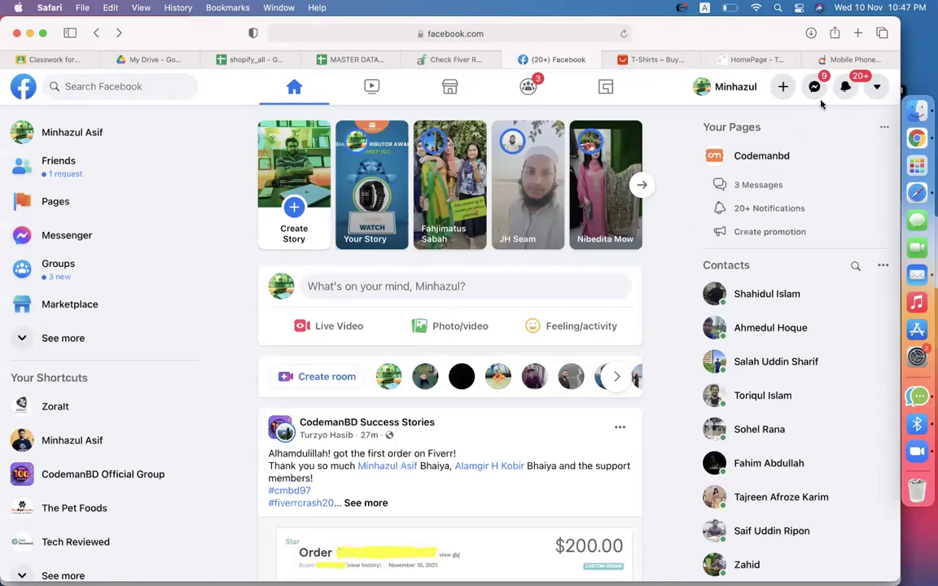
click(815, 93)
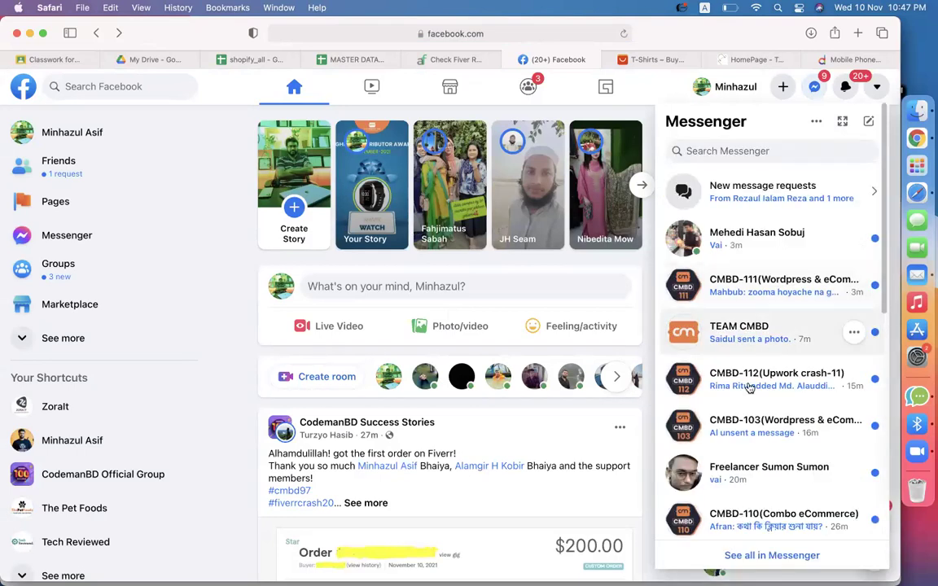
scroll(747, 388, down, 5)
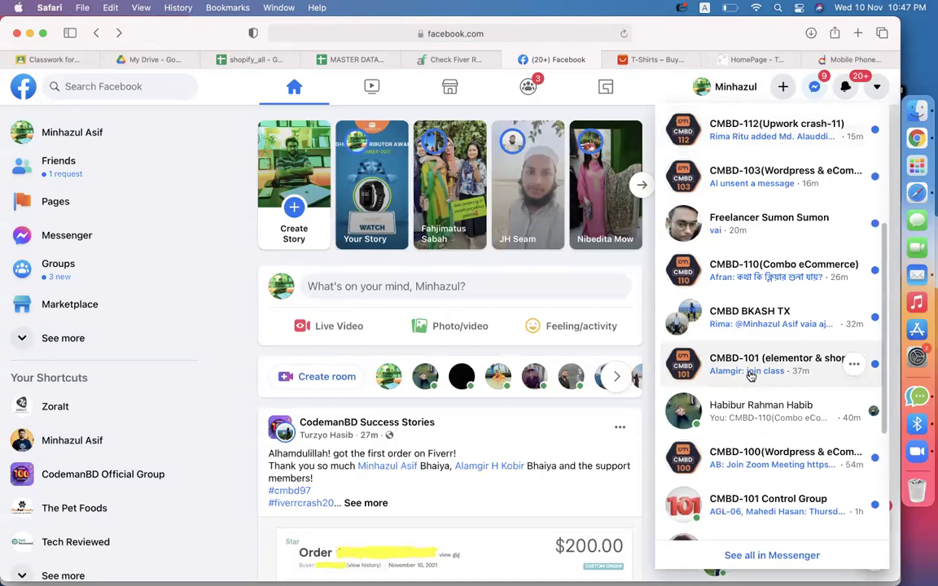
Open the CMBD-101 Elementor group chat and scroll back through its recent messages.
click(751, 375)
scroll(718, 377, up, 2)
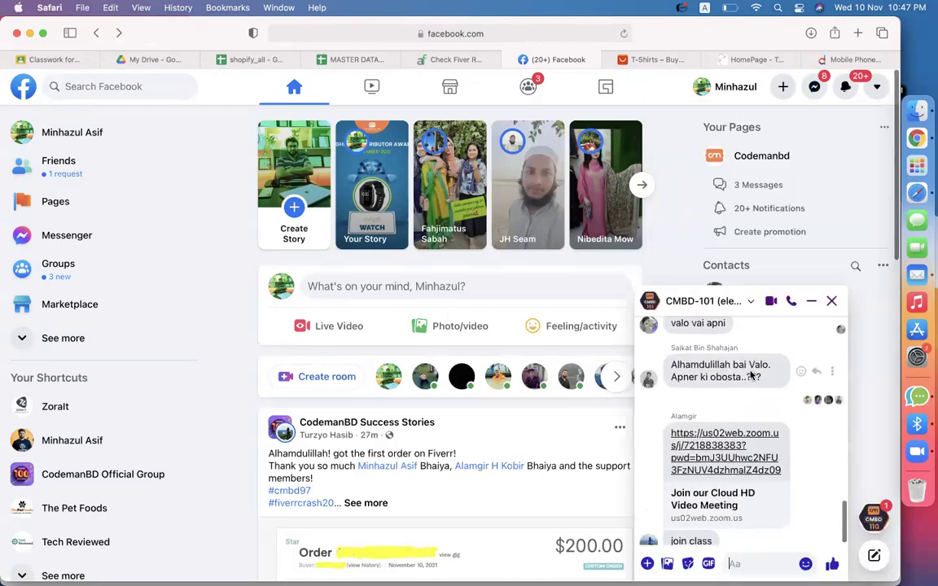
scroll(716, 377, up, 8)
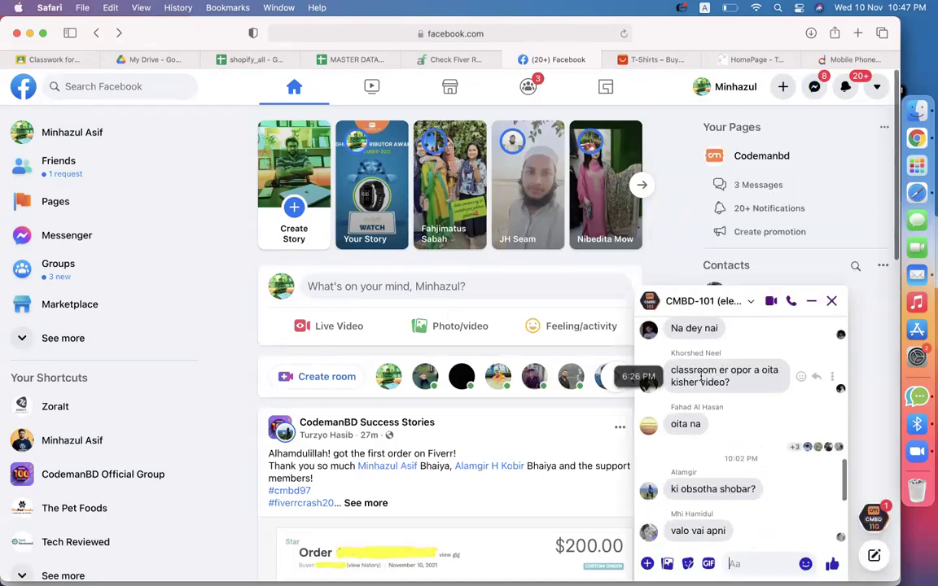
scroll(700, 376, up, 4)
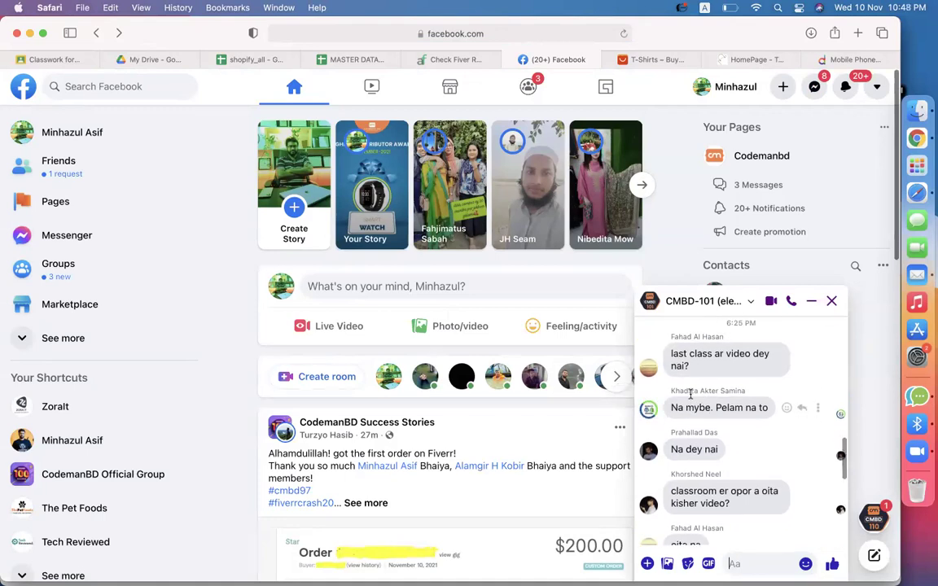
scroll(696, 399, up, 4)
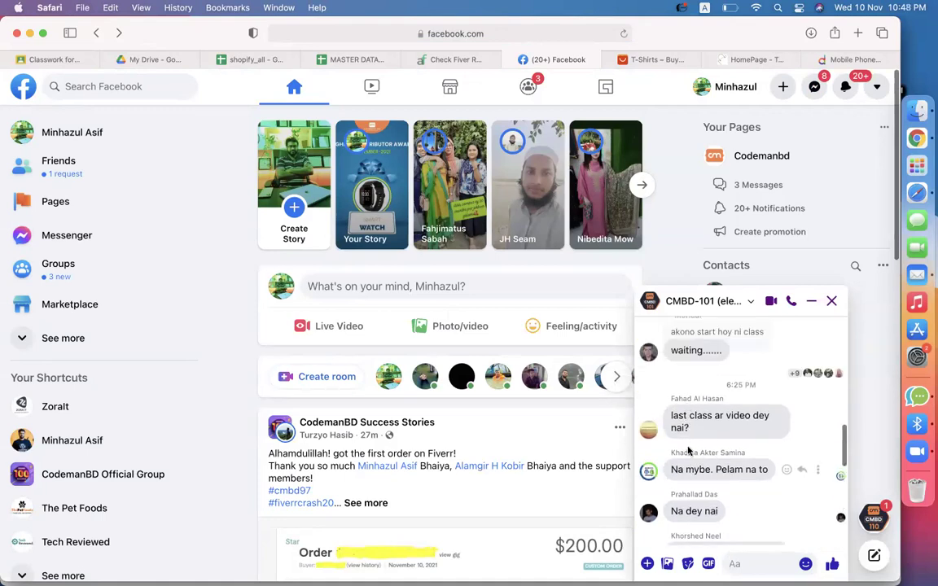
scroll(702, 400, up, 2)
double_click(685, 443)
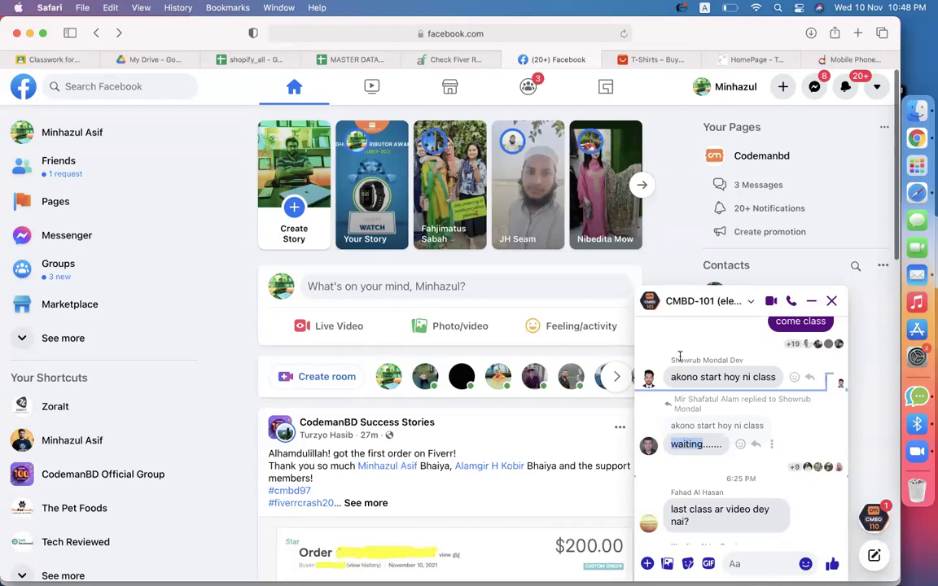
Read further back through the CMBD-101 chat history, then switch to Chrome's Shopify Themes page.
scroll(671, 340, up, 1)
scroll(671, 340, up, 5)
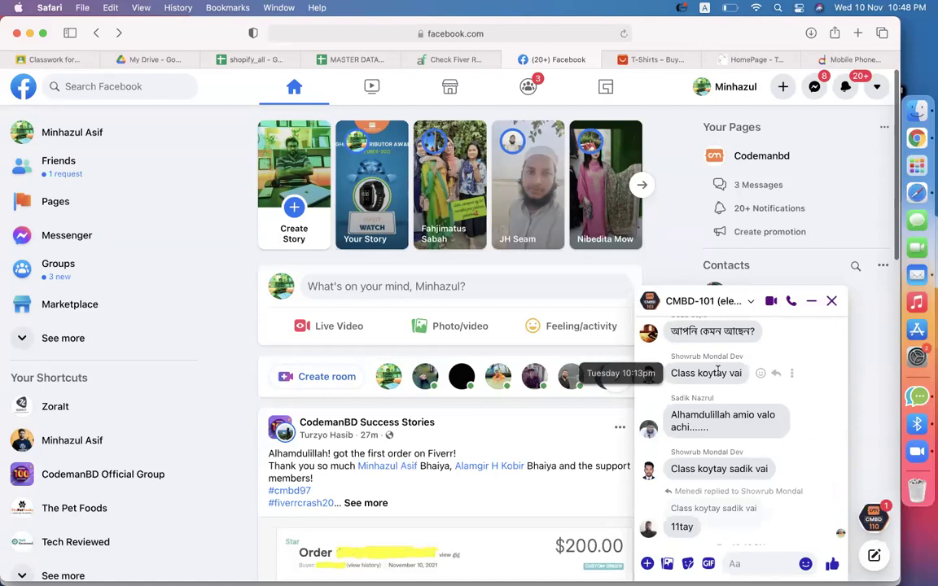
scroll(717, 370, up, 5)
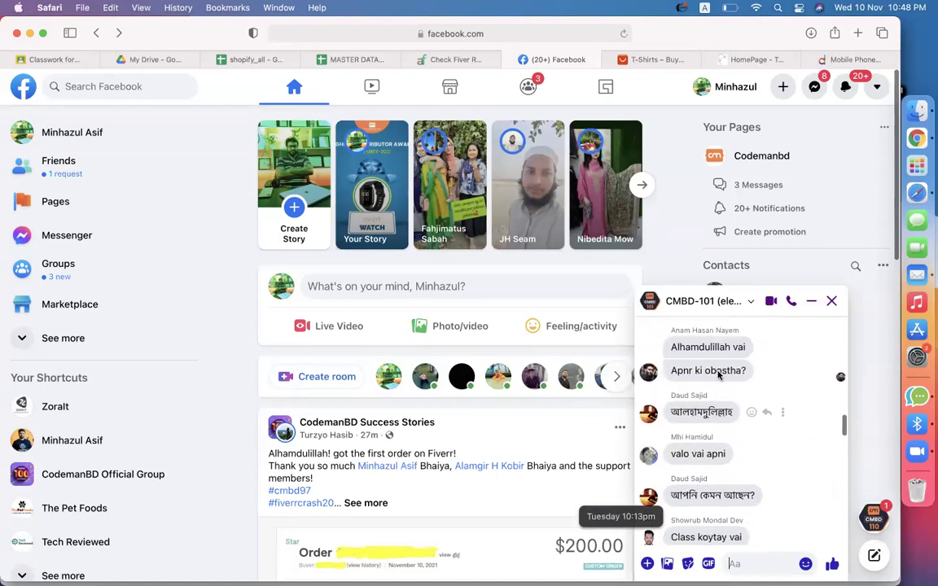
scroll(719, 375, up, 8)
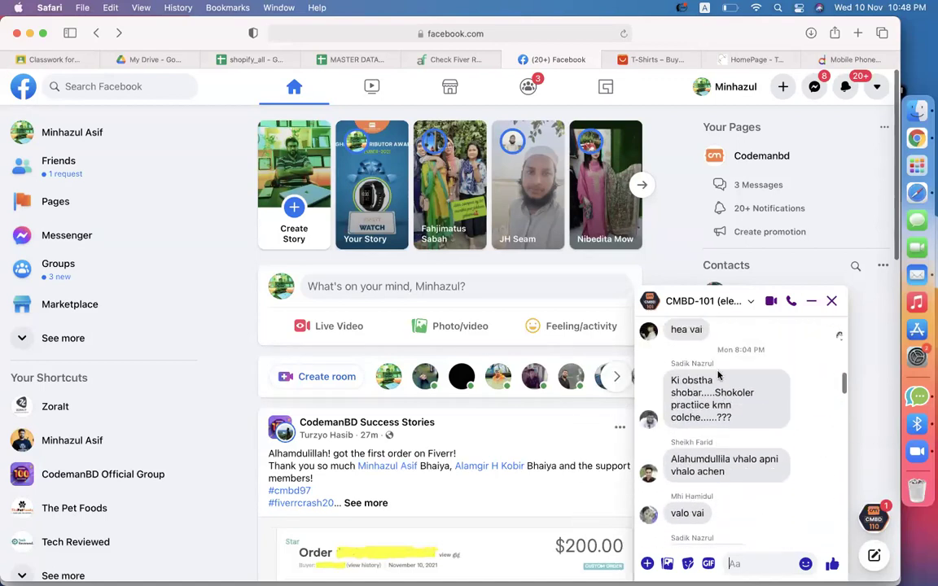
scroll(718, 374, up, 10)
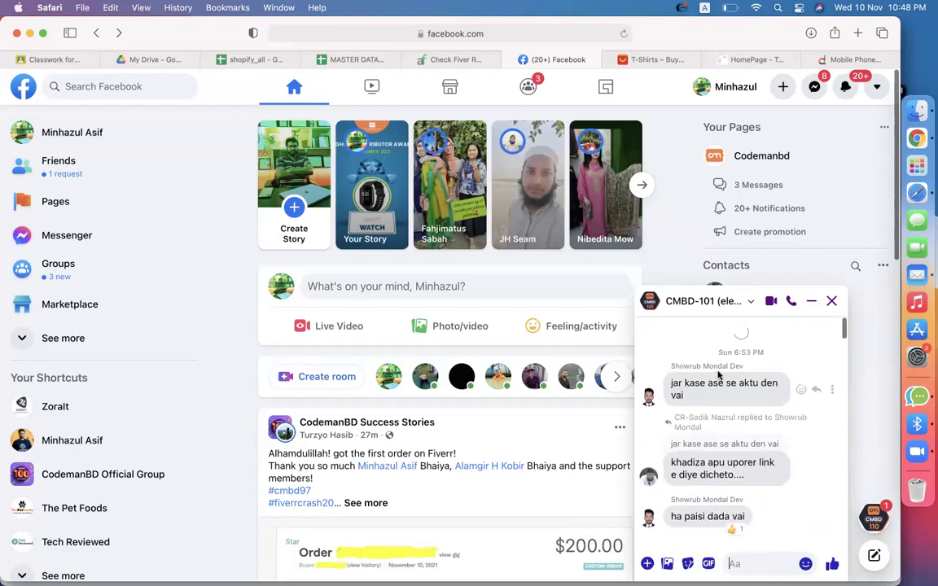
scroll(705, 465, up, 5)
scroll(705, 465, up, 10)
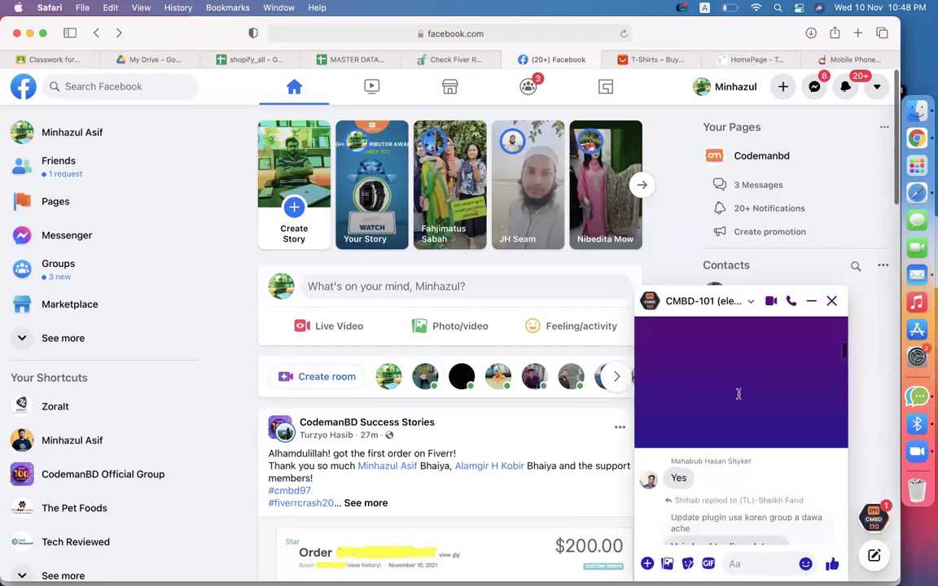
scroll(739, 394, up, 5)
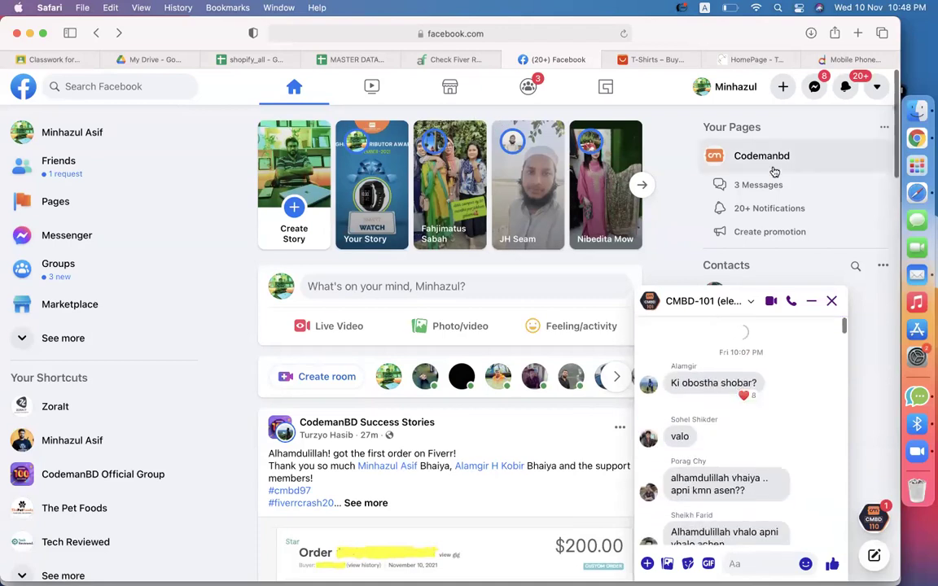
scroll(520, 356, down, 3)
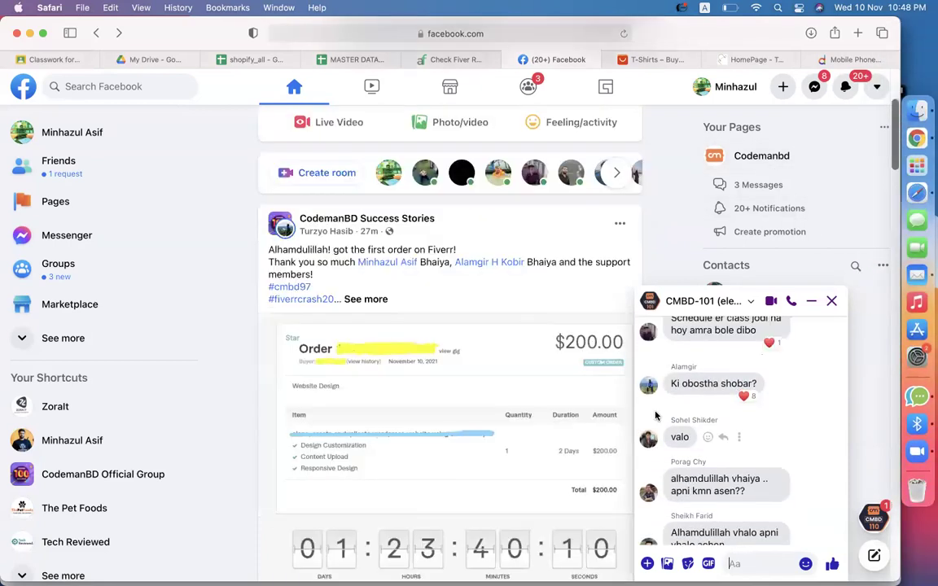
scroll(765, 429, down, 10)
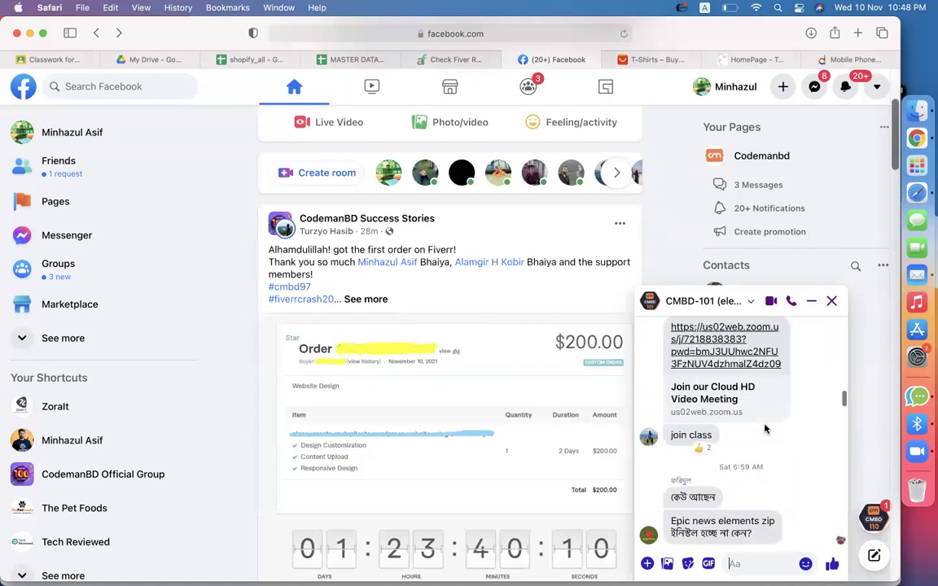
scroll(765, 429, down, 5)
scroll(796, 433, down, 3)
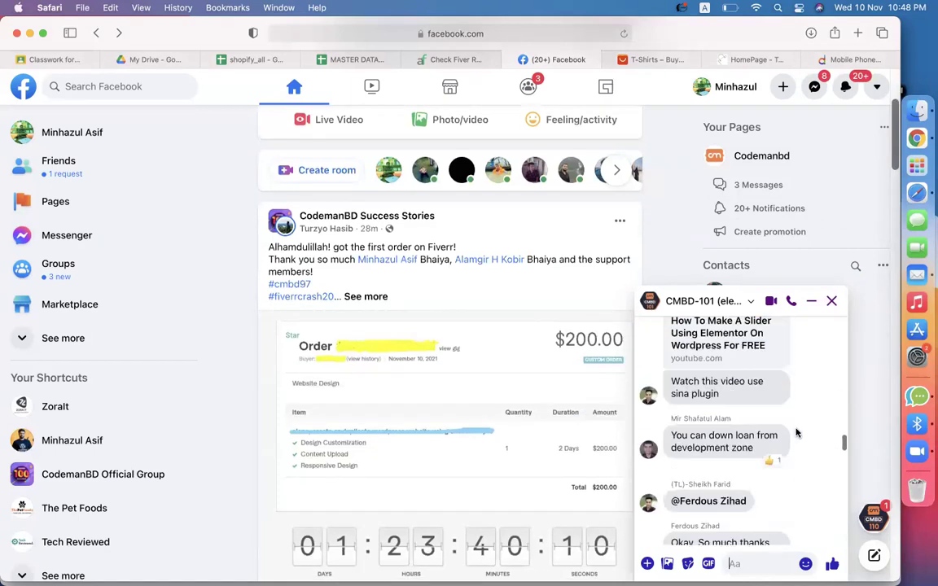
scroll(797, 433, down, 10)
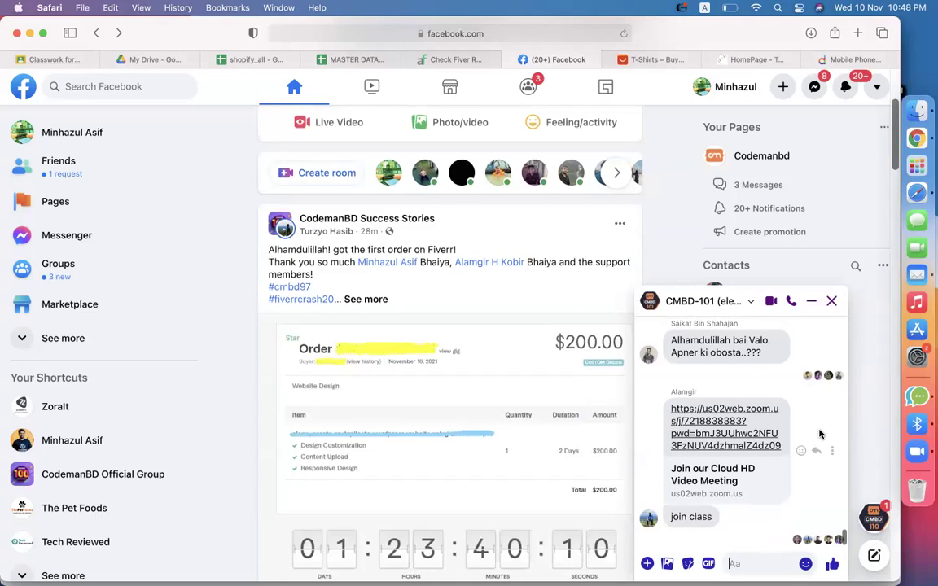
scroll(819, 434, up, 8)
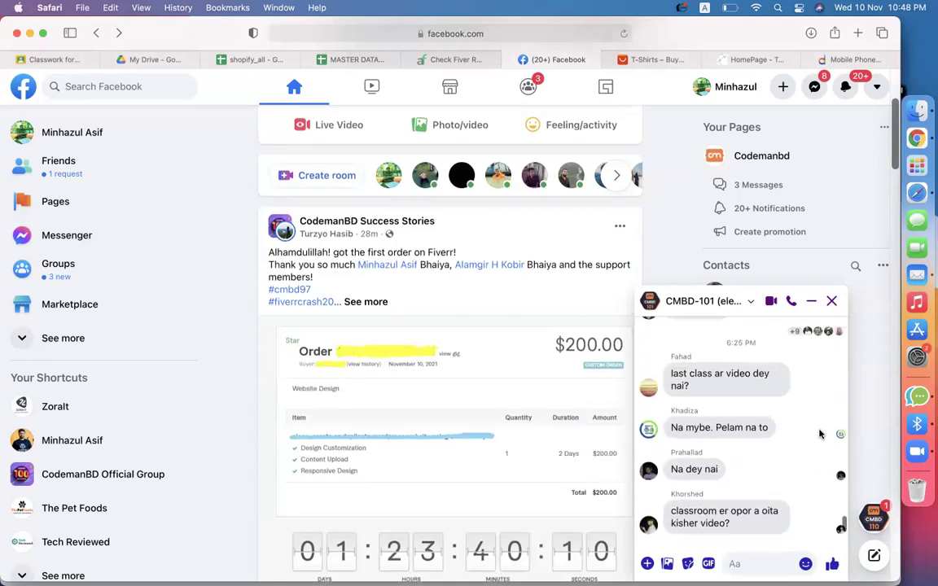
scroll(820, 434, down, 15)
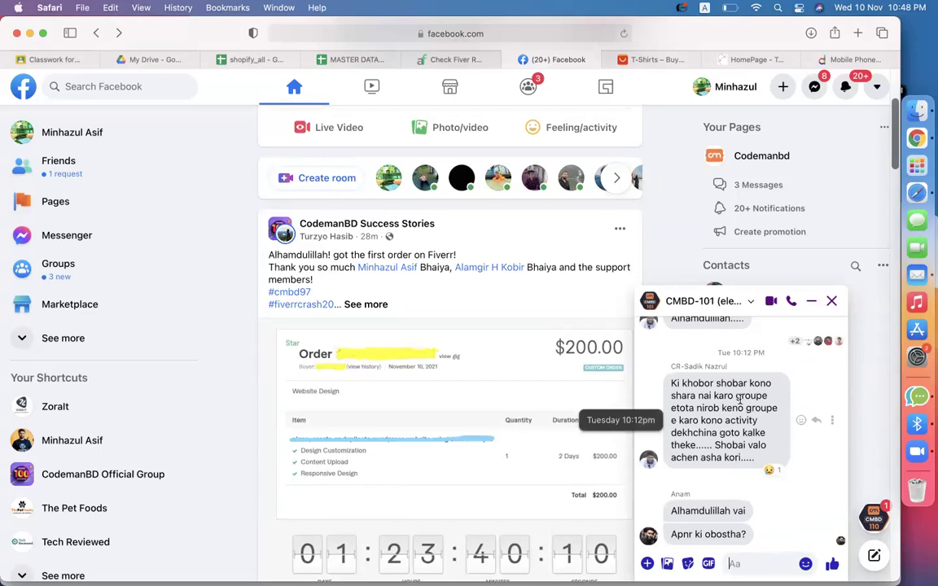
scroll(738, 399, down, 1)
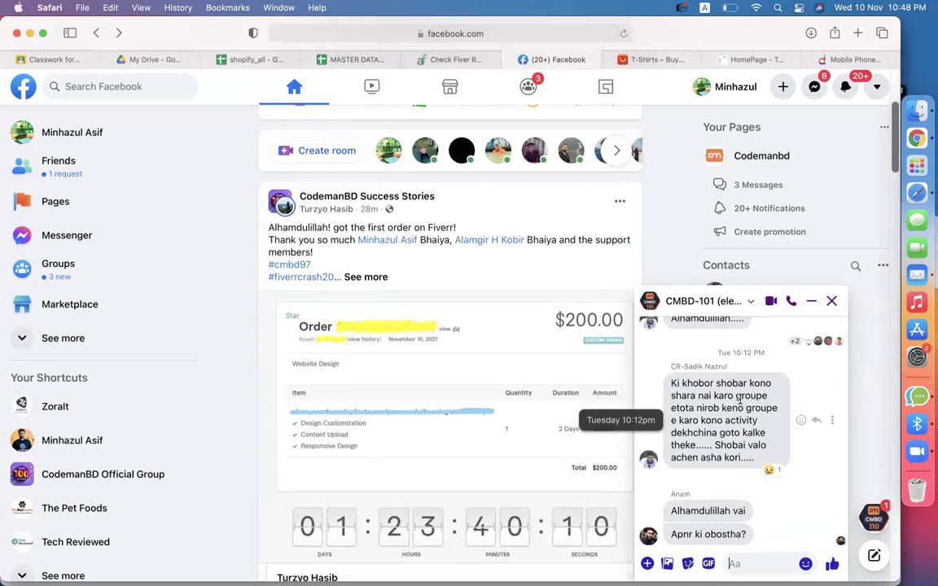
scroll(738, 399, up, 10)
scroll(738, 399, up, 15)
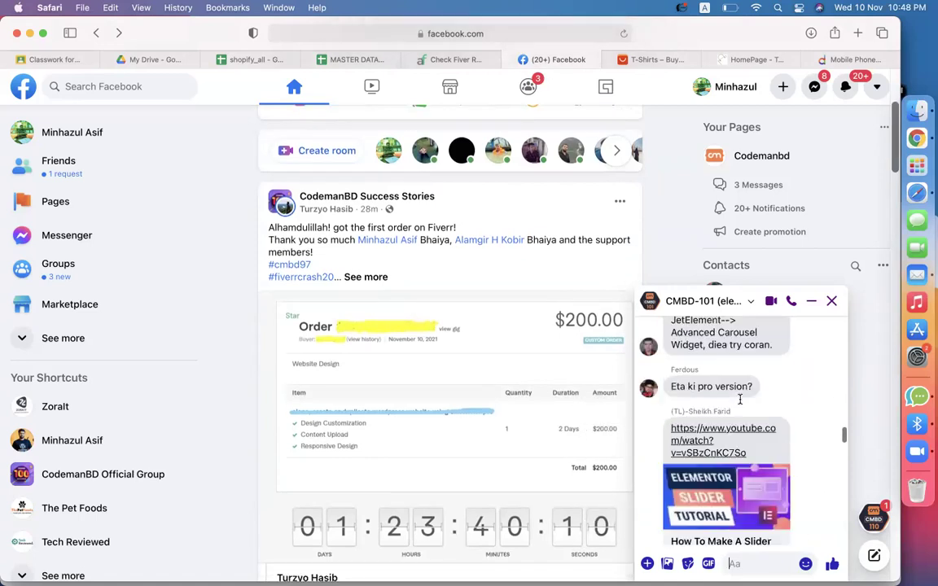
scroll(740, 402, up, 5)
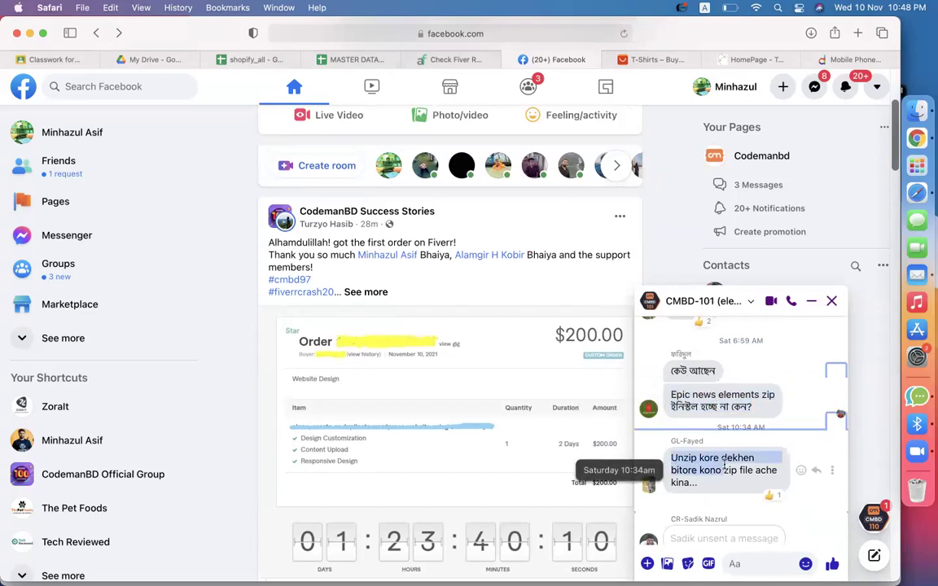
scroll(716, 465, down, 3)
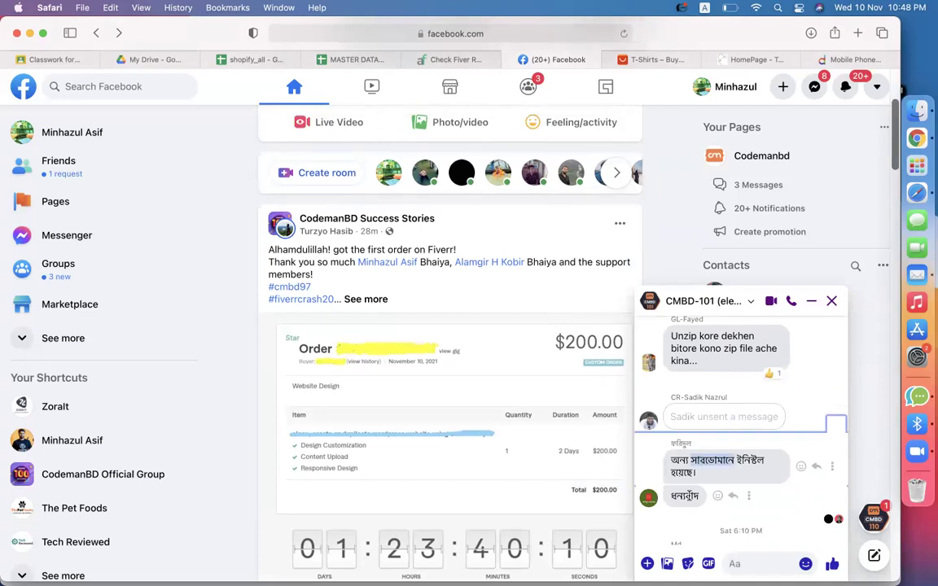
scroll(688, 496, up, 10)
scroll(689, 495, up, 10)
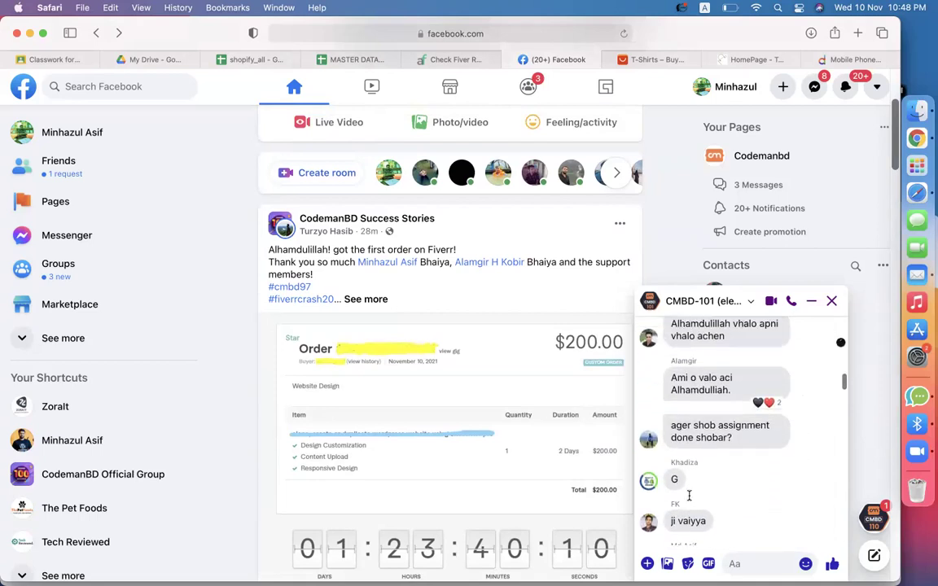
scroll(753, 464, up, 1)
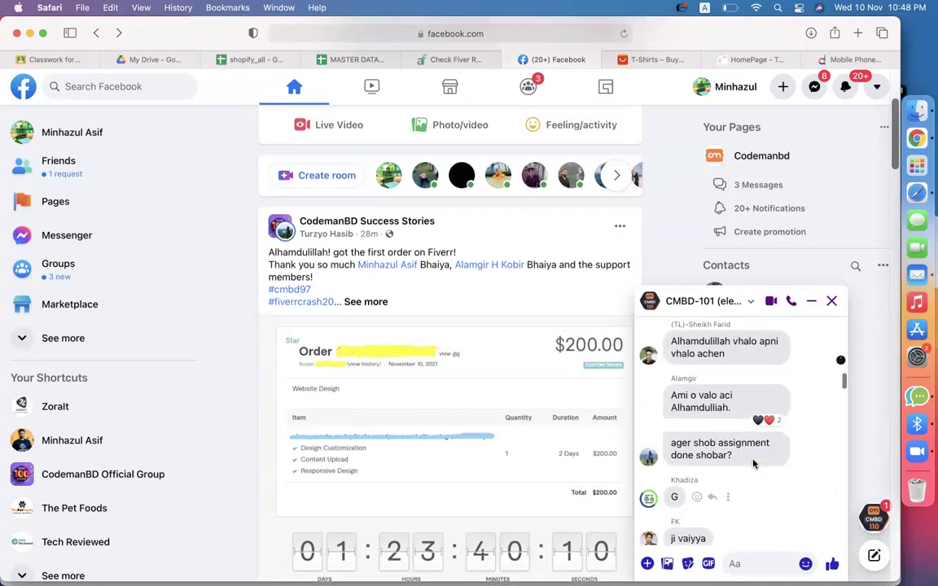
scroll(703, 405, up, 5)
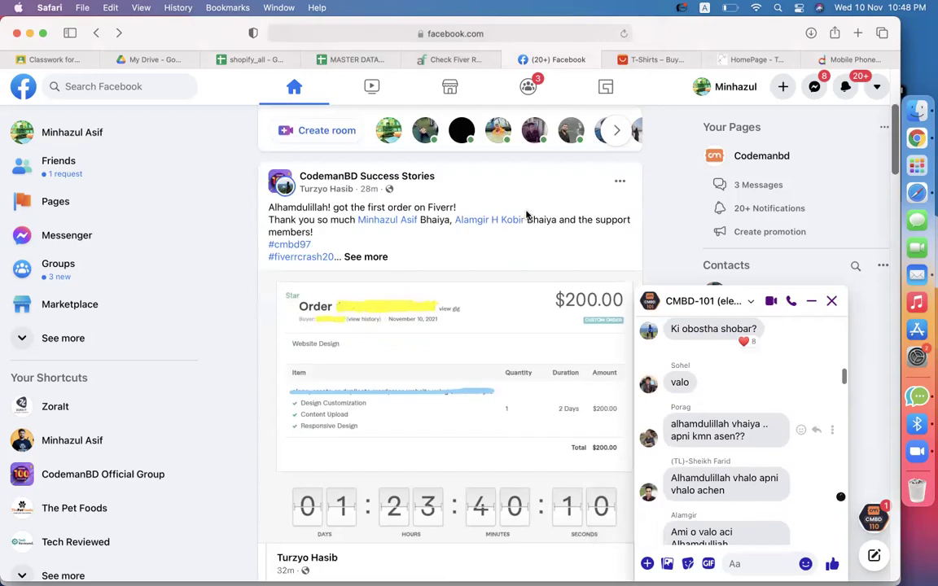
key(ctrl+Right)
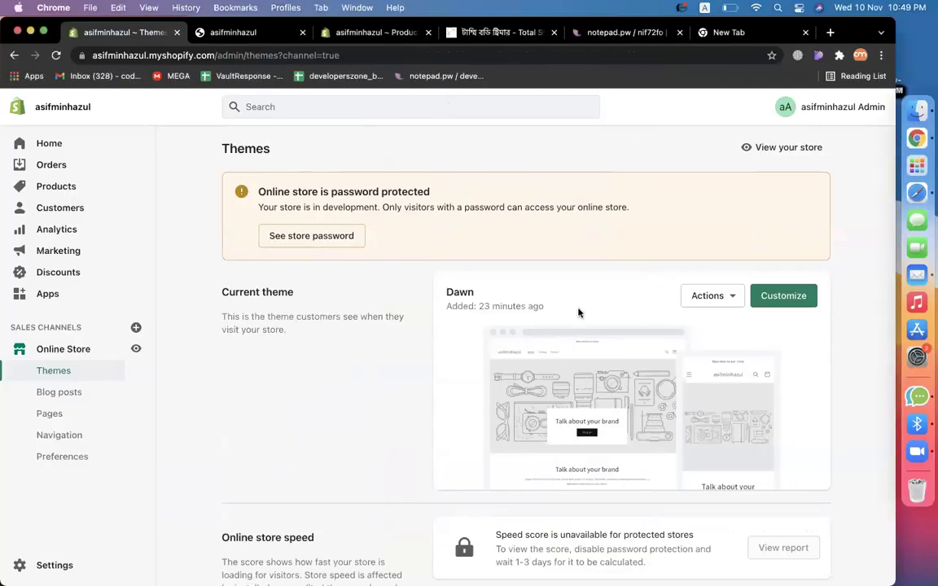
Launch the theme editor for the current Dawn theme using its Customize button.
double_click(491, 292)
click(245, 291)
drag(244, 290, 294, 291)
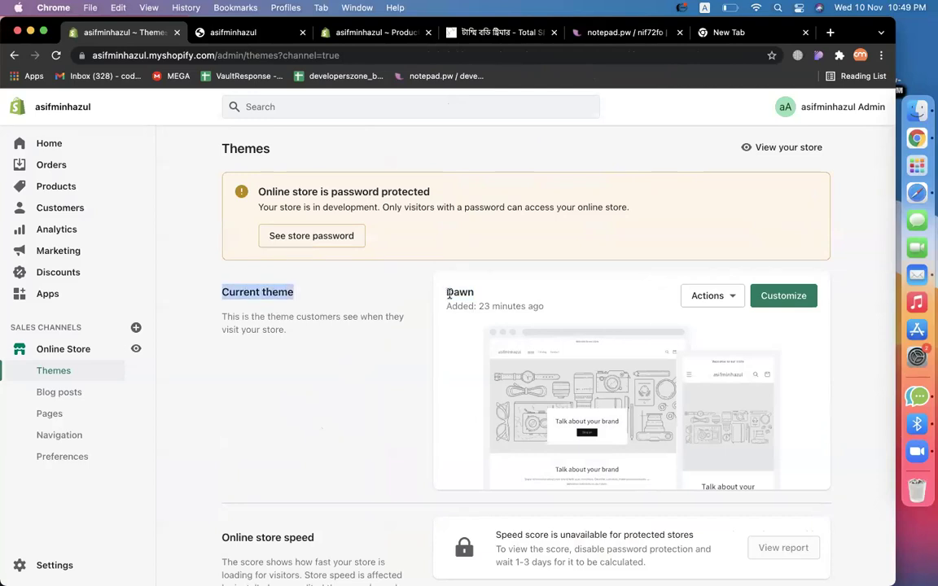
click(741, 294)
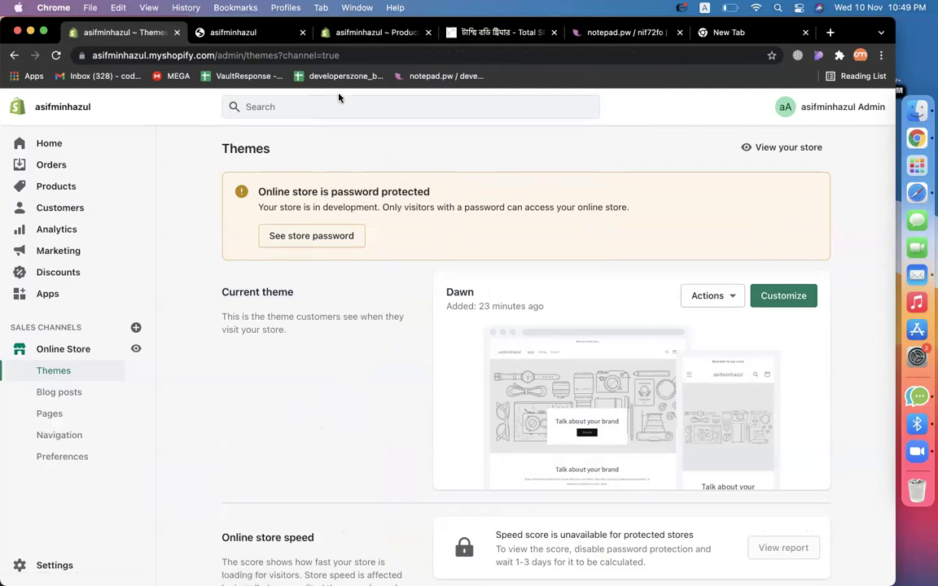
click(781, 297)
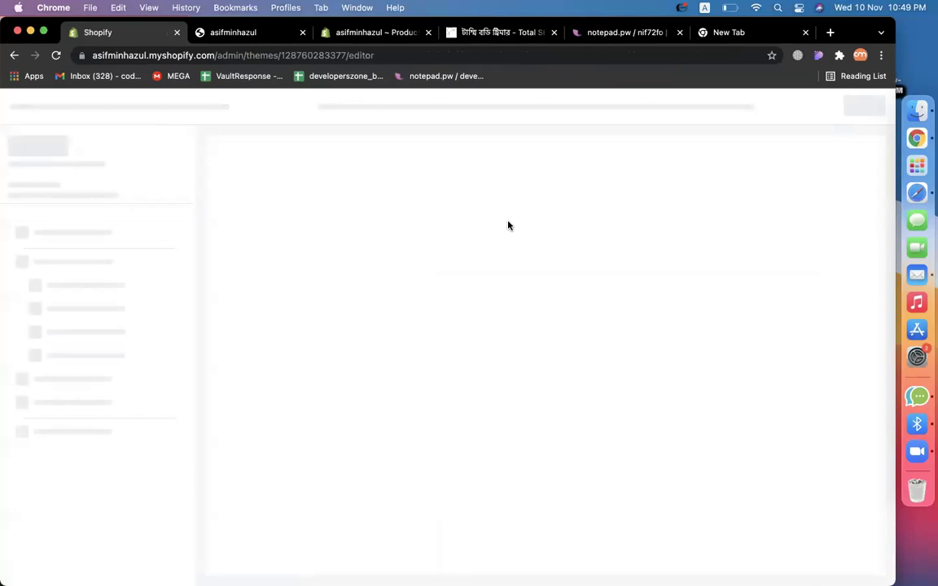
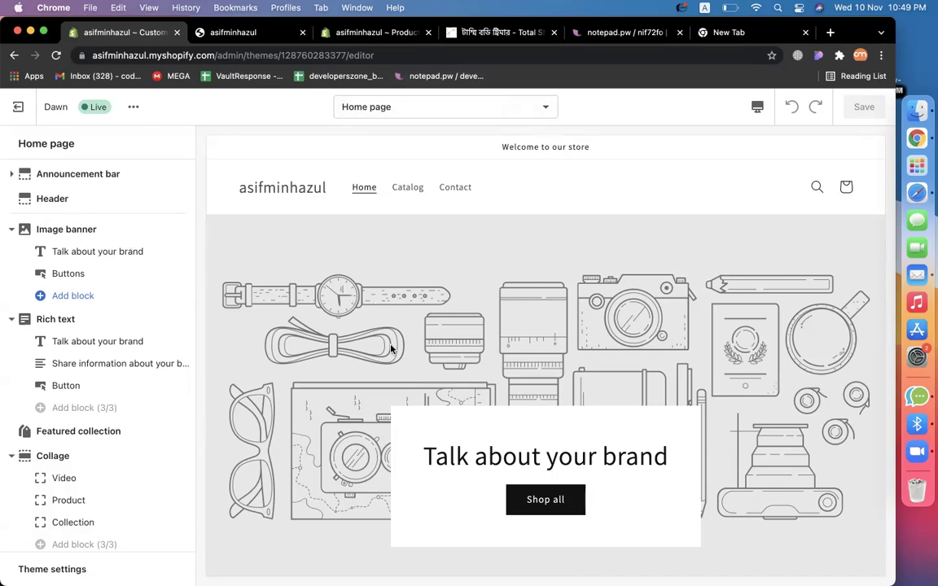
Open the Image banner section's image picker for its first image.
scroll(351, 310, down, 3)
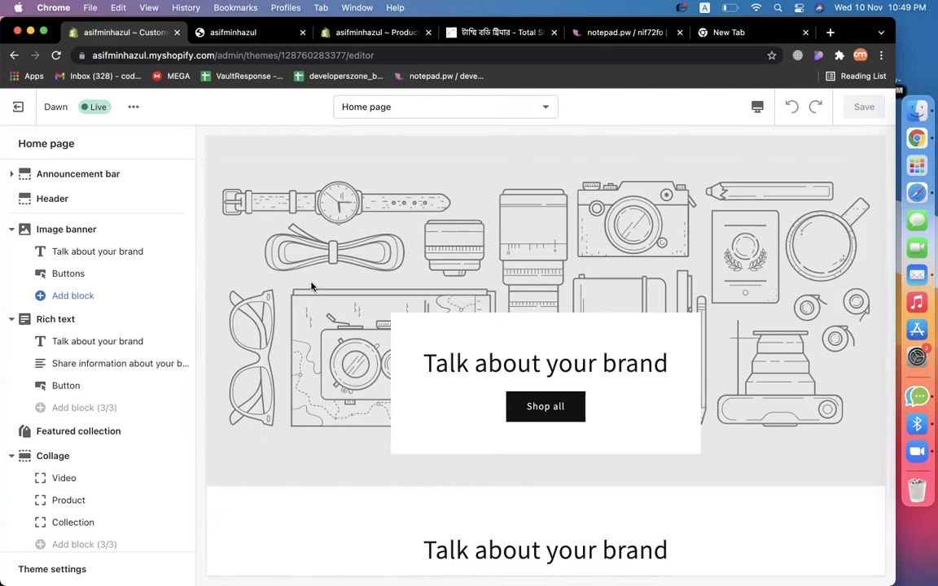
click(71, 228)
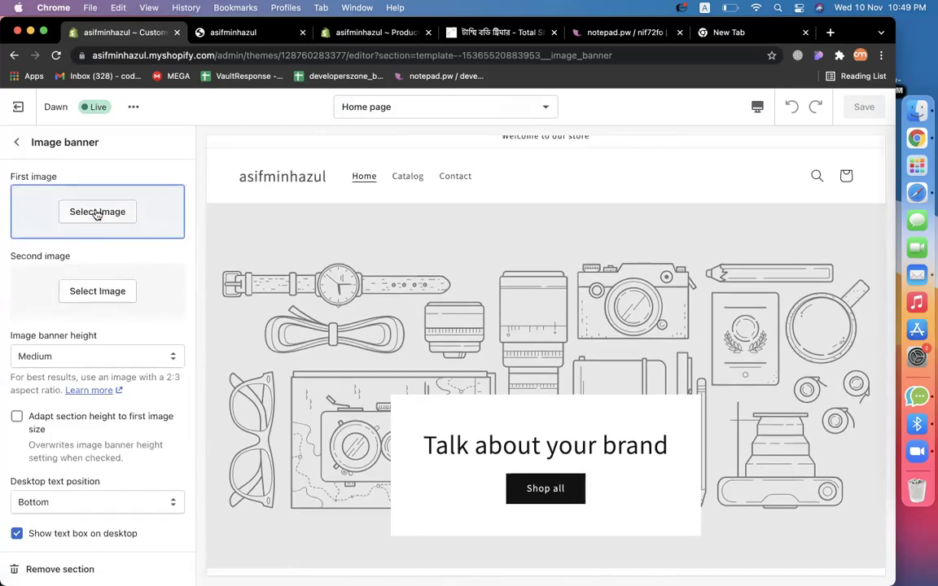
click(97, 211)
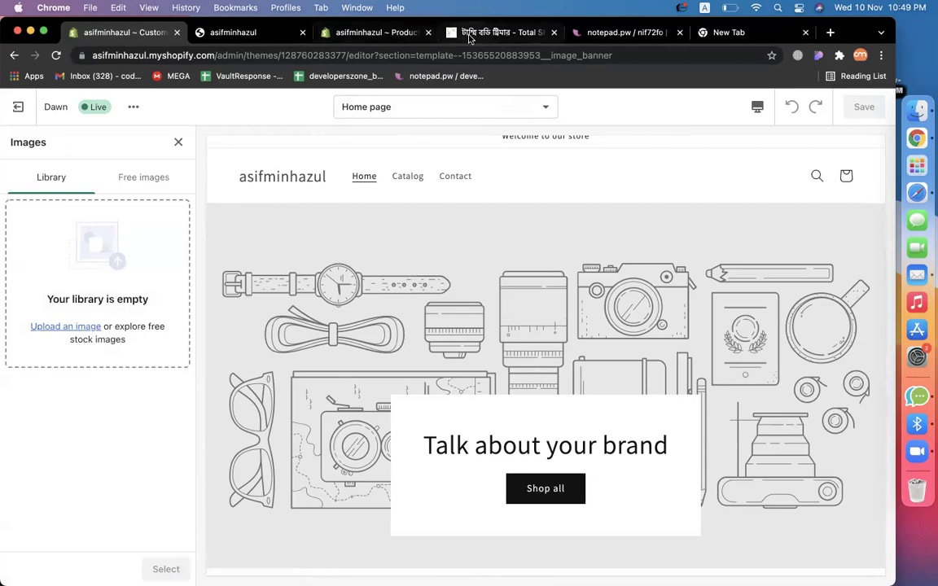
click(499, 32)
Go to the Total Shop BD home page and check the TOBI STEAM IRON banner's link options.
click(411, 236)
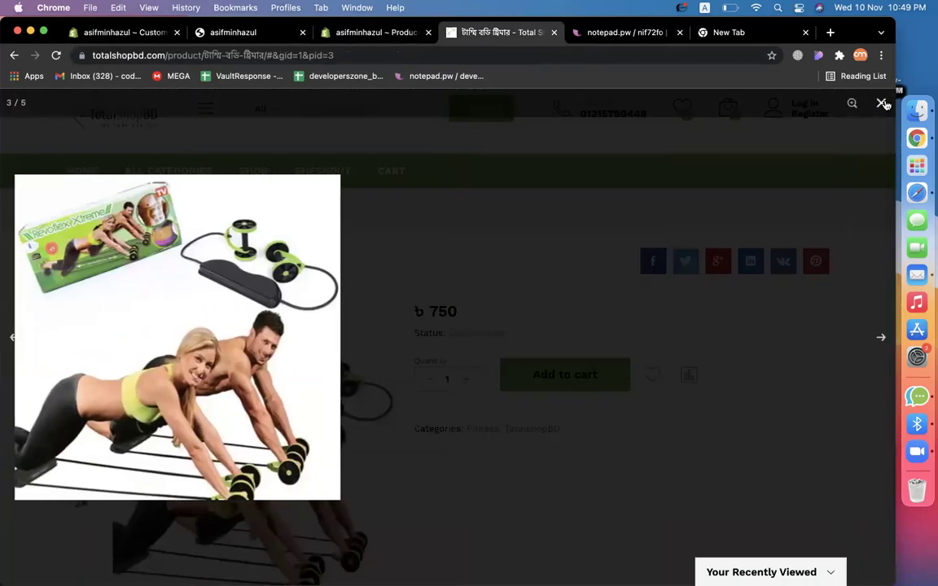
scroll(366, 285, up, 2)
click(71, 241)
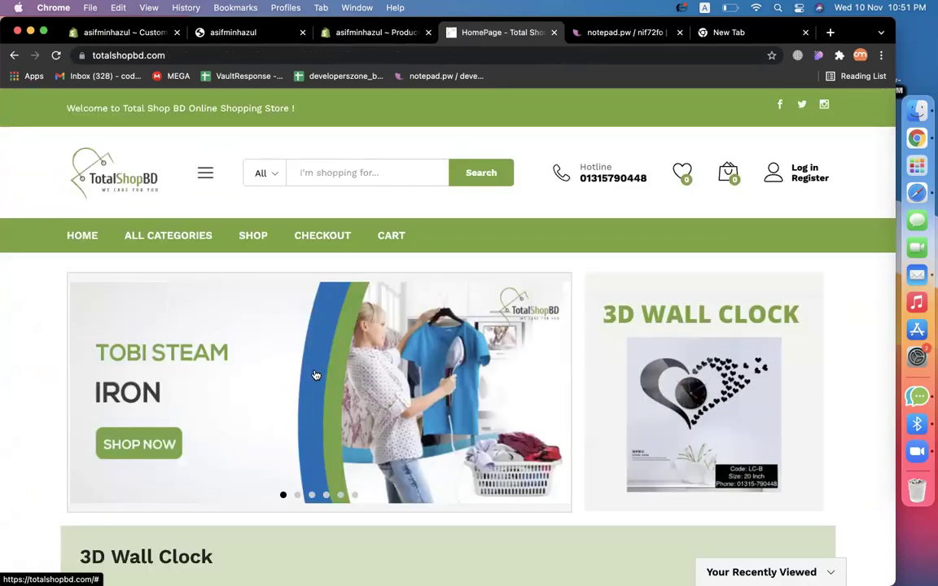
right_click(317, 378)
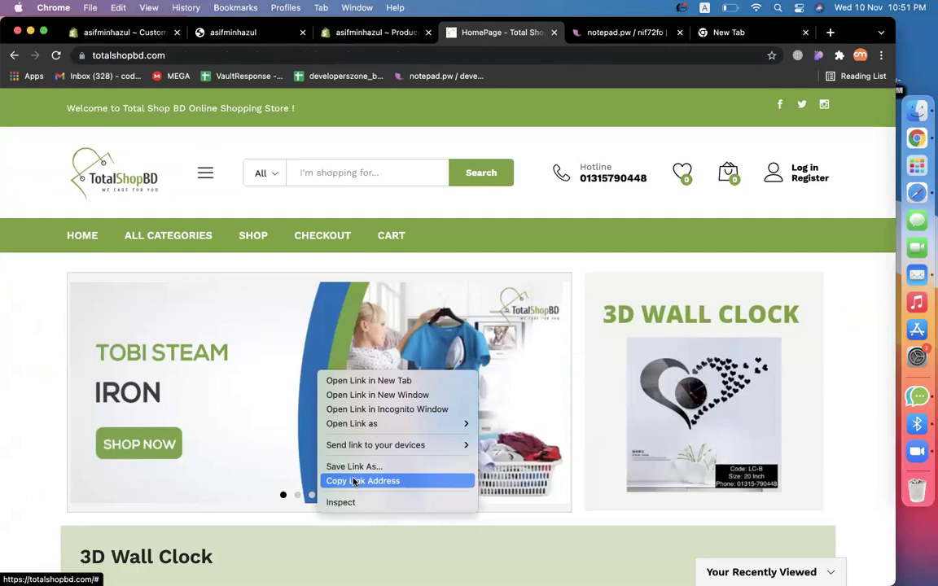
click(263, 387)
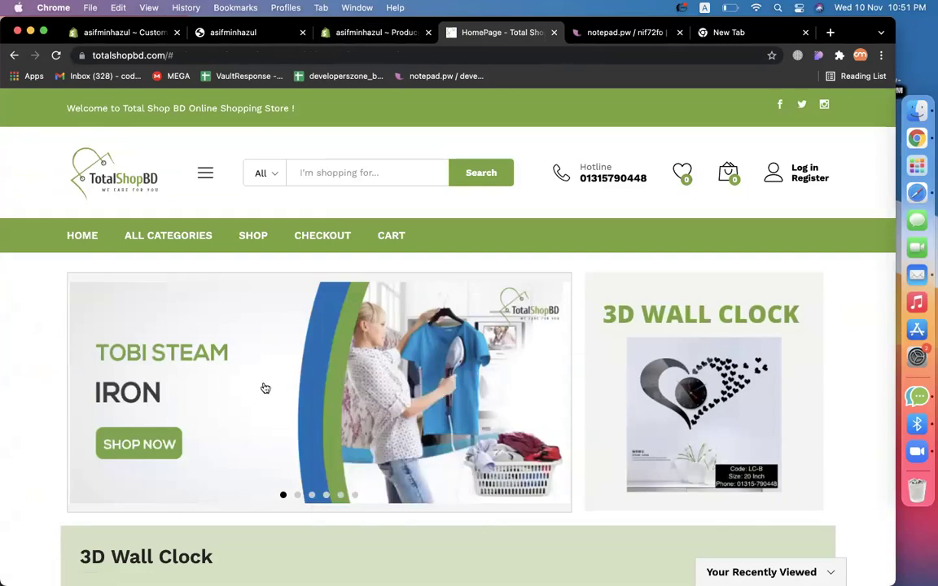
right_click(326, 381)
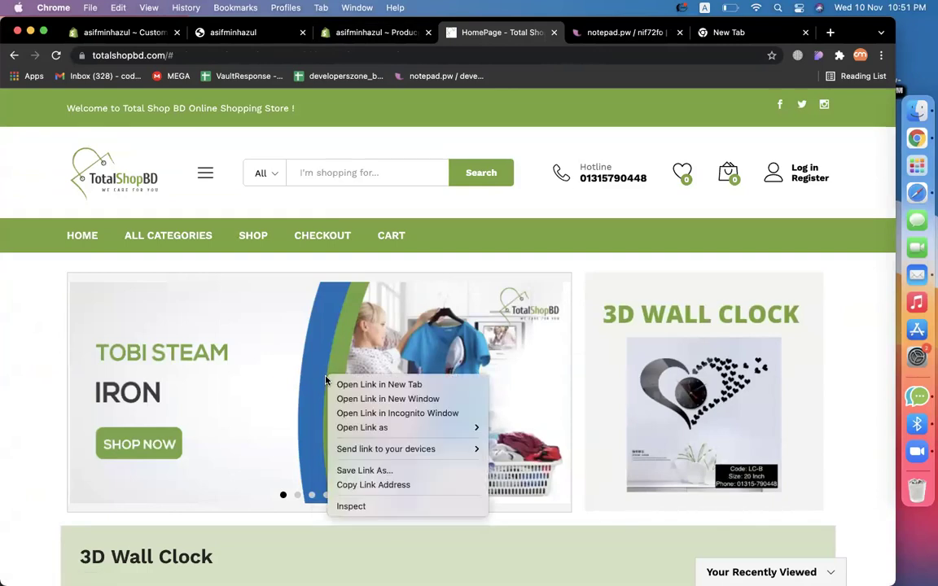
click(274, 373)
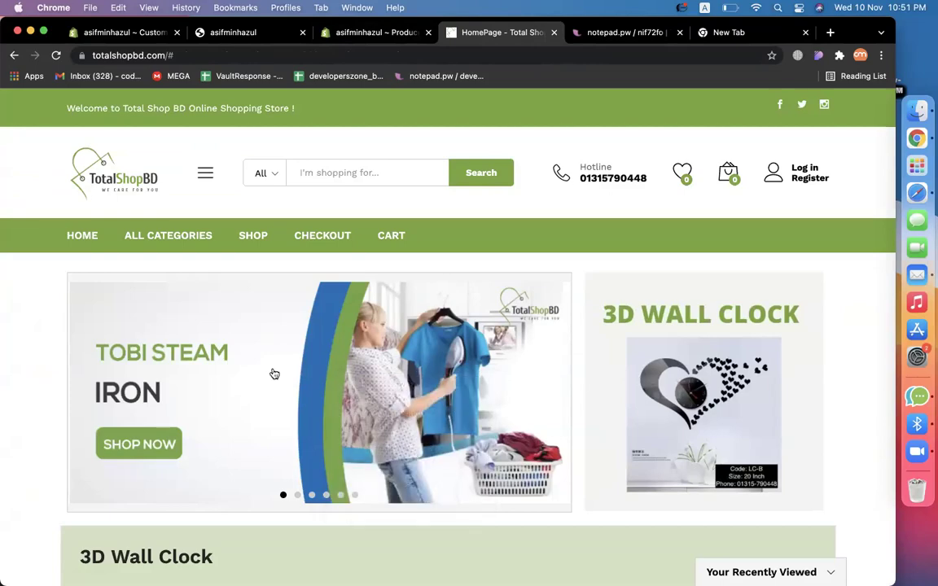
Capture a screenshot of the TOBI STEAM IRON banner area with Cmd+Shift+5.
key(super+shift+5)
drag(320, 270, 103, 341)
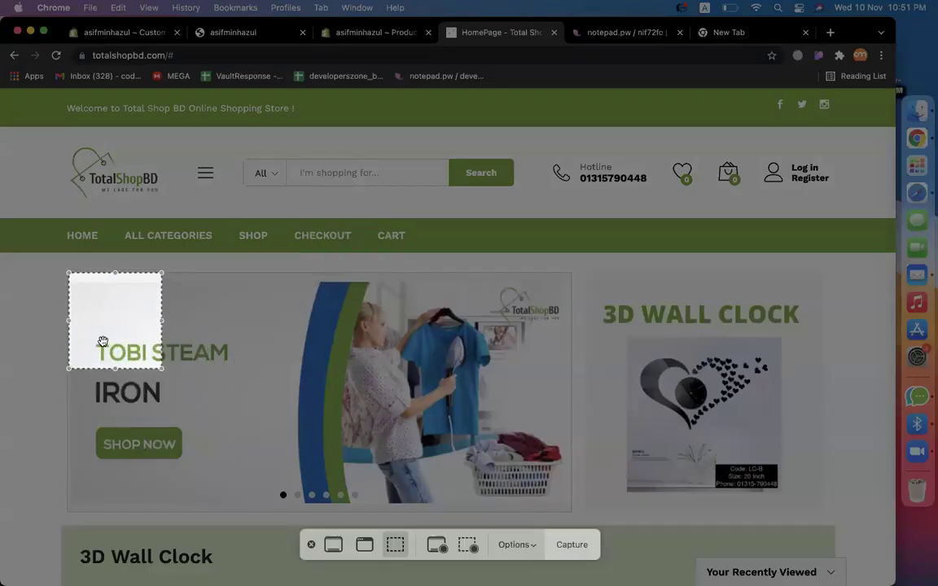
drag(159, 370, 567, 510)
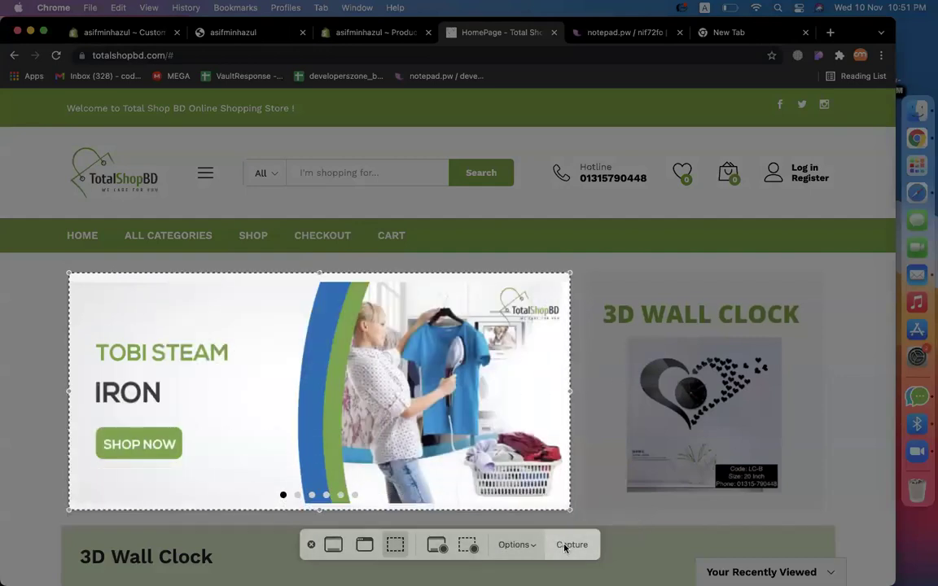
click(564, 546)
Close the Shopify product and storefront tabs and return to the theme editor.
click(364, 33)
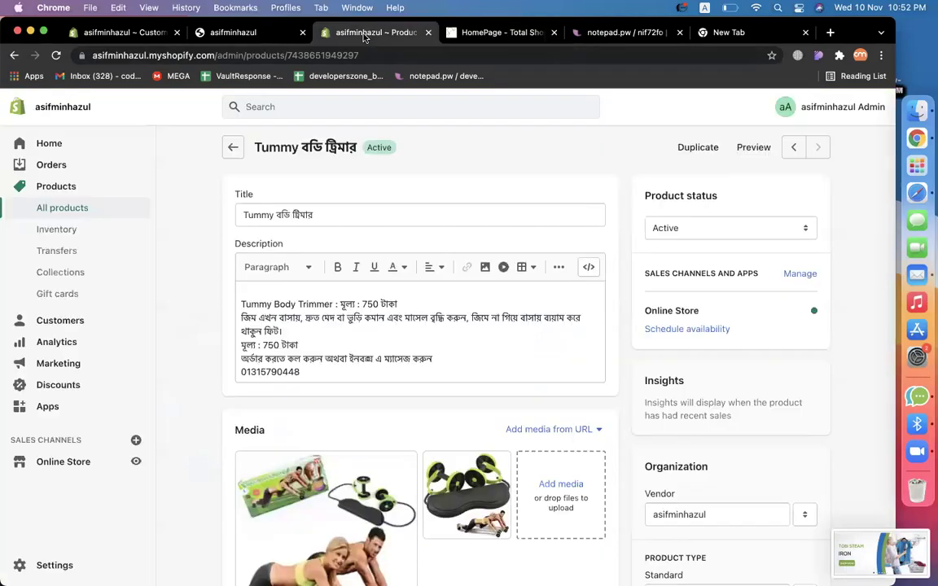
click(428, 33)
click(245, 33)
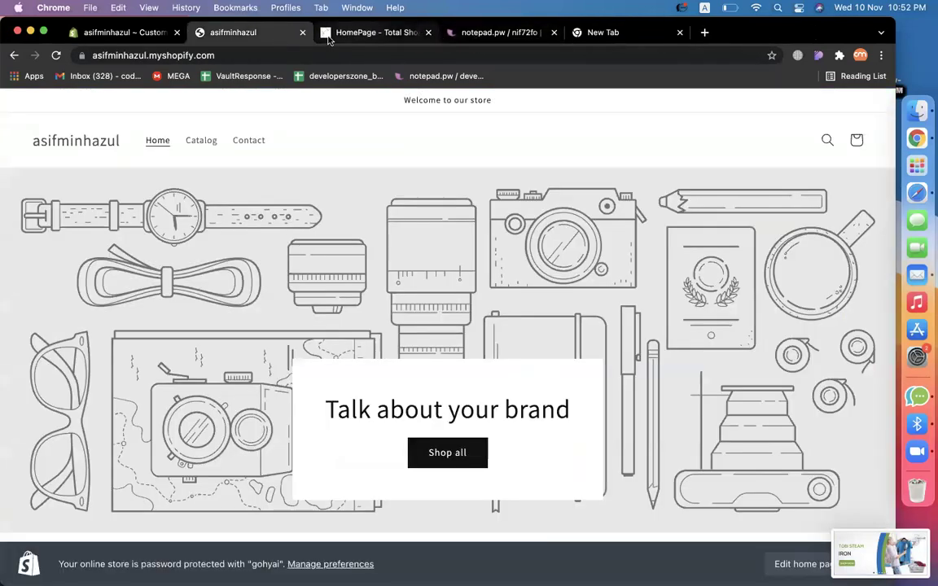
click(302, 32)
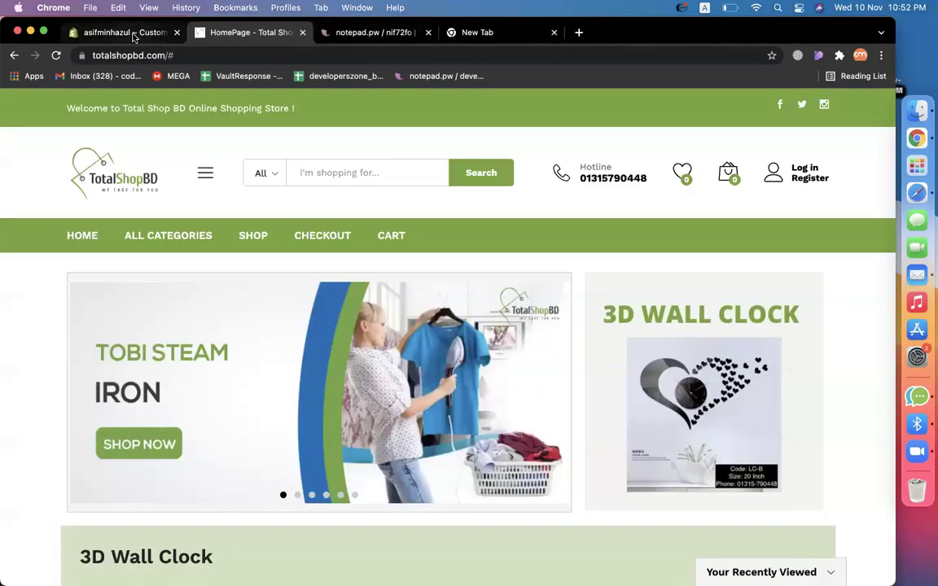
click(130, 32)
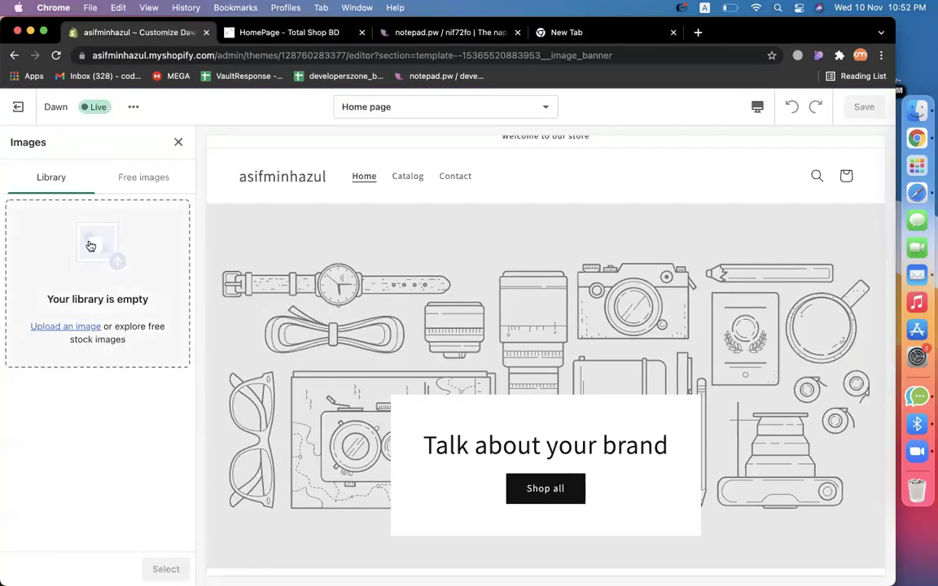
Upload the newest banner screenshot from the Desktop to the image library.
click(90, 245)
click(181, 222)
scroll(251, 314, down, 15)
click(271, 378)
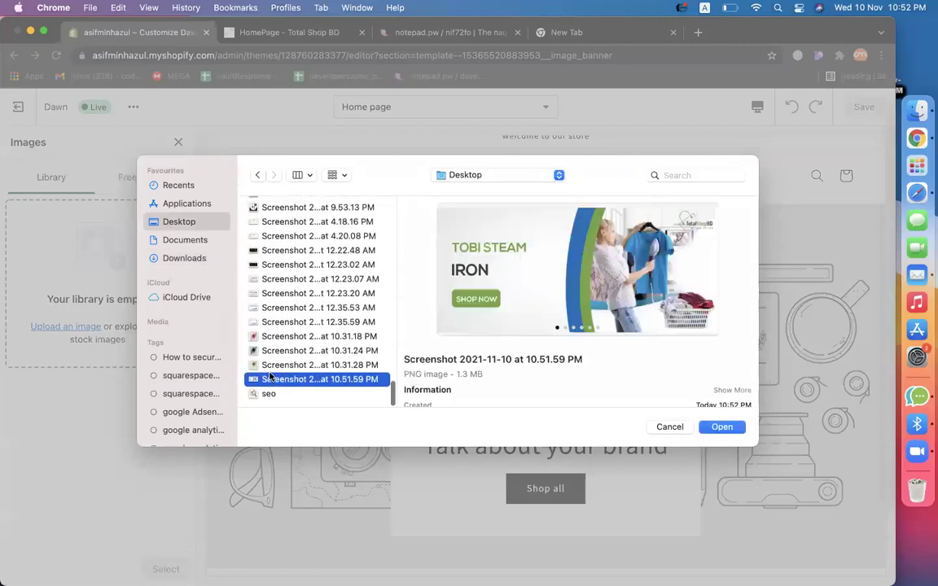
double_click(271, 379)
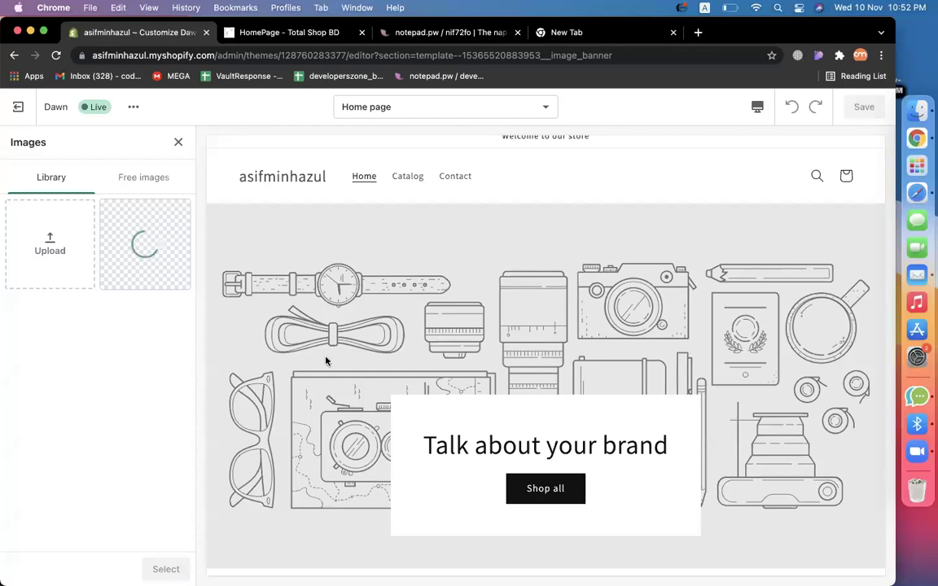
Search free images for 'electronic' and try the train-door and chip photos in the banner.
click(136, 182)
click(95, 217)
text(e)
key(BackSpace)
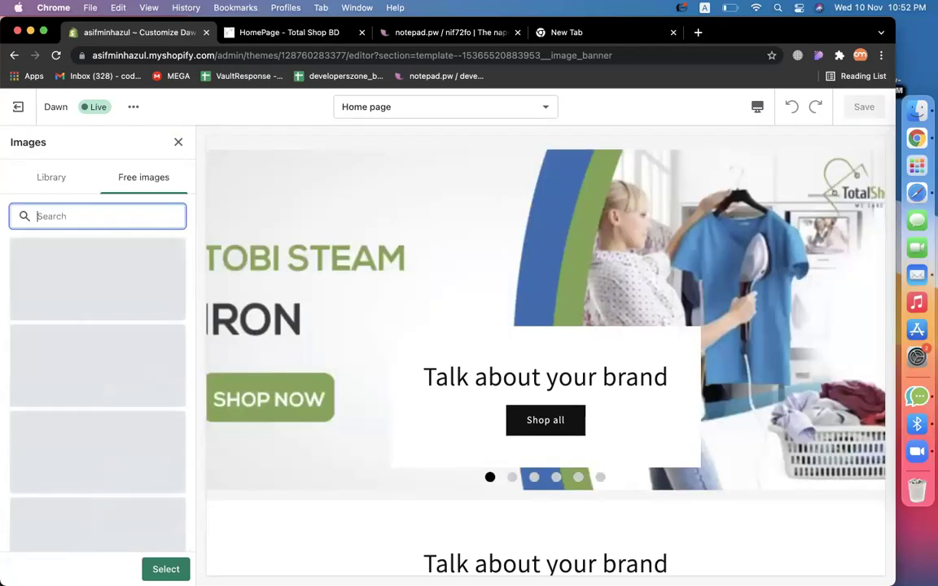
text(electronic)
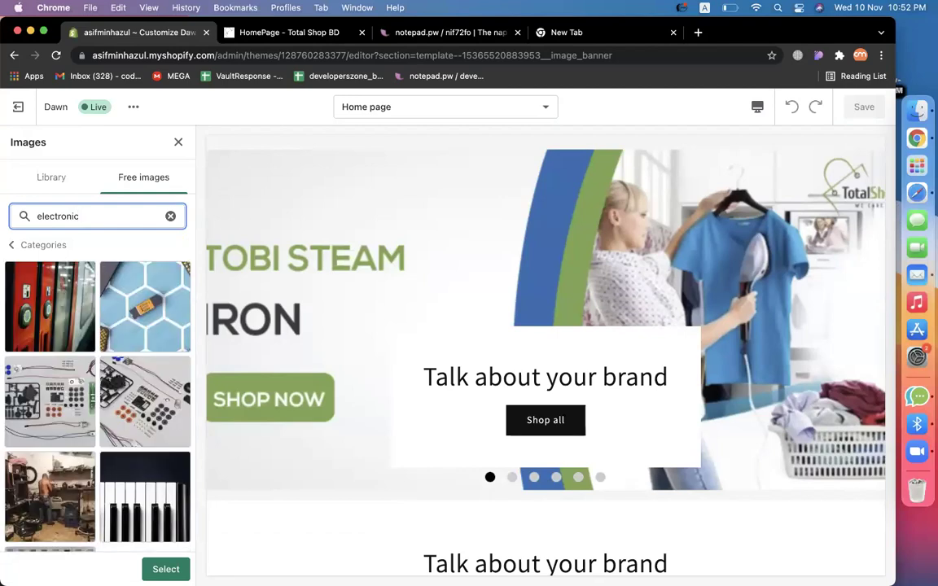
scroll(81, 358, down, 4)
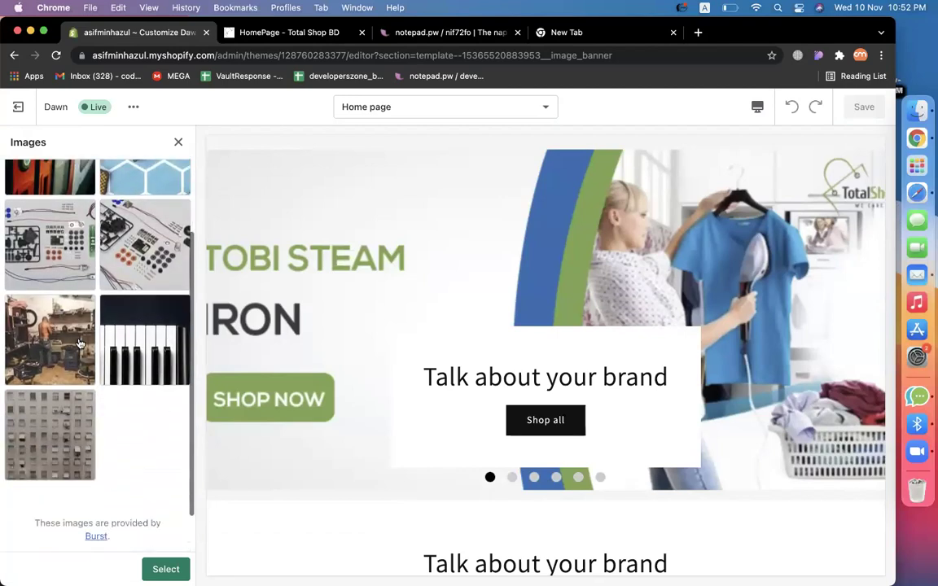
scroll(79, 343, up, 5)
click(60, 302)
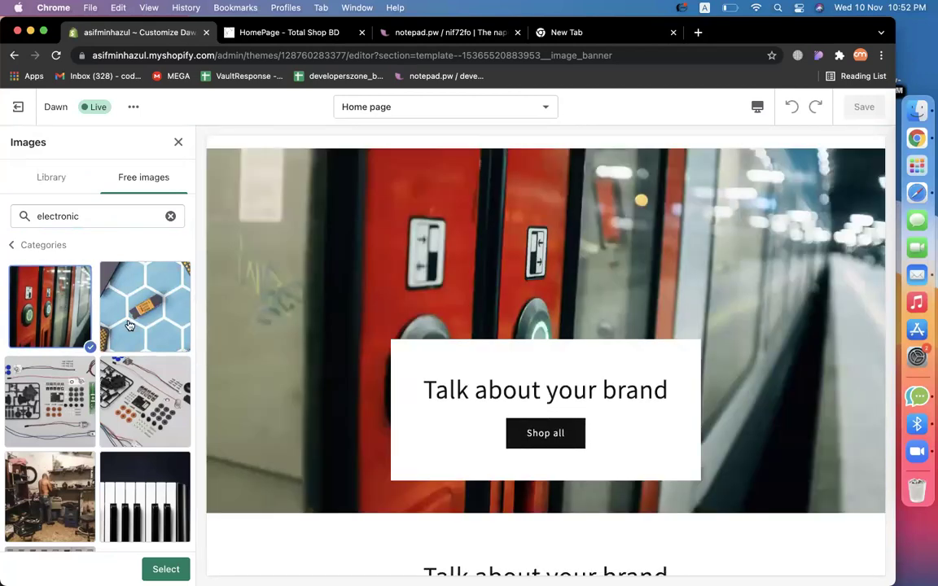
click(129, 325)
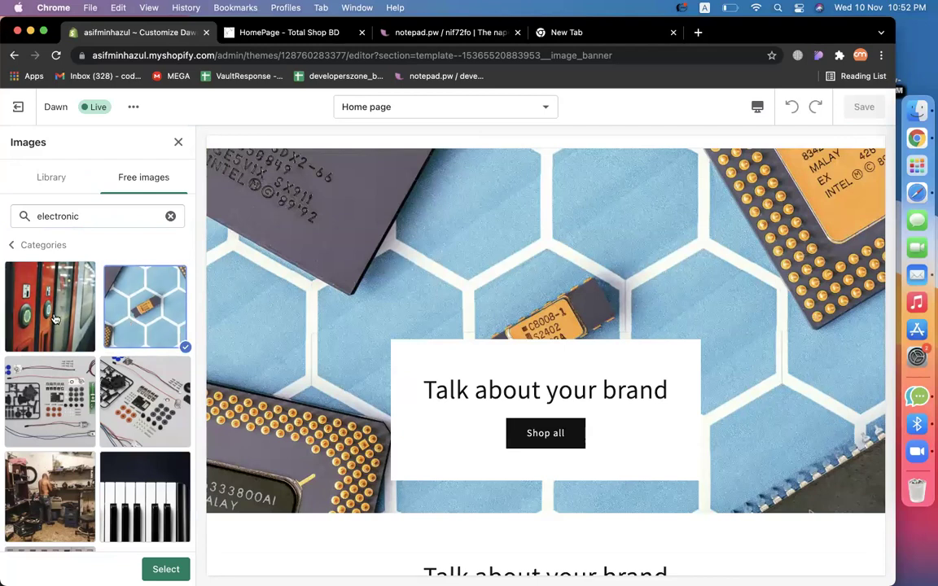
click(54, 318)
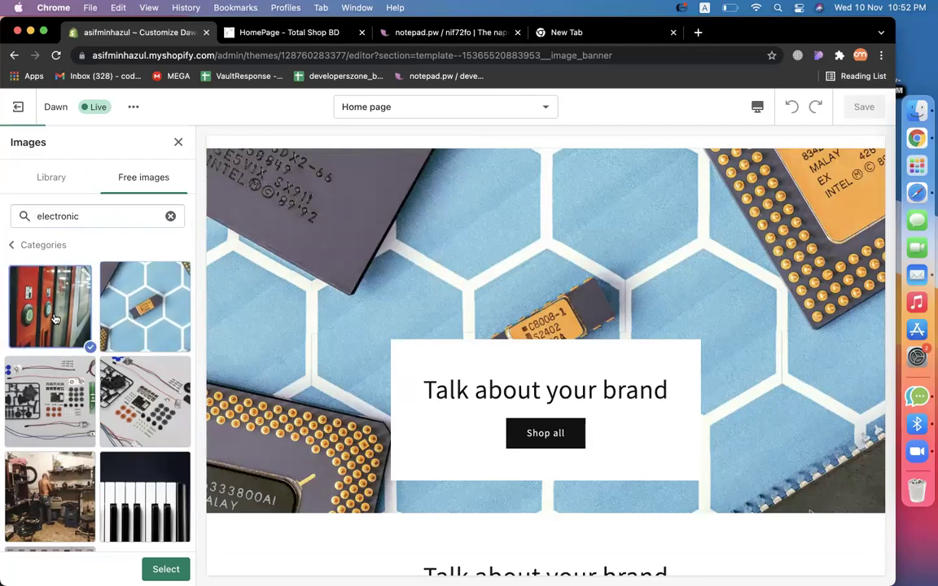
Search free images for 'accessories' and apply the pink watch photo as first image.
double_click(78, 215)
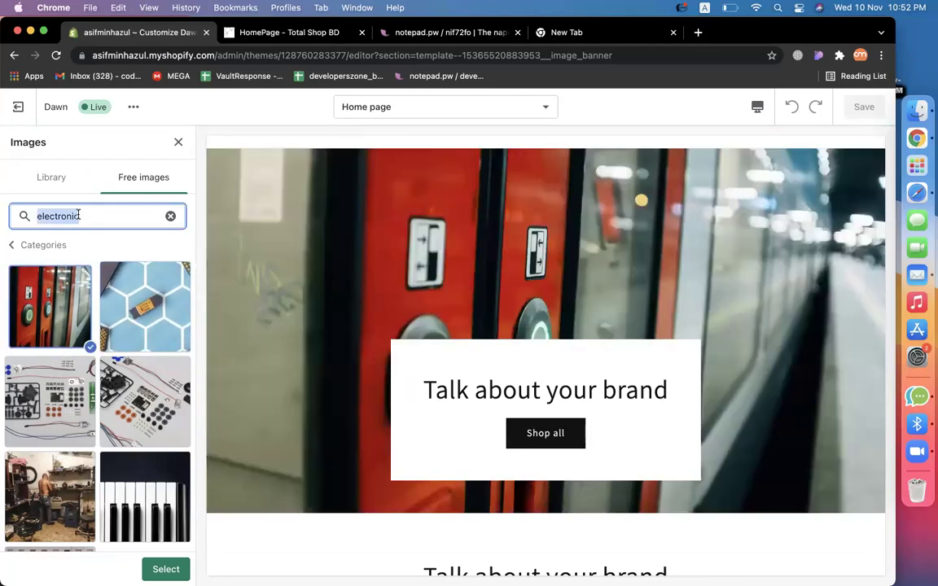
text(access)
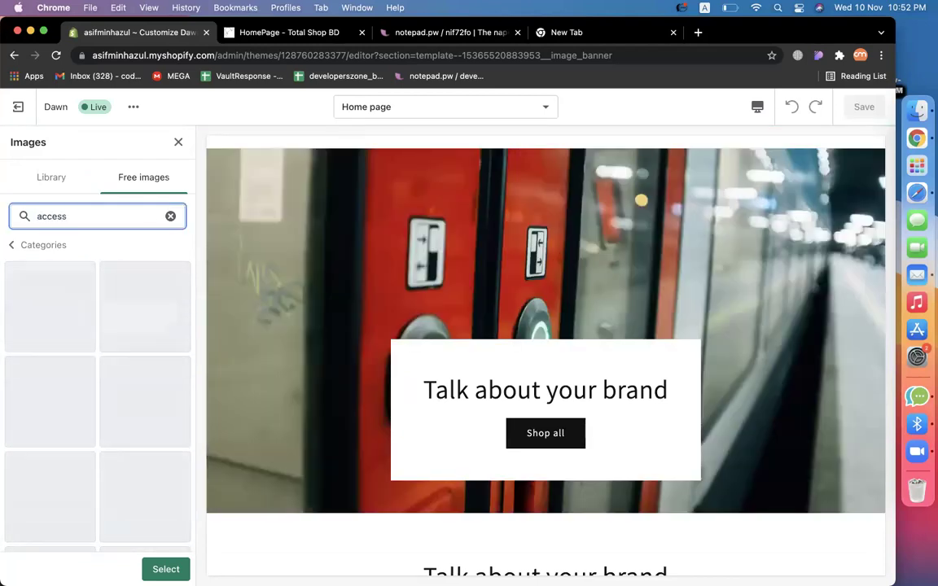
text(ories)
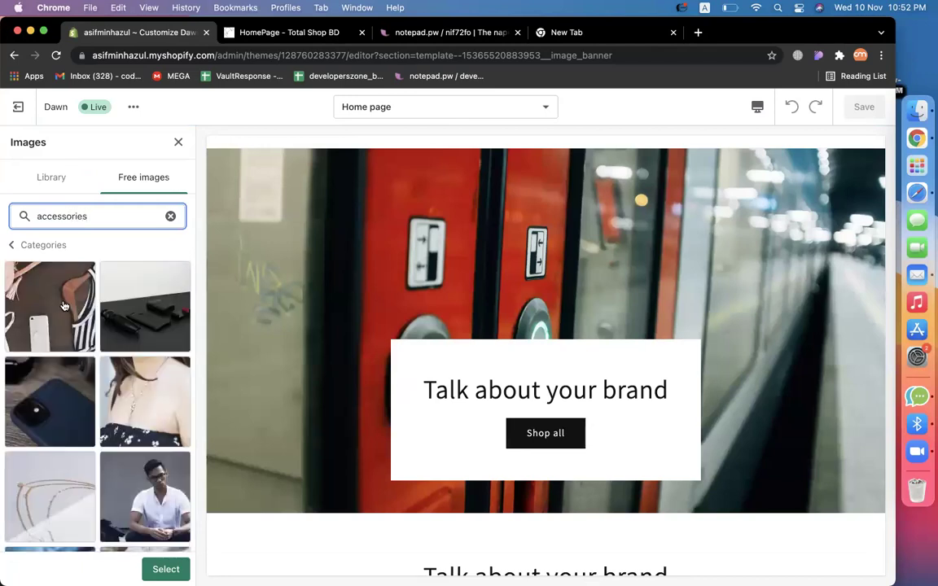
click(55, 416)
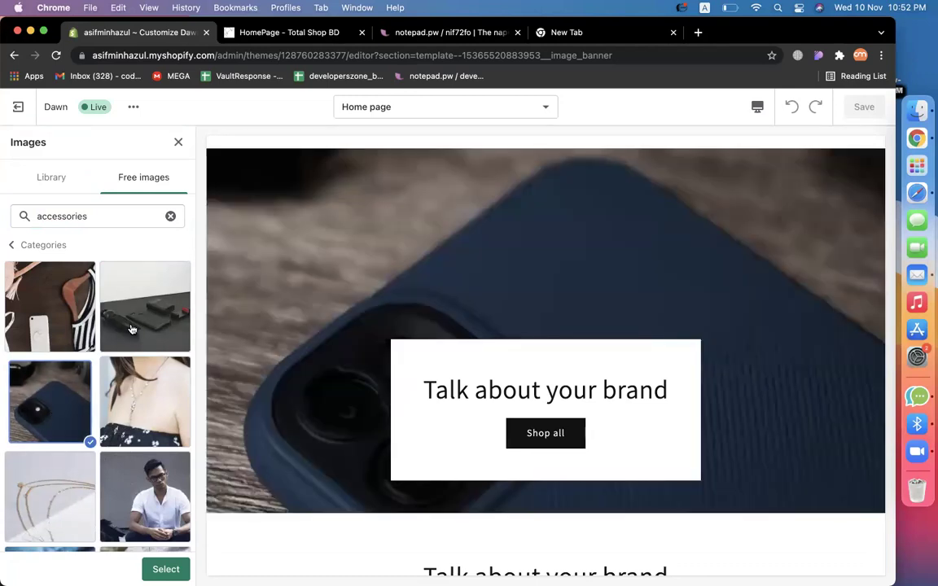
click(131, 328)
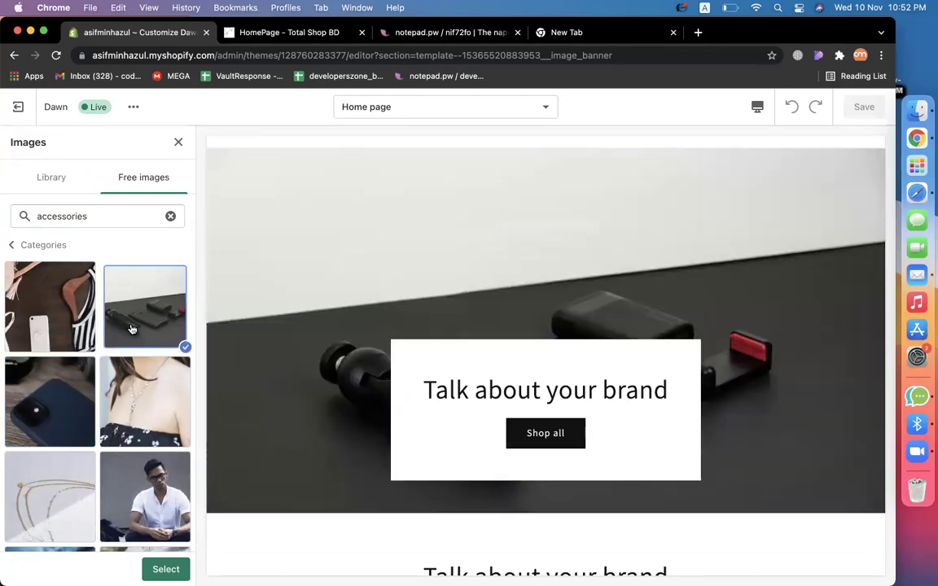
click(58, 497)
scroll(59, 496, down, 5)
click(79, 438)
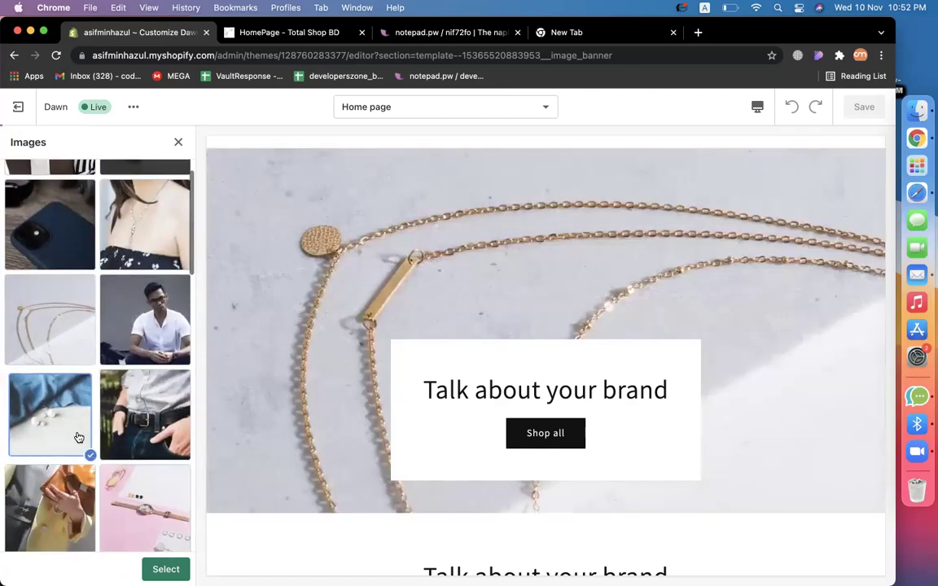
click(110, 498)
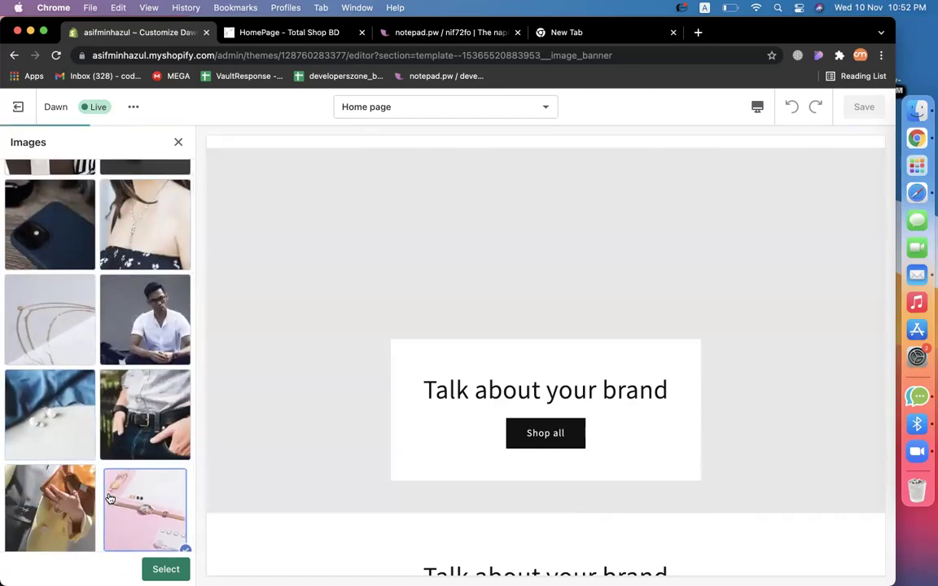
click(163, 569)
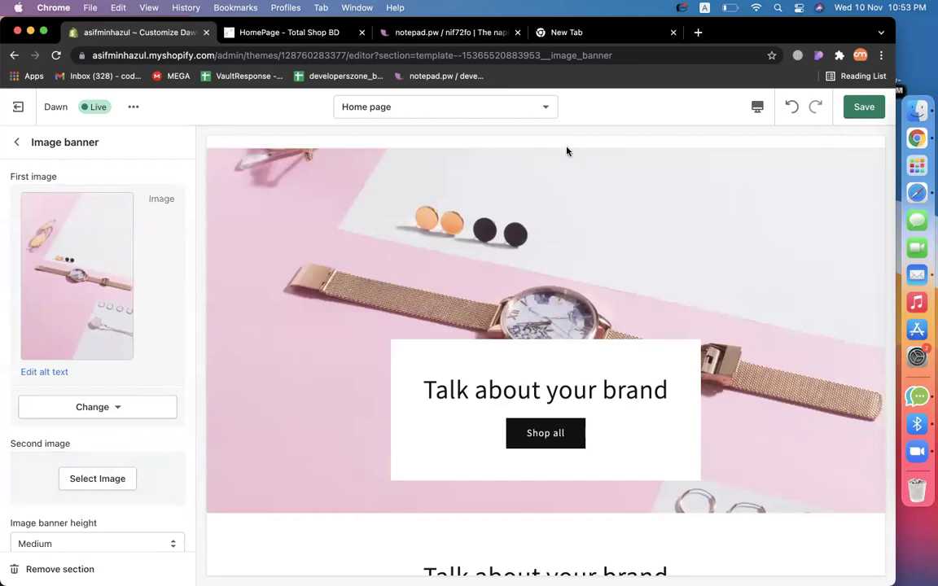
Add the blue and green library image as second image, then remove it.
click(105, 477)
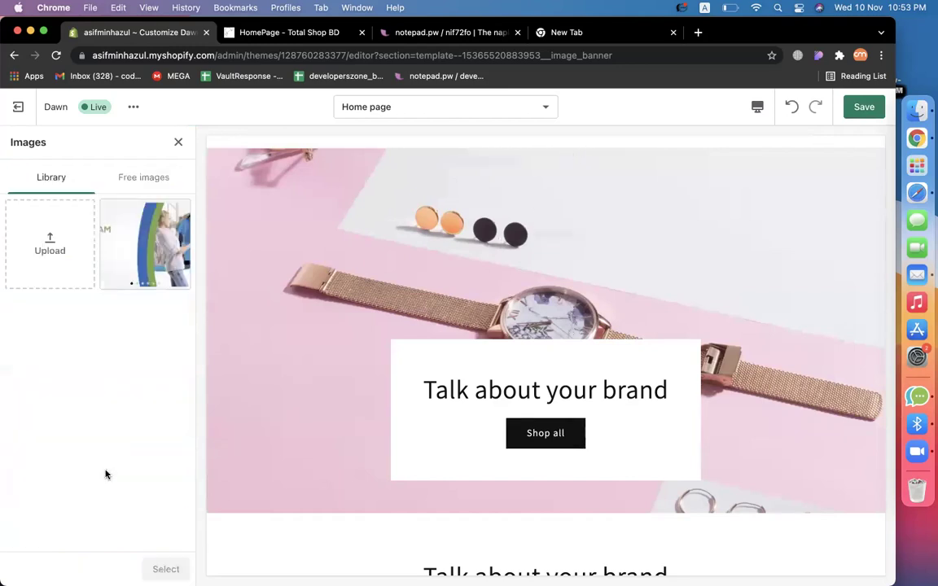
click(149, 277)
click(165, 569)
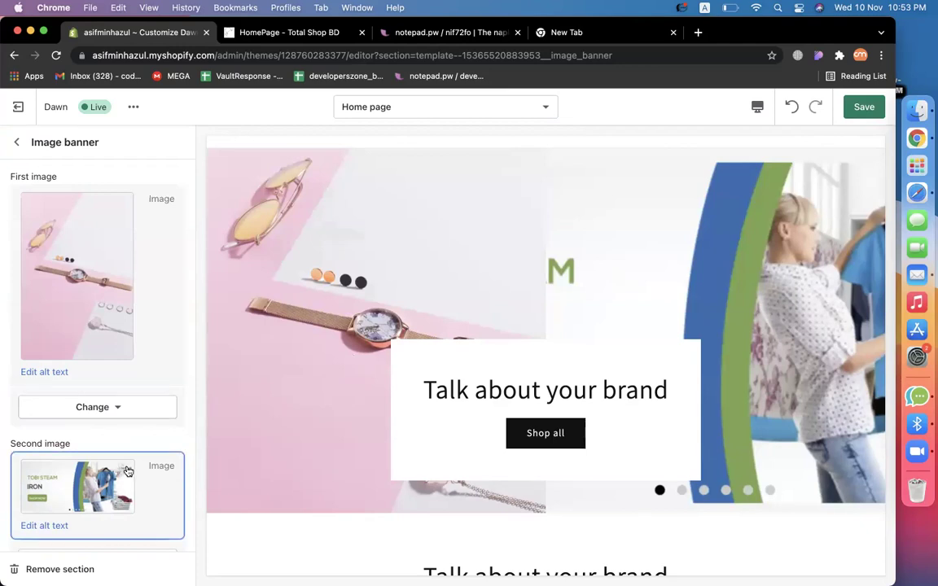
scroll(125, 471, down, 5)
click(137, 330)
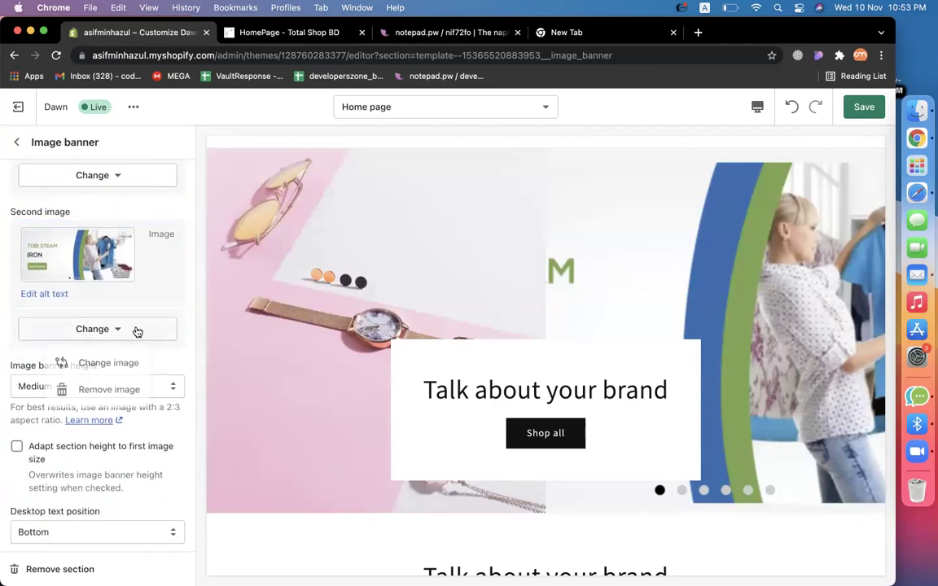
click(104, 390)
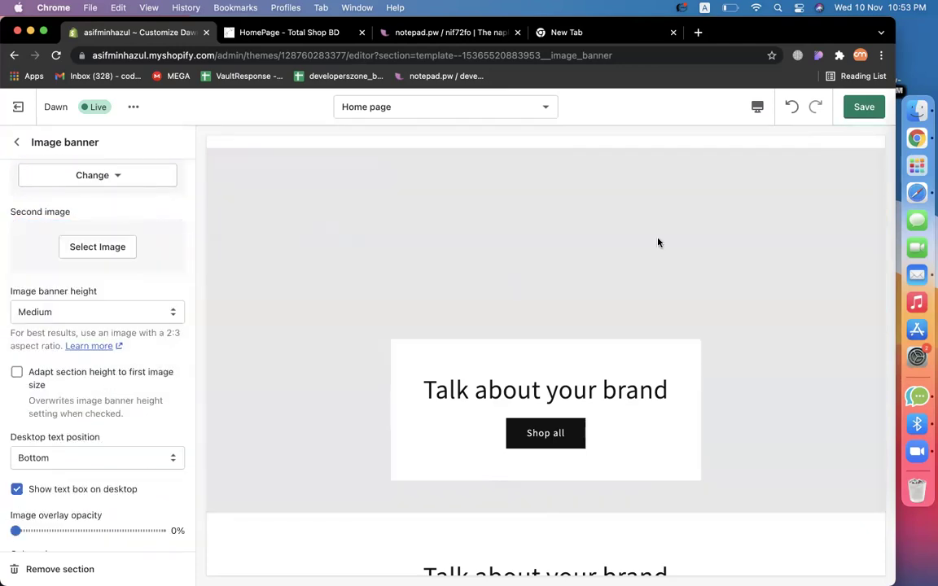
scroll(143, 314, up, 5)
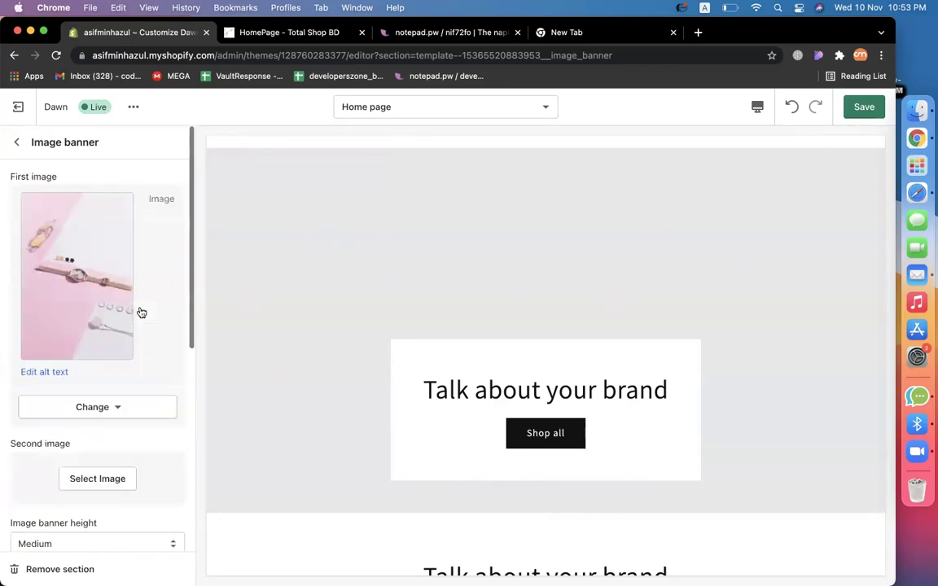
Change the banner heading to 'Asif Minhazul Shop'.
click(16, 142)
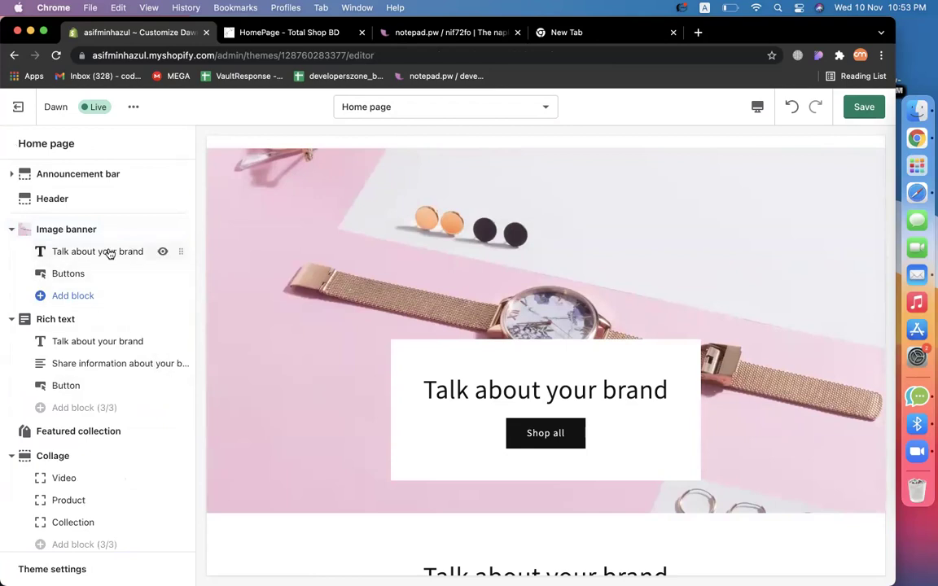
double_click(460, 391)
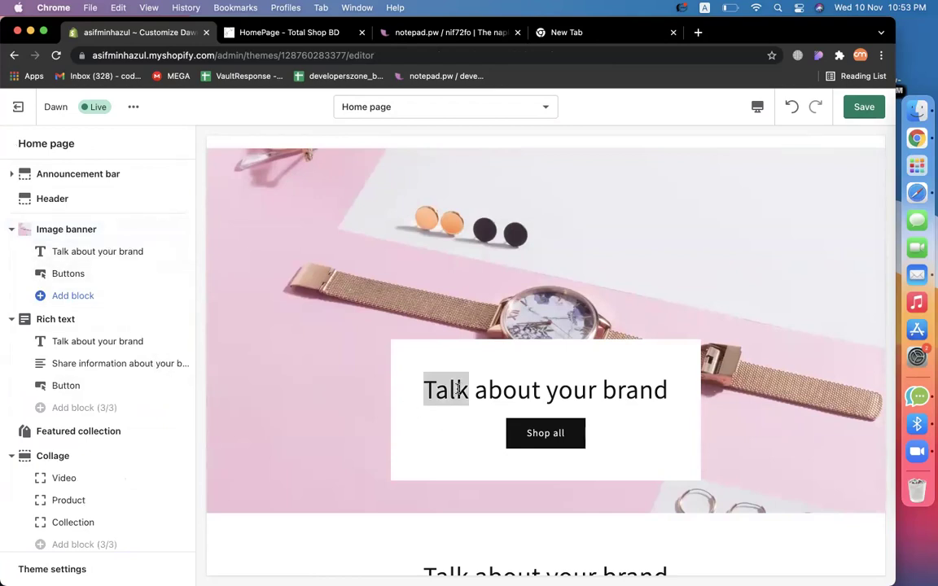
click(100, 249)
triple_click(105, 195)
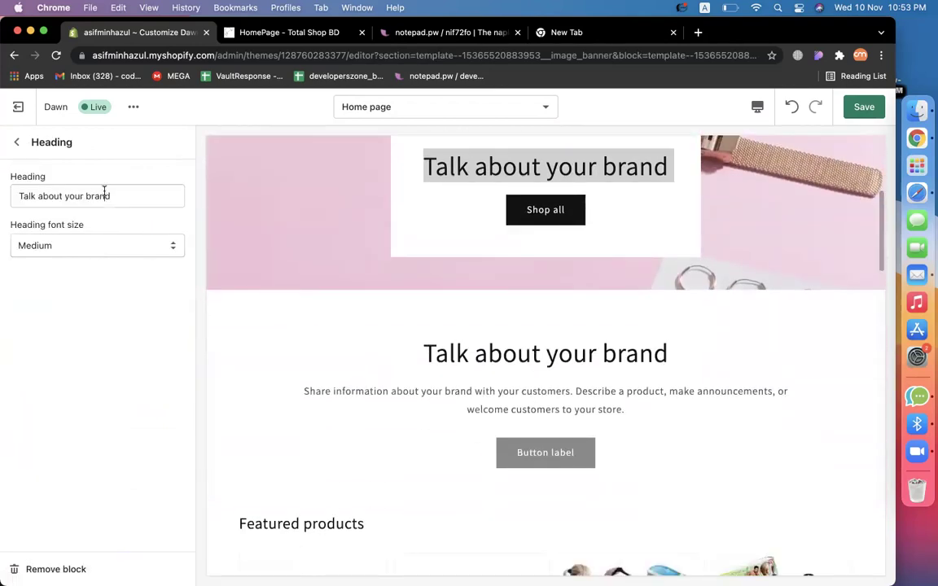
text(Asif Mi)
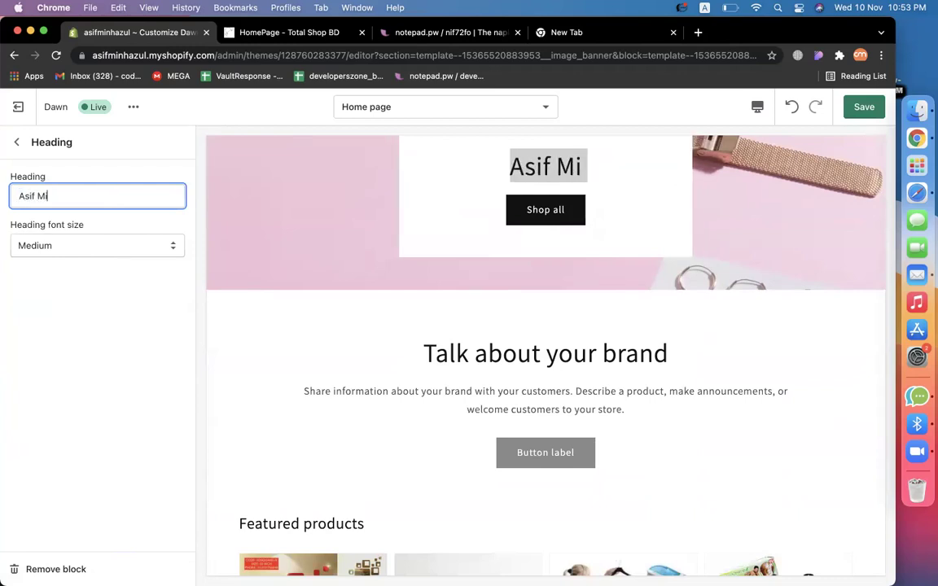
text(nhazul Shop)
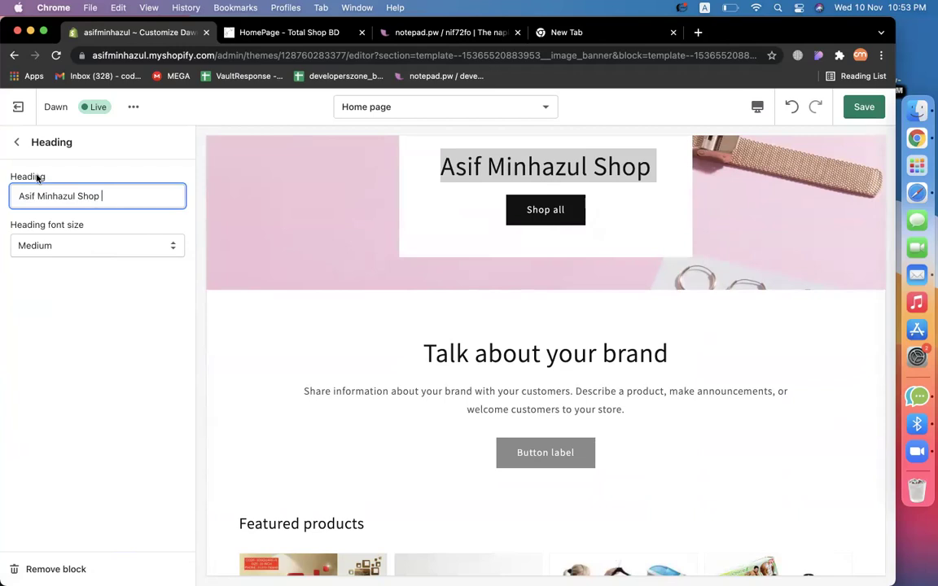
Clear the first button's link and link it to Products > All products.
click(17, 142)
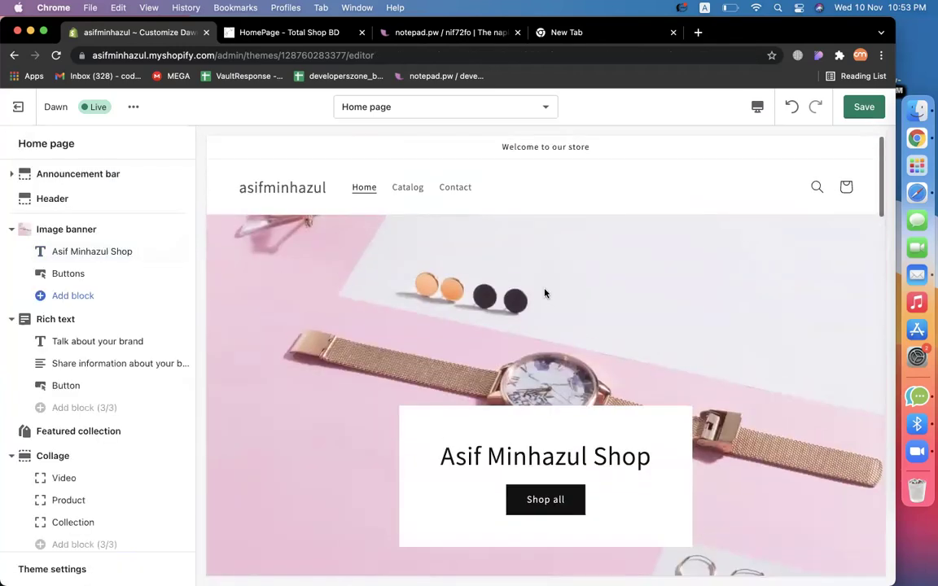
click(65, 274)
scroll(671, 305, up, 3)
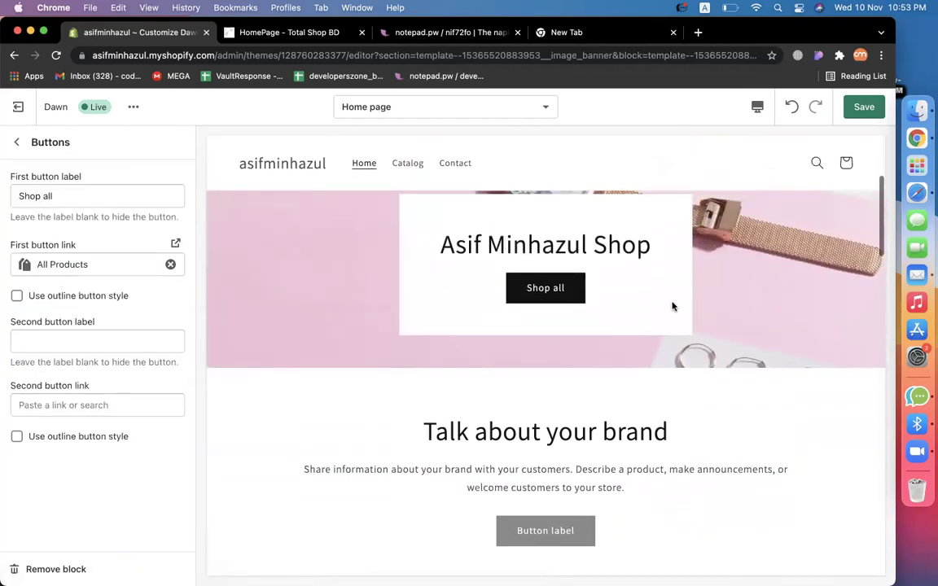
click(97, 196)
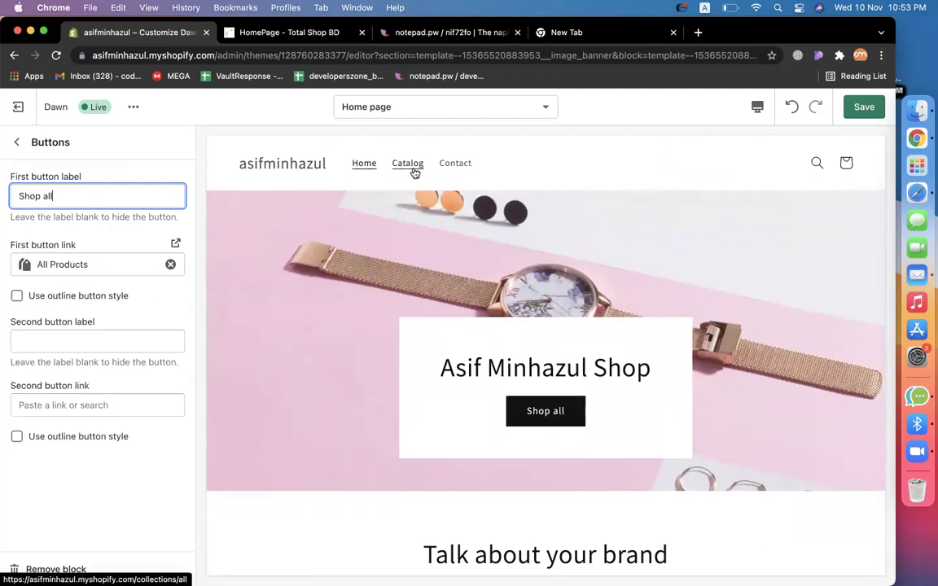
click(170, 263)
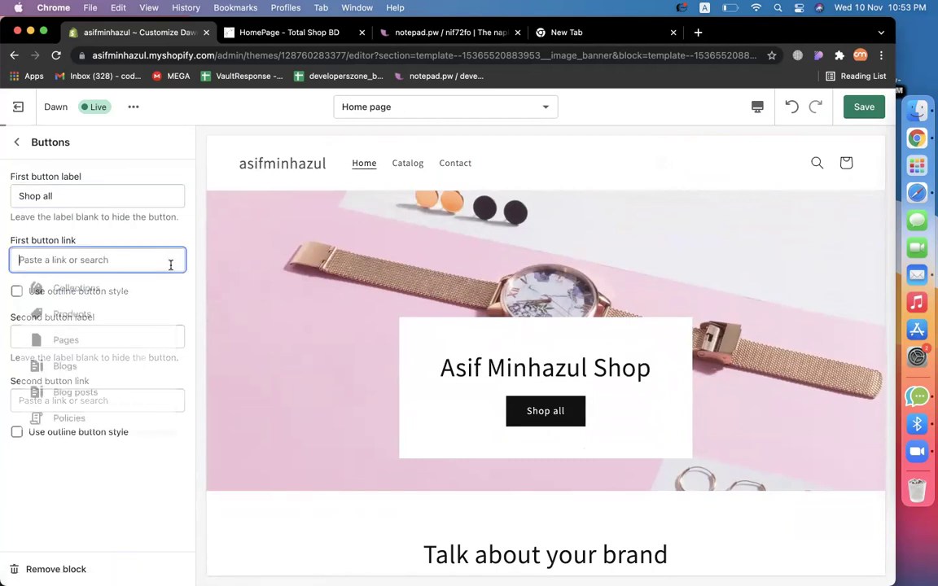
click(133, 500)
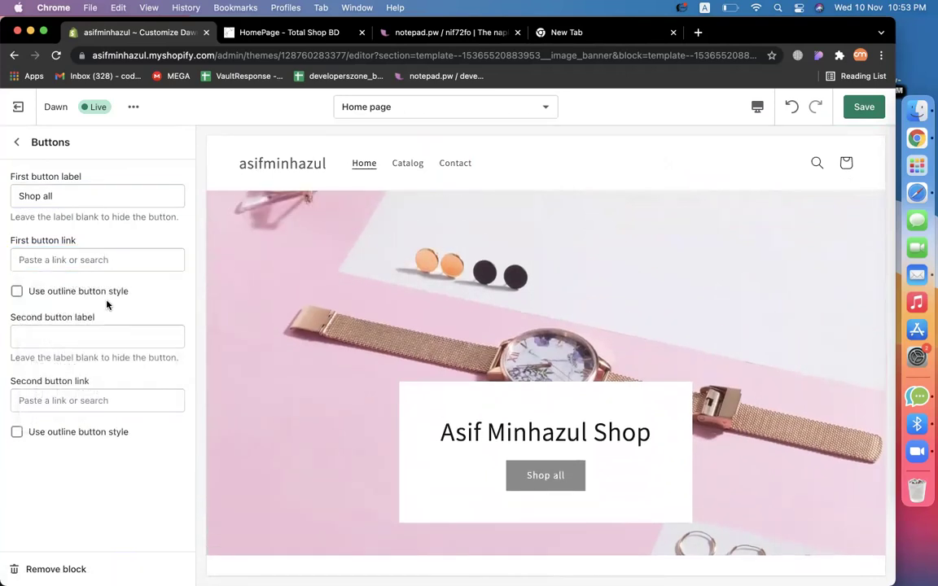
click(103, 257)
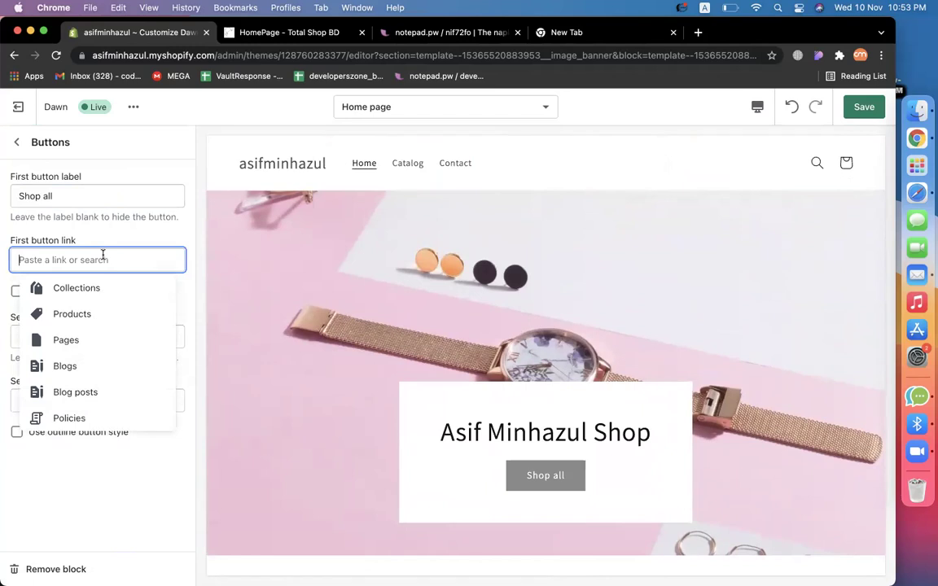
click(116, 314)
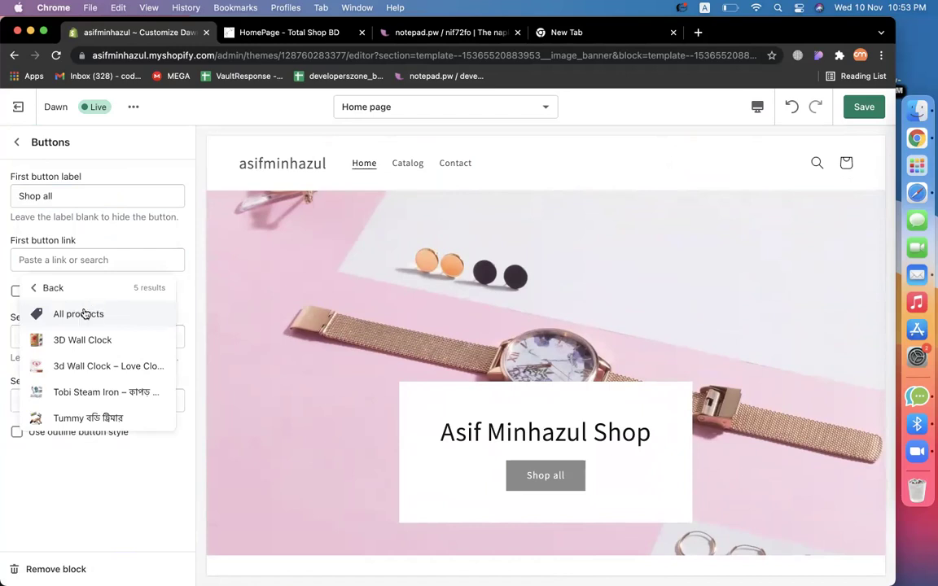
click(84, 314)
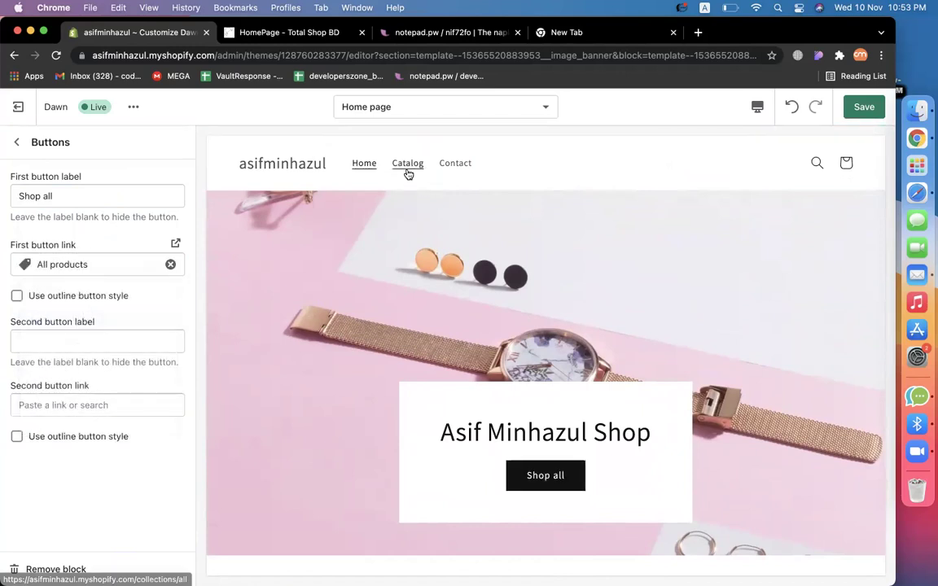
Preview the Shop all catalog, save changes, exit, and reopen the Dawn theme's customizer.
click(550, 478)
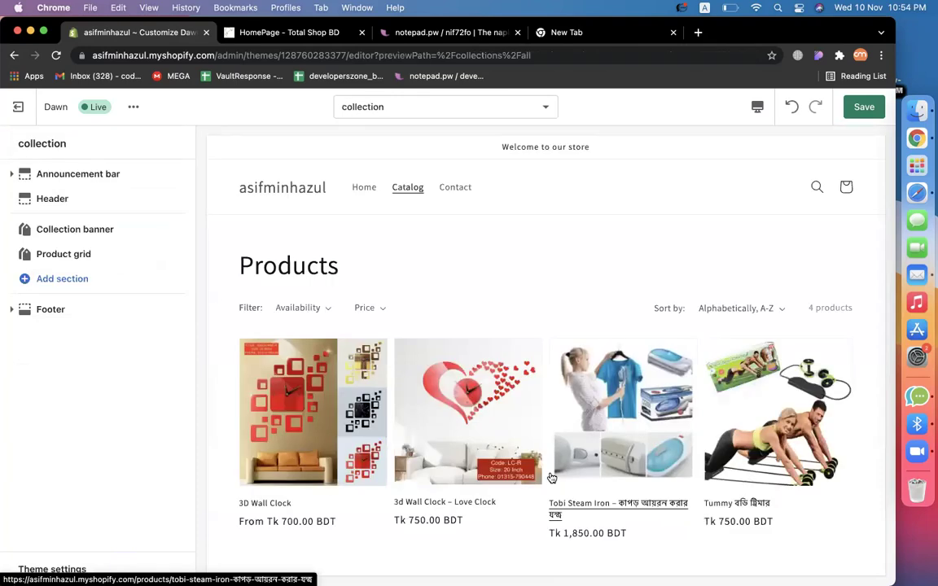
click(16, 115)
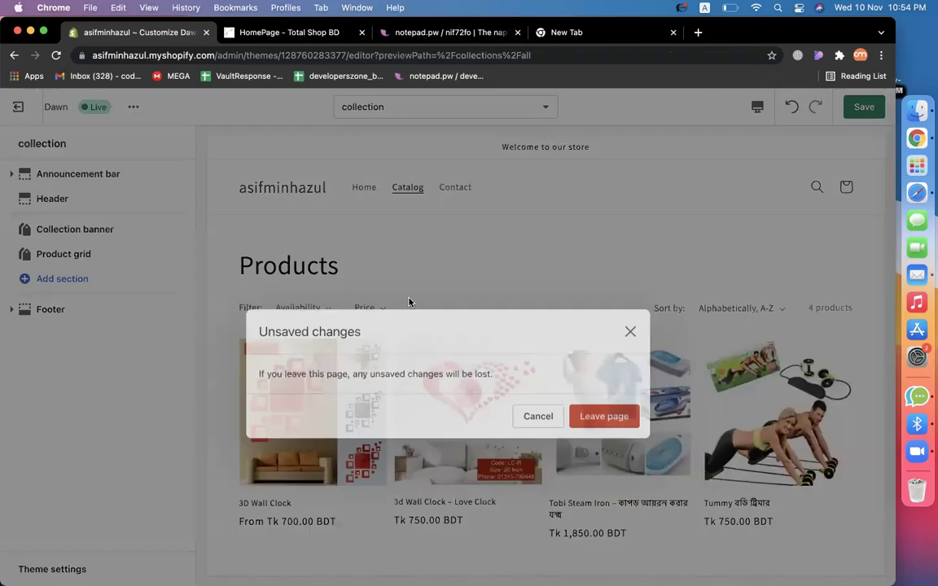
click(615, 382)
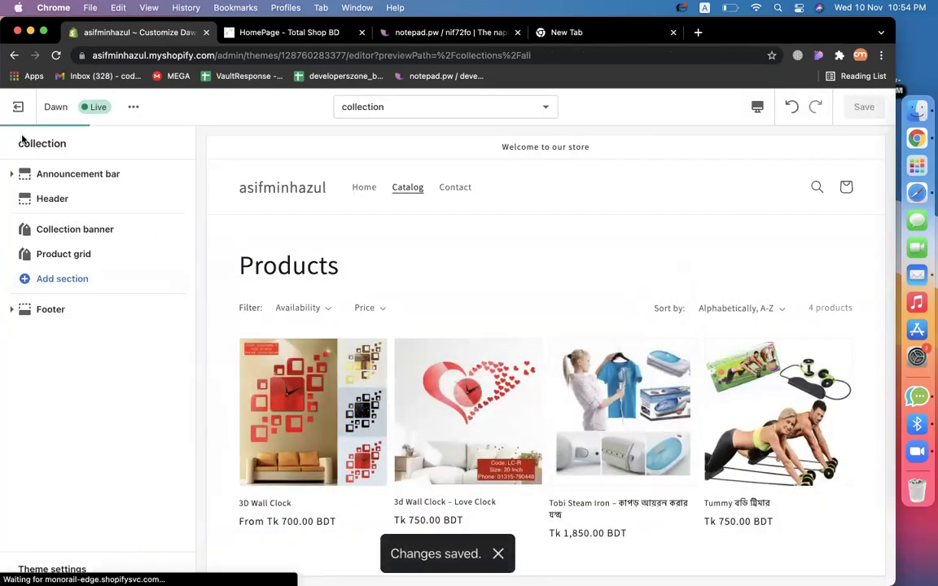
click(16, 107)
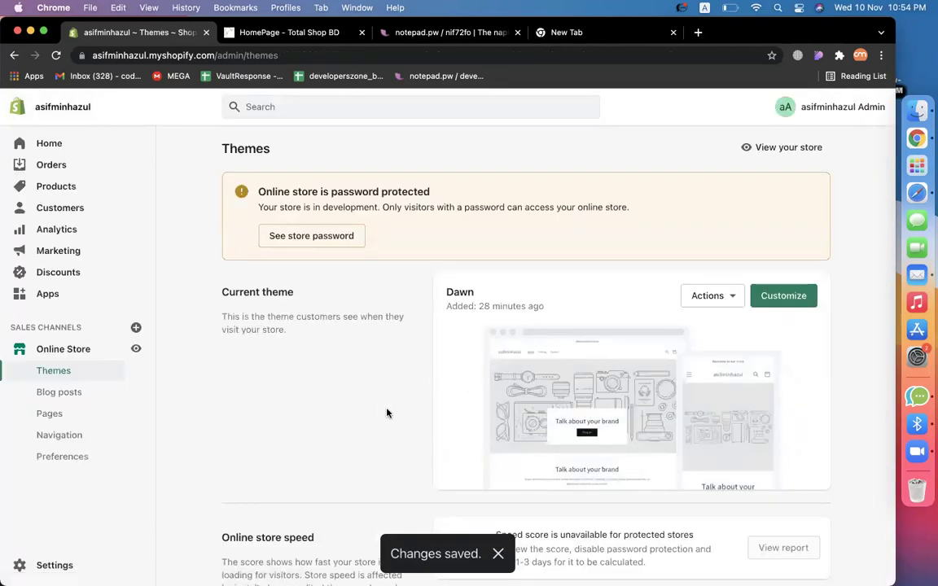
click(778, 296)
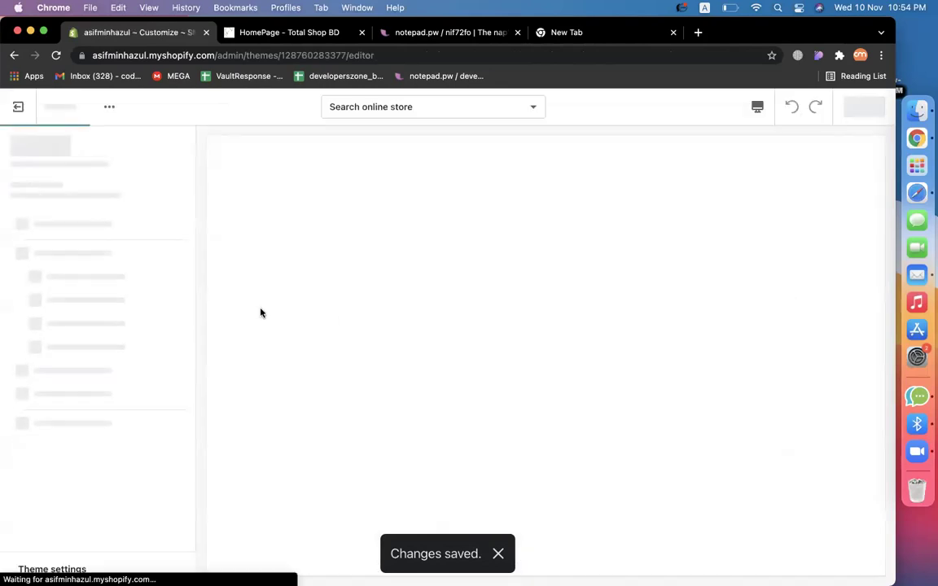
scroll(314, 343, down, 5)
Change the rich text heading to 'We Are AsifMinhazul Shop'.
scroll(314, 342, down, 4)
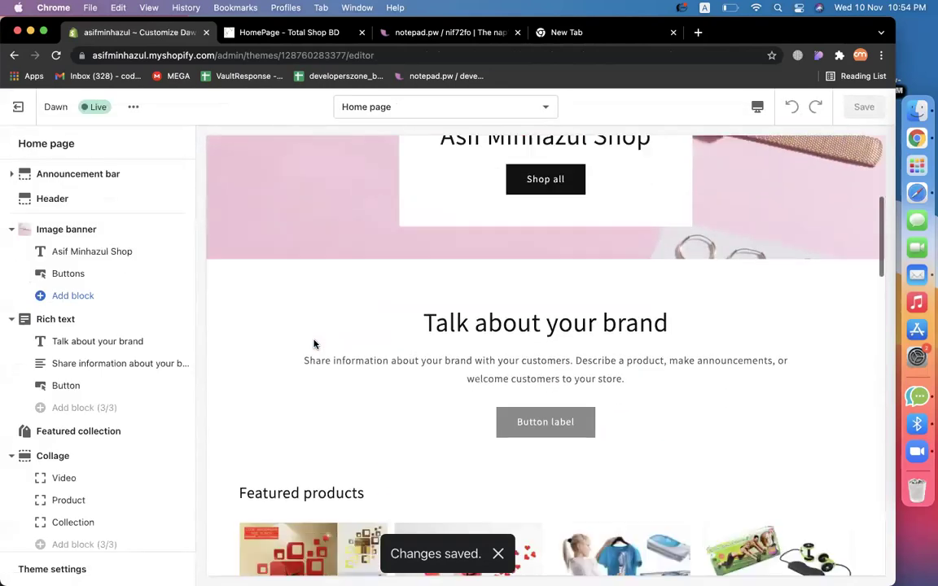
triple_click(473, 265)
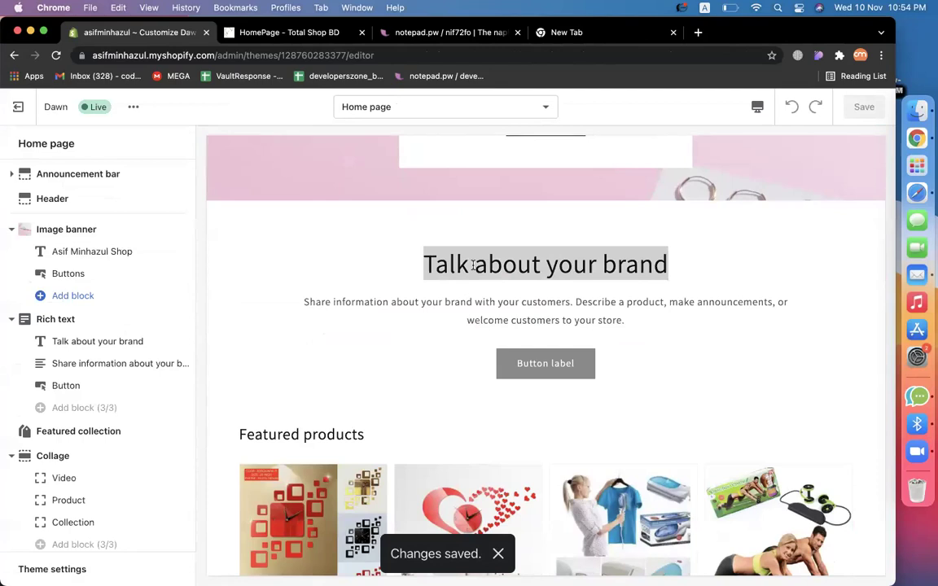
click(107, 342)
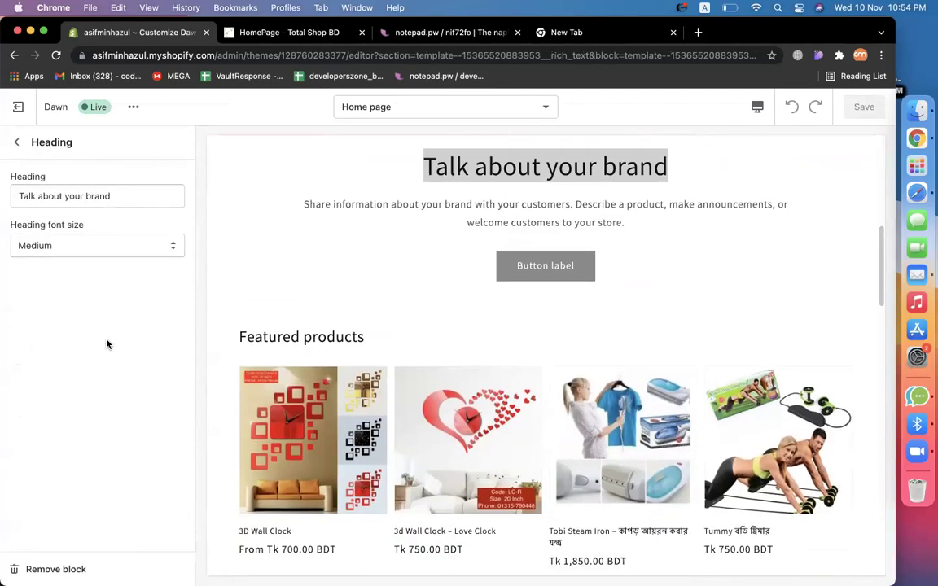
triple_click(124, 204)
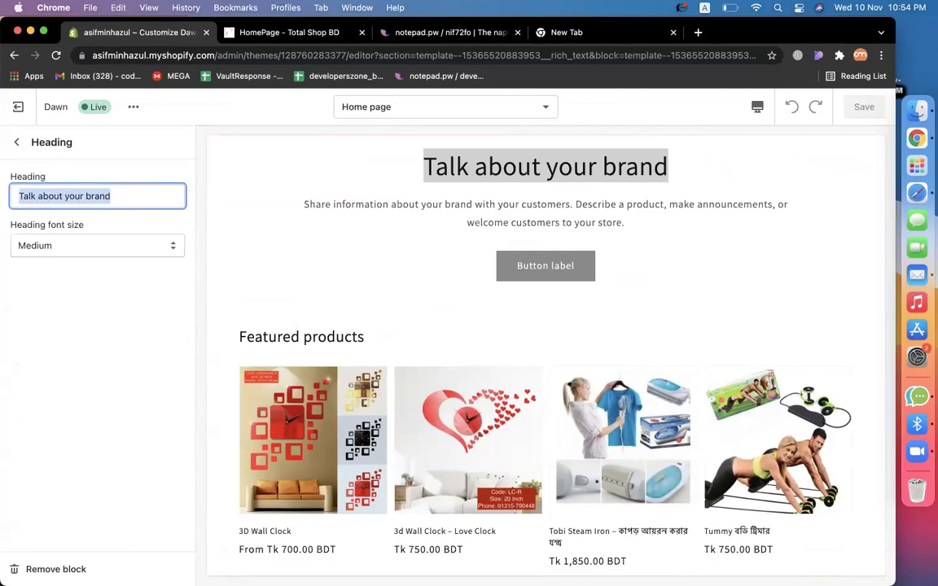
text(We Are )
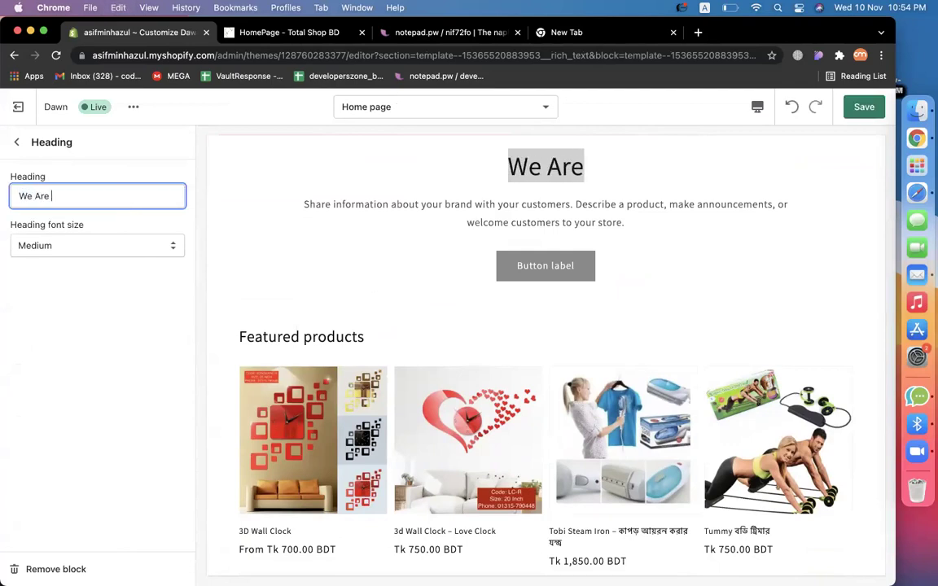
text(AsifMinha)
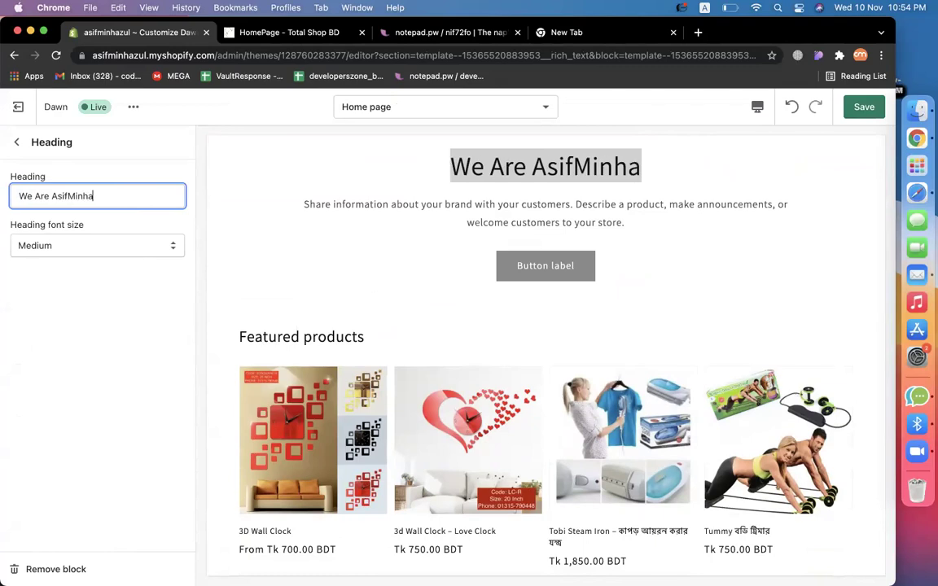
text(zul Shop)
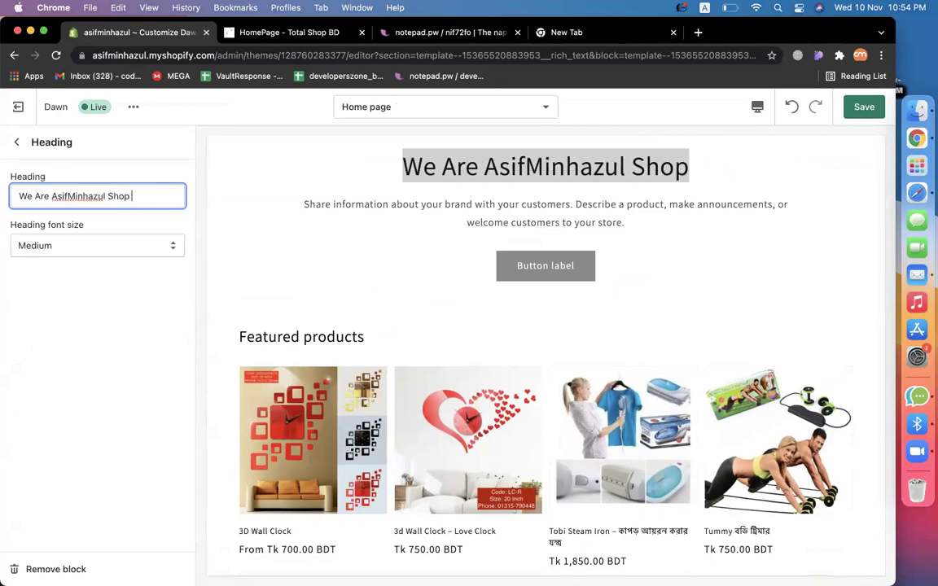
click(67, 192)
click(187, 373)
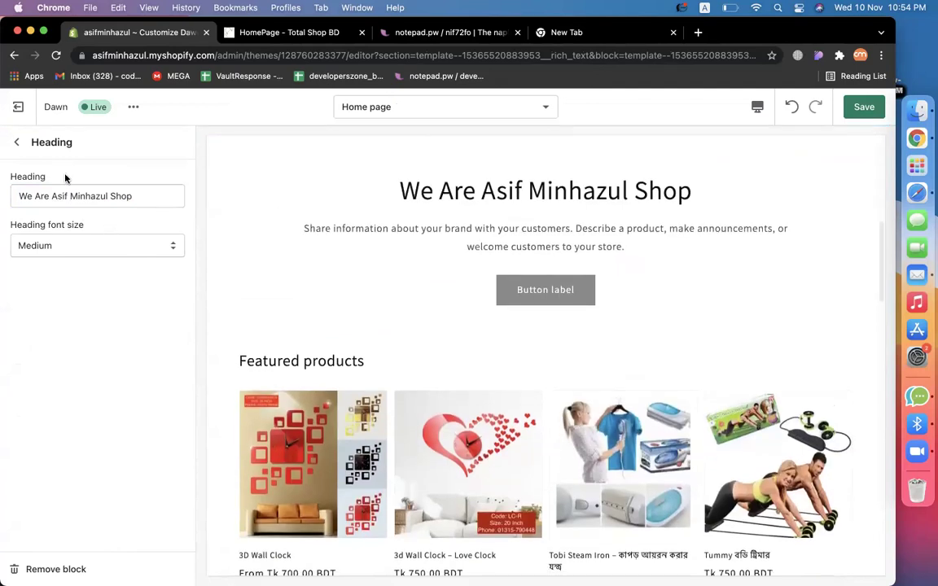
click(16, 141)
Replace the description with 'We provide quality products with fast delivery.'.
drag(303, 230, 618, 273)
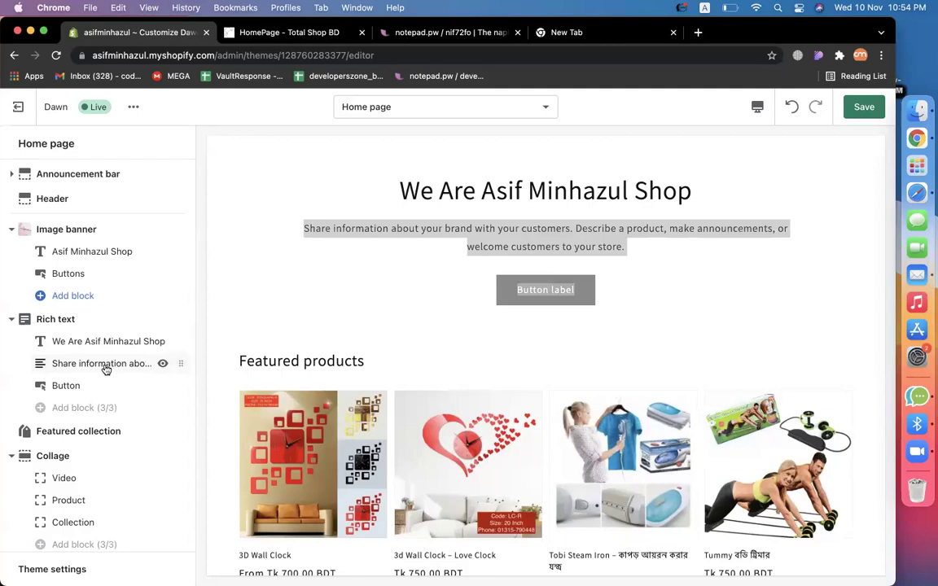
click(106, 371)
triple_click(81, 268)
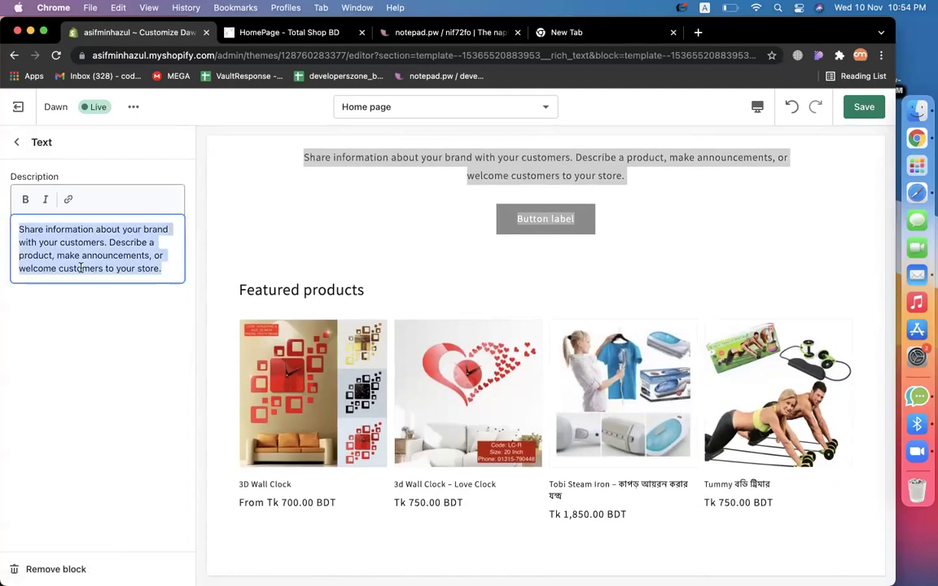
text(We provide quali)
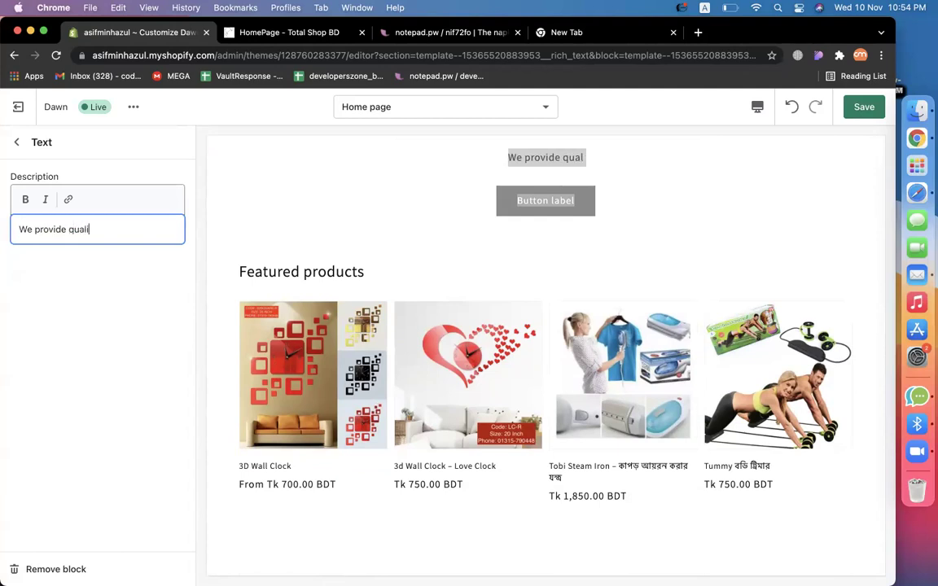
text(ty products )
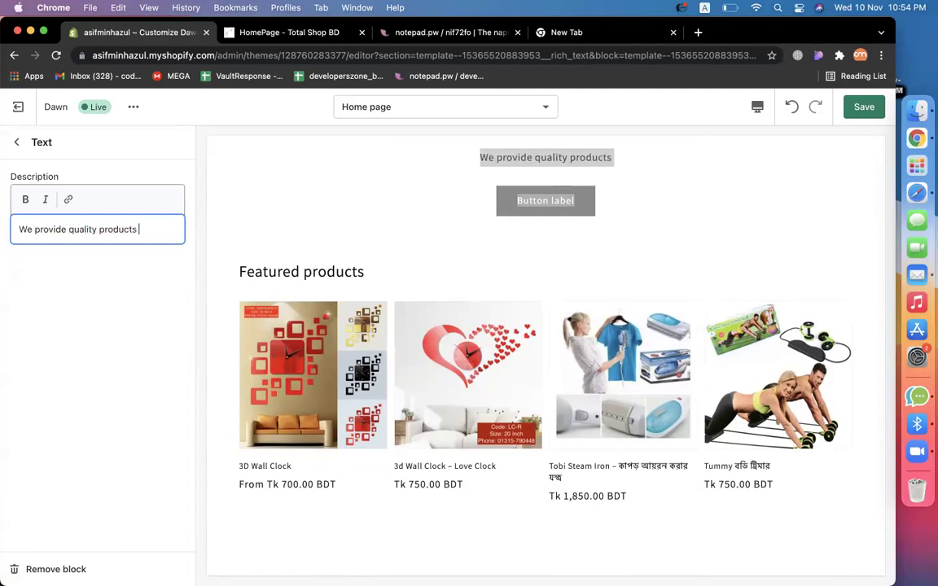
text(with fast de)
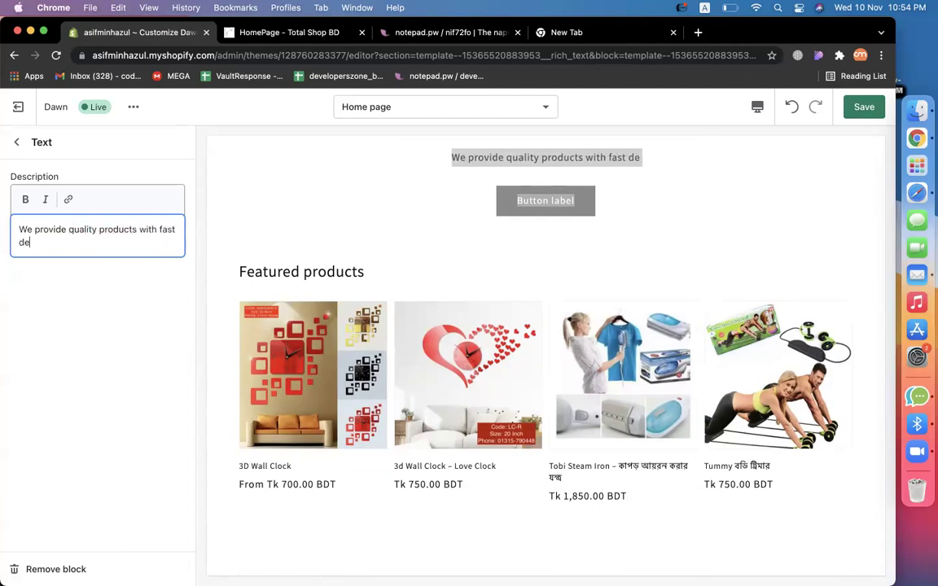
text(livery.)
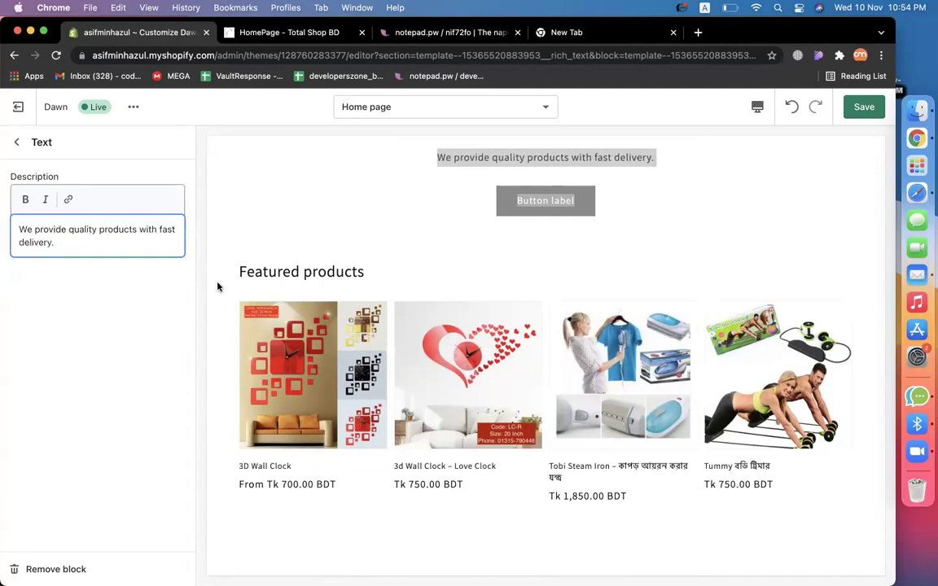
click(19, 144)
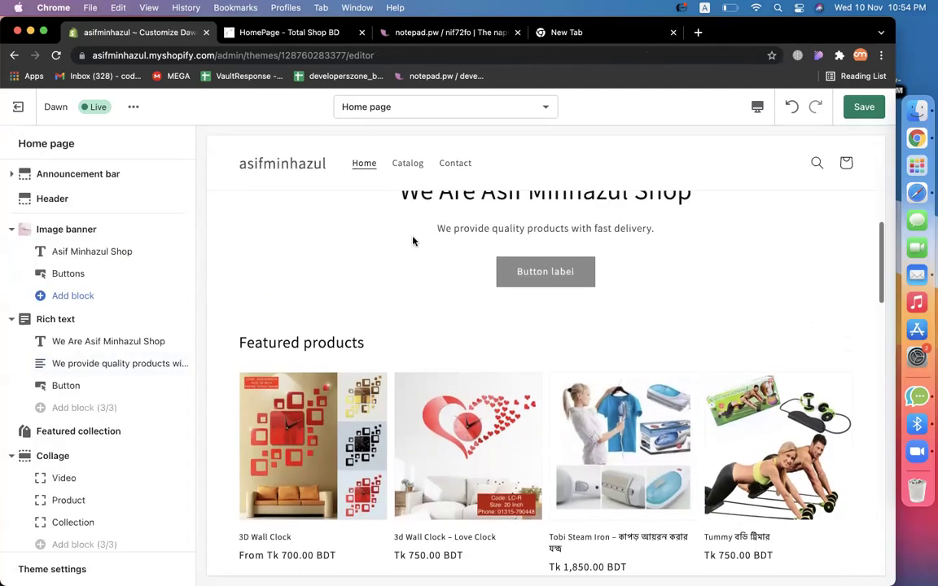
Relabel the rich text button 'View Product' and link it to All products.
click(67, 387)
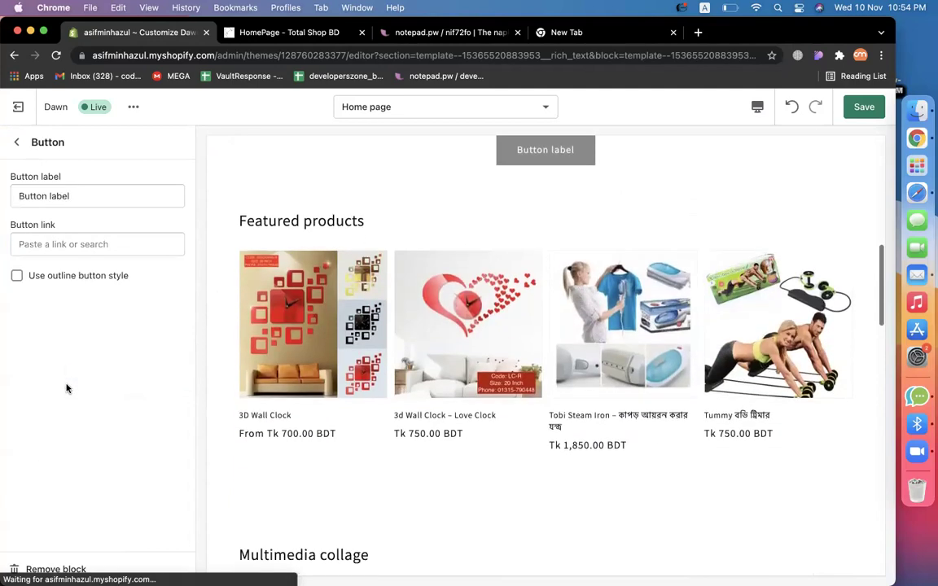
double_click(117, 188)
text(V)
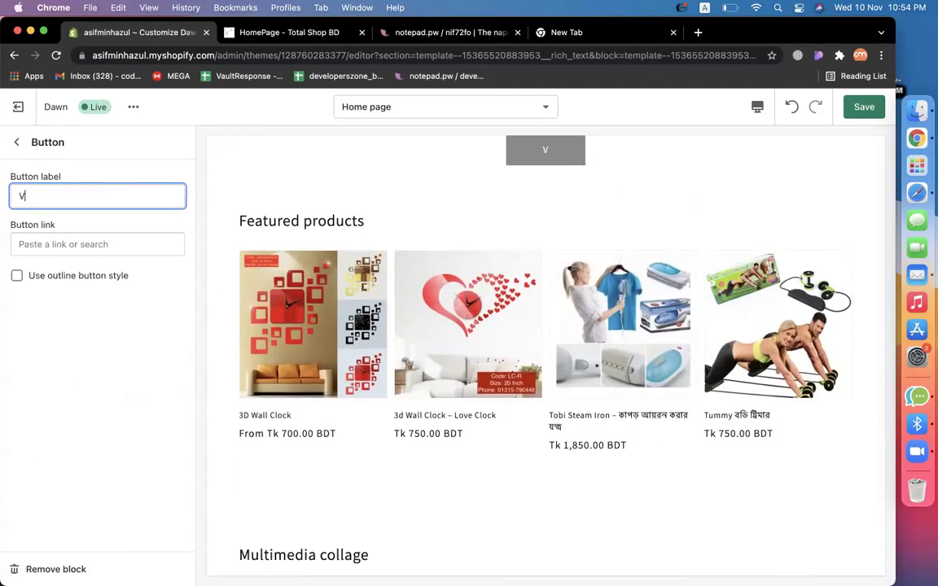
text(duct)
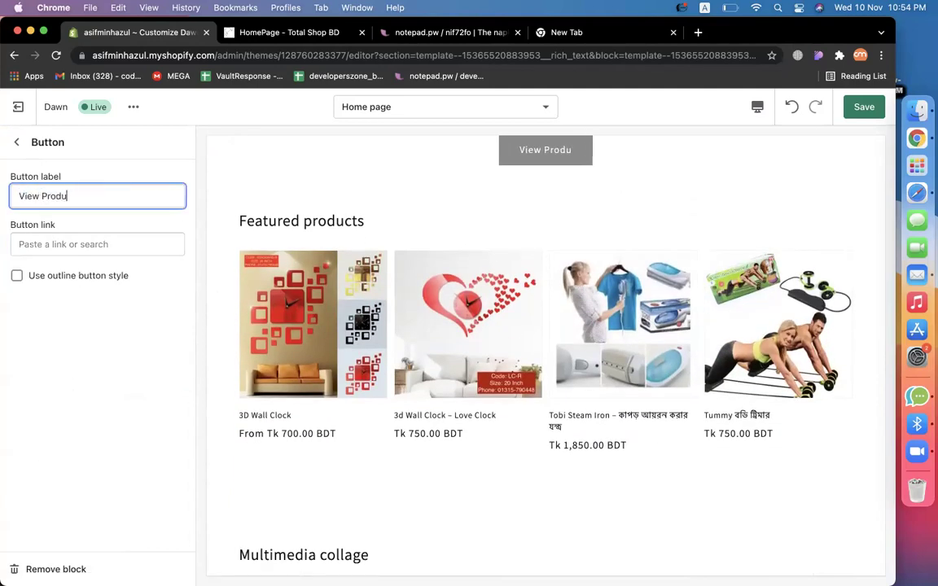
click(109, 244)
click(93, 301)
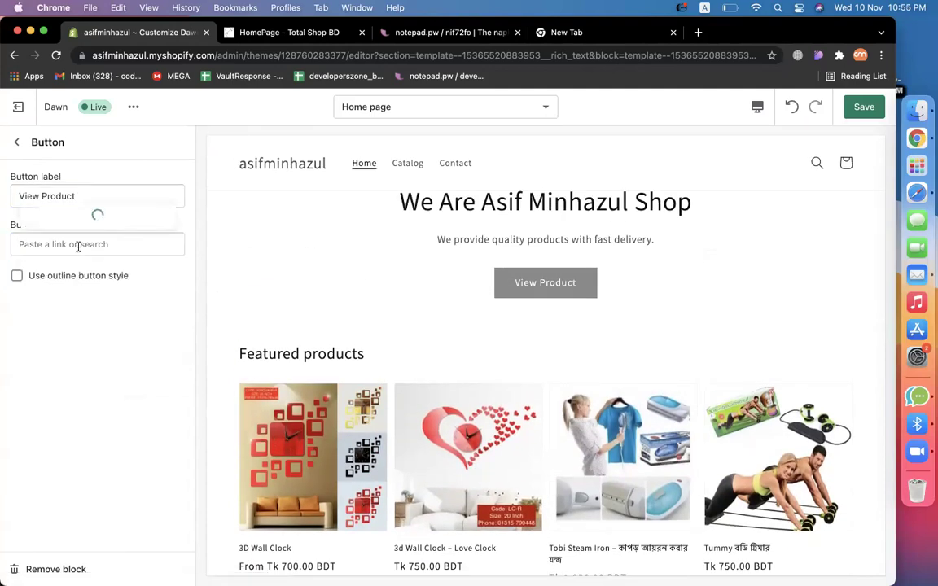
click(68, 296)
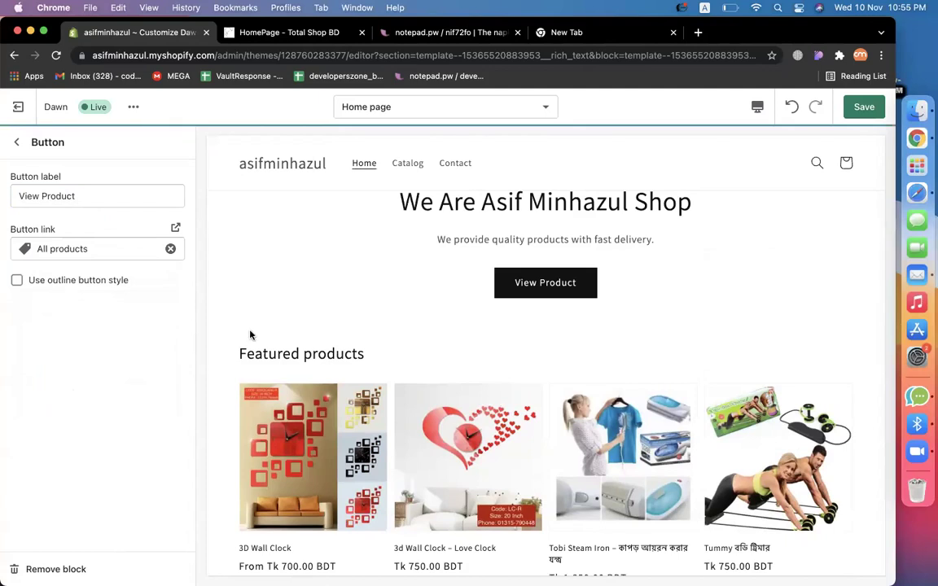
click(14, 141)
scroll(530, 328, down, 3)
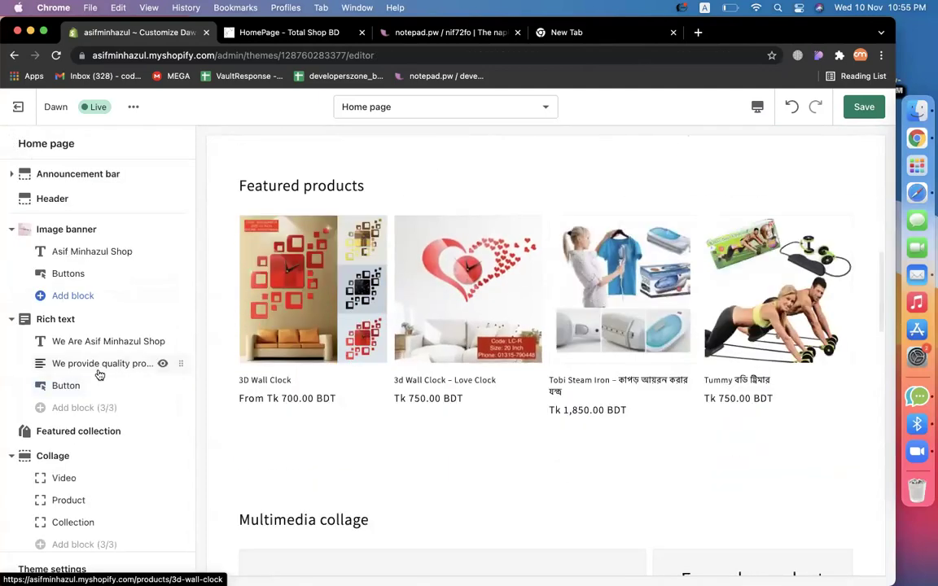
Change the featured collection section's collection to Clock Collection.
scroll(109, 439, down, 3)
scroll(430, 271, up, 1)
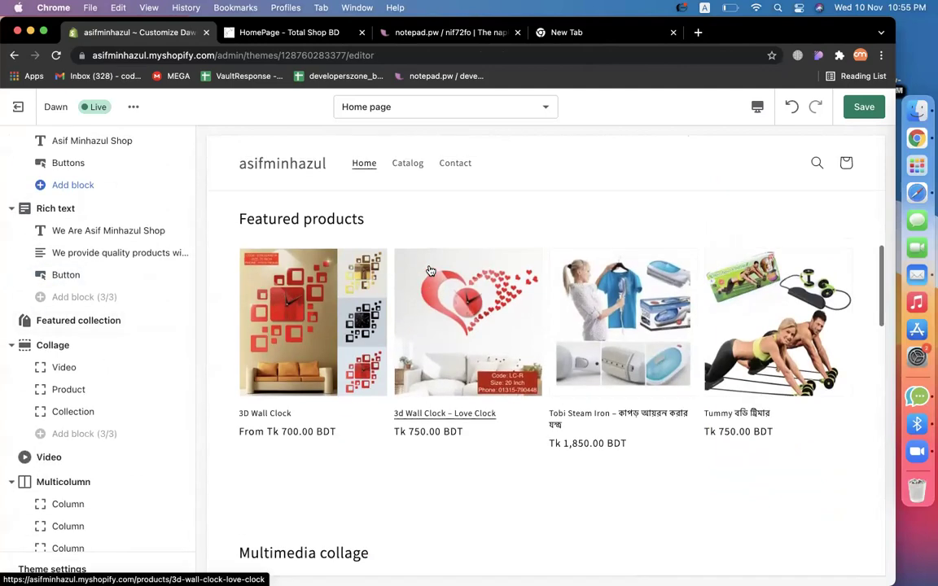
scroll(57, 390, up, 1)
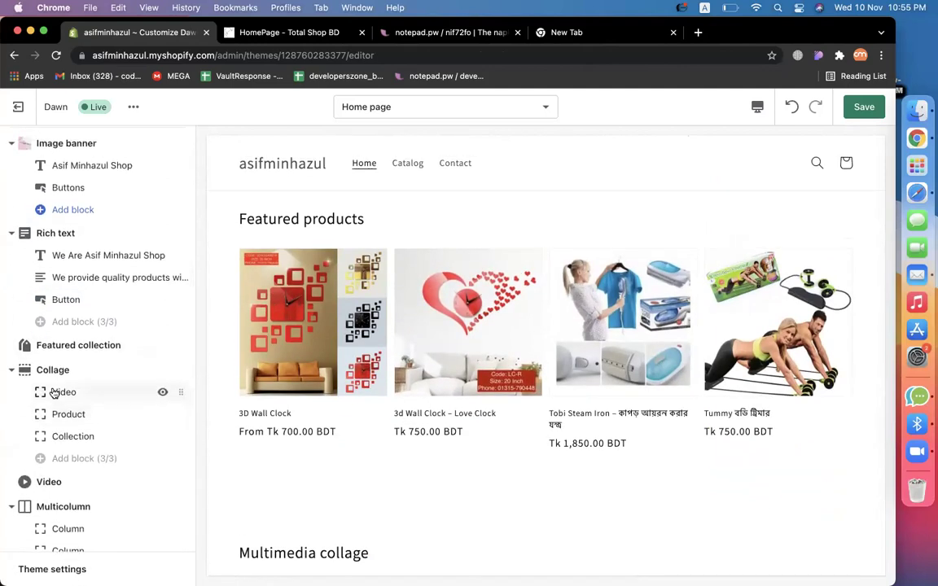
click(102, 346)
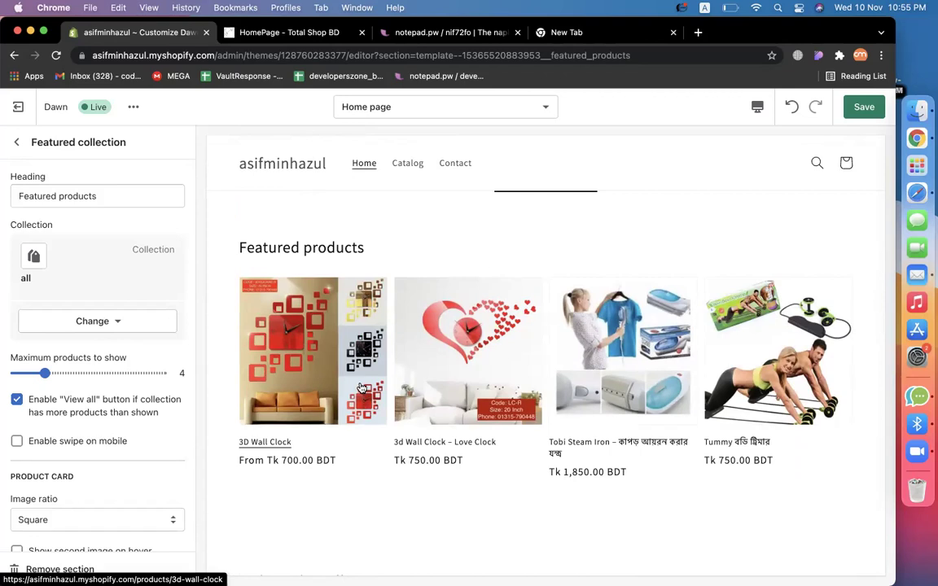
click(96, 321)
click(91, 358)
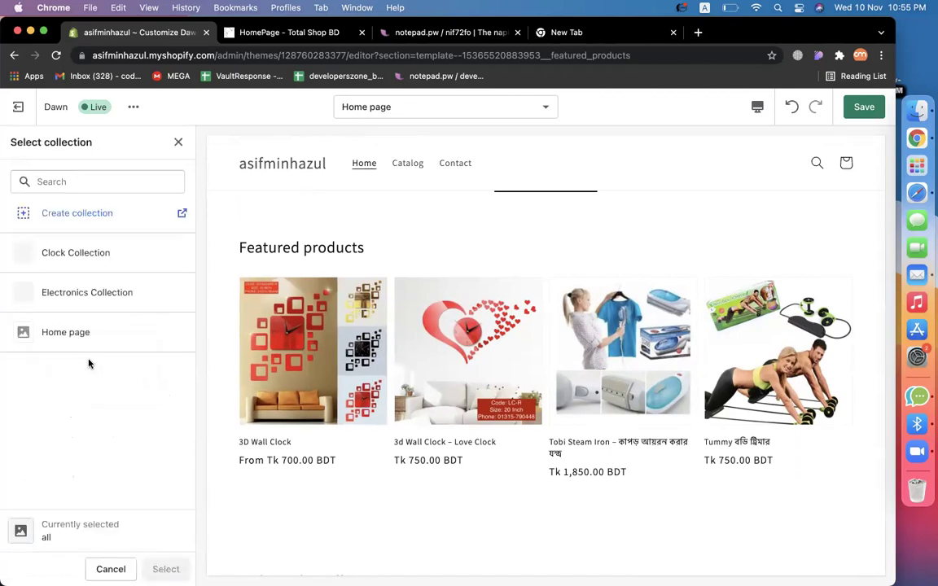
click(82, 254)
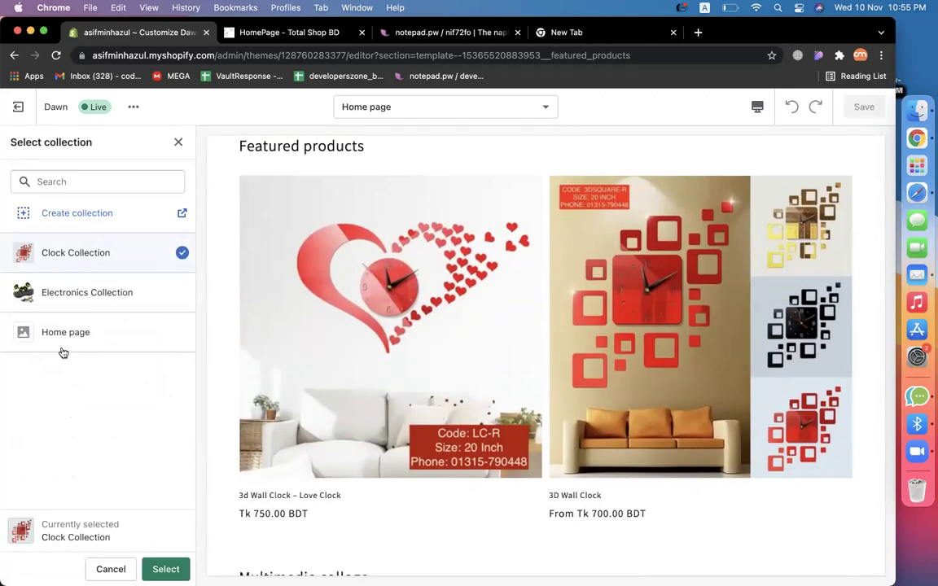
click(166, 569)
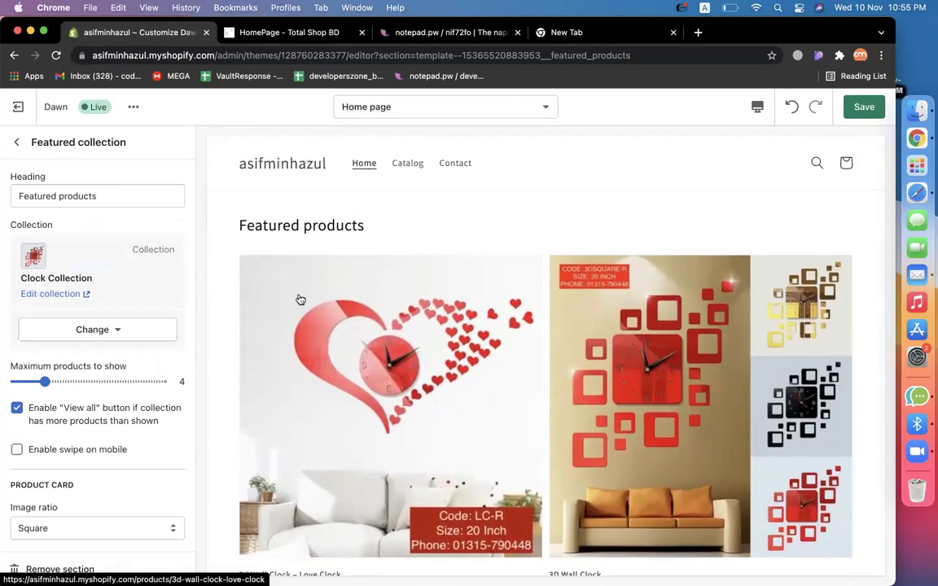
Set the Maximum products slider to 2.
scroll(299, 299, down, 3)
scroll(300, 299, up, 1)
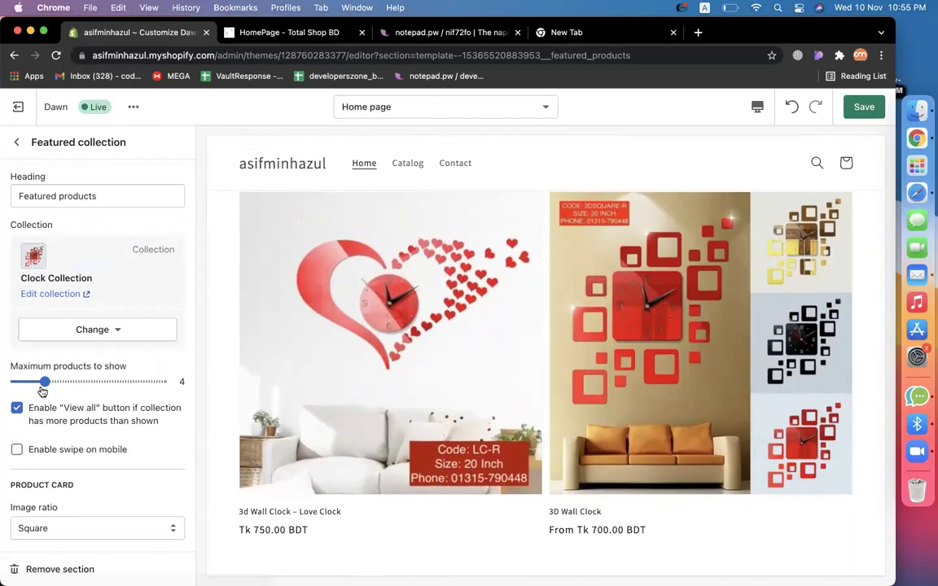
drag(43, 381, 22, 374)
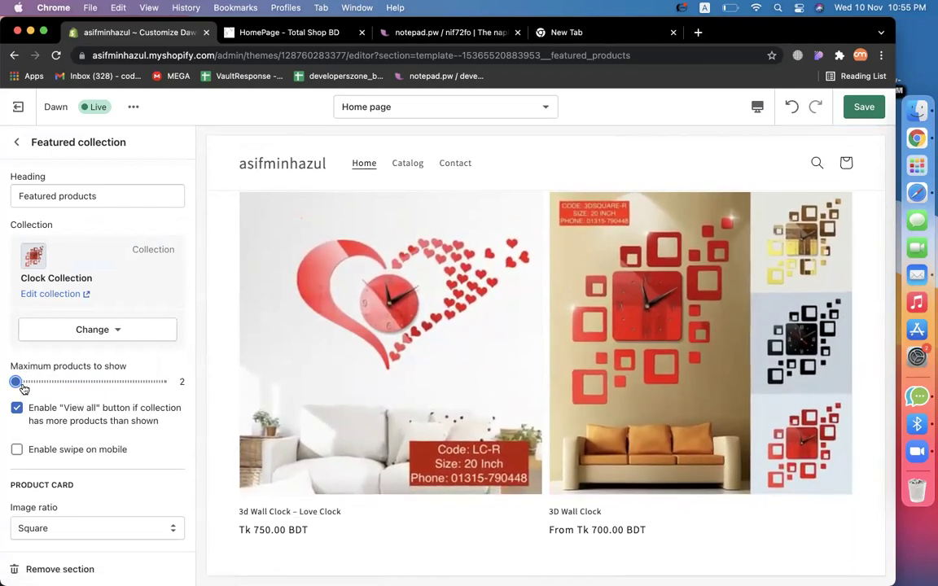
mouse_move(14, 379)
mouse_down()
mouse_move(105, 382)
mouse_move(7, 377)
mouse_up()
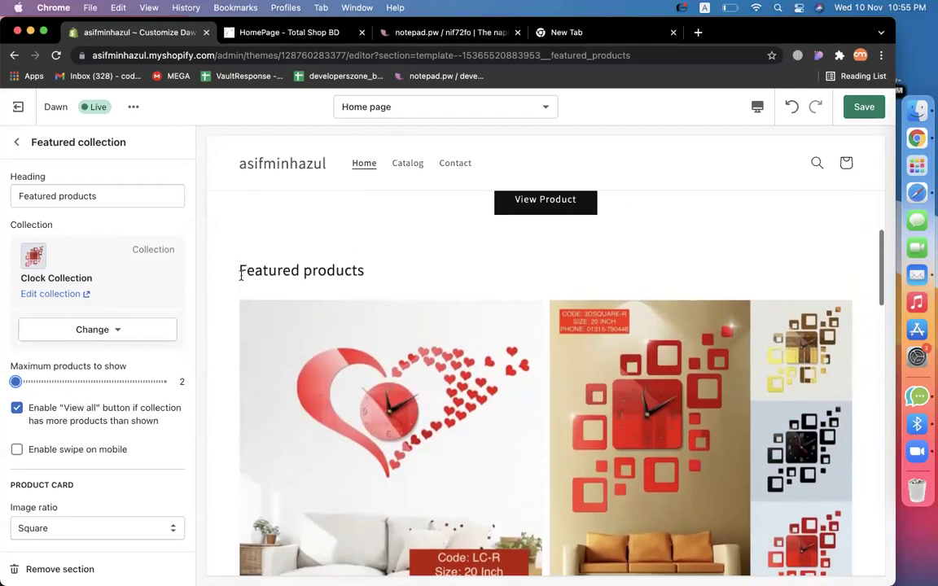
Rename the section heading to 'Clock Collection'.
triple_click(241, 275)
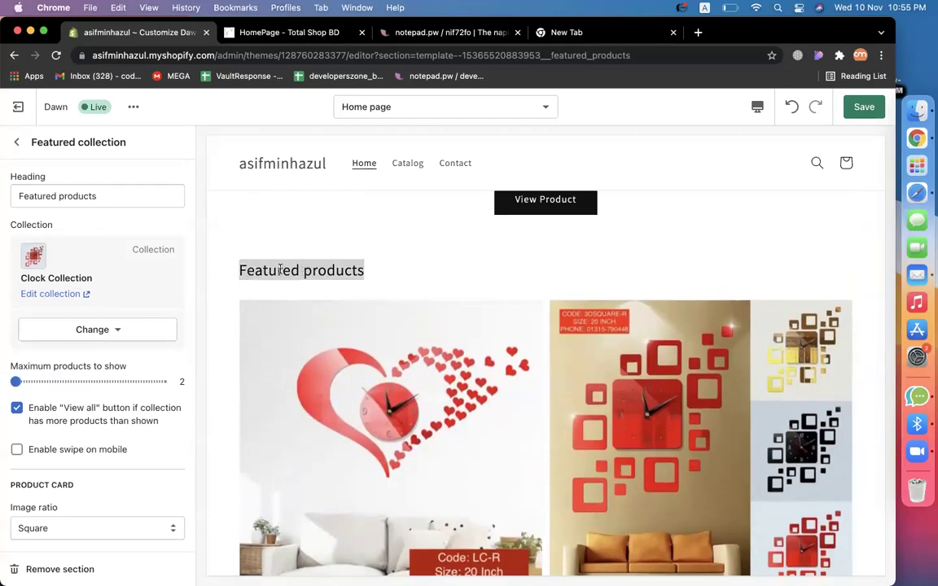
triple_click(71, 196)
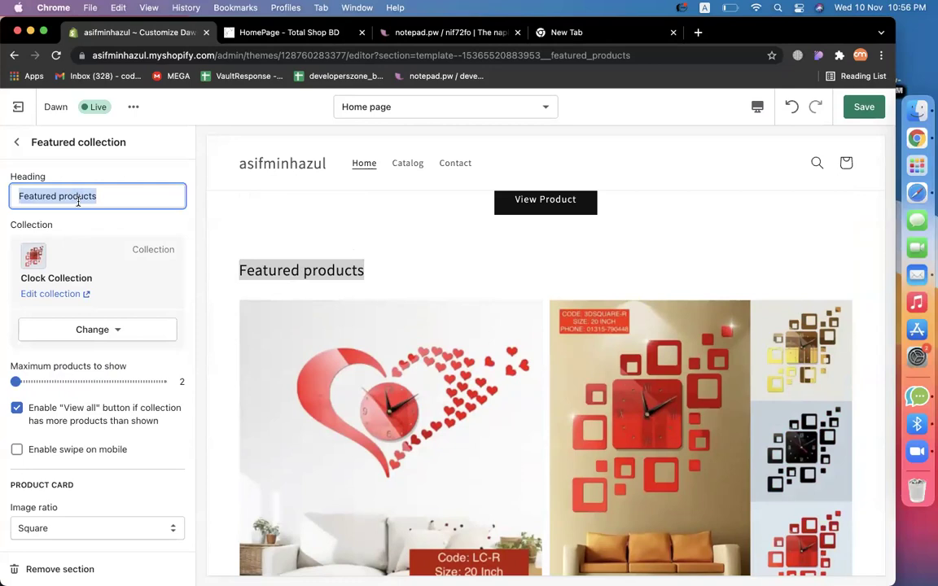
text(Clock Collection)
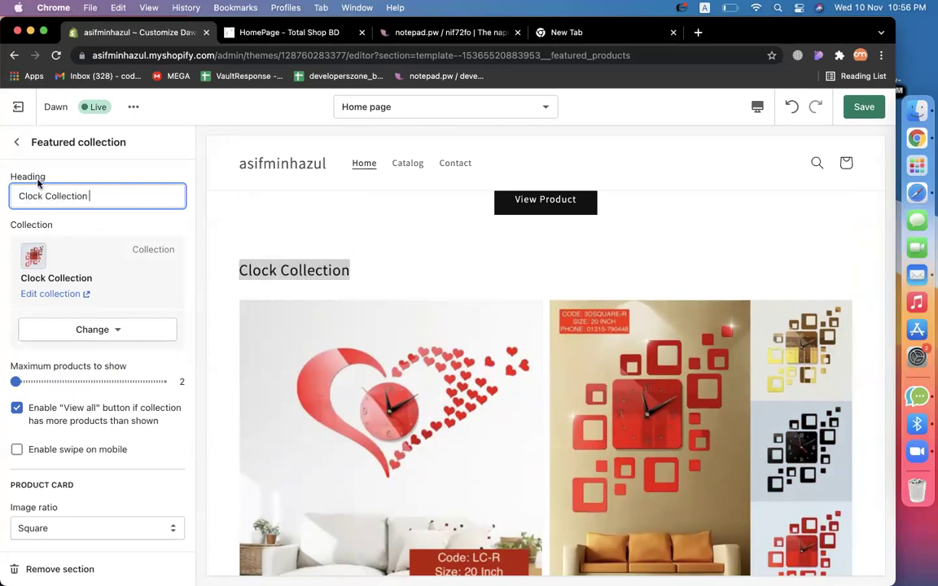
click(16, 141)
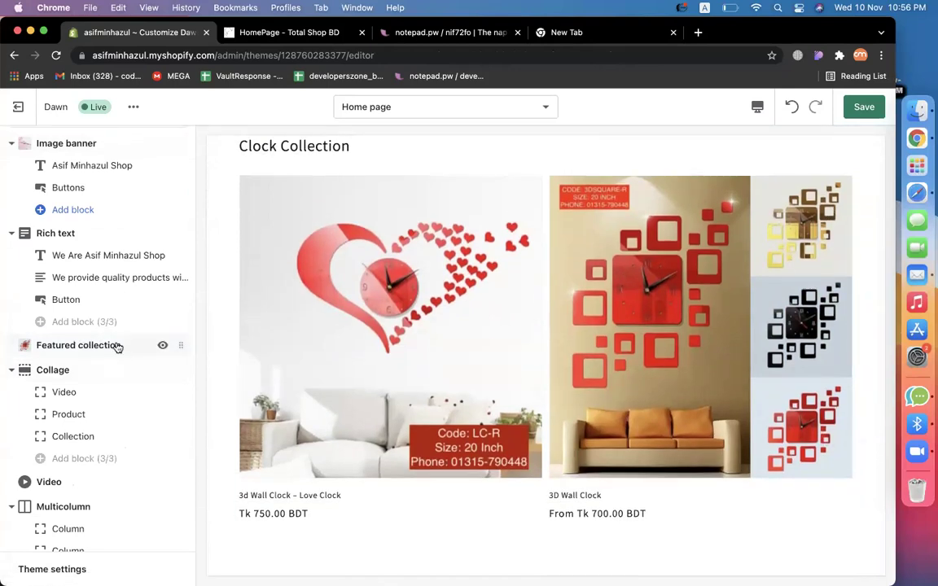
scroll(116, 347, down, 3)
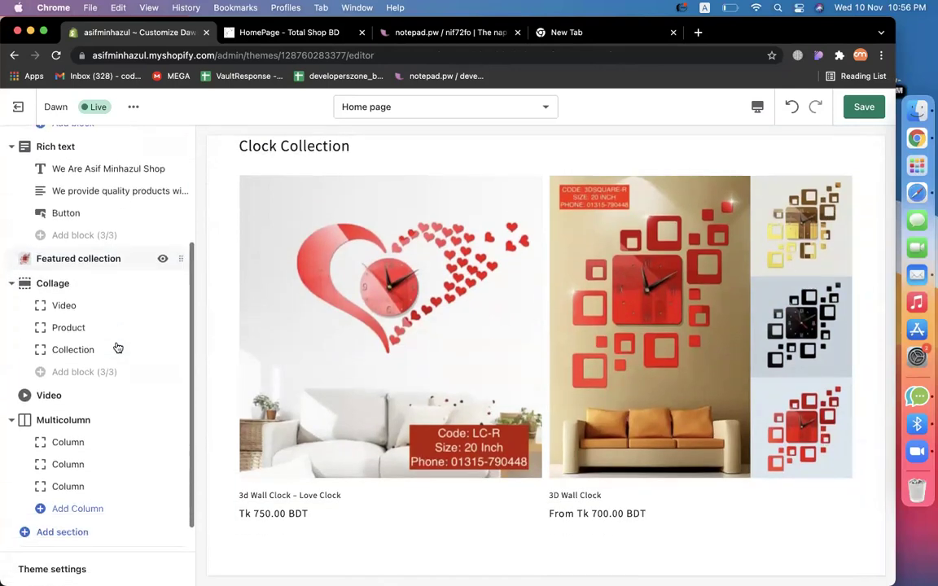
click(71, 500)
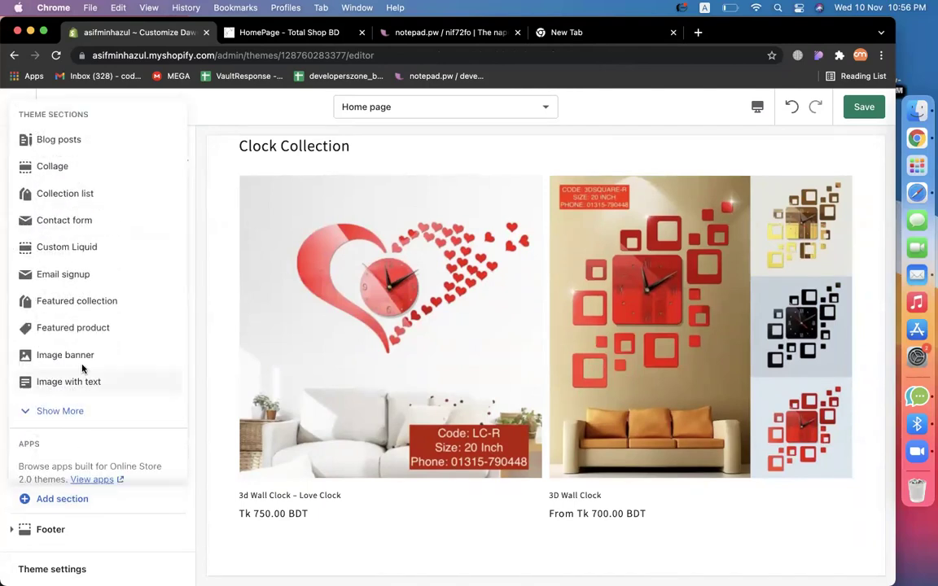
Add a Featured collection section and move it above the Collage.
click(99, 303)
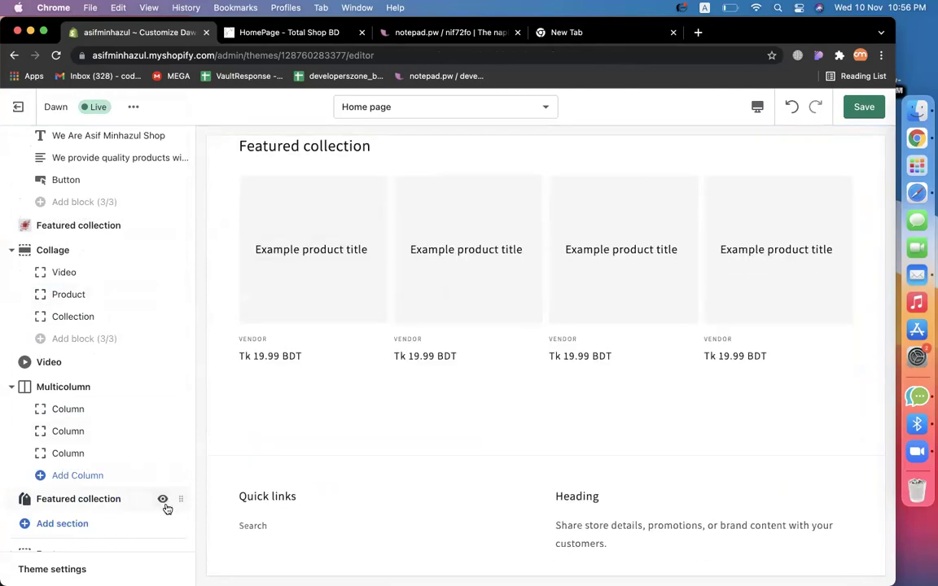
drag(180, 499, 152, 249)
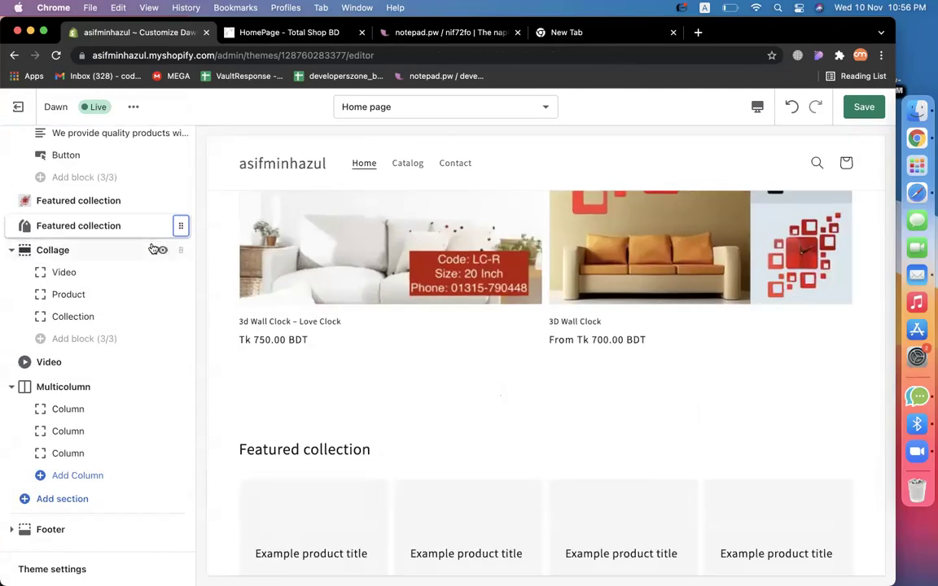
scroll(384, 305, up, 3)
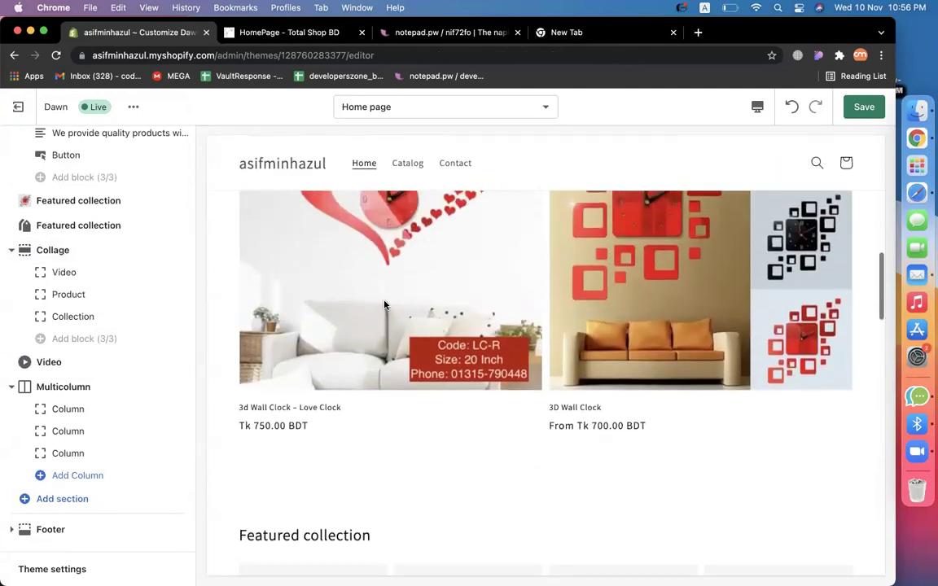
scroll(384, 305, up, 1)
scroll(310, 373, down, 3)
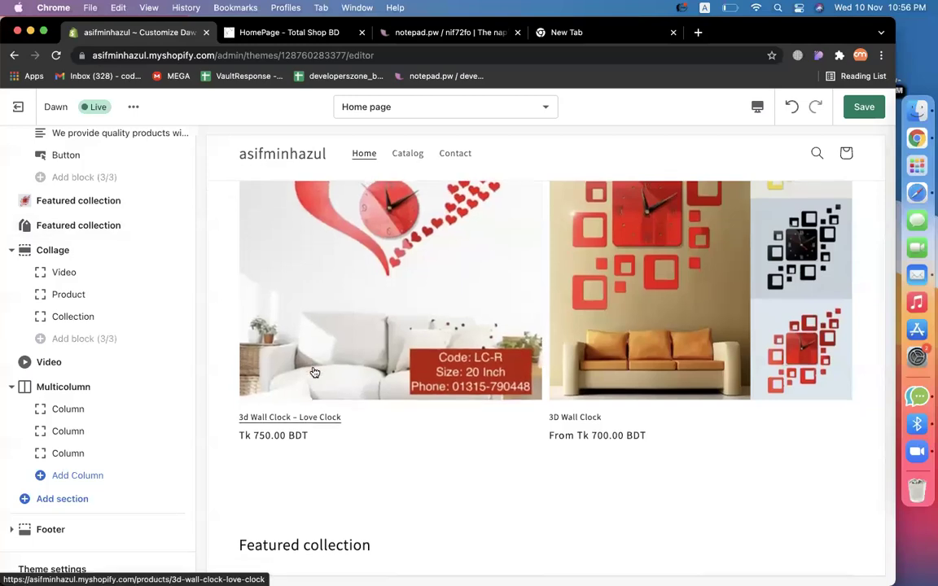
Set the new section's collection to Electronics Collection.
click(87, 228)
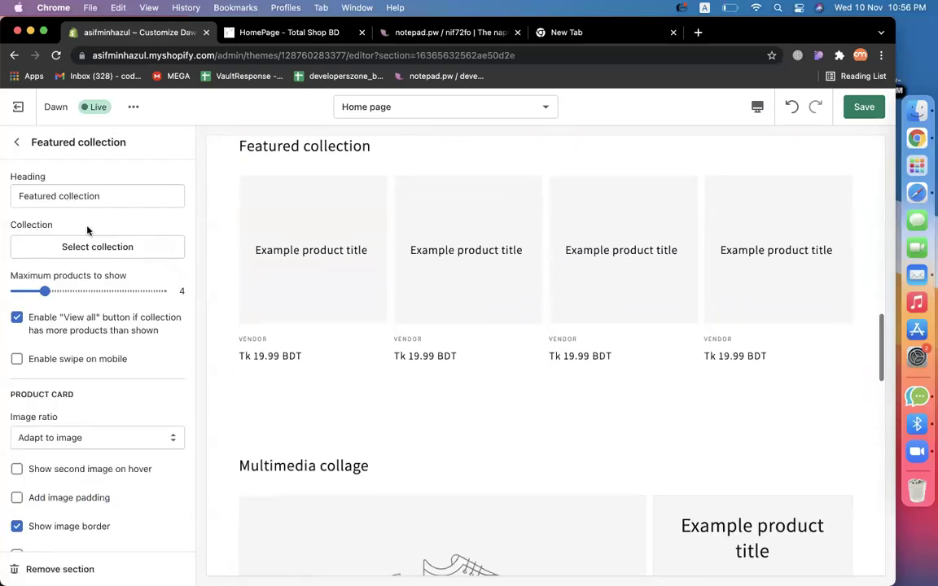
click(67, 246)
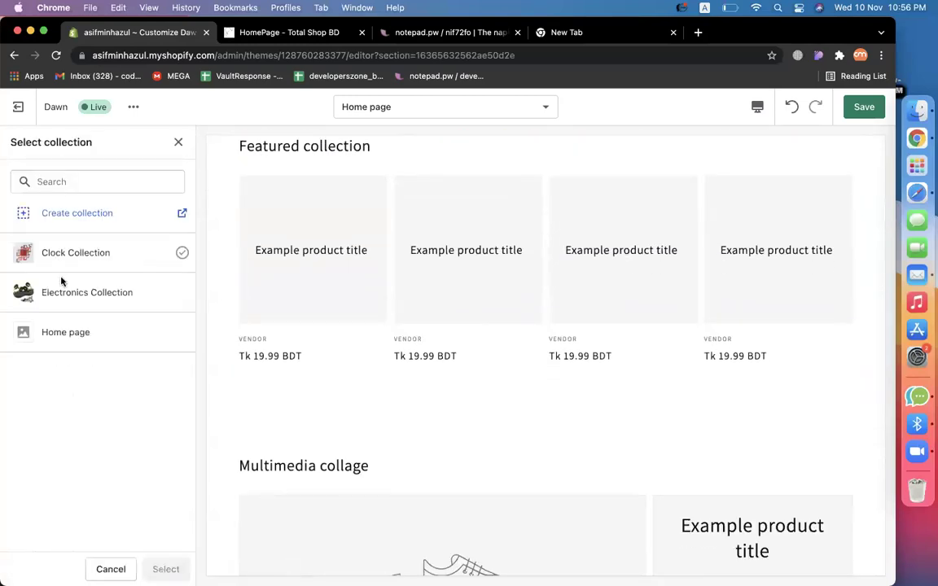
click(62, 293)
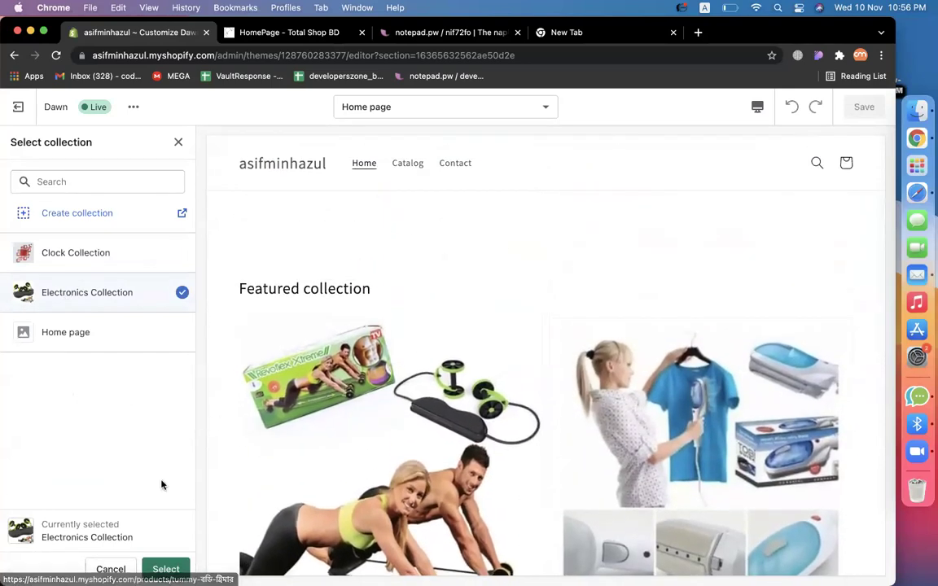
click(165, 568)
Rename the section heading to 'Electronics collection'.
click(42, 193)
double_click(41, 193)
text(Electronics collection)
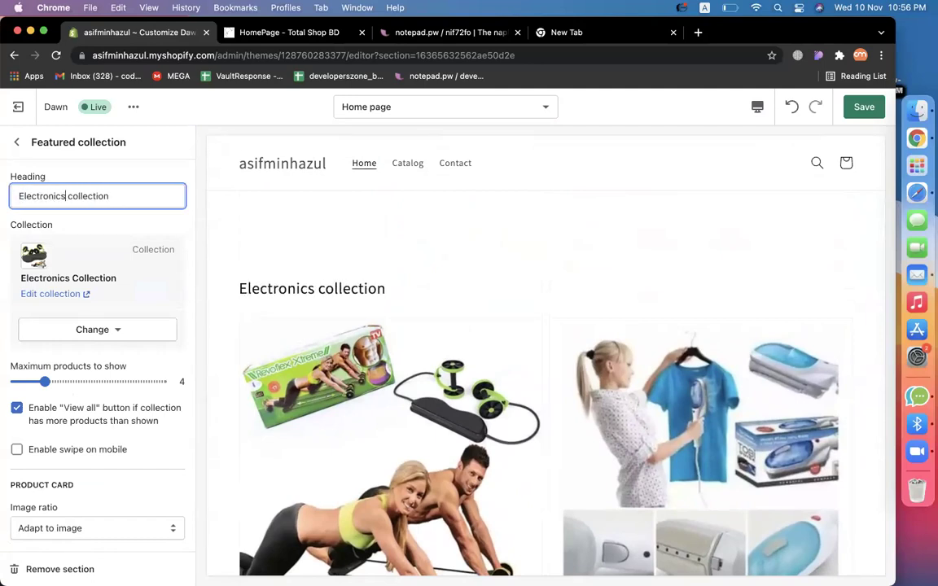
scroll(298, 288, down, 3)
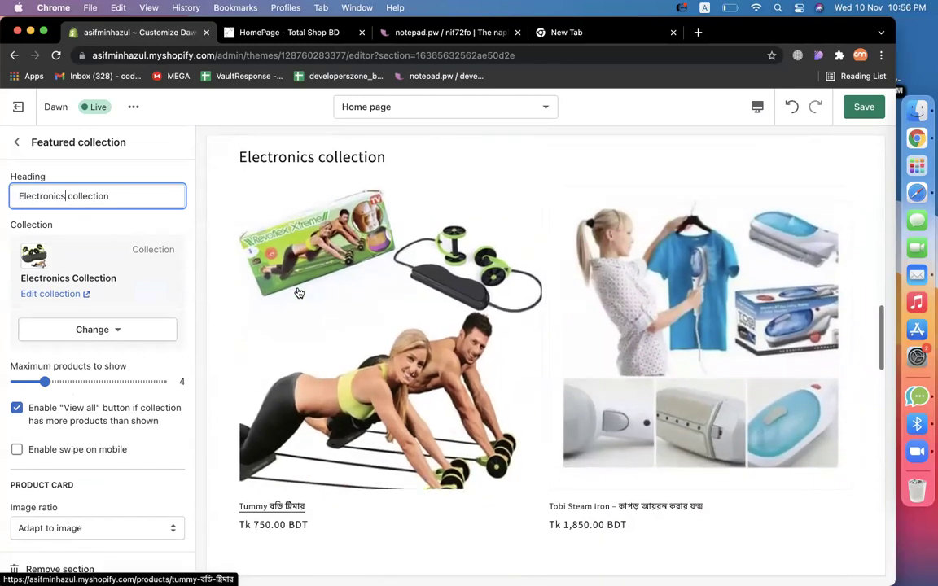
scroll(779, 452, down, 3)
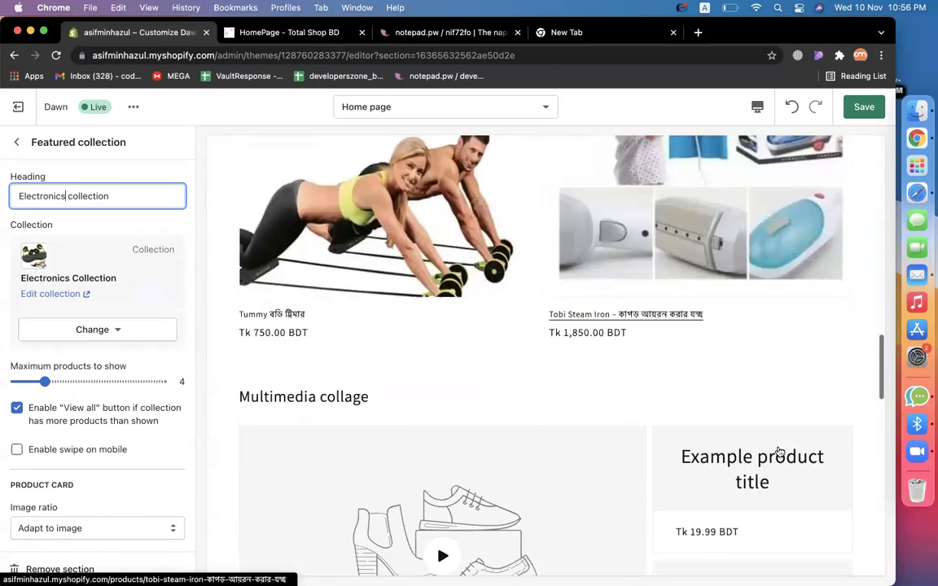
click(19, 147)
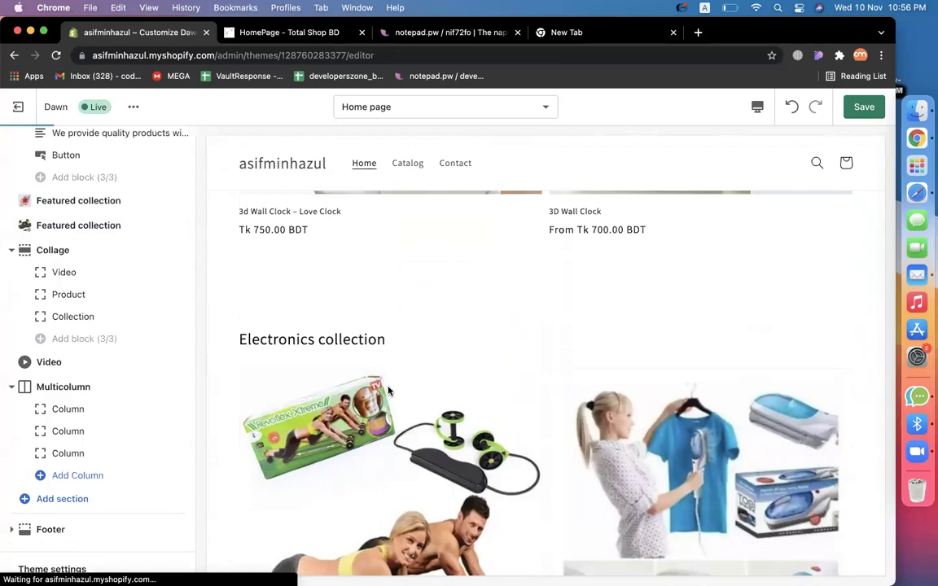
scroll(573, 477, up, 4)
scroll(550, 379, down, 4)
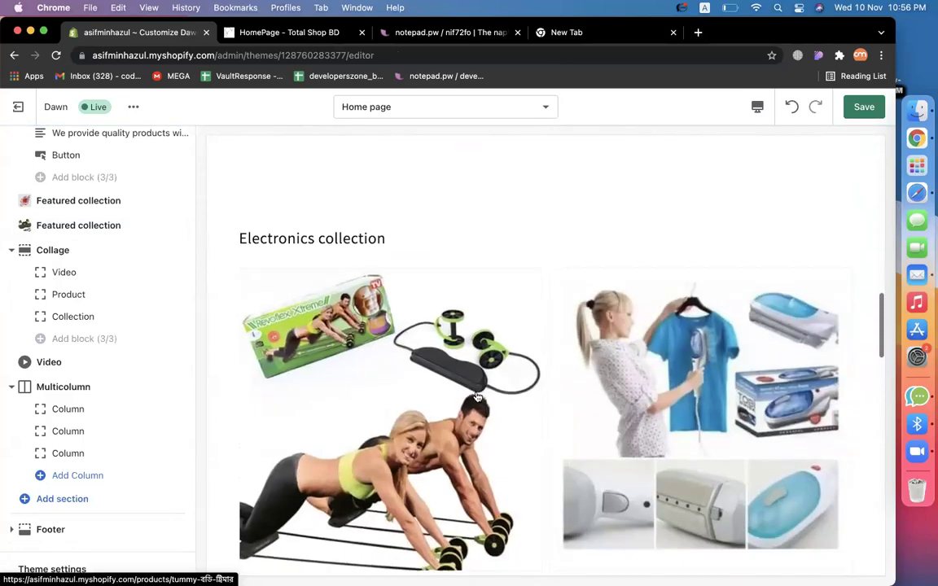
scroll(521, 374, down, 10)
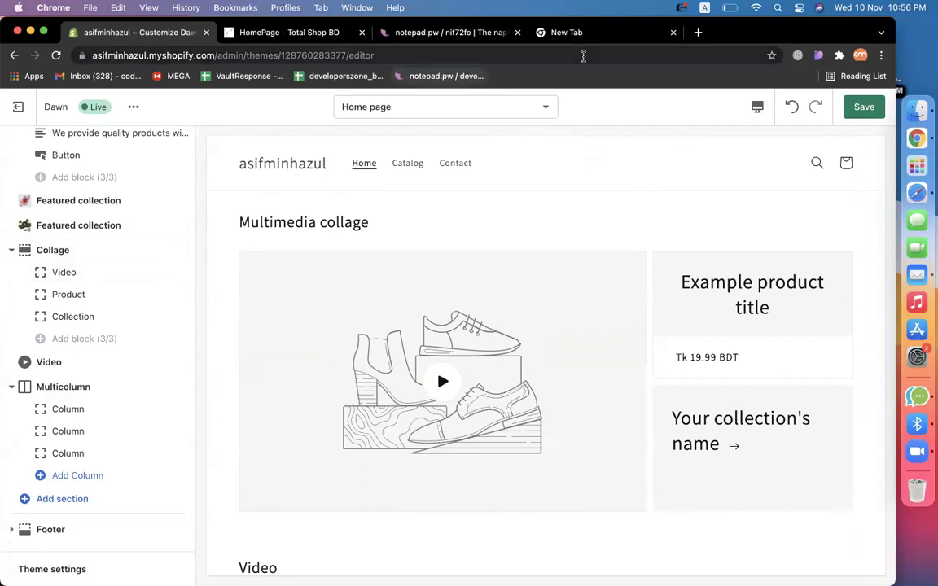
Go to youtube.com and search for 'wall clock'.
click(569, 33)
text(ele)
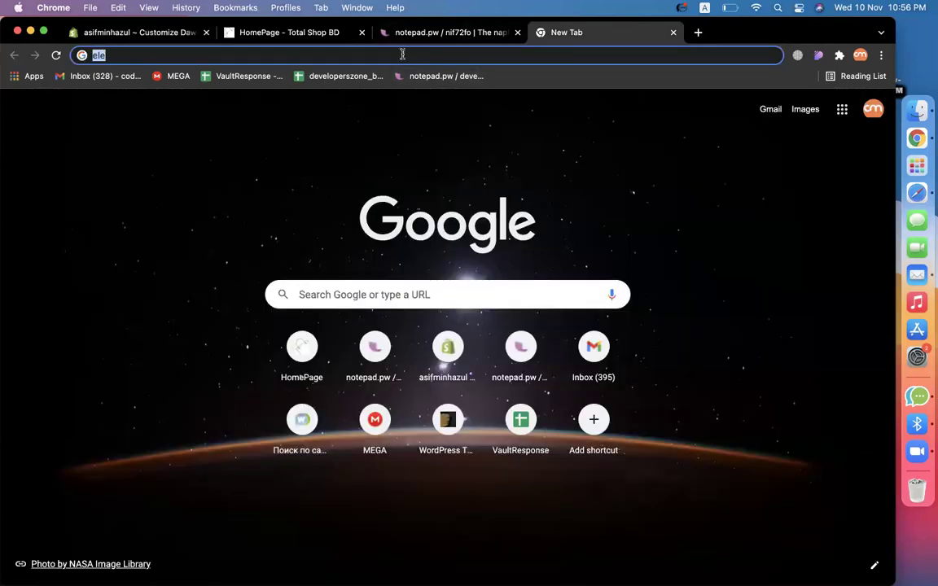
text(youtube)
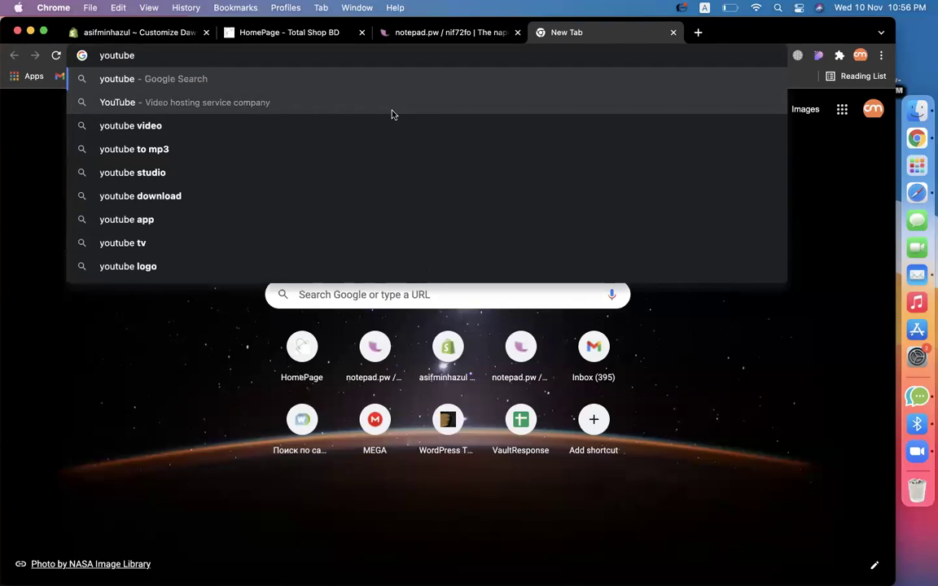
text(.com)
key(Return)
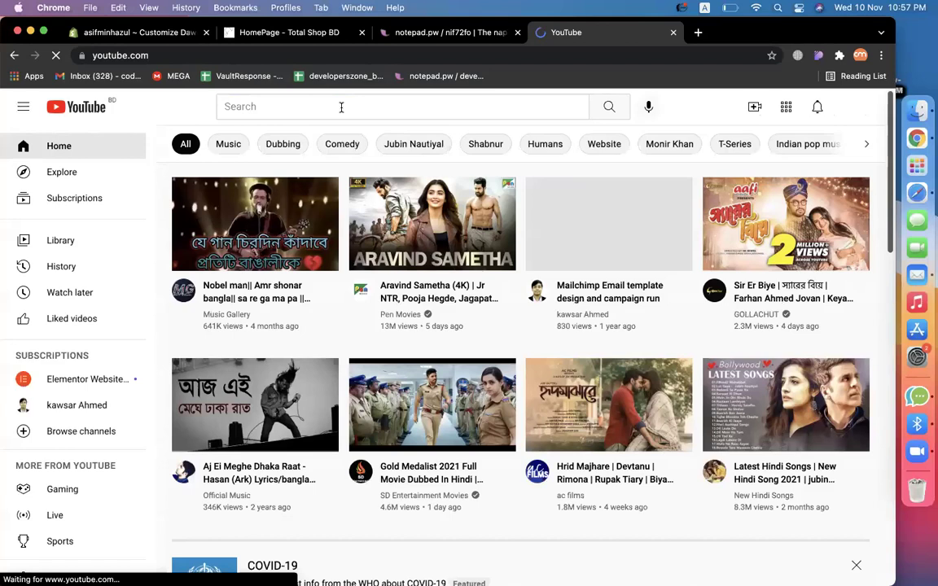
click(341, 107)
text(w)
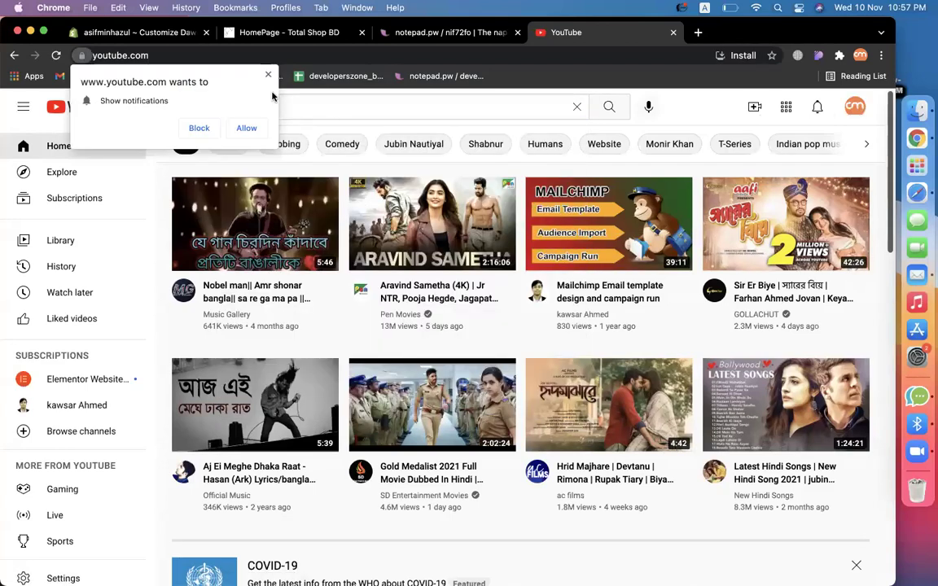
click(268, 76)
text(all c)
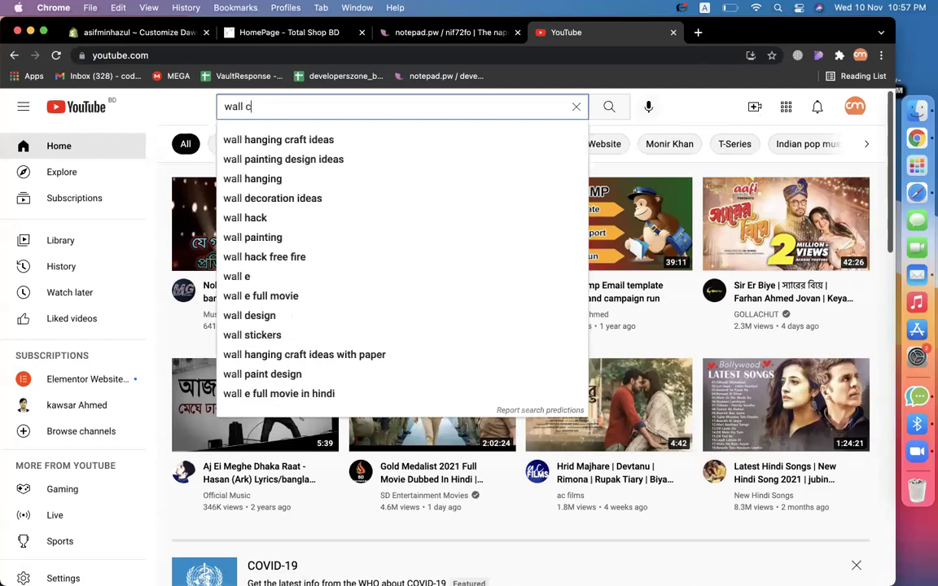
text(lock)
key(BackSpace)
key(BackSpace)
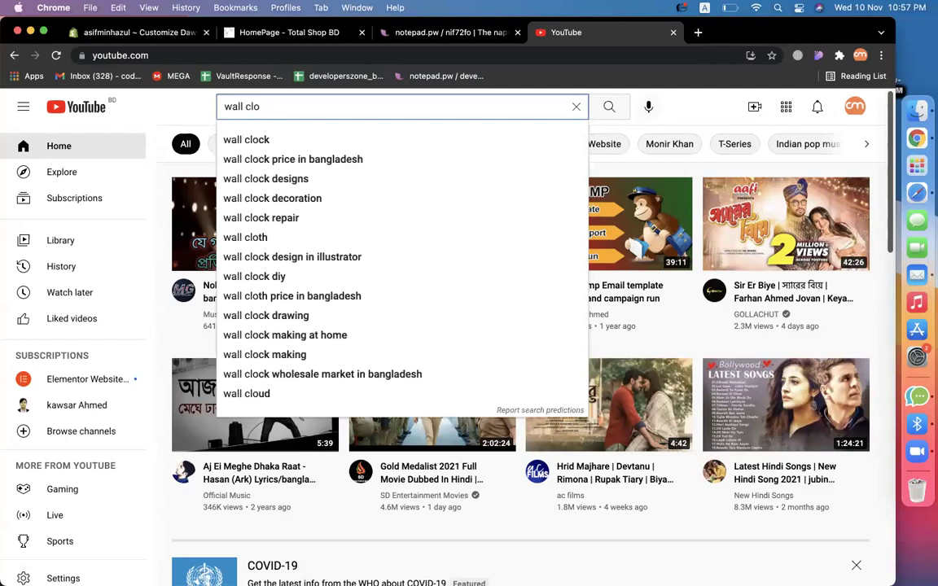
text(ck)
key(Return)
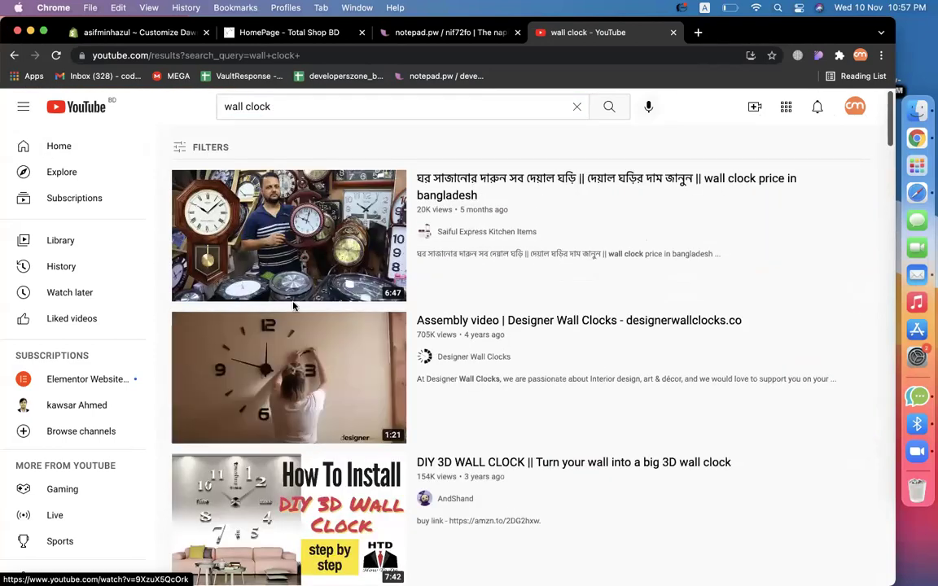
Open the Designer Wall Clocks assembly video, pause it, copy its URL, and return to the editor.
click(293, 319)
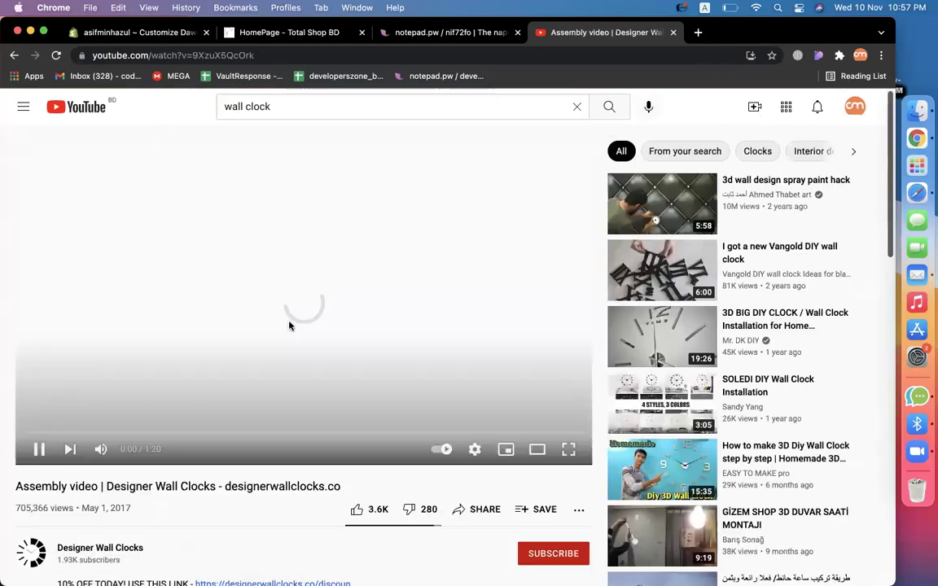
click(248, 285)
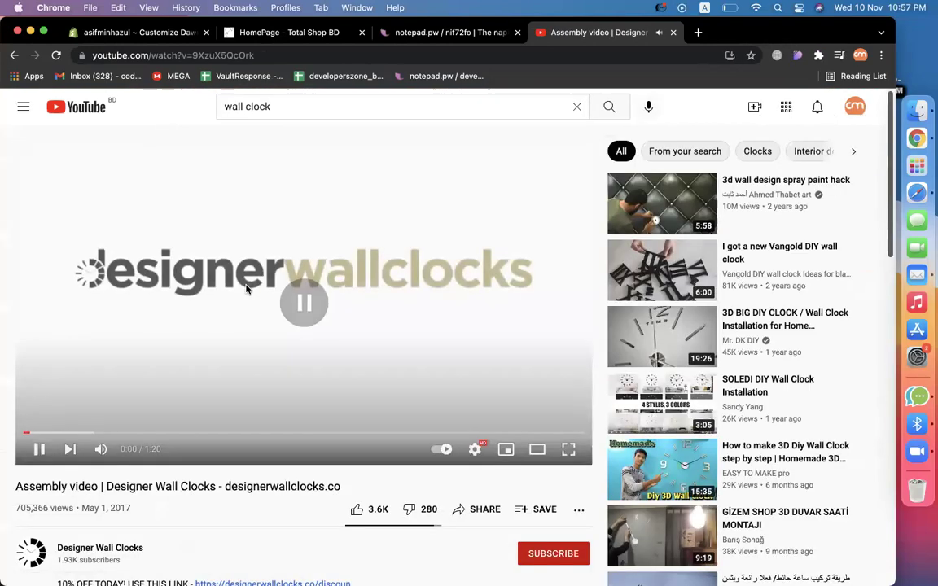
click(244, 53)
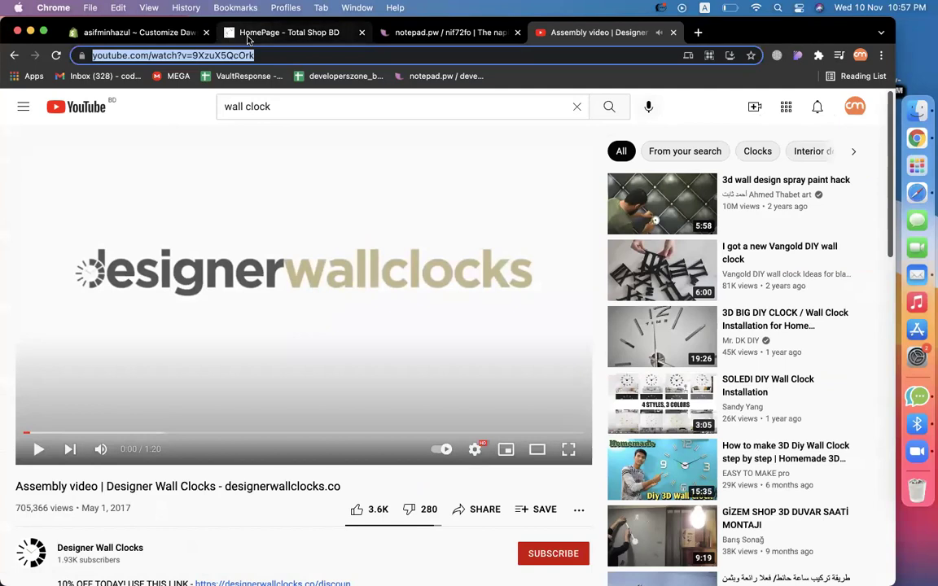
click(244, 33)
click(143, 34)
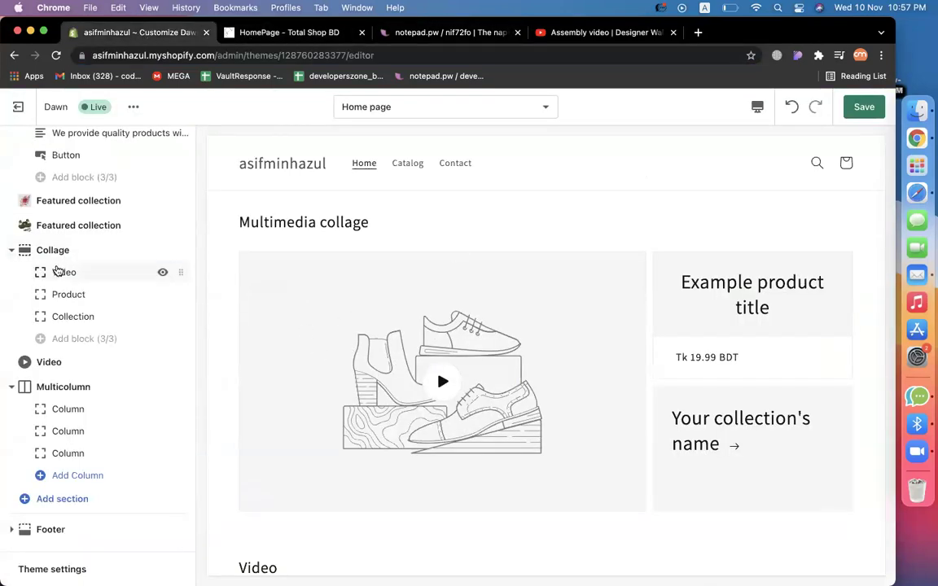
Paste the wall clock assembly video link into the collage Video block's URL field.
click(57, 272)
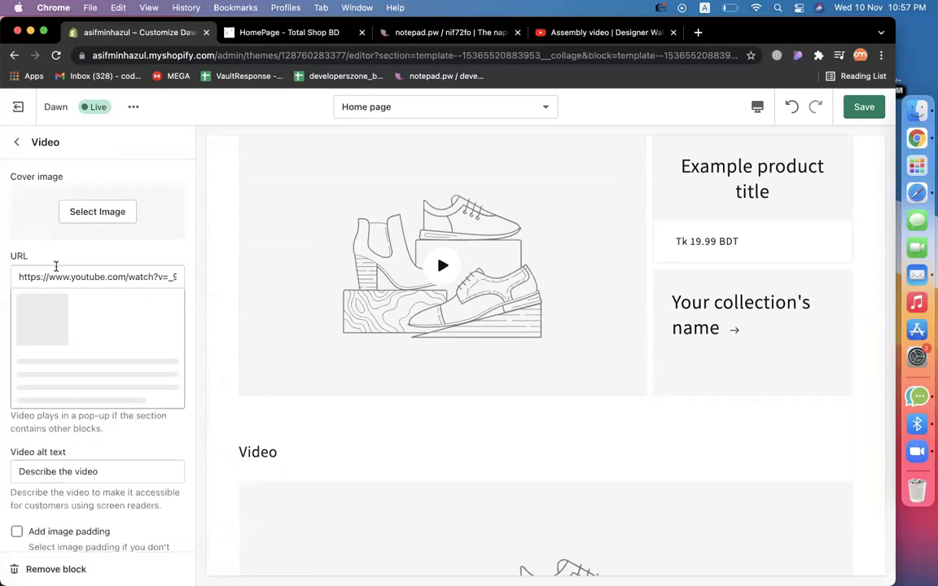
triple_click(56, 276)
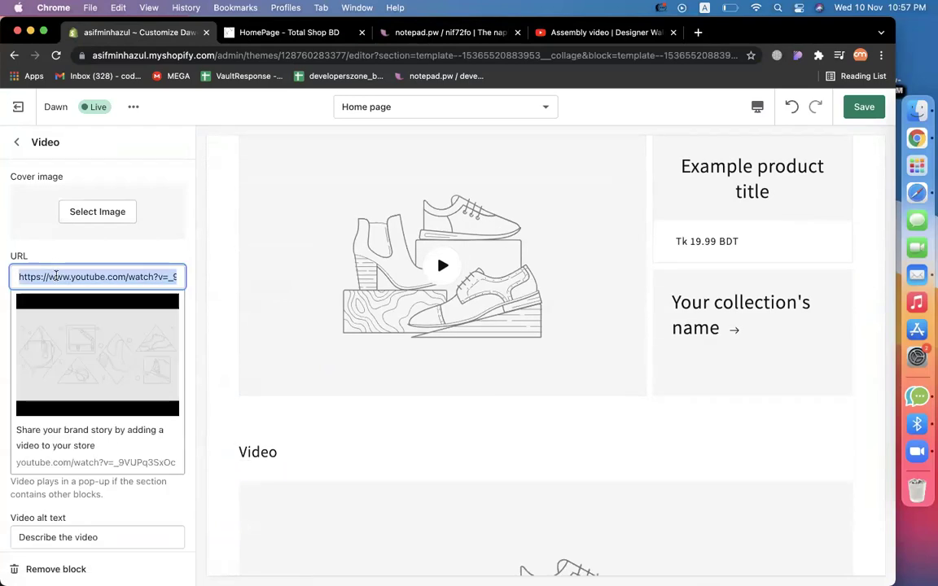
text(https://www.youtube.com/watch?v=9XzuX5QcOrk)
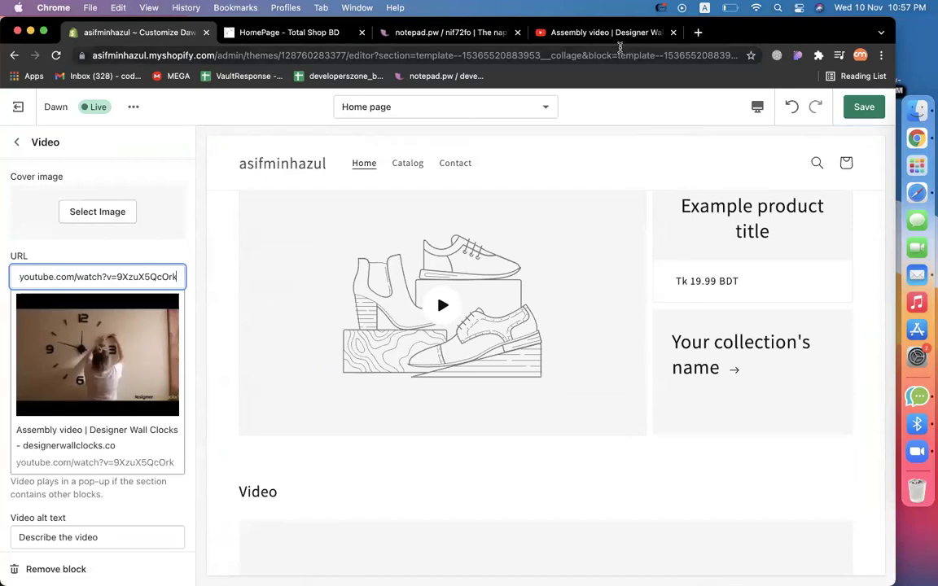
Look back through the YouTube wall clock search results, then return to the theme editor.
click(586, 33)
click(14, 56)
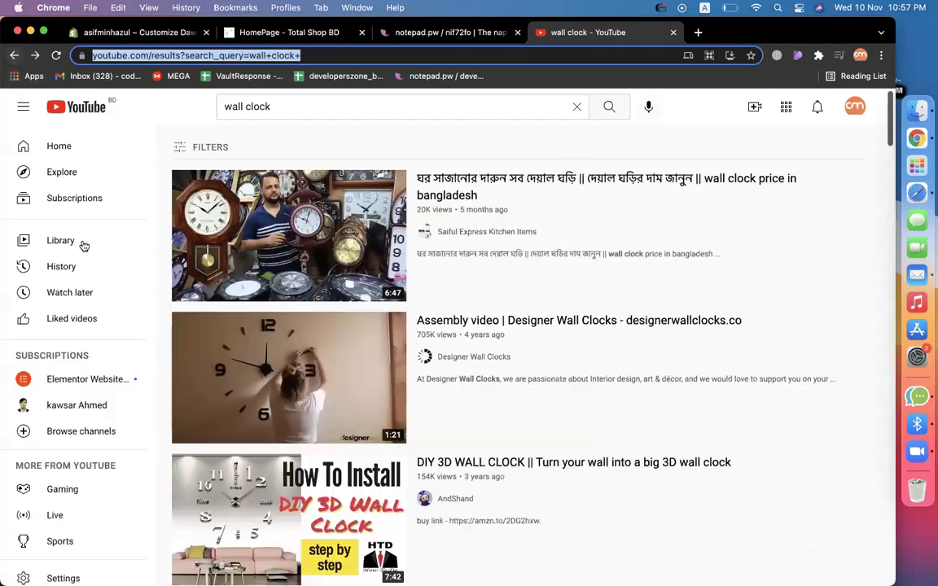
scroll(570, 352, down, 2)
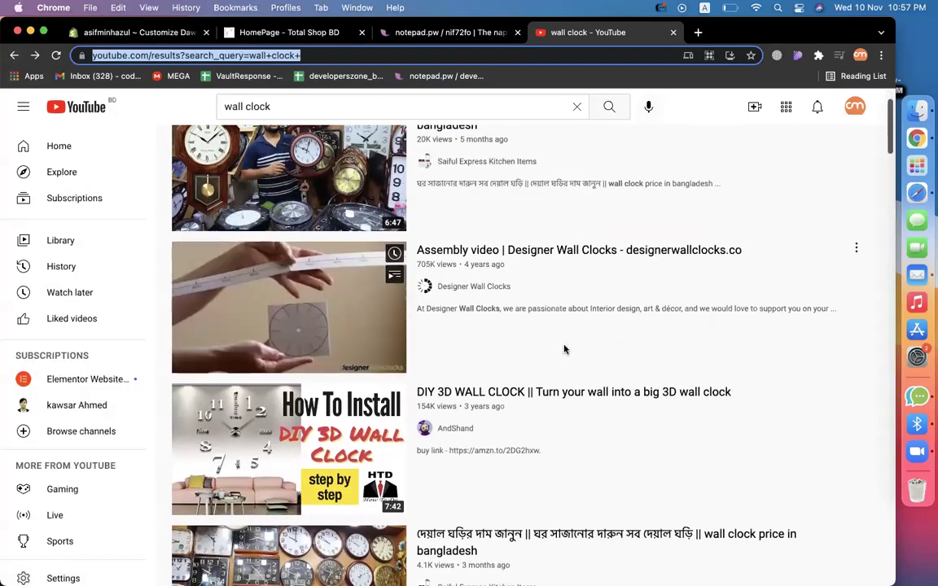
scroll(565, 349, down, 3)
scroll(586, 342, down, 1)
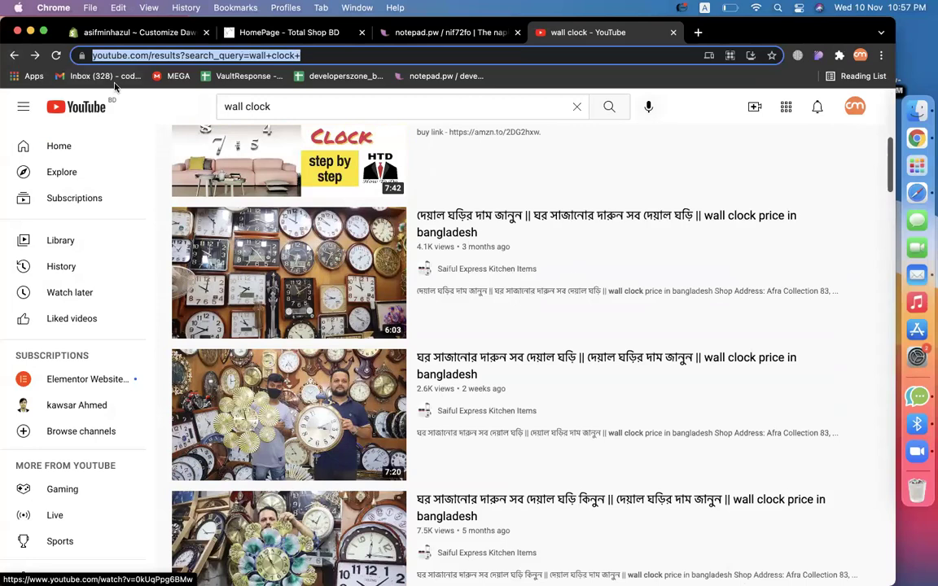
click(123, 33)
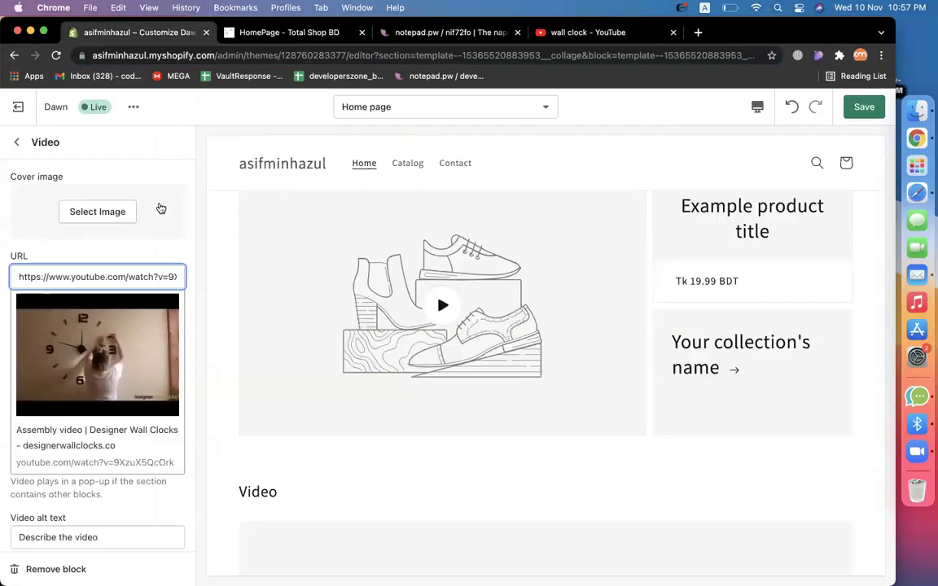
Upload a red square wall clock image from the Desktop to the image library.
click(98, 213)
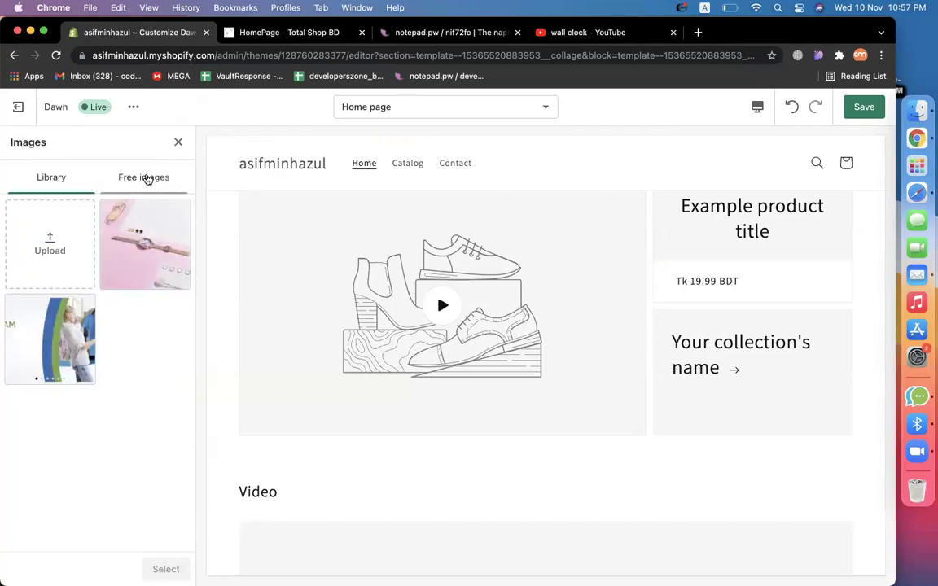
click(75, 226)
click(280, 293)
scroll(280, 320, down, 10)
click(283, 353)
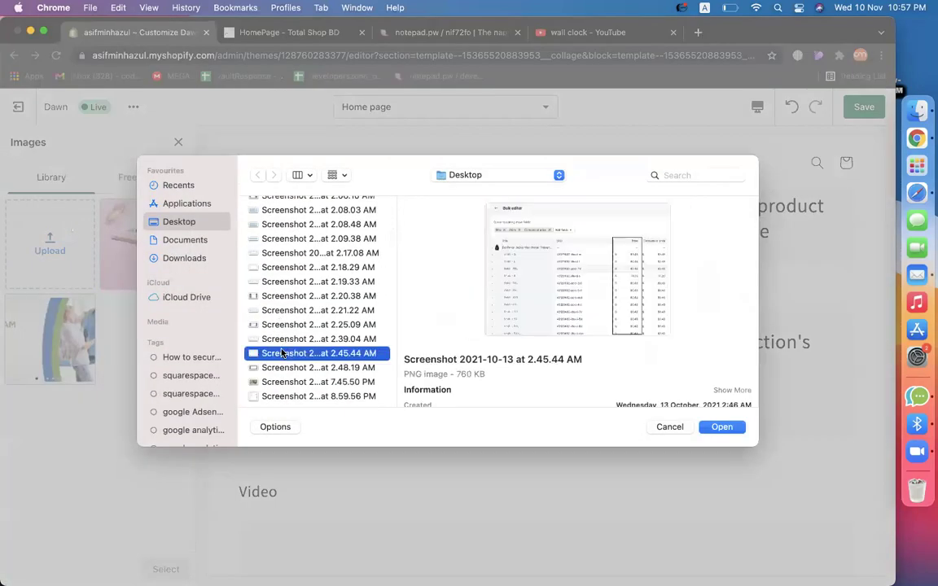
scroll(284, 297, down, 5)
click(282, 329)
scroll(283, 338, down, 3)
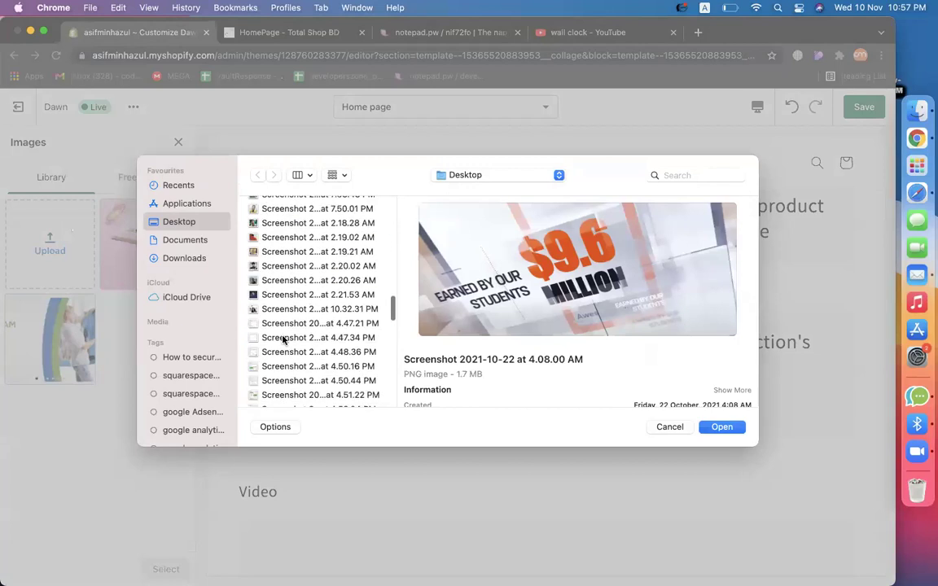
scroll(285, 351, down, 10)
click(262, 336)
double_click(262, 336)
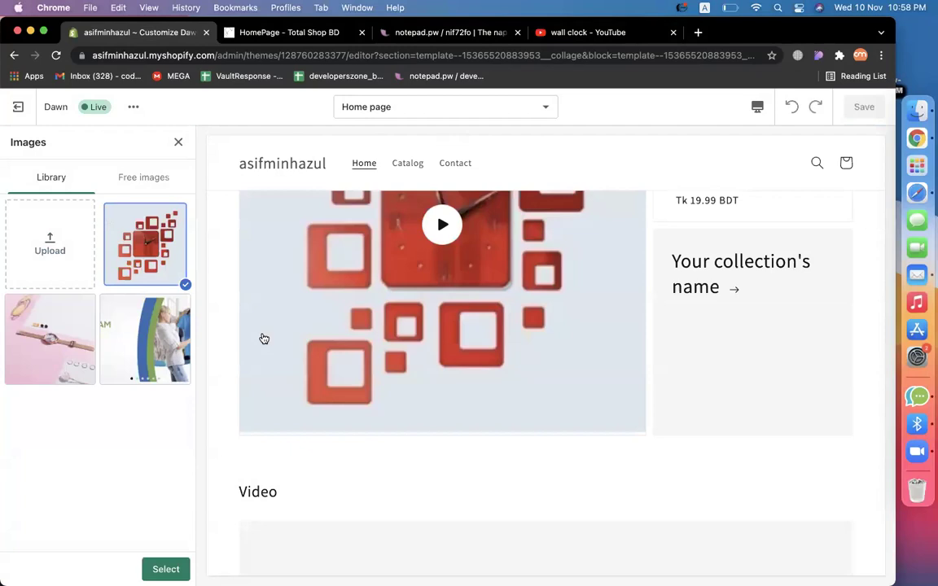
Test the collage video playback, then apply the clock image as the video cover.
scroll(570, 326, up, 3)
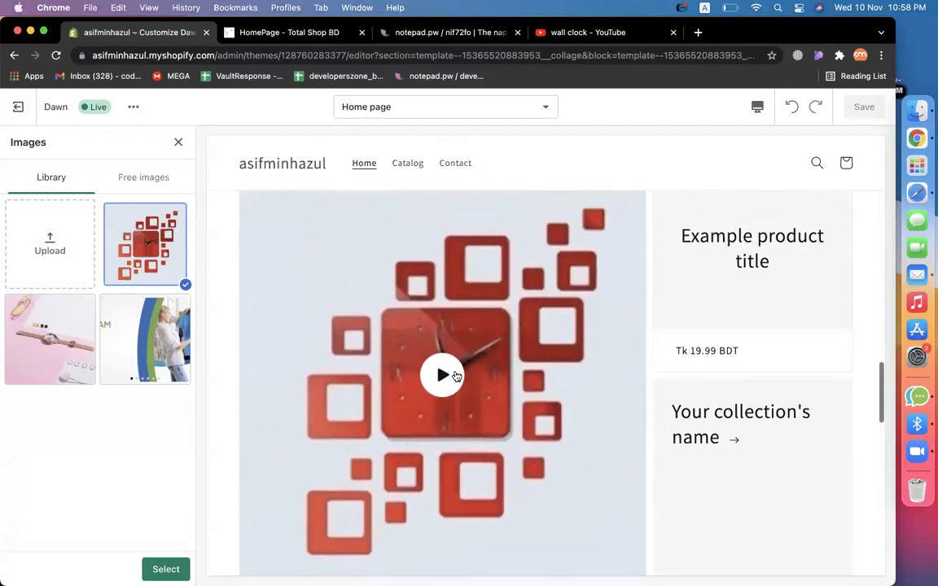
click(442, 373)
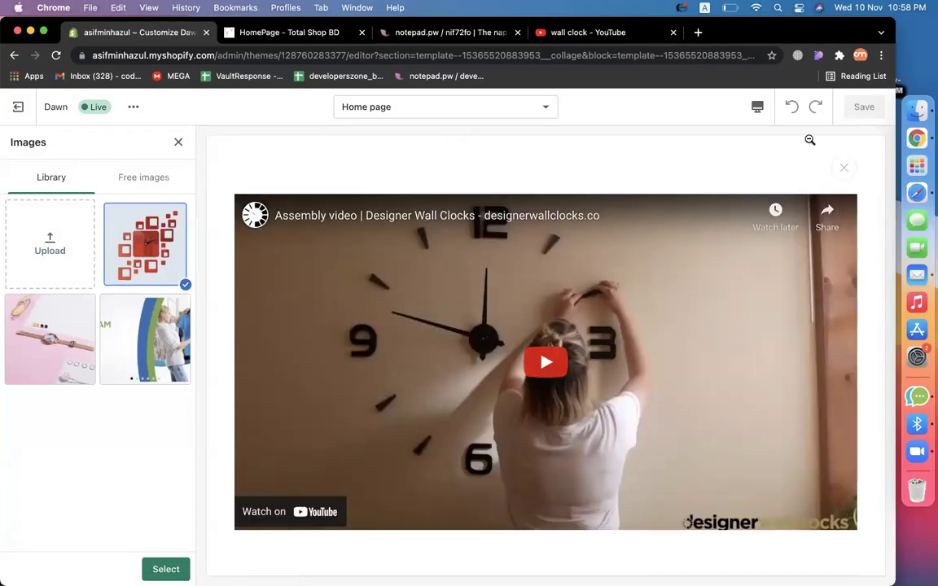
click(842, 170)
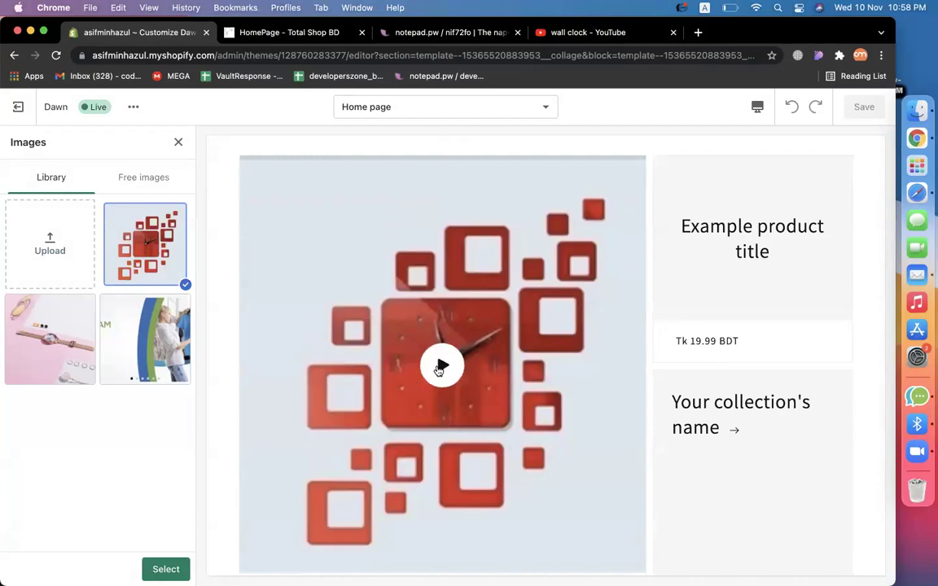
click(442, 365)
click(838, 171)
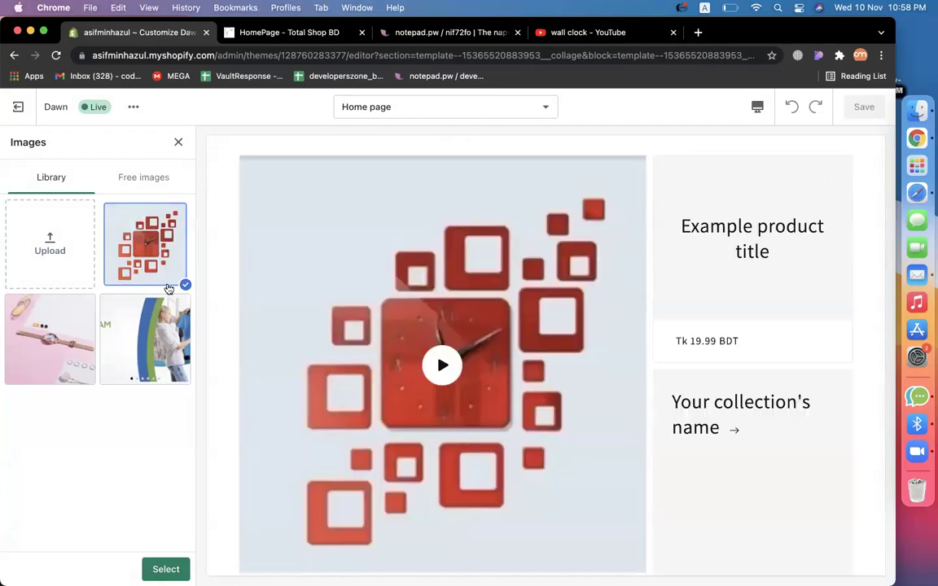
click(163, 568)
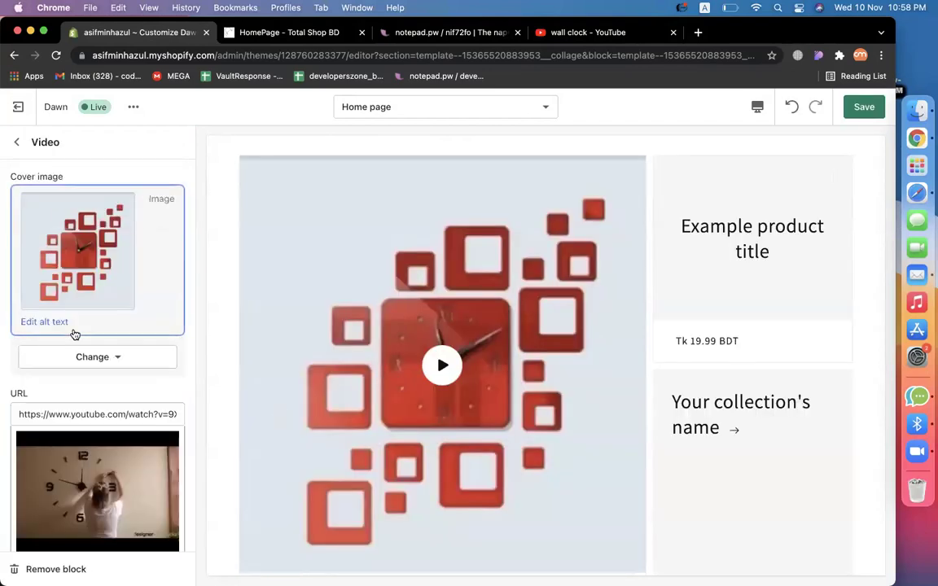
click(17, 142)
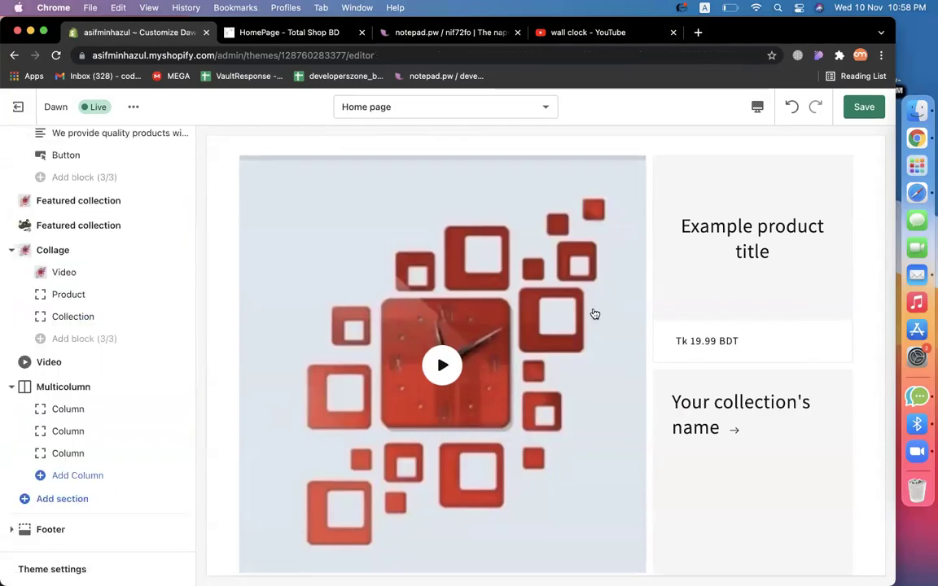
Pick 3d Wall Clock – Love Clock (Tk 750.00 BDT) for the collage's product tile after checking its page.
scroll(318, 352, up, 2)
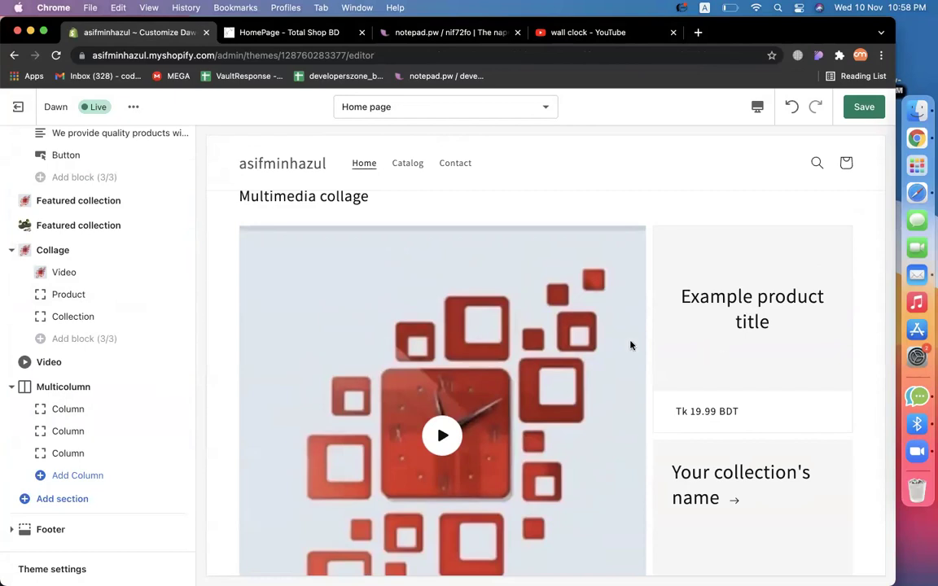
click(92, 295)
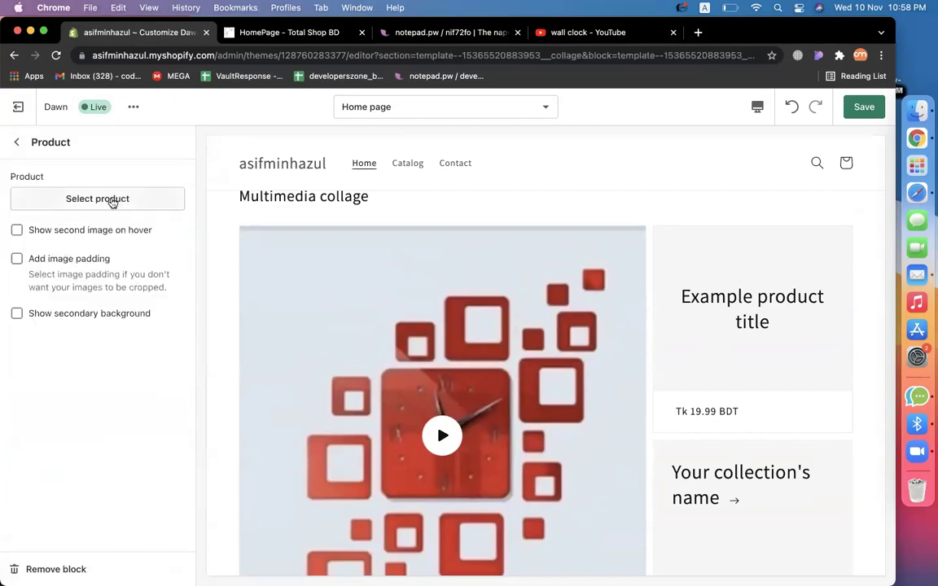
click(112, 202)
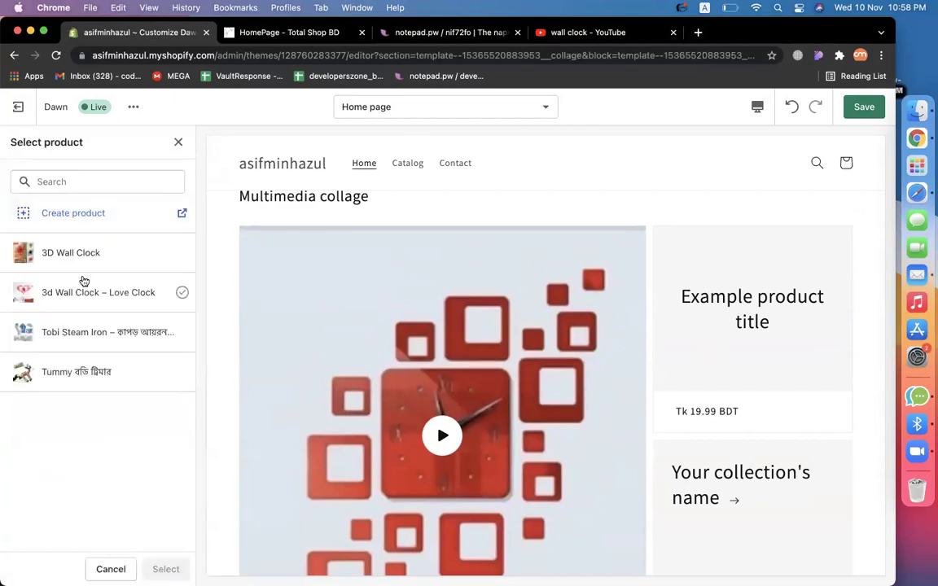
click(76, 258)
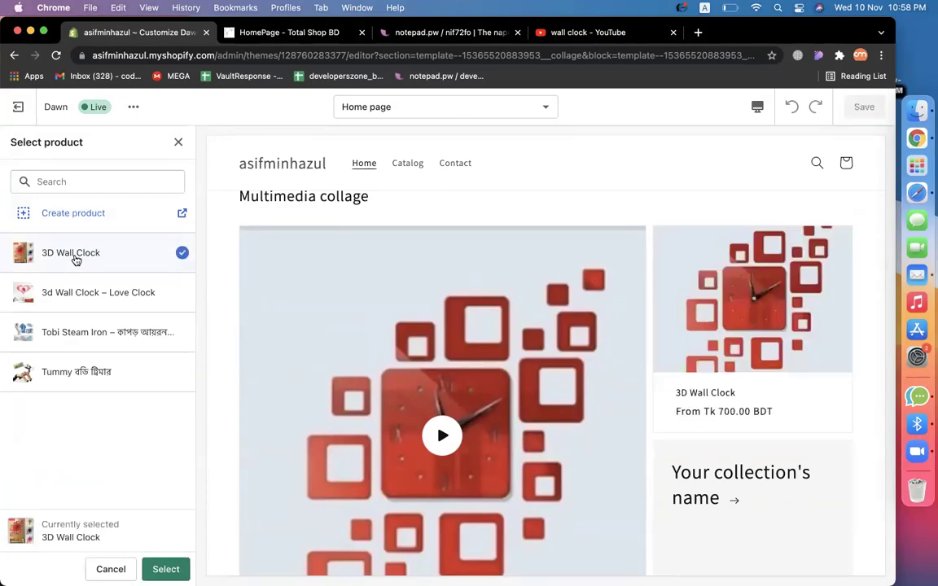
click(64, 296)
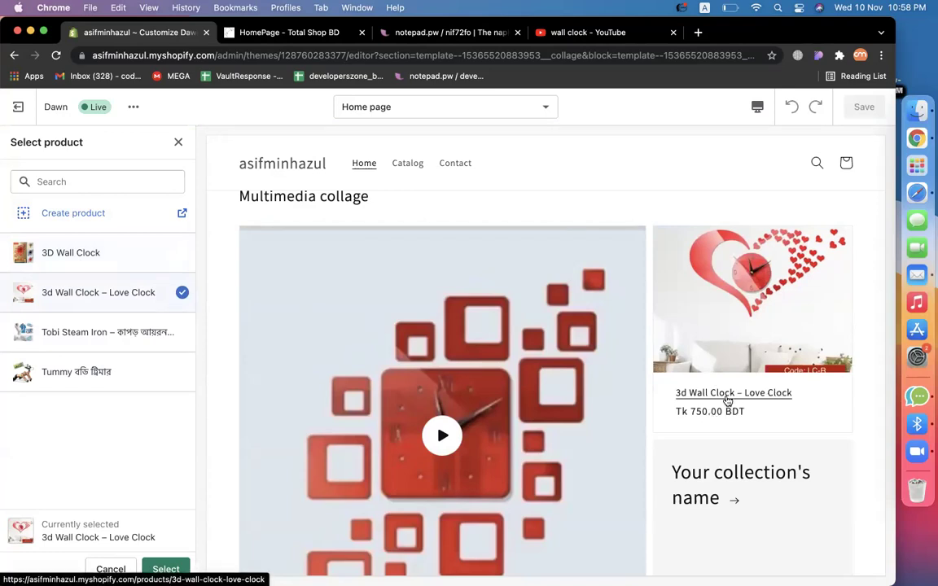
right_click(727, 399)
click(757, 404)
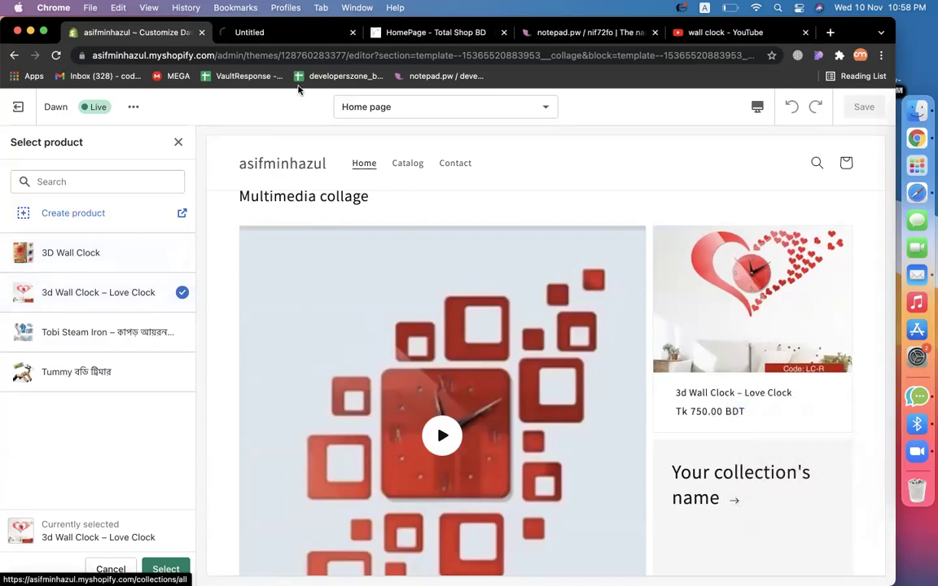
click(272, 36)
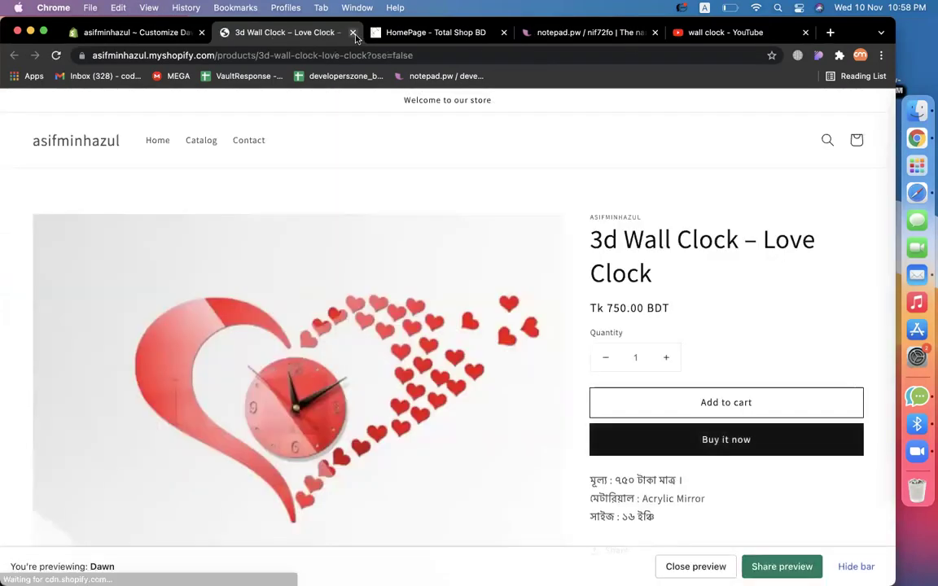
click(353, 32)
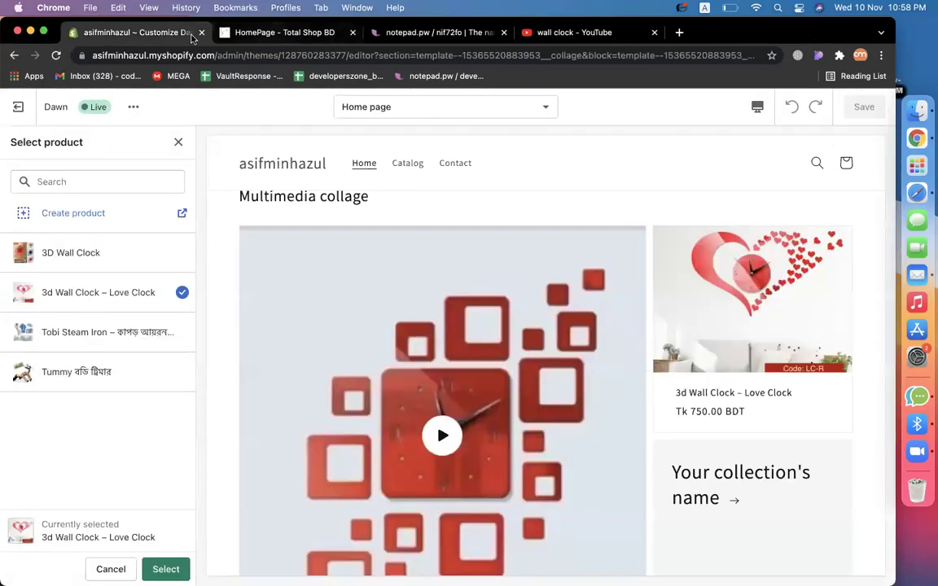
click(166, 568)
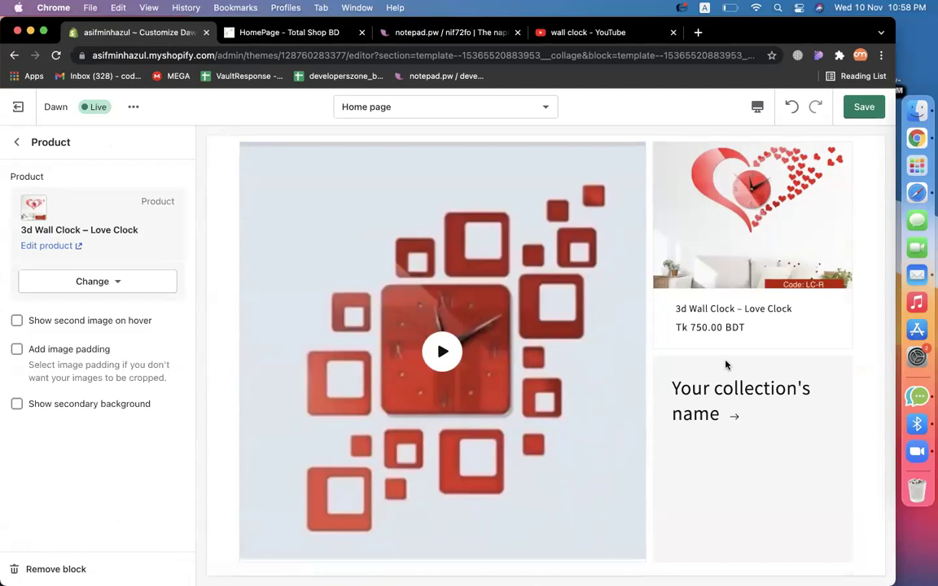
Set the collage's collection tile to Clock Collection.
click(17, 142)
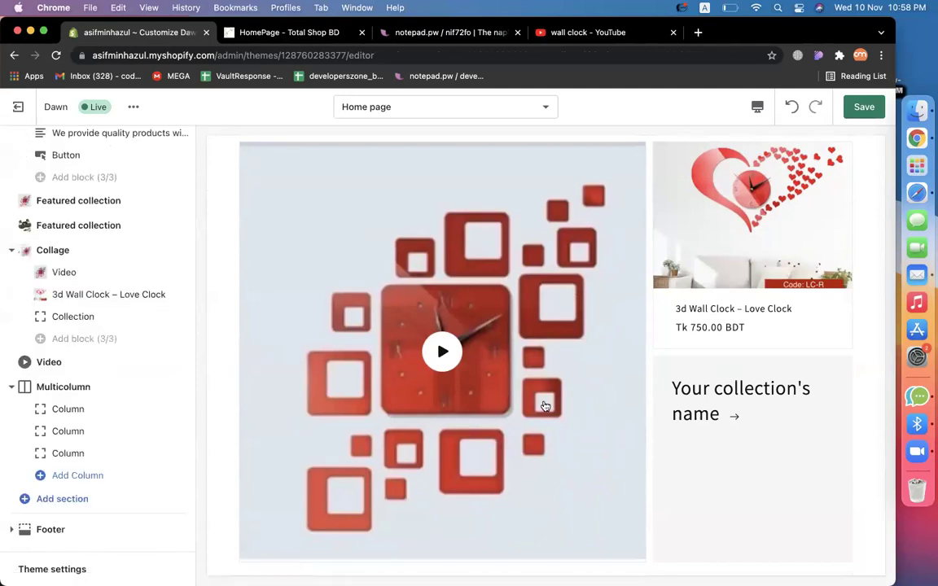
scroll(481, 414, down, 2)
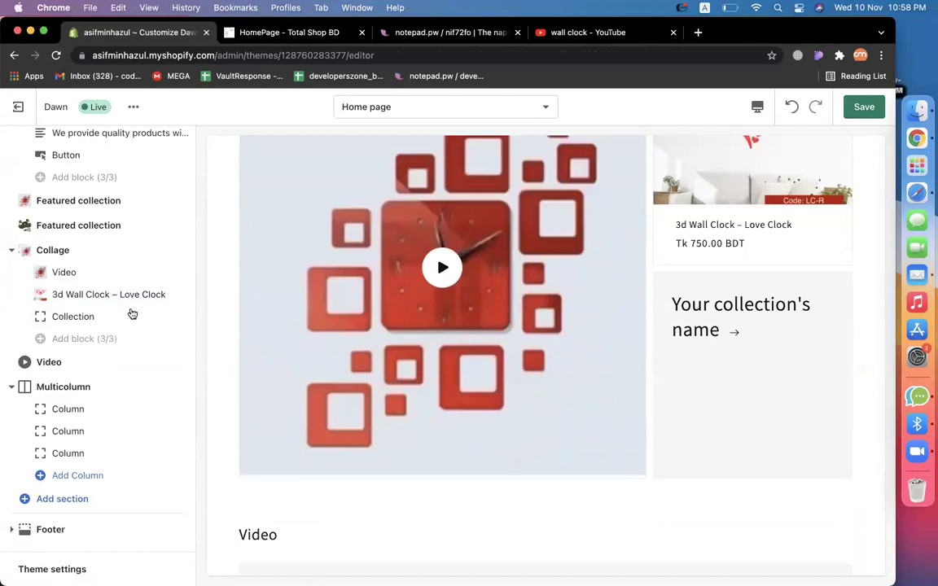
click(32, 316)
click(126, 197)
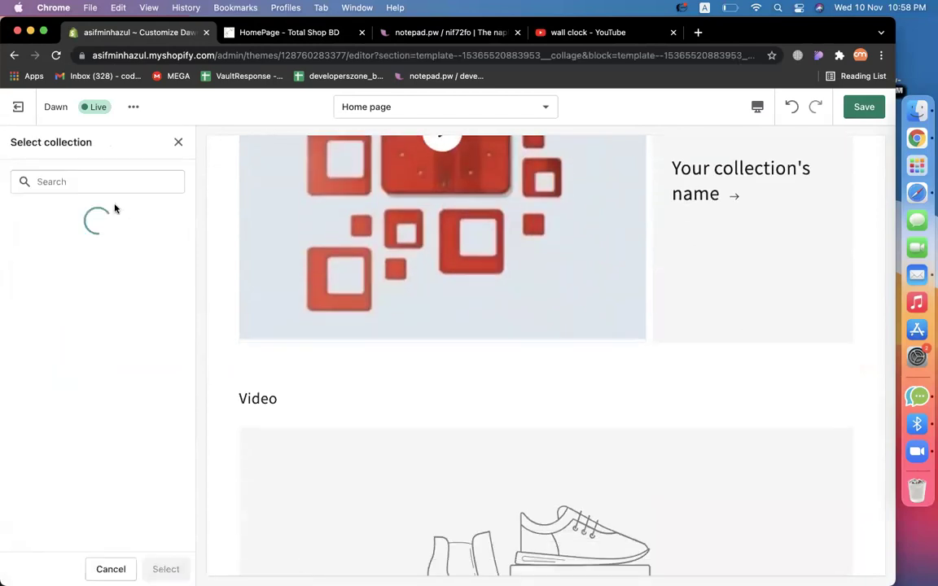
click(70, 259)
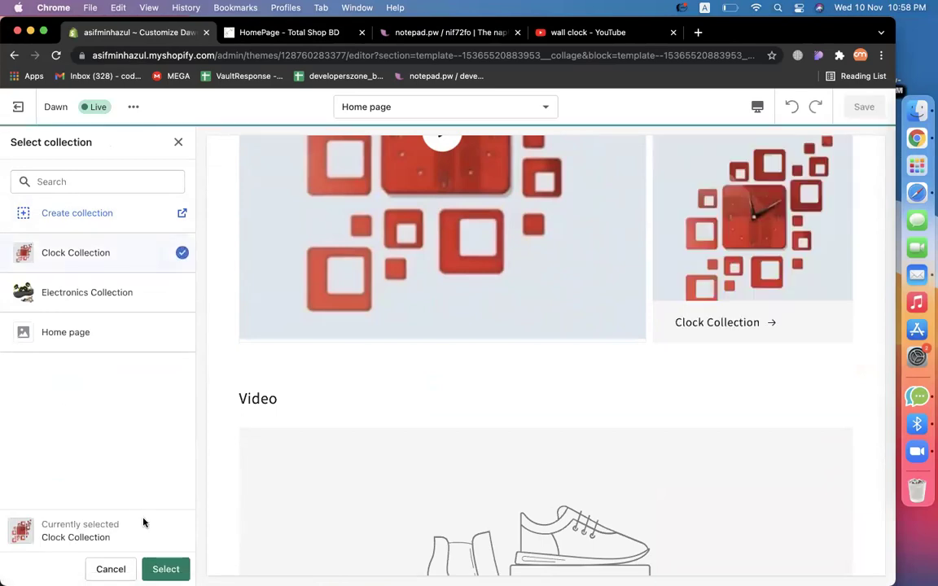
click(164, 568)
Inspect the Clock Collection storefront page in a new tab, then close it.
scroll(487, 429, up, 3)
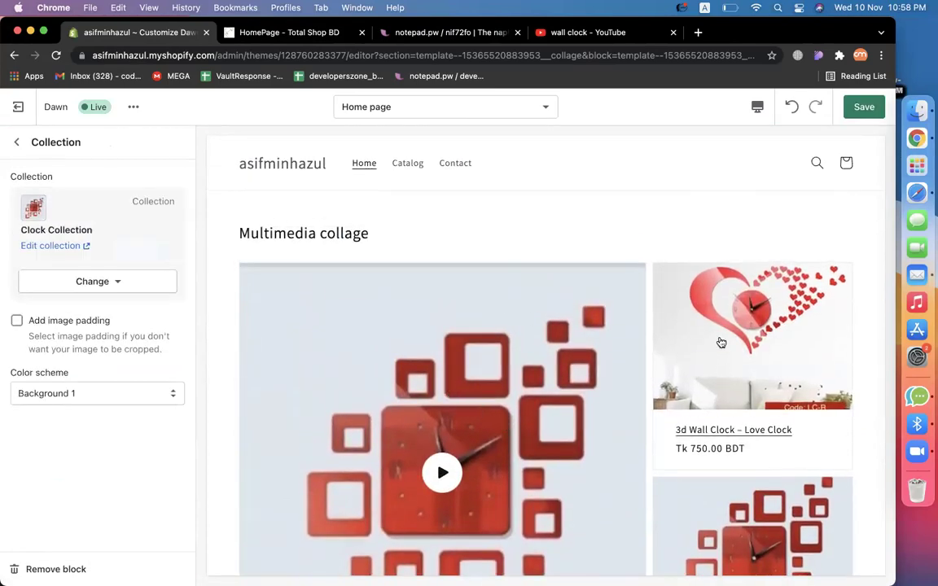
scroll(718, 341, down, 4)
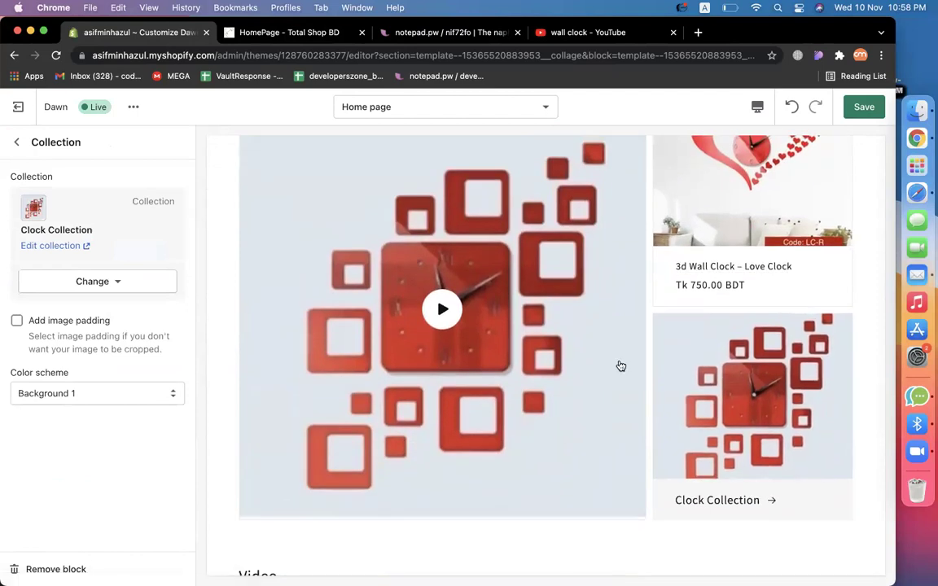
right_click(676, 500)
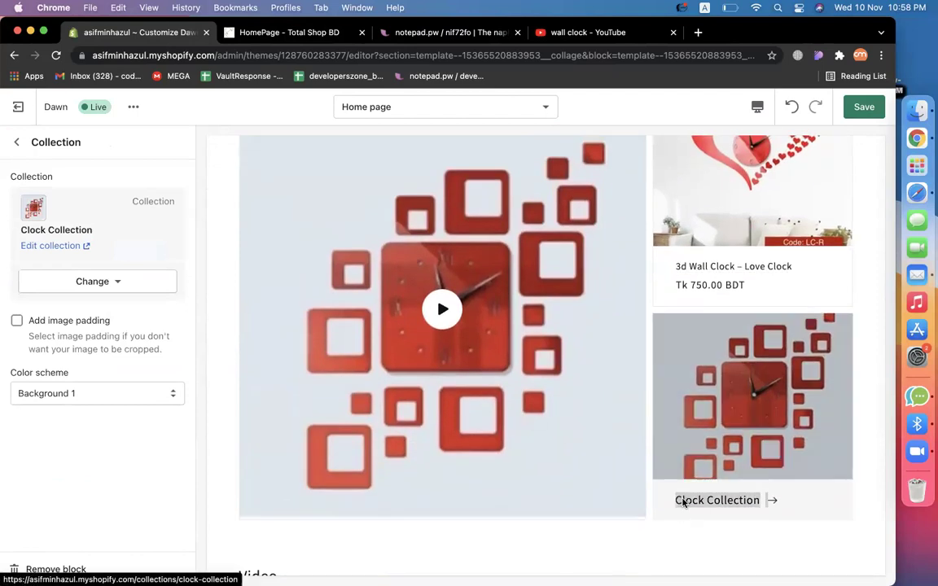
click(708, 350)
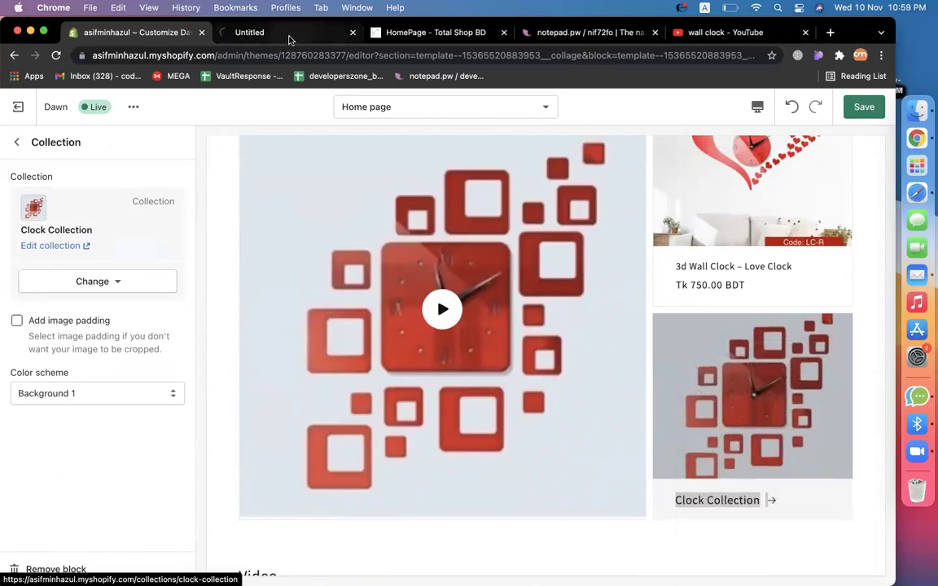
click(289, 32)
scroll(475, 360, down, 5)
scroll(477, 361, up, 2)
scroll(475, 361, up, 3)
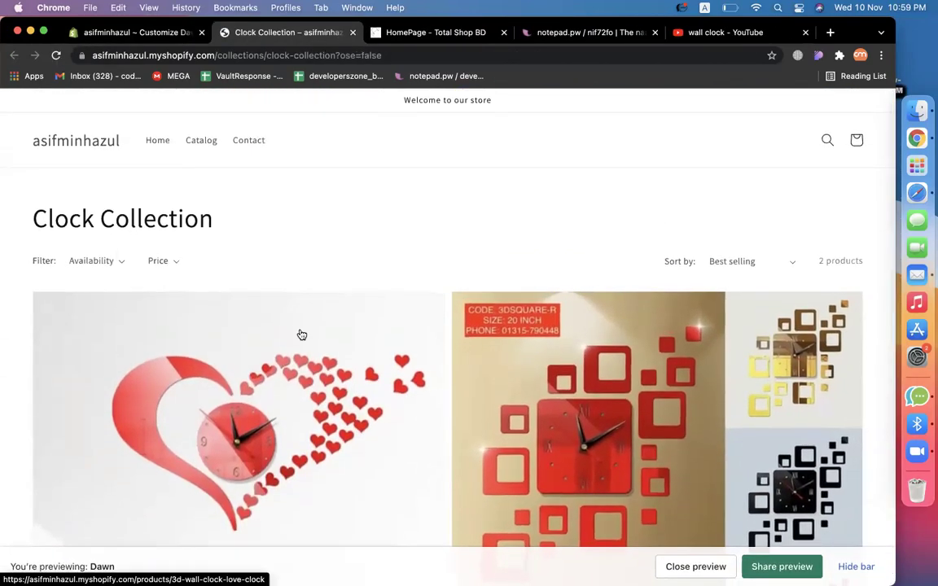
scroll(378, 398, down, 5)
scroll(378, 396, up, 5)
scroll(379, 397, down, 1)
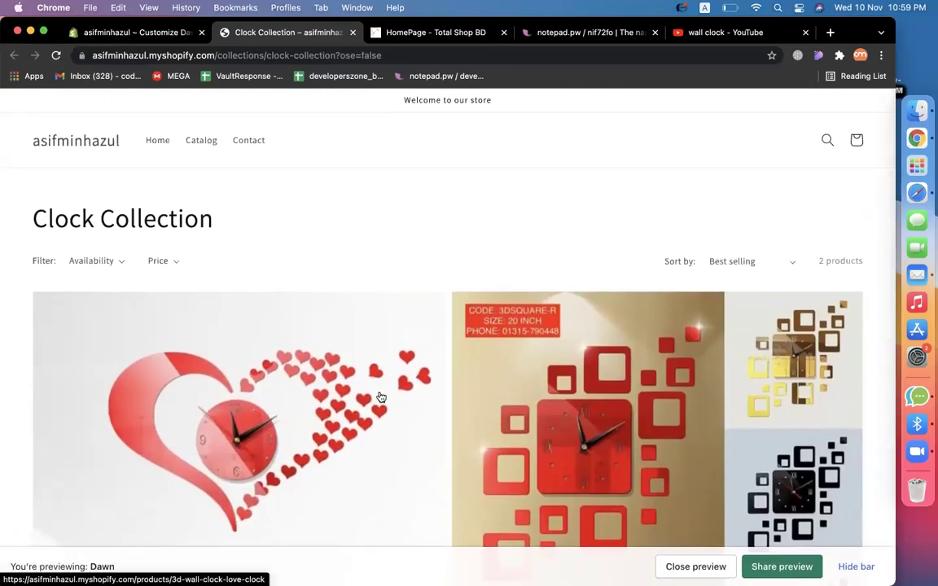
scroll(378, 395, down, 6)
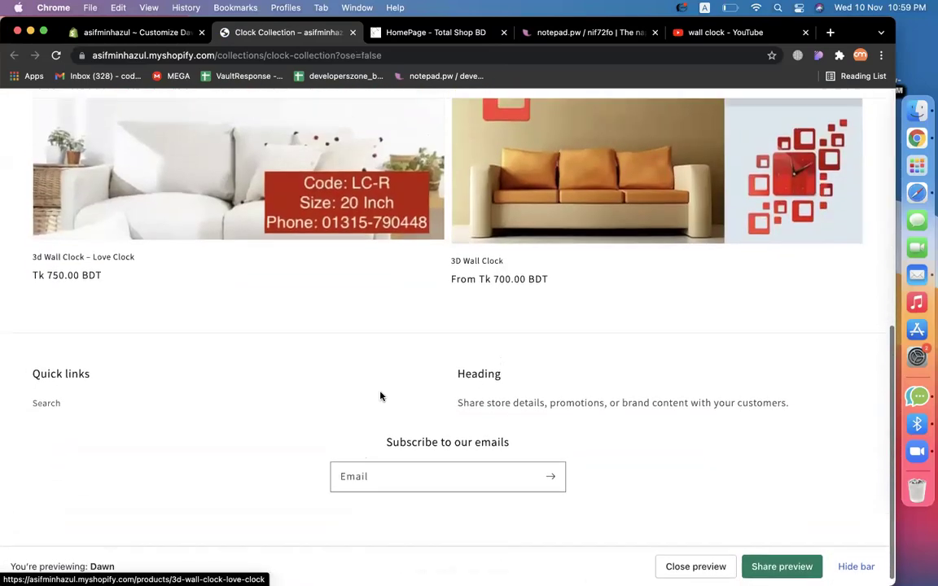
scroll(378, 393, up, 6)
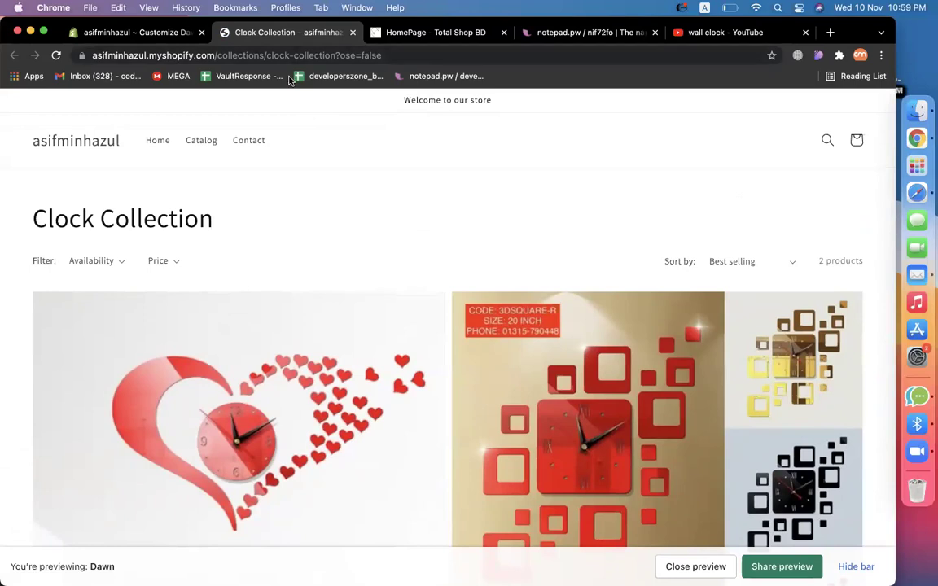
double_click(275, 57)
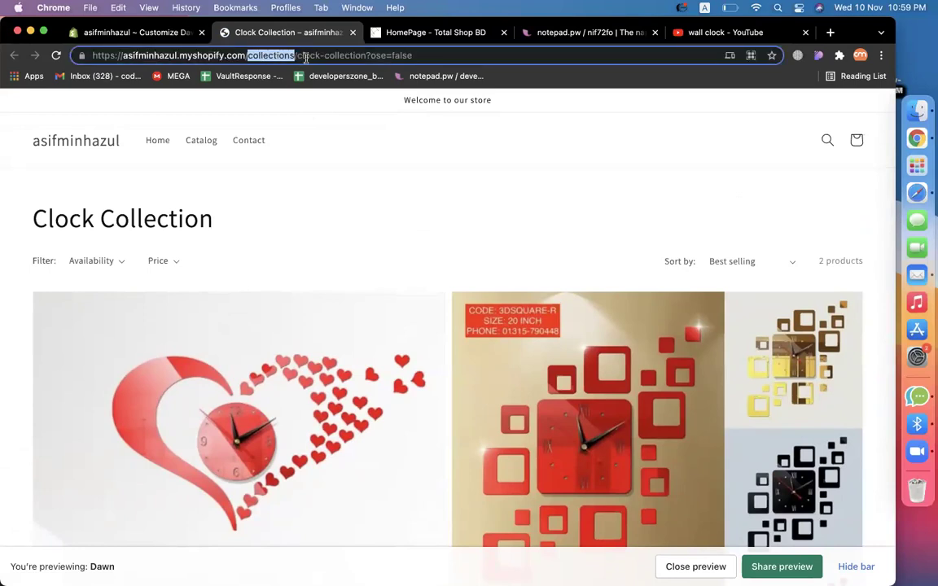
drag(298, 56, 383, 55)
click(396, 173)
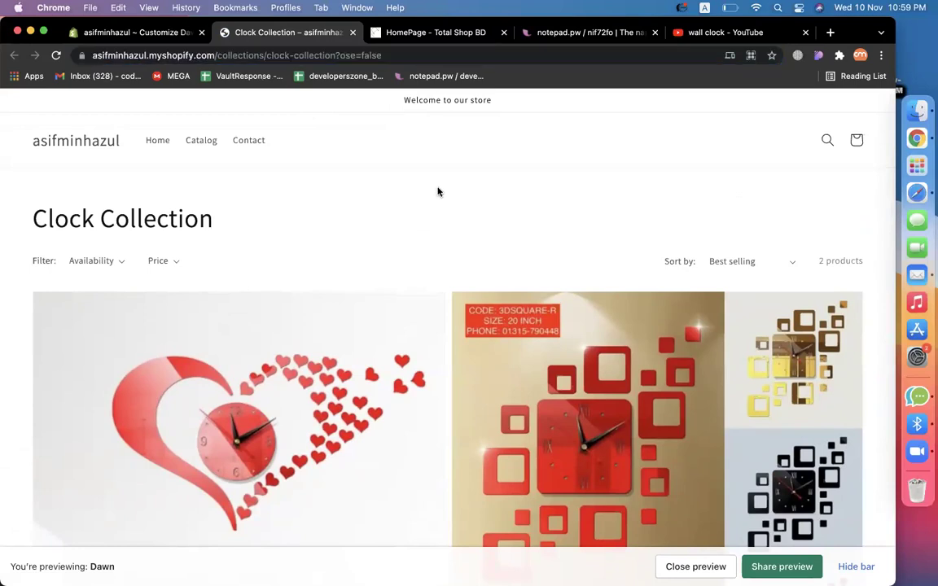
click(352, 33)
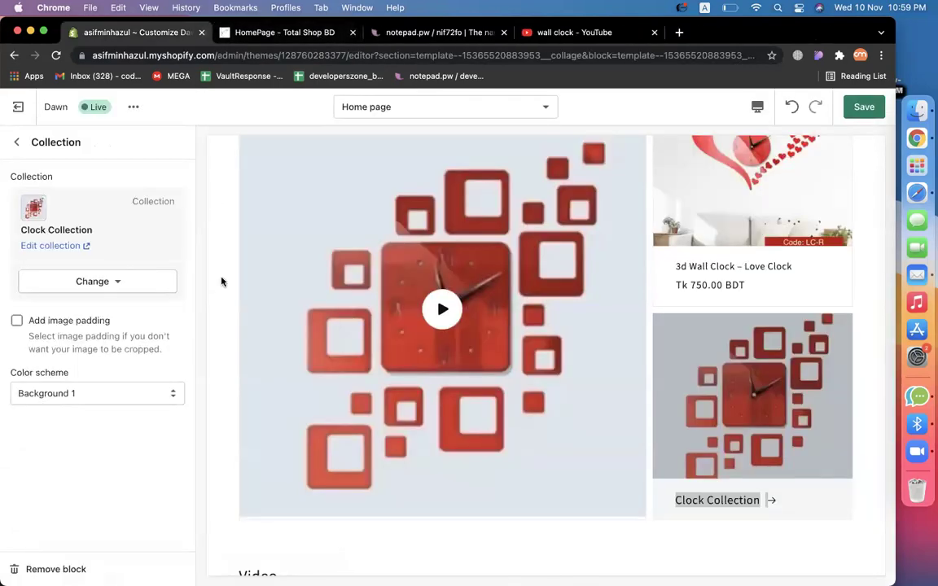
Save the home page changes and review the sections list.
click(863, 108)
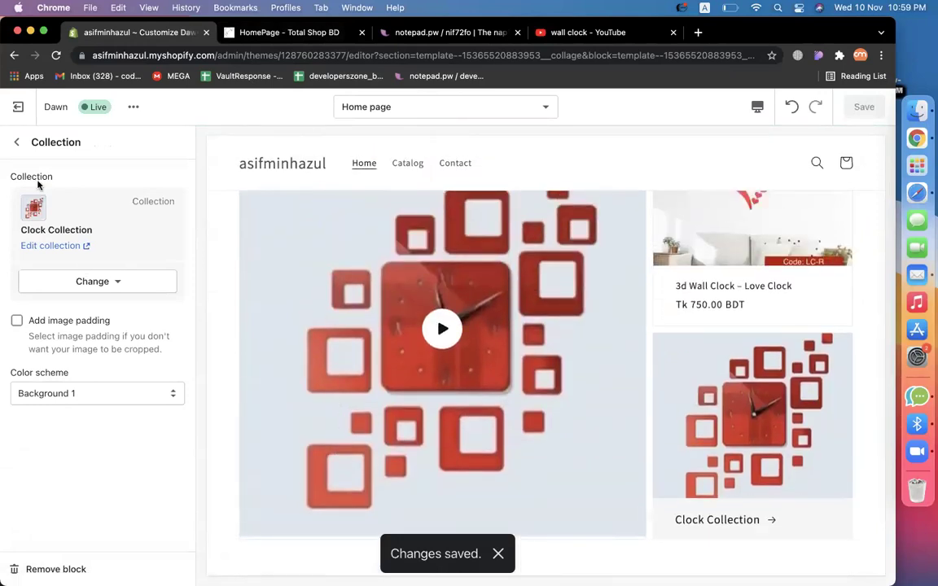
click(16, 141)
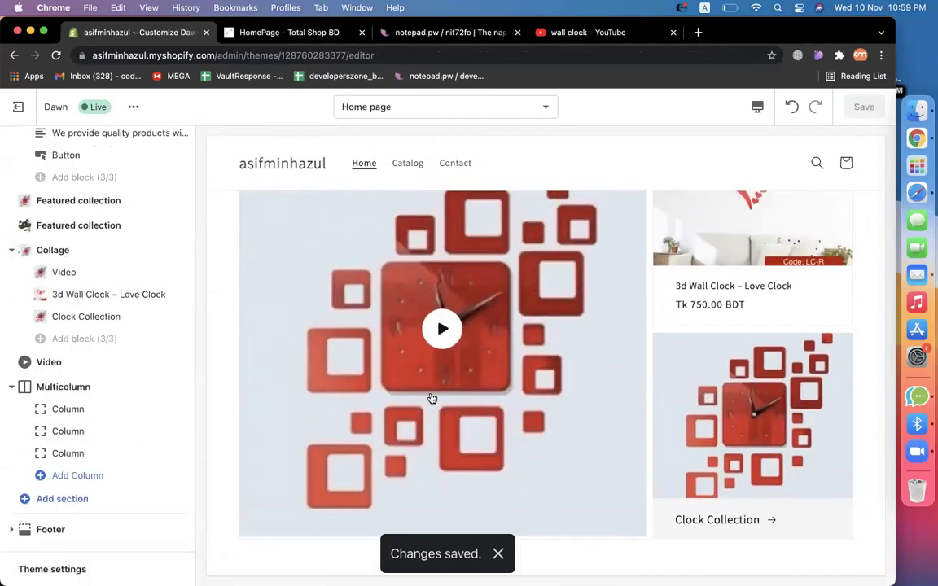
scroll(431, 398, down, 10)
scroll(329, 286, down, 3)
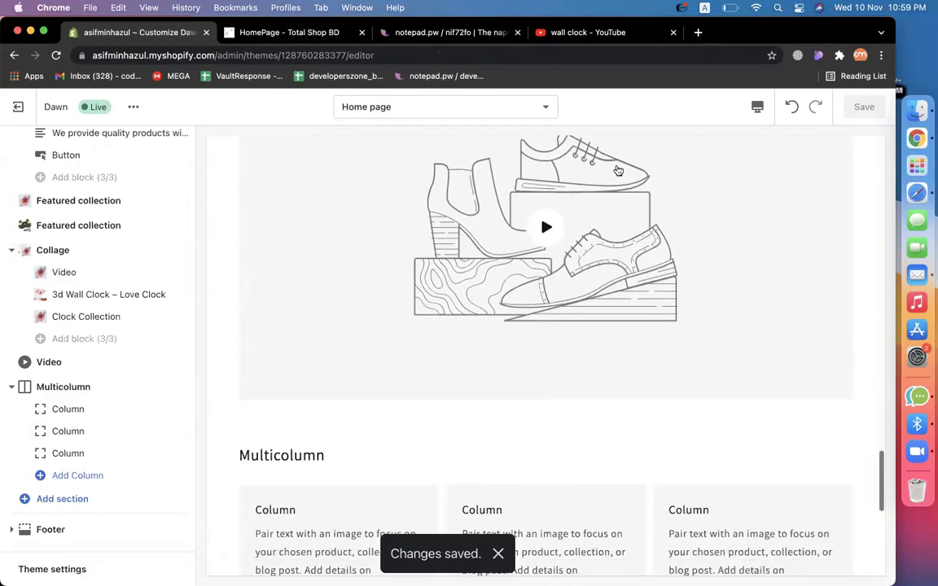
scroll(433, 329, up, 10)
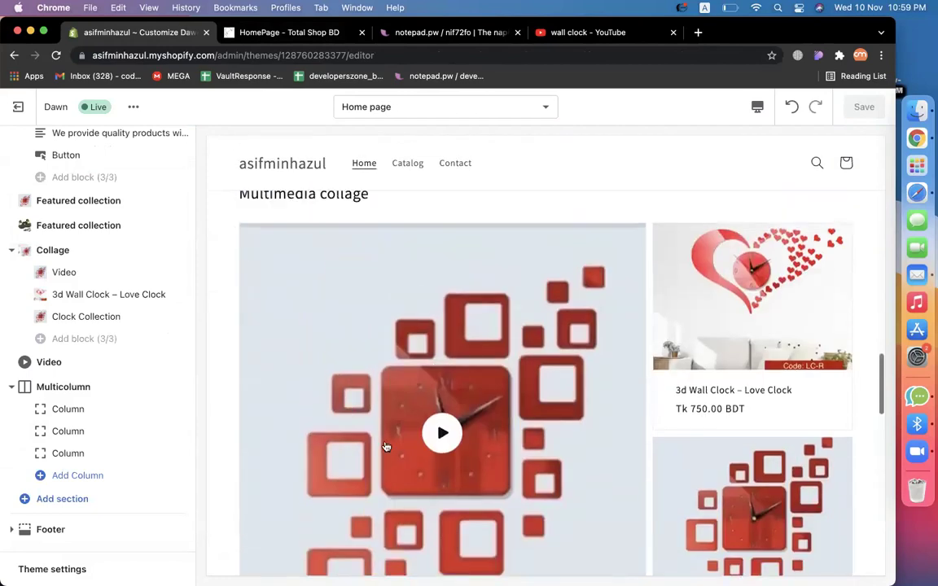
scroll(472, 465, down, 8)
scroll(483, 327, up, 2)
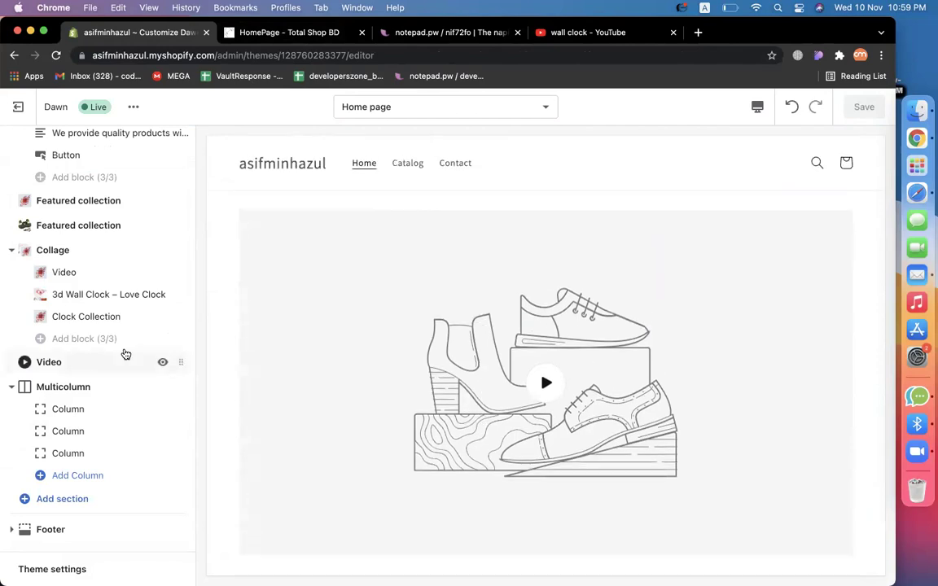
scroll(383, 322, up, 6)
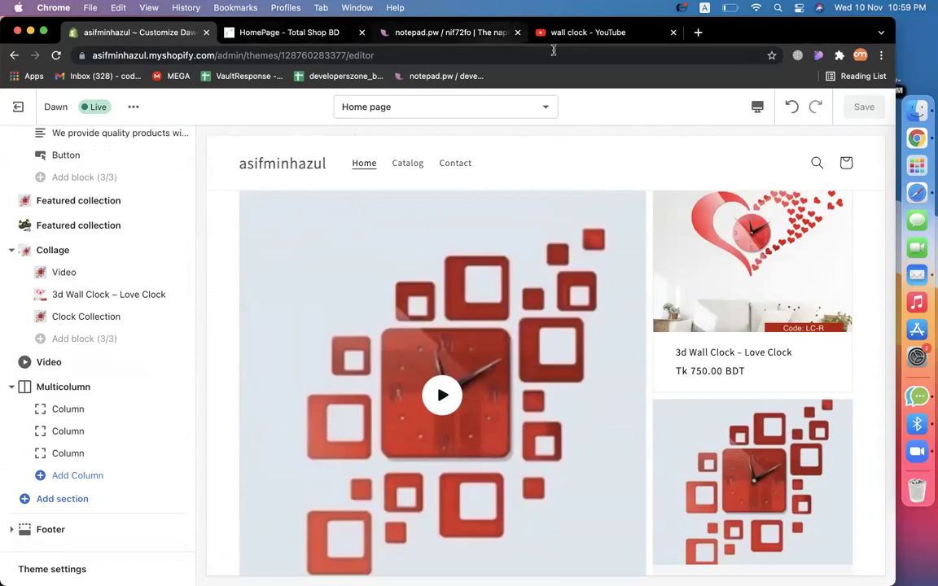
Search YouTube for 'toby steam iron' and copy the TOBI Travel Steamer Iron video link.
click(560, 33)
triple_click(316, 104)
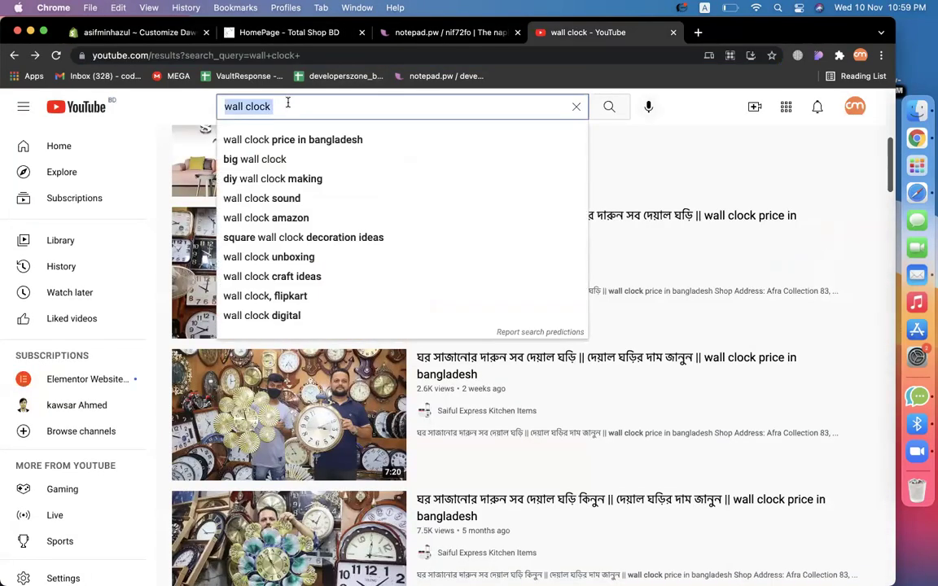
text(toby )
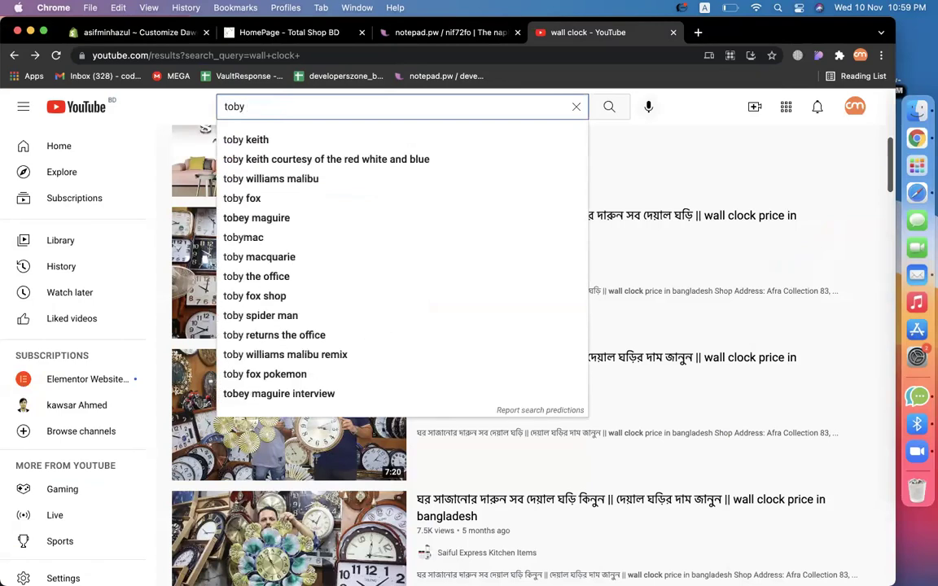
text(steam)
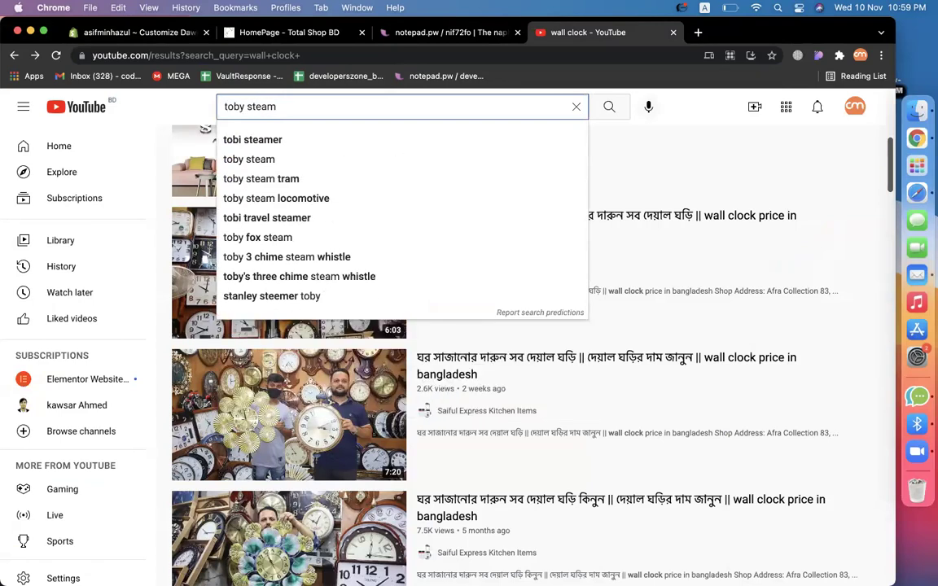
text( iron)
key(Return)
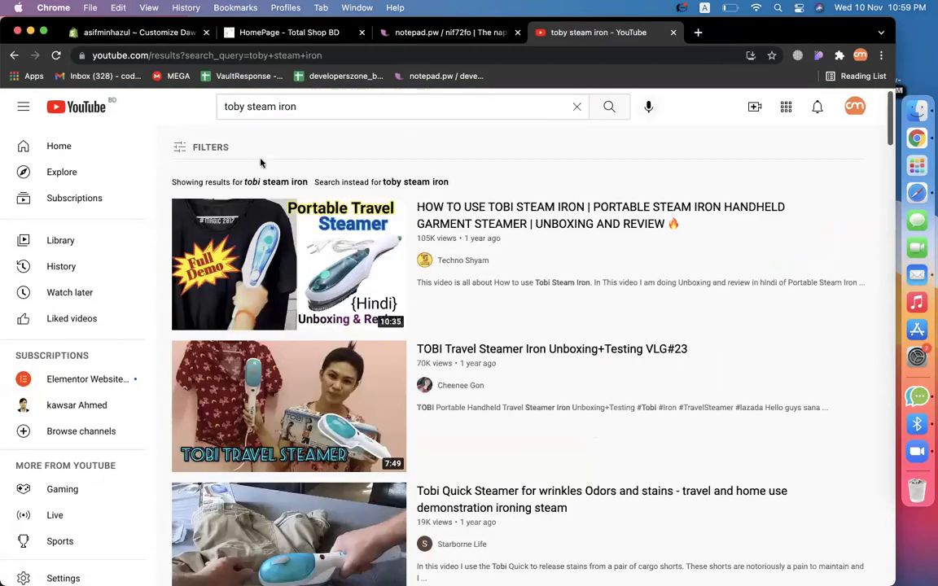
click(317, 403)
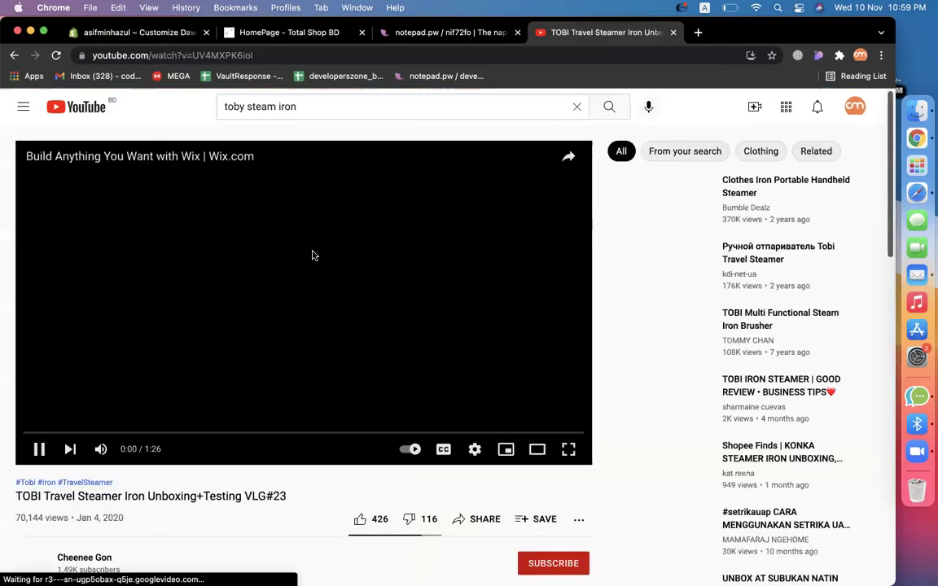
click(182, 58)
key(super+c)
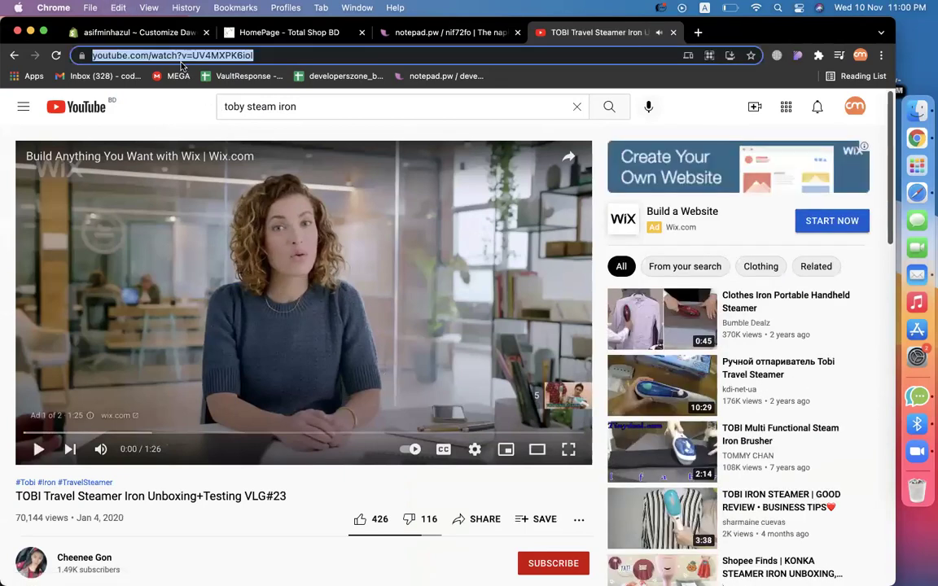
click(131, 32)
Paste the TOBI video link into the Video section URL and set the TOBI steam iron banner as cover.
scroll(410, 345, down, 5)
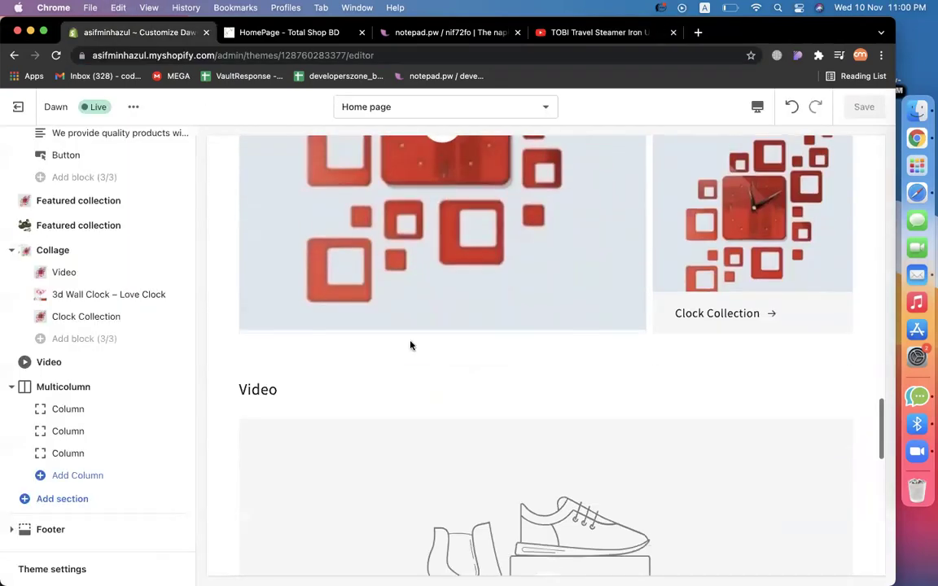
scroll(410, 345, down, 3)
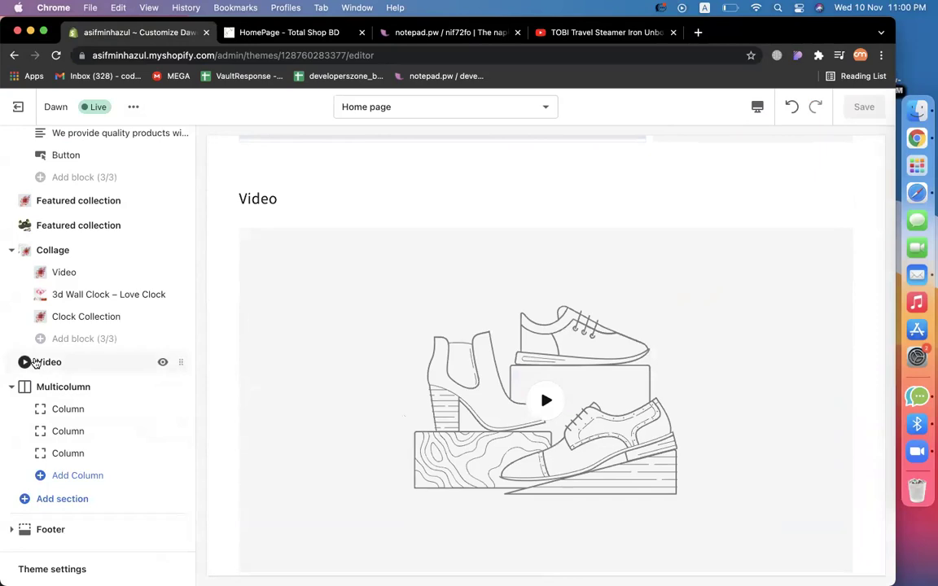
click(36, 363)
click(79, 325)
triple_click(67, 325)
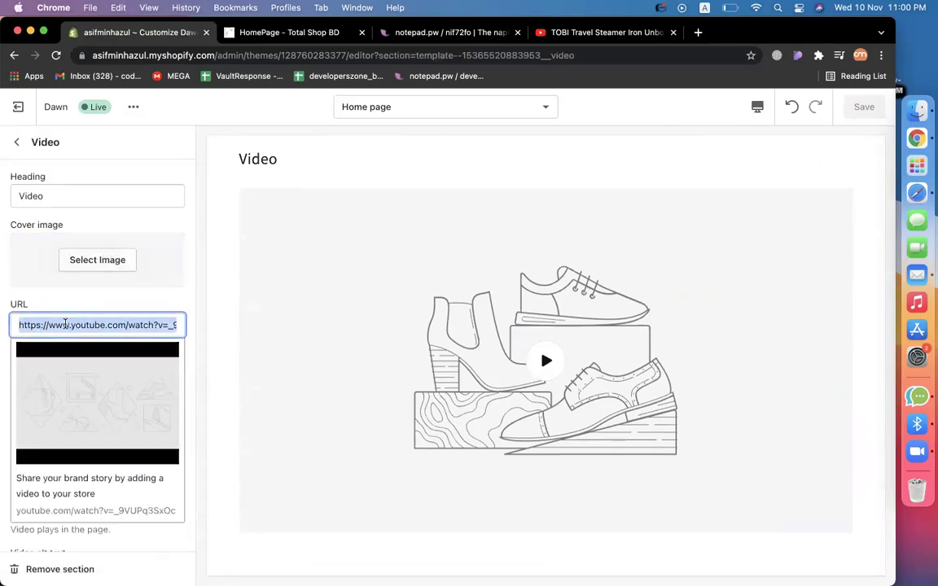
key(super+v)
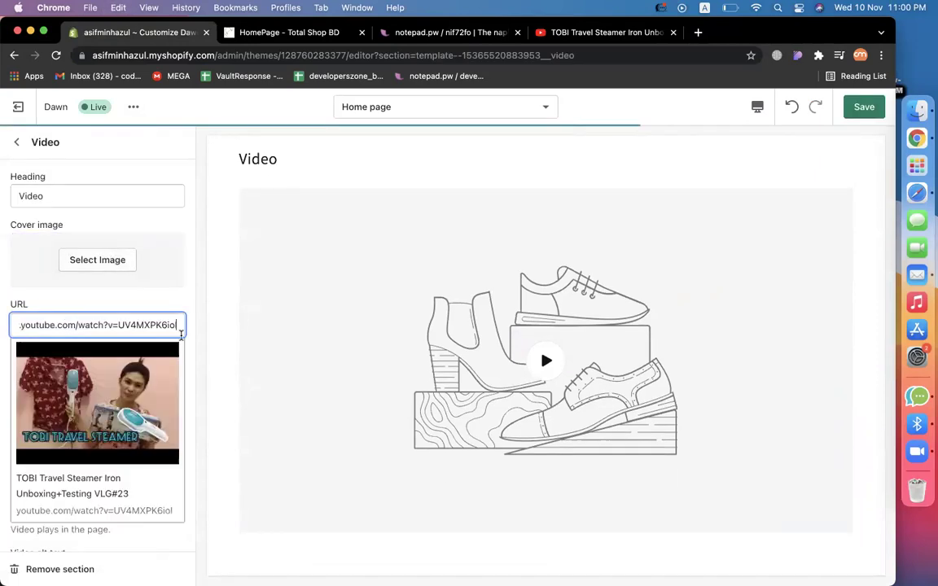
click(98, 259)
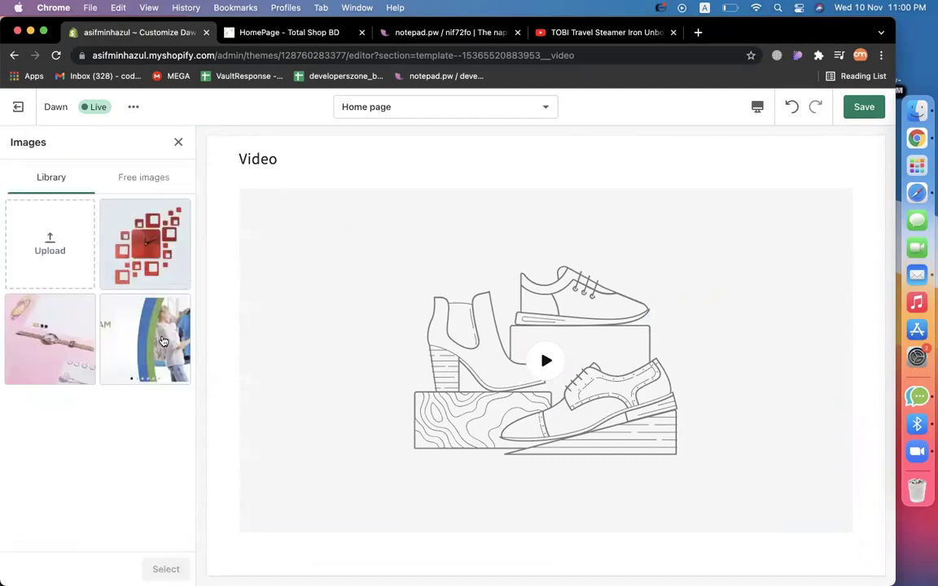
click(163, 341)
click(163, 568)
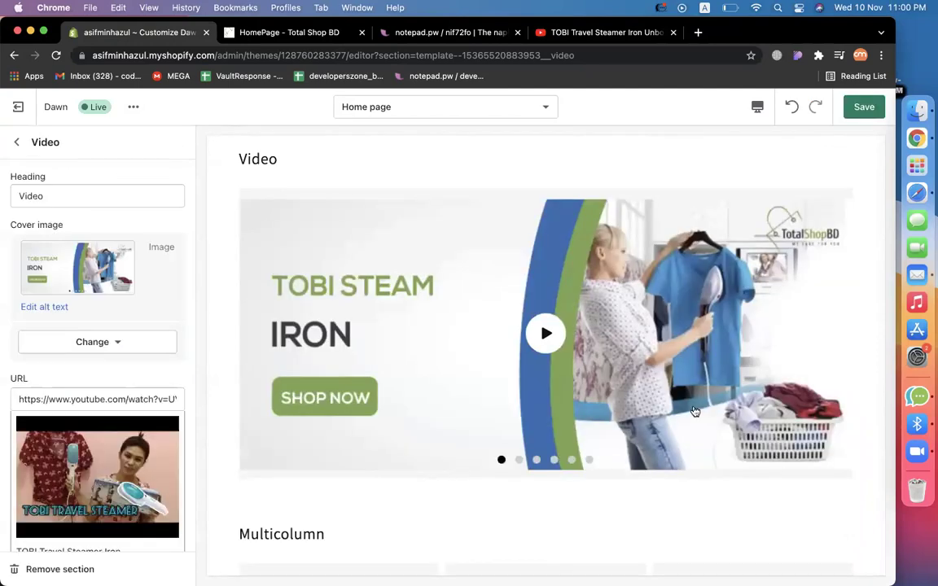
Play the embedded TOBI video in the preview and recheck its link.
scroll(694, 409, up, 2)
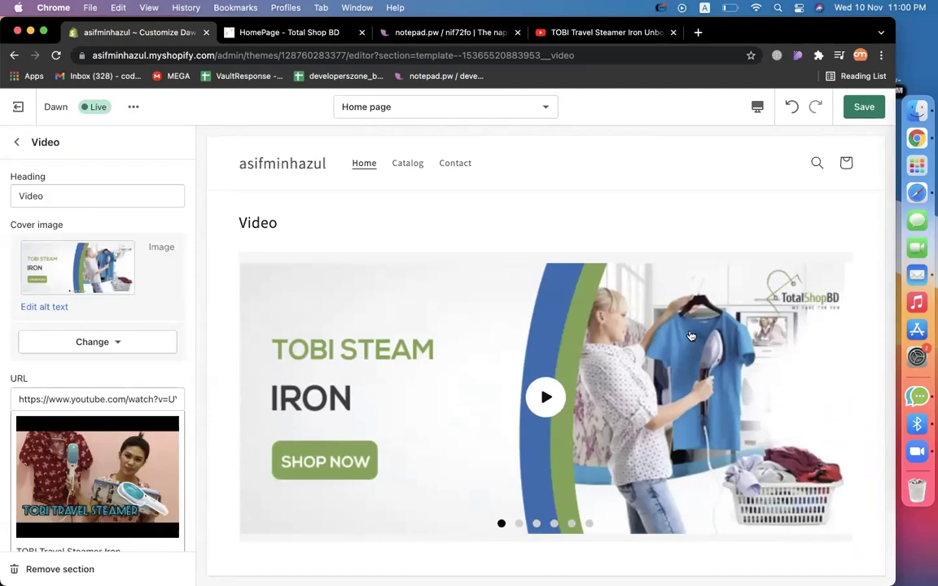
scroll(485, 351, down, 3)
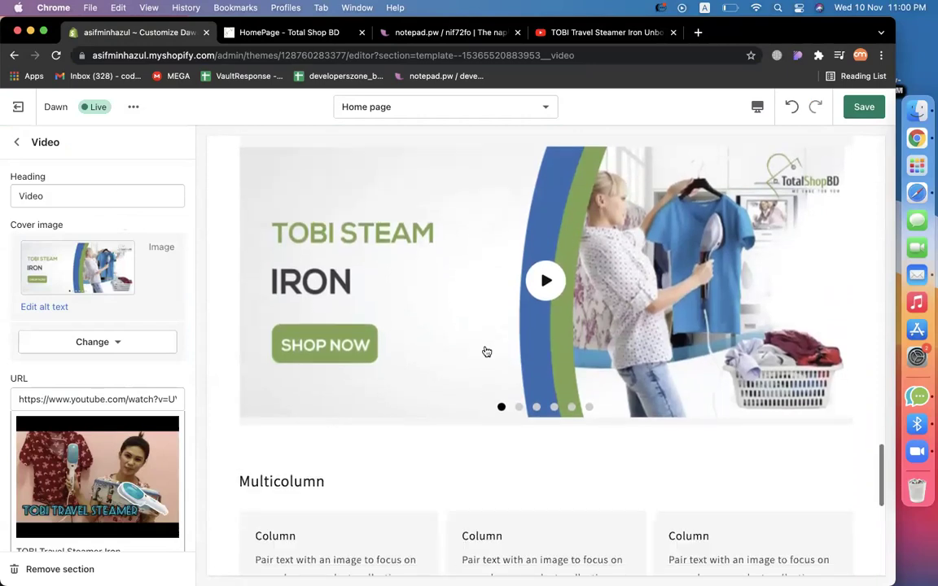
scroll(480, 346, up, 2)
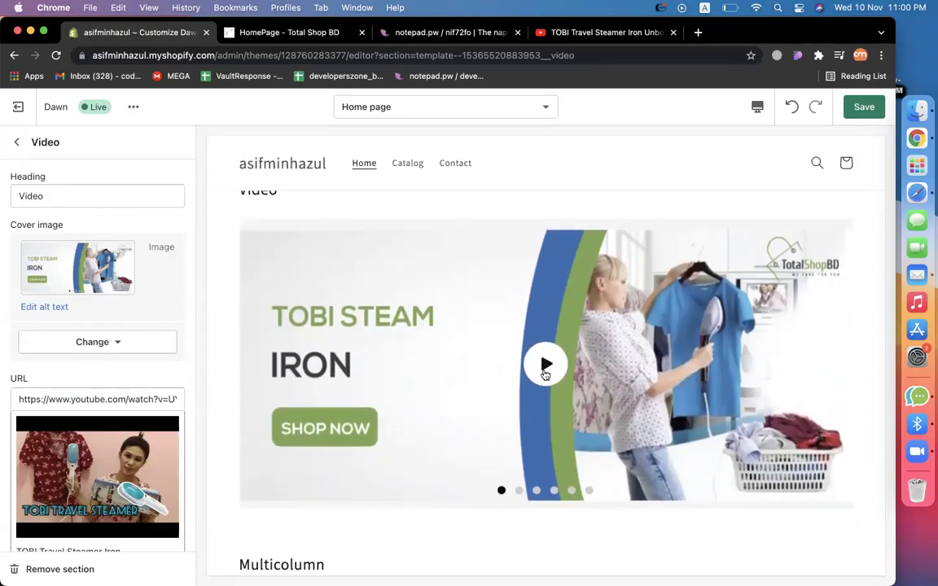
click(545, 364)
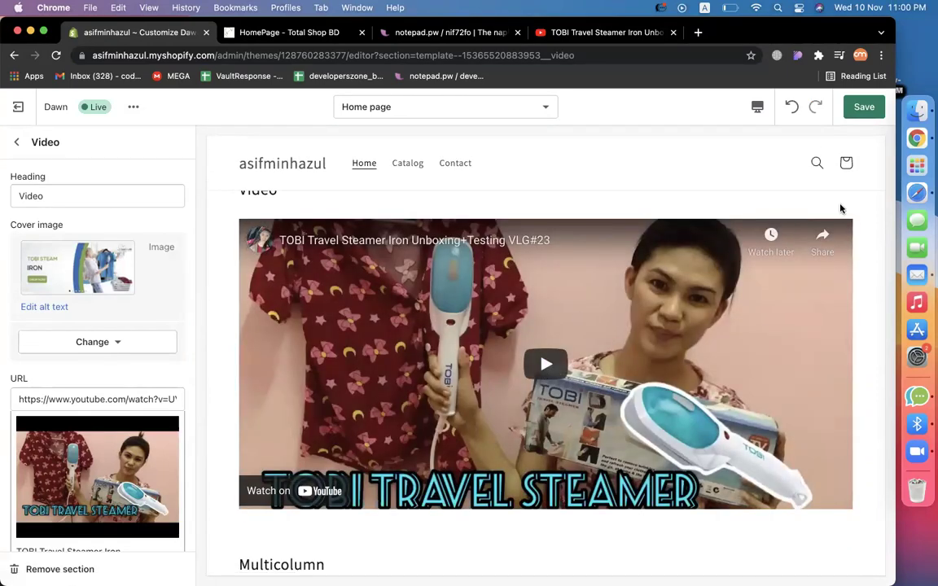
scroll(812, 263, up, 2)
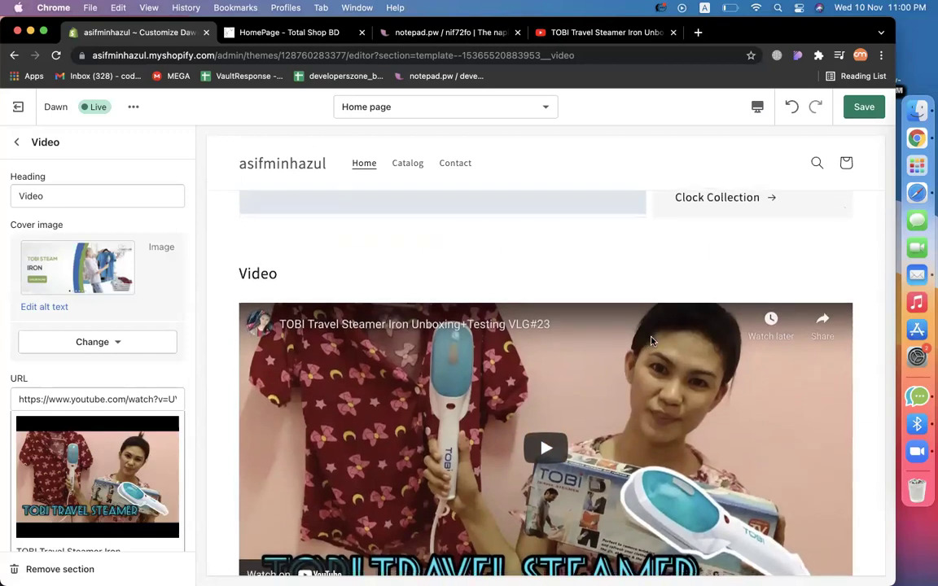
scroll(651, 337, down, 5)
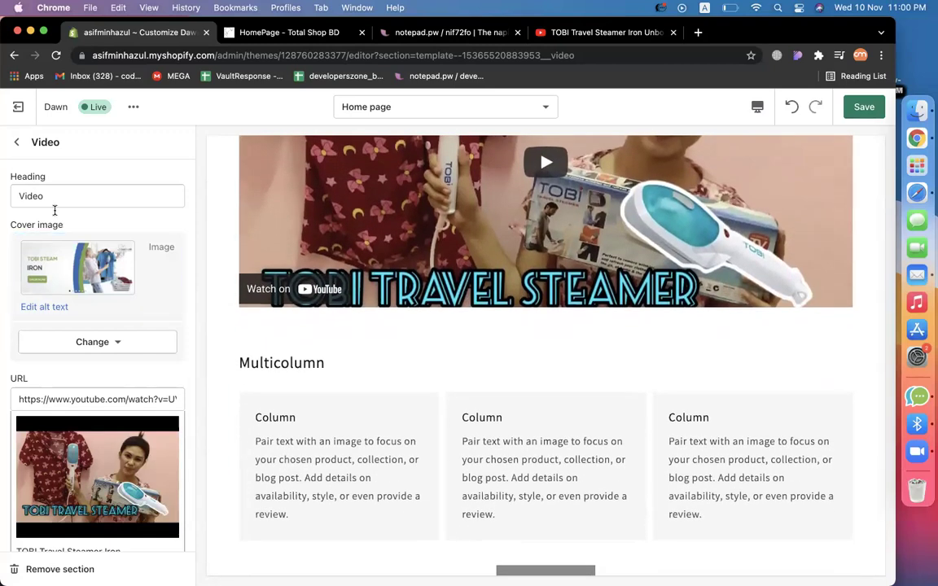
scroll(93, 350, down, 3)
click(84, 303)
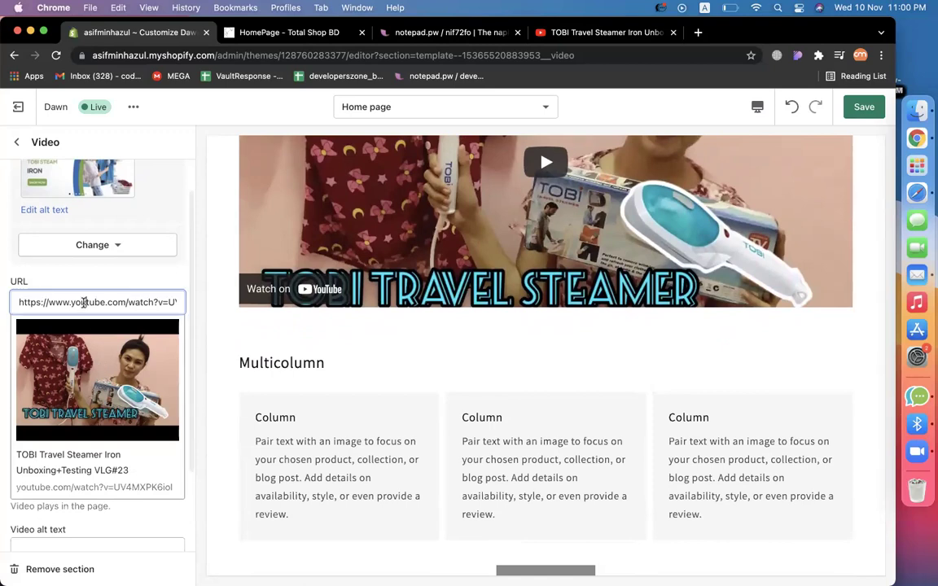
key(super+a)
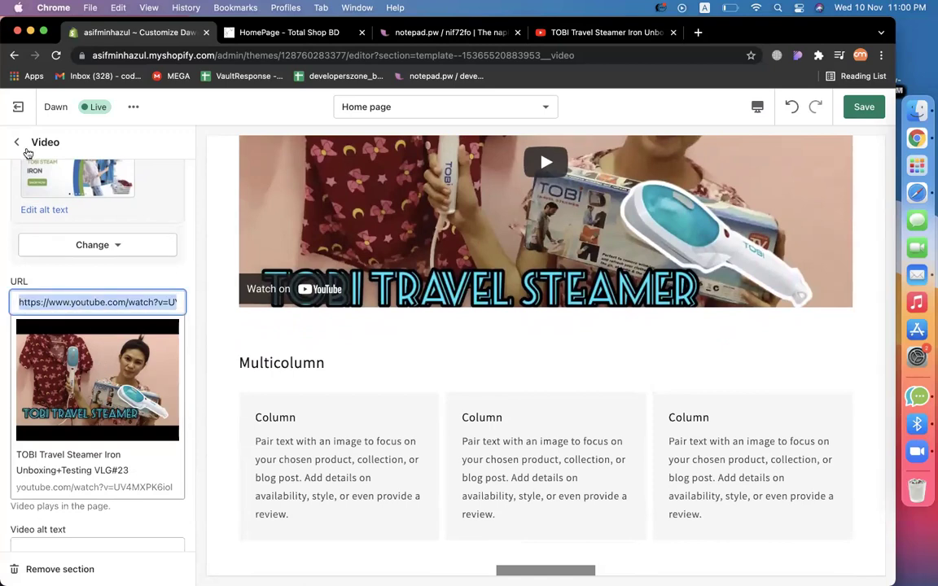
click(17, 143)
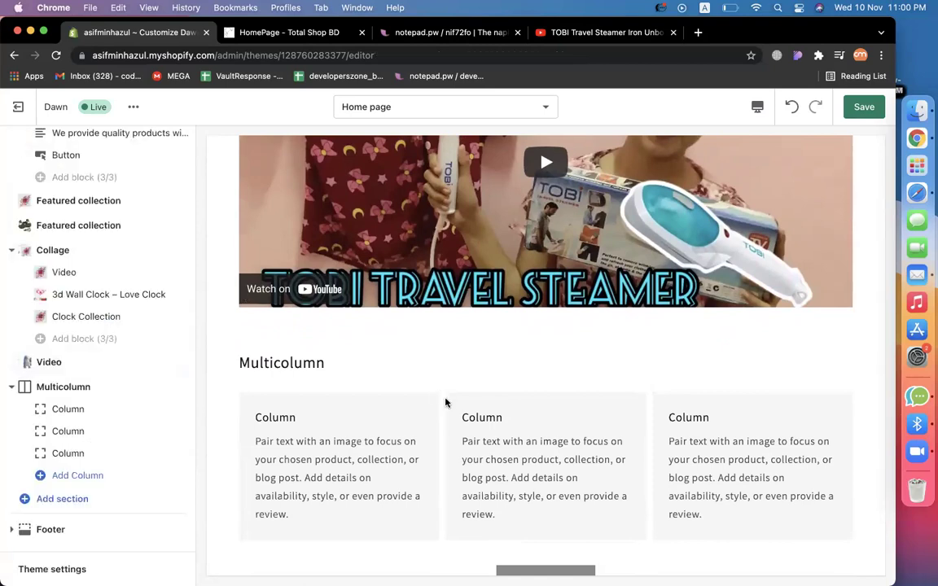
Change the Multicolumn section heading to 'Our Features'.
scroll(445, 402, down, 3)
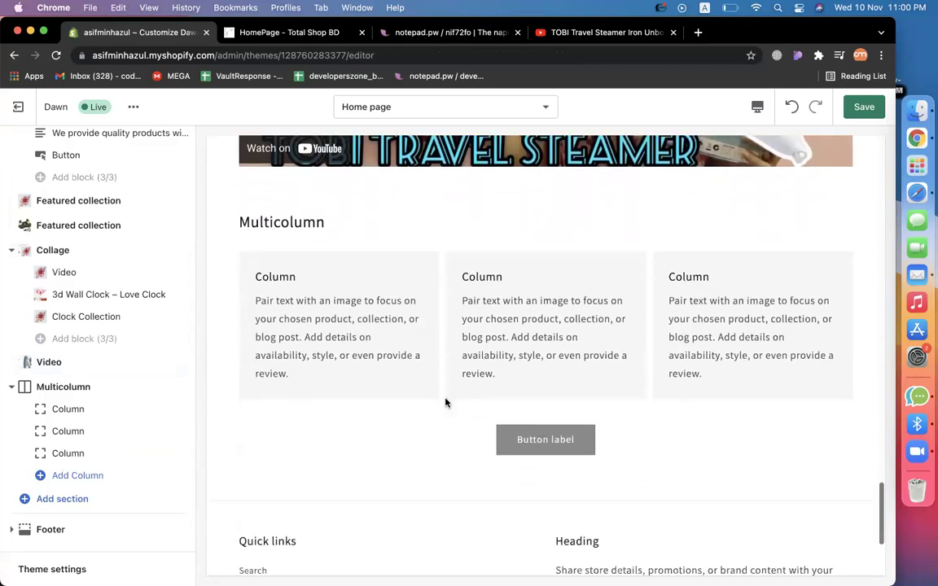
double_click(254, 224)
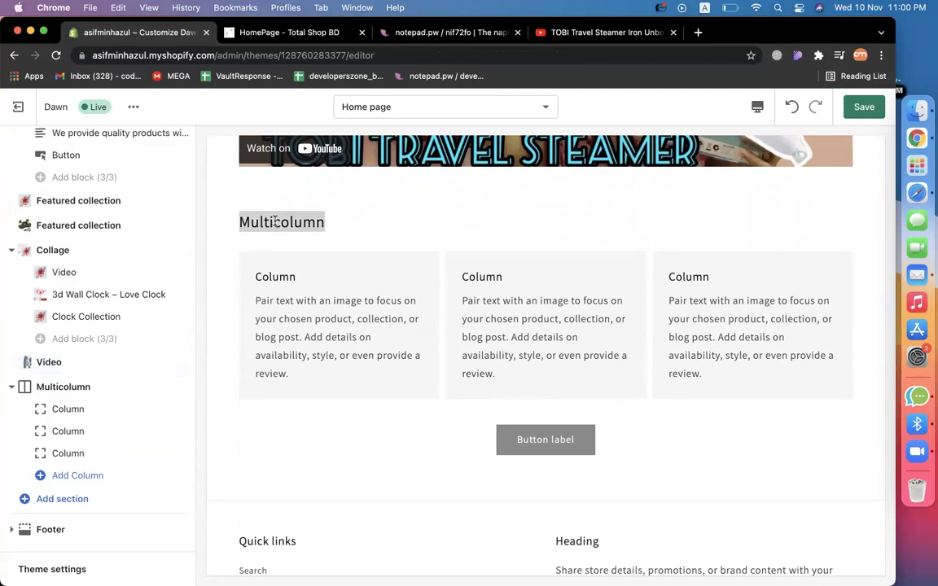
click(86, 390)
click(80, 196)
double_click(81, 196)
text(Ou)
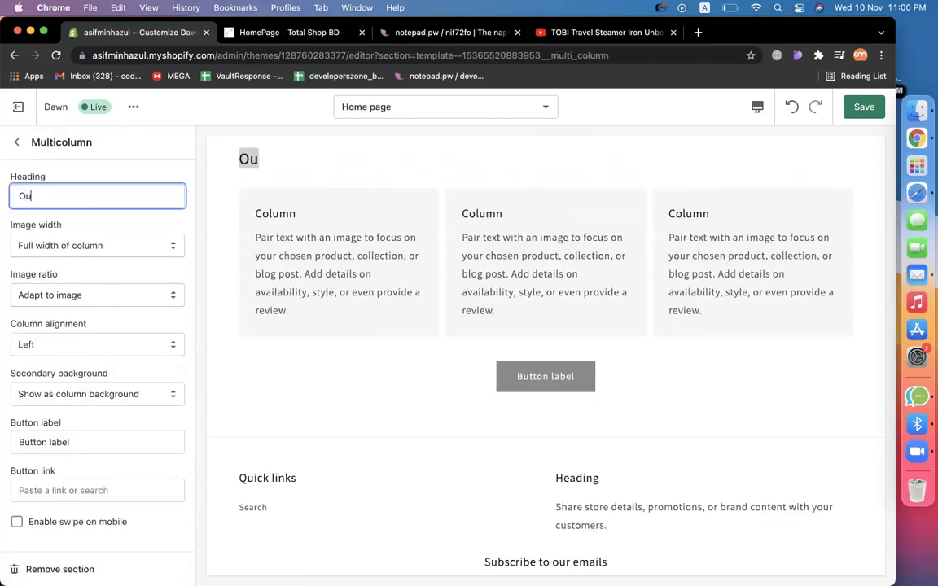
text(r Features)
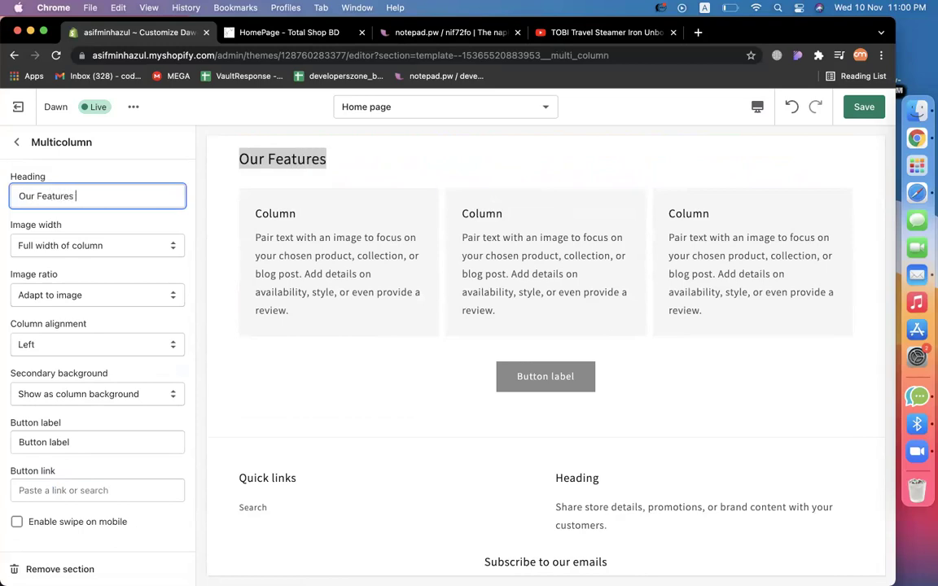
click(16, 142)
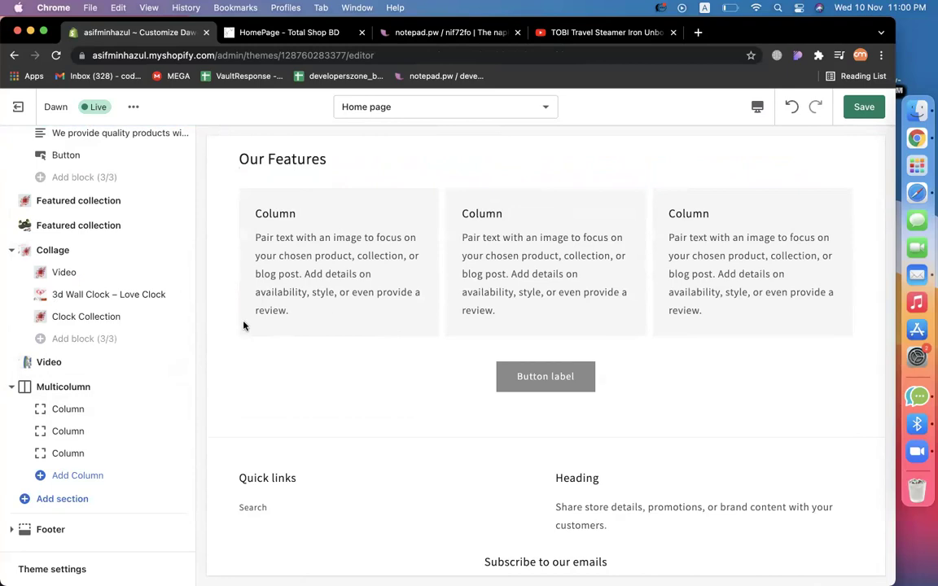
Give the first column heading 'Fast Delivery' and description 'We Provide 7-15 days delivery.'.
click(61, 409)
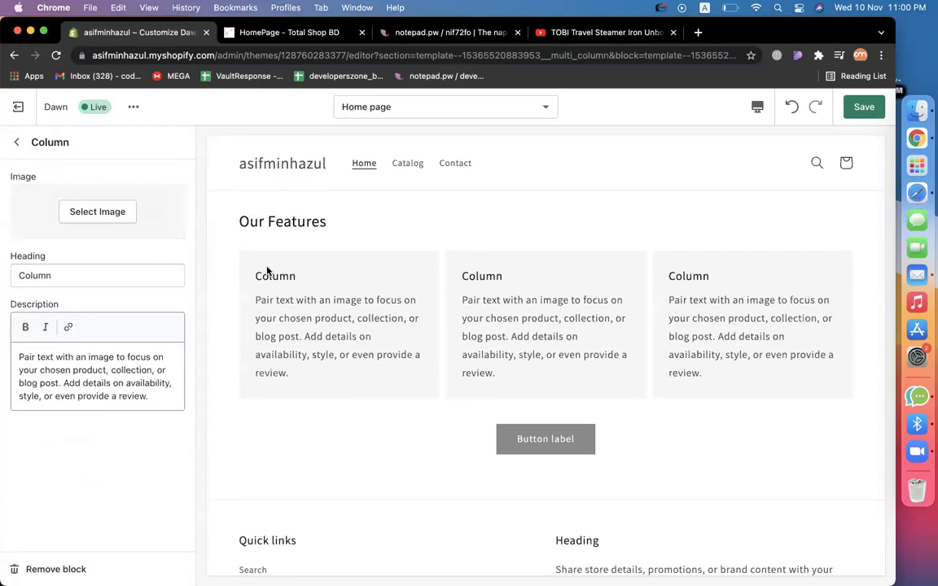
double_click(106, 274)
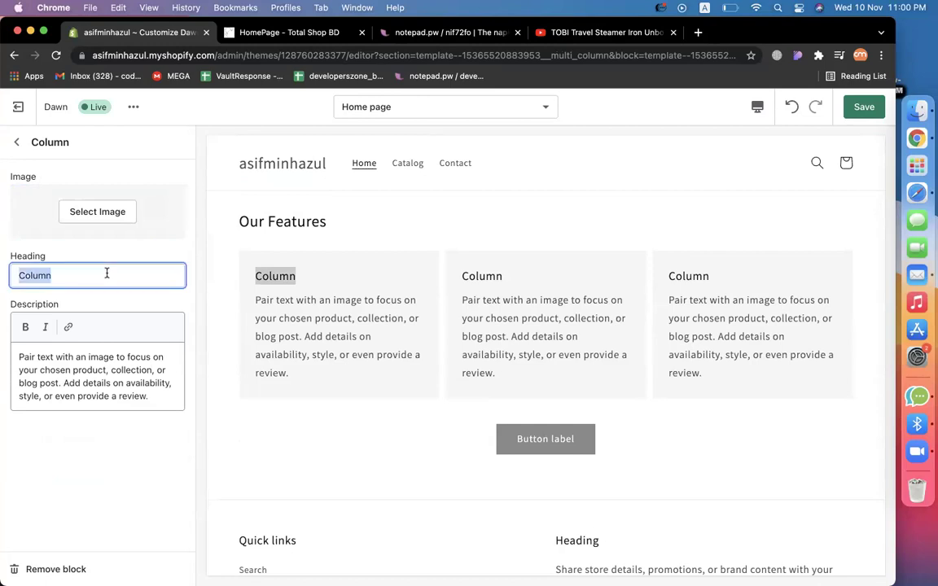
text(Fast Delivery)
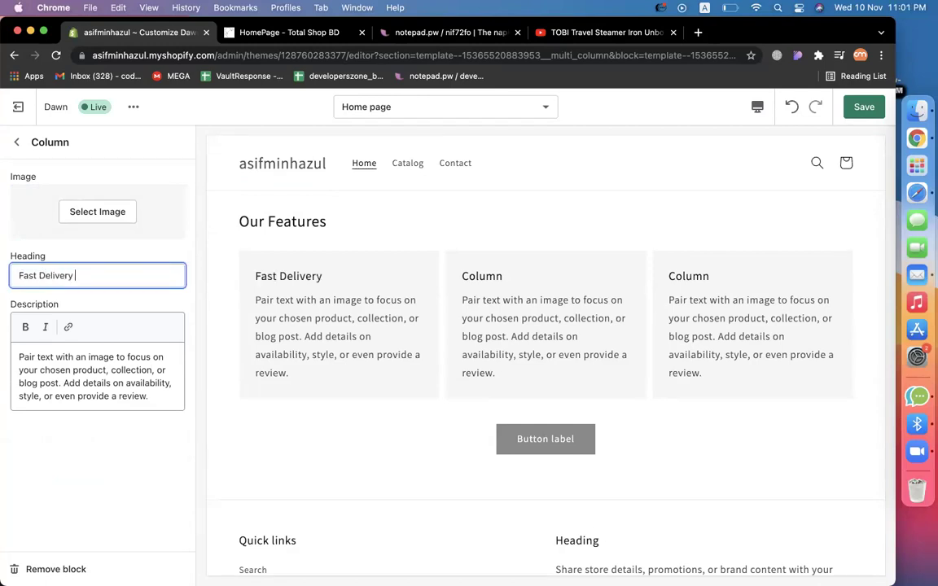
click(98, 376)
key(super+a)
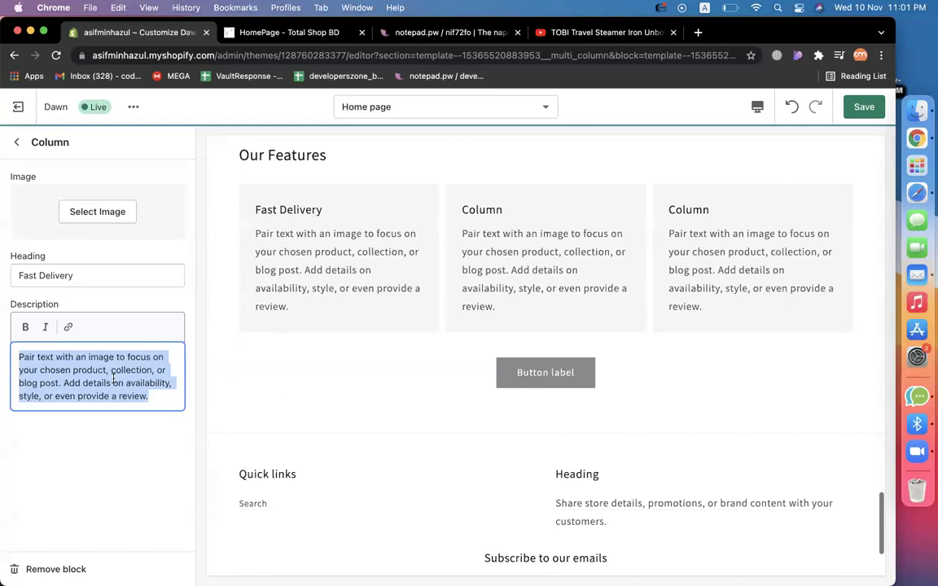
text(We Provide 7-15 days delivery.)
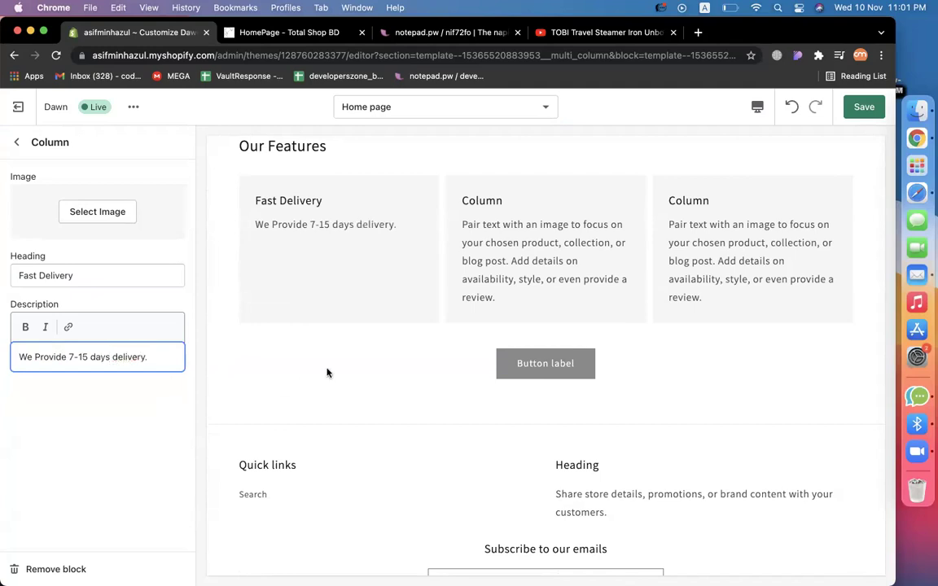
click(698, 33)
Search Google for 'fast delivery icon' and save the black truck icon to the computer.
text(fast )
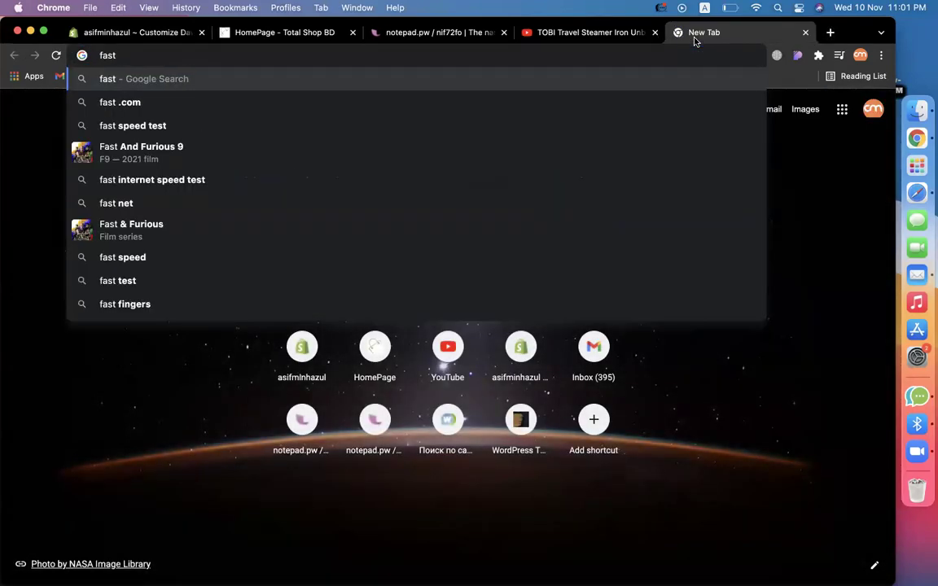
text(delivery icon)
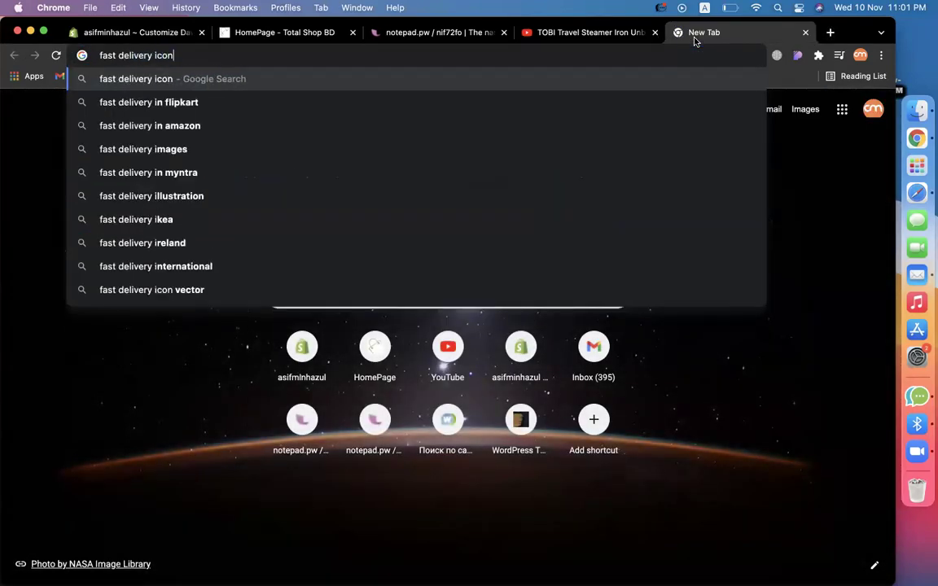
key(Return)
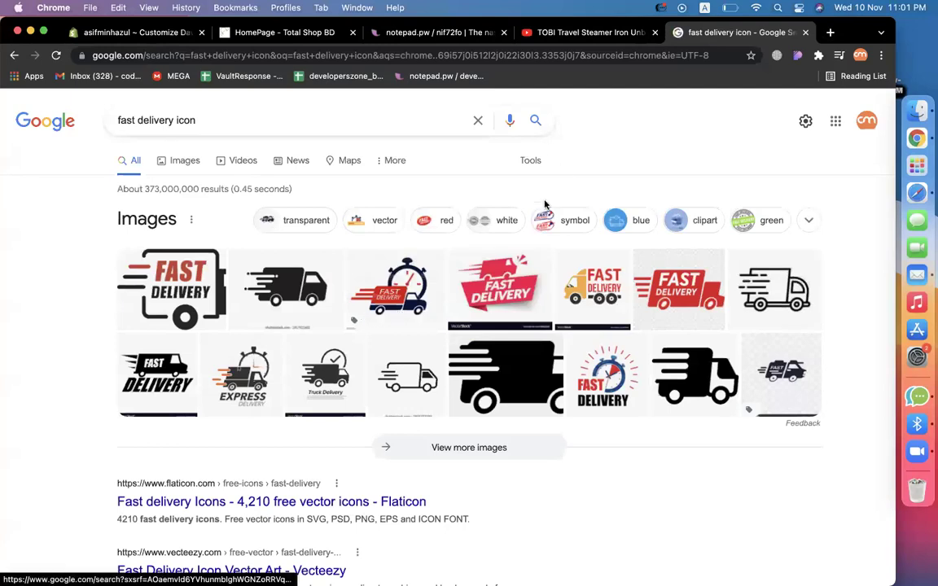
click(158, 365)
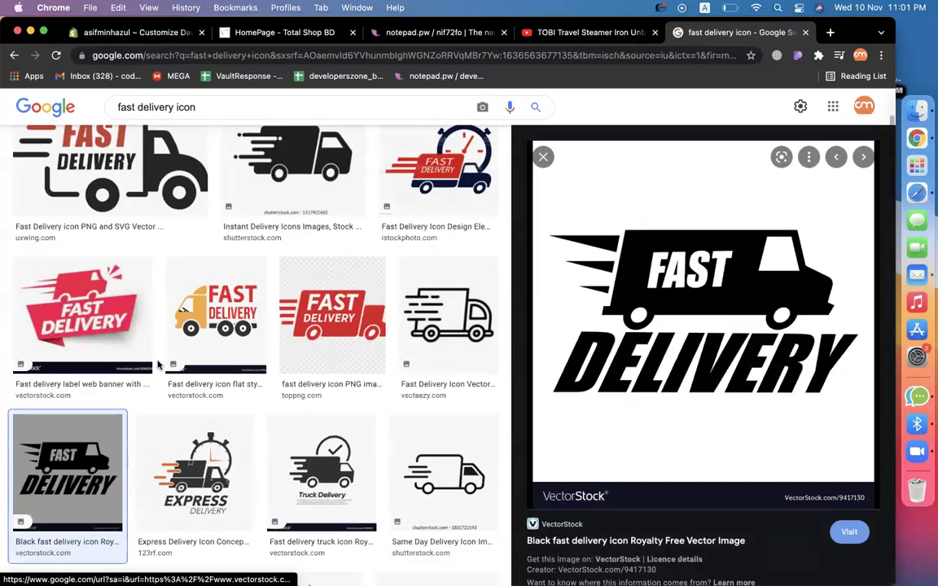
right_click(708, 329)
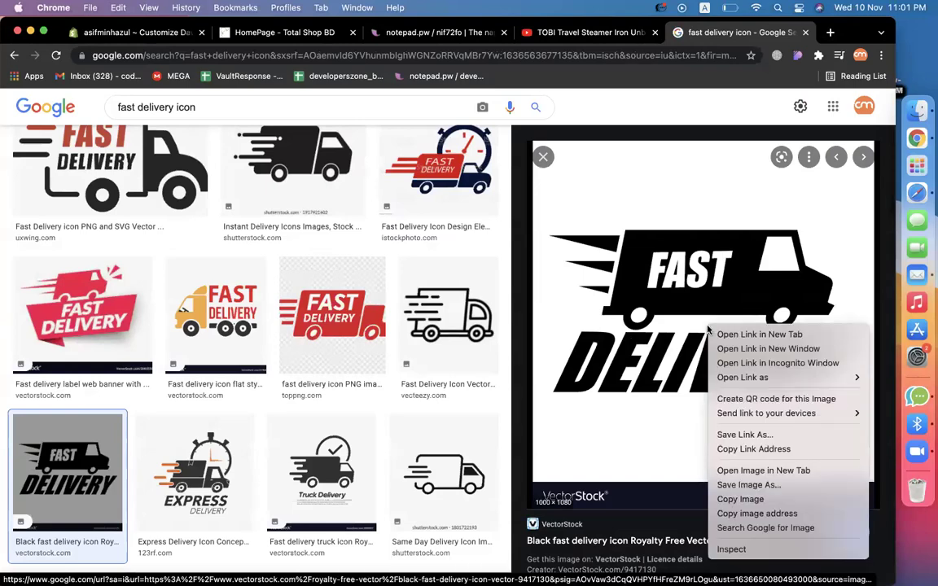
click(740, 486)
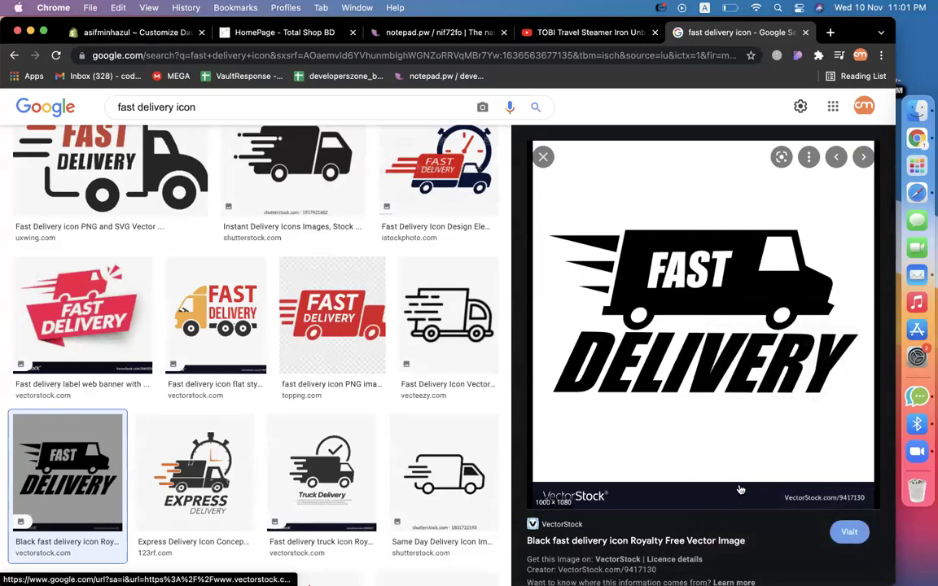
click(667, 428)
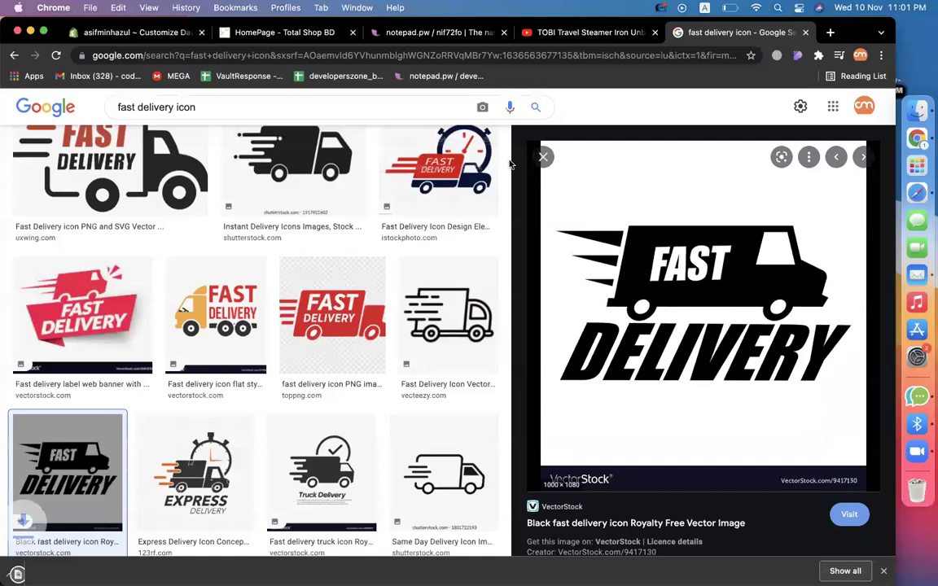
Upload the downloaded Fast Delivery icon as the first column's image.
click(130, 32)
click(73, 216)
drag(77, 567, 74, 351)
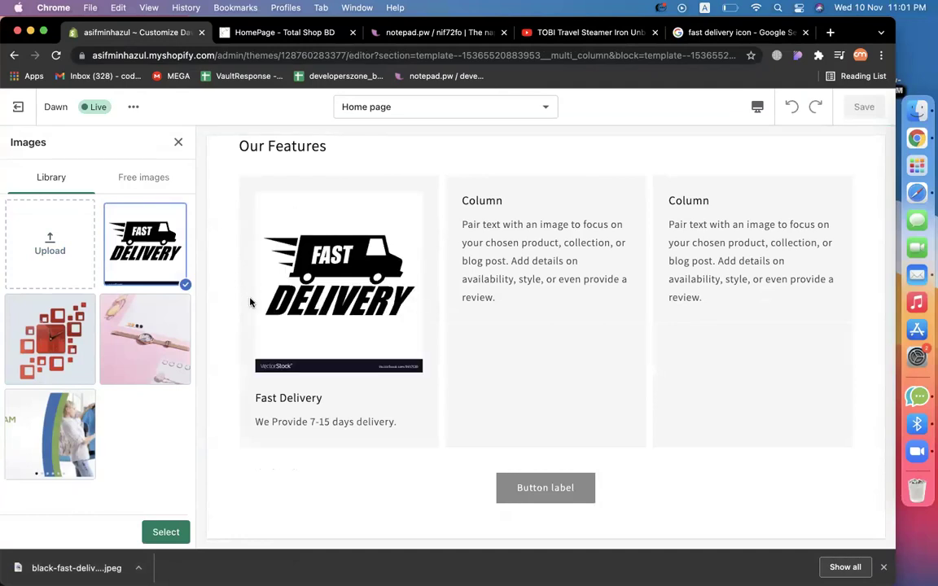
Apply the Fast Delivery image, then set column two to 'Secure Payment' with a 100% secure-payment description.
click(159, 532)
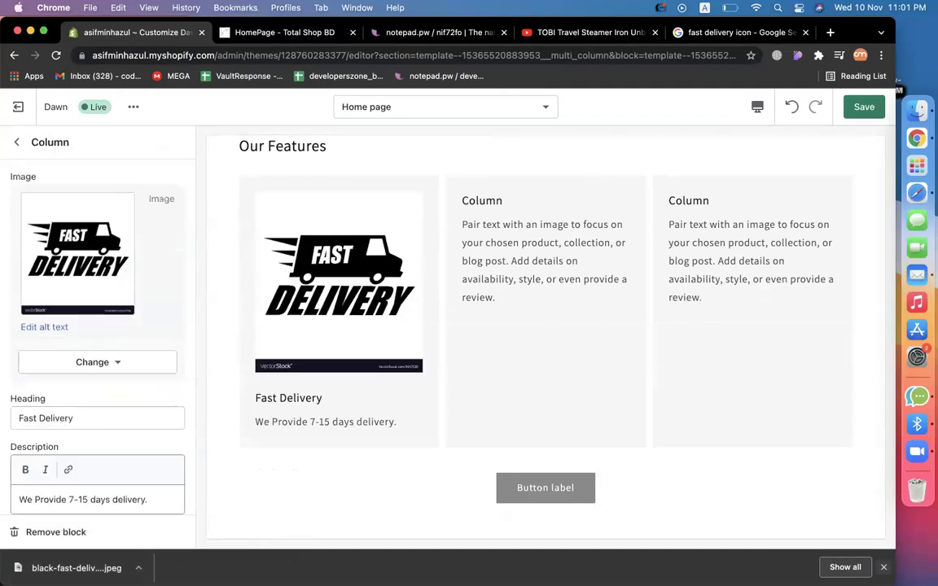
click(14, 144)
click(65, 429)
click(97, 271)
double_click(96, 268)
text(Secure Payment)
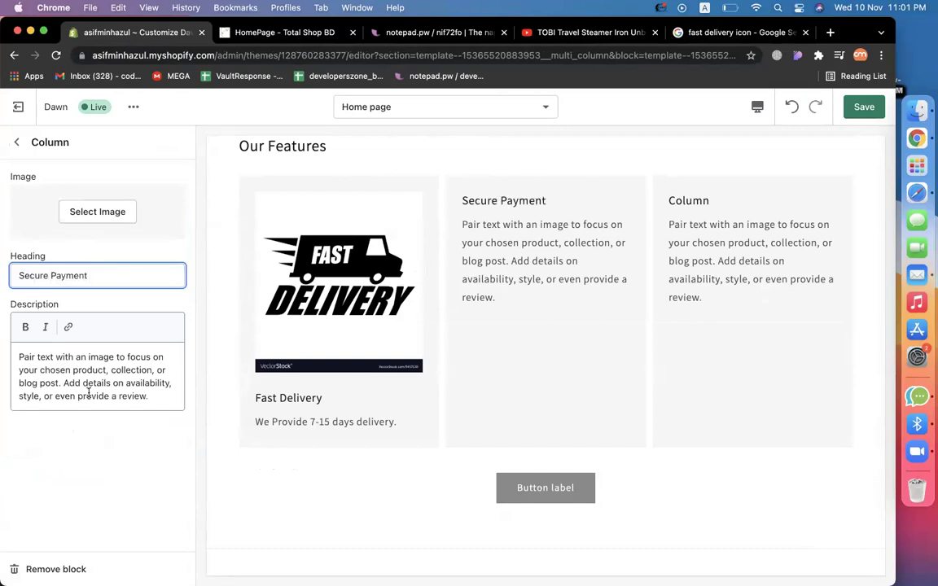
click(88, 393)
key(ctrl+a)
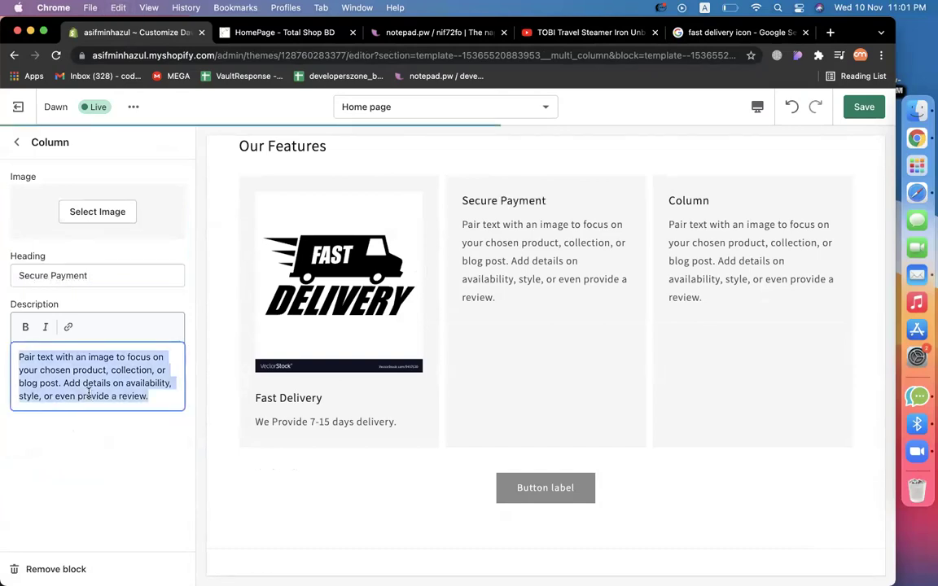
text(We provide 100)
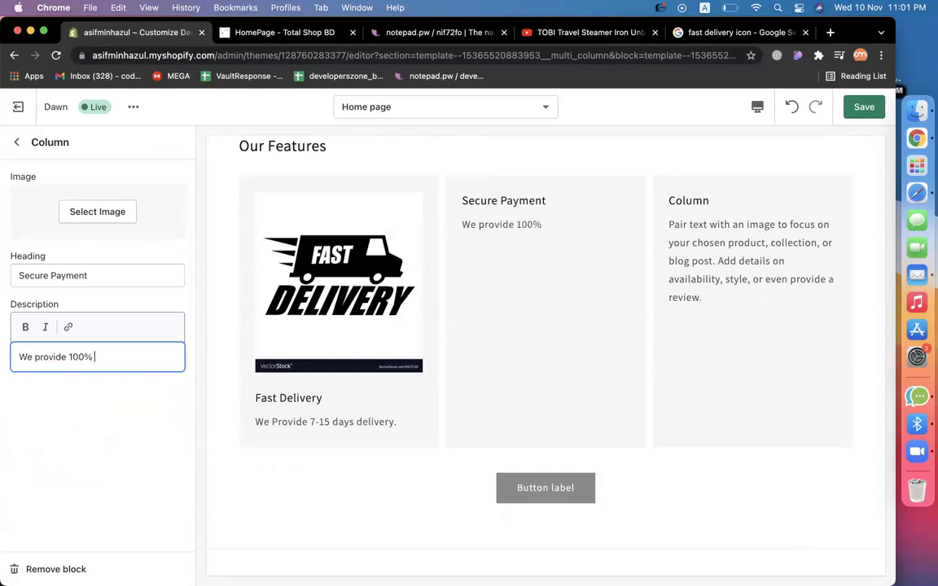
text(% secure paym)
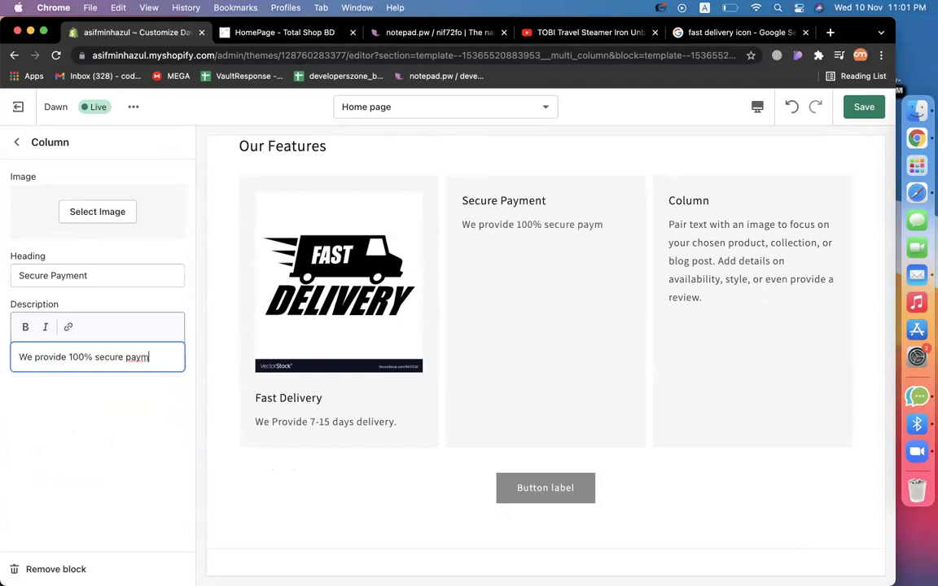
text(ent to buy online from us.)
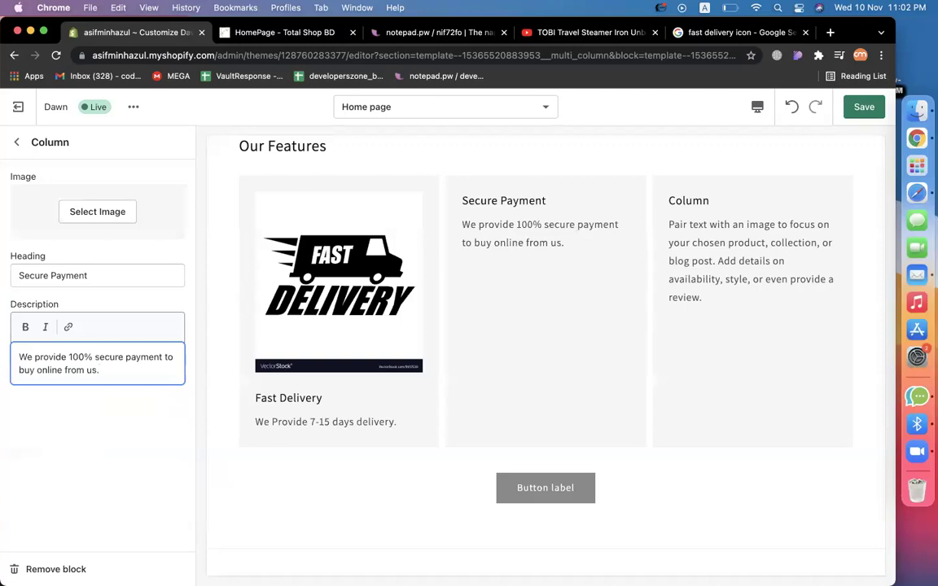
Replace the Google search query with 'secure payment' and run it.
click(741, 33)
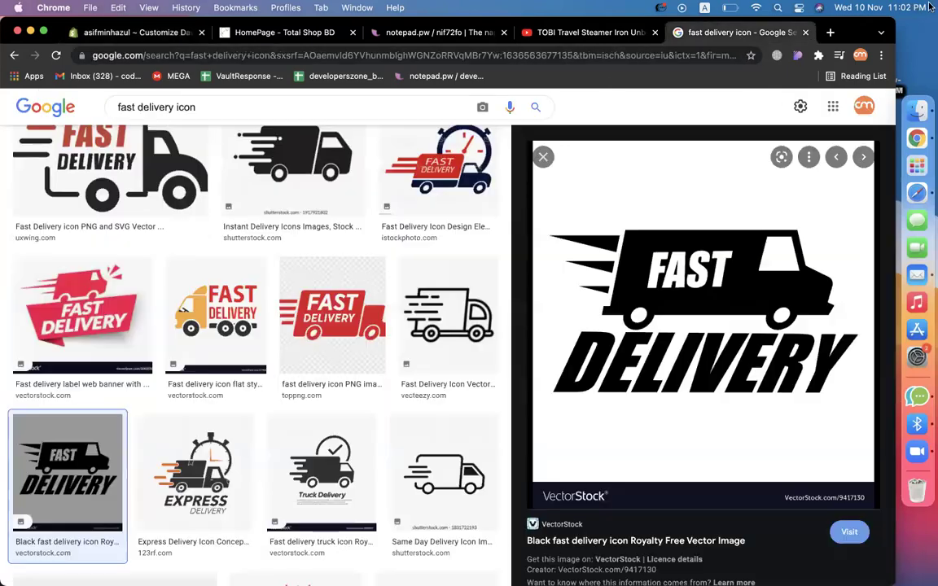
drag(173, 107, 6, 107)
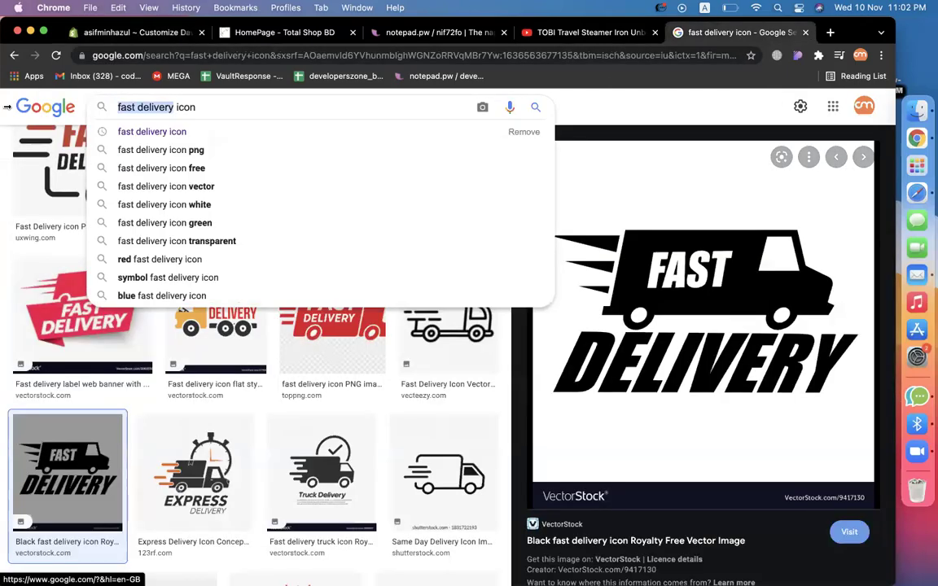
text(secure p)
text(ayment)
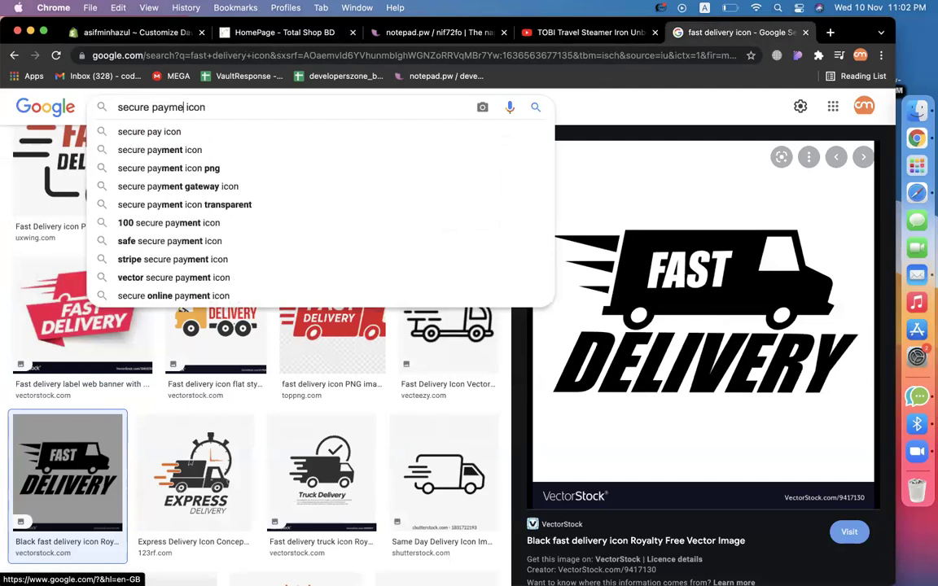
key(Return)
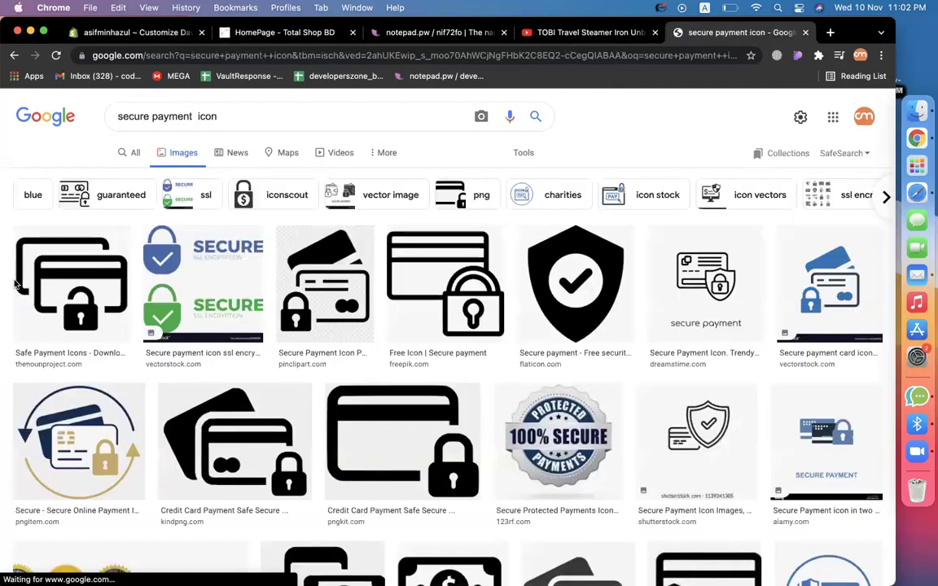
Save the black shield-with-checkmark secure payment icon as 81566.png.
click(582, 278)
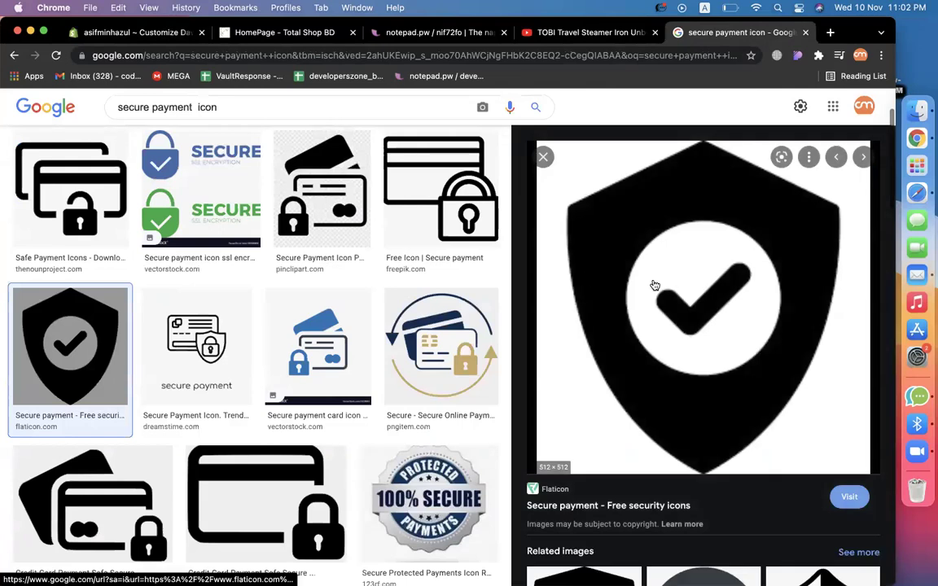
right_click(693, 293)
click(725, 461)
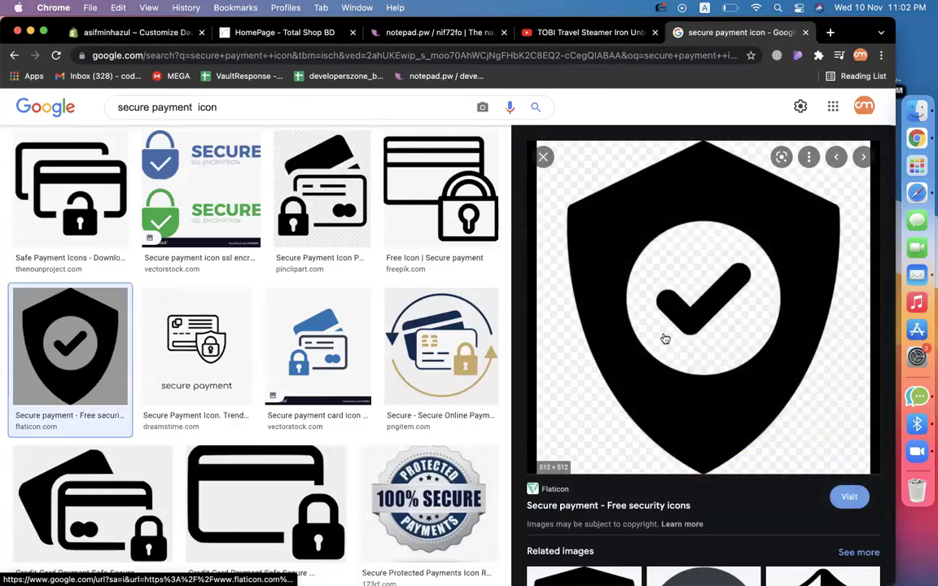
right_click(659, 307)
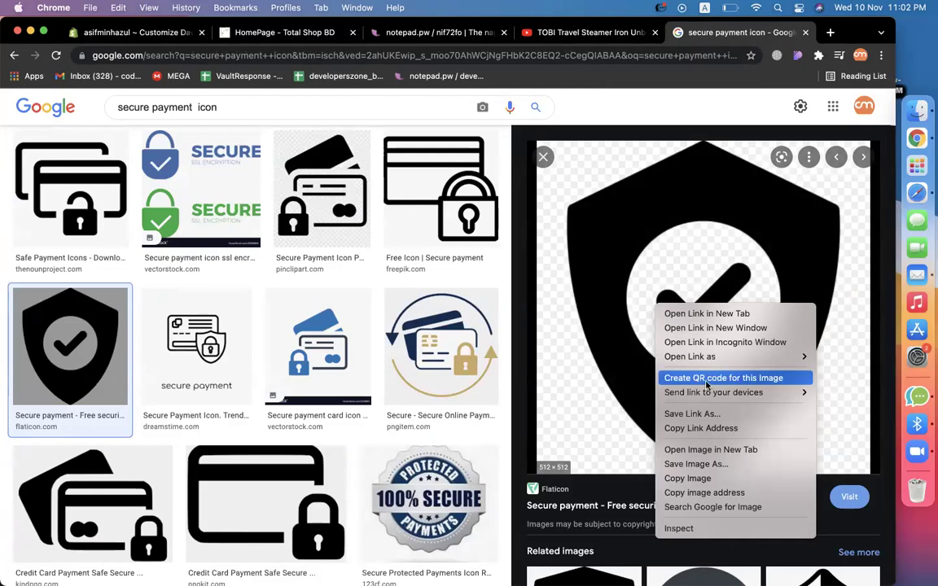
click(696, 464)
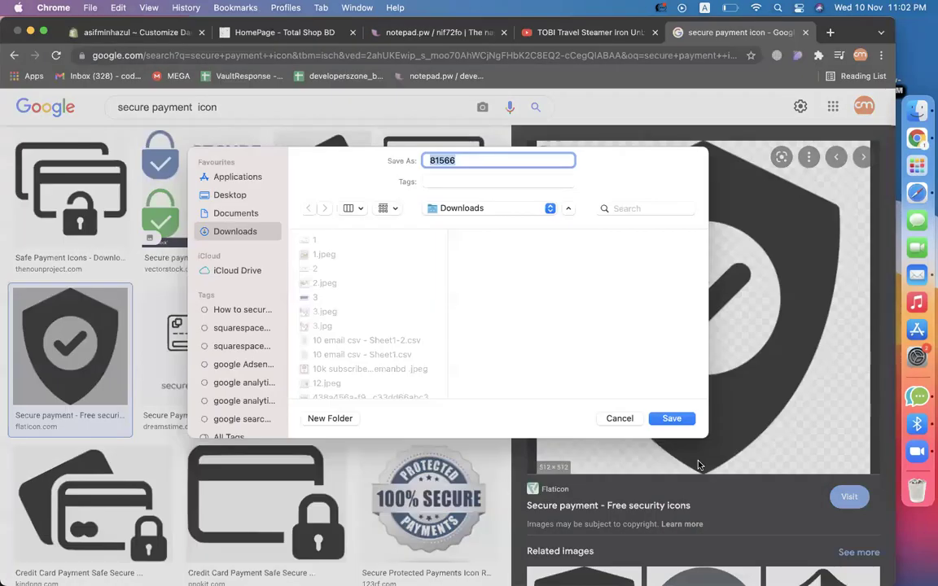
key(Return)
click(127, 33)
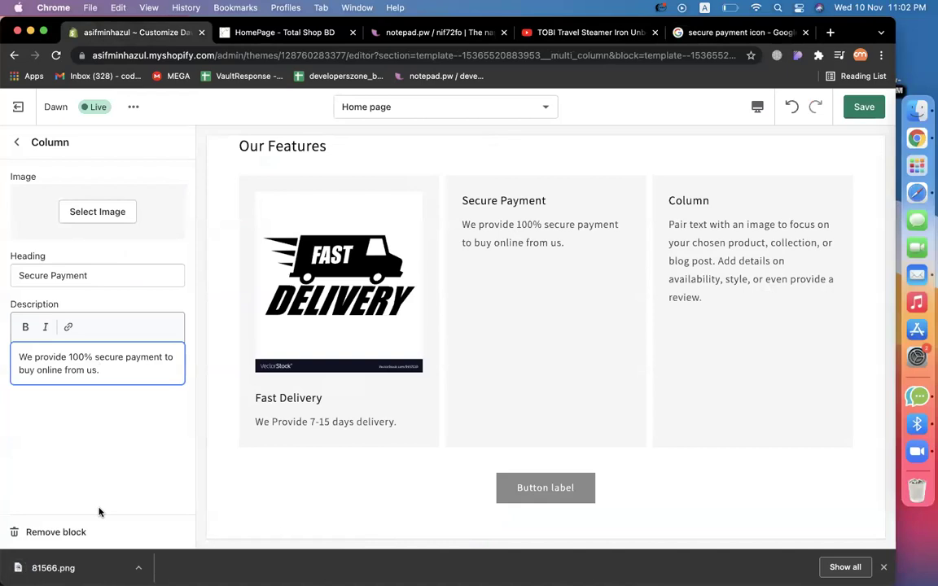
Upload 81566.png and apply the shield icon to the Secure Payment column.
click(77, 213)
drag(53, 568, 50, 244)
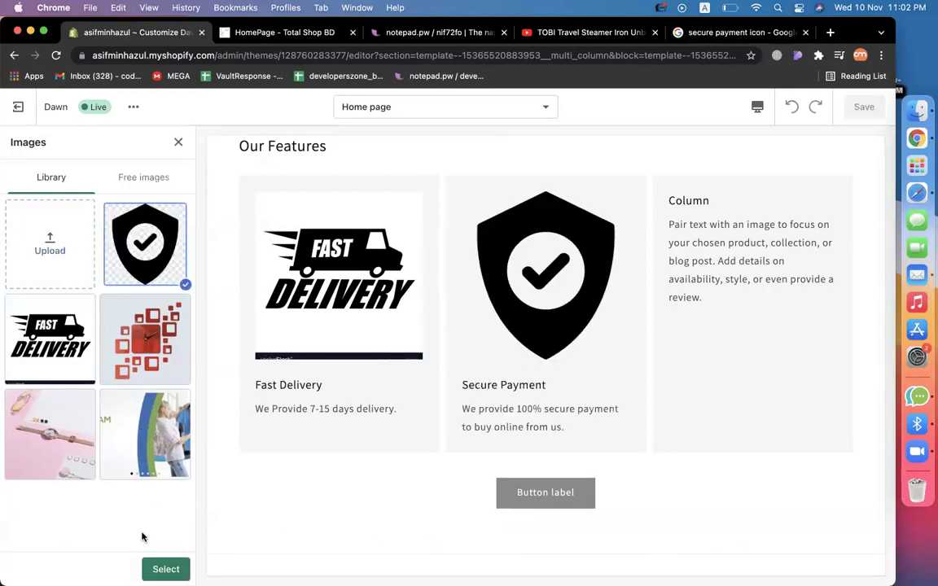
click(150, 573)
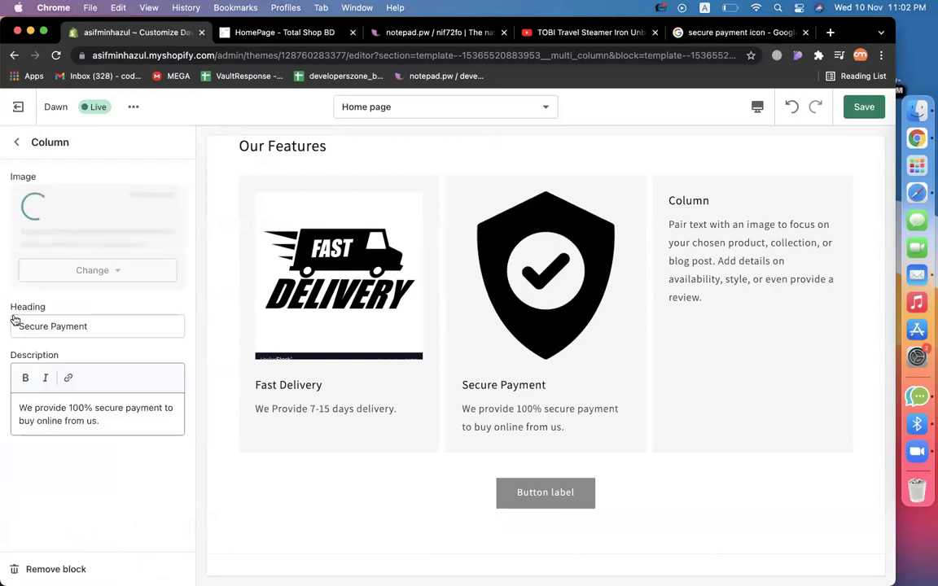
click(17, 144)
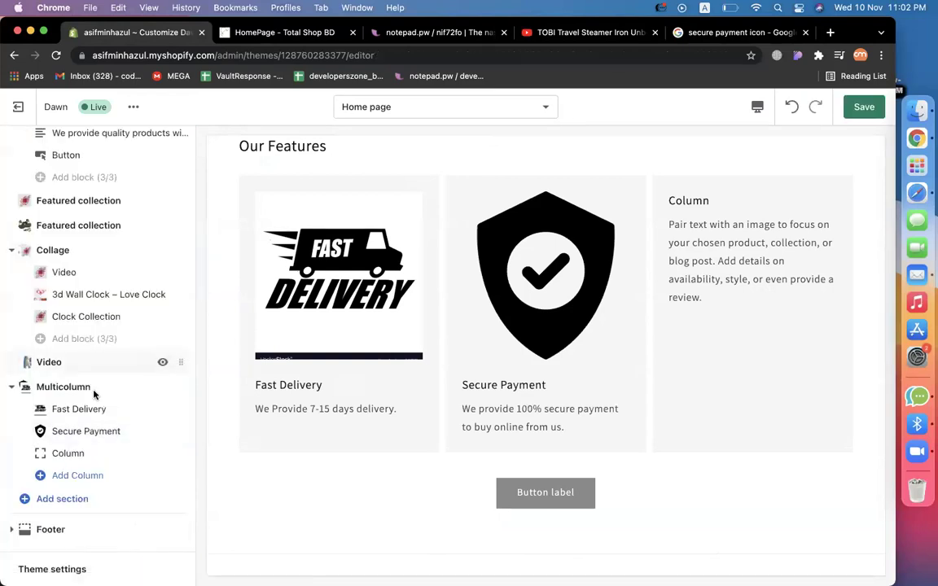
Set the third column to 'Customer Support' with description 'We Provide 24/7 customer support'.
click(56, 452)
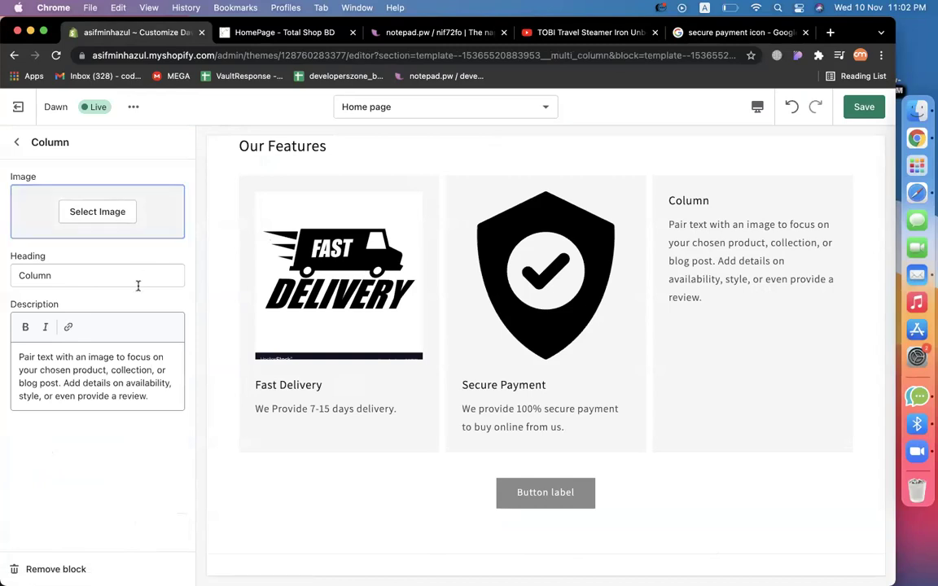
double_click(104, 266)
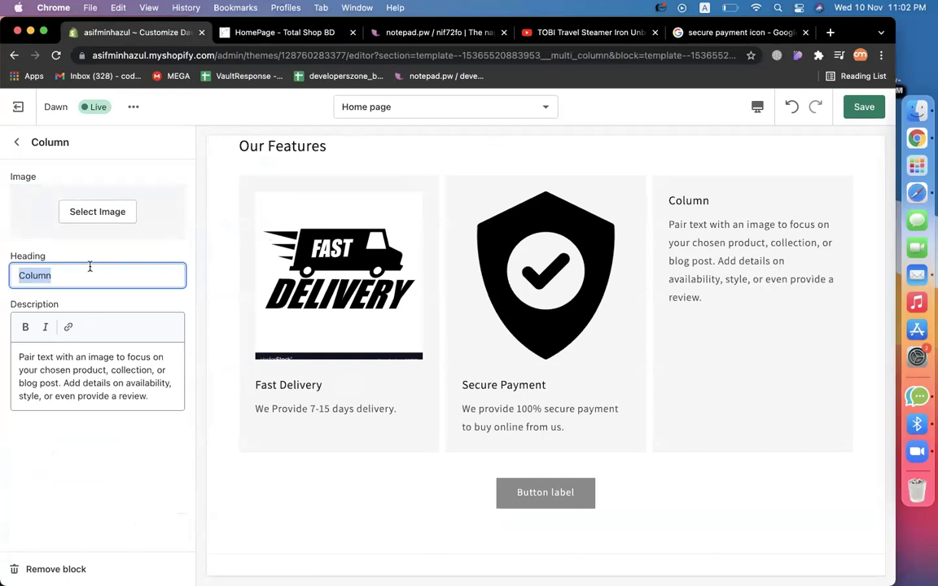
text(C)
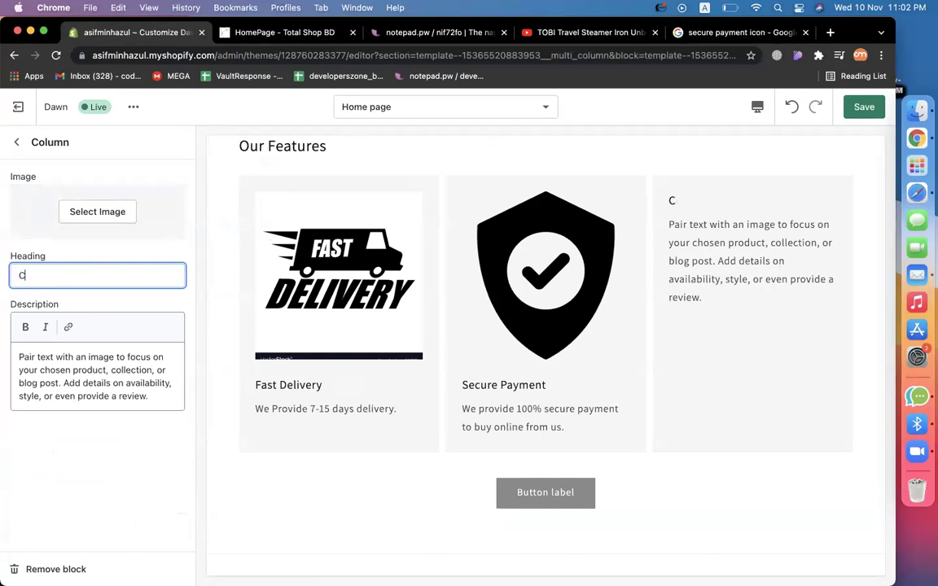
text(ustomer)
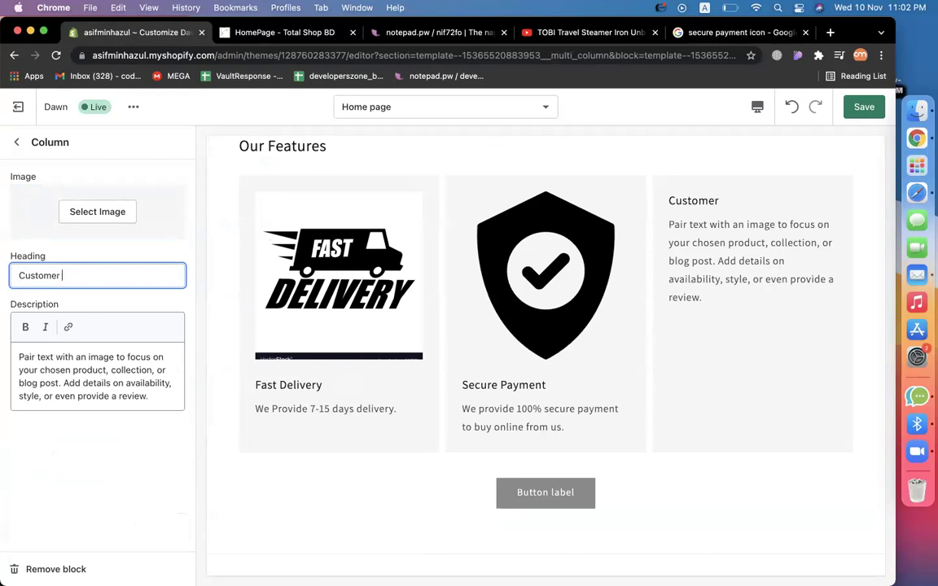
text( Support)
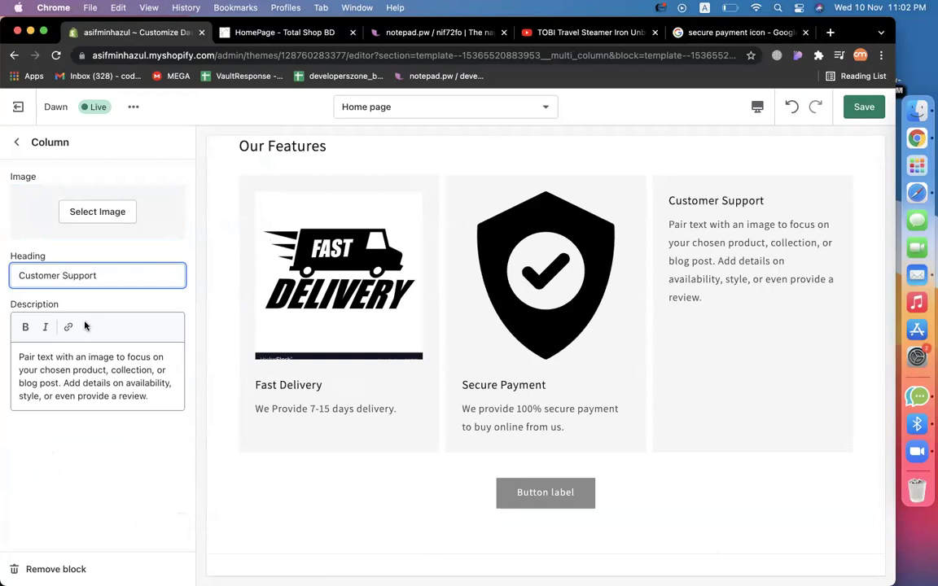
triple_click(81, 392)
text(We Pe)
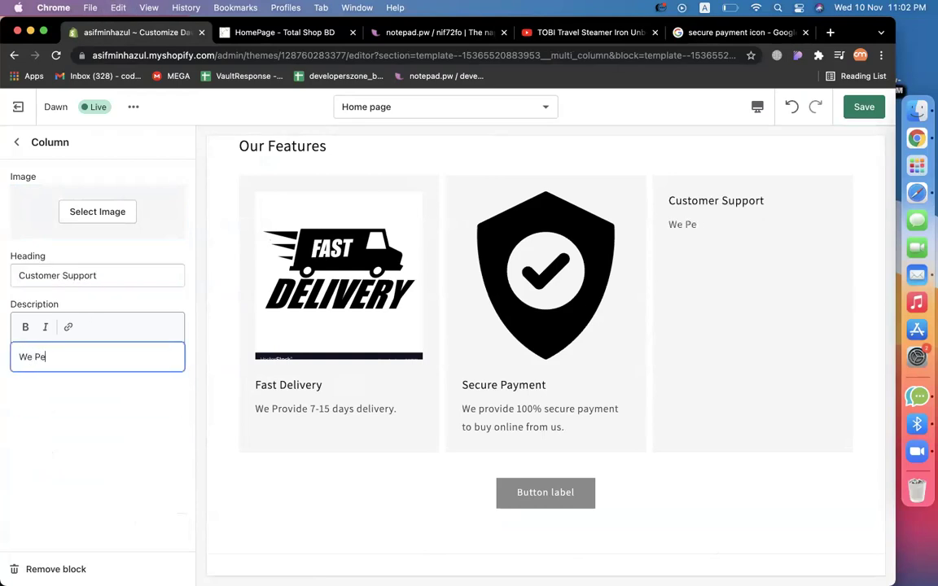
key(BackSpace)
key(BackSpace)
text(rovide 24/7 cus)
key(BackSpace)
text(cus)
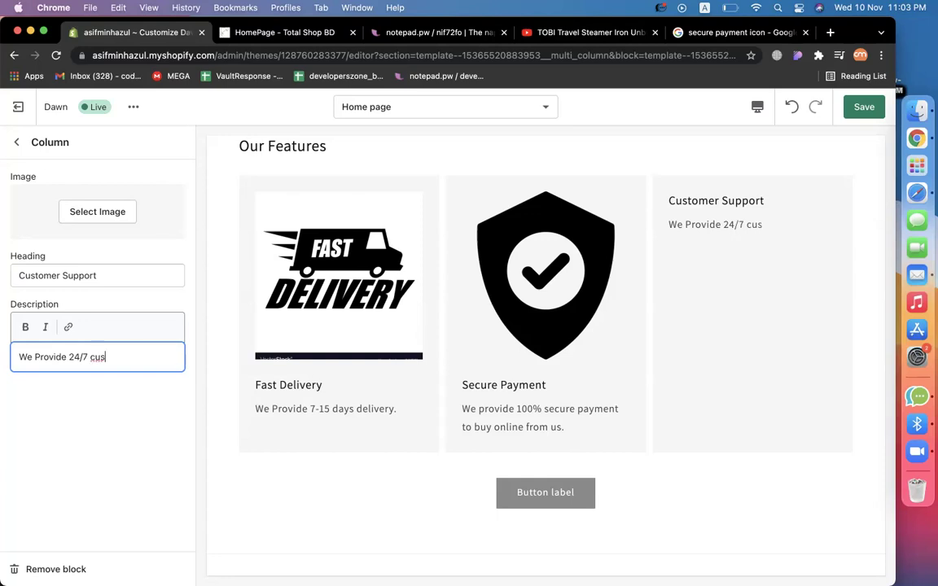
text(tomer support)
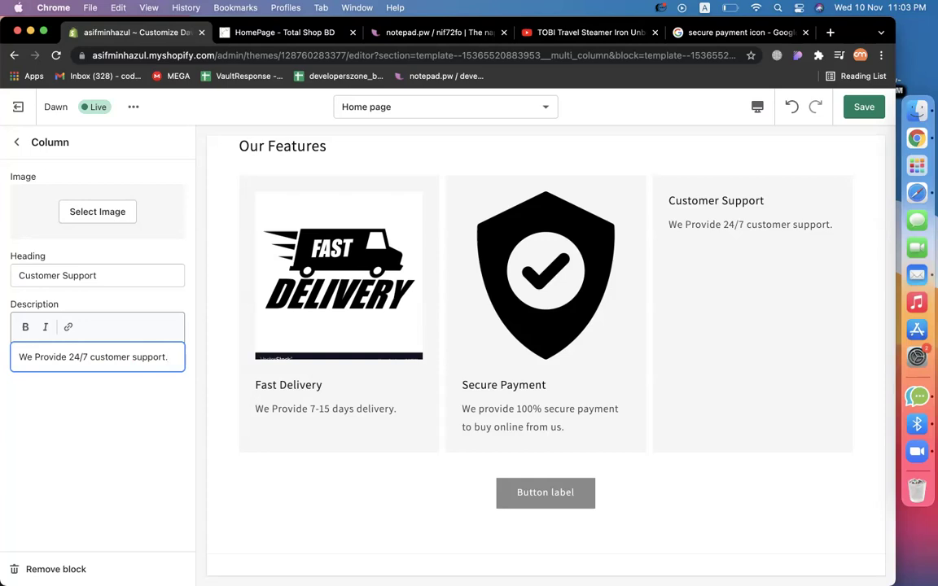
End the description with a period and search Google Images for 'customer support'.
text(.)
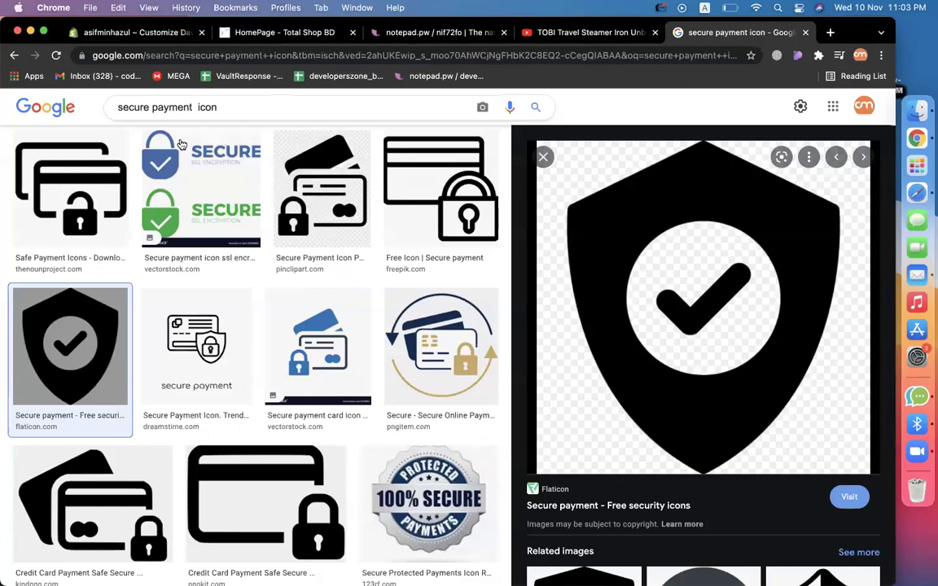
click(663, 33)
drag(204, 107, 118, 107)
text(custo)
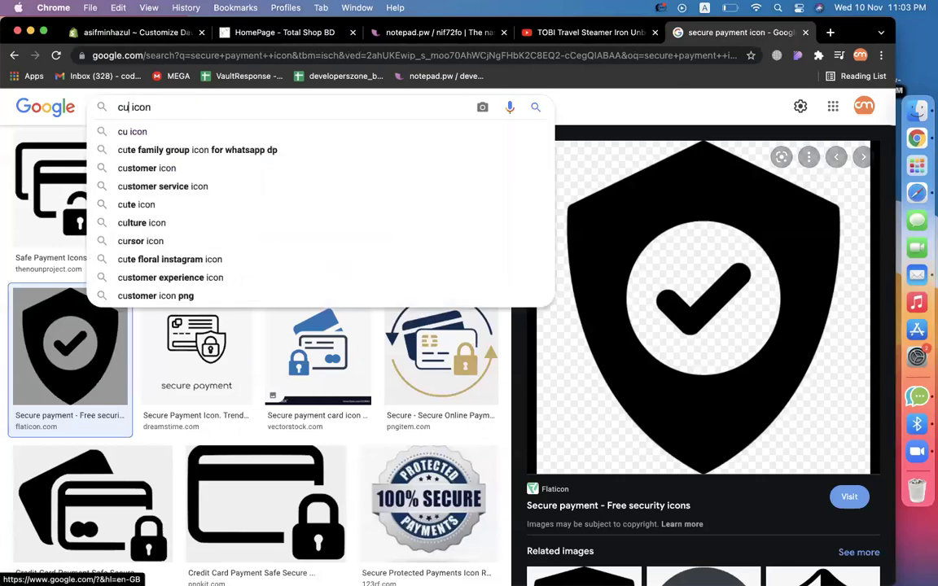
text(mer support)
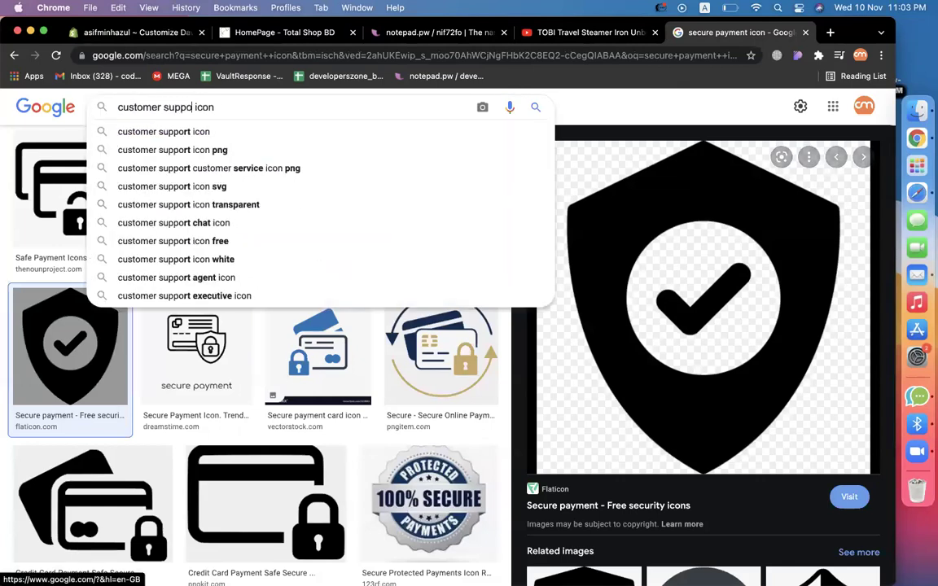
key(Return)
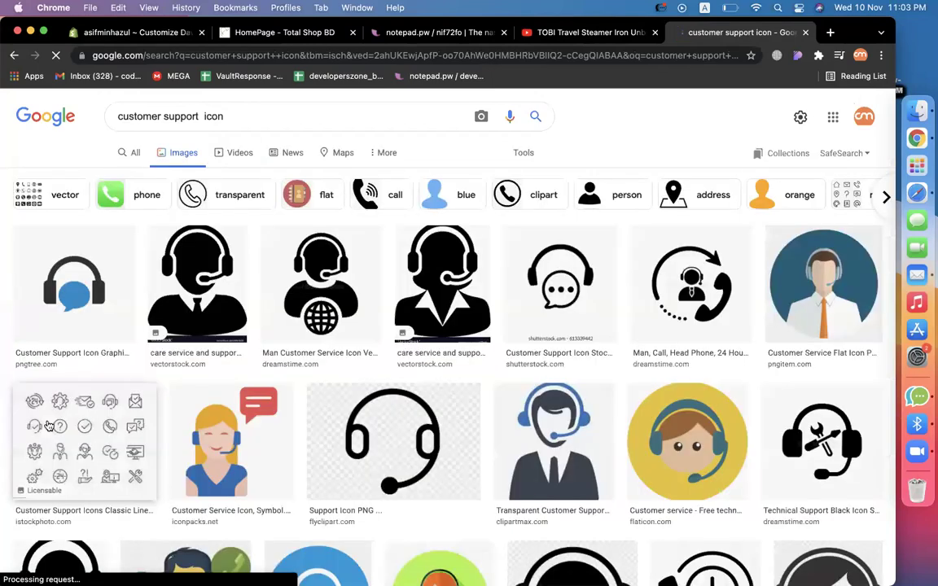
Save the flat man-with-headset customer service icon as download.png.
click(56, 301)
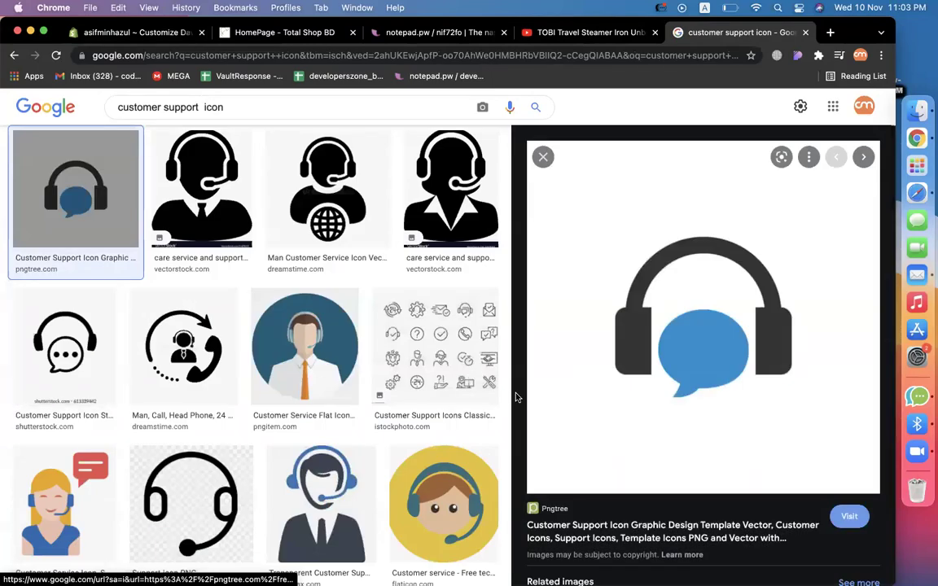
click(317, 372)
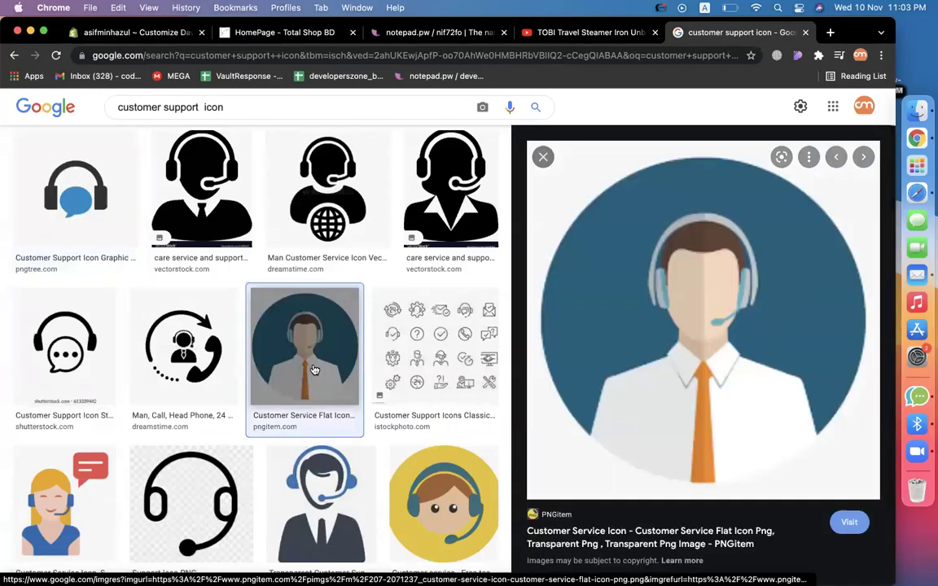
right_click(766, 315)
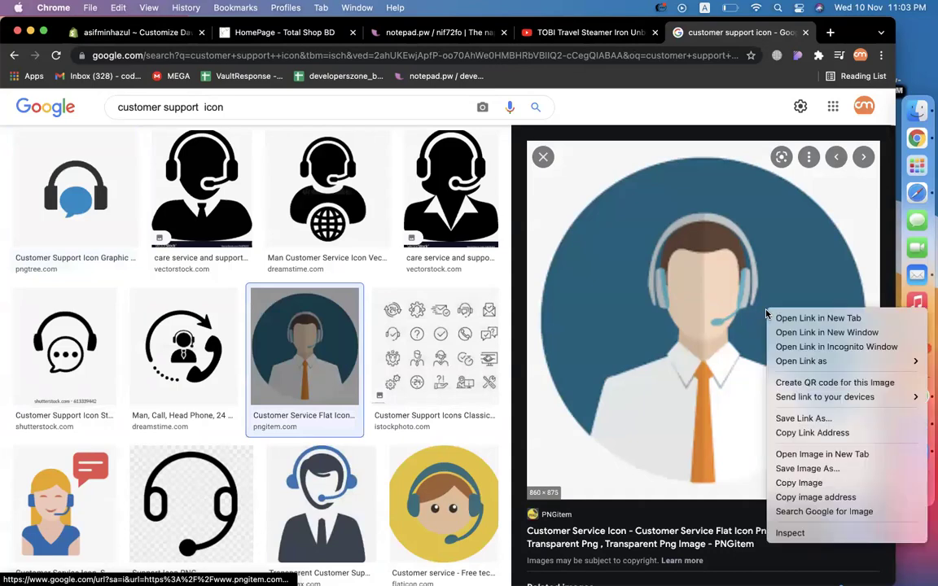
click(802, 470)
key(Return)
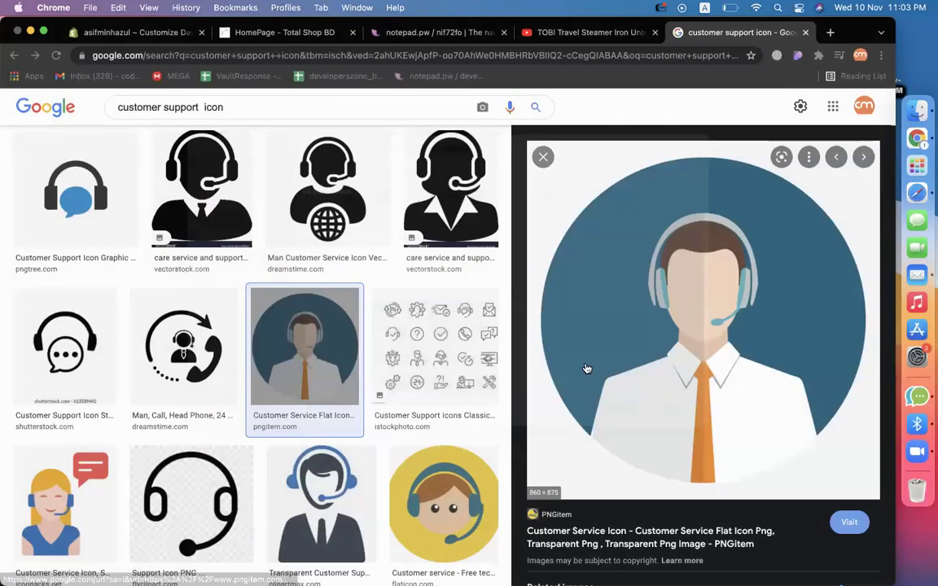
click(148, 36)
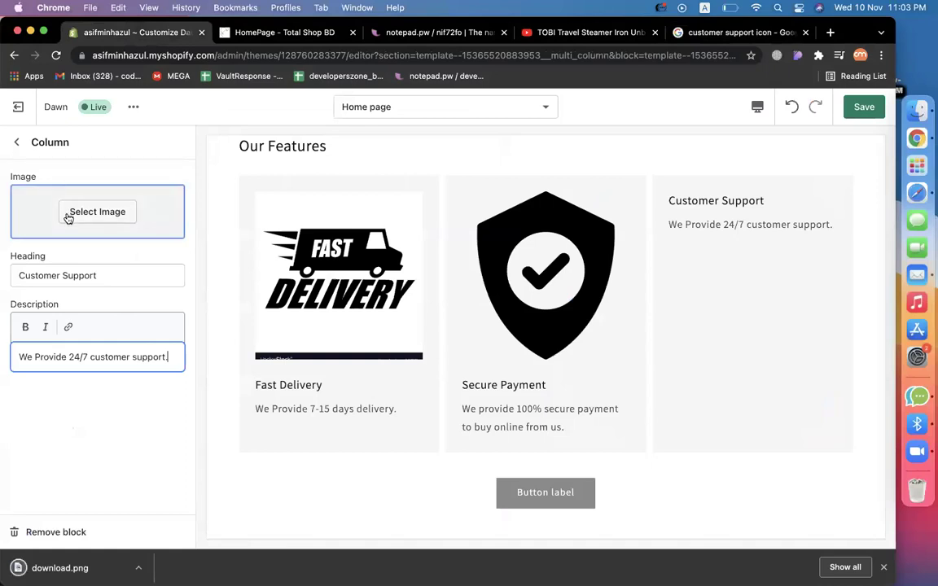
Upload download.png and apply the headset icon to the Customer Support column.
click(69, 216)
drag(59, 567, 97, 342)
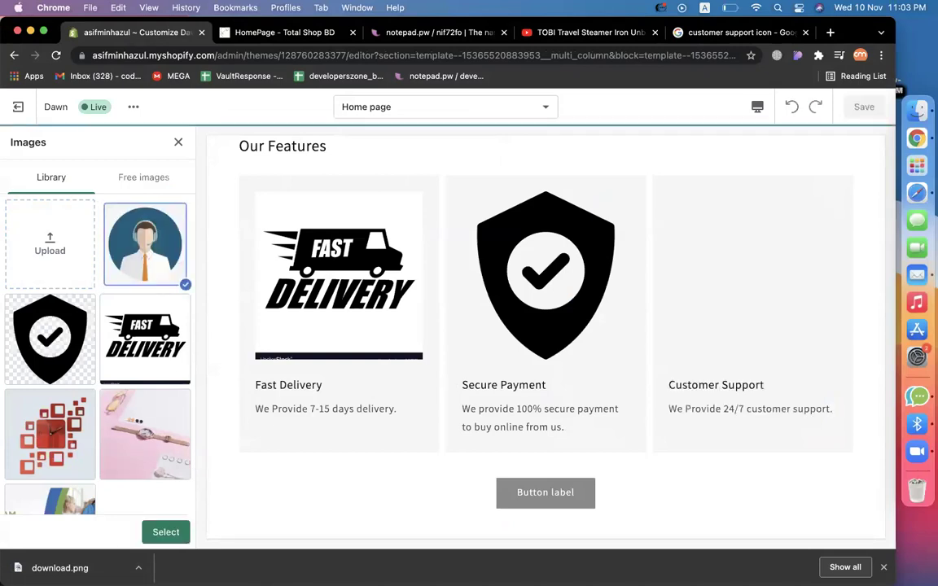
click(885, 568)
click(163, 567)
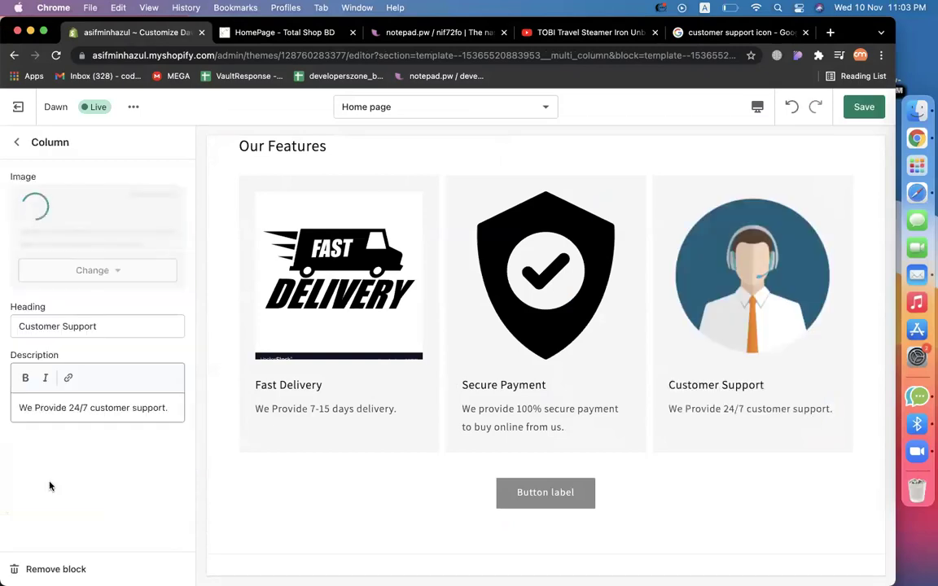
click(18, 142)
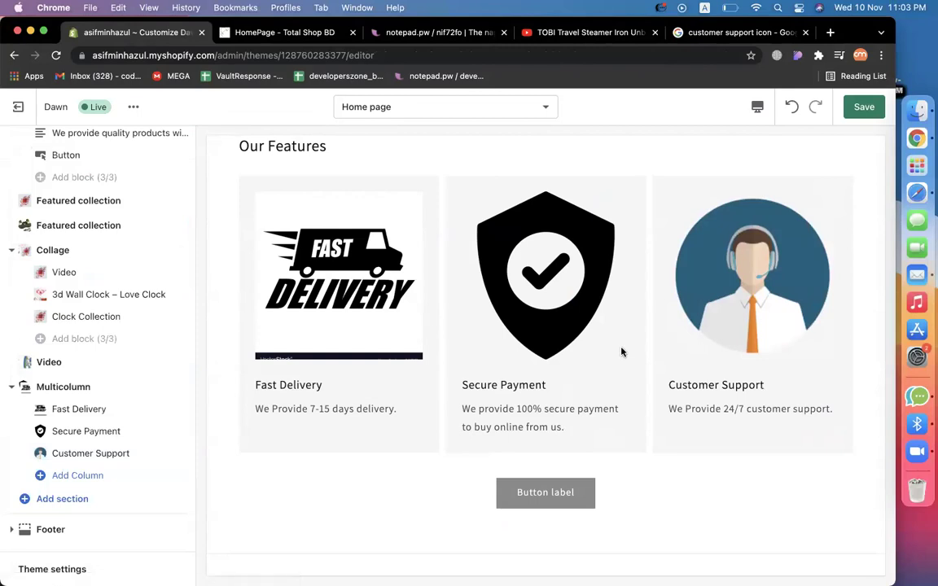
Scroll through the sections sidebar and preview to review the home page layout.
scroll(621, 352, down, 1)
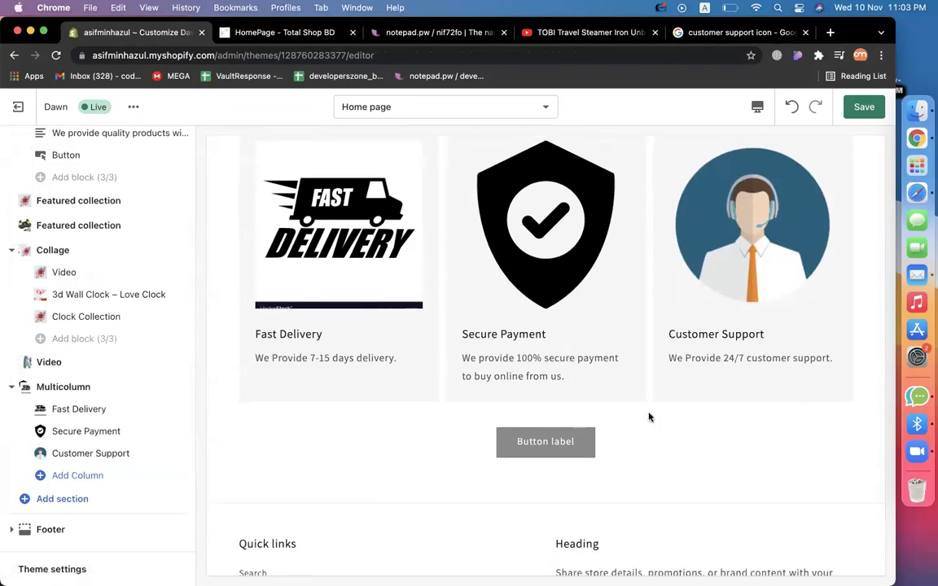
scroll(649, 417, up, 2)
scroll(425, 358, down, 5)
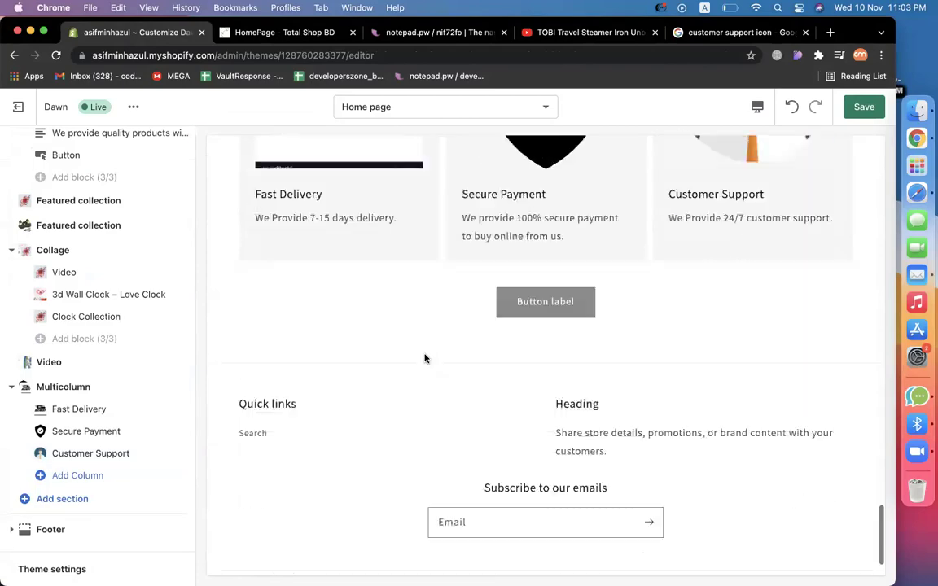
scroll(425, 358, up, 15)
scroll(424, 358, up, 3)
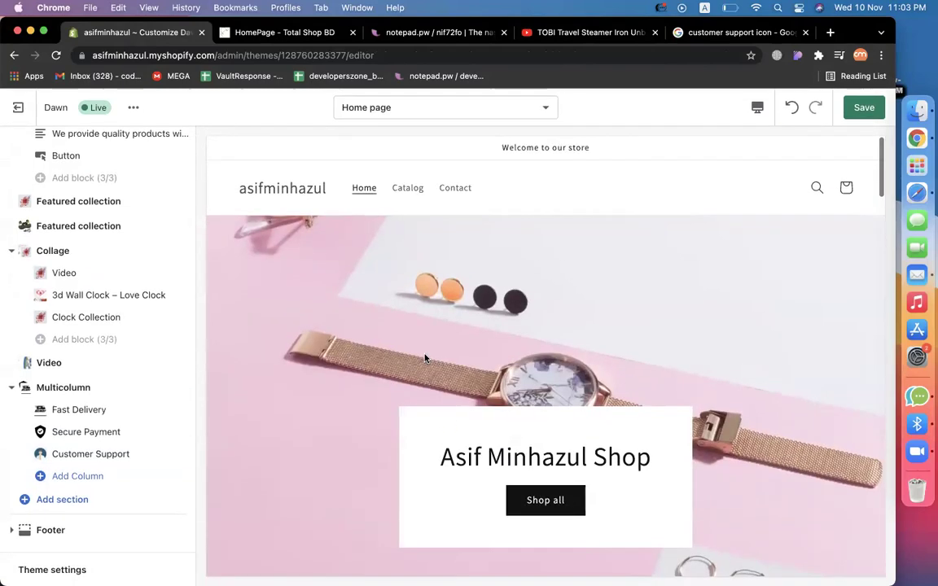
scroll(429, 355, down, 12)
scroll(429, 345, up, 8)
scroll(428, 347, up, 10)
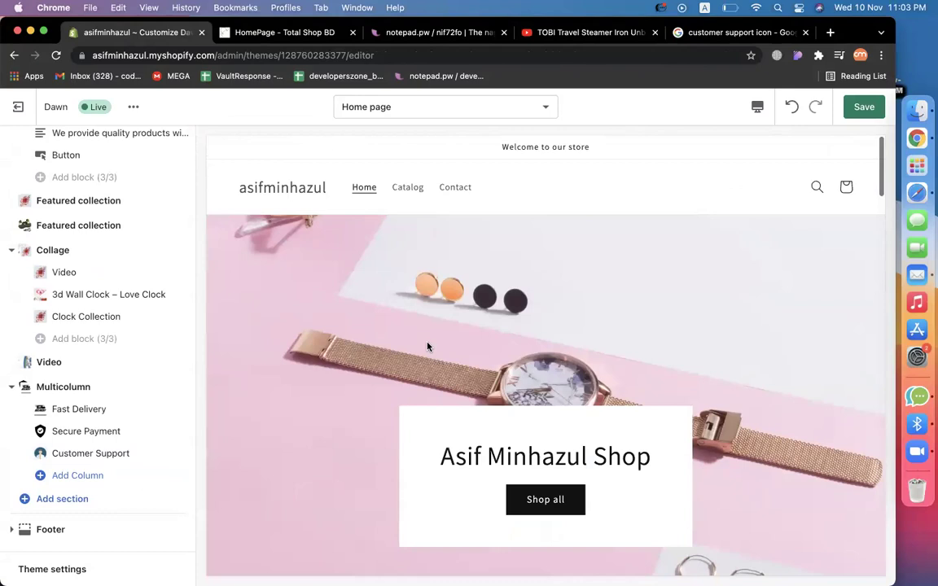
scroll(130, 205, up, 4)
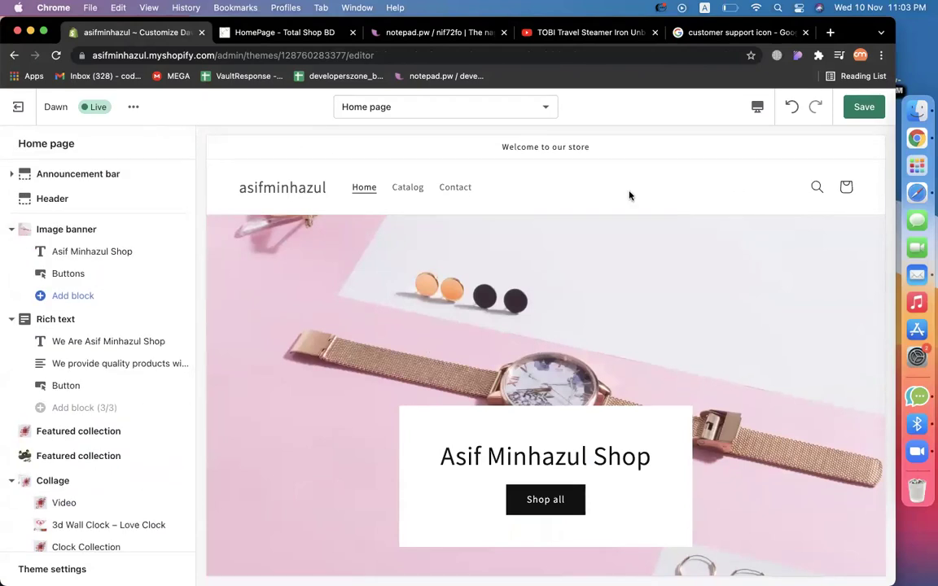
Save the theme changes, exit to Themes, and view the online store in a new tab.
click(862, 110)
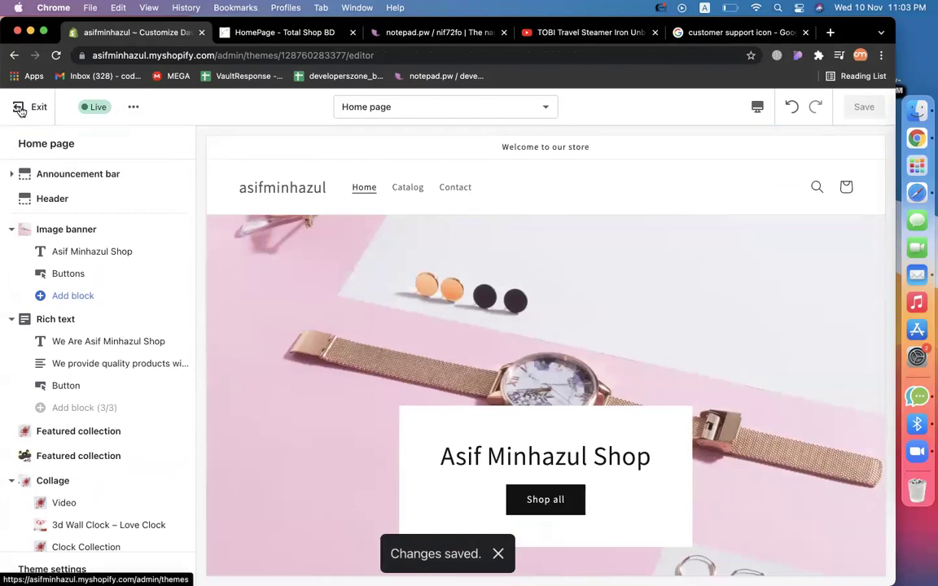
click(21, 111)
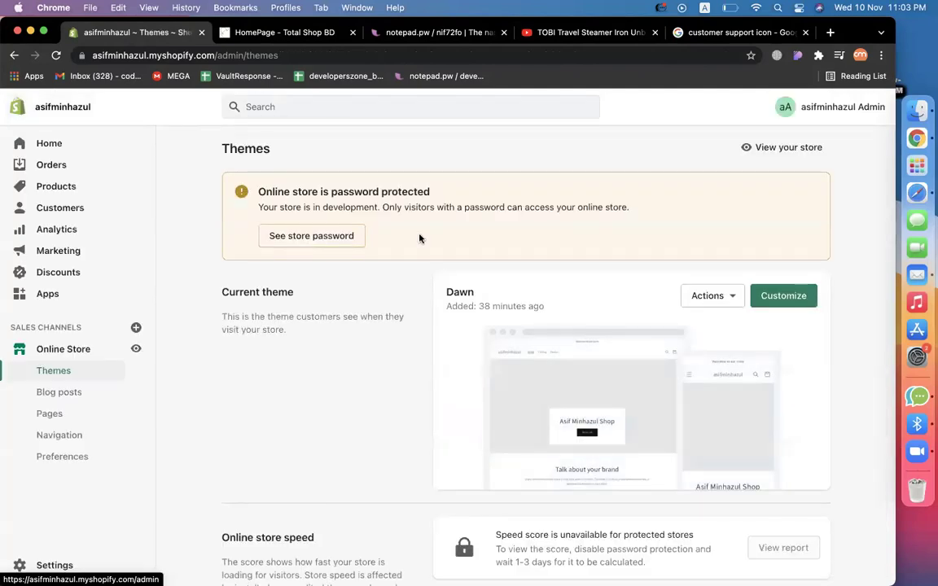
click(136, 348)
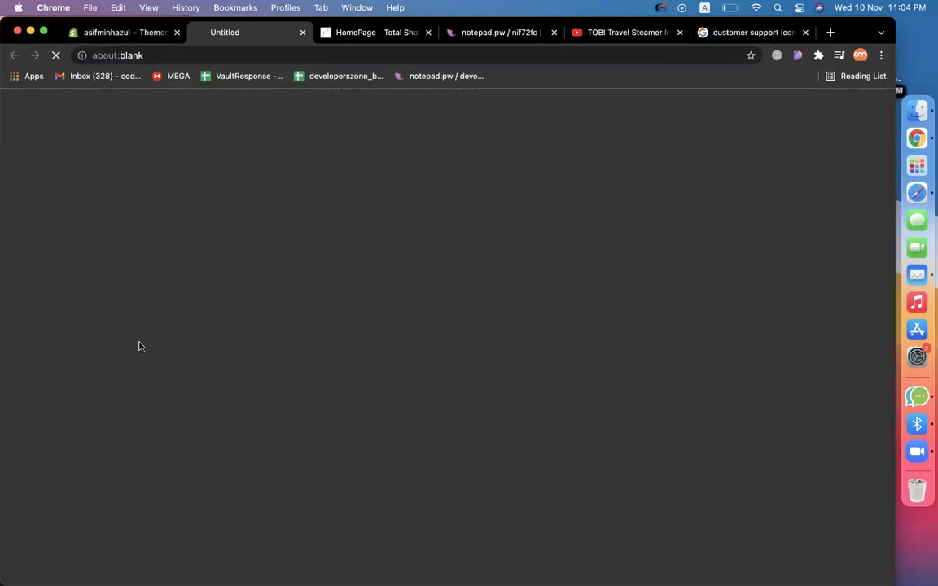
click(122, 33)
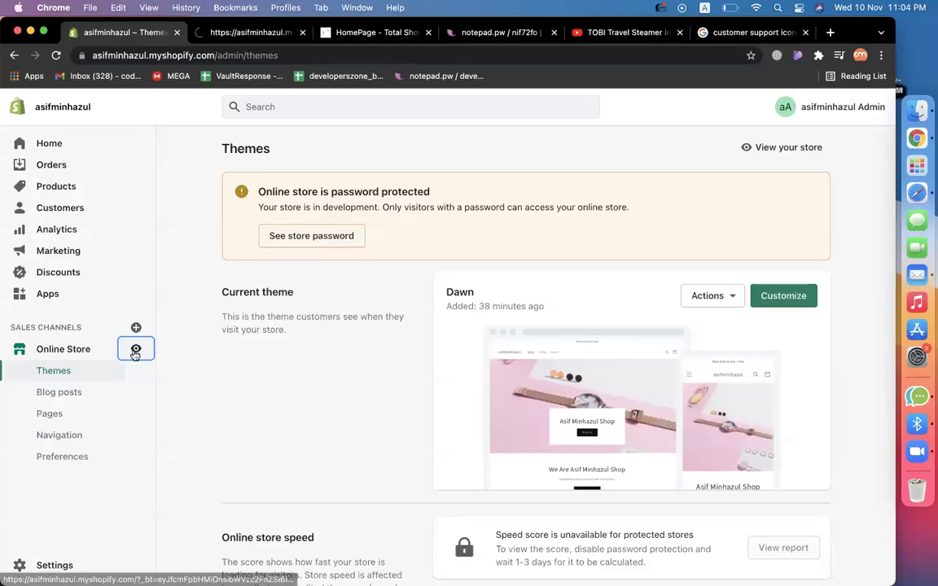
click(208, 33)
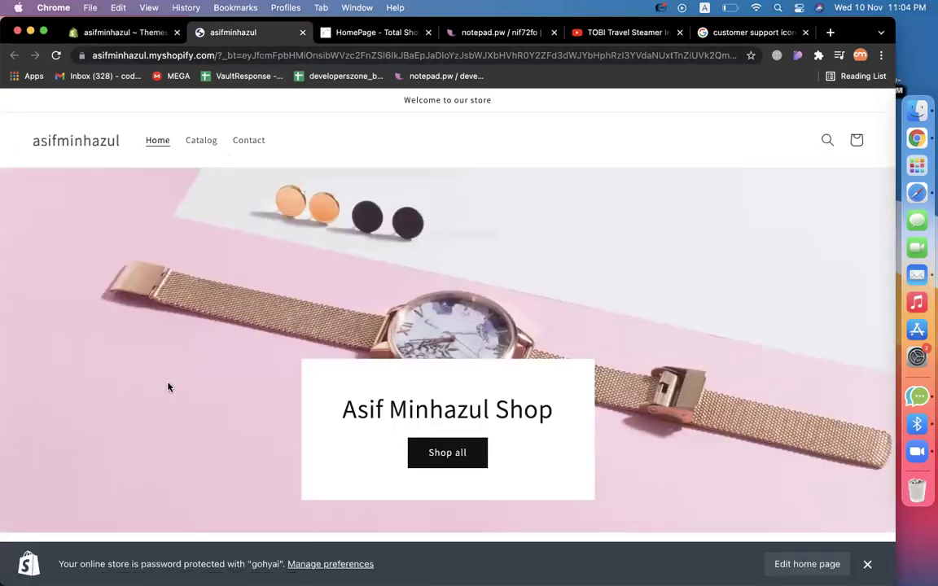
Scroll the live storefront home page and select its base web address.
scroll(168, 386, down, 15)
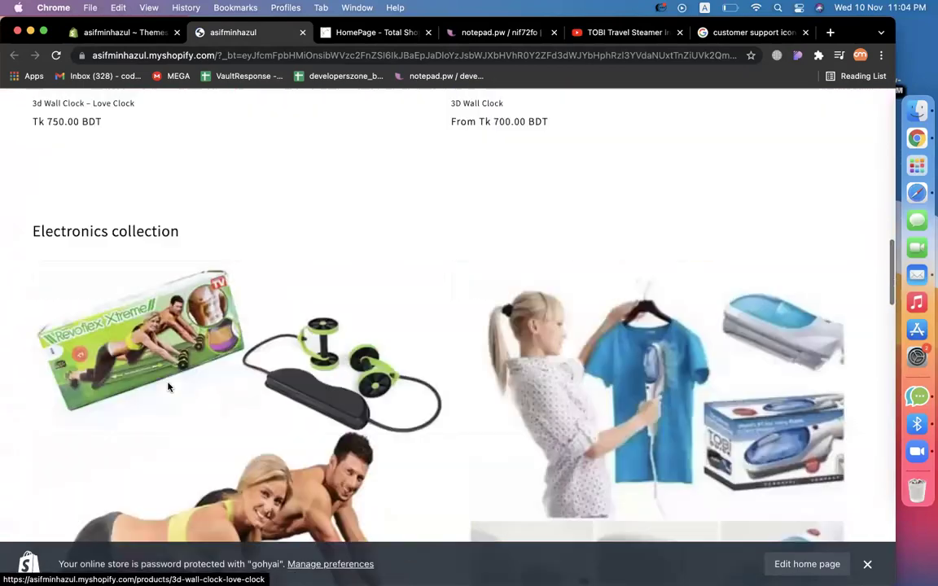
scroll(168, 387, up, 15)
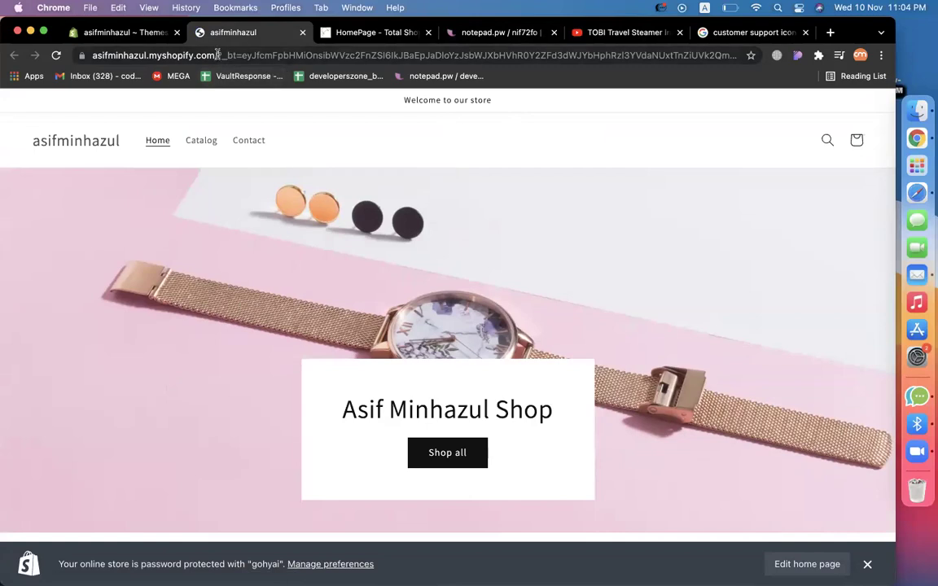
drag(203, 55, 6, 55)
key(cmd+c)
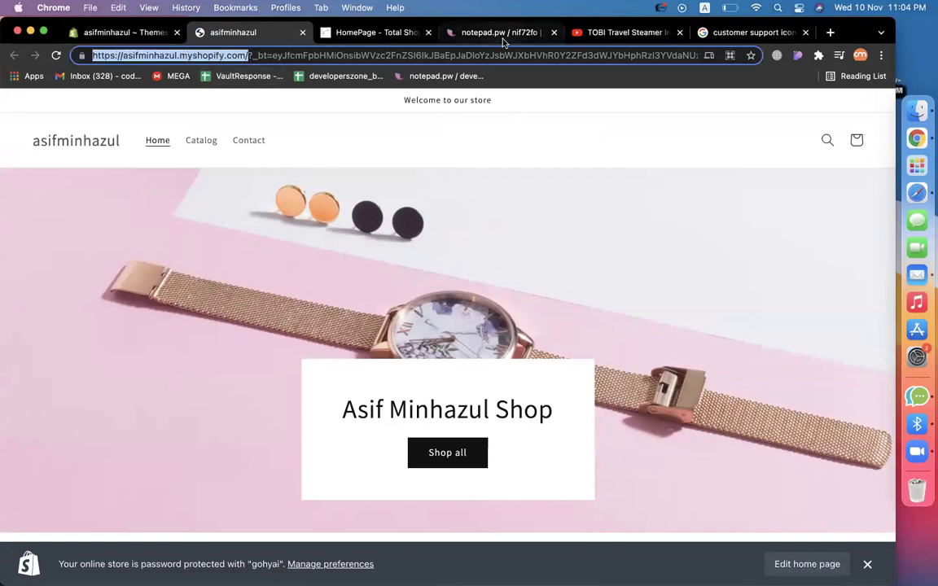
click(452, 35)
Add the 'customize home page using dawn theme - like this' note with the pasted store URL.
click(232, 294)
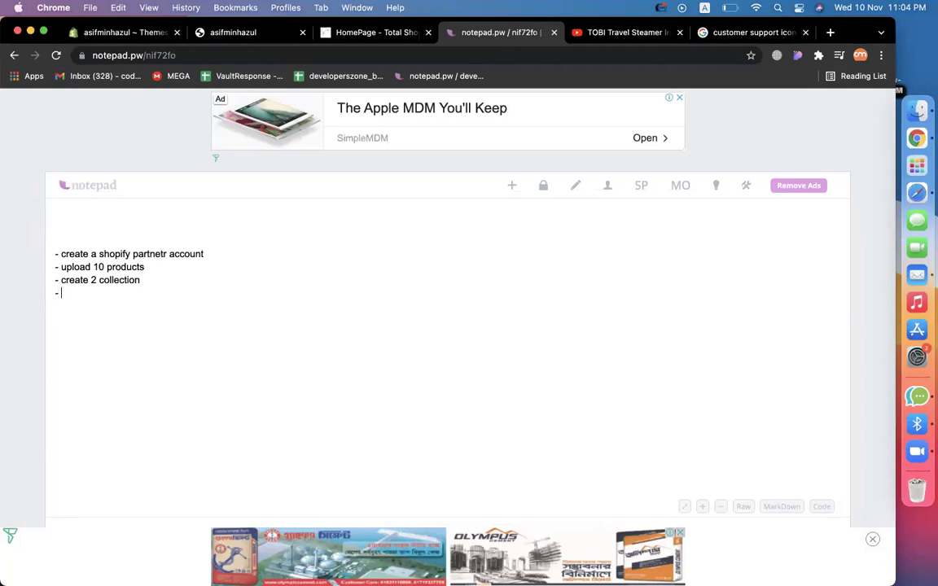
text(- customize home page using da)
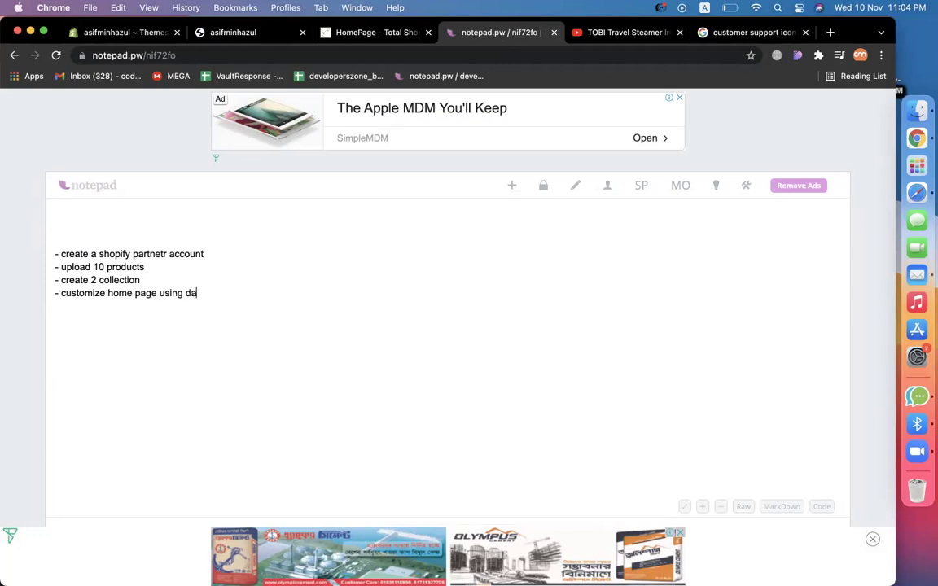
text(theme - like this)
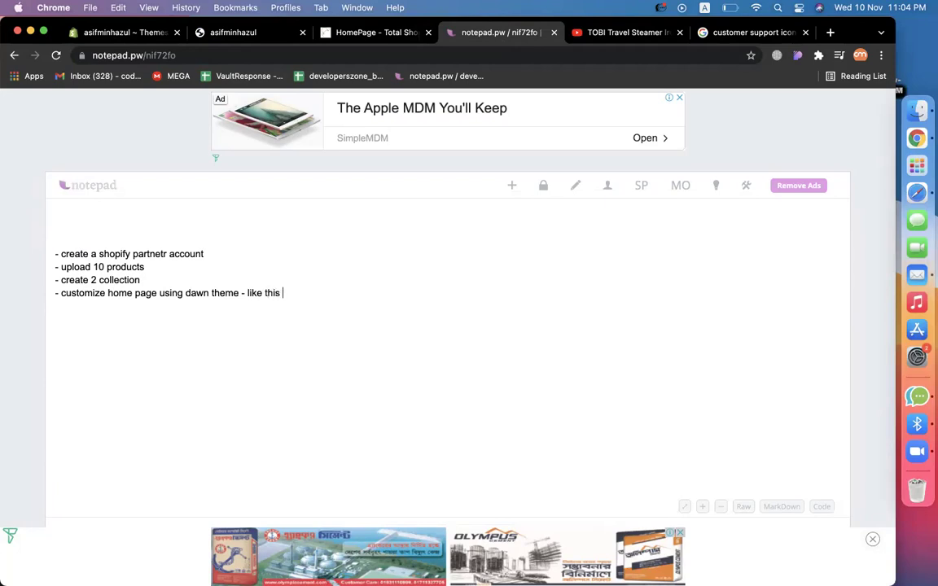
key(cmd+v)
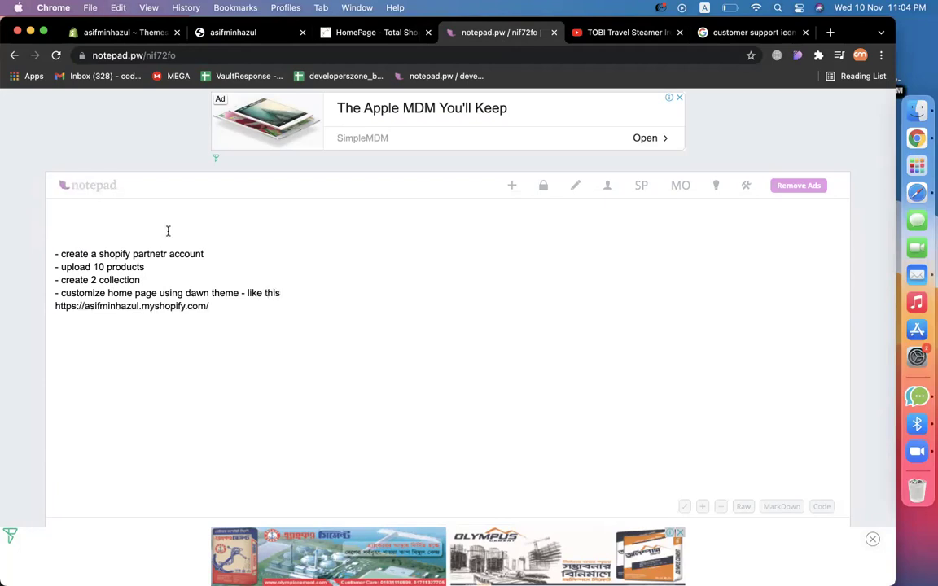
click(274, 33)
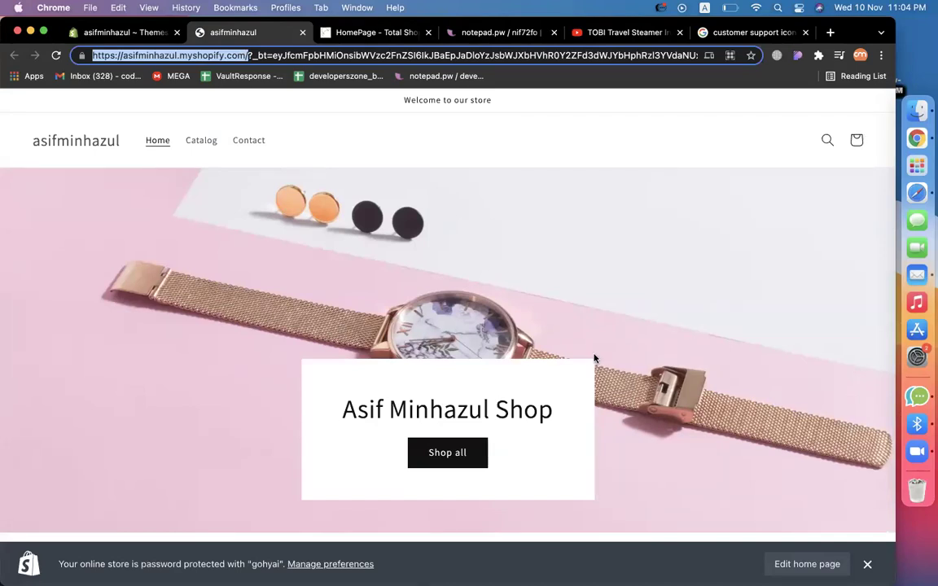
Scroll the live home page down to the Fast Delivery, Secure Payment and Customer Support features.
click(594, 321)
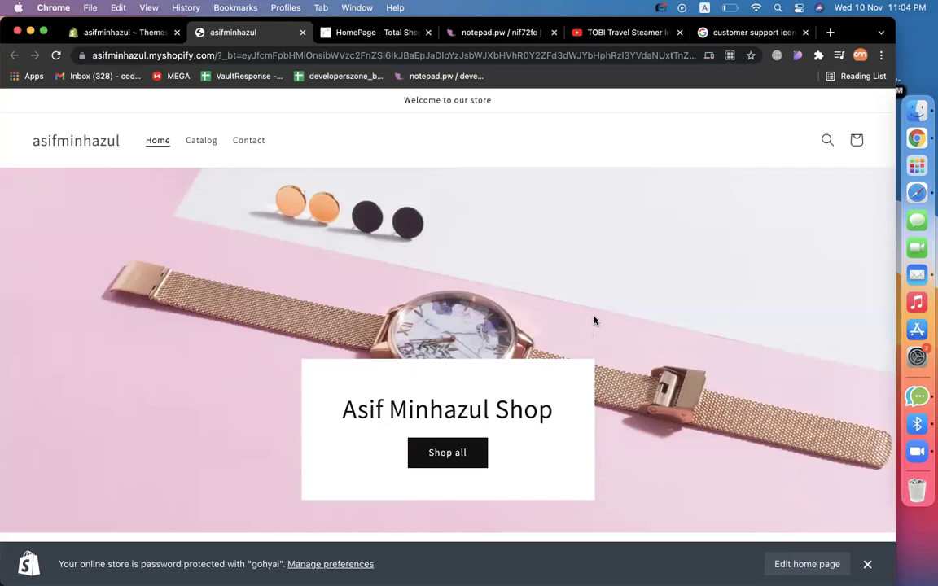
scroll(594, 321, down, 5)
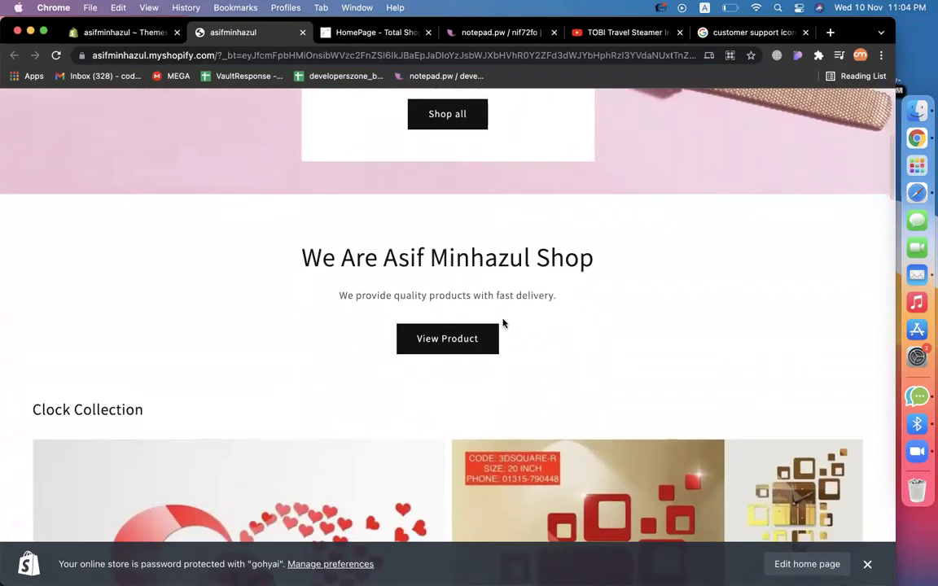
scroll(451, 287, down, 5)
scroll(431, 331, down, 10)
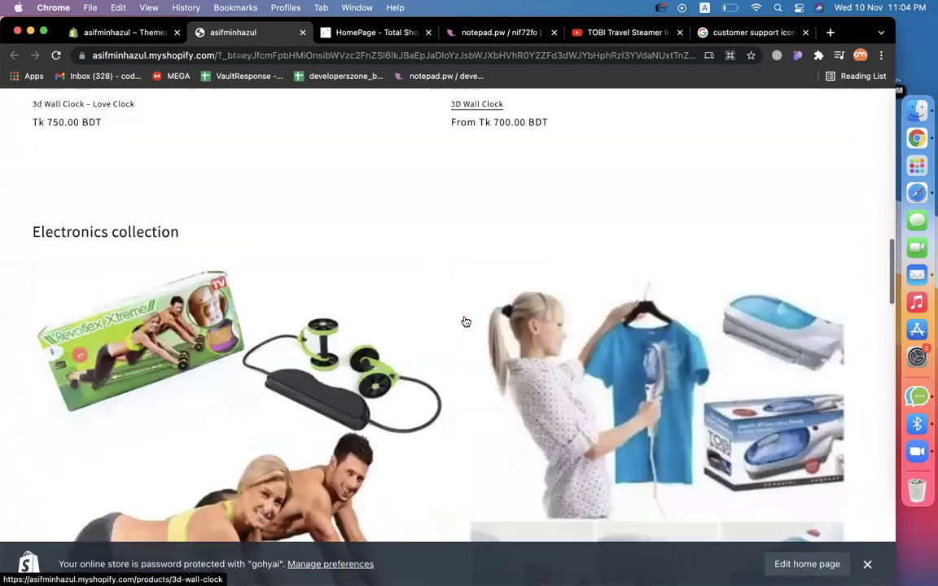
scroll(510, 379, down, 6)
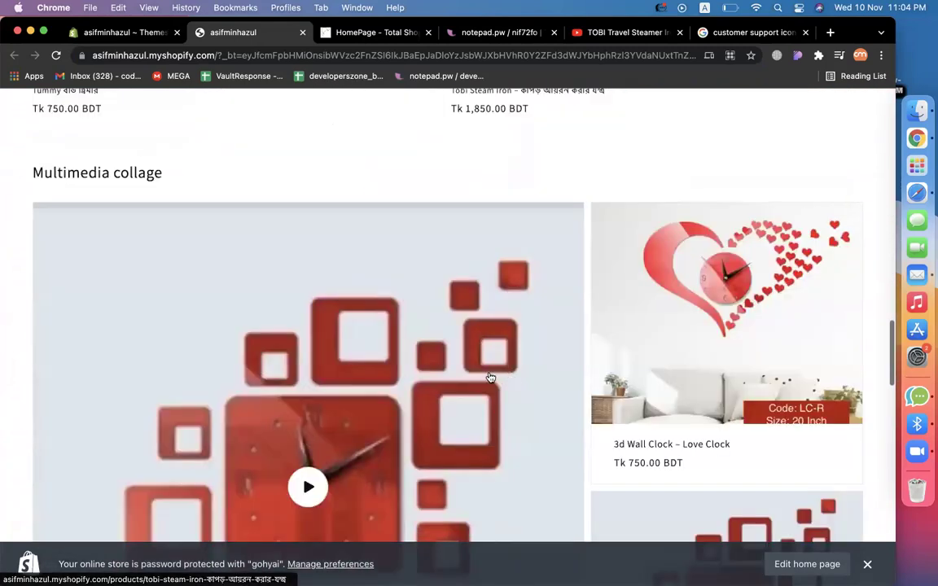
scroll(368, 405, down, 9)
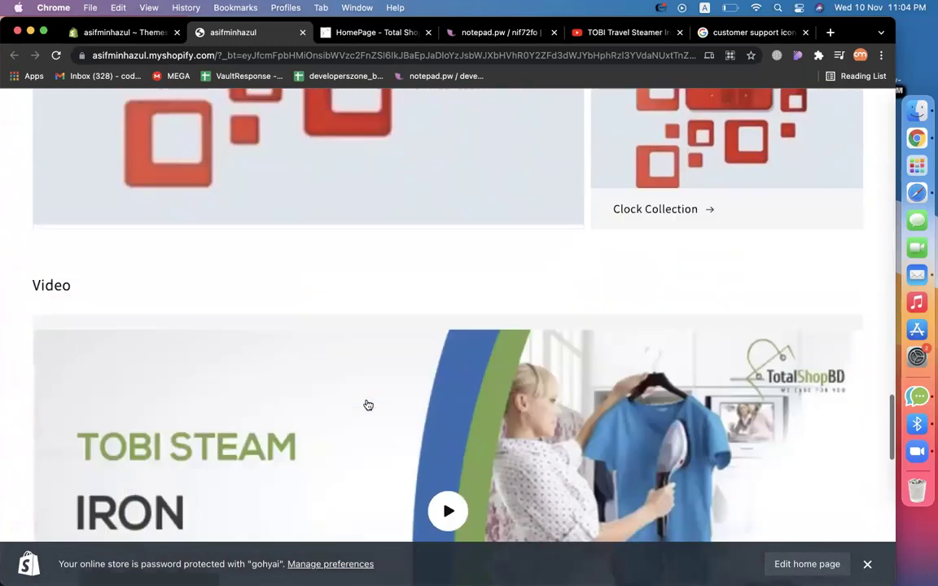
scroll(368, 405, down, 3)
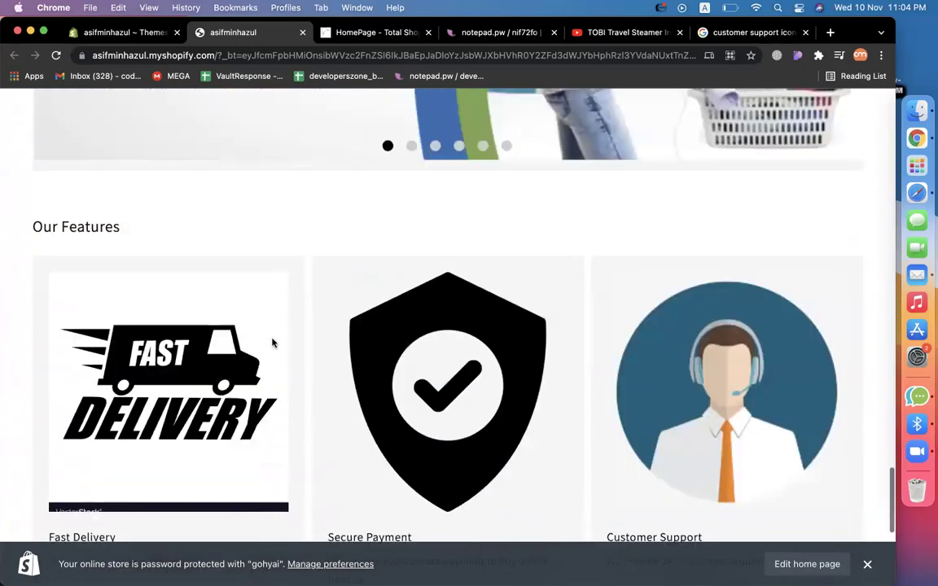
click(102, 32)
Reopen the Dawn theme's home page in Customize and show the Add section list.
click(778, 298)
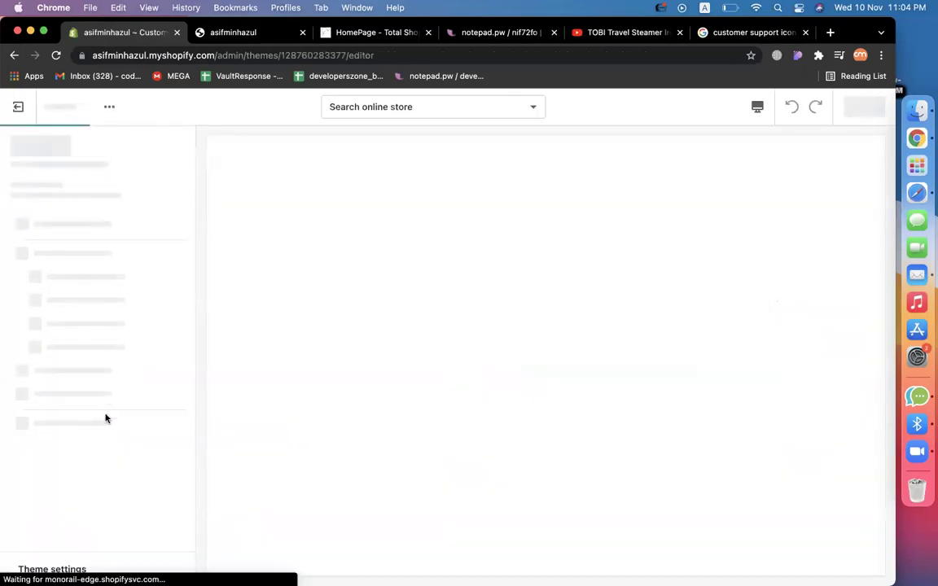
scroll(105, 419, down, 5)
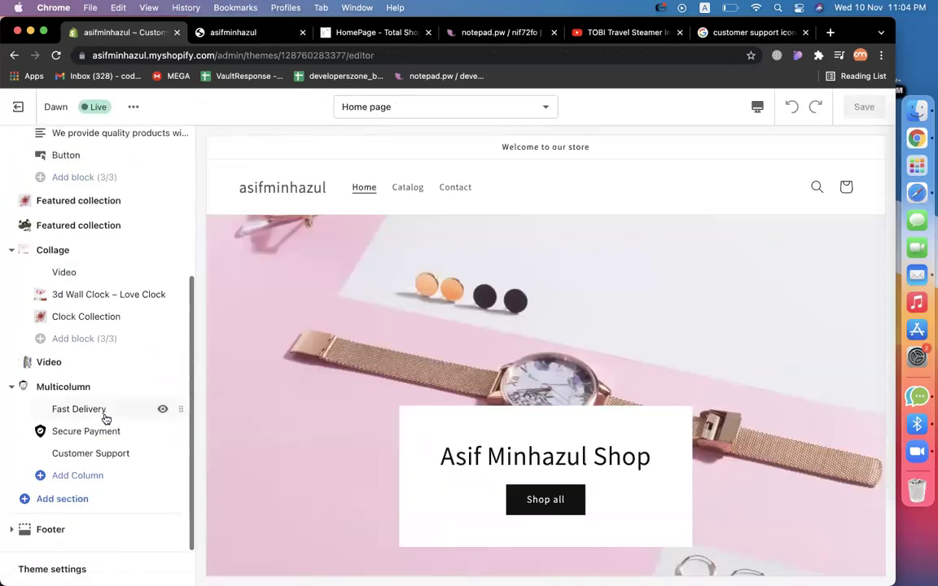
click(52, 501)
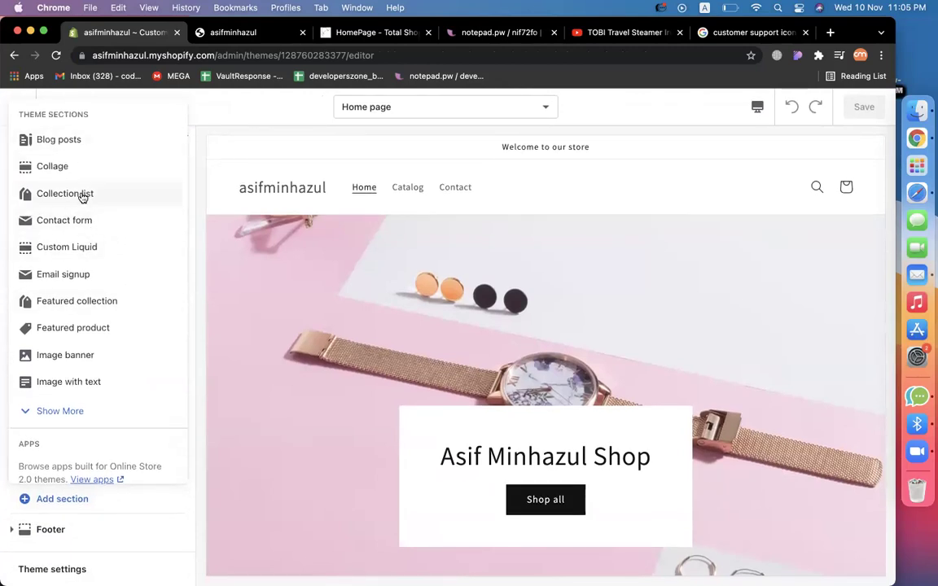
scroll(520, 324, down, 10)
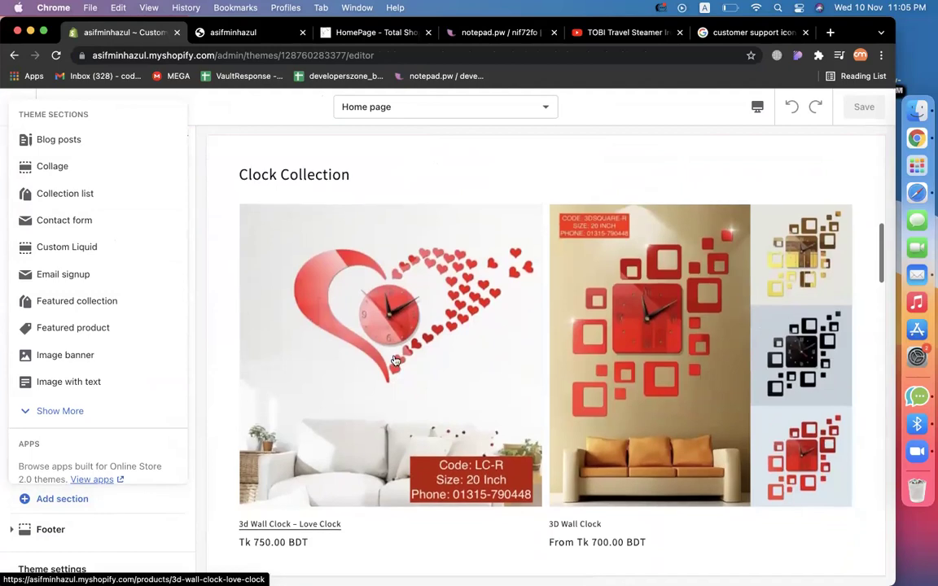
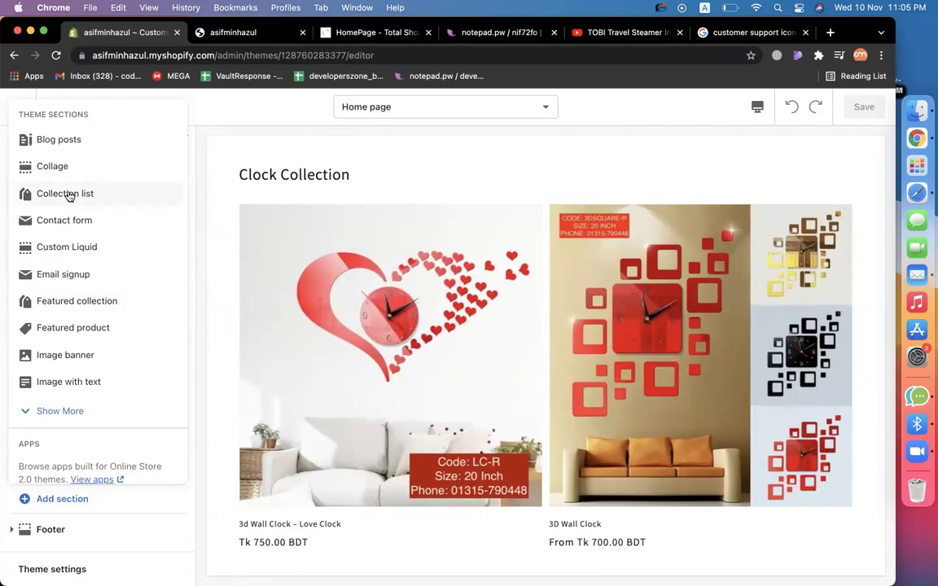
Add a Collection list section, remove its third block, and open the first block's collection picker.
click(69, 194)
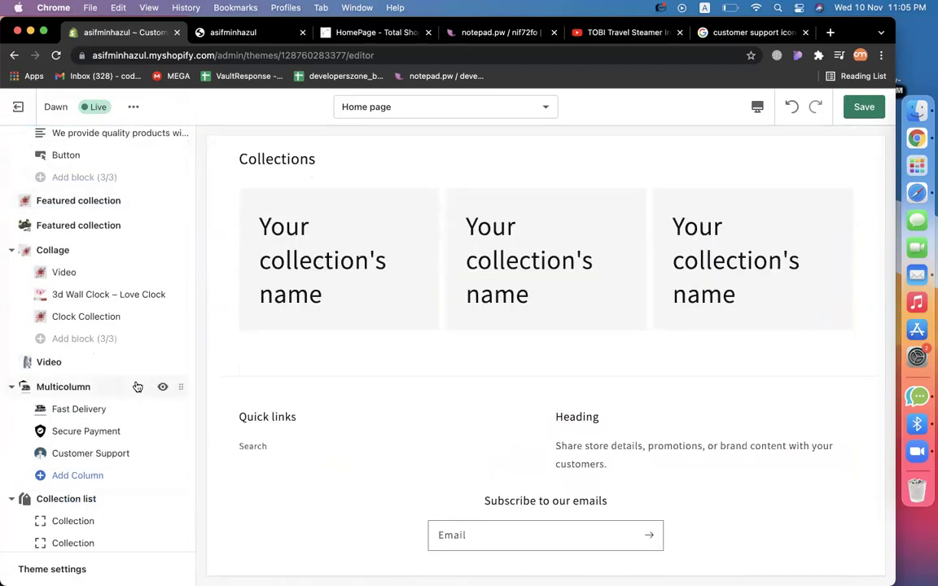
scroll(110, 478, down, 2)
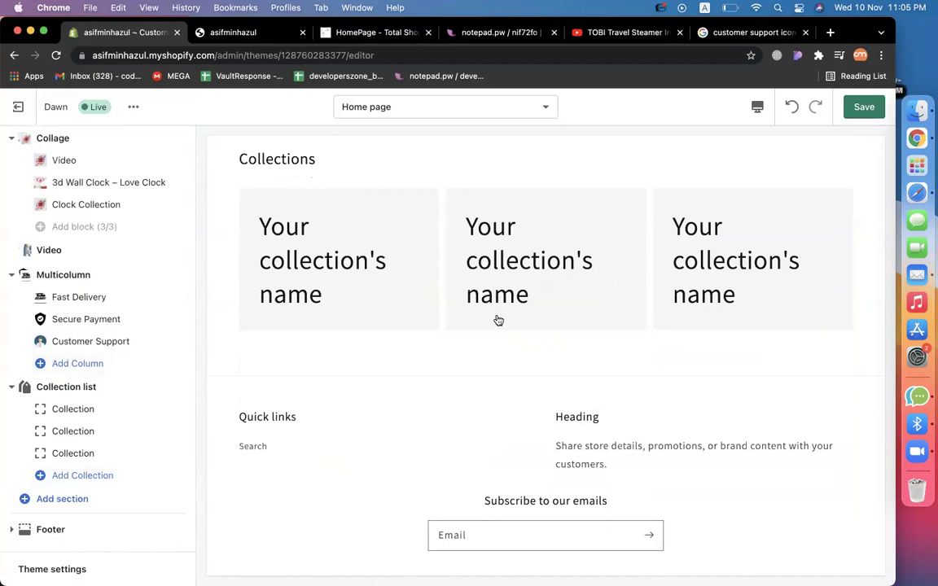
click(72, 459)
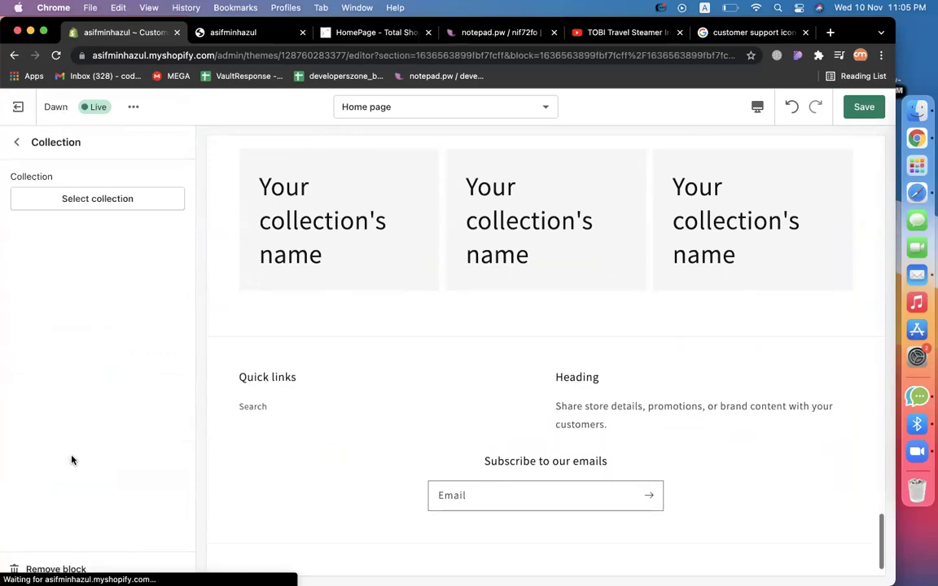
click(49, 569)
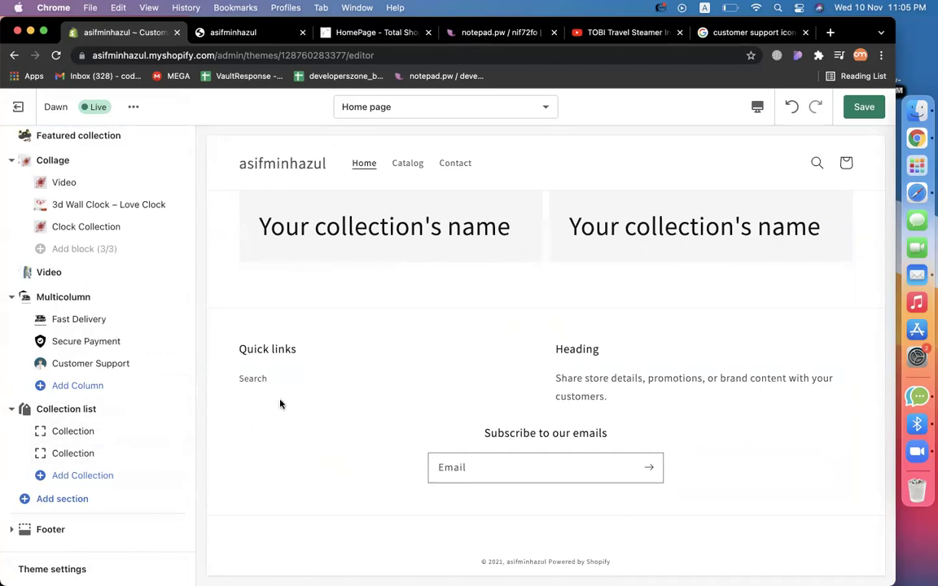
click(100, 431)
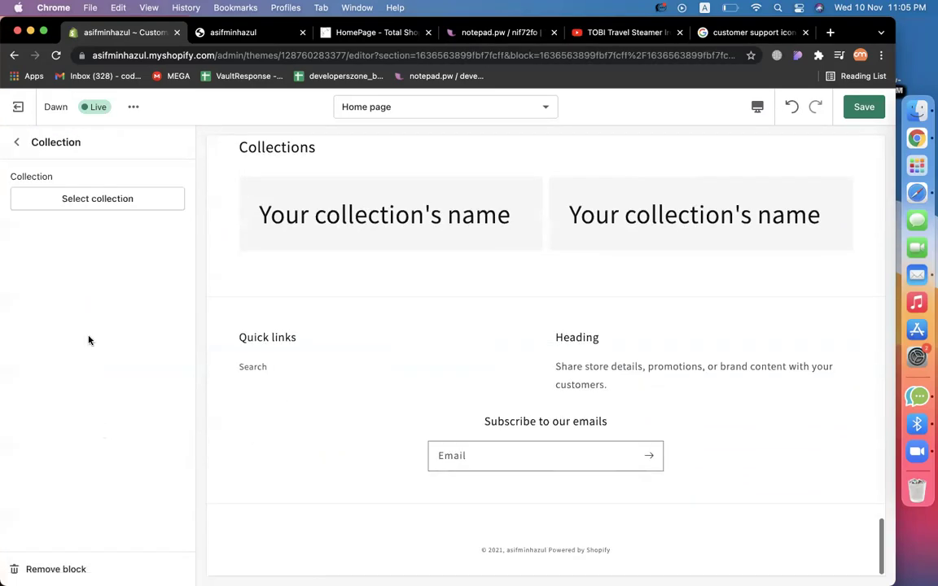
click(109, 197)
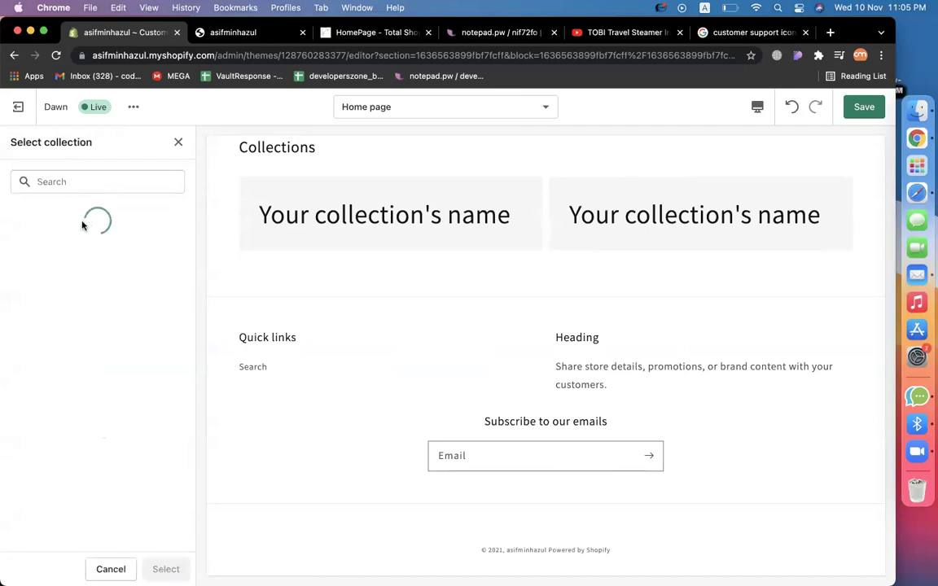
Assign Clock Collection to the first block and Electronics Collection to the second.
click(71, 260)
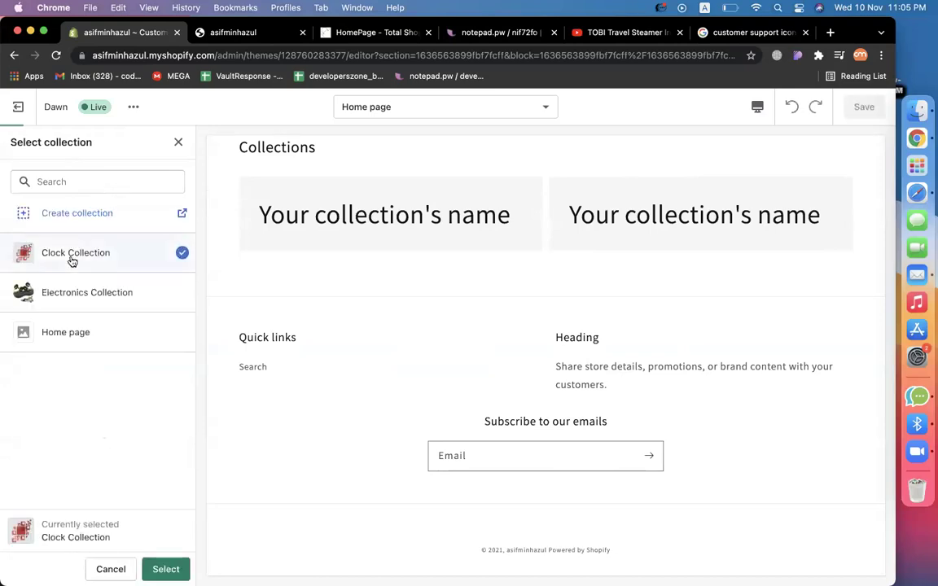
click(166, 568)
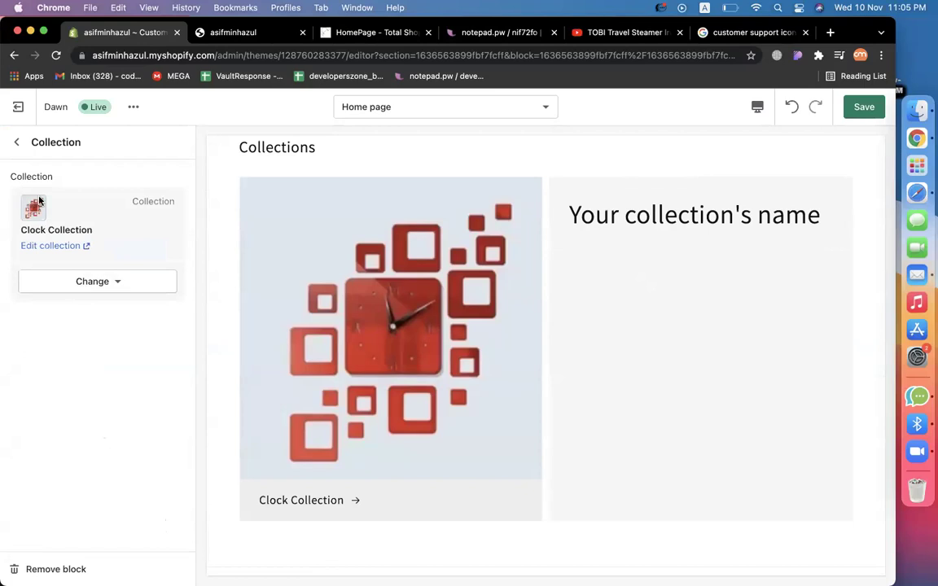
click(16, 142)
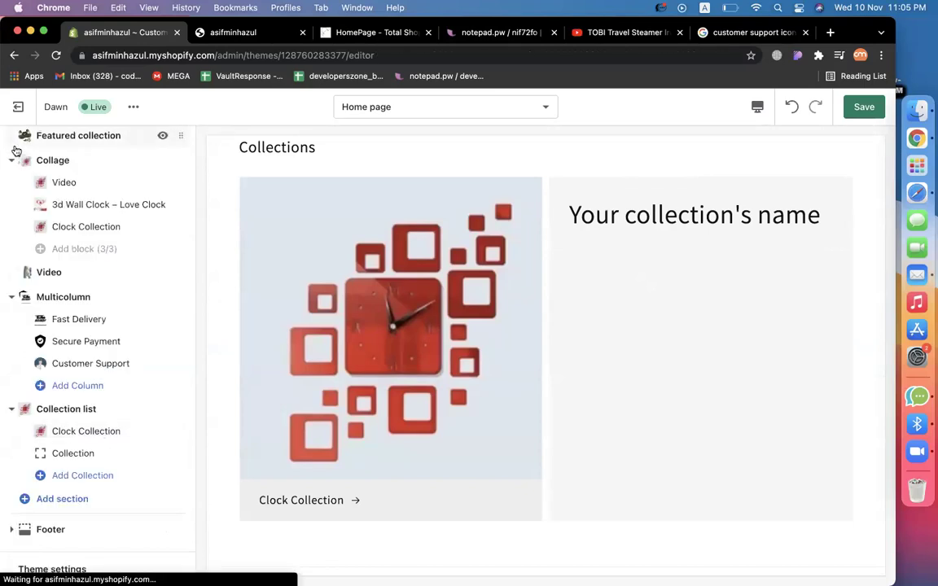
click(59, 457)
click(134, 202)
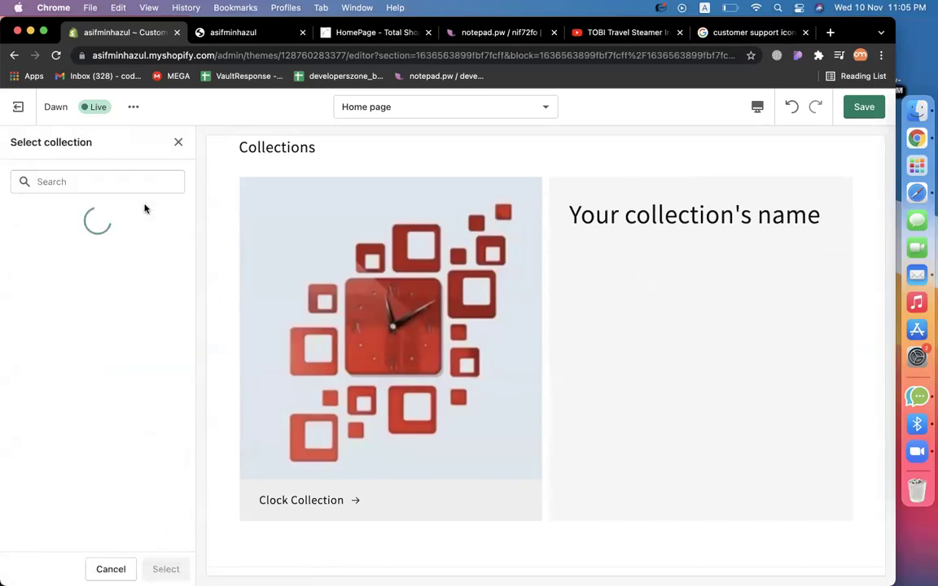
click(83, 292)
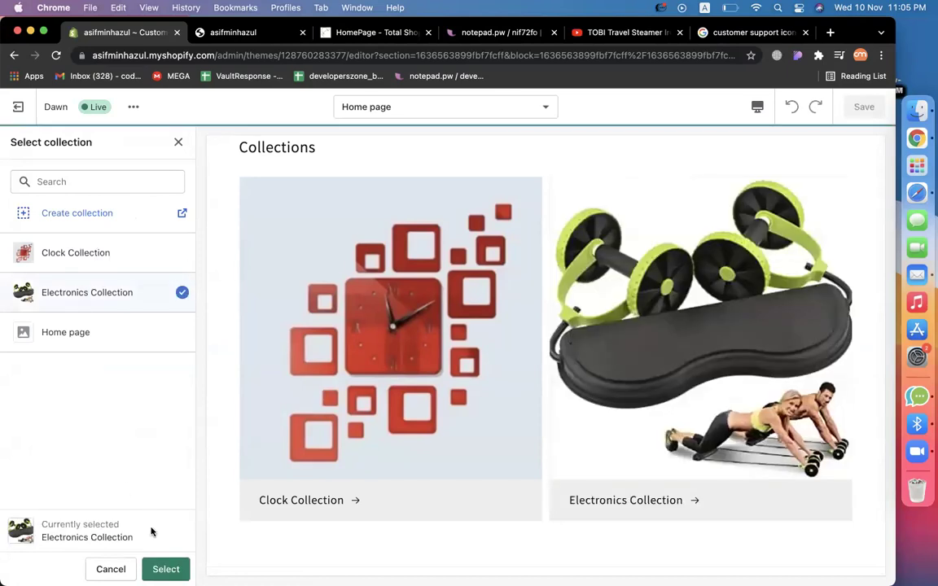
click(166, 569)
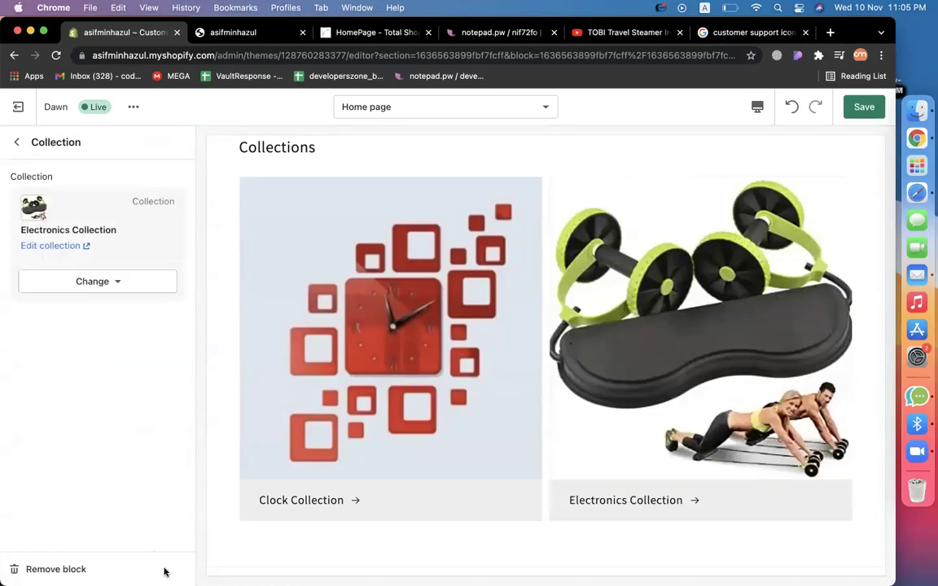
click(17, 141)
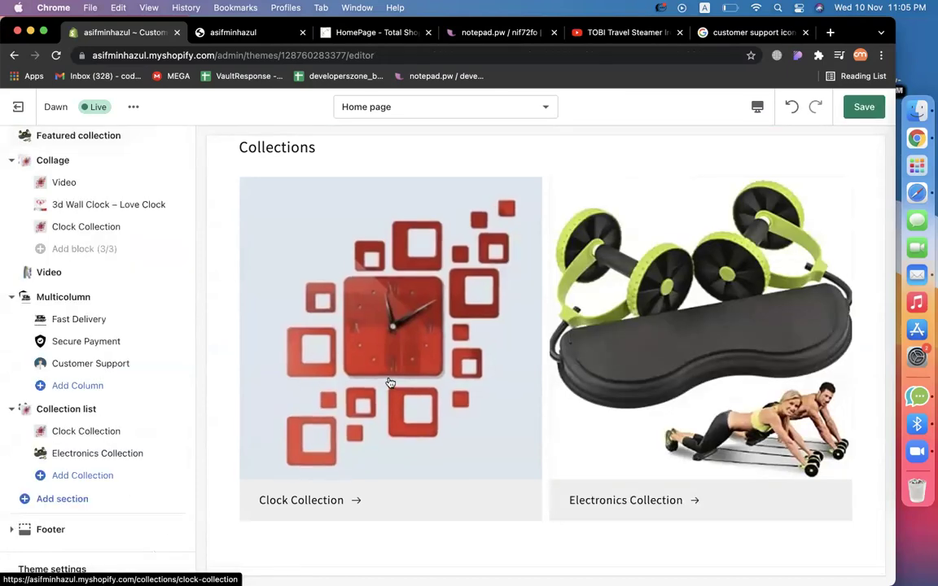
Change the collection list heading to 'Our Collections' and save the homepage.
scroll(486, 396, up, 2)
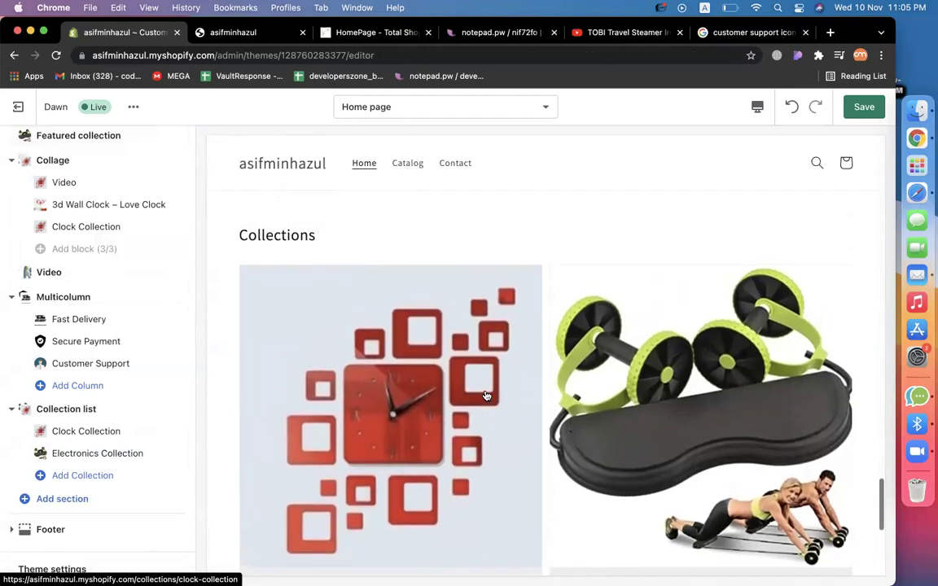
click(111, 413)
click(19, 195)
text(Our Collections)
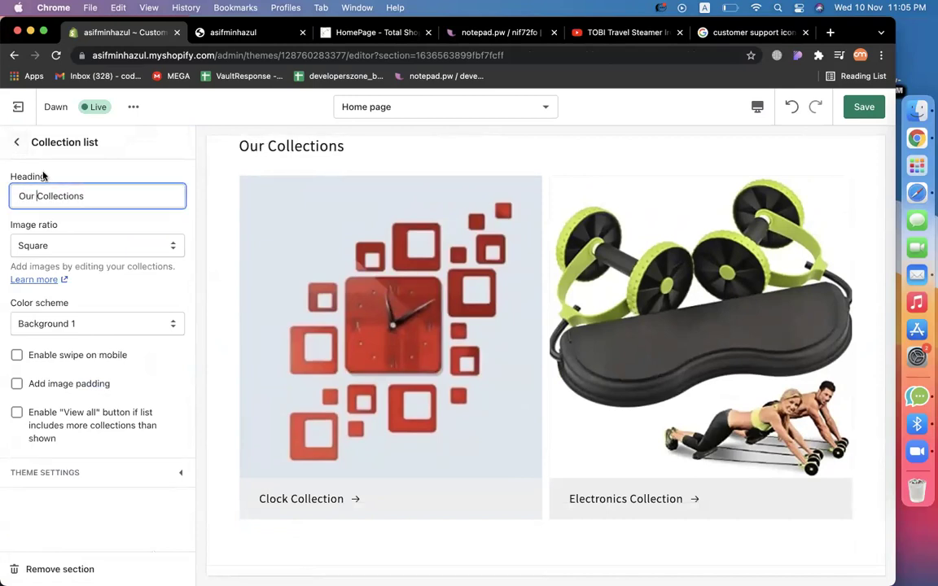
click(16, 143)
click(864, 108)
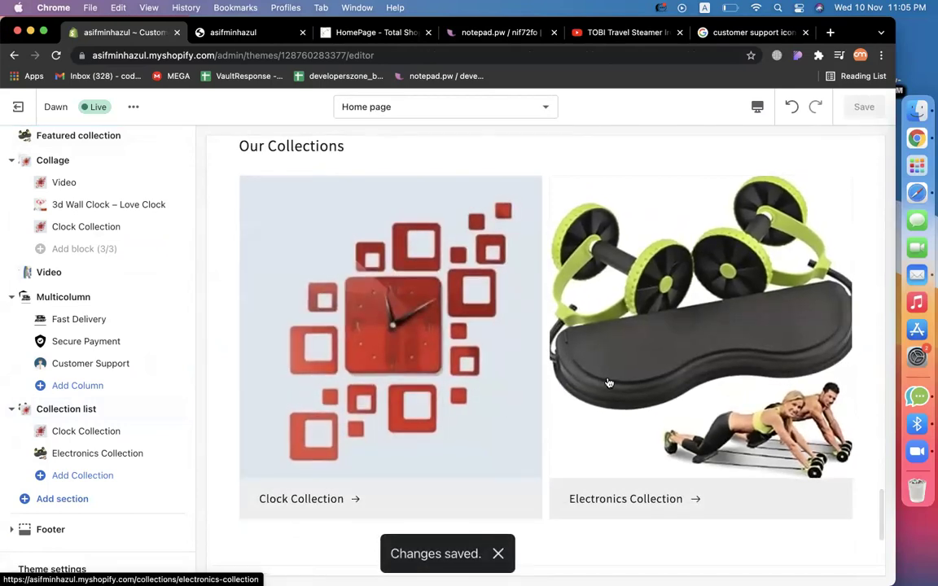
scroll(439, 433, down, 2)
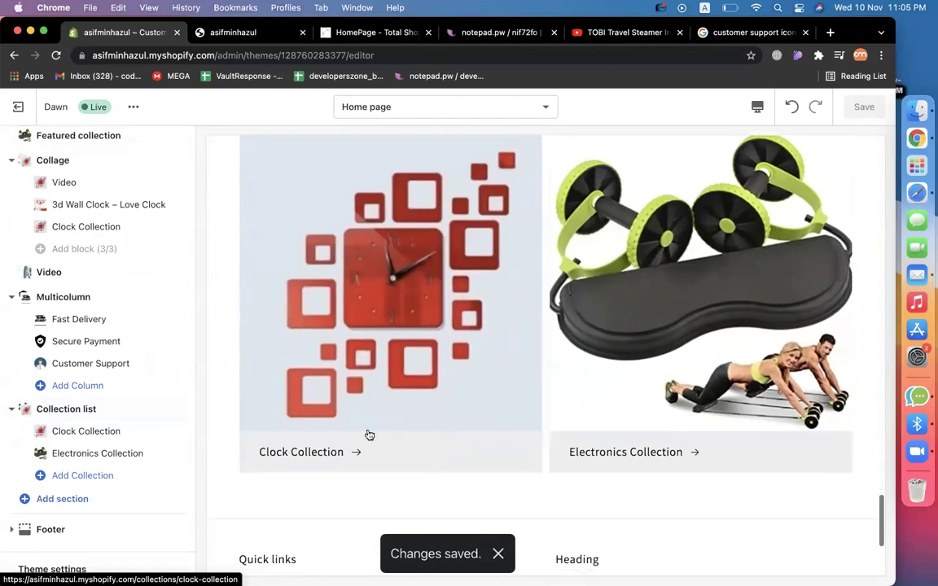
right_click(324, 457)
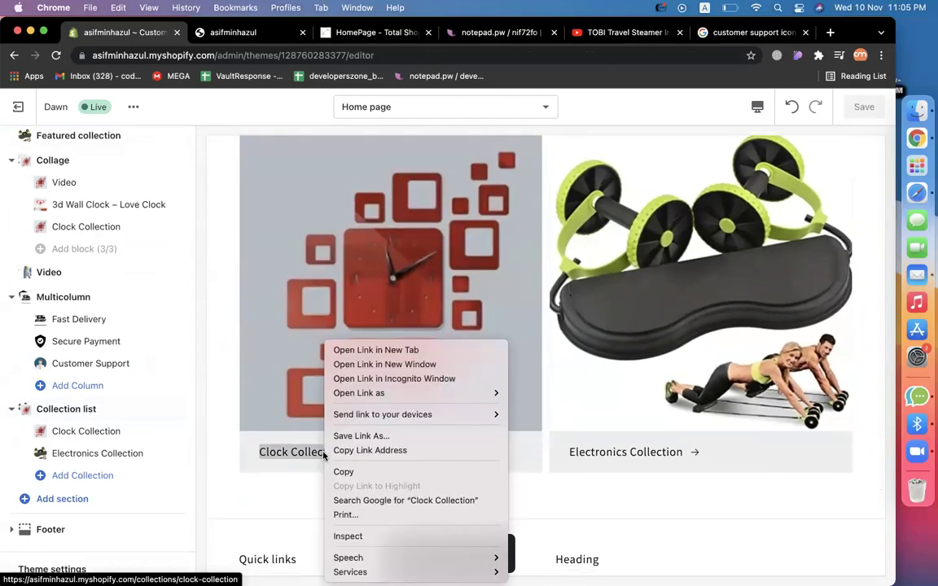
click(358, 350)
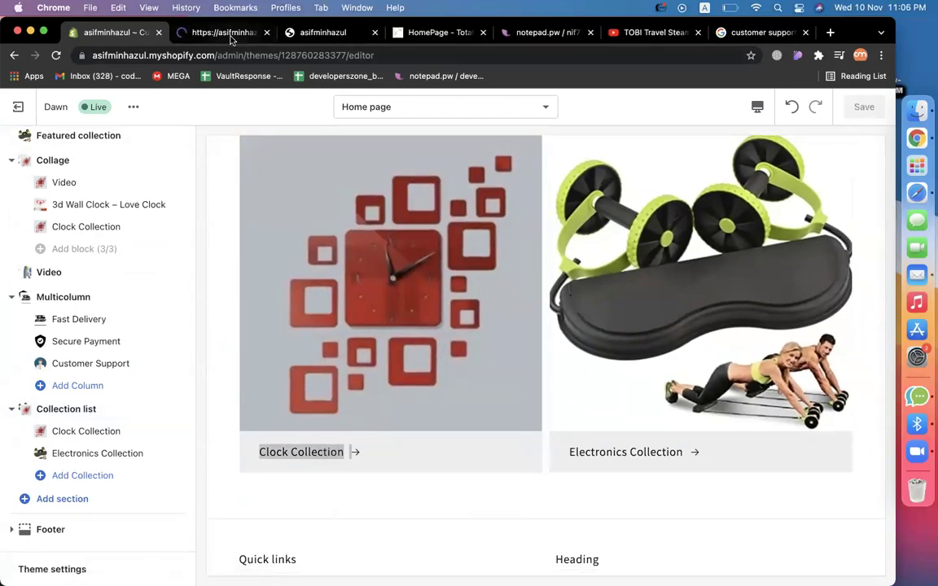
key(ctrl+Tab)
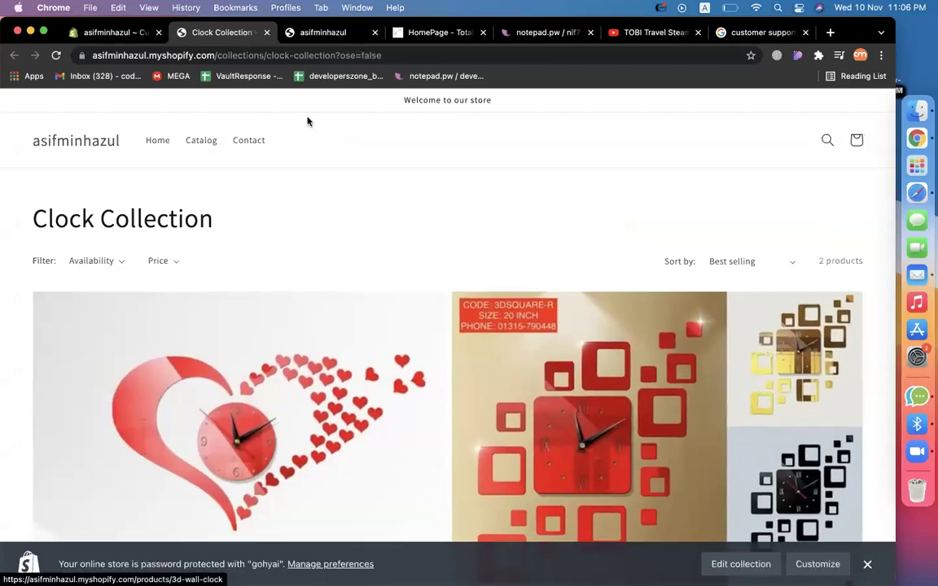
click(266, 33)
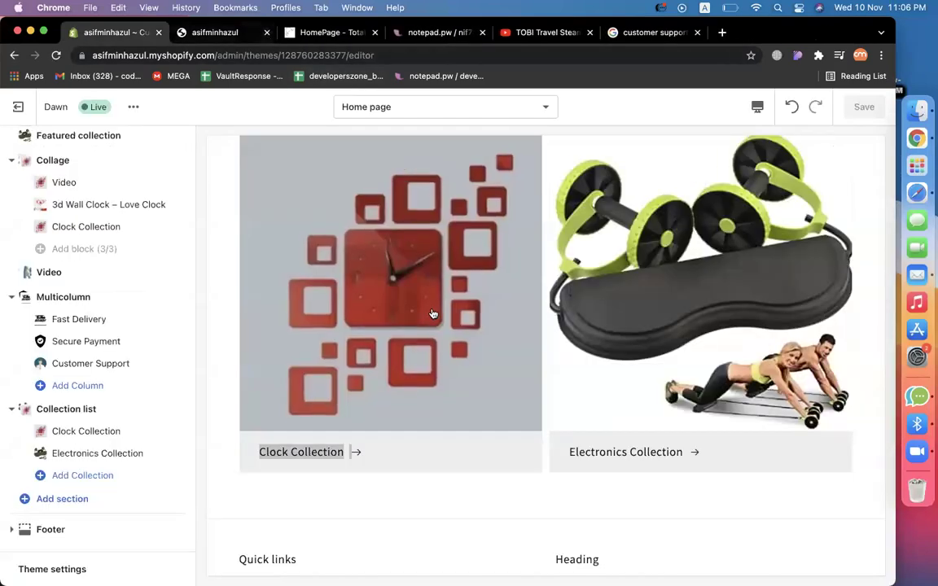
scroll(432, 314, up, 15)
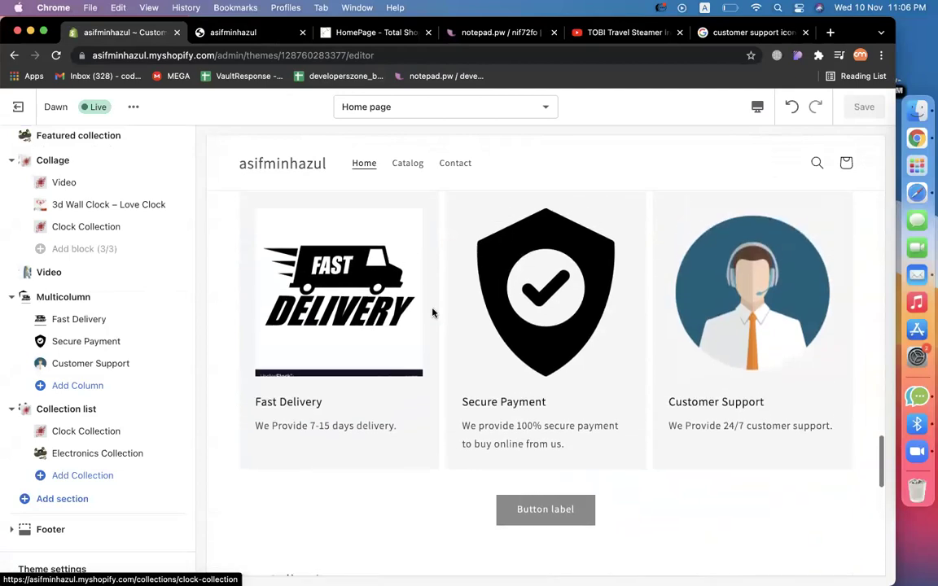
scroll(432, 314, up, 12)
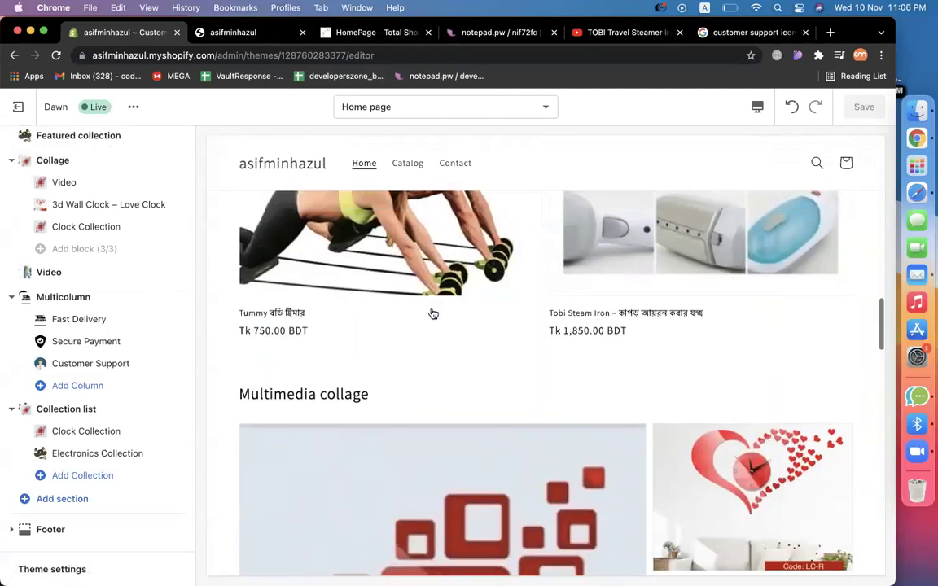
scroll(433, 314, up, 6)
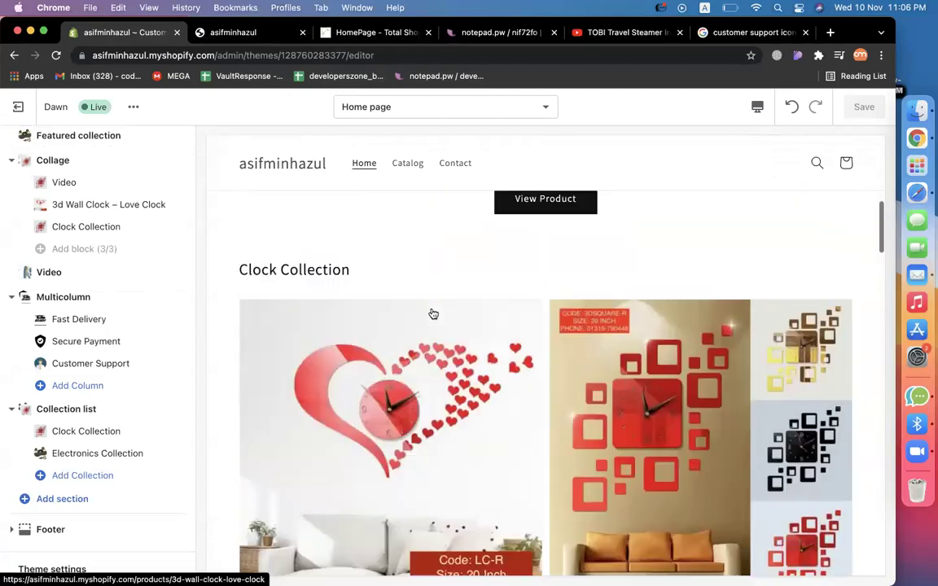
scroll(354, 335, down, 3)
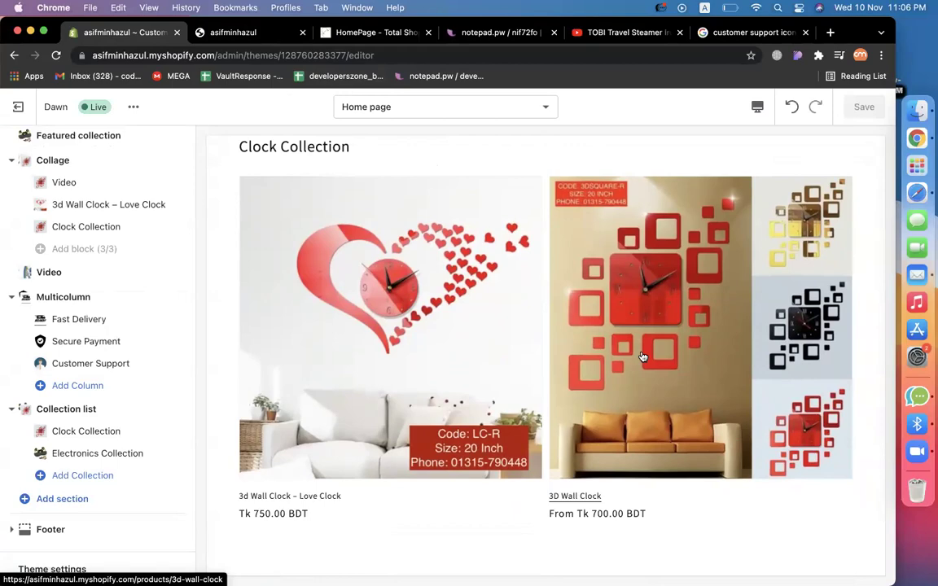
scroll(506, 366, down, 10)
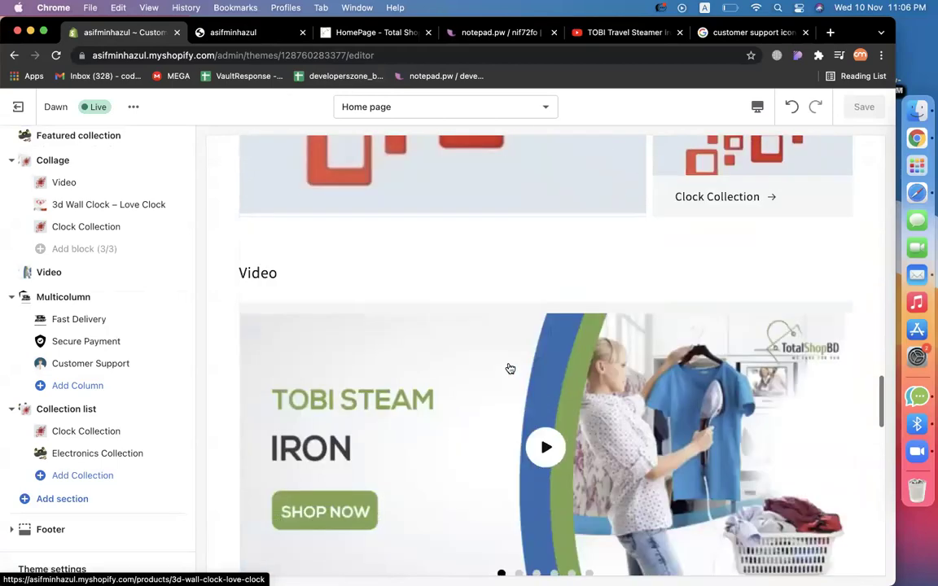
scroll(508, 367, down, 10)
scroll(509, 368, up, 5)
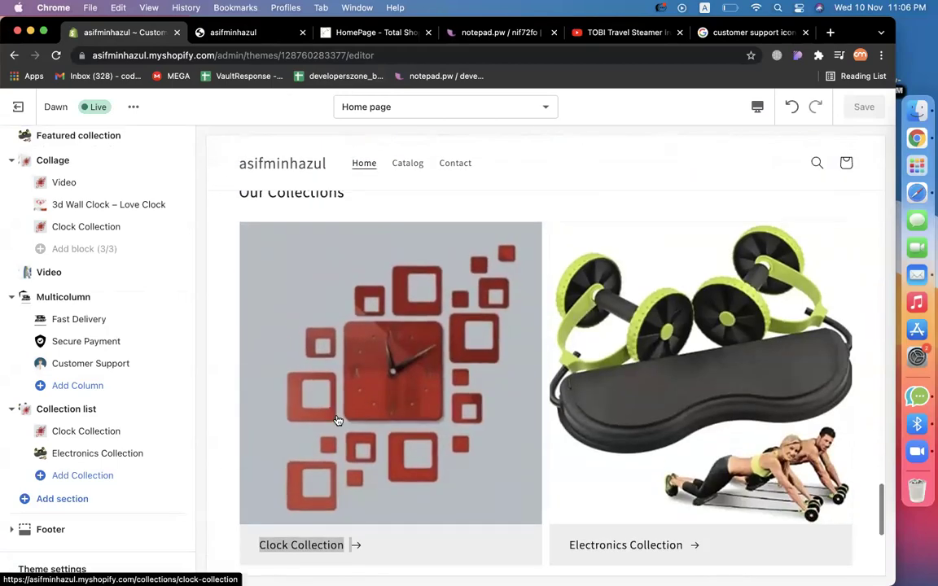
scroll(472, 411, up, 3)
scroll(364, 466, down, 5)
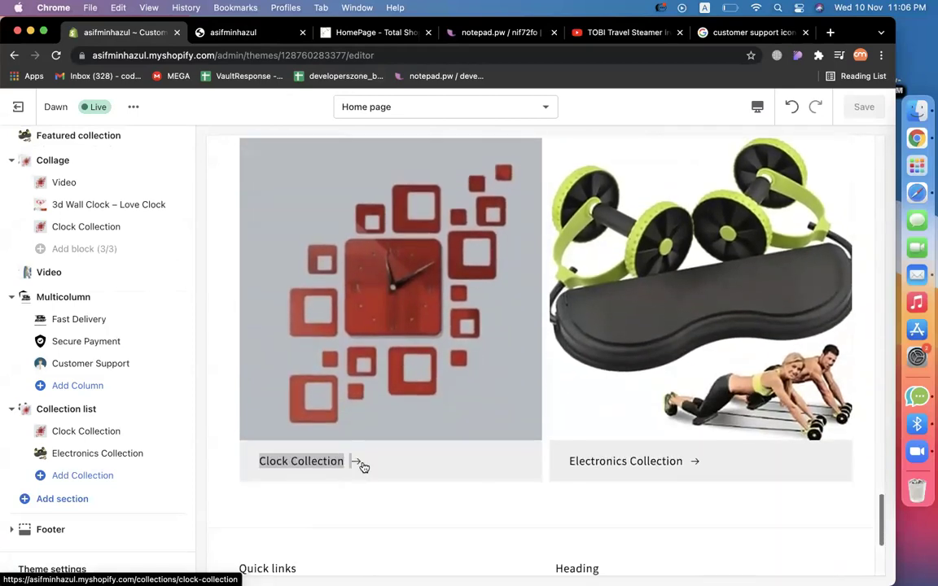
click(576, 503)
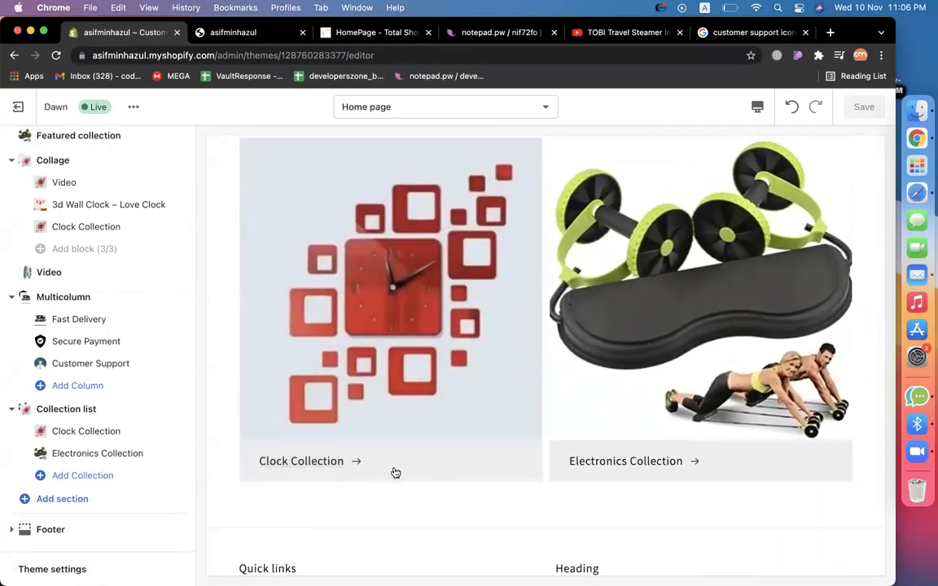
scroll(418, 436, up, 3)
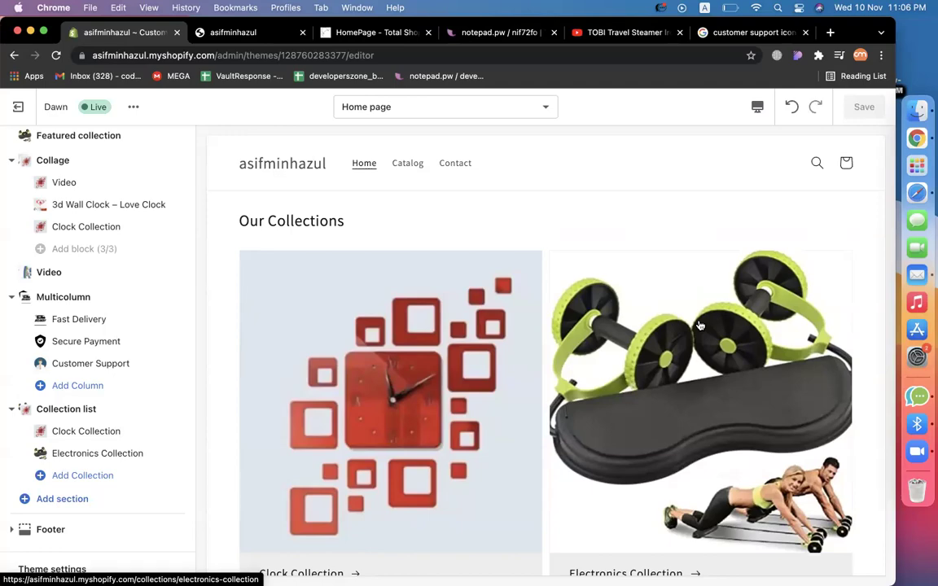
scroll(698, 325, down, 10)
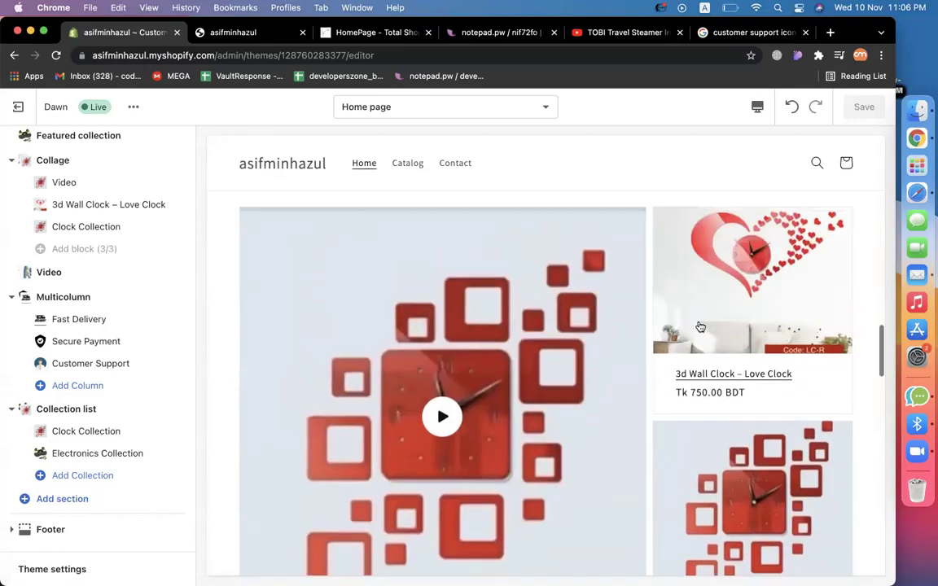
scroll(698, 326, up, 5)
scroll(699, 326, down, 2)
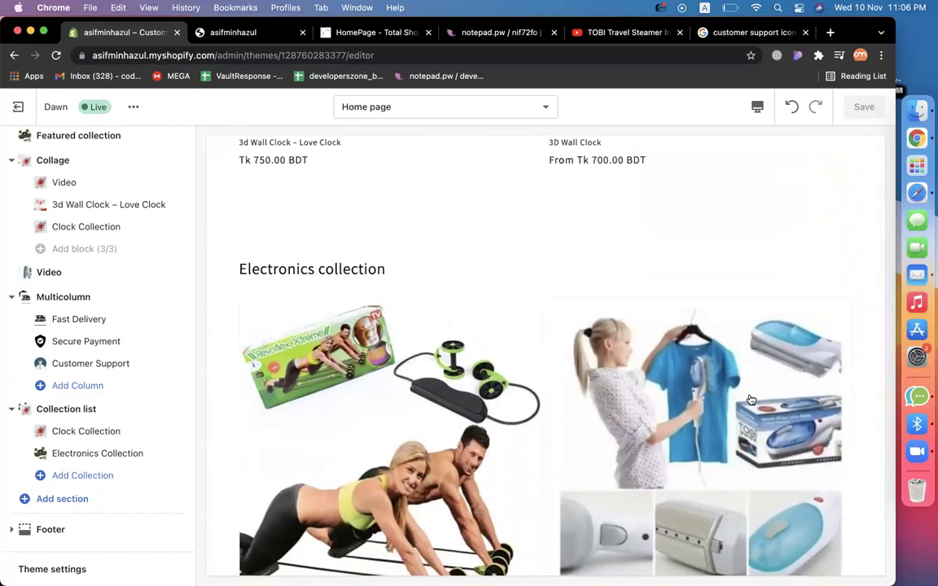
scroll(664, 261, down, 10)
scroll(664, 261, up, 20)
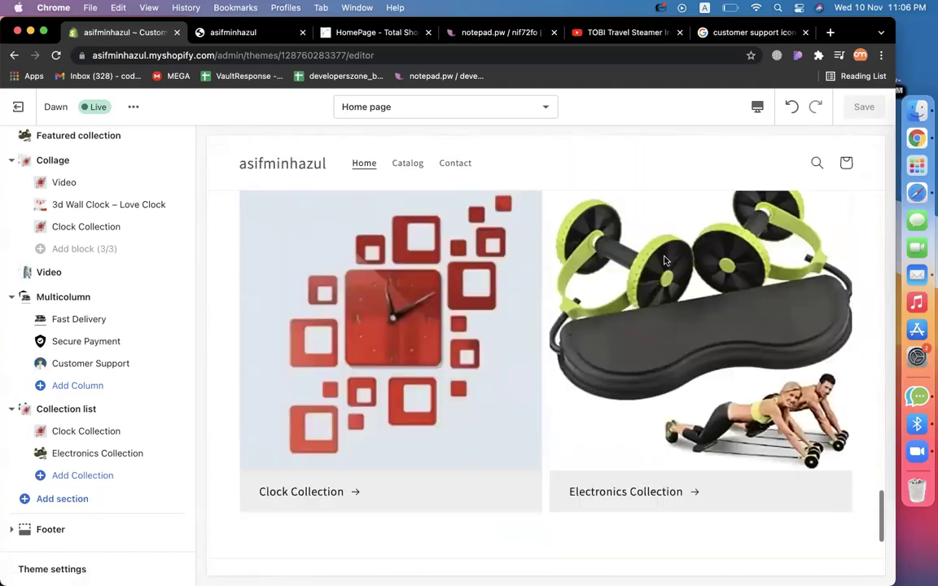
scroll(664, 260, up, 1)
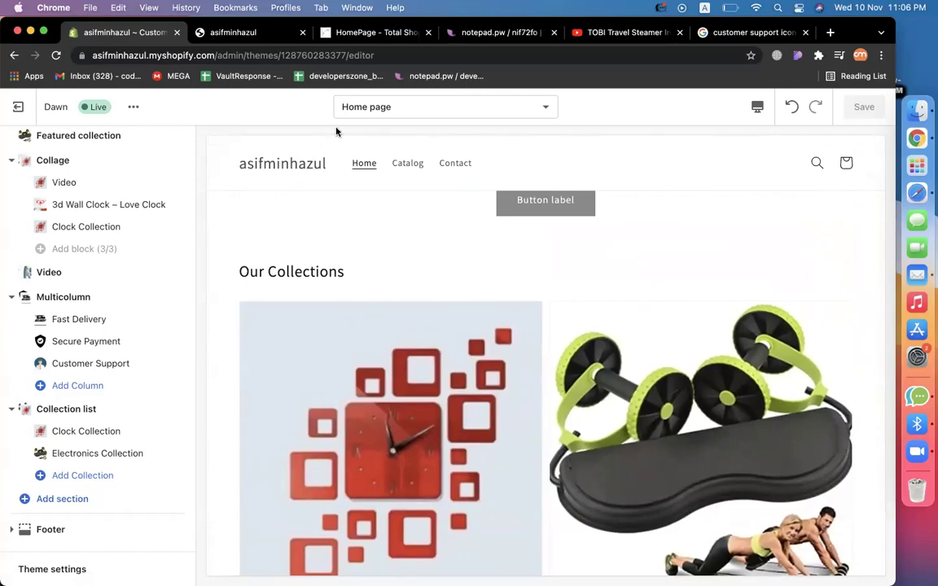
scroll(408, 443, down, 5)
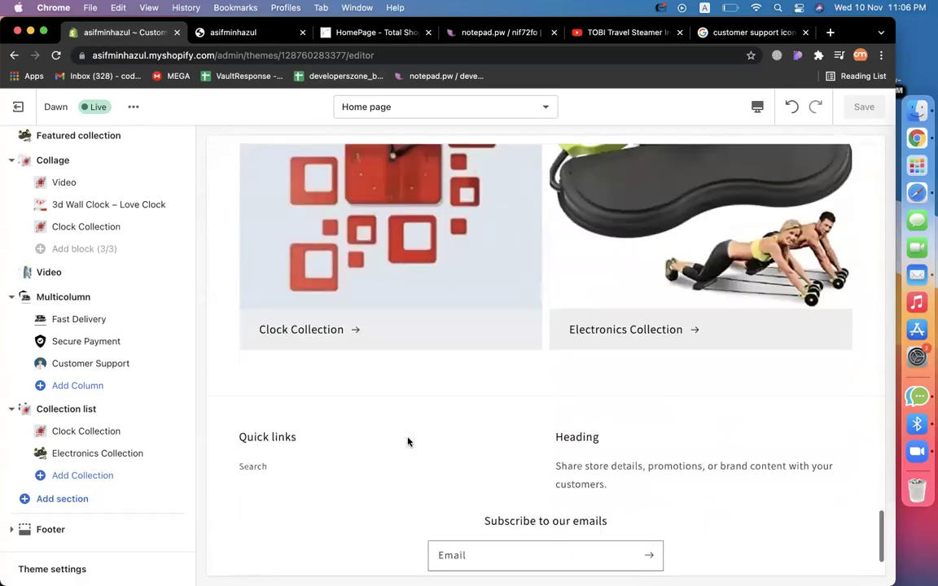
Add an Image with text section showing the red square wall clock picture.
click(63, 499)
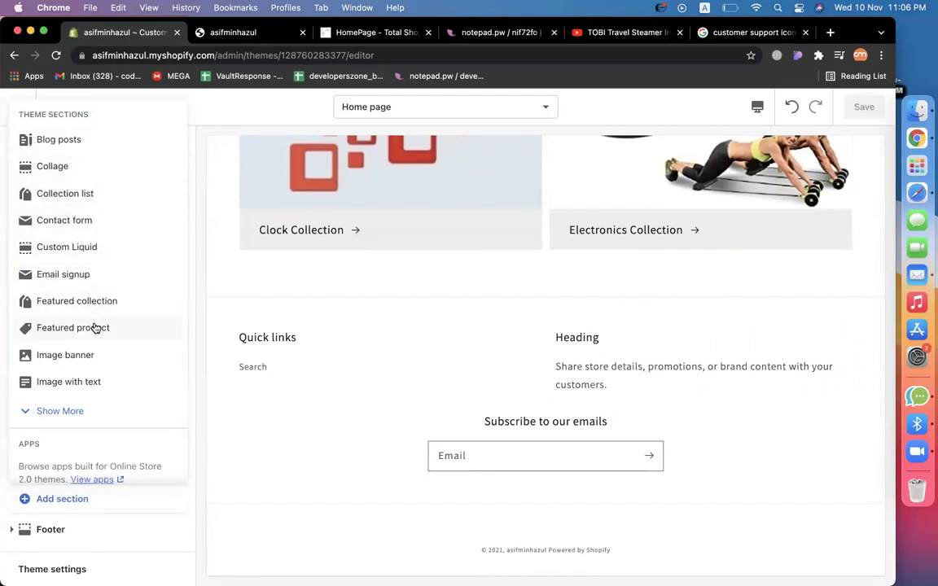
click(91, 382)
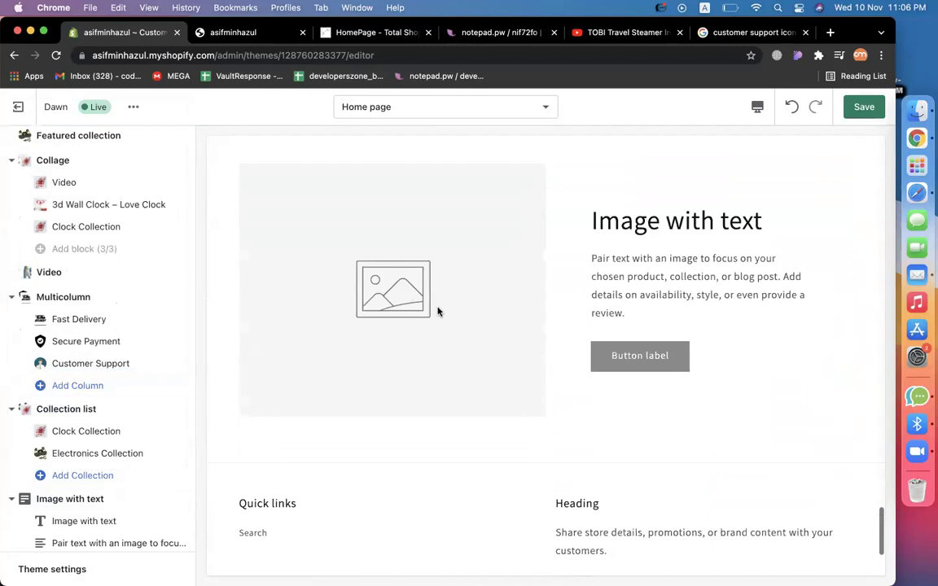
scroll(72, 424, down, 3)
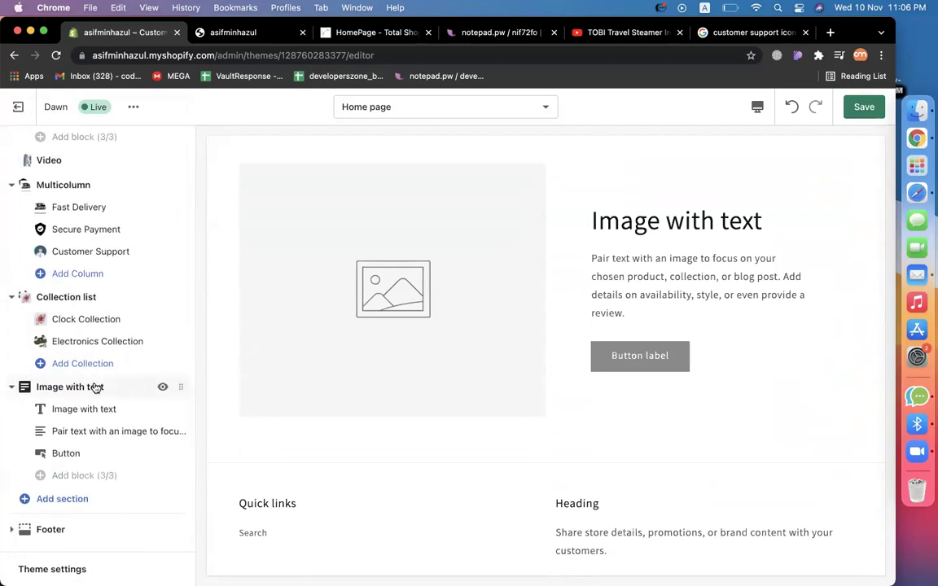
click(90, 387)
click(113, 211)
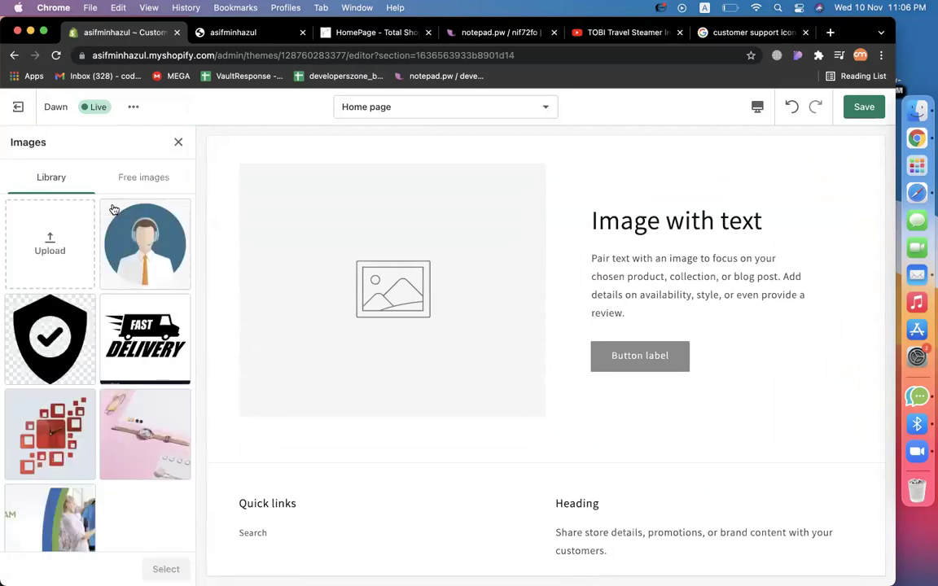
click(49, 433)
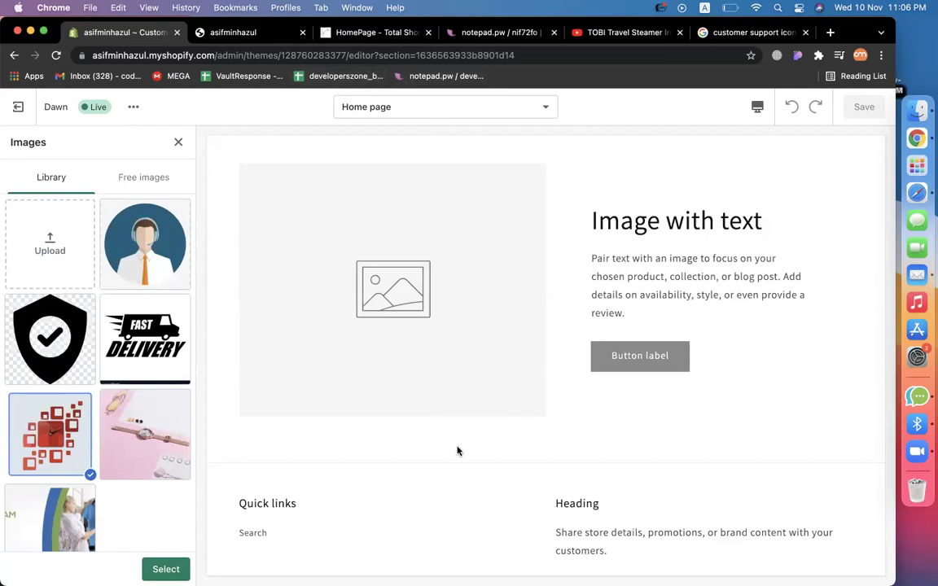
click(167, 570)
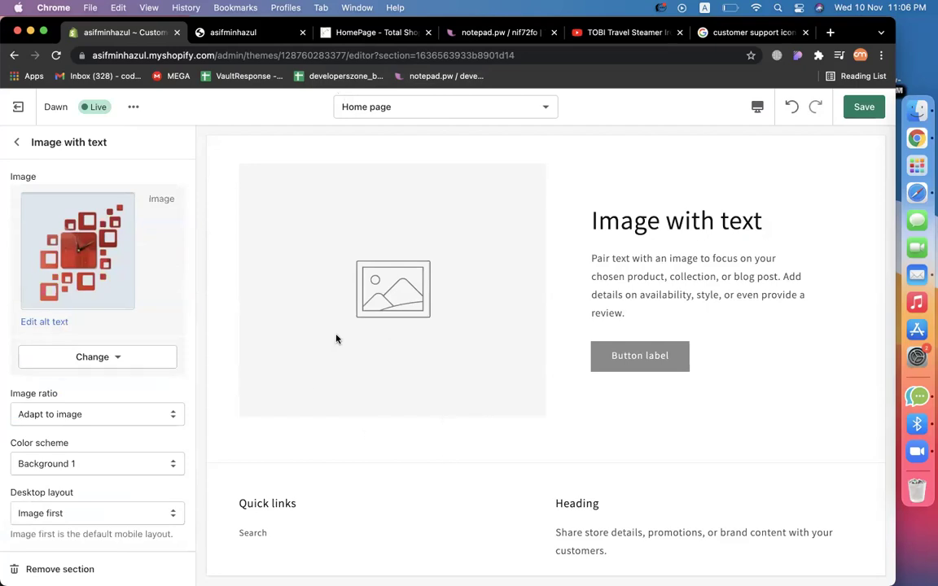
Recheck the section's heading and clock image, then save the homepage.
click(17, 141)
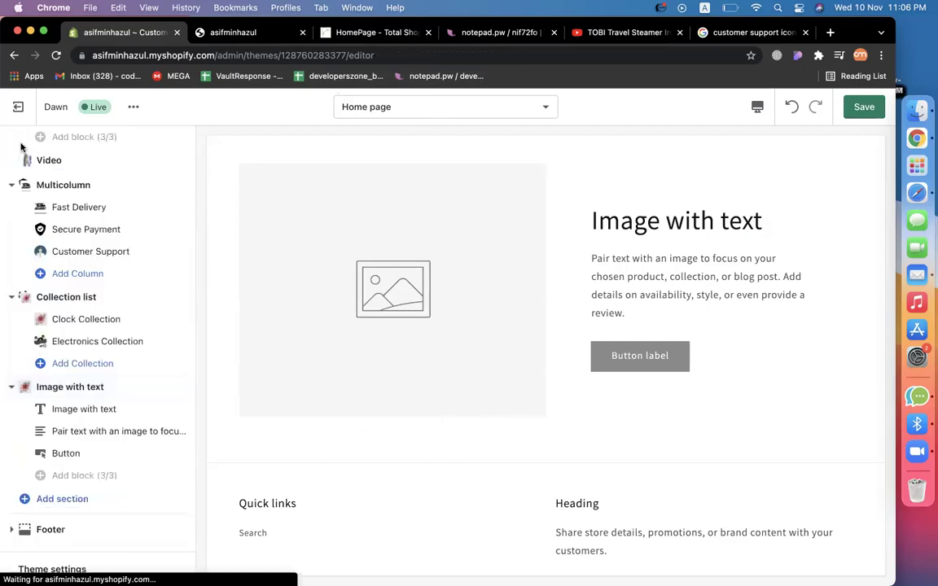
click(82, 410)
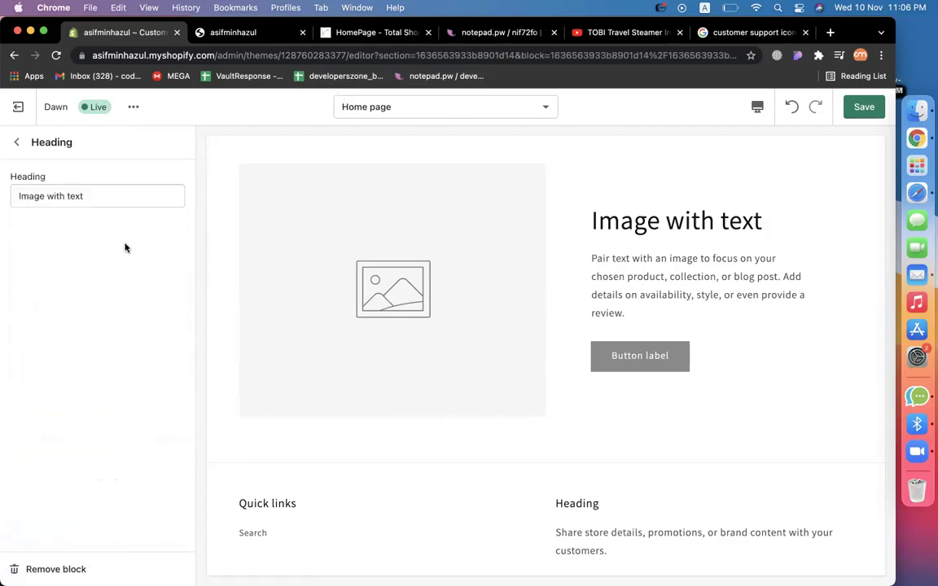
click(16, 142)
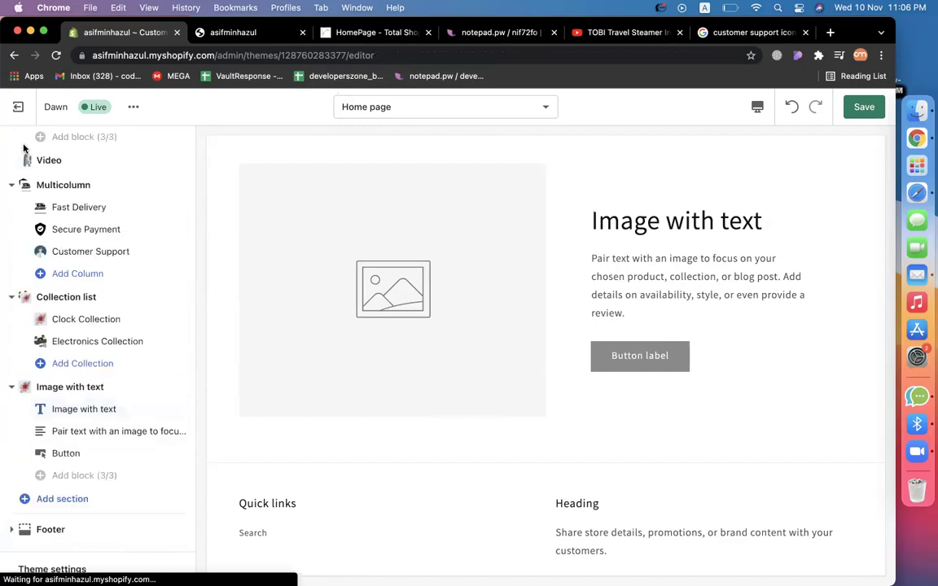
click(98, 384)
click(101, 305)
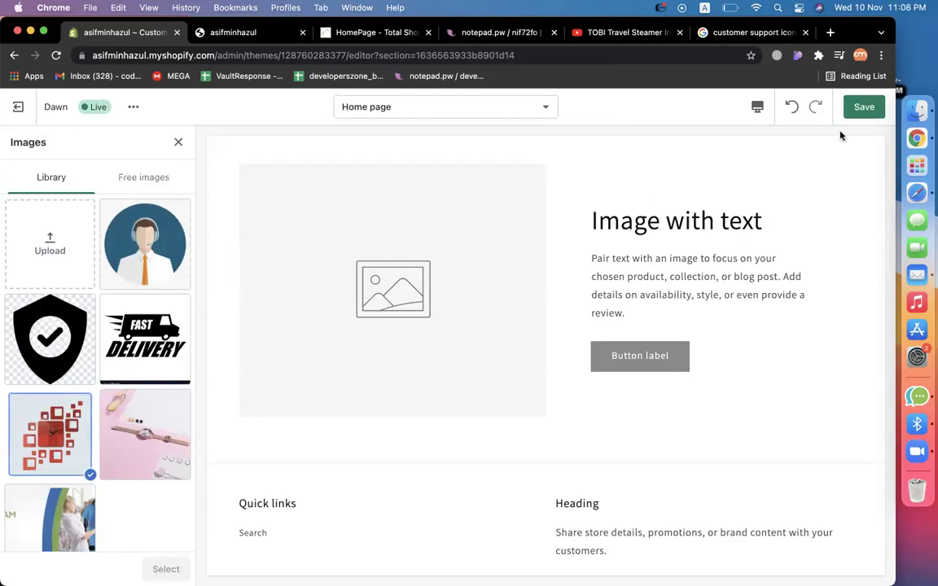
click(864, 109)
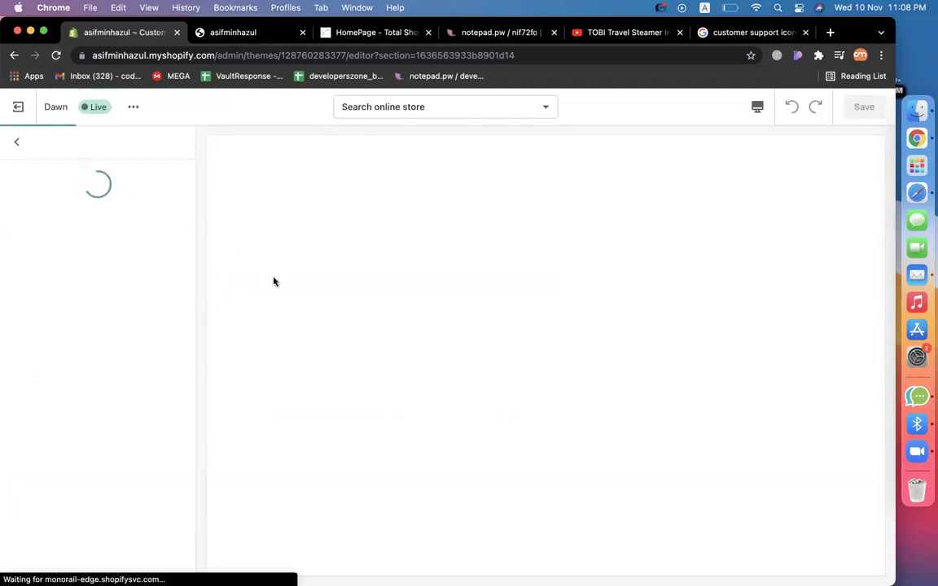
scroll(331, 402, down, 20)
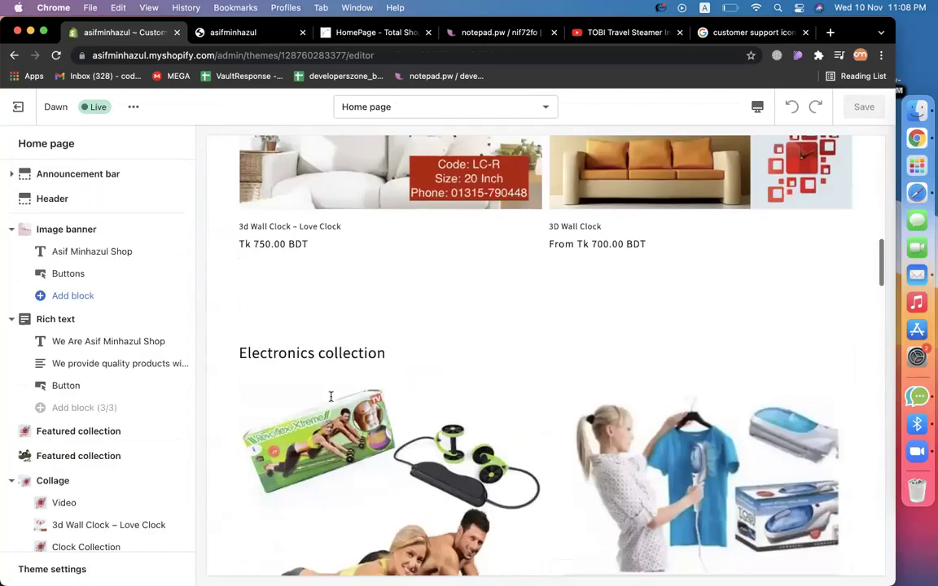
scroll(331, 402, up, 10)
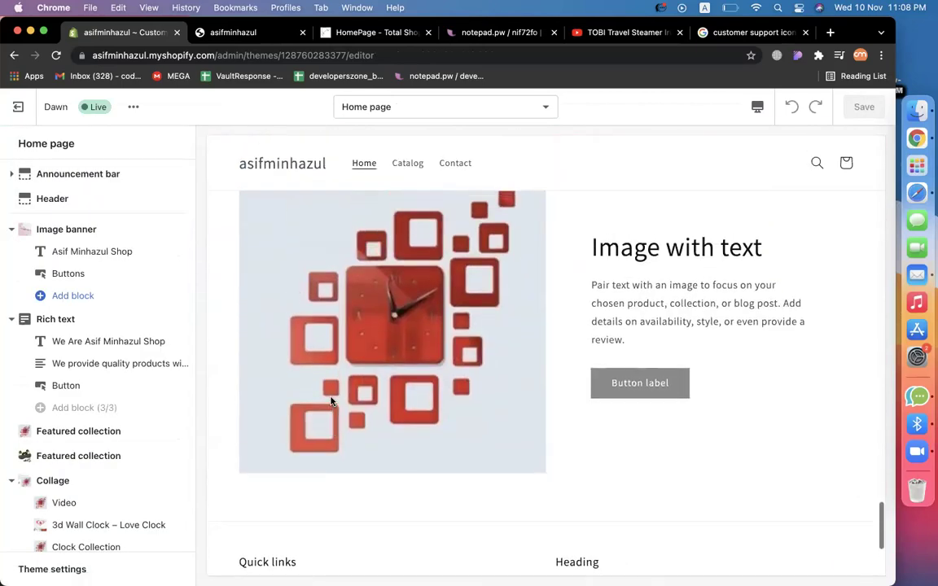
scroll(24, 514, down, 5)
scroll(137, 482, down, 3)
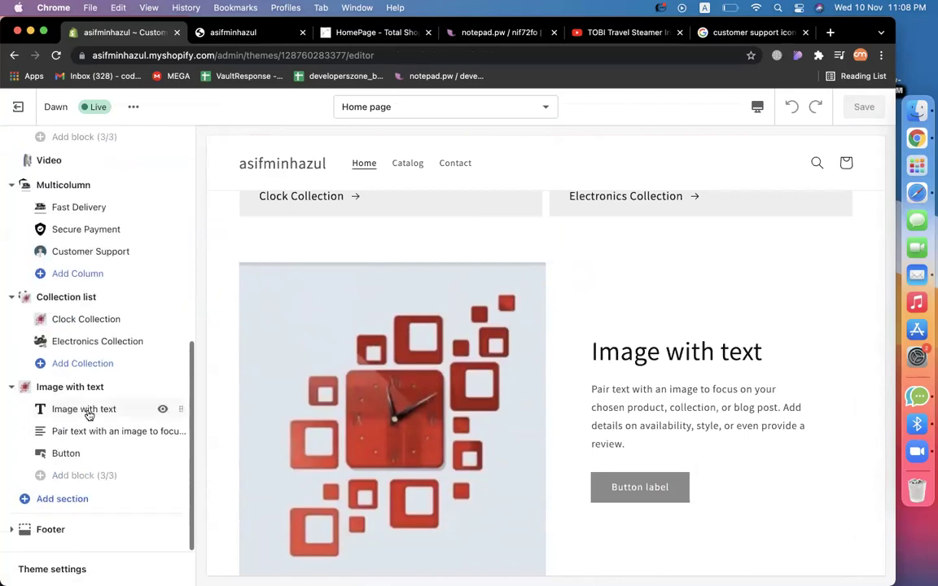
scroll(425, 338, down, 2)
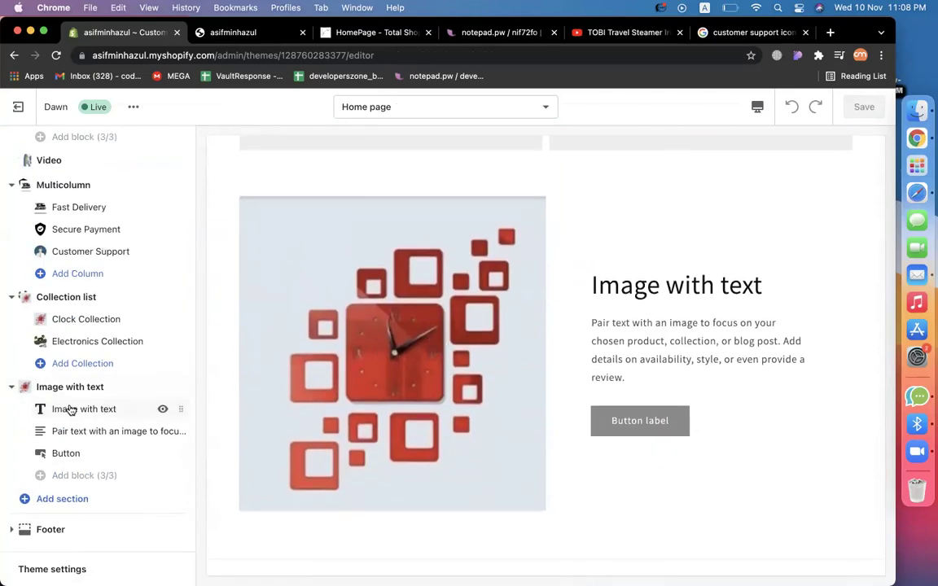
Change the Image with text heading to 'Why Our 3D Wall Clock Best ?'.
triple_click(634, 293)
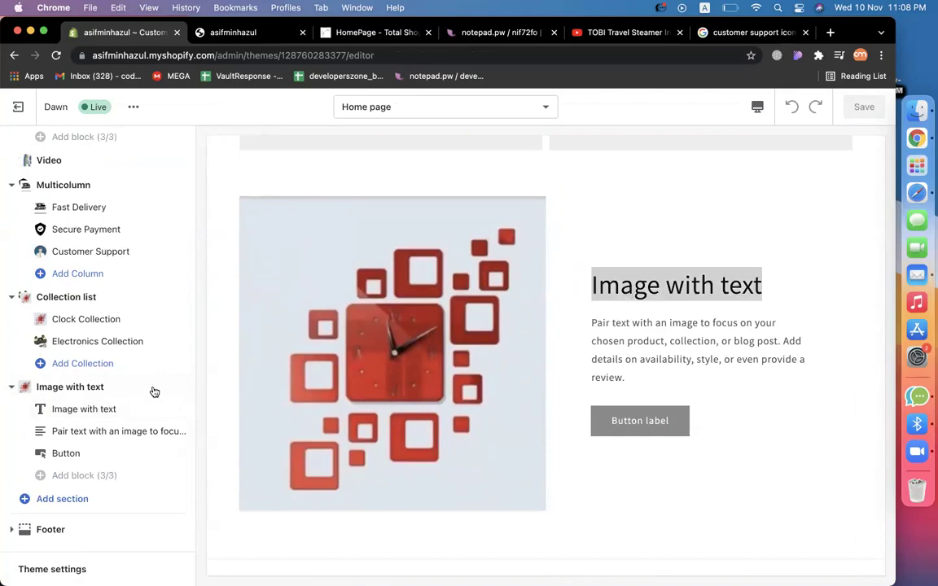
click(88, 409)
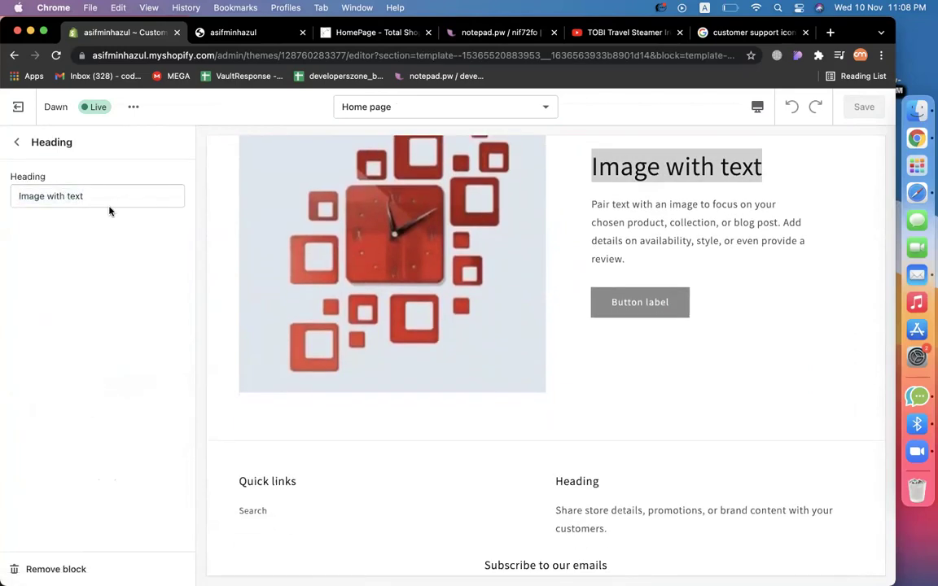
triple_click(134, 195)
text(3D)
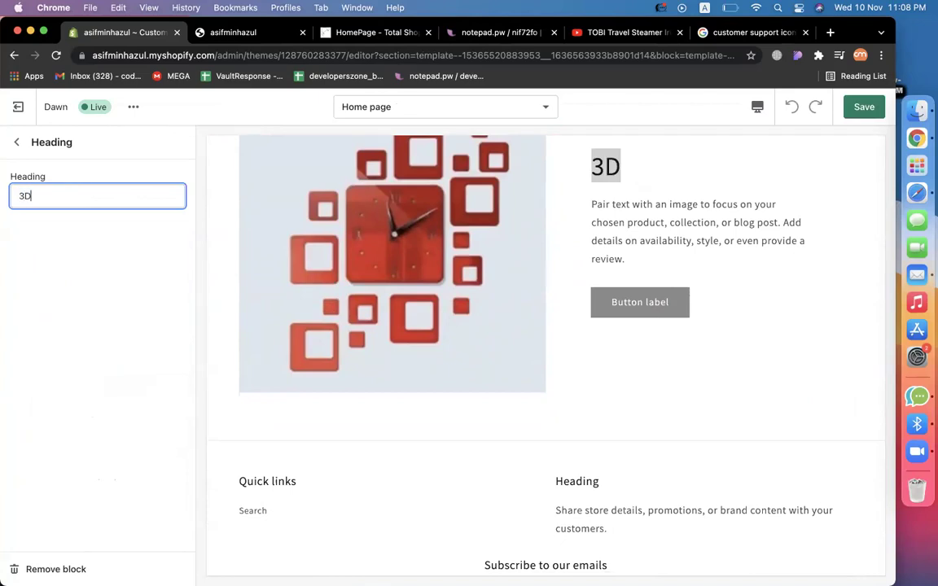
text( Wall Clock)
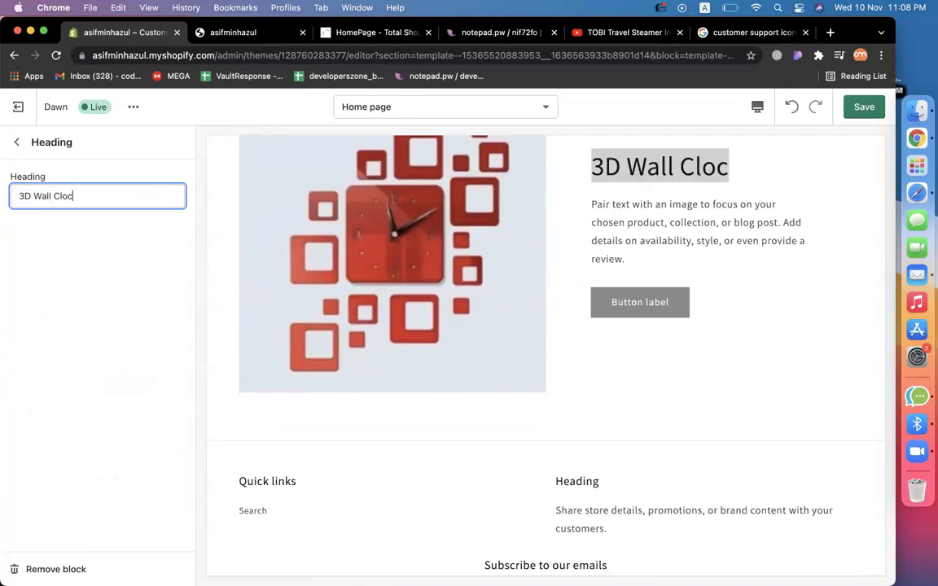
click(19, 196)
text(Why Our 3D)
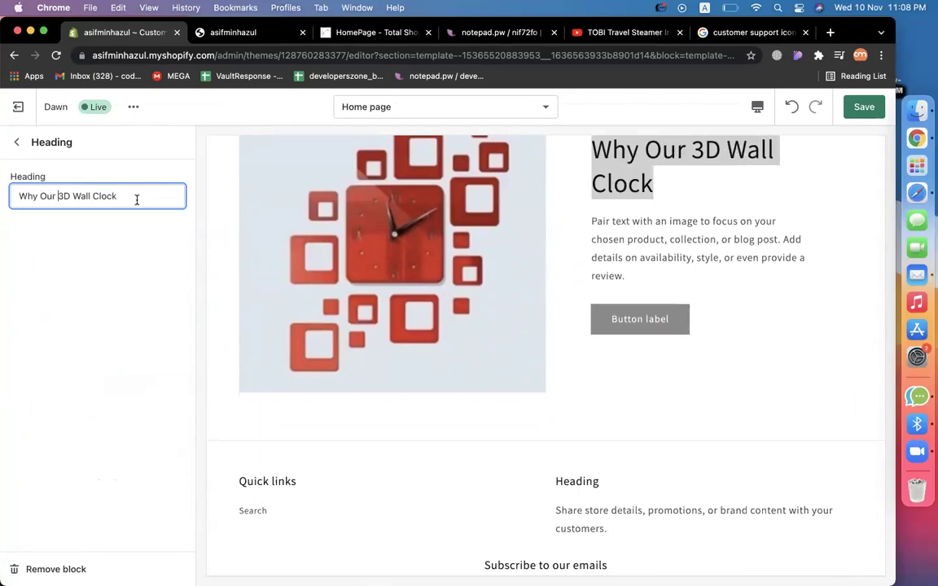
text( Wall Clock Best ?)
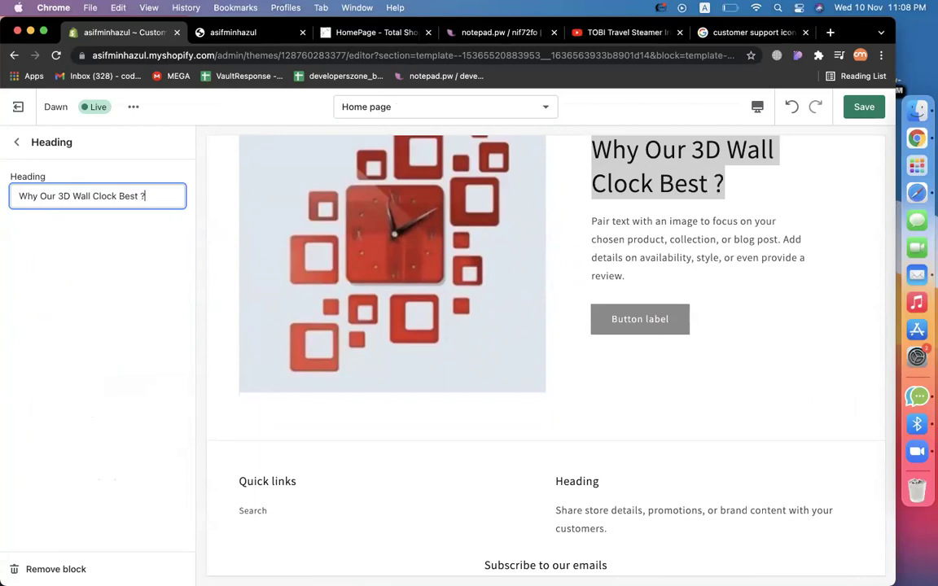
scroll(397, 252, up, 3)
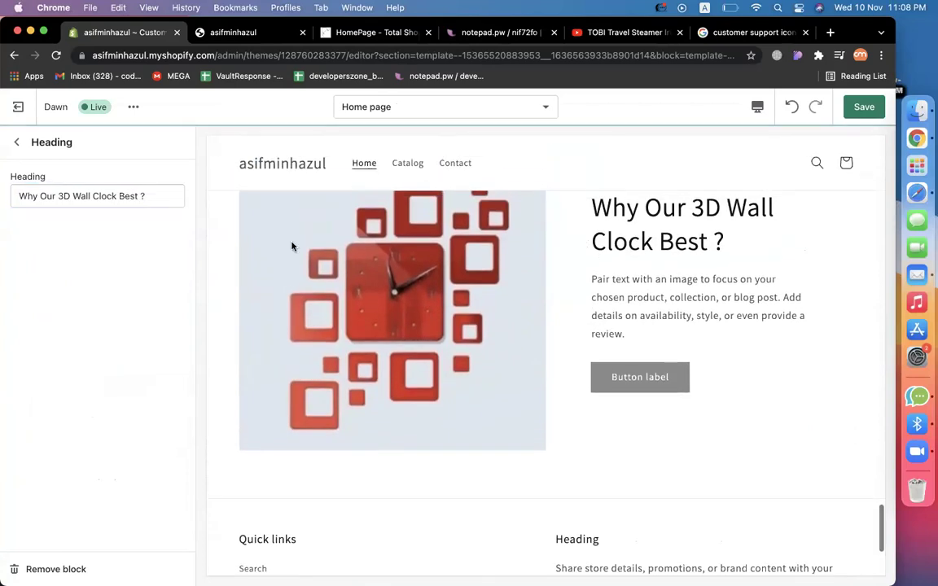
click(18, 143)
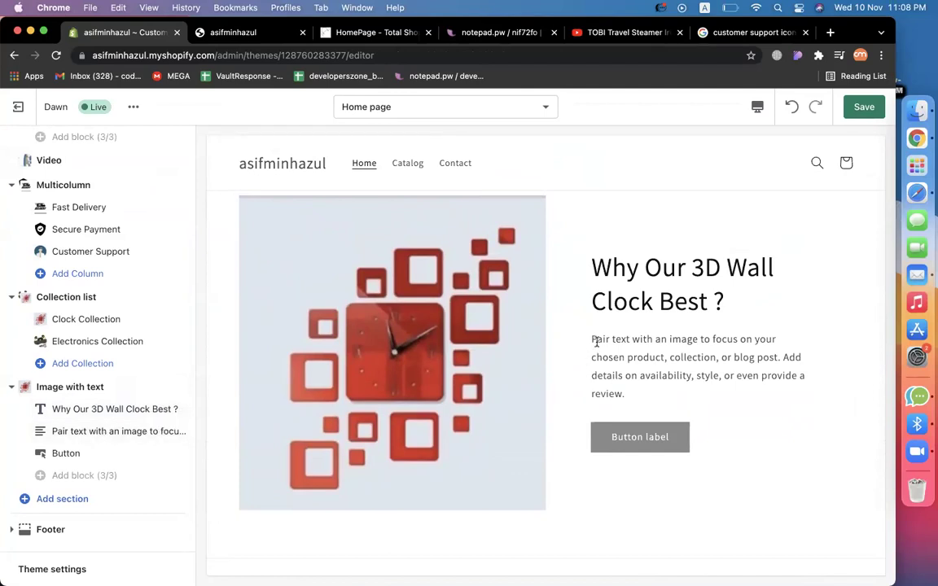
Replace the placeholder paragraph with text saying the 3D wall clocks are high quality and imported.
click(56, 430)
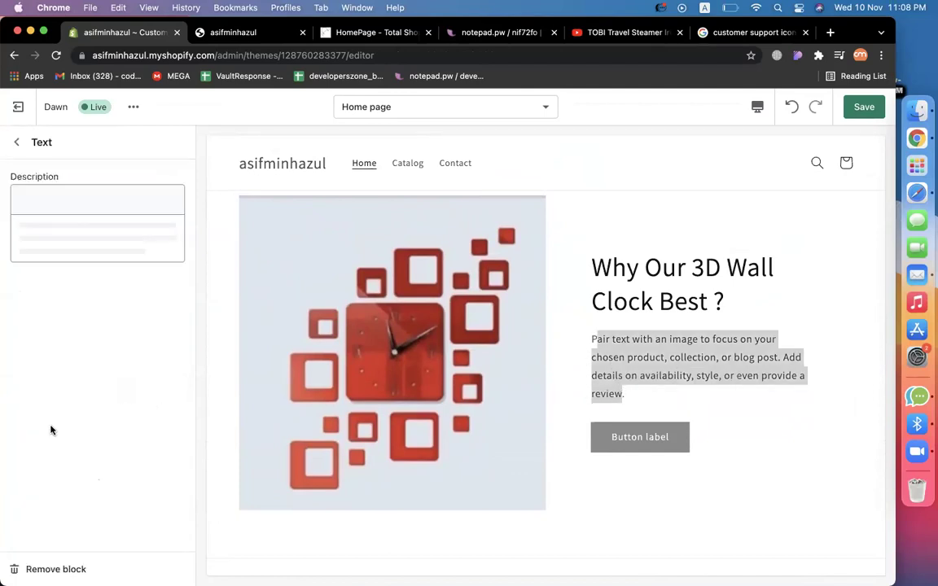
triple_click(136, 268)
text(O)
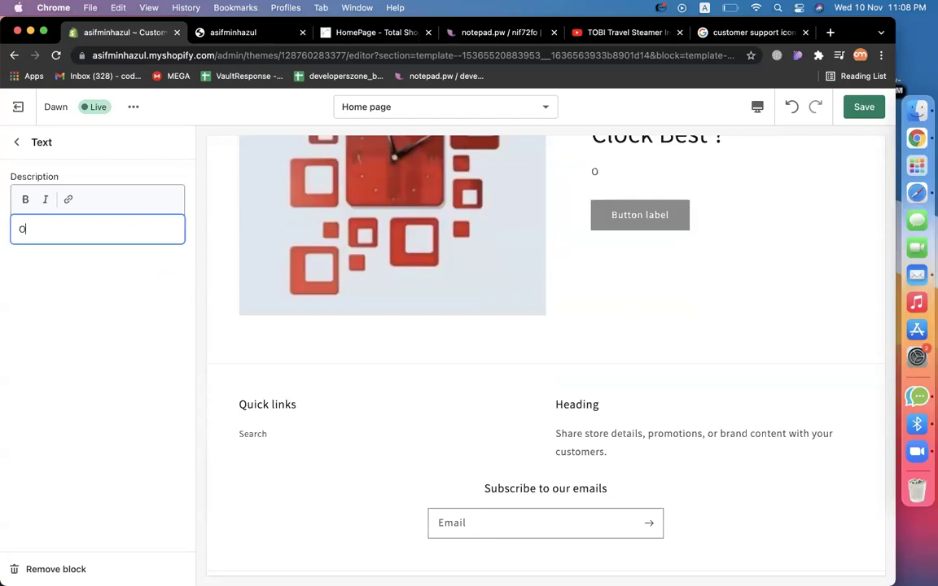
text(ur 3D wall clocks are high quality and they inported direc)
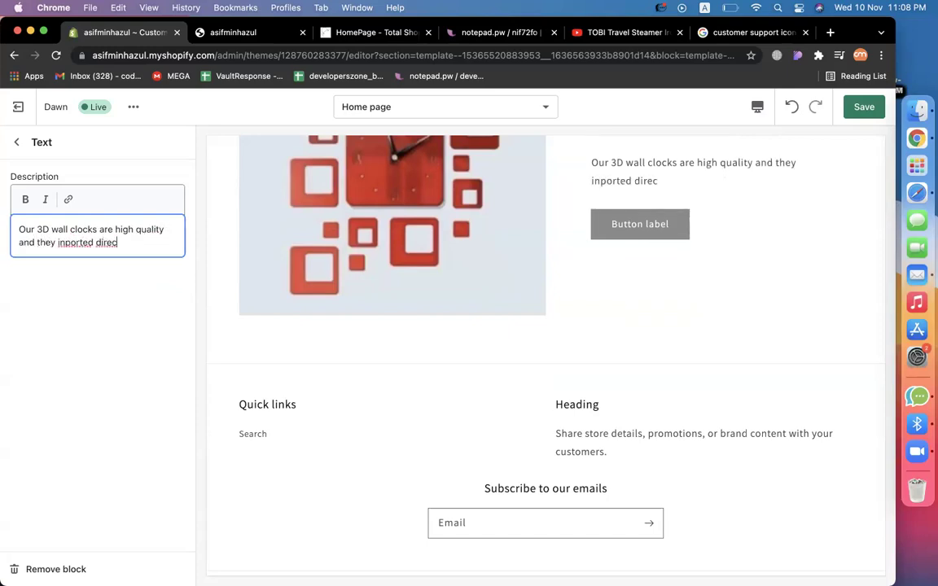
key(BackSpace)
key(BackSpace)
key(BackSpace)
key(BackSpace)
key(BackSpace)
key(BackSpace)
key(BackSpace)
key(BackSpace)
key(BackSpace)
key(BackSpace)
key(BackSpace)
key(BackSpace)
text(mported from ch)
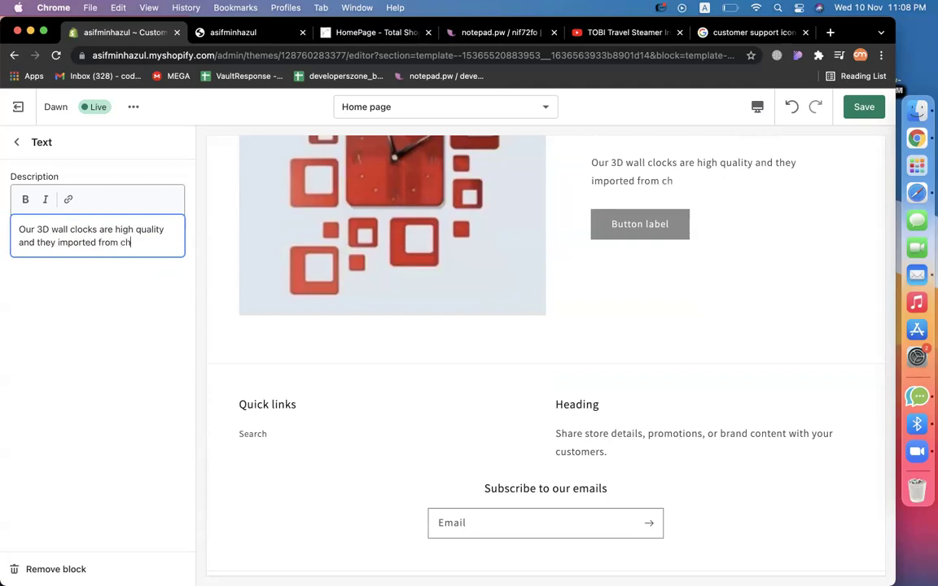
text(aina and we provides)
key(BackSpace)
key(BackSpace)
key(BackSpace)
key(BackSpace)
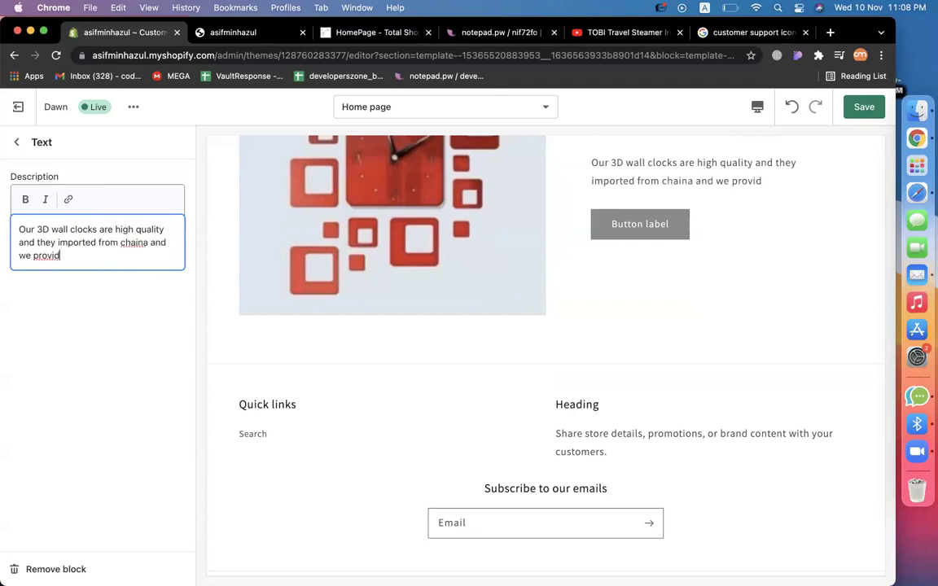
text(ide)
Correct 'chaina' to 'china' and finish the paragraph with 'quality support'.
click(137, 242)
key(BackSpace)
key(BackSpace)
text(i)
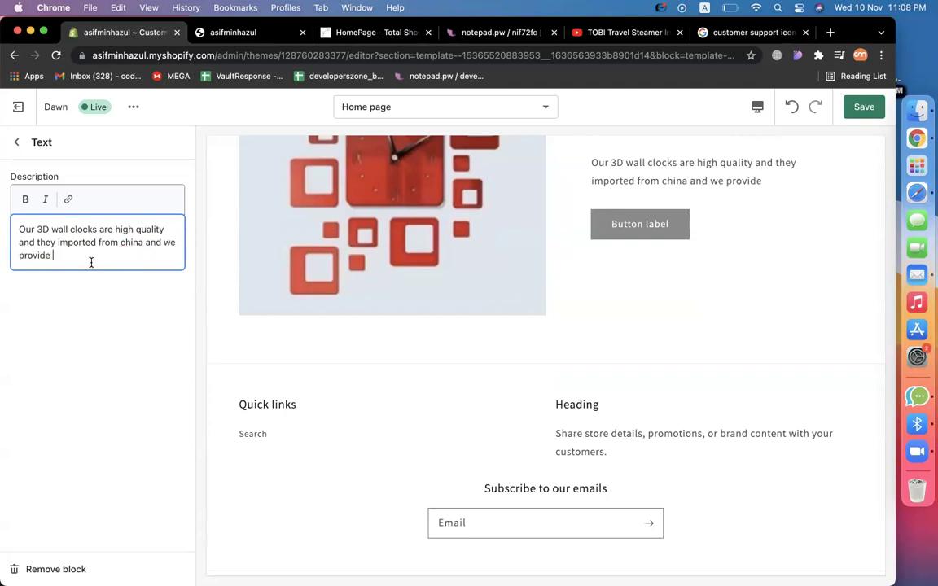
scroll(369, 330, down, 15)
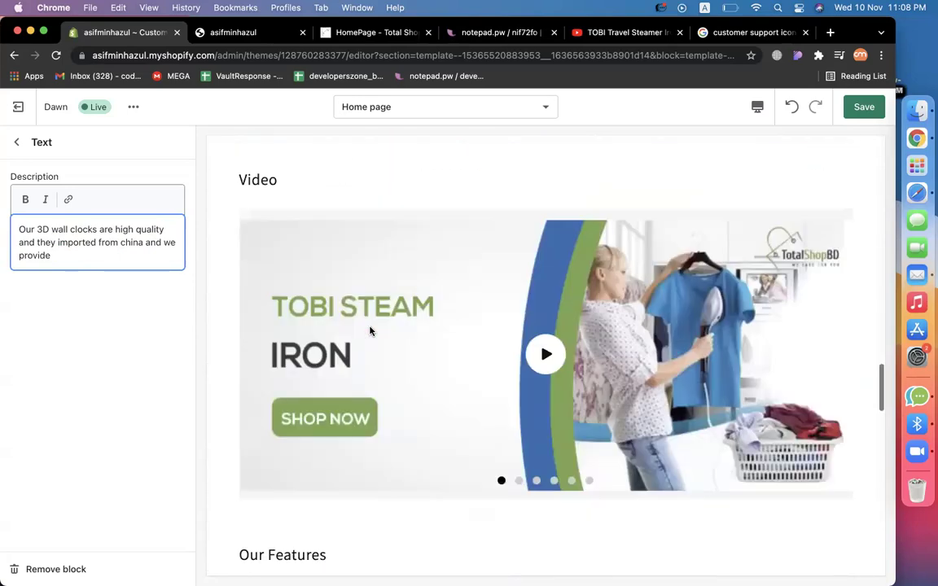
scroll(369, 330, up, 10)
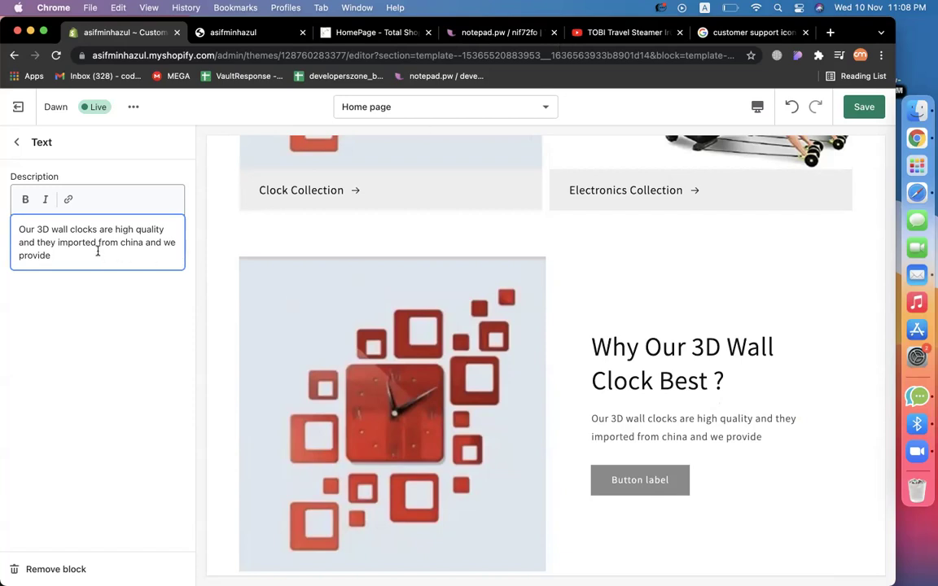
text(uality support.)
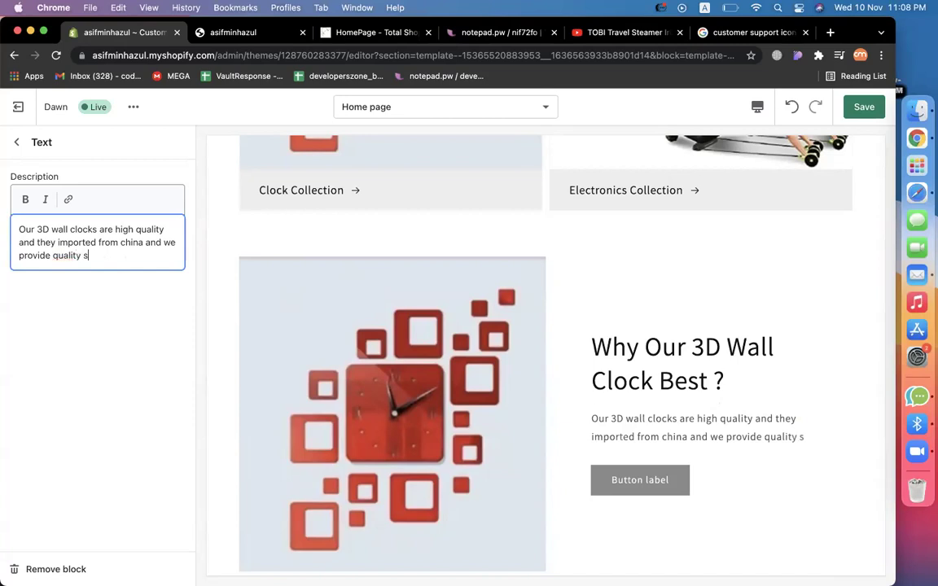
click(16, 143)
scroll(553, 350, down, 3)
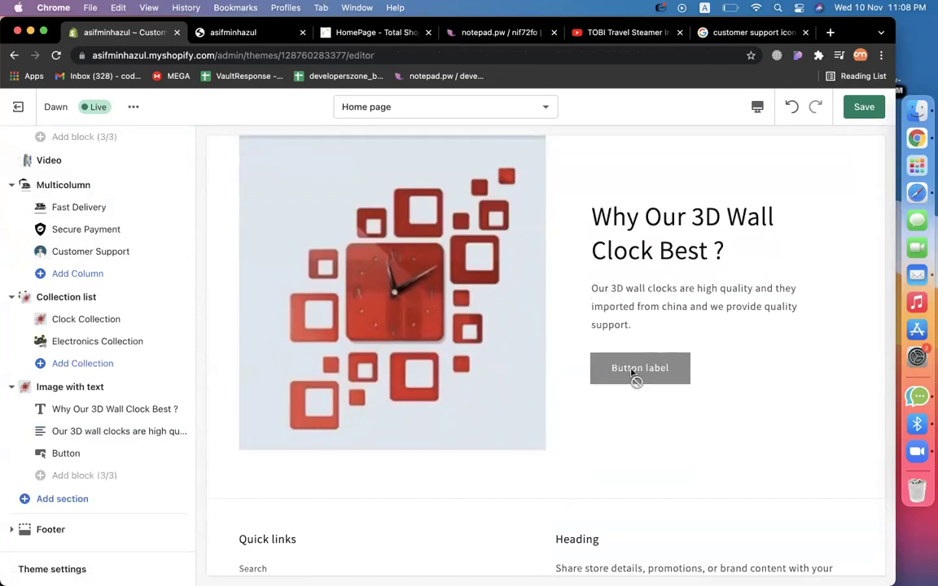
Change the clock section's button label to 'View 3D Clocks'.
click(72, 454)
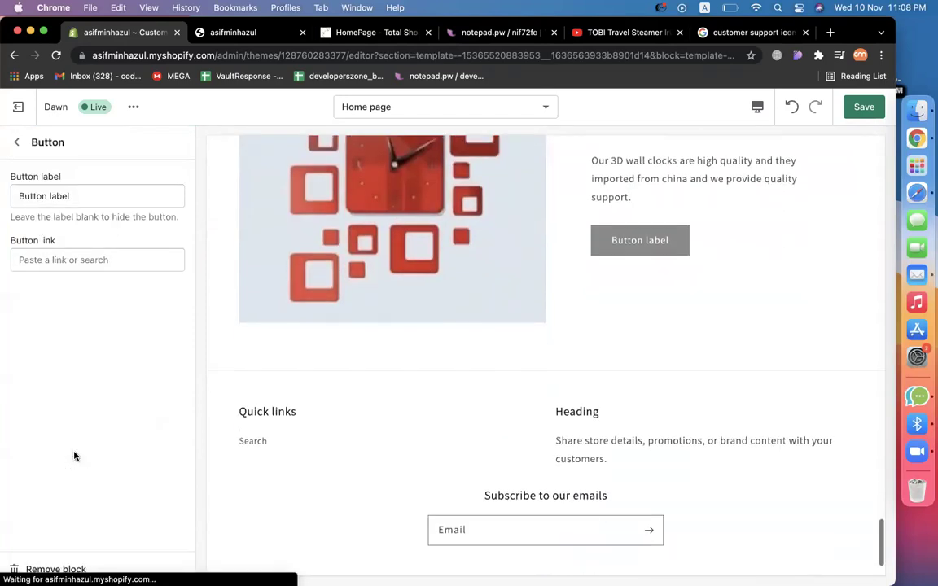
scroll(611, 226, up, 2)
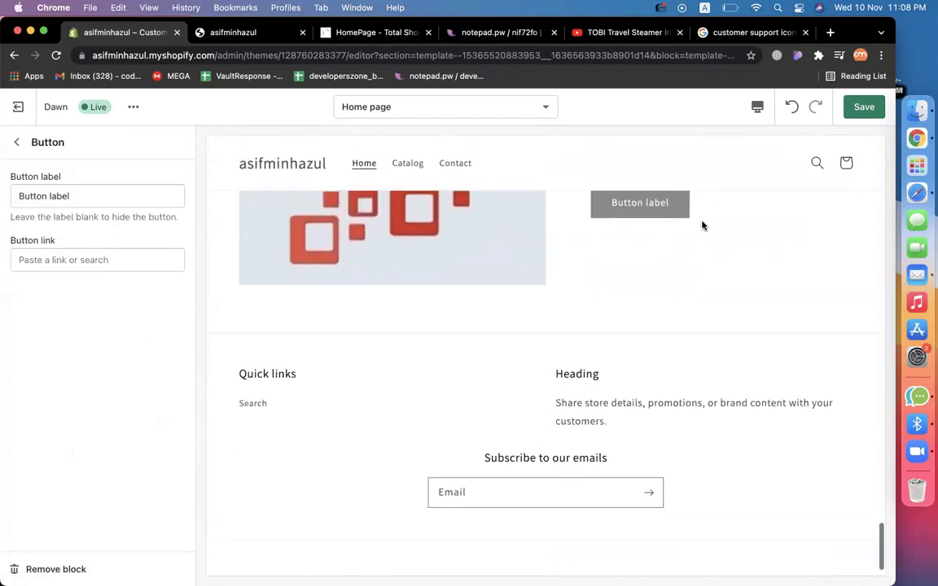
triple_click(93, 196)
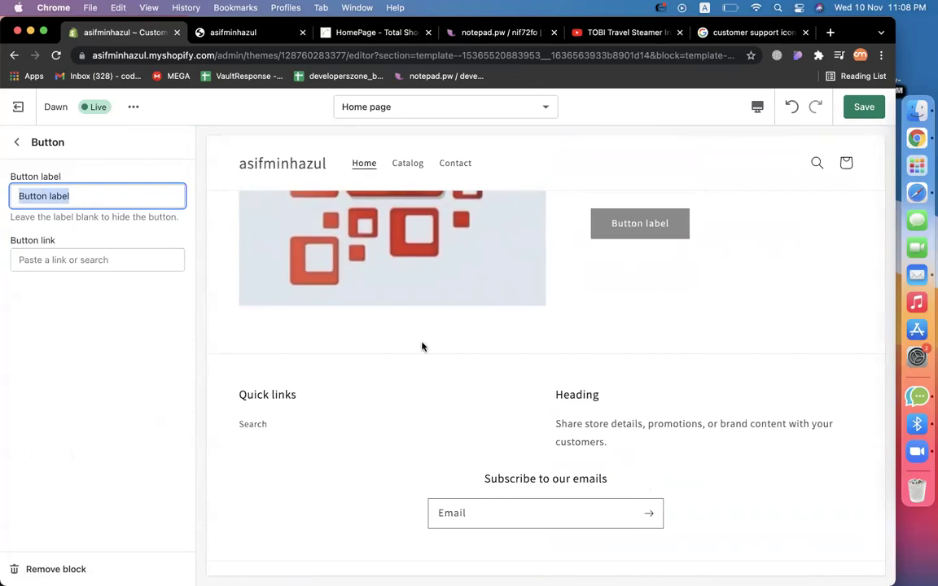
scroll(421, 345, up, 3)
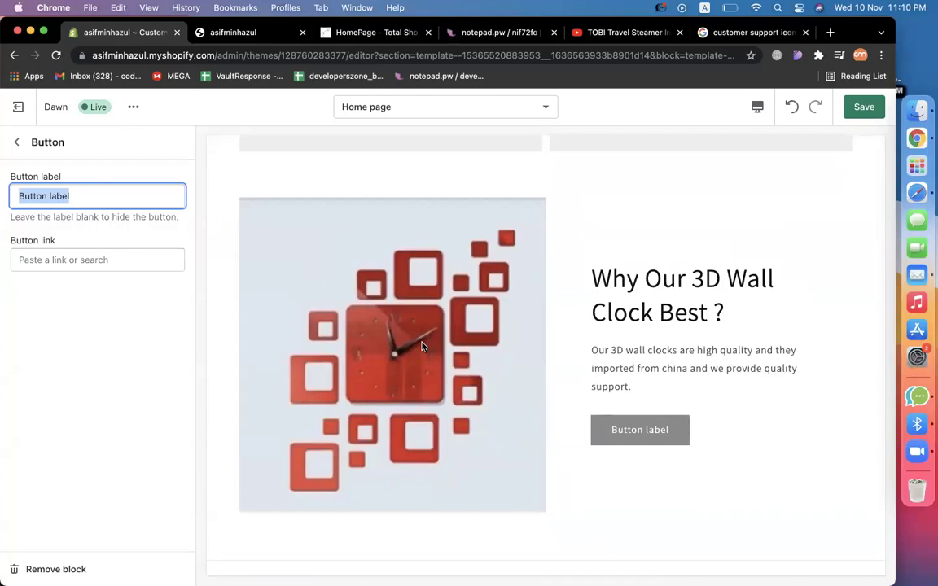
text(View 3D)
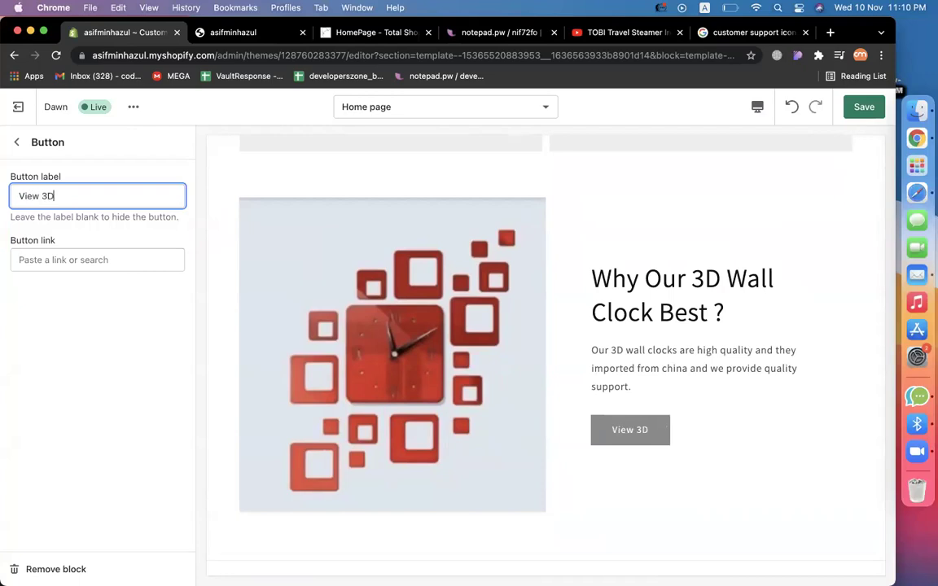
text( Clocks)
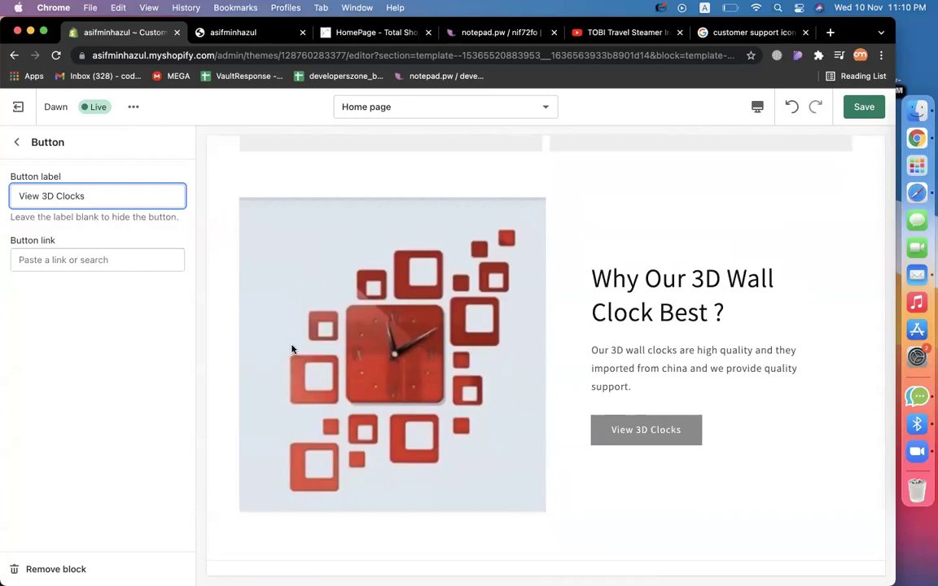
Link the button to the Clock Collection.
click(48, 259)
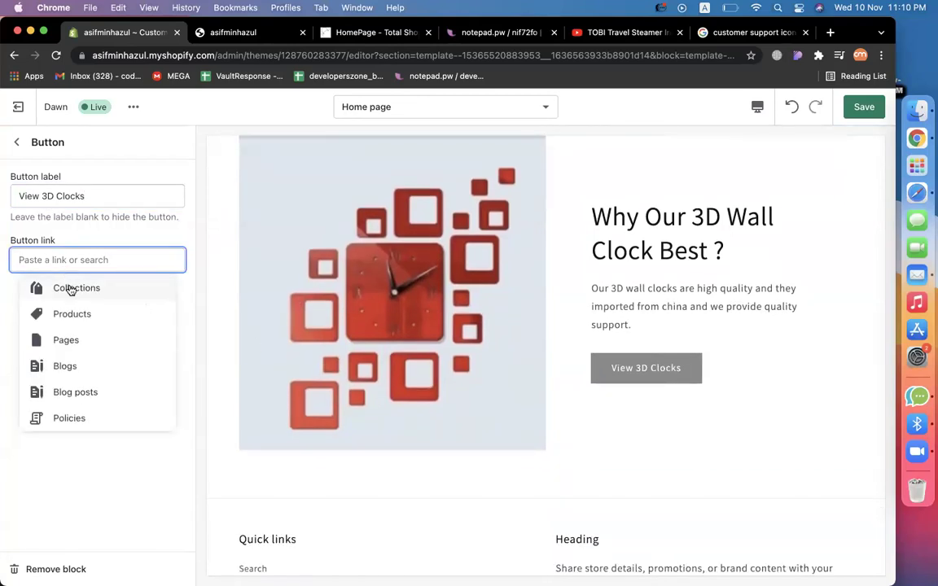
click(70, 288)
click(73, 187)
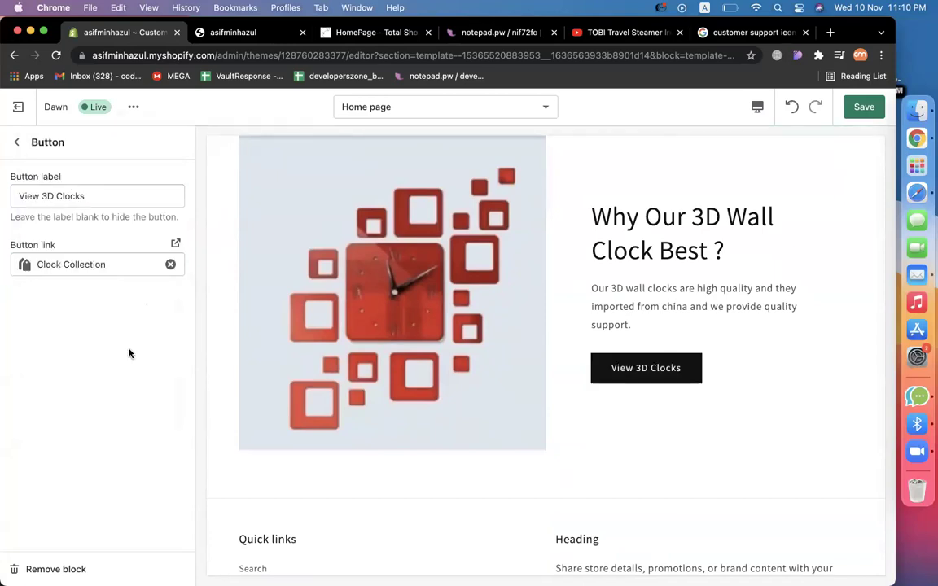
scroll(532, 398, up, 3)
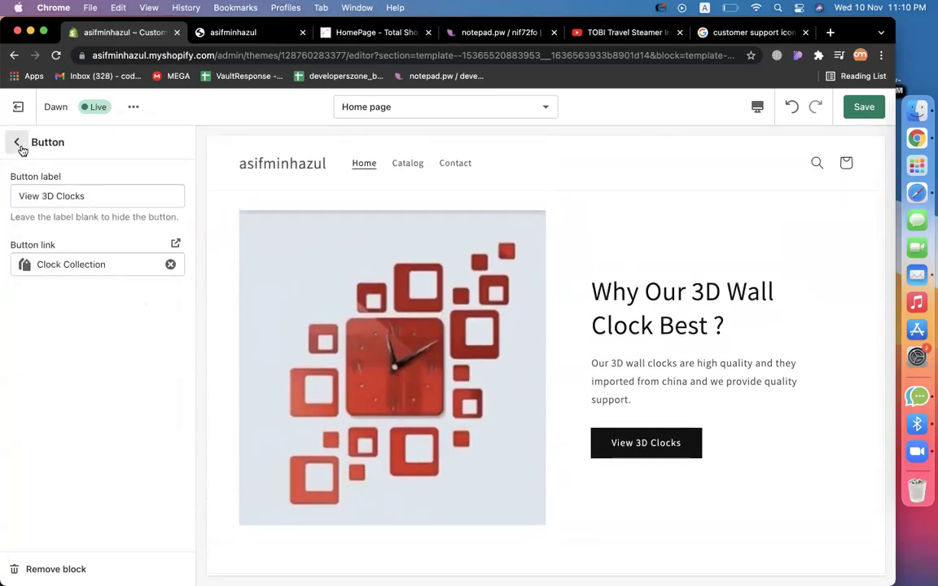
click(17, 141)
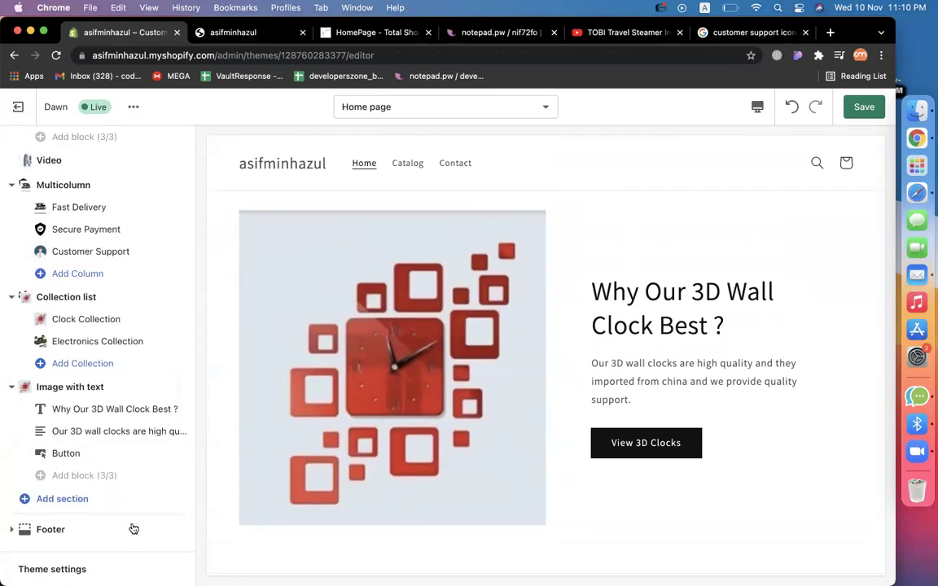
Add a second Image with text section to the homepage.
click(67, 500)
click(85, 383)
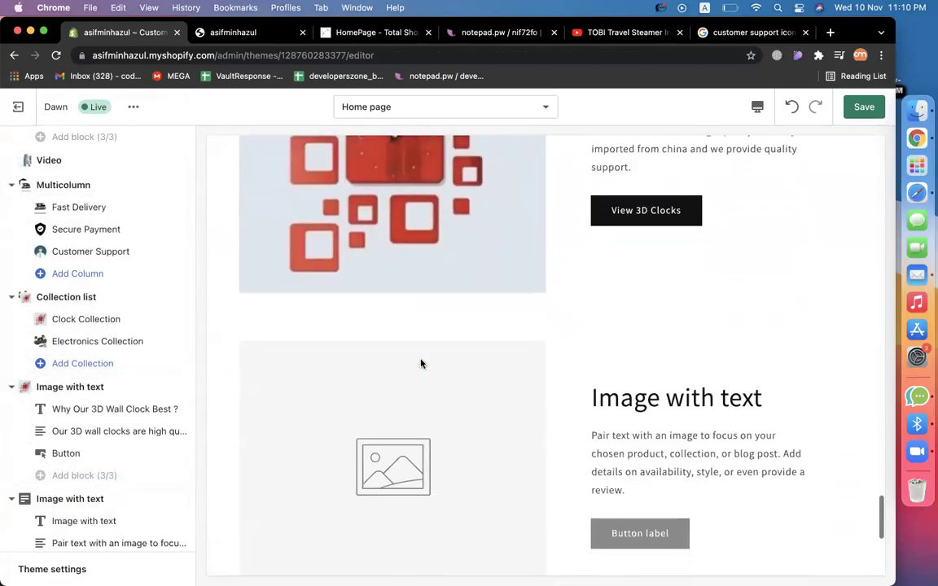
scroll(421, 364, up, 3)
scroll(119, 450, down, 3)
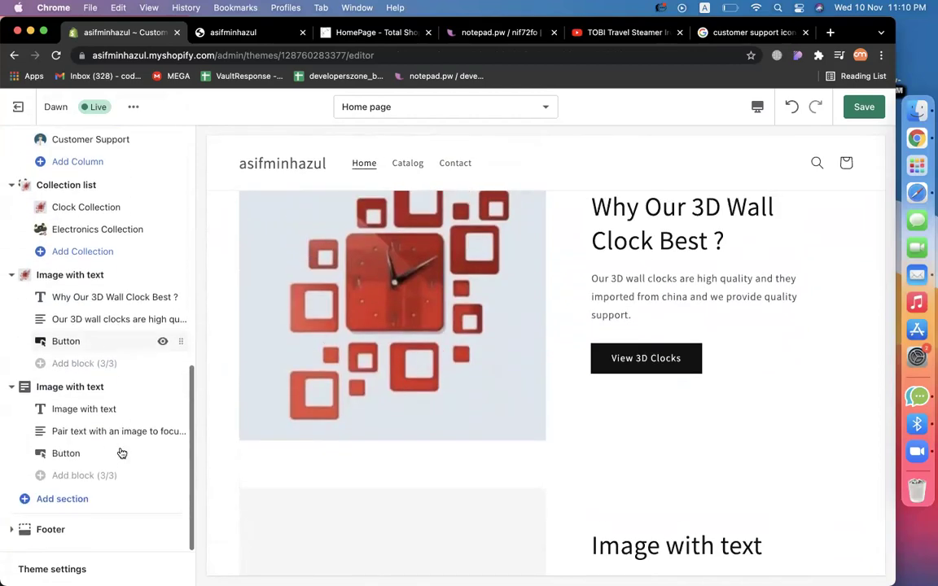
scroll(617, 389, down, 5)
scroll(571, 330, up, 2)
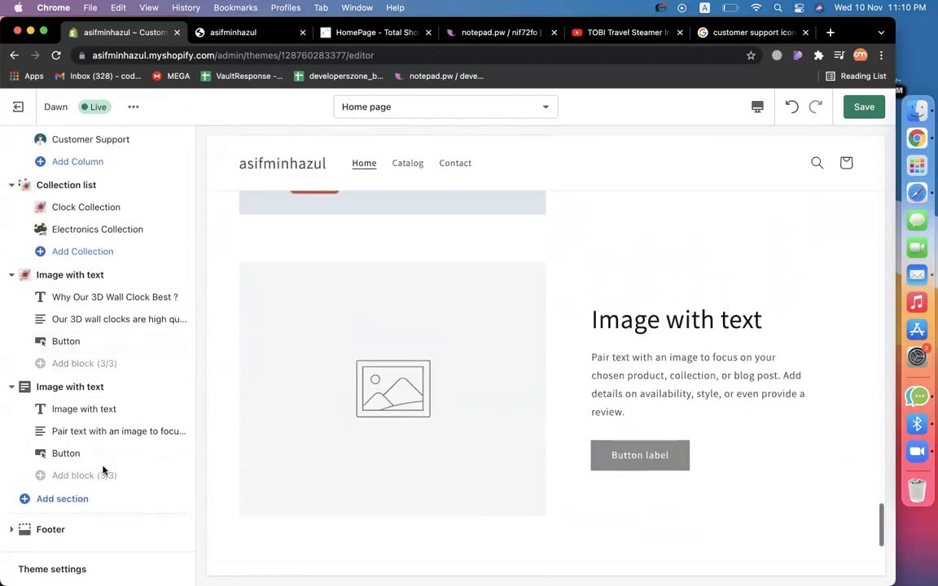
Set the new section's desktop layout to Text first and open its image picker.
click(70, 388)
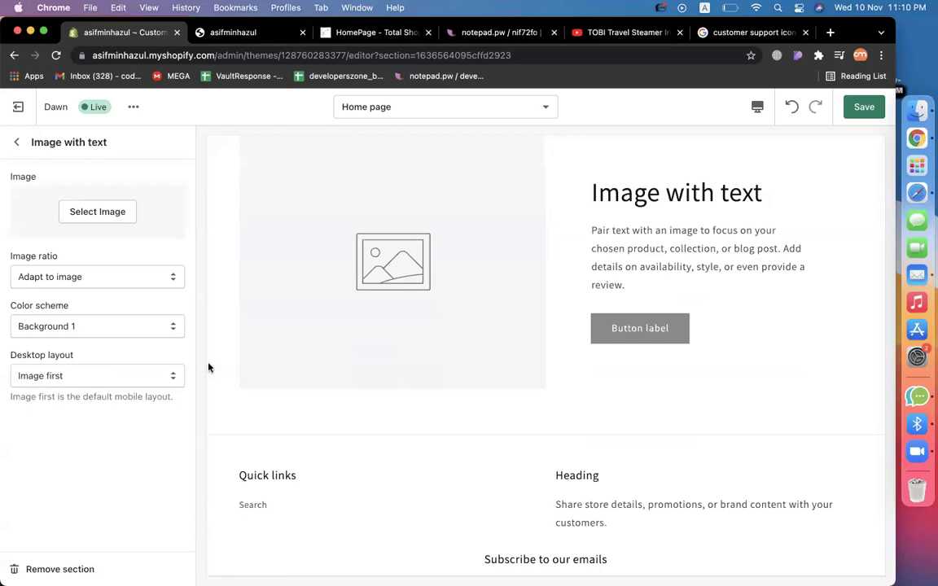
scroll(393, 352, up, 3)
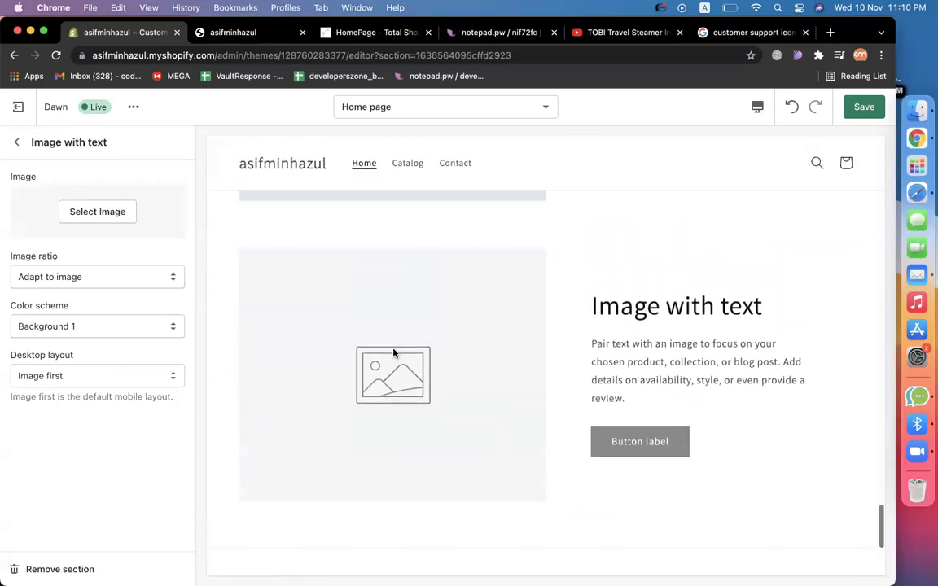
click(82, 375)
click(59, 392)
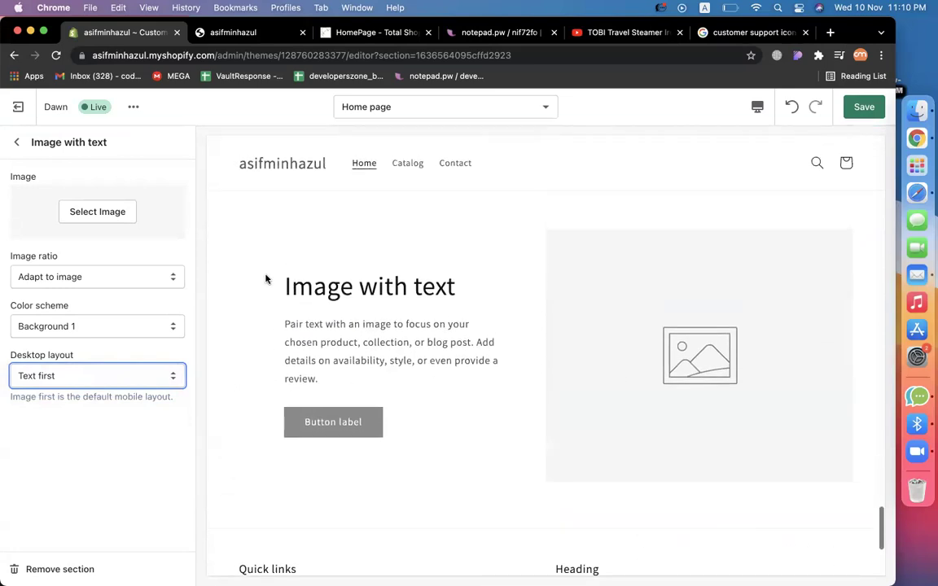
scroll(766, 332, up, 4)
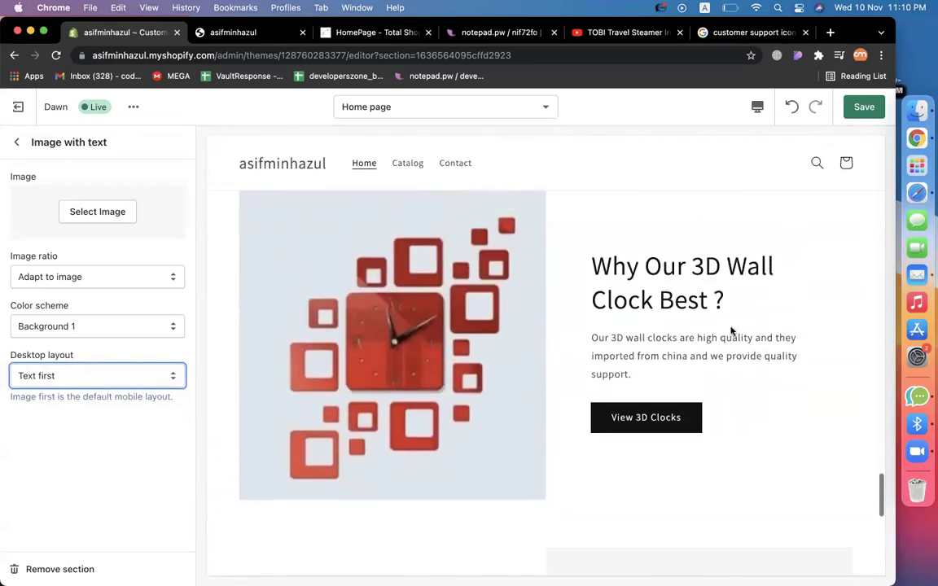
scroll(389, 380, down, 1)
scroll(389, 379, down, 4)
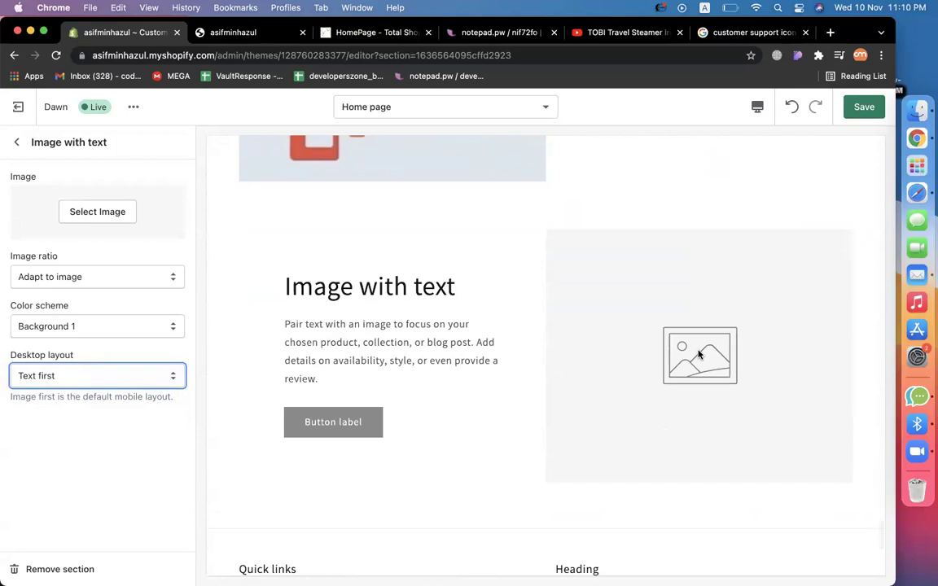
click(99, 215)
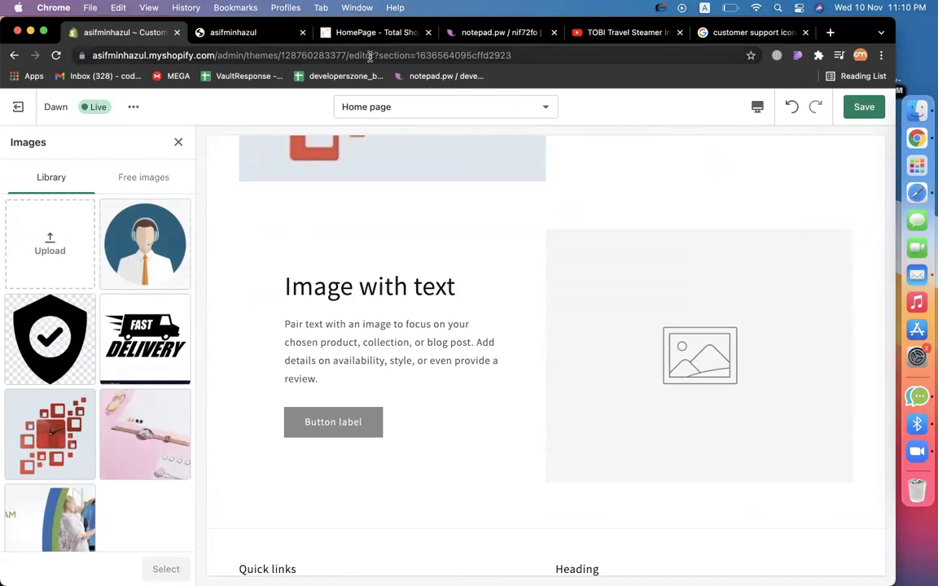
click(342, 33)
scroll(425, 257, down, 10)
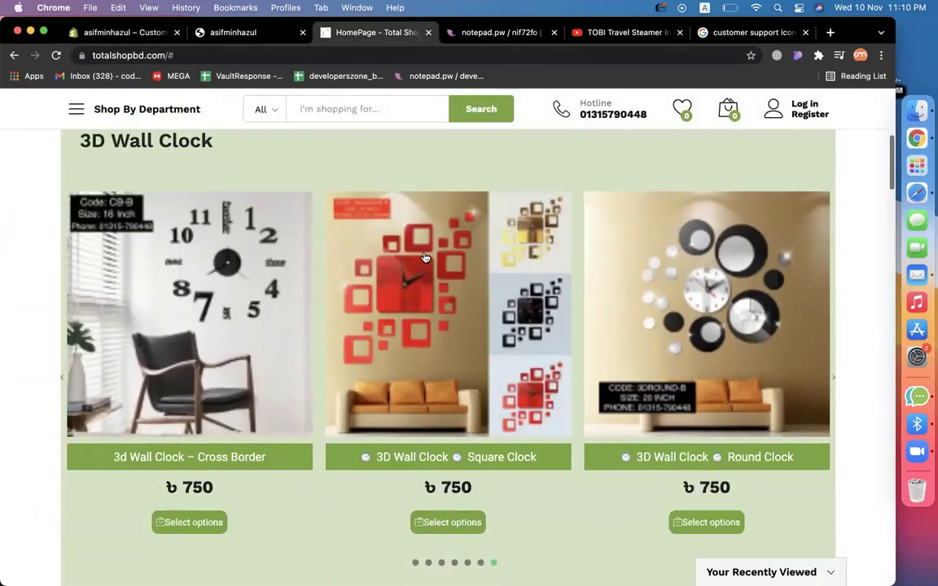
Scroll the TotalShopBD storefront to locate the TOBI STEAM IRON banner.
scroll(424, 257, down, 7)
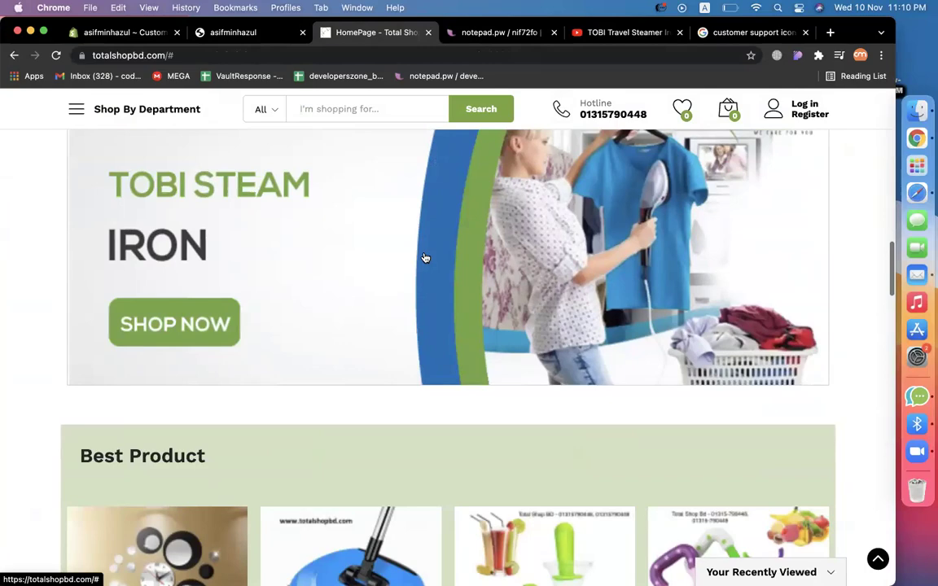
scroll(423, 257, down, 10)
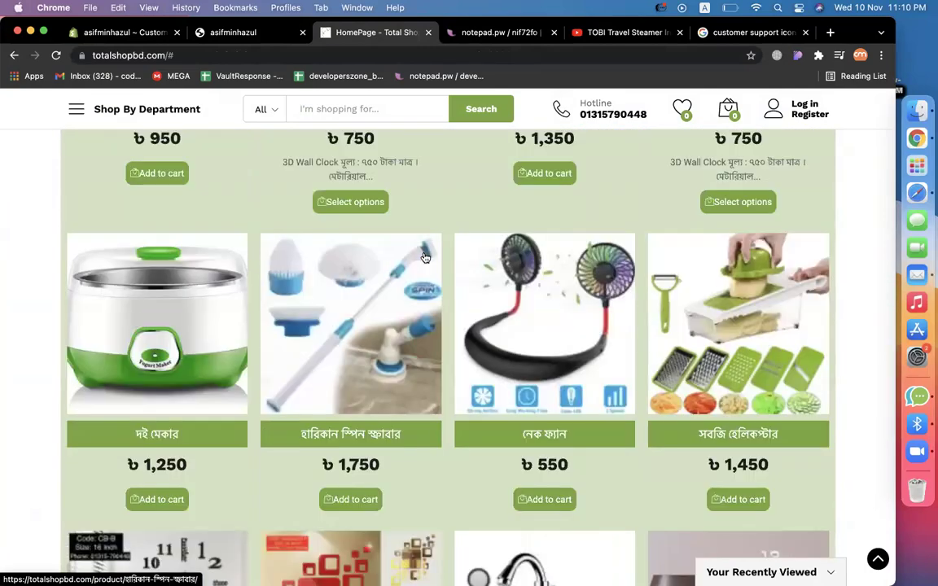
scroll(423, 257, up, 12)
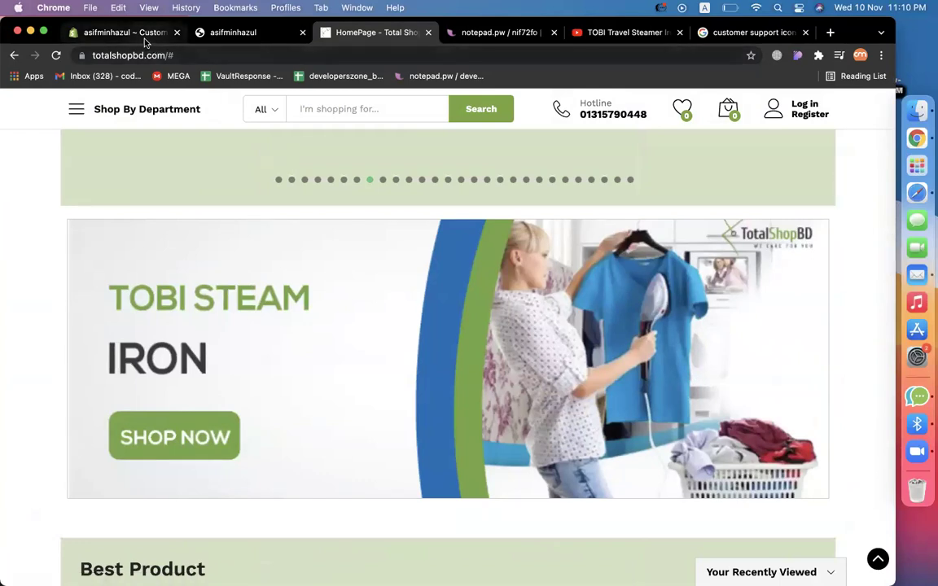
click(720, 33)
Search Google Images for 'tobi steam iron' and save the Bikroy Ghor photo as download (1).
double_click(181, 107)
triple_click(182, 109)
text(tob)
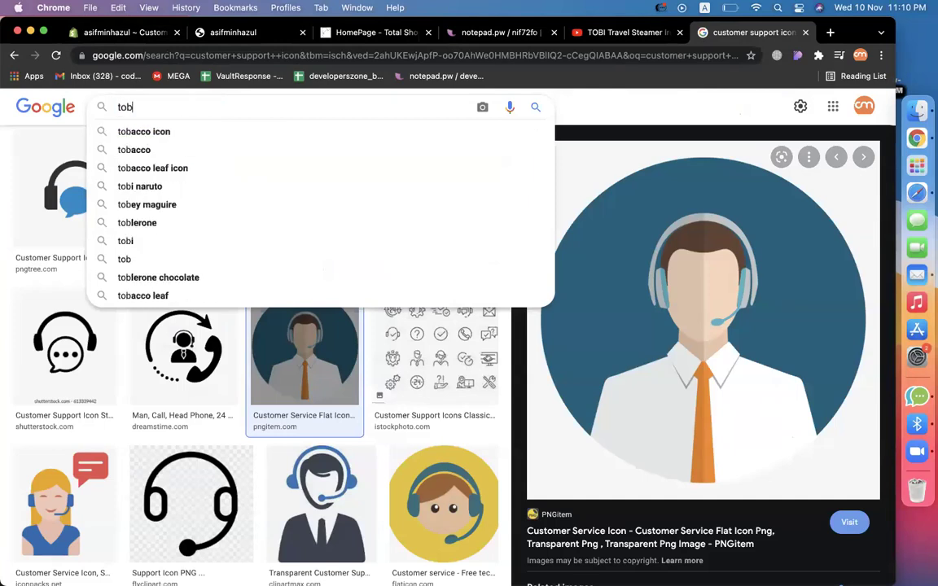
text(i steam iron)
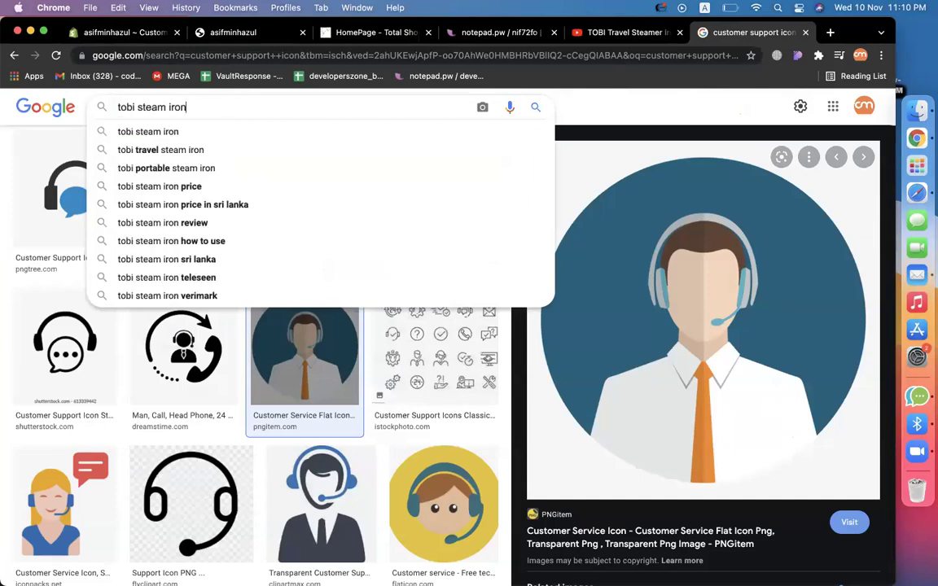
key(Return)
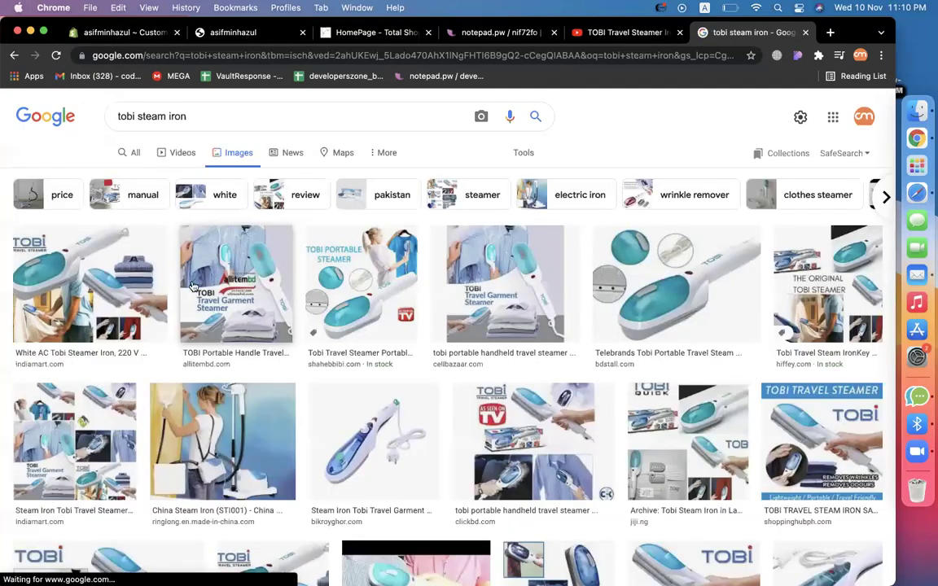
click(408, 477)
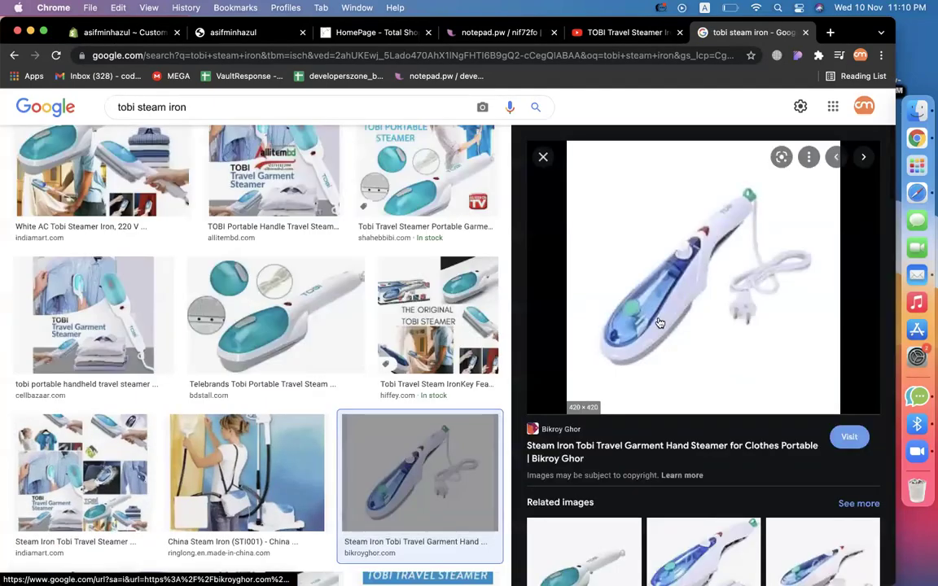
right_click(664, 320)
click(692, 476)
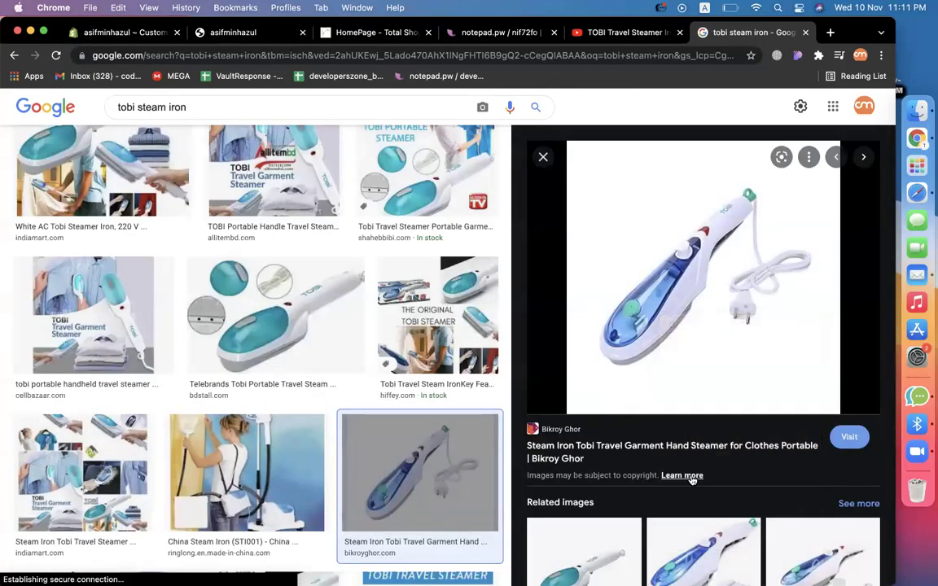
key(Return)
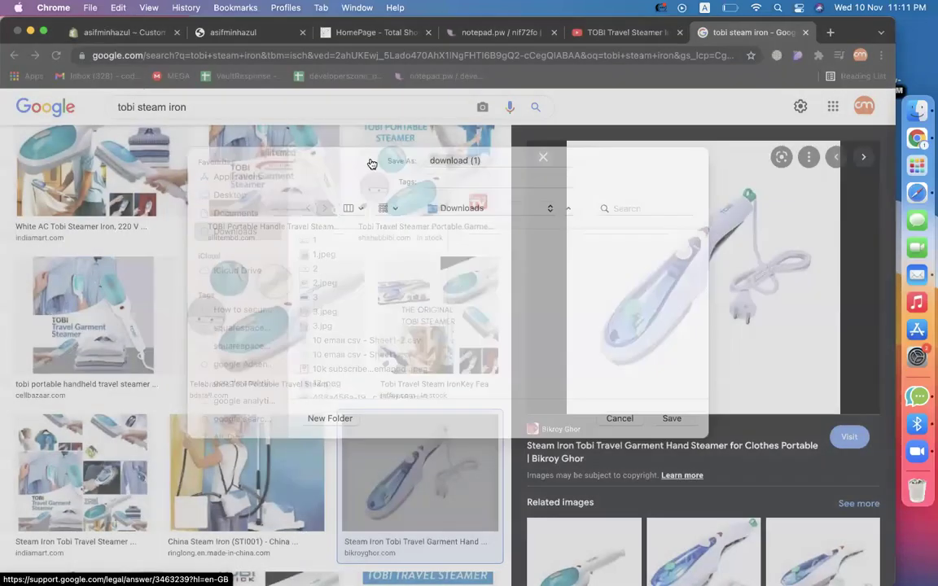
click(126, 33)
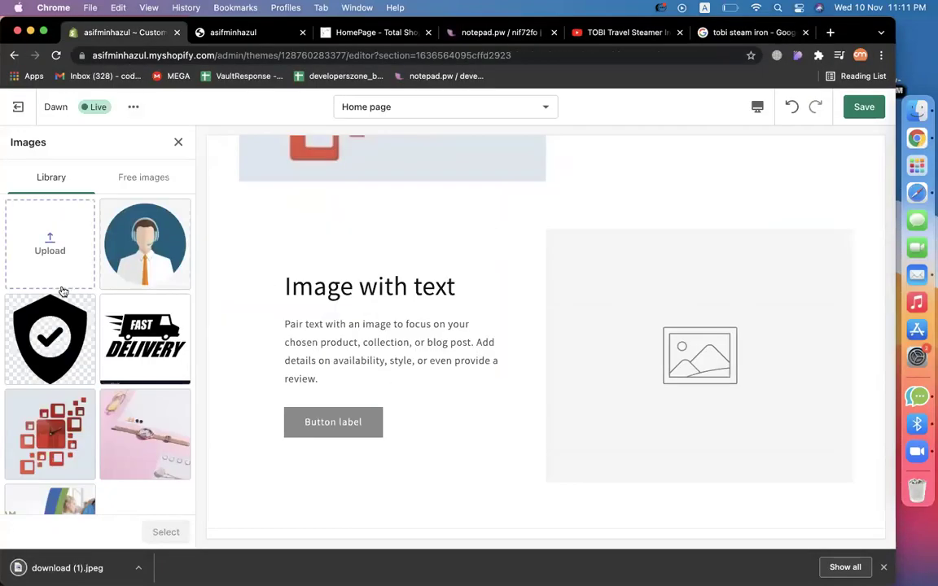
Upload download (1).jpeg and use it as the second section's image.
drag(68, 567, 63, 429)
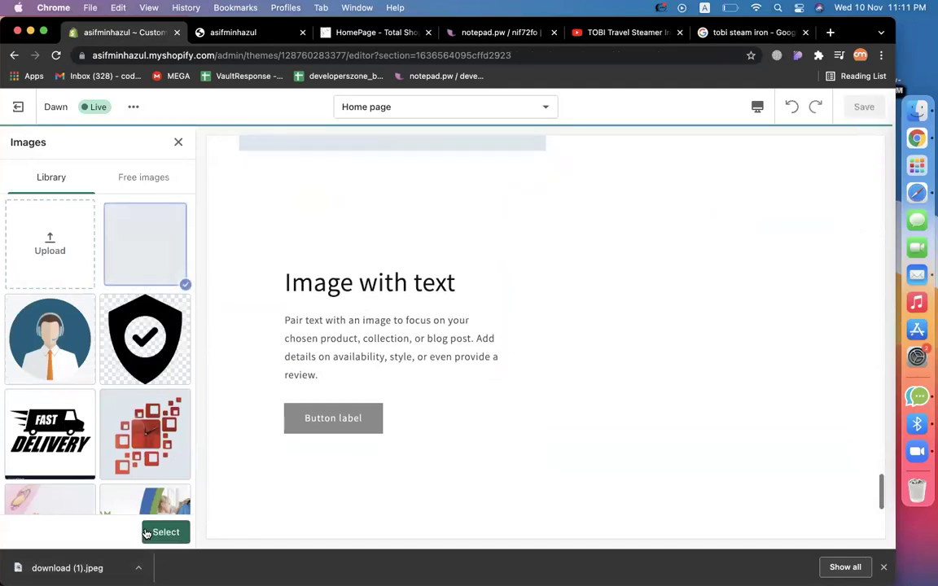
click(166, 532)
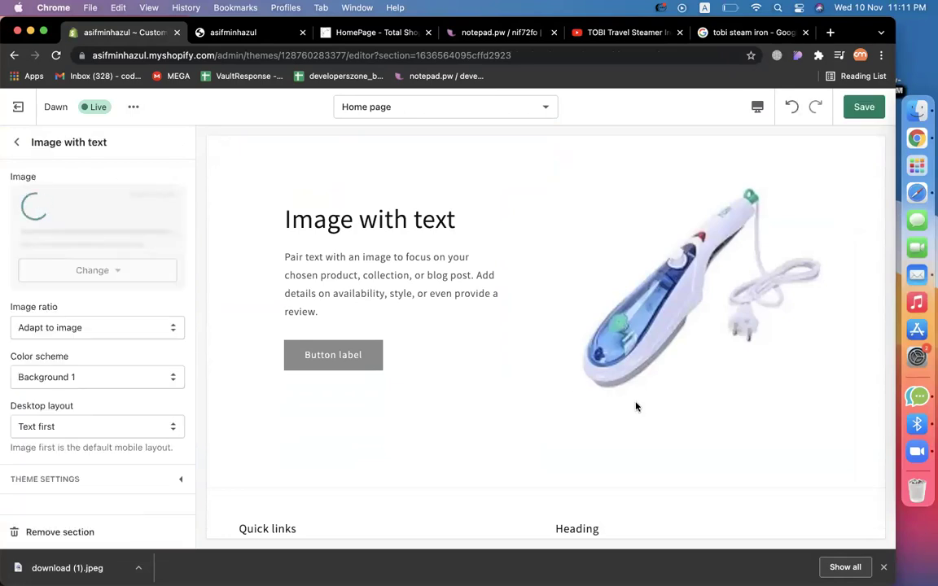
click(19, 144)
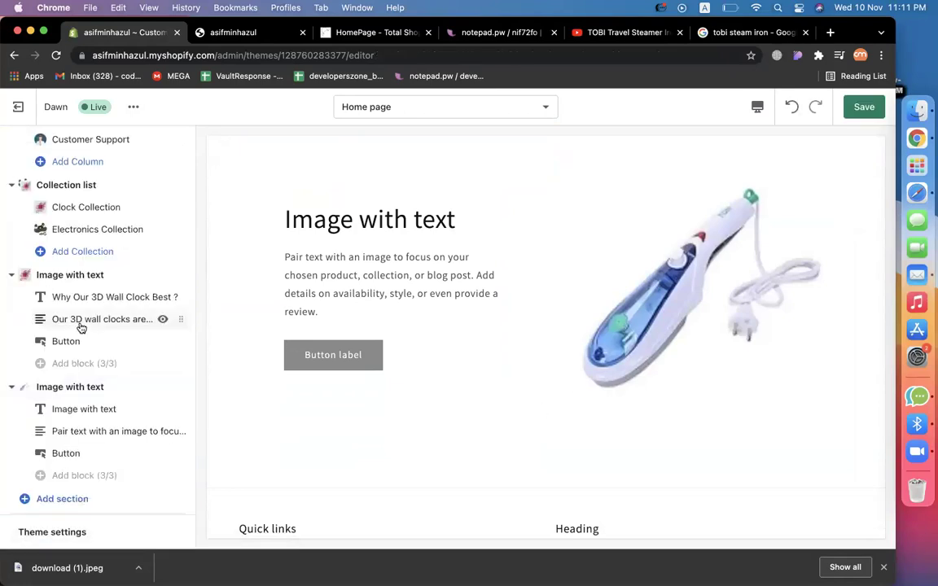
Replace the second Image with text heading with 'Why Our Electronics products are best ?'.
scroll(80, 342, down, 1)
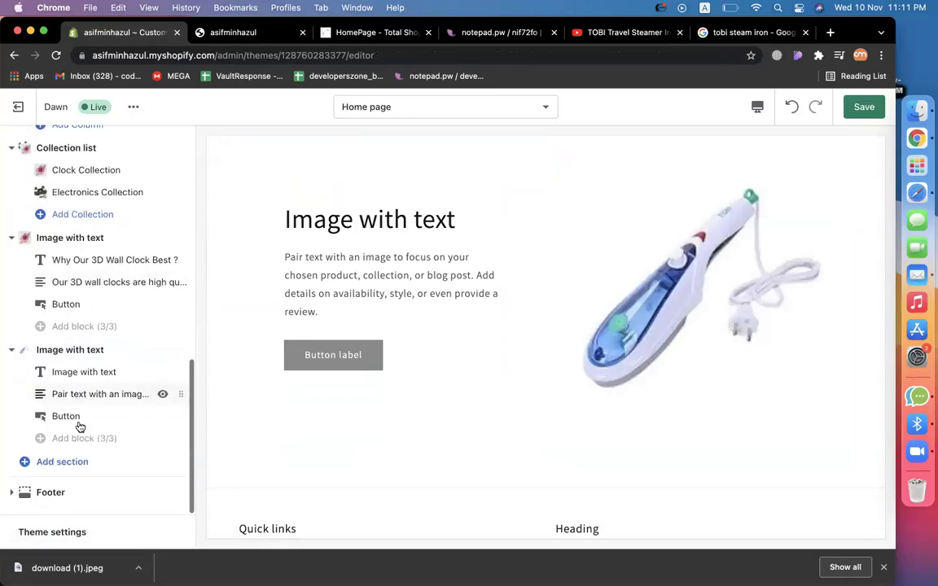
click(84, 372)
triple_click(113, 193)
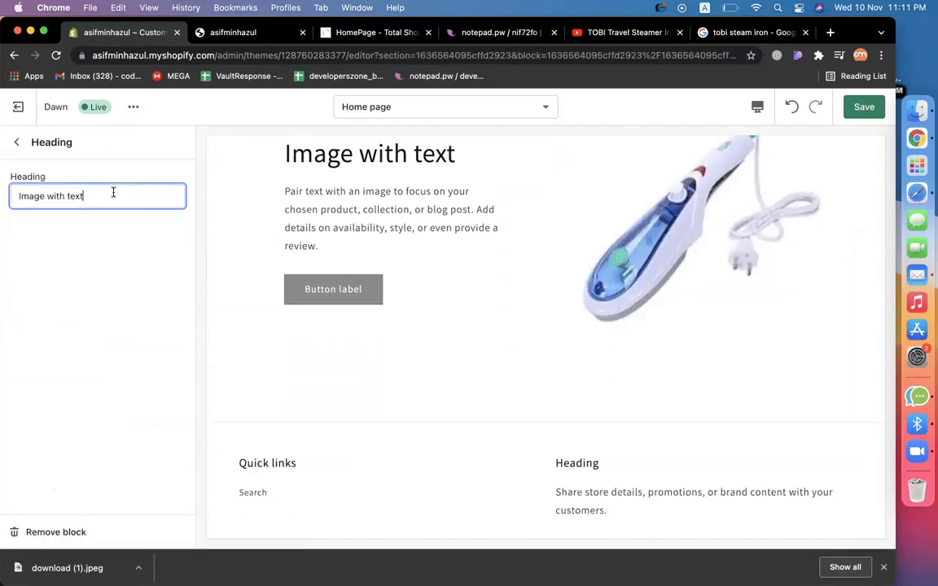
text(Wh)
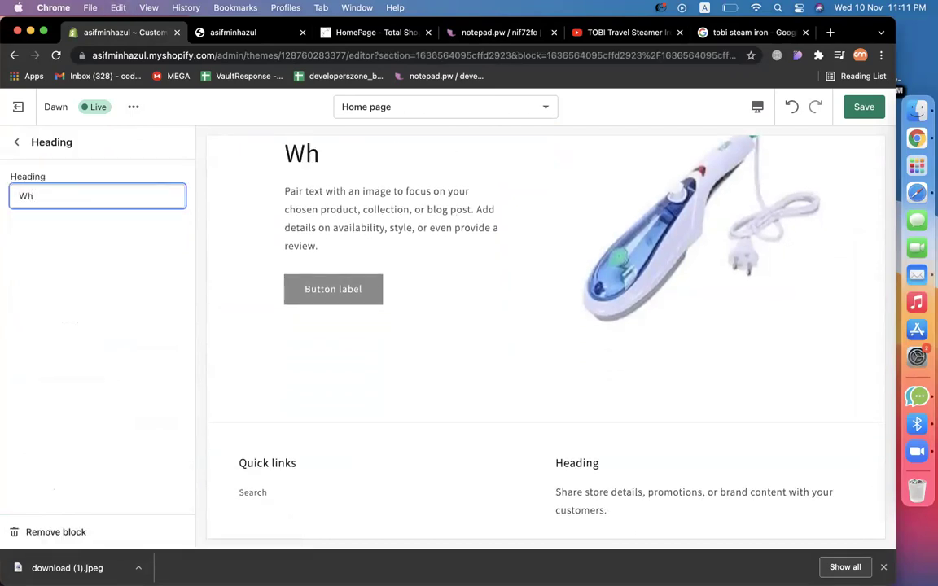
text(y Our E)
text(lev)
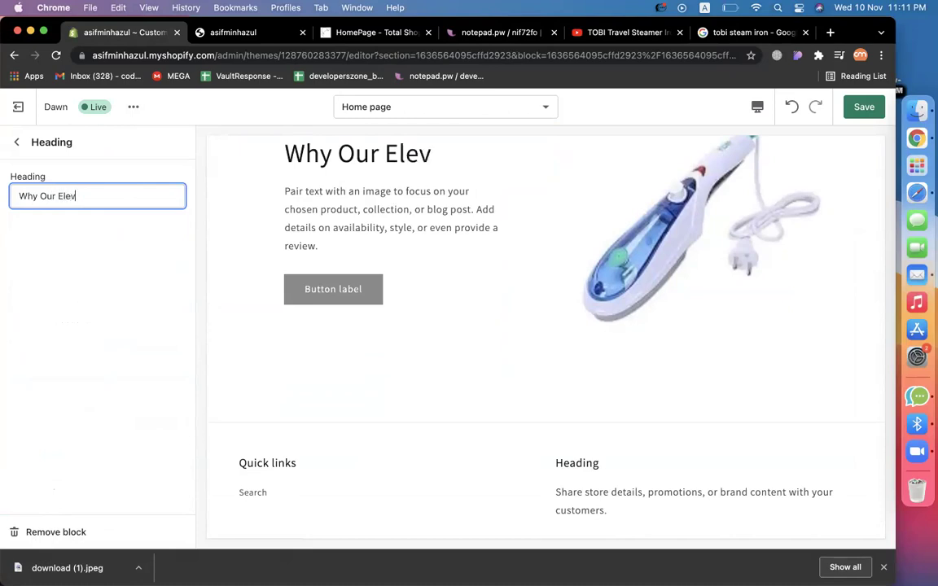
key(BackSpace)
text(e)
key(BackSpace)
text(ctronics )
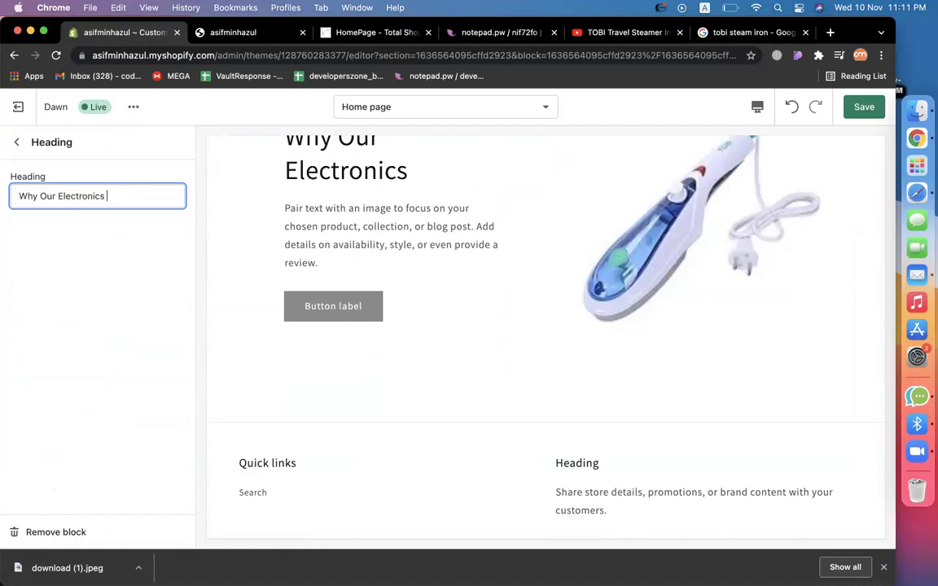
text(products are best ?)
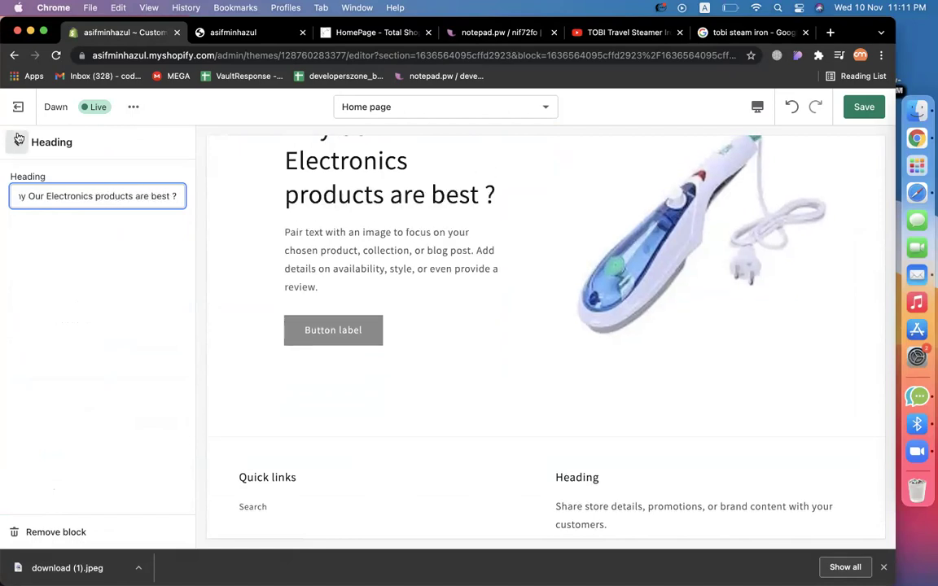
click(19, 139)
click(84, 391)
Select all of the placeholder description in the section's Text block.
click(127, 277)
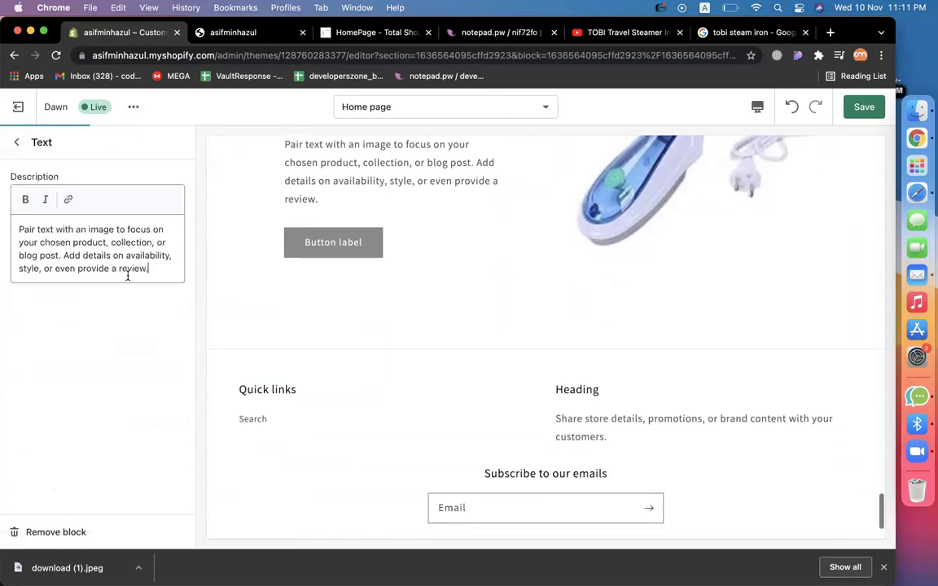
key(super+a)
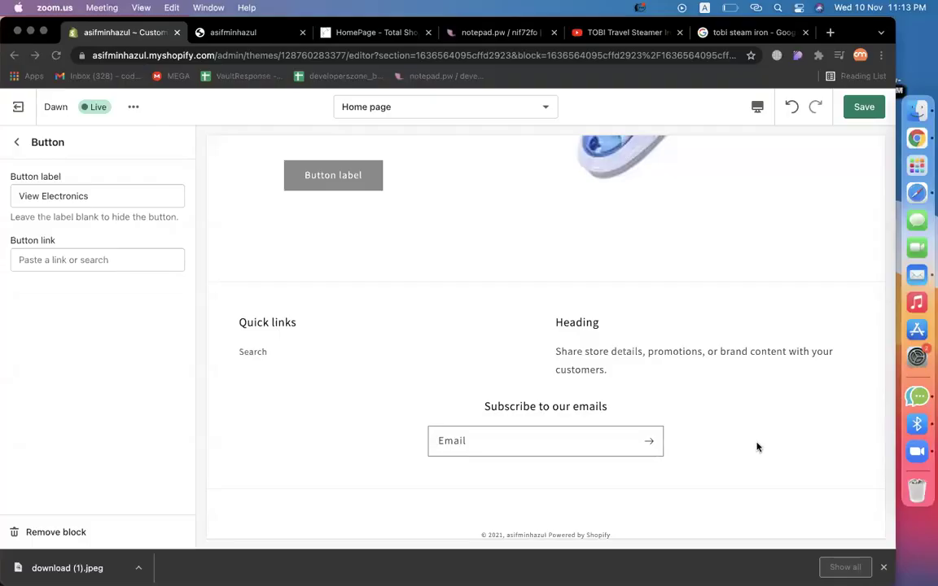
Change the button label to 'View Electronic products'.
scroll(266, 366, up, 10)
scroll(402, 385, down, 2)
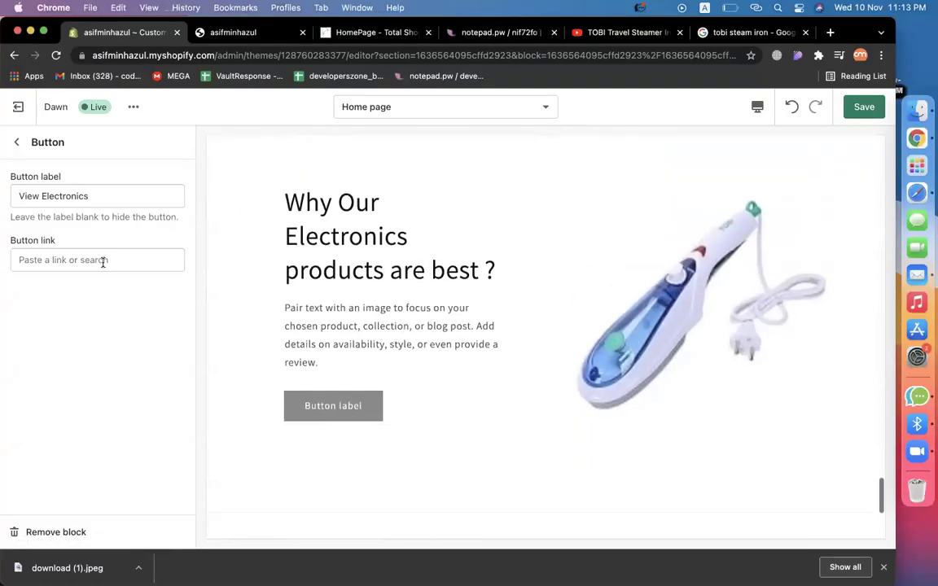
click(102, 200)
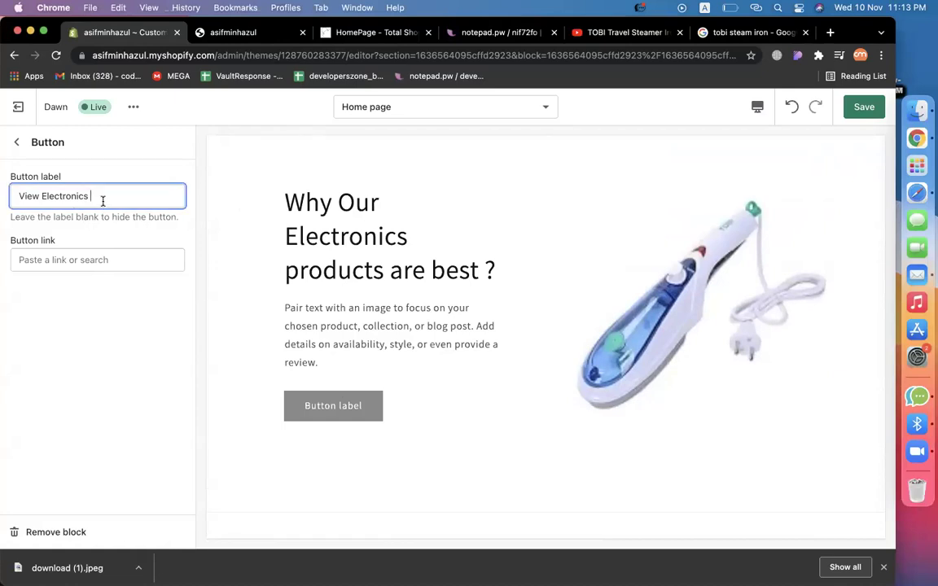
key(BackSpace)
text(products)
Link the button to the Electronics Collection.
click(80, 261)
click(97, 293)
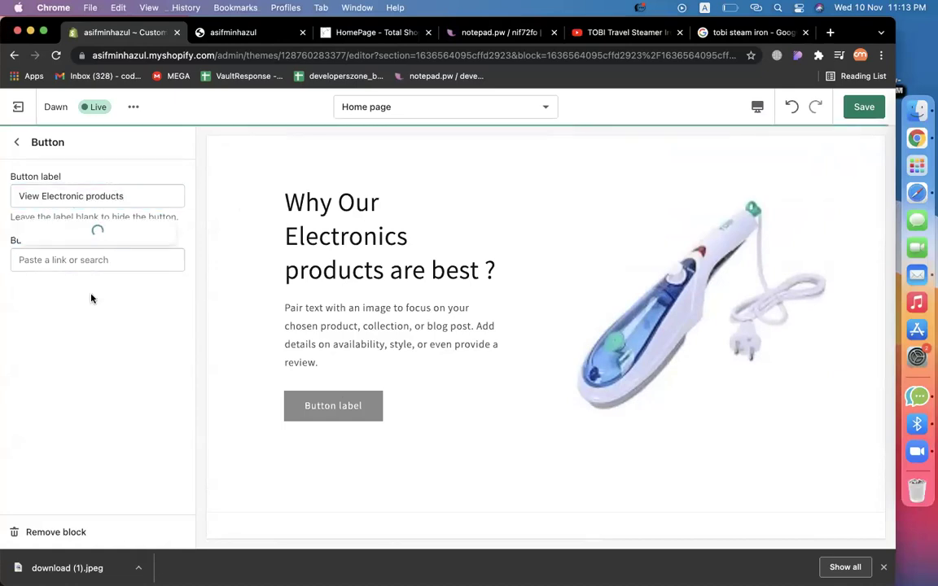
click(79, 213)
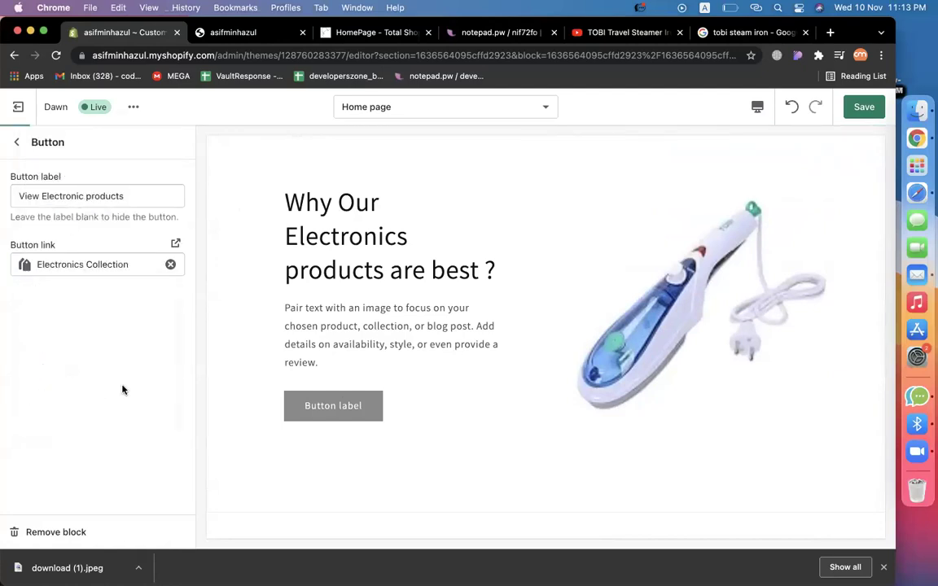
Save the homepage changes in the theme editor.
click(13, 140)
scroll(551, 323, up, 15)
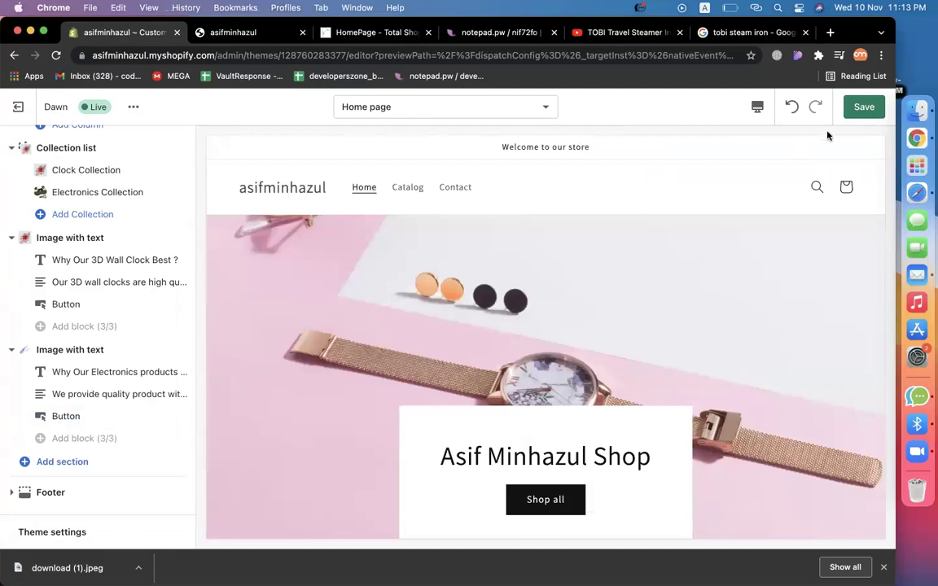
click(856, 108)
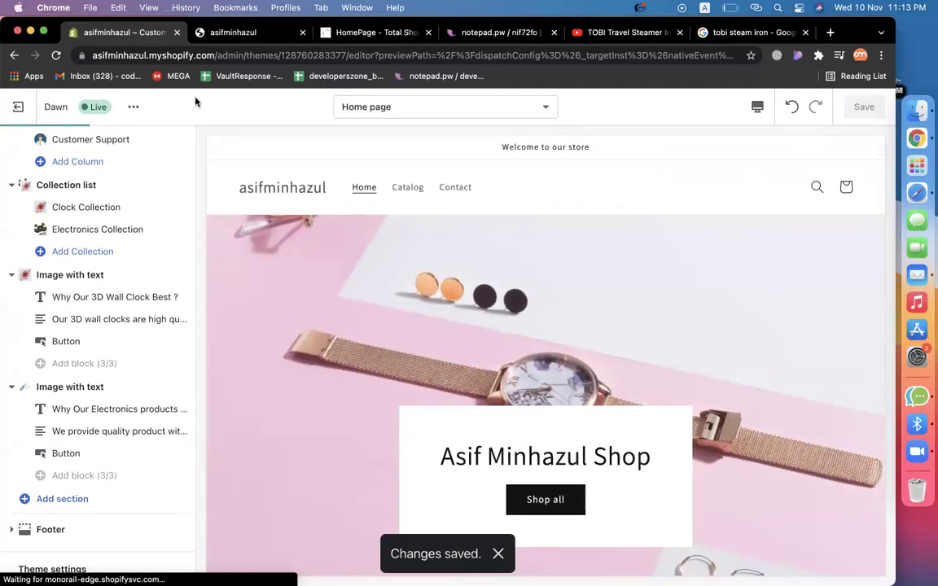
Load the plain storefront homepage without the preview query in the address.
click(252, 32)
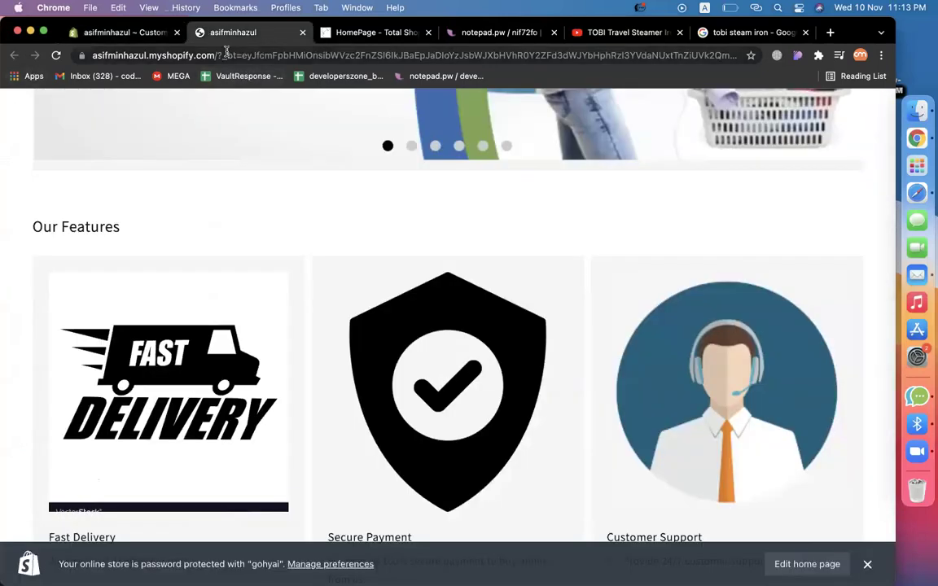
drag(228, 55, 930, 38)
key(BackSpace)
key(Return)
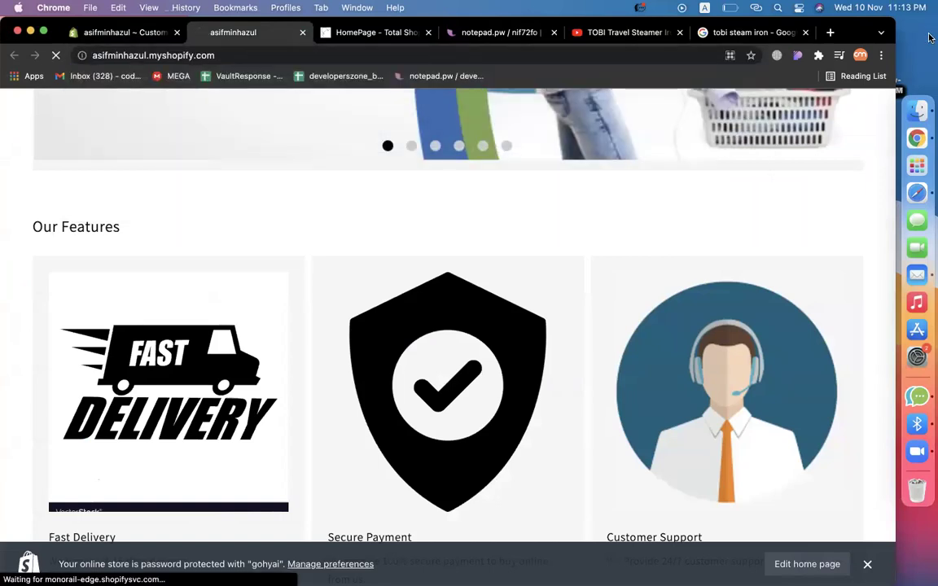
Scroll through the live homepage to review the new sections.
scroll(395, 238, down, 5)
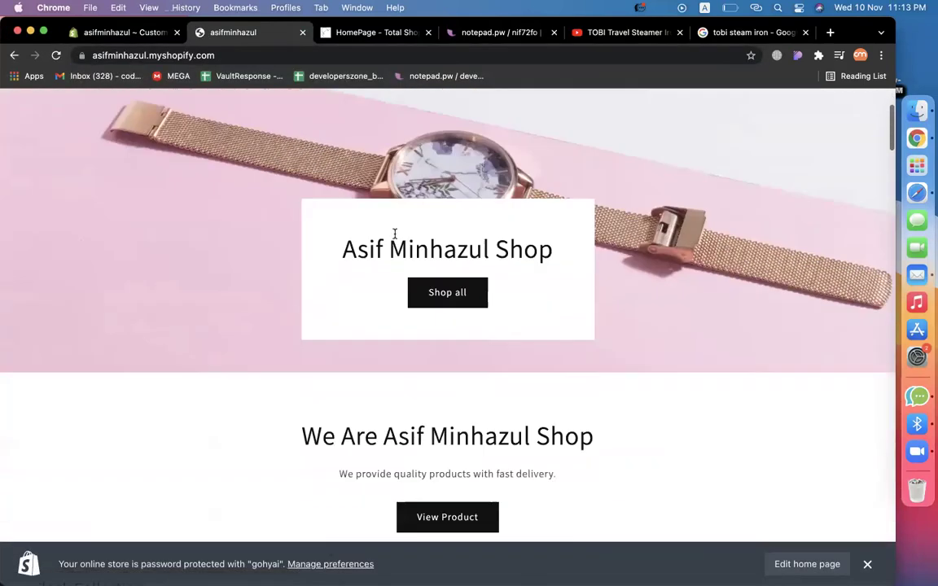
scroll(397, 239, down, 4)
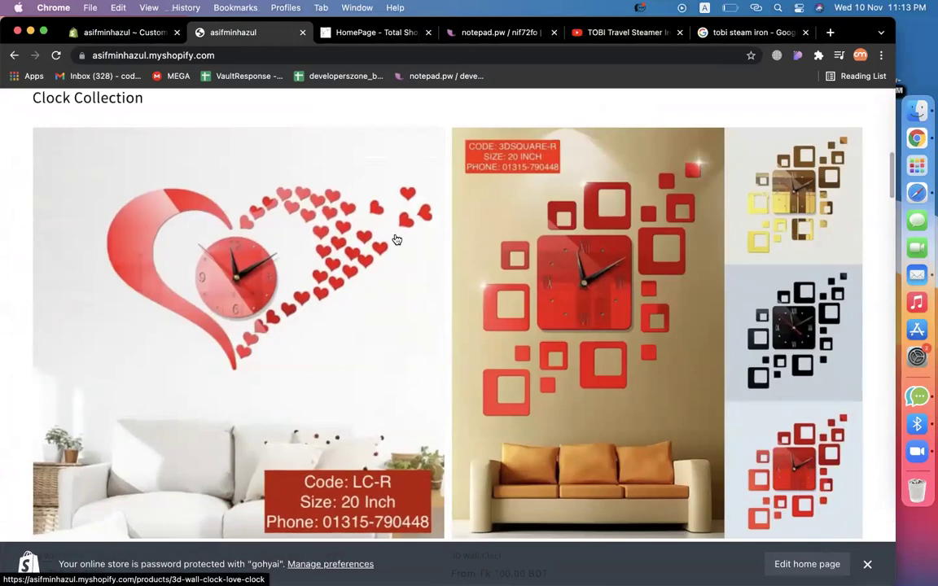
scroll(396, 239, down, 8)
scroll(397, 239, down, 8)
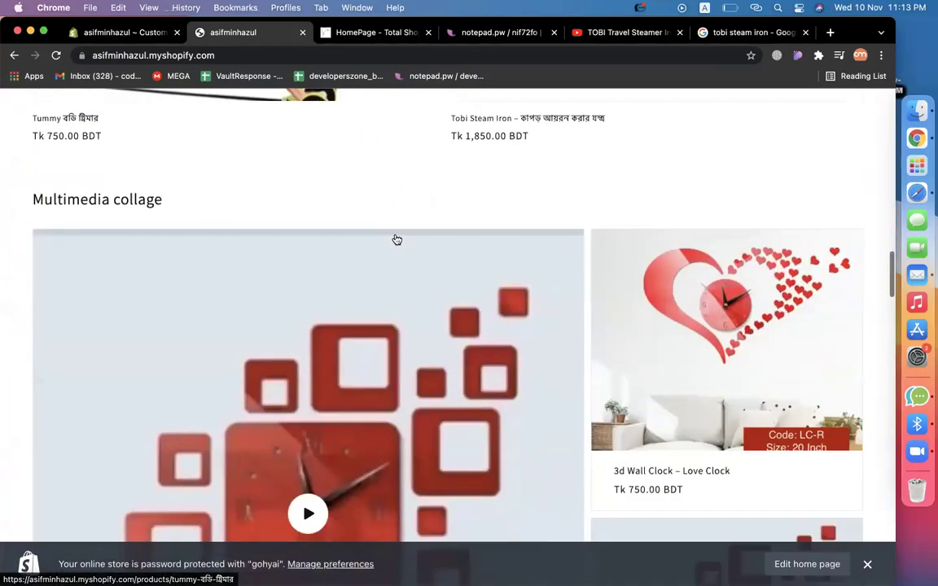
scroll(397, 240, down, 8)
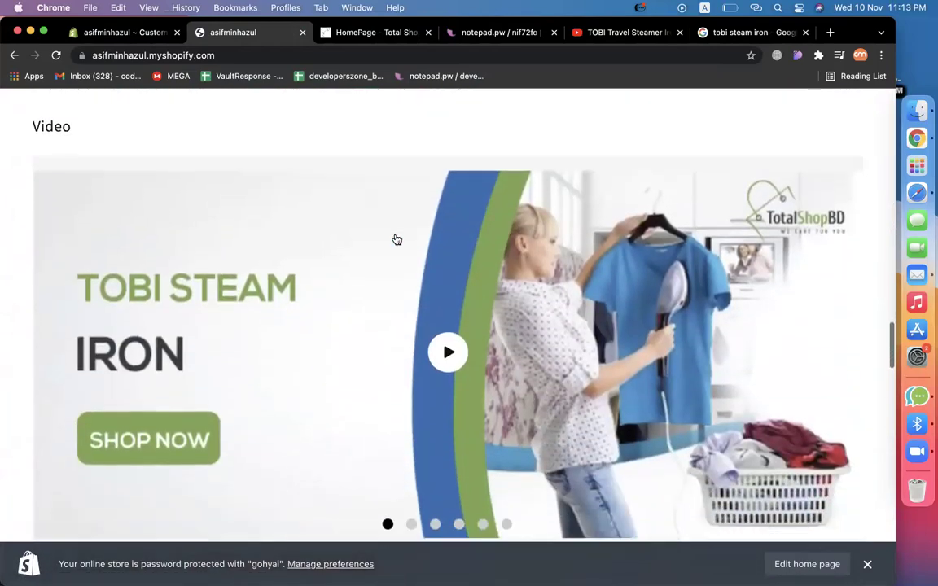
scroll(396, 240, down, 5)
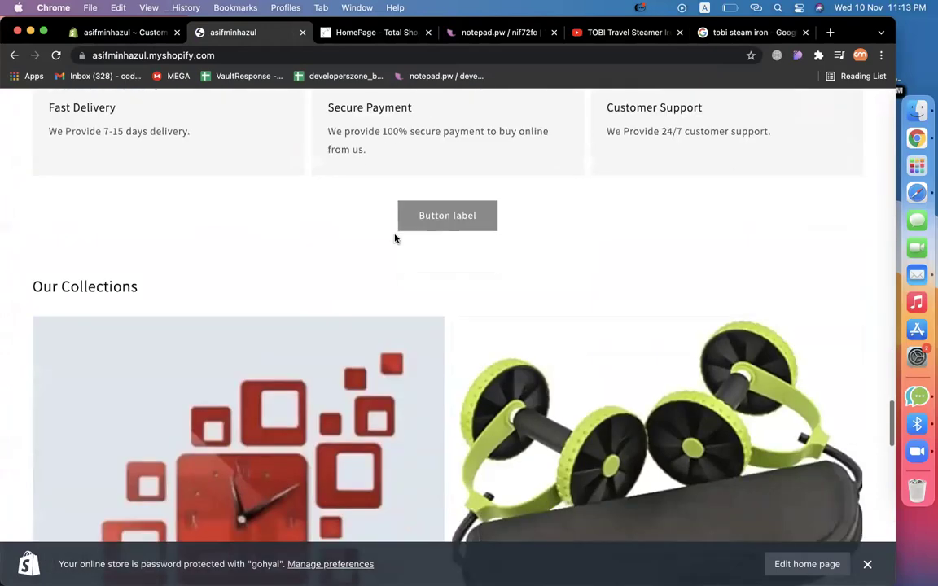
scroll(396, 239, down, 5)
scroll(397, 239, down, 4)
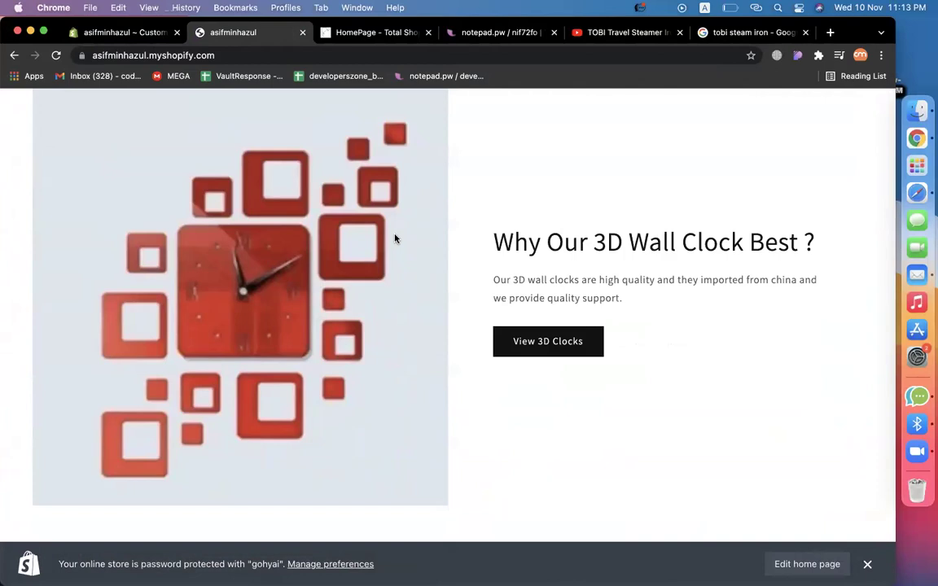
scroll(395, 238, down, 8)
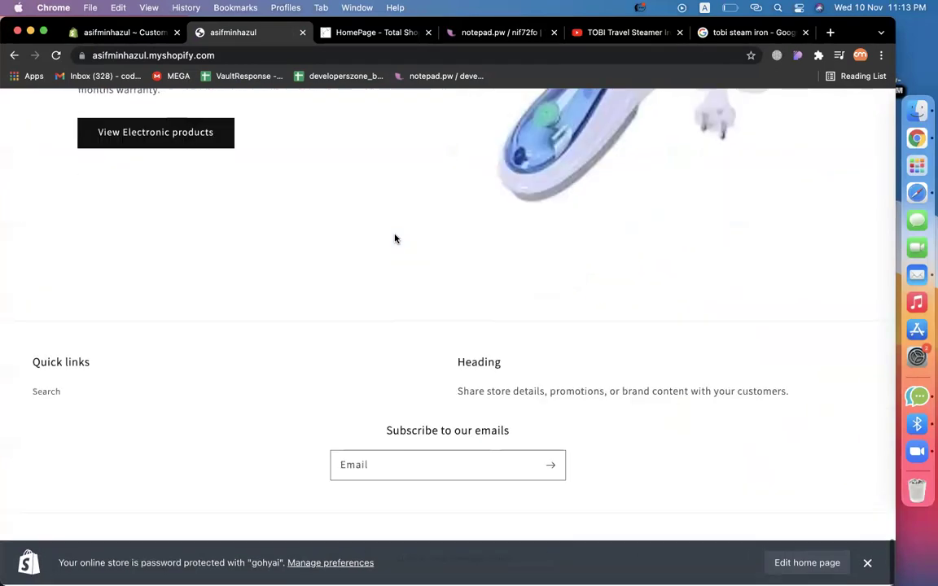
scroll(395, 238, up, 20)
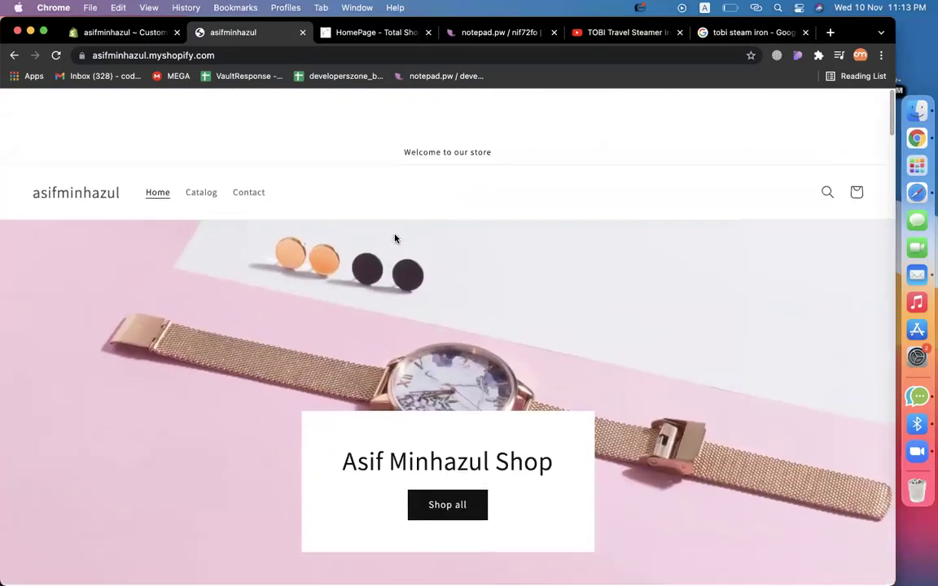
Copy the store address and open a new Incognito window.
click(204, 50)
key(super+c)
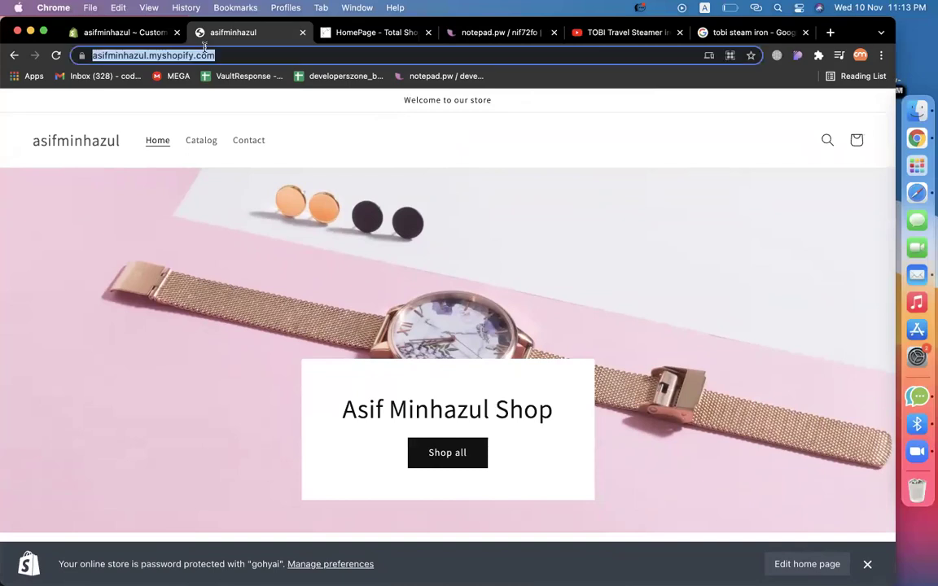
click(880, 55)
click(771, 119)
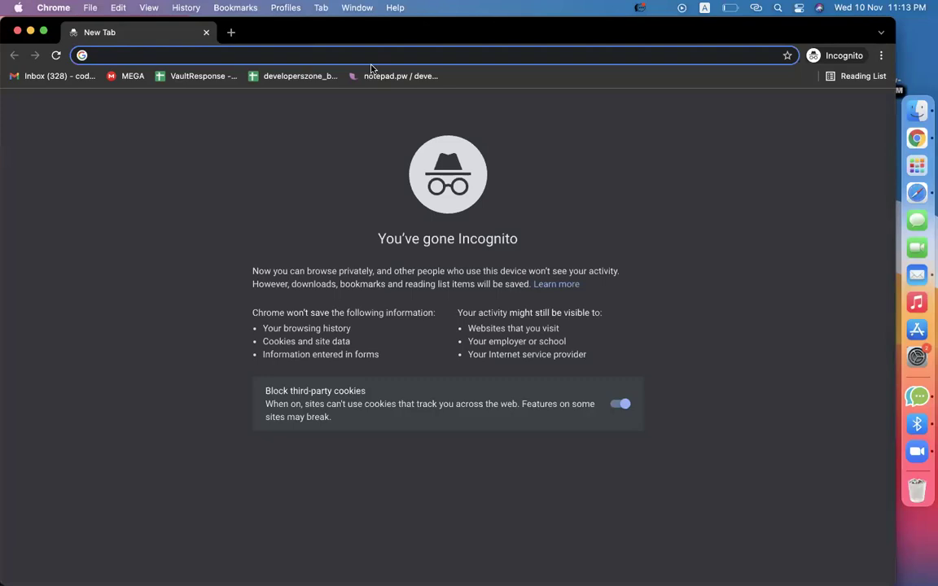
Load the store in Incognito, with and without /password, then close the private window.
key(super+v)
key(Return)
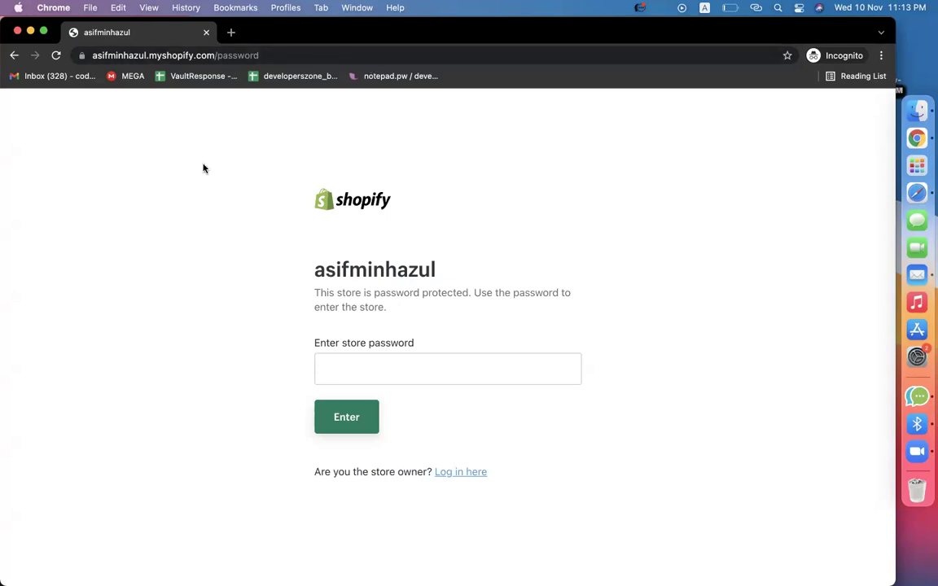
click(217, 55)
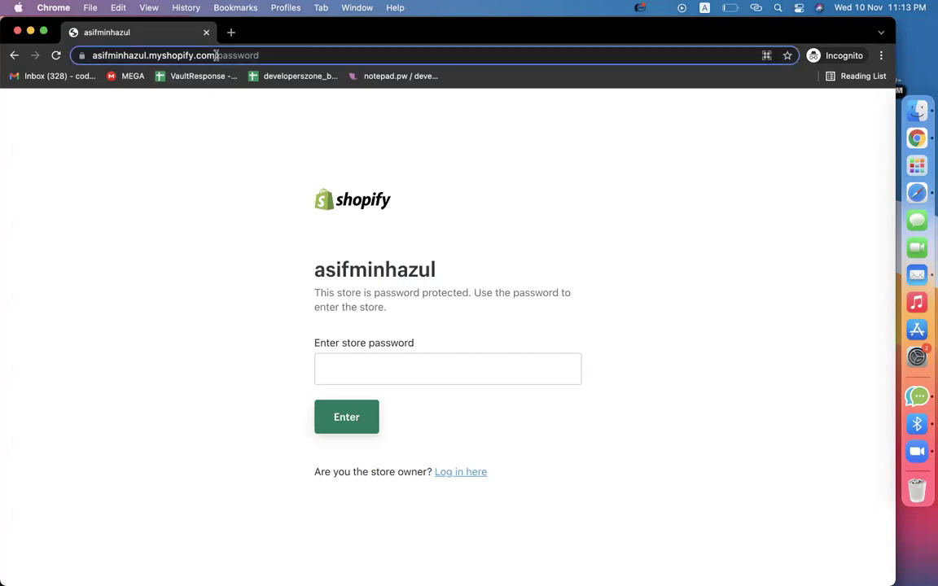
drag(216, 55, 345, 55)
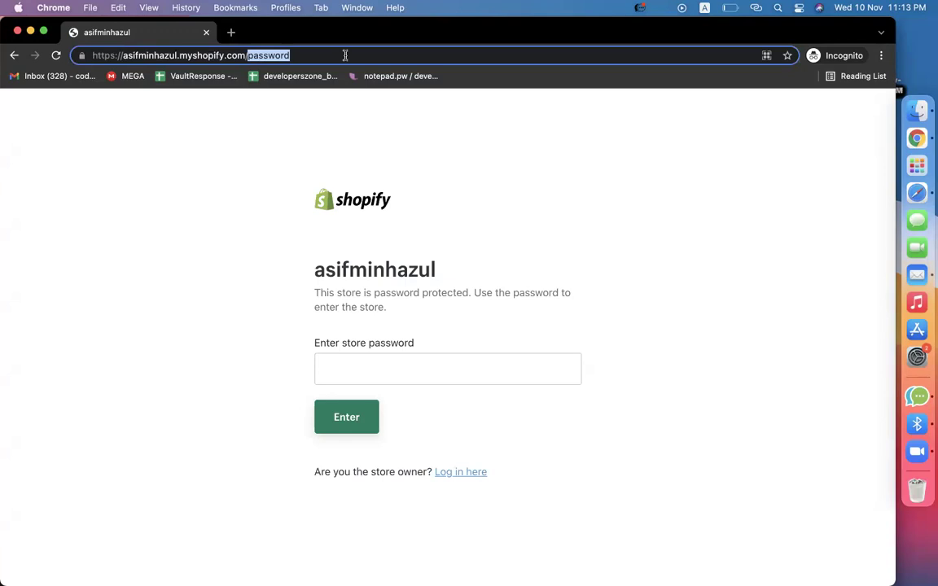
key(BackSpace)
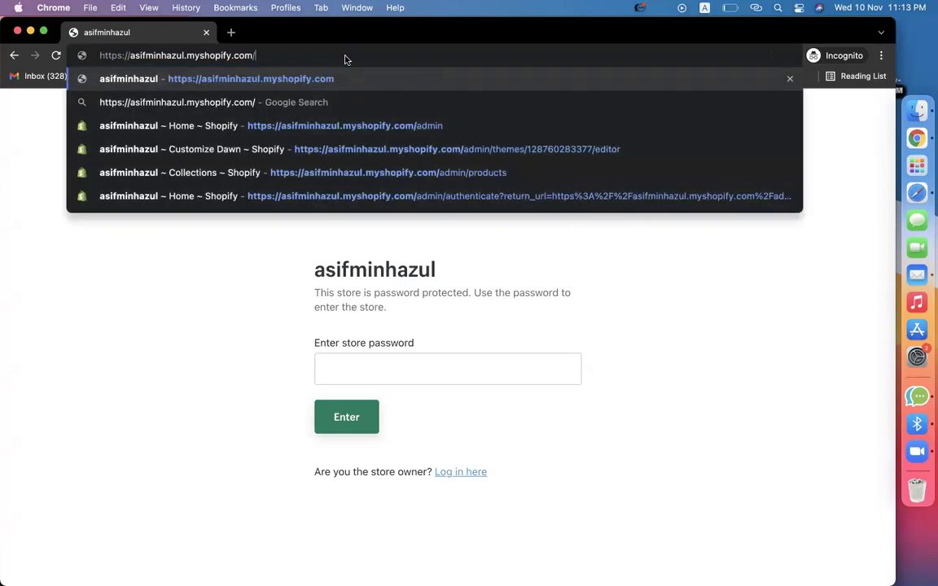
key(Return)
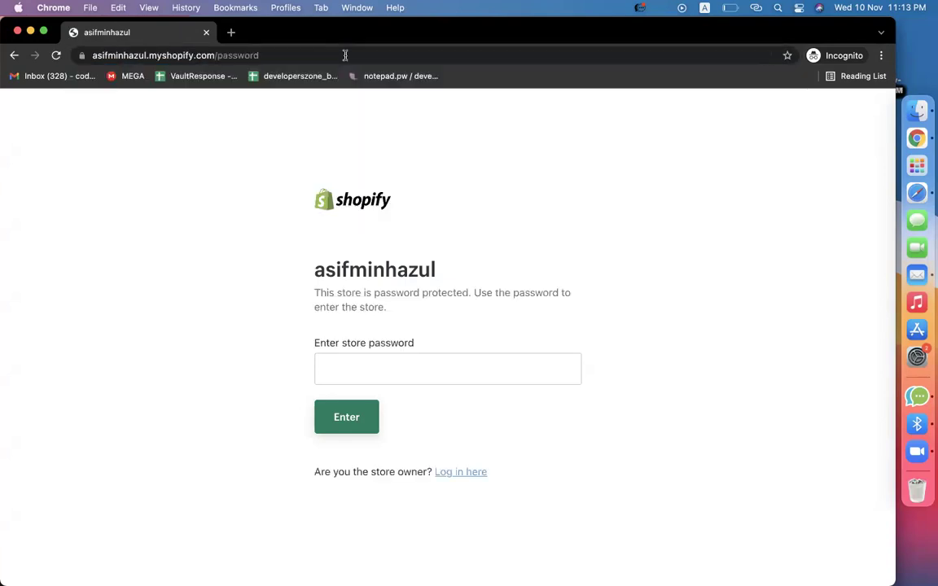
click(206, 33)
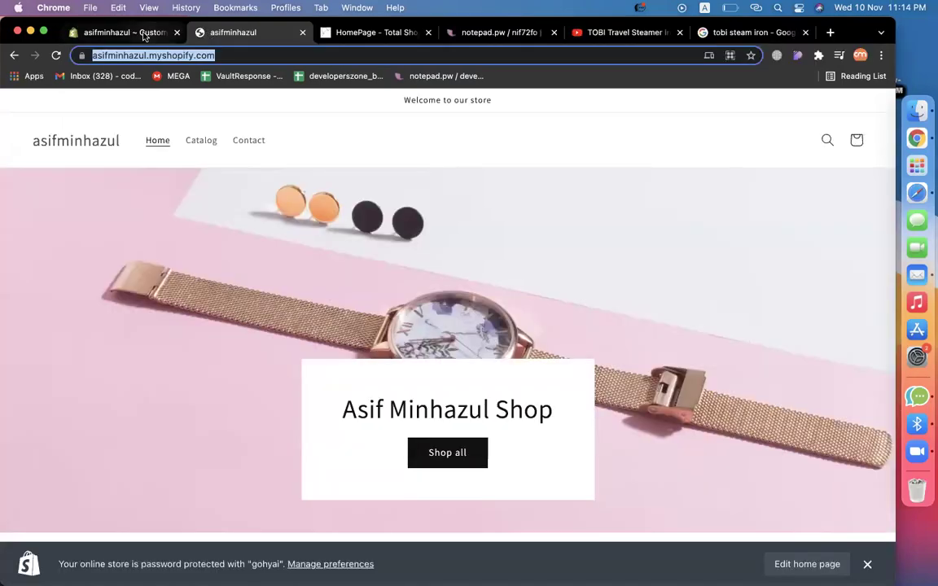
Leave the theme editor and open the Online Store Preferences page.
click(126, 31)
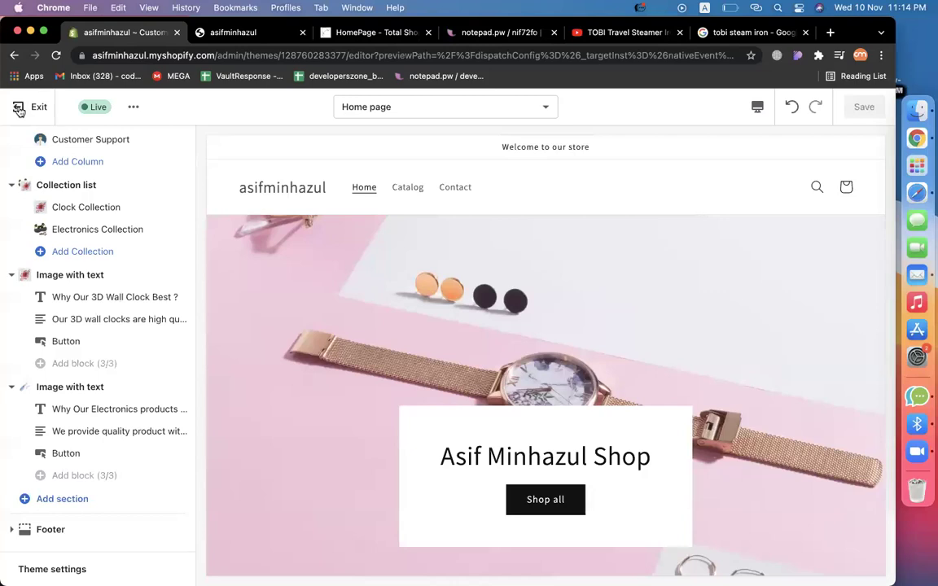
click(18, 106)
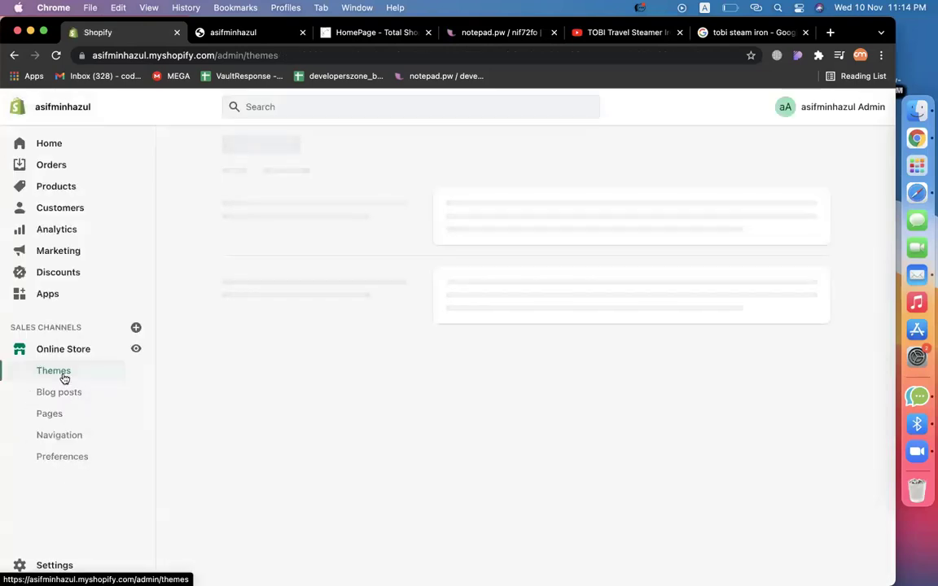
click(58, 458)
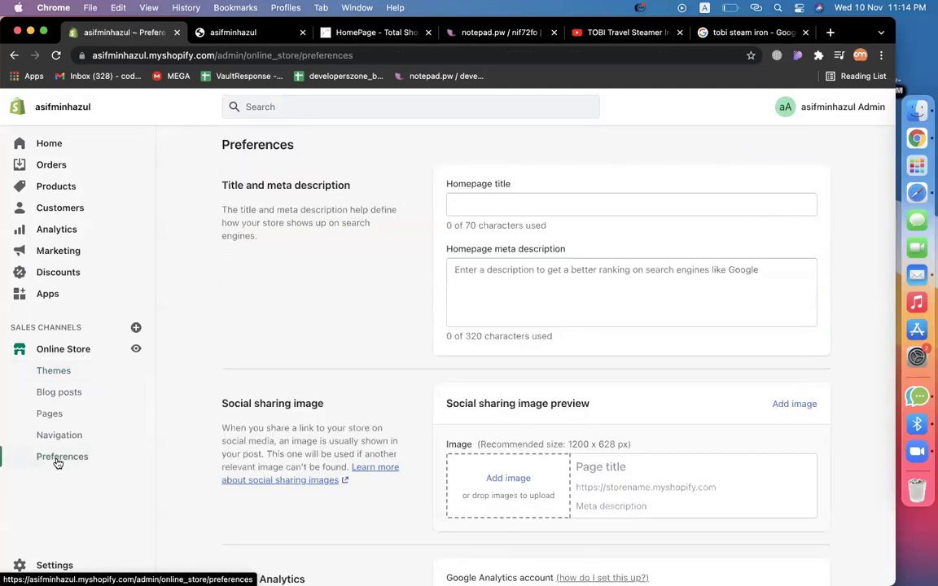
Replace the Password protection password with a new one, save, and copy the store address.
scroll(309, 385, down, 8)
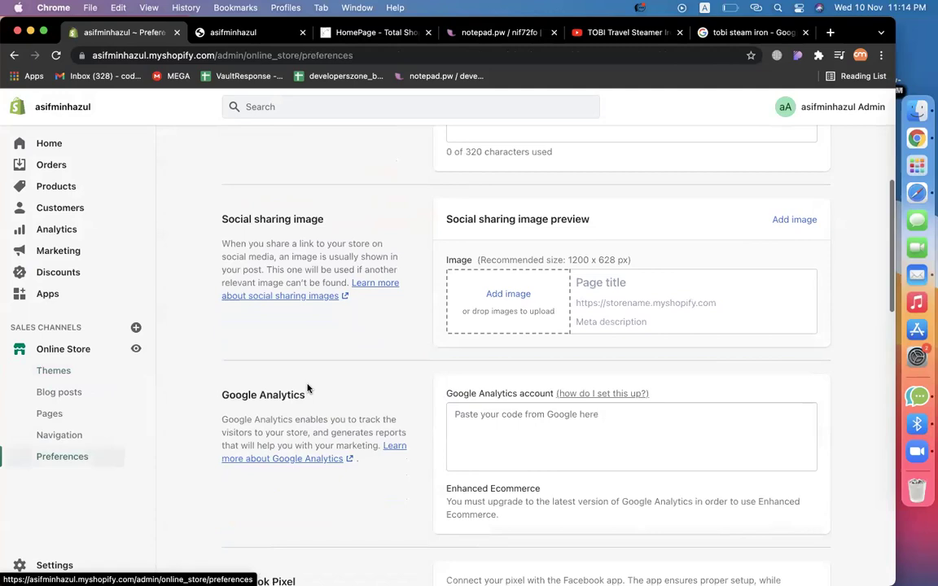
scroll(308, 388, down, 13)
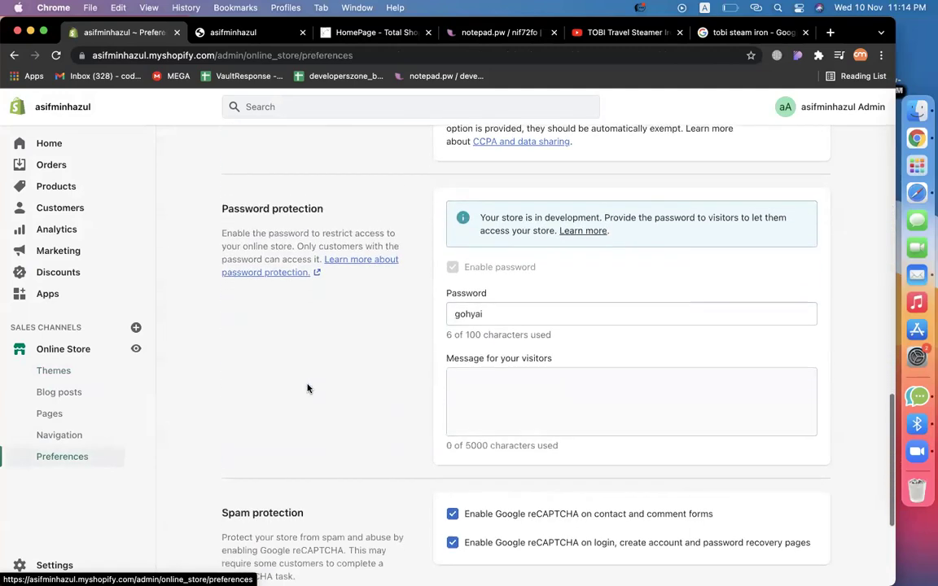
drag(221, 195, 333, 194)
double_click(468, 300)
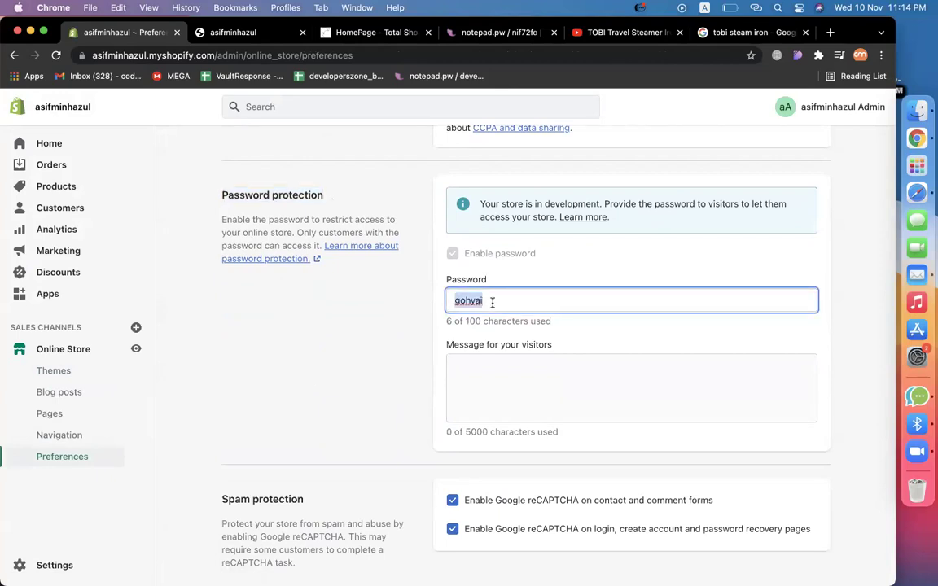
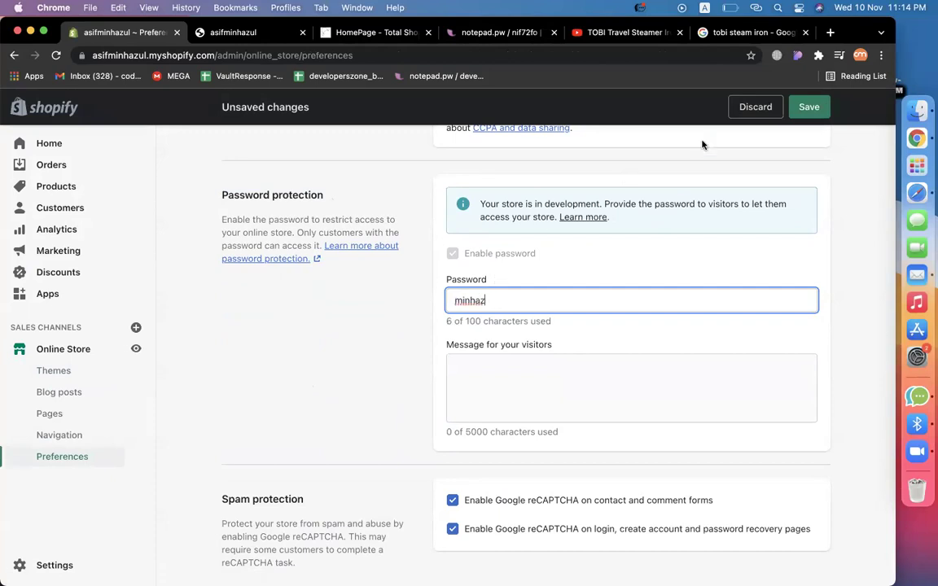
click(804, 111)
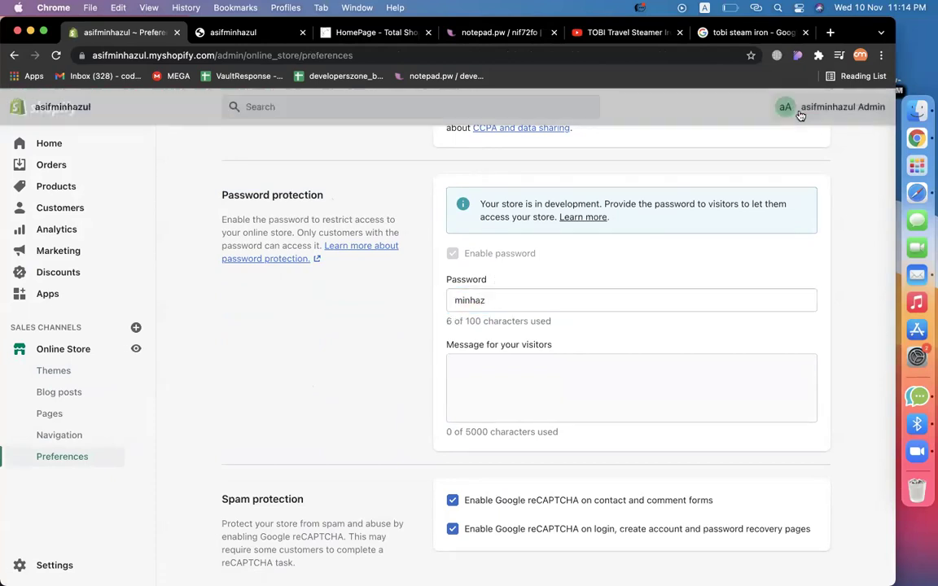
drag(215, 55, 10, 56)
key(super+c)
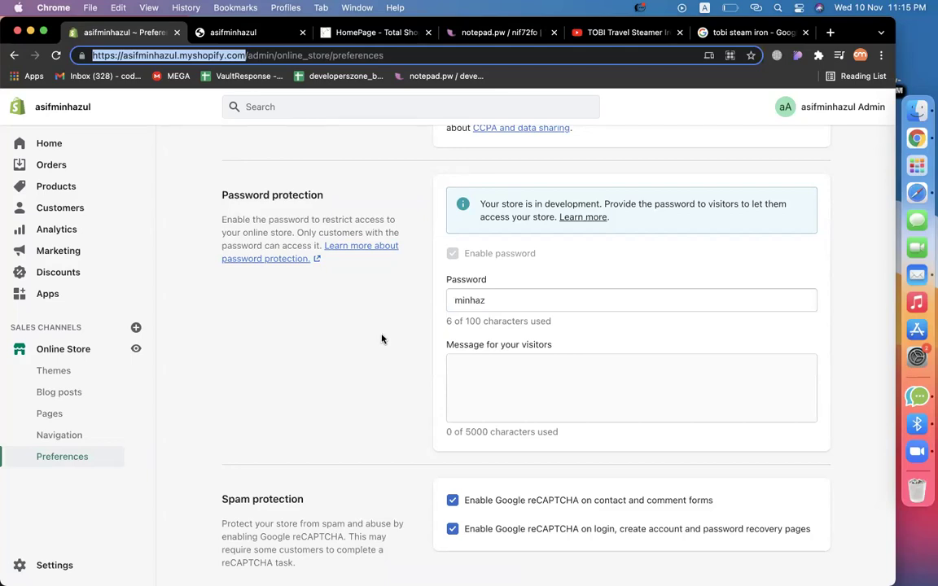
Add a 'password:' line with the new store password below the store link.
click(494, 32)
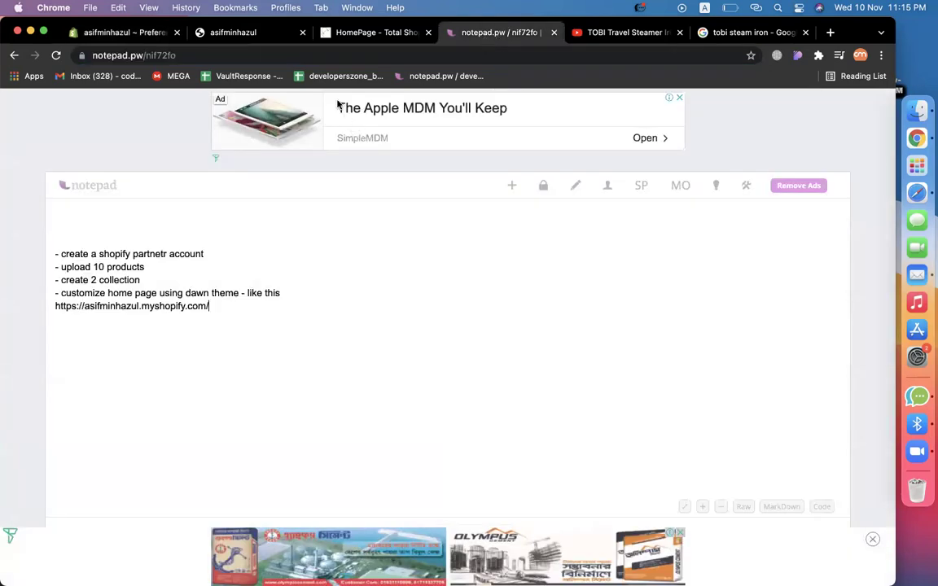
key(Return)
text(password:)
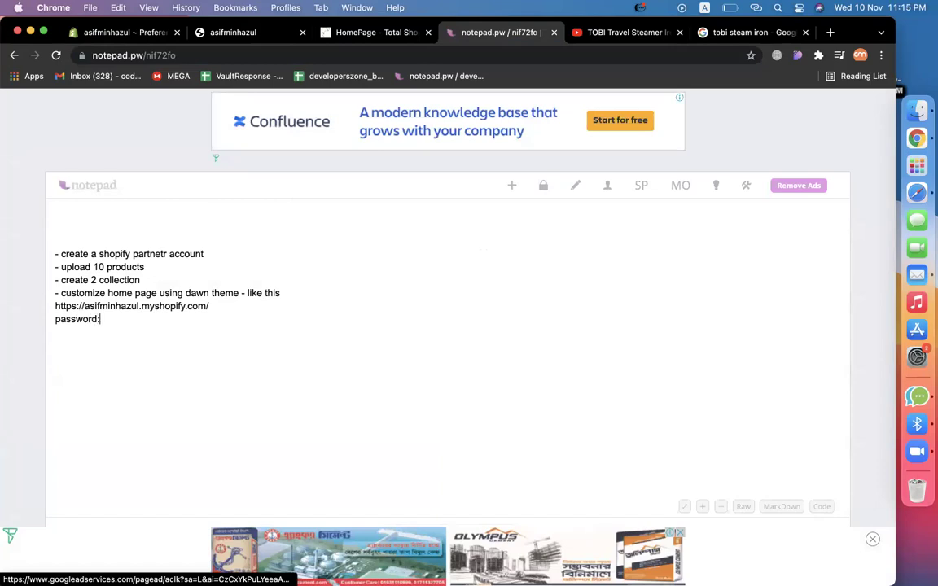
key(super+v)
click(101, 319)
key(shift+super+Right)
key(Return)
Select the whole task list in the note for copying.
click(287, 299)
drag(56, 306, 219, 311)
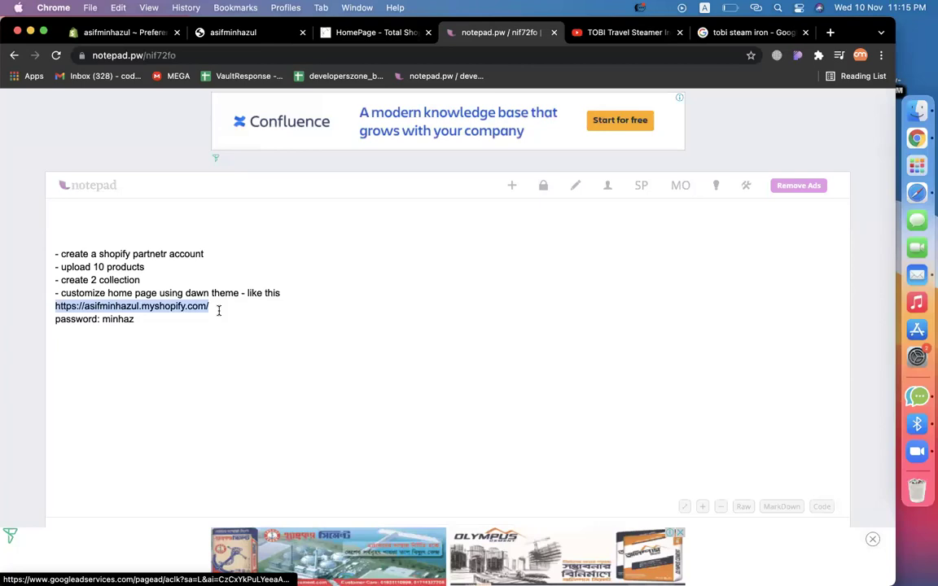
click(106, 285)
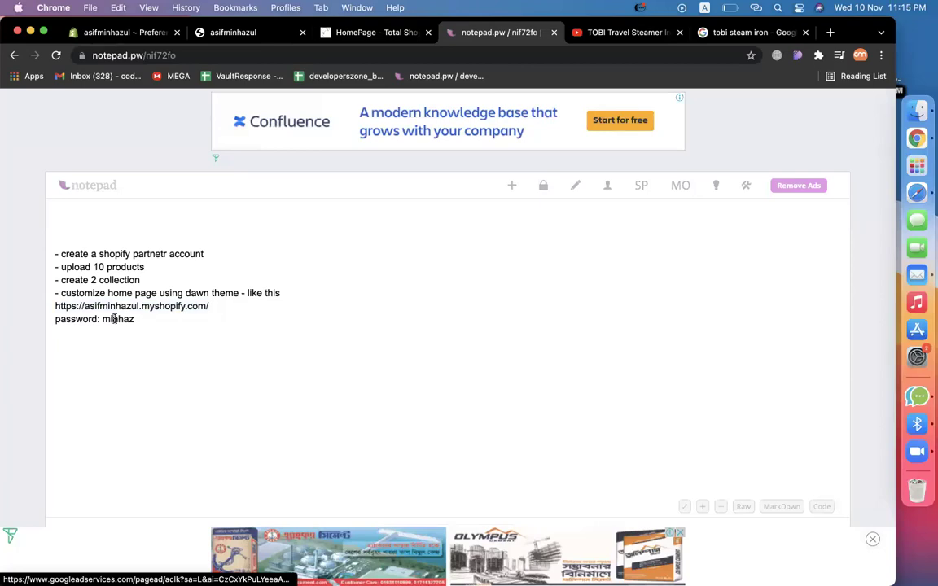
drag(159, 328, 57, 264)
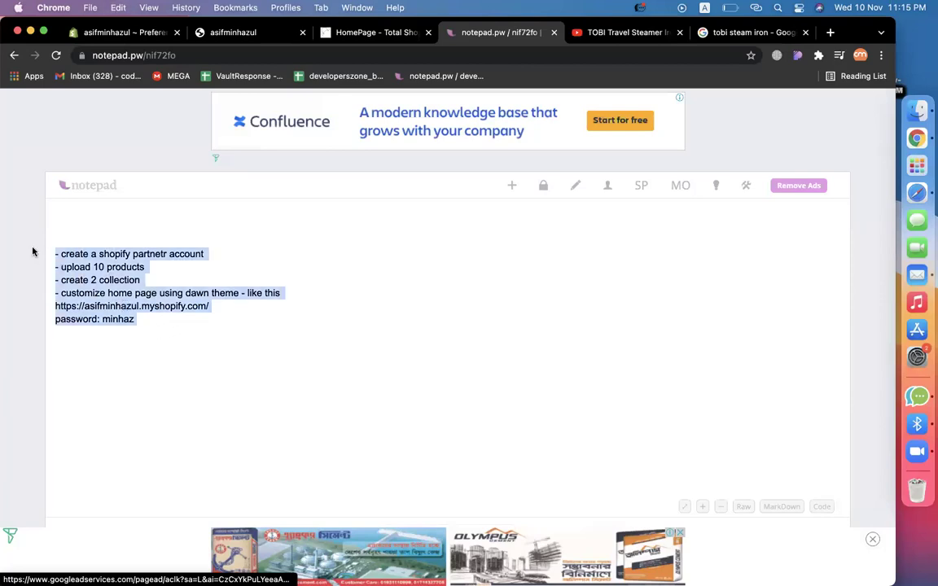
Start a new Classroom assignment titled 'assignment'.
key(super+h)
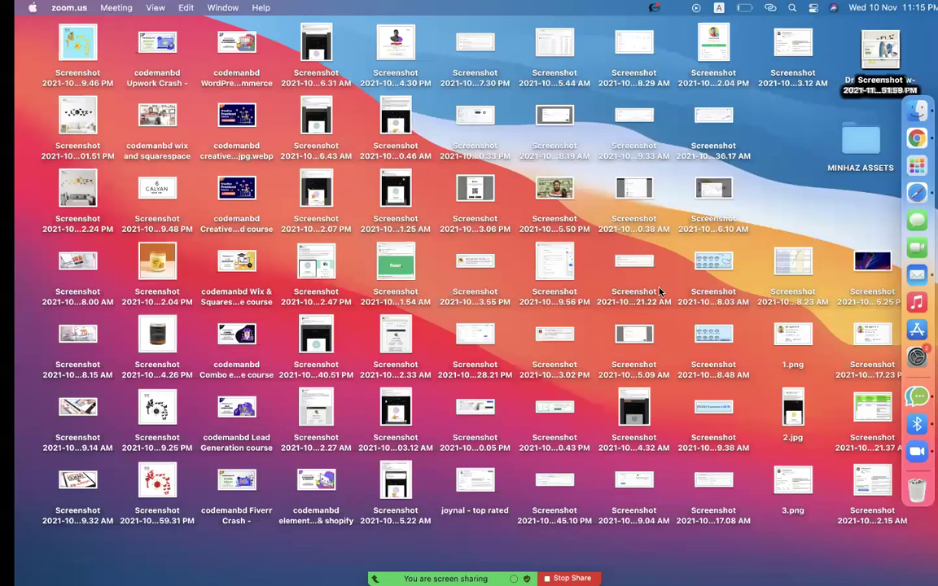
key(super+Tab)
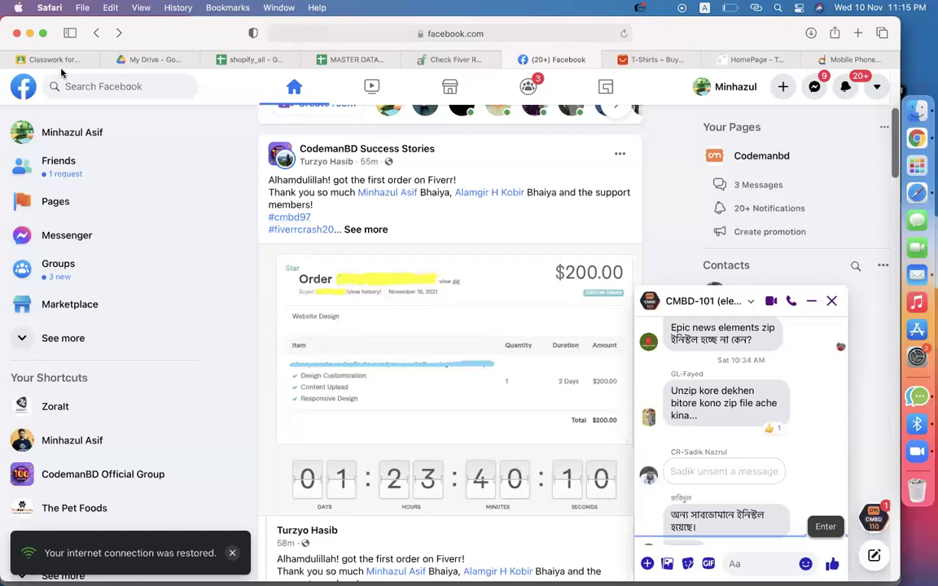
click(54, 61)
click(246, 147)
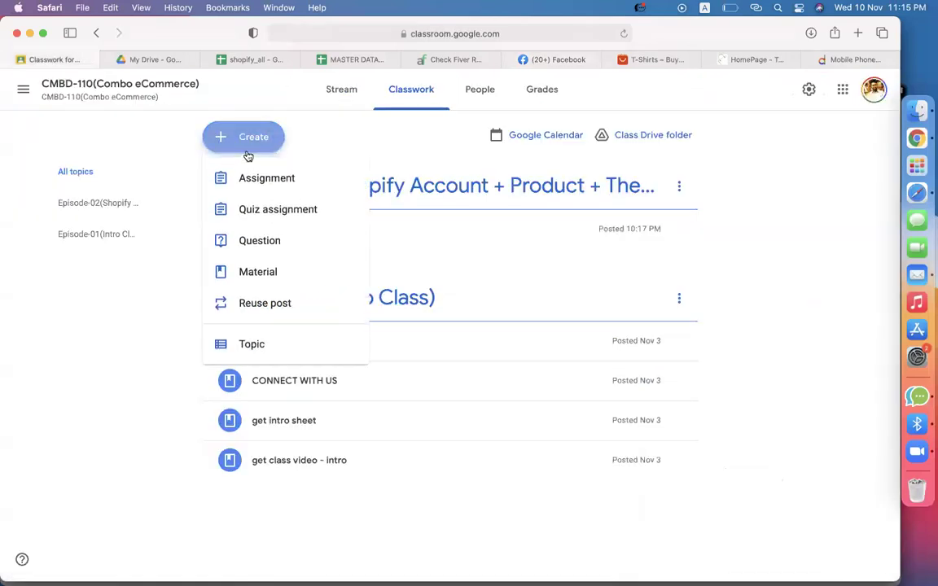
click(246, 186)
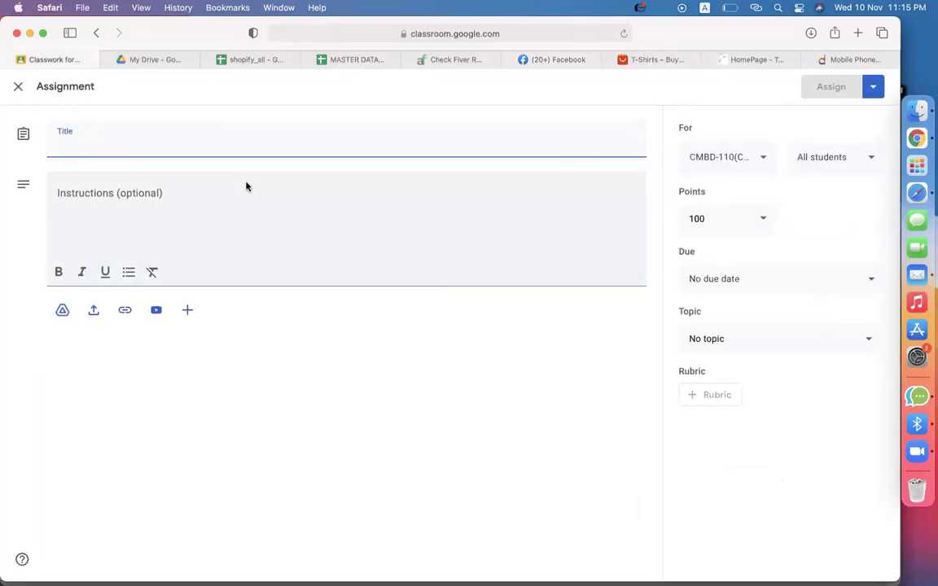
text(assignment)
Paste the task list as instructions and correct 'partnetr' to 'partner'.
click(232, 219)
key(super+v)
click(257, 193)
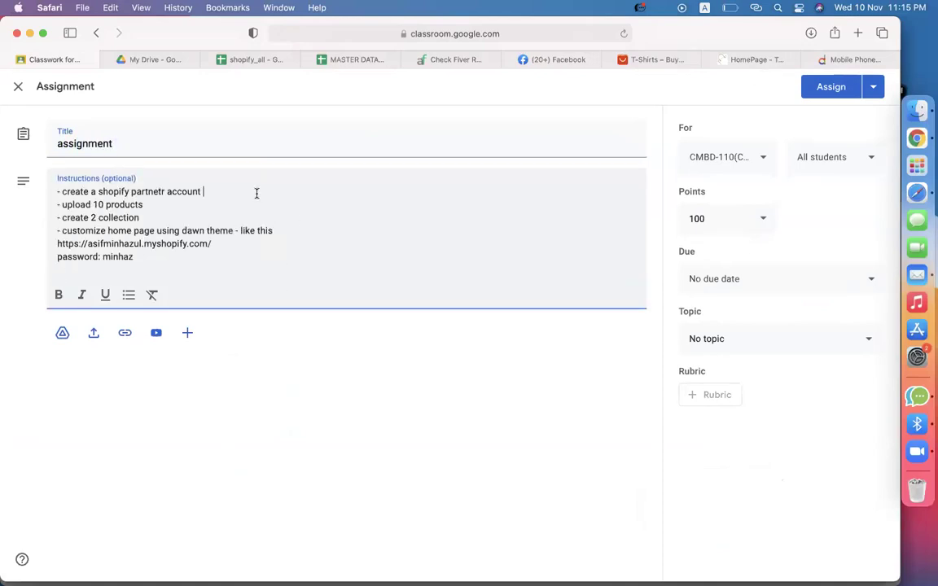
click(163, 193)
key(BackSpace)
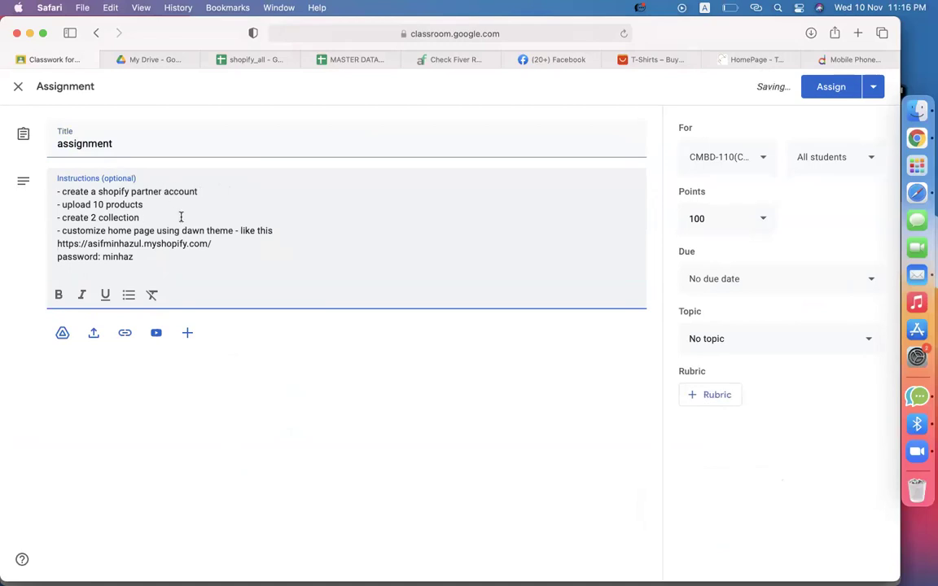
triple_click(111, 230)
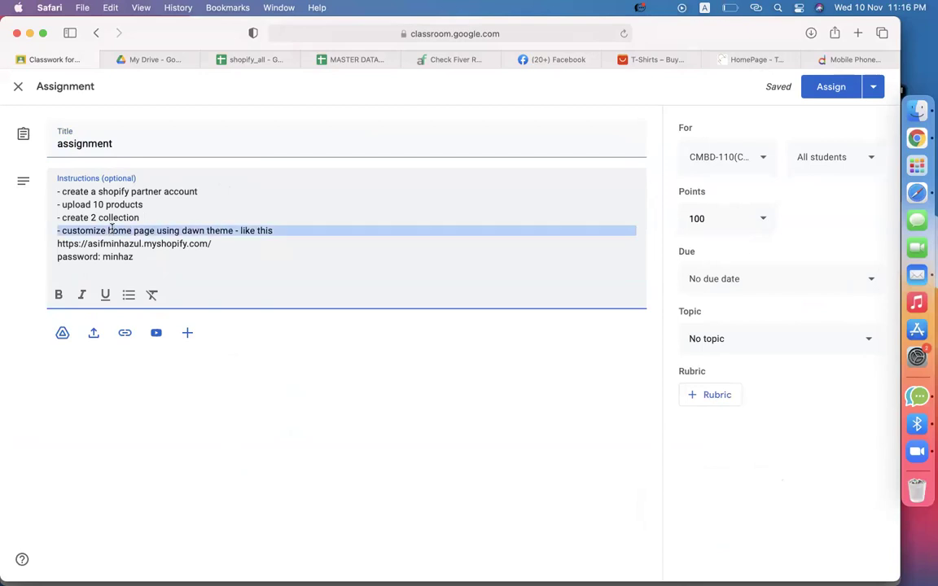
click(114, 233)
double_click(116, 244)
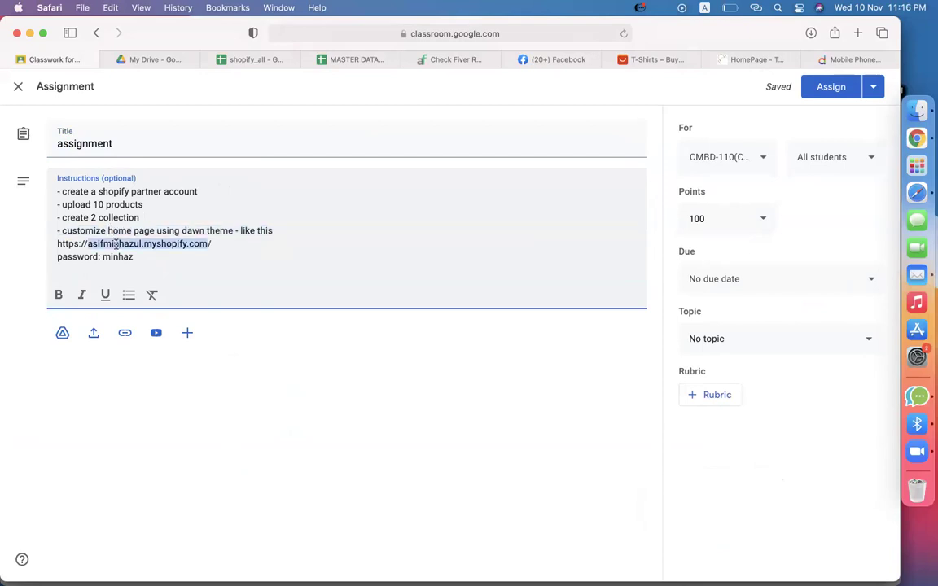
click(116, 244)
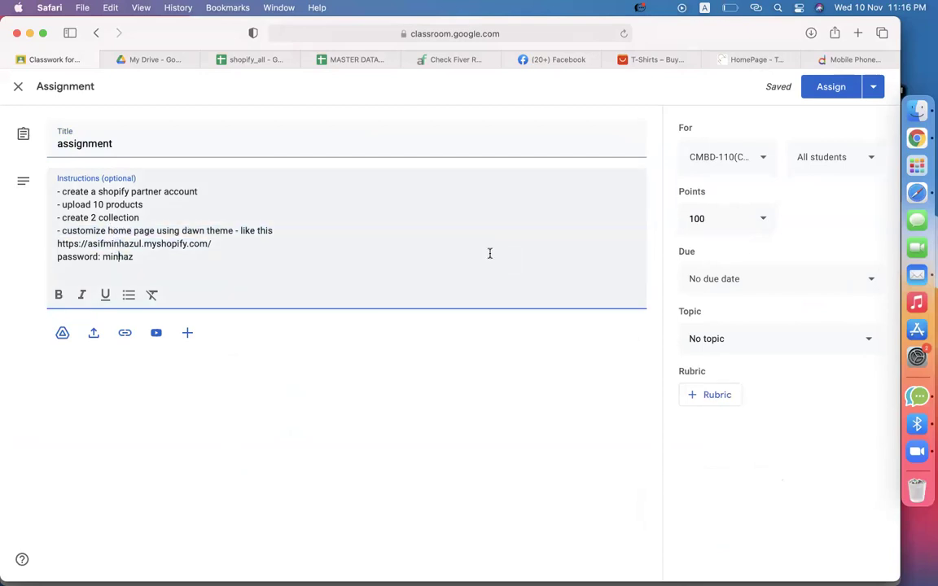
File the assignment under Episode-02 and set the due date to November 11.
click(766, 352)
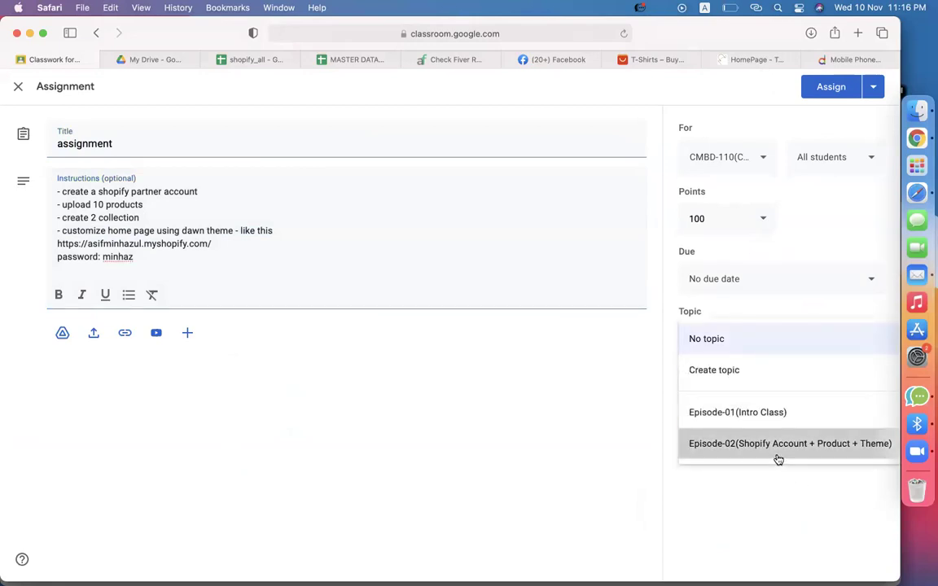
click(778, 443)
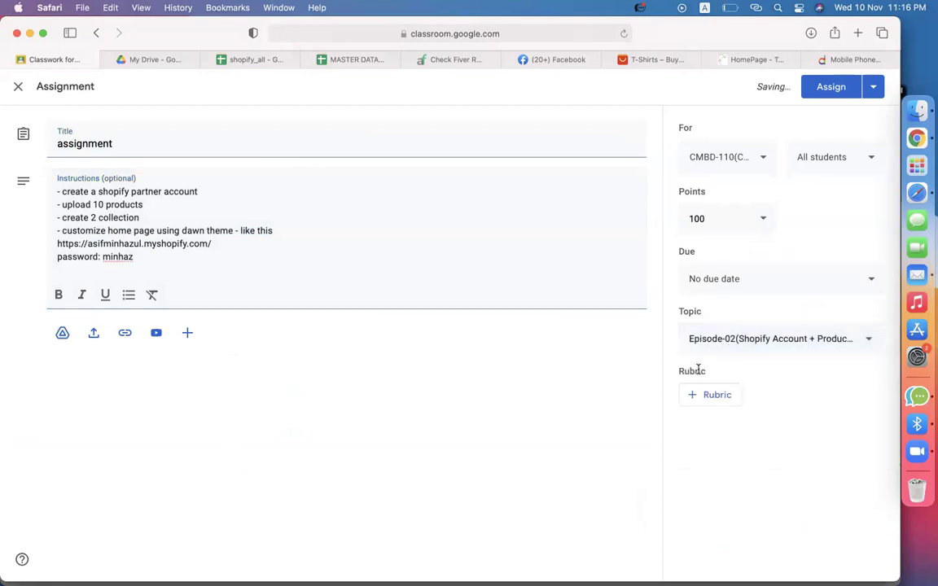
click(768, 278)
click(758, 338)
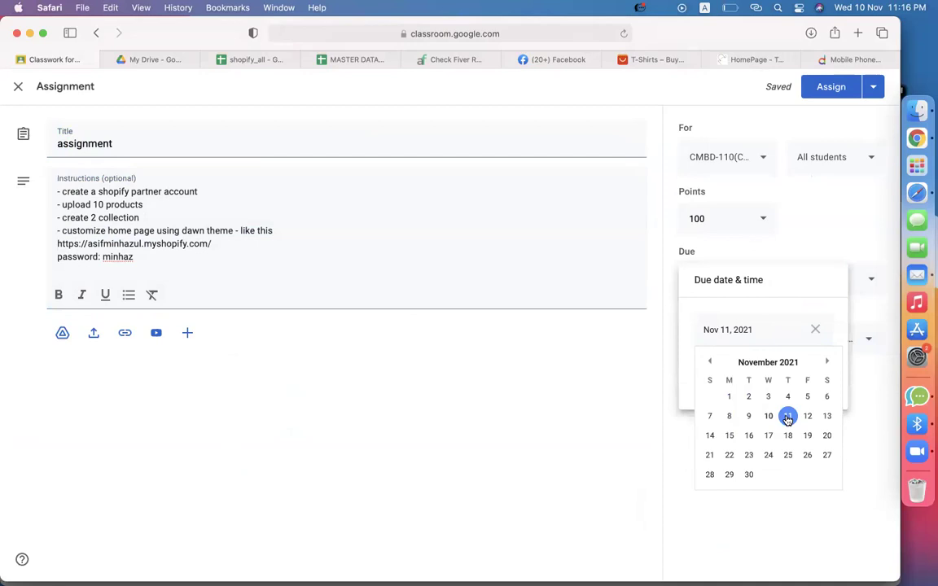
click(787, 417)
Set the due time to 2:00 AM.
click(760, 377)
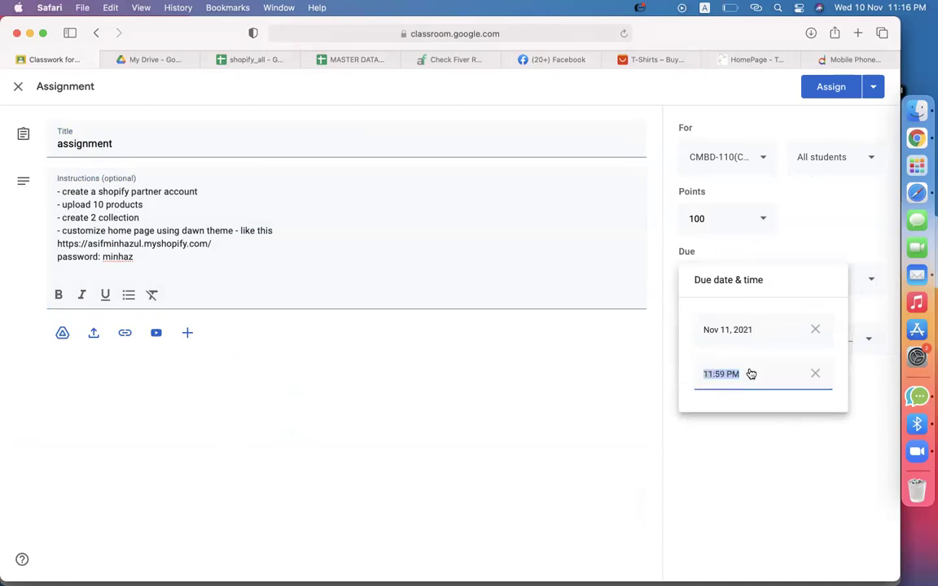
key(BackSpace)
key(BackSpace)
text(1)
key(BackSpace)
text(2)
key(BackSpace)
key(BackSpace)
key(BackSpace)
text(:00)
key(Right)
key(Right)
key(BackSpace)
text(A)
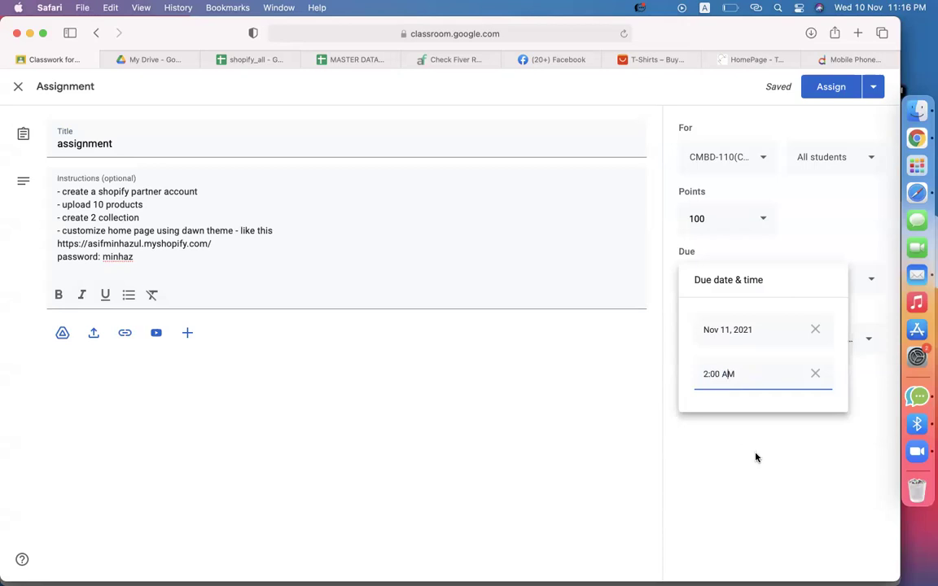